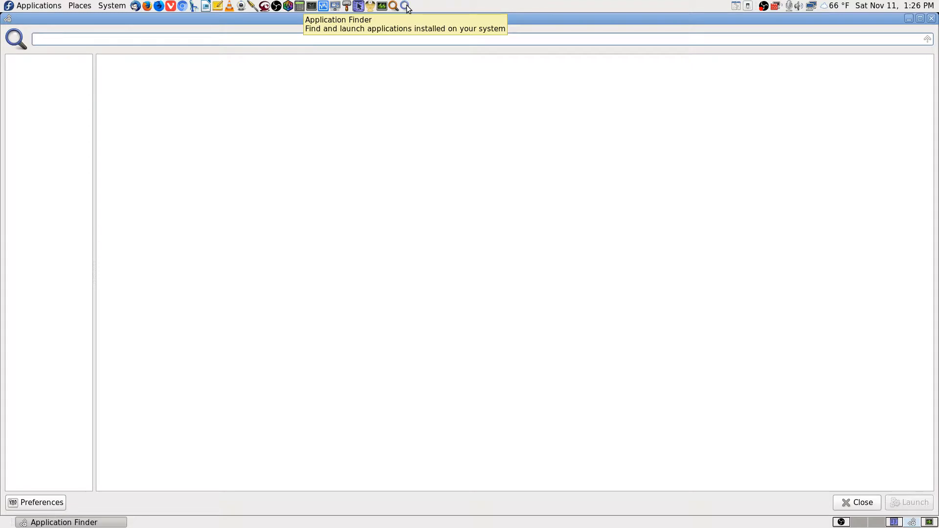
# Search Application Finder for 'team' and launch TeamViewer 12 from the results
pyautogui.write('team')
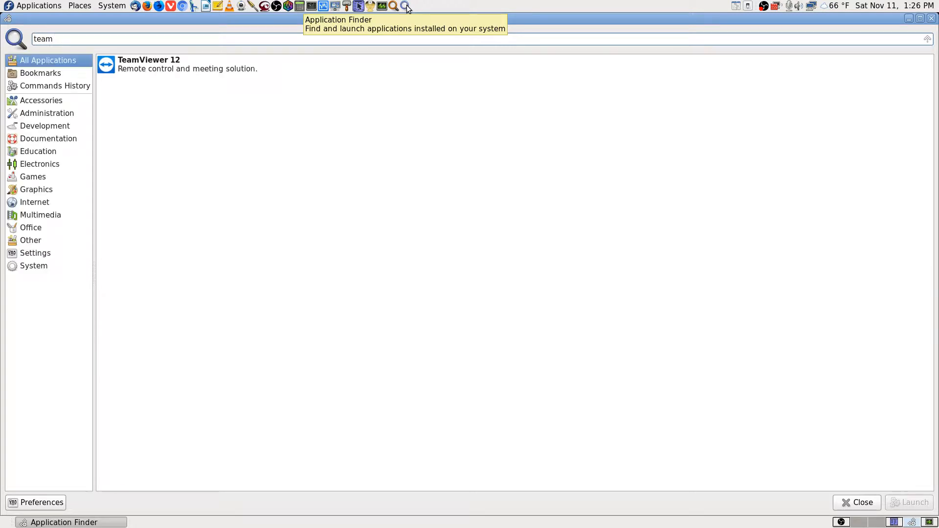
pyautogui.press('Down')
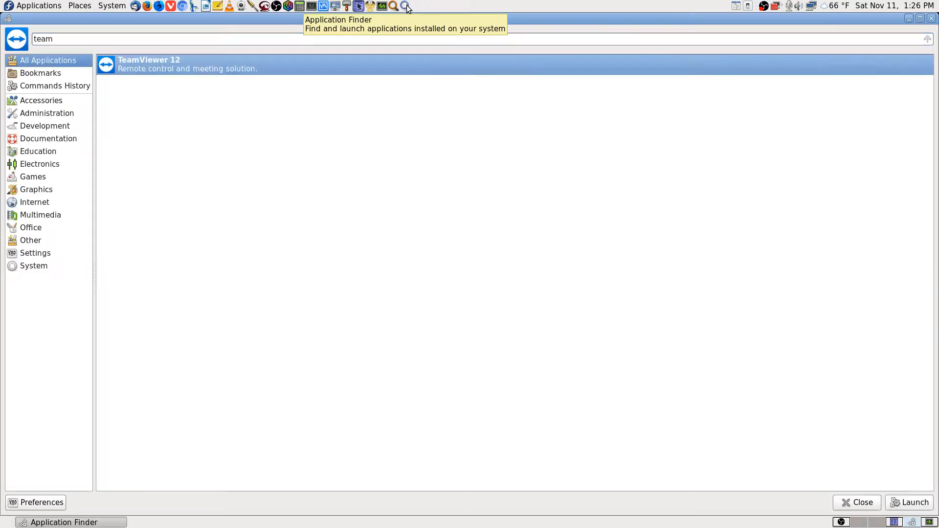
pyautogui.press('Return')
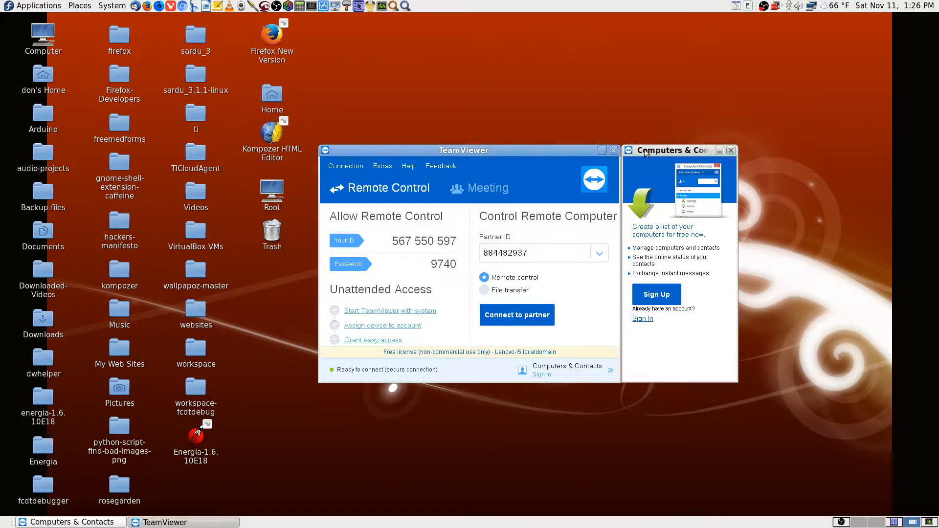
# Close the Computers & Contacts window and log on to the partner computer with its password
pyautogui.click(732, 155)
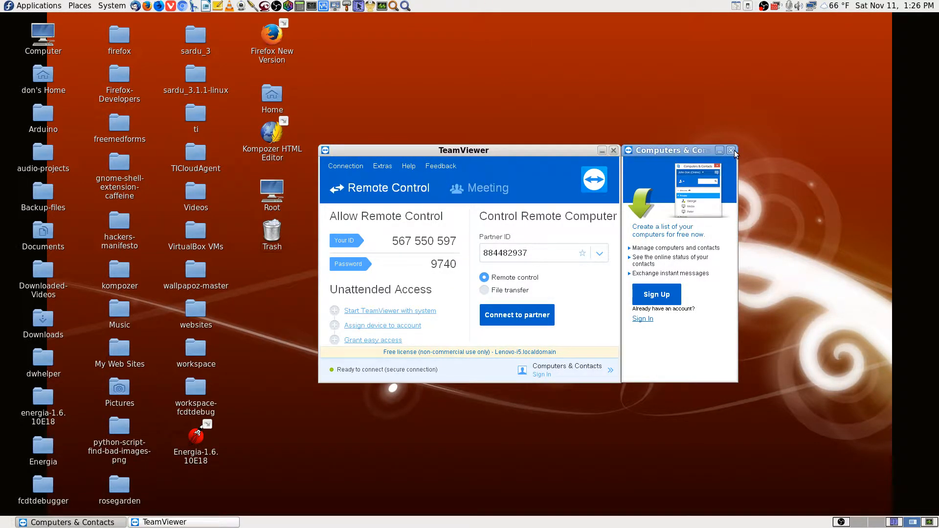
pyautogui.click(731, 152)
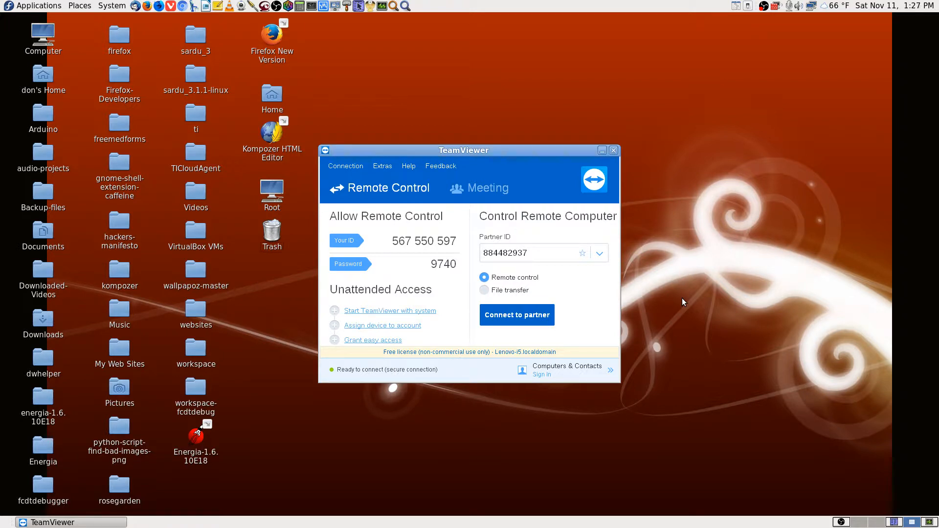
pyautogui.click(516, 318)
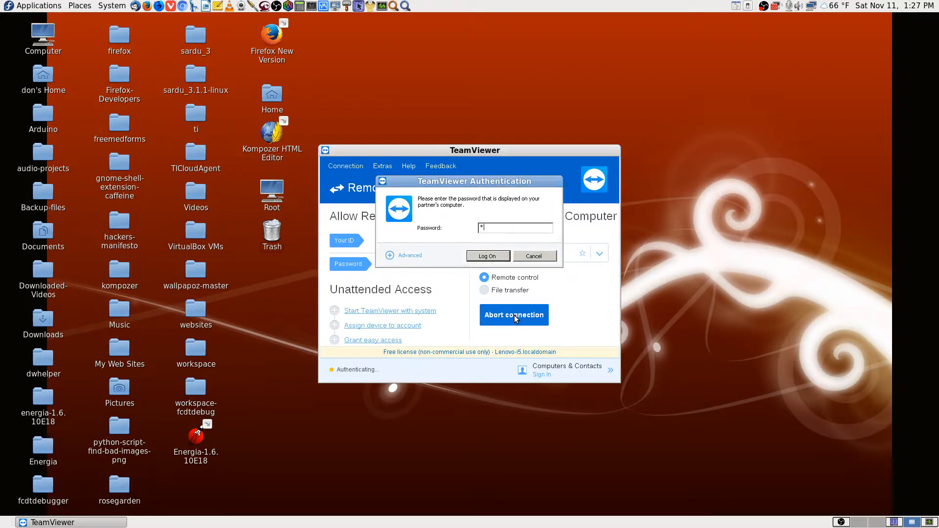
pyautogui.press('Return')
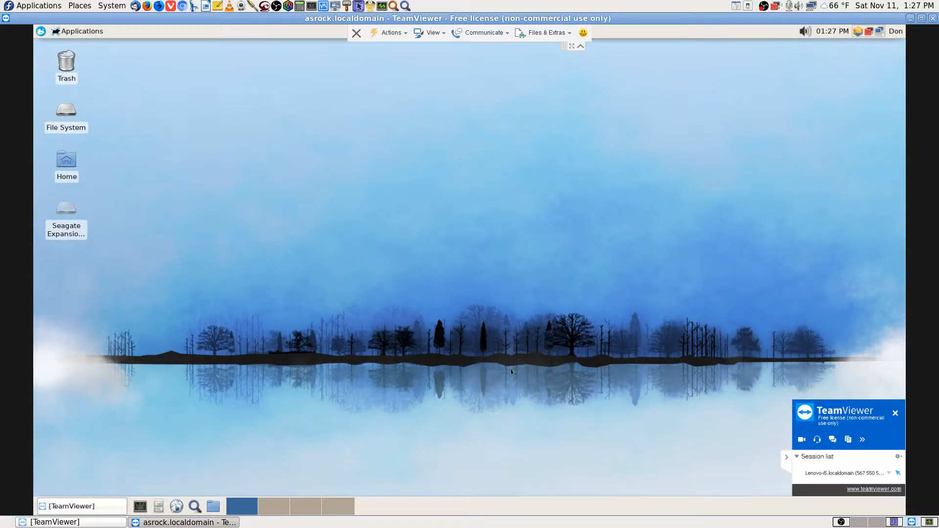
# Collapse the session list panel and remote toolbar, and switch the session to full screen
pyautogui.click(786, 458)
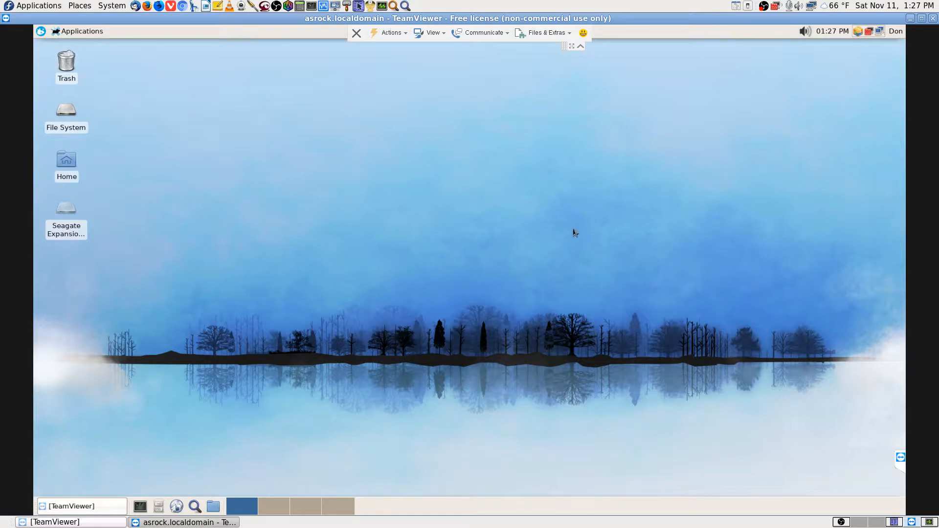
pyautogui.click(580, 46)
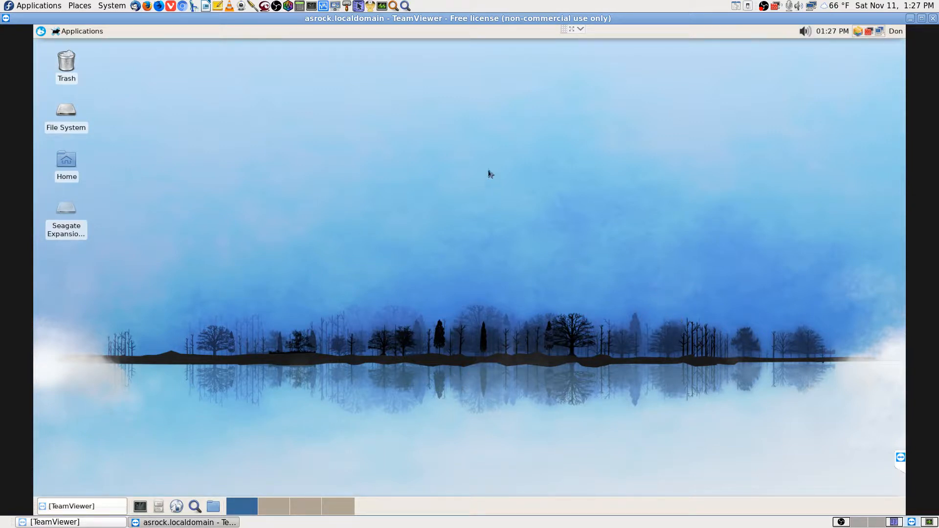
pyautogui.click(572, 30)
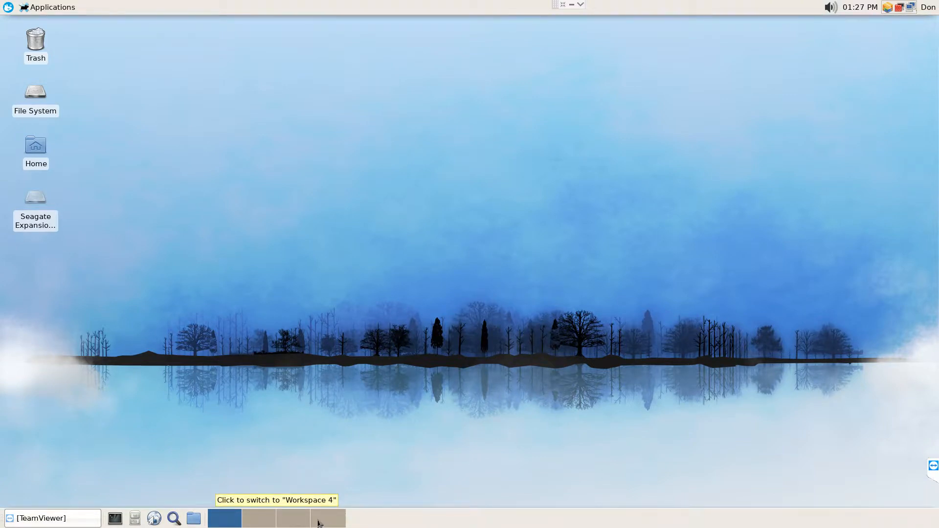
# Return to a maximized windowed session and open the remote computer's Applications menu
pyautogui.click(301, 523)
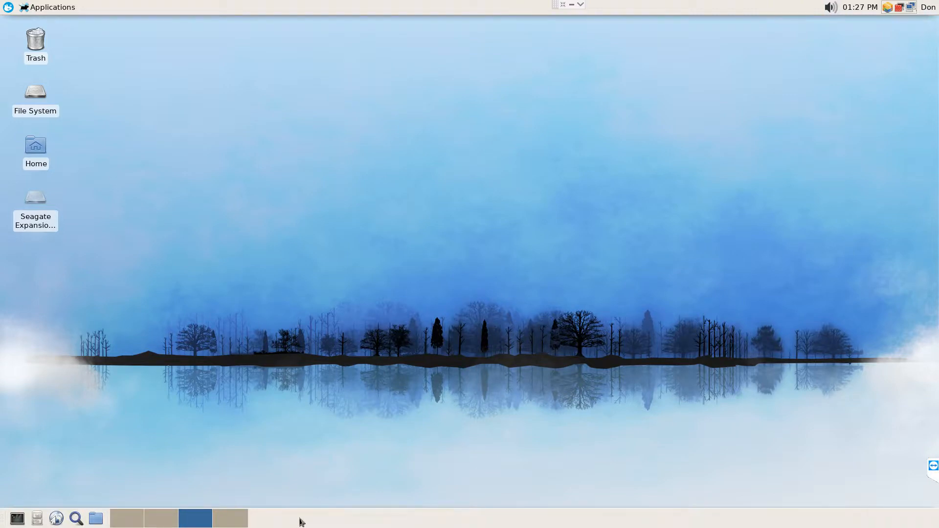
pyautogui.click(565, 6)
pyautogui.click(842, 523)
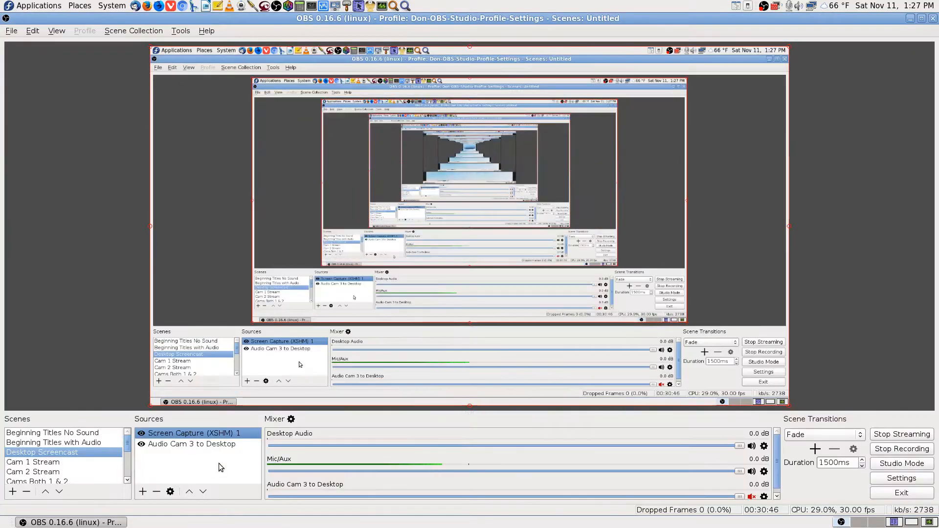
pyautogui.click(904, 524)
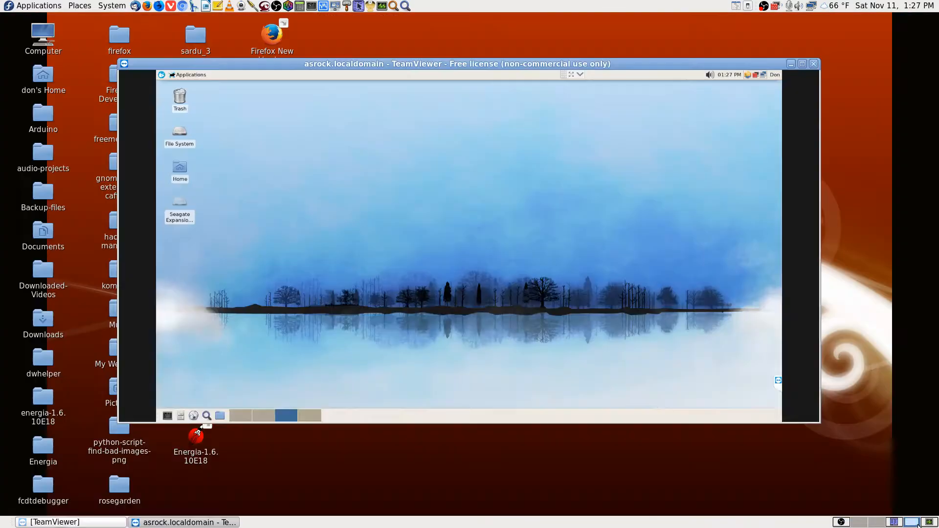
pyautogui.click(803, 64)
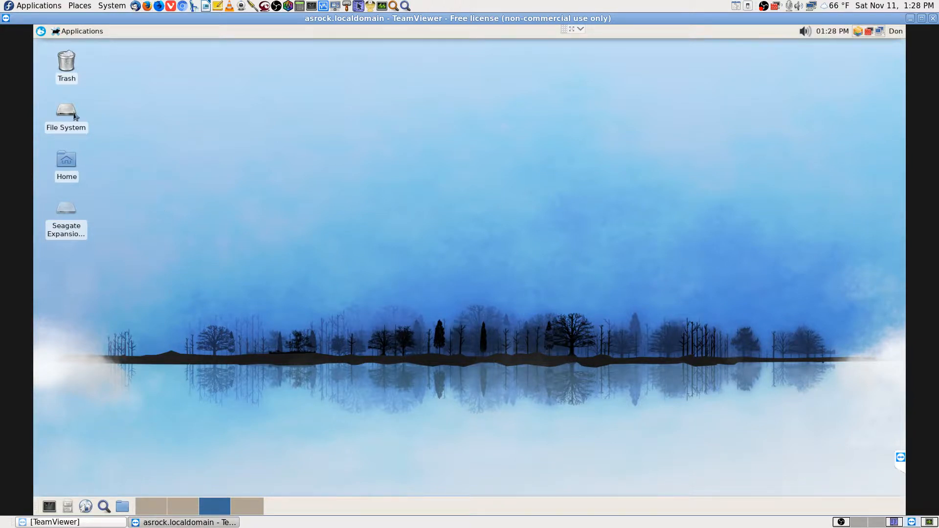
pyautogui.click(41, 32)
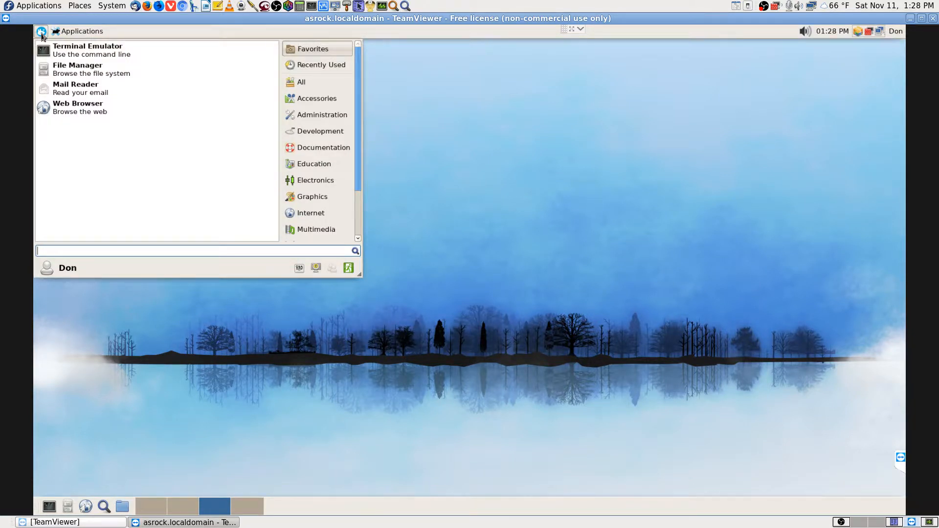
# Launch Krusader remotely via 'krus' and show the Seagate Expansion Drive in the left panel
pyautogui.write('krus')
pyautogui.press('Return')
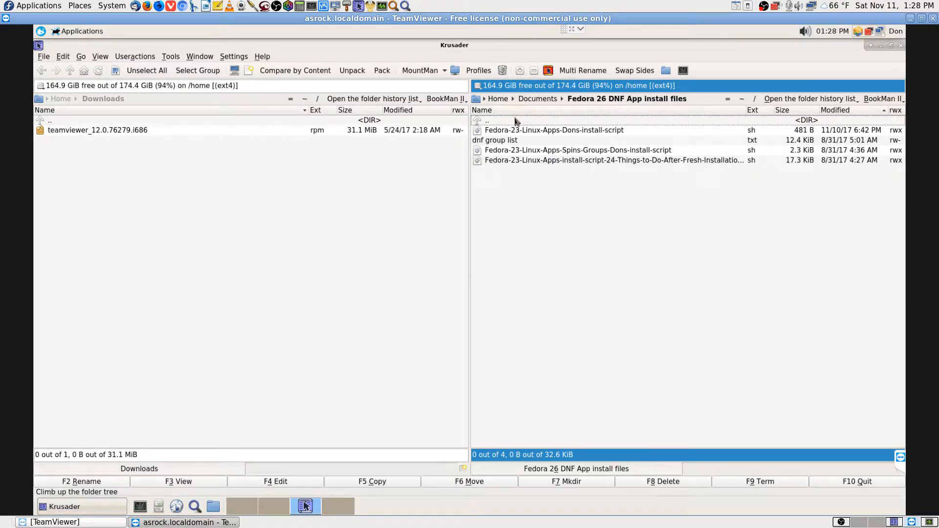
pyautogui.click(240, 243)
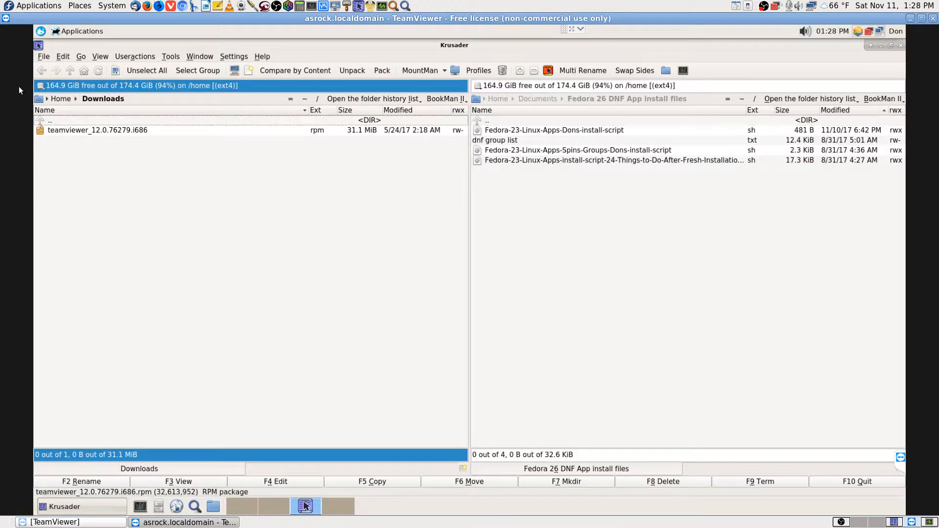
pyautogui.click(38, 86)
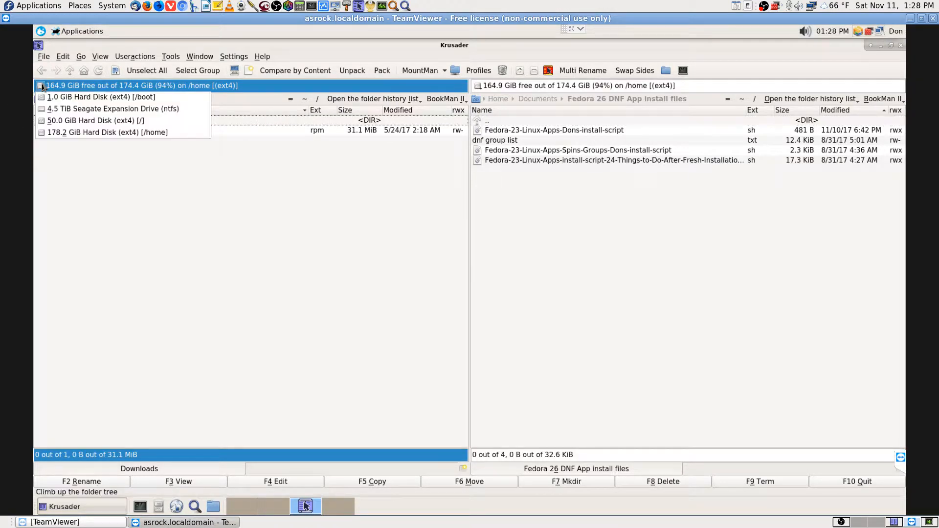
pyautogui.click(68, 109)
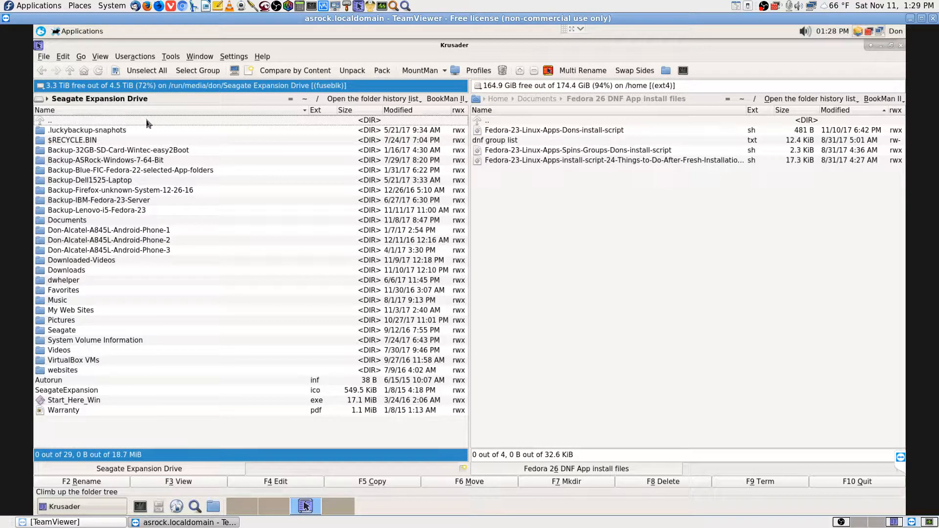
# Make a new folder 'Baskup-ThedasHotRodPC' on the drive, correcting the mistyped 'GotRod' to 'HotRod'
pyautogui.click(556, 482)
pyautogui.write('Ba')
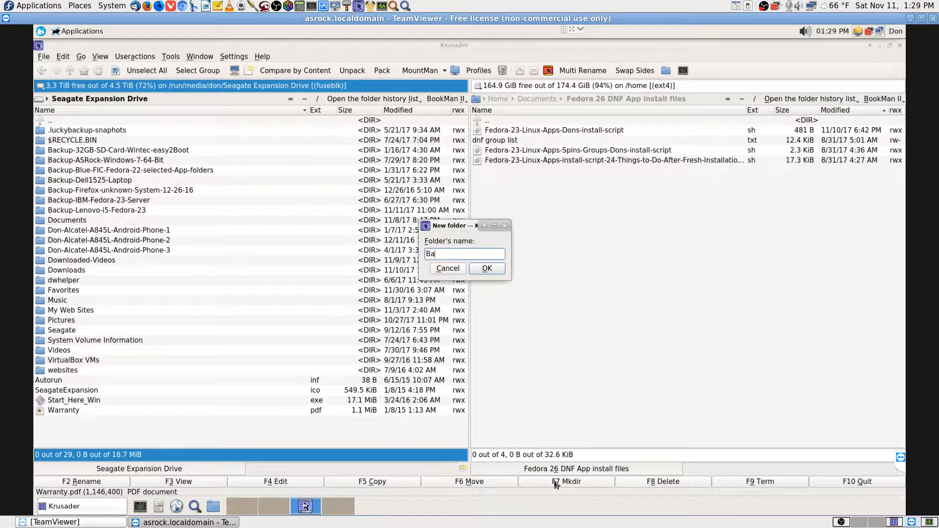
pyautogui.write('skup')
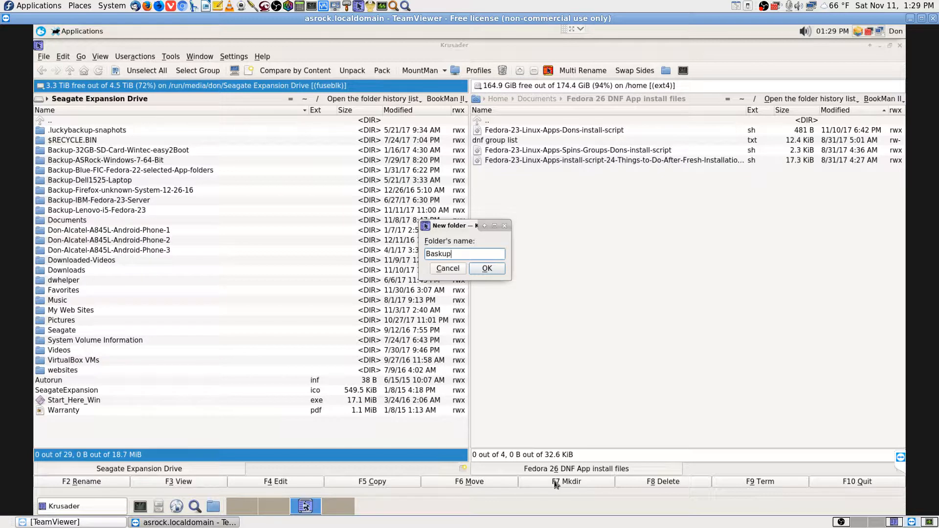
pyautogui.write('-ThedasGotRodPC')
pyautogui.press('BackSpace')
pyautogui.write('H')
pyautogui.press('Left')
pyautogui.press('Right')
pyautogui.press('End')
pyautogui.press('Home')
pyautogui.press('Right')
pyautogui.press('Right')
pyautogui.press('Right')
pyautogui.press('Right')
pyautogui.press('Right')
pyautogui.press('Right')
pyautogui.press('Right')
pyautogui.press('Right')
pyautogui.press('End')
pyautogui.press('Return')
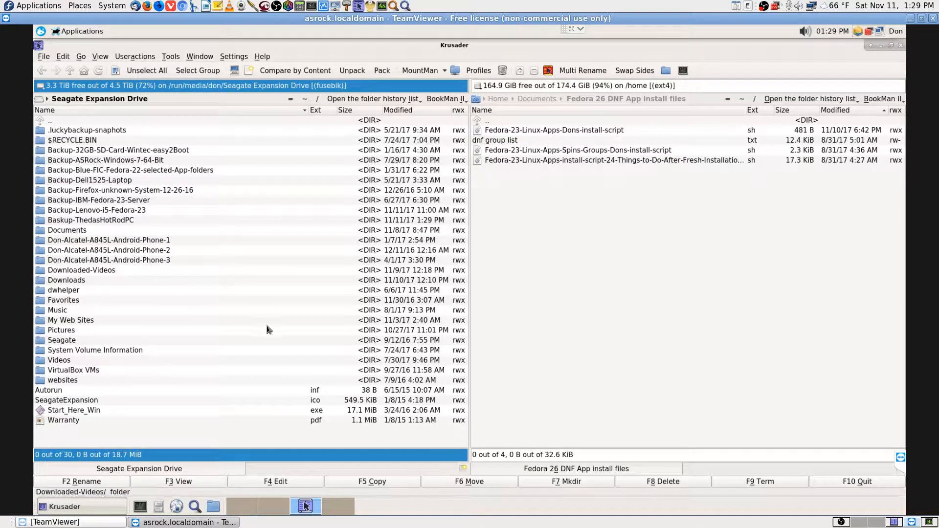
# Sort the left panel by Modified newest first, open Baskup-ThedasHotRodPC, and activate the right panel
pyautogui.click(415, 112)
pyautogui.click(415, 111)
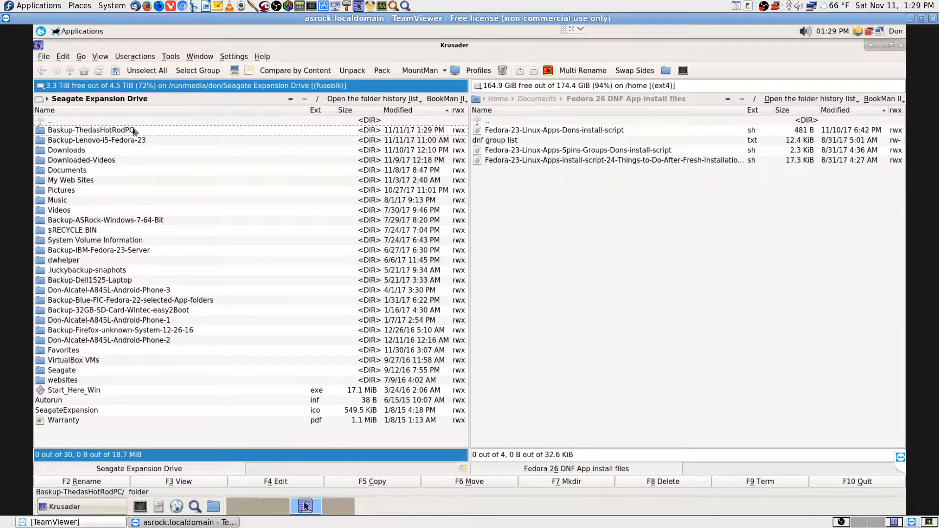
pyautogui.click(105, 112)
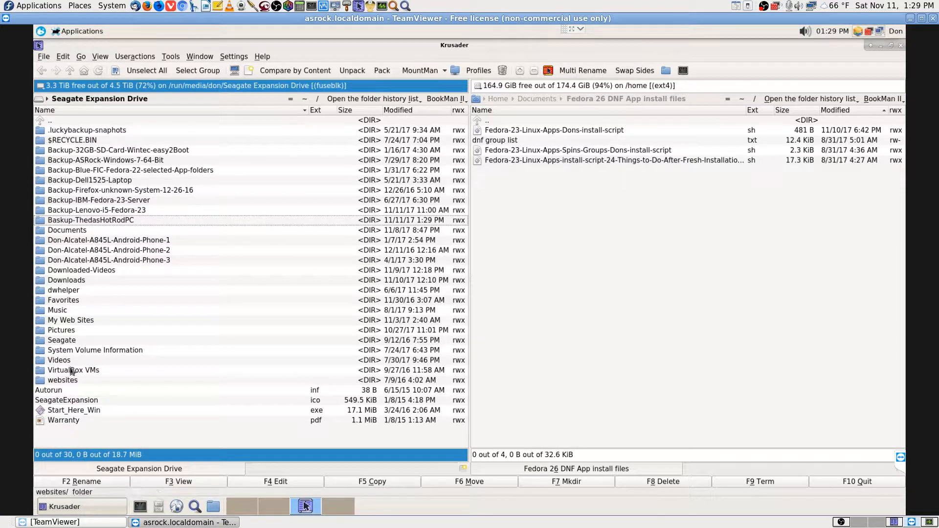
pyautogui.click(427, 112)
pyautogui.click(426, 112)
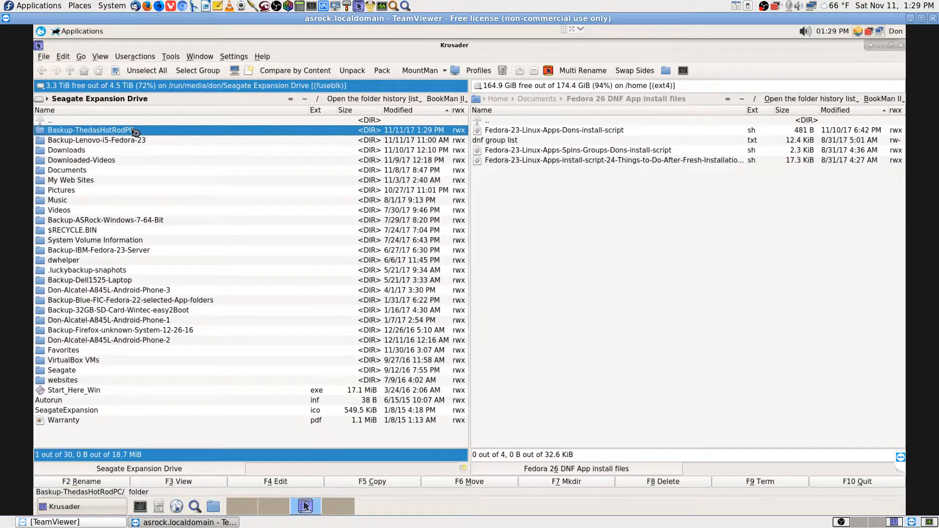
pyautogui.doubleClick(133, 131)
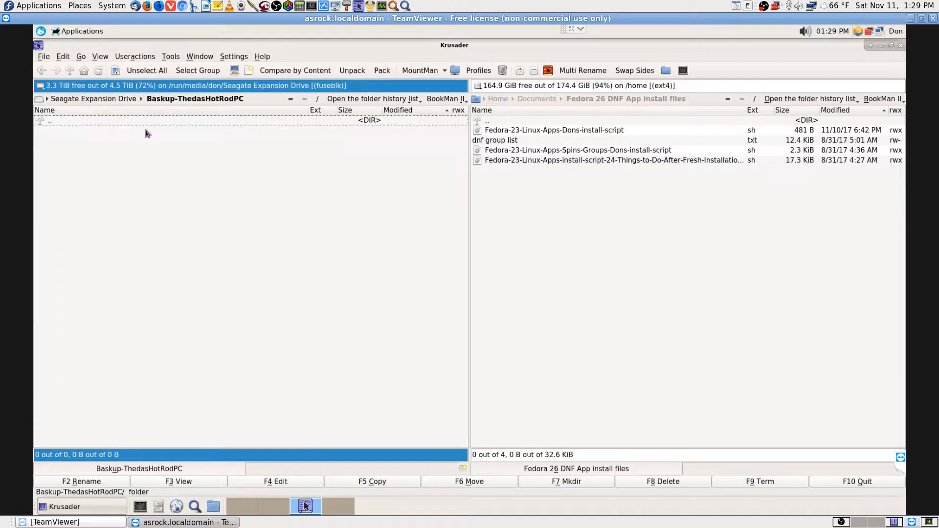
pyautogui.click(682, 88)
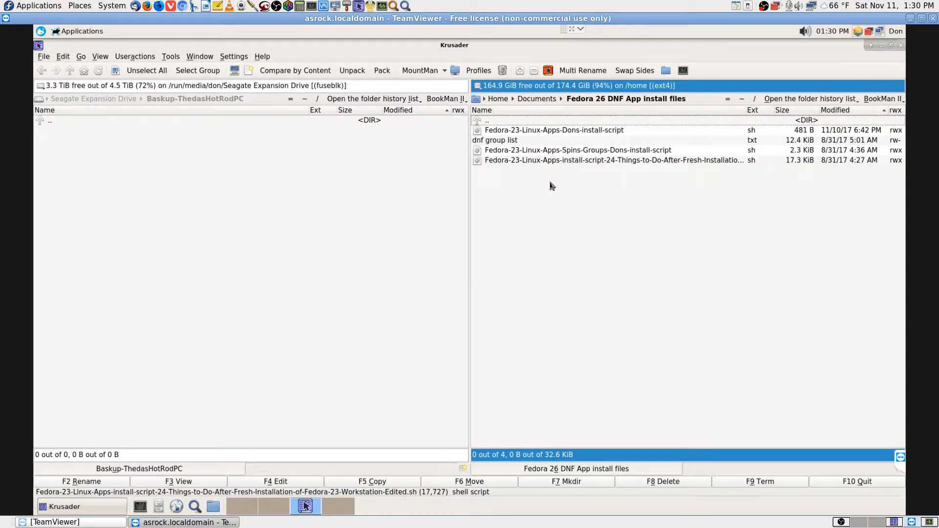
# Move the right panel up to the root filesystem, leaving the left panel active
pyautogui.click(536, 99)
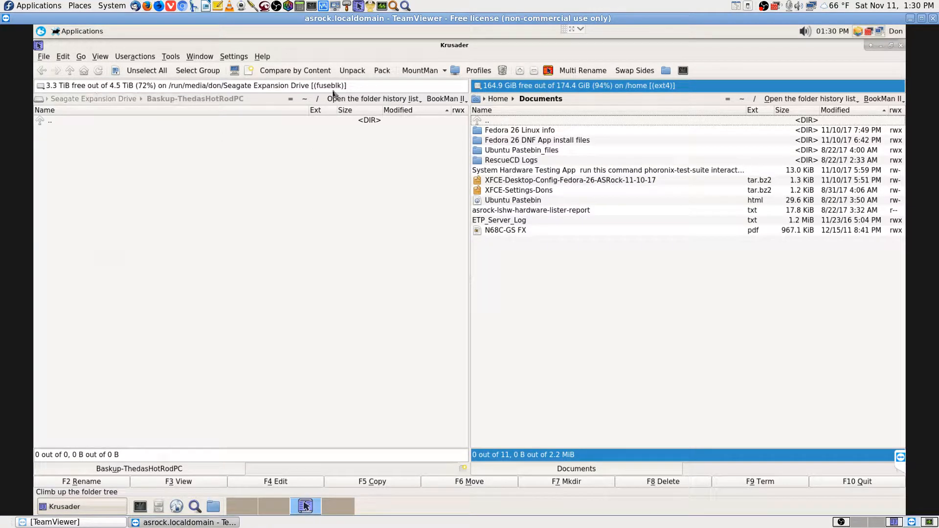
pyautogui.click(358, 91)
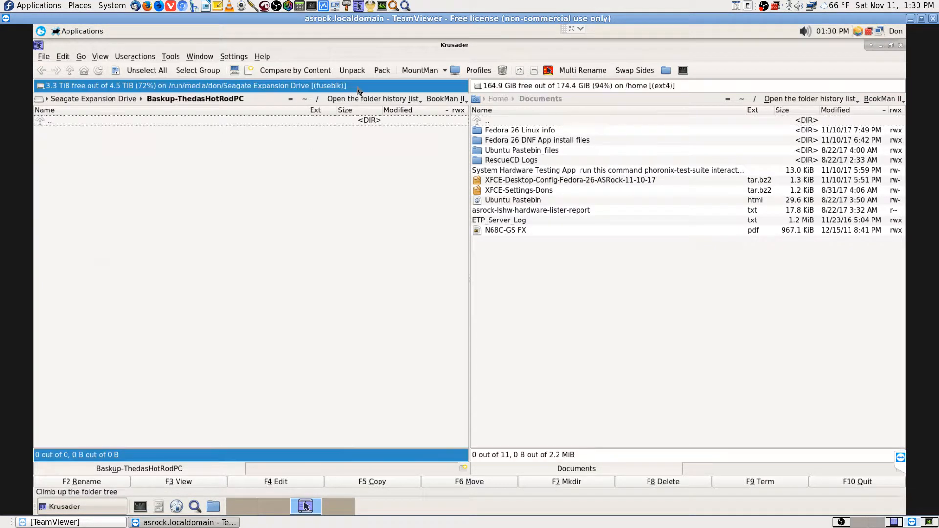
pyautogui.click(687, 89)
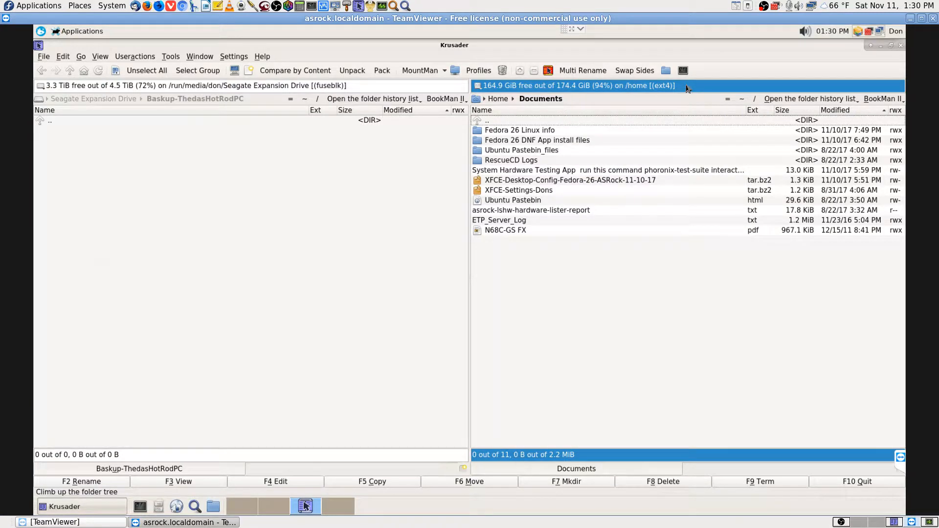
pyautogui.press('BackSpace')
pyautogui.press('BackSpace')
pyautogui.press('BackSpace')
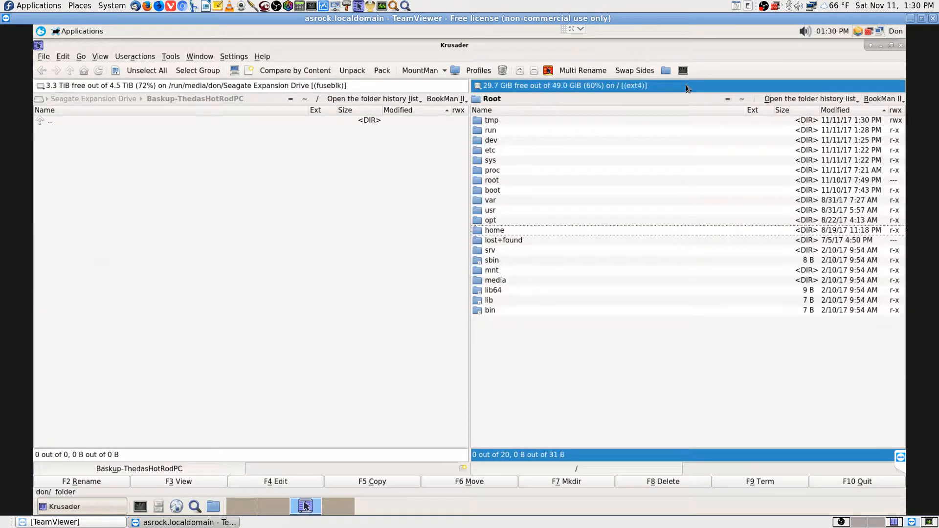
pyautogui.click(364, 88)
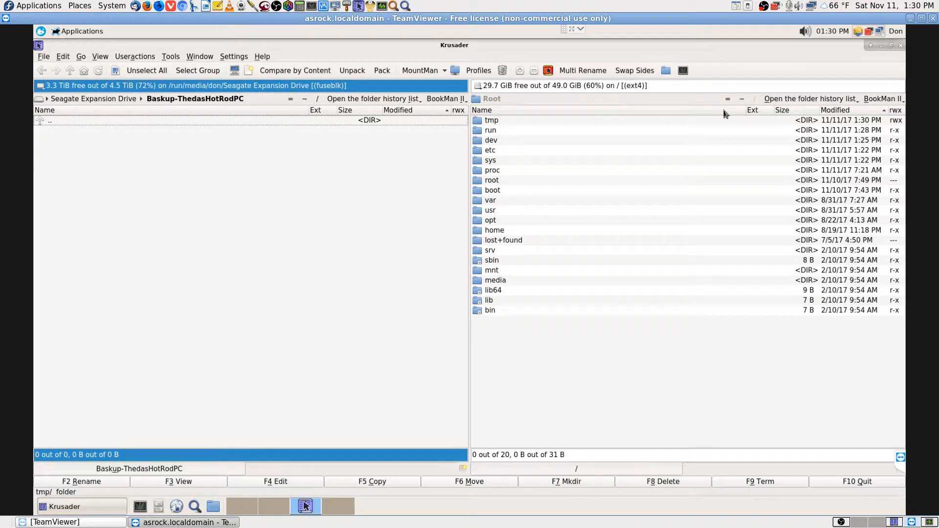
# Look over the window options and toolbar context menu, closing both without changes
pyautogui.rightClick(556, 49)
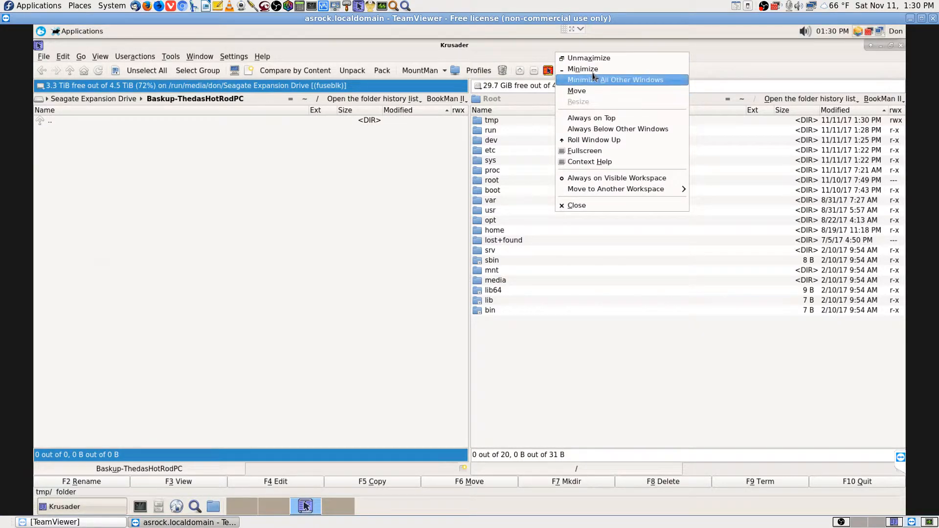
pyautogui.click(589, 340)
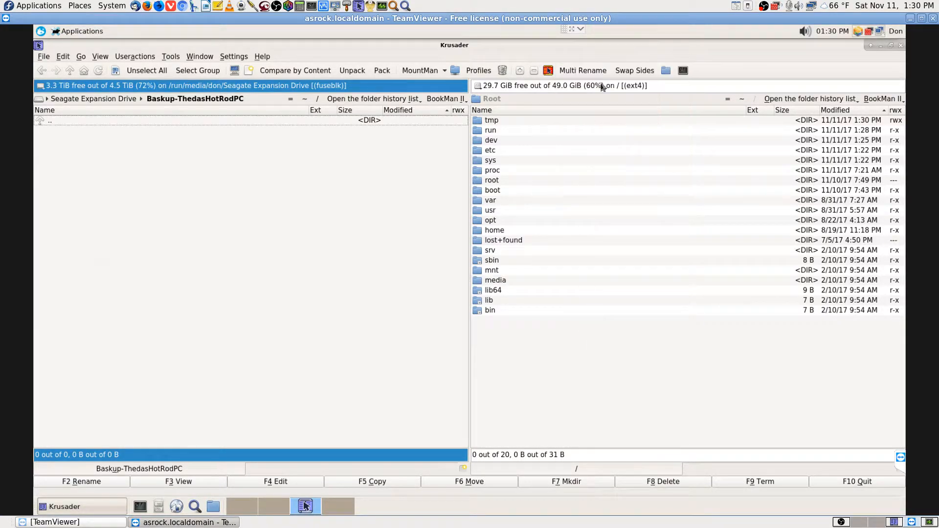
pyautogui.rightClick(710, 77)
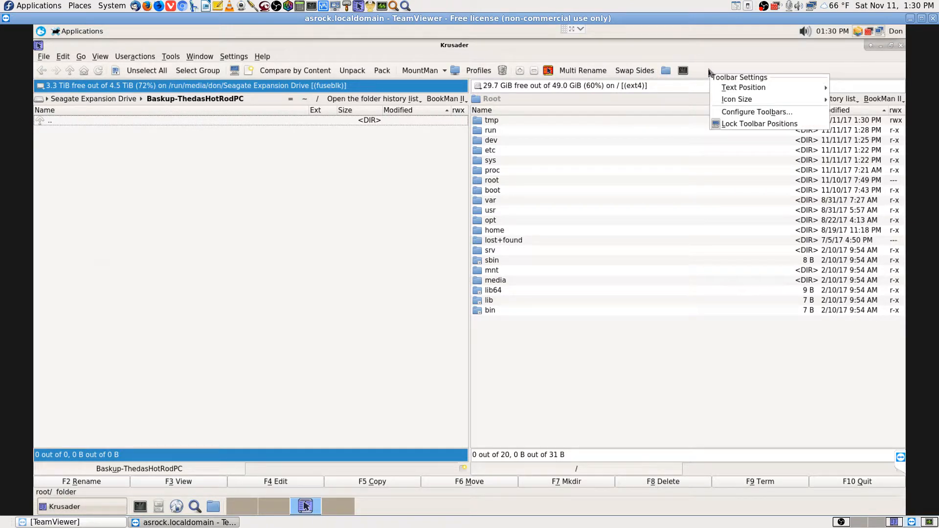
pyautogui.moveTo(752, 88)
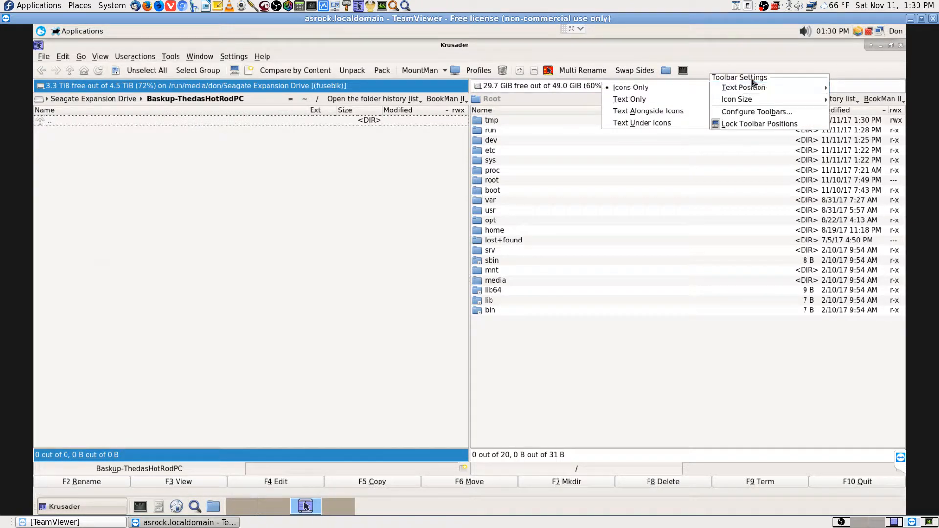
pyautogui.click(342, 225)
# Check Configure Toolbars and cancel it, then open Settings > Configure Krusader
pyautogui.click(172, 58)
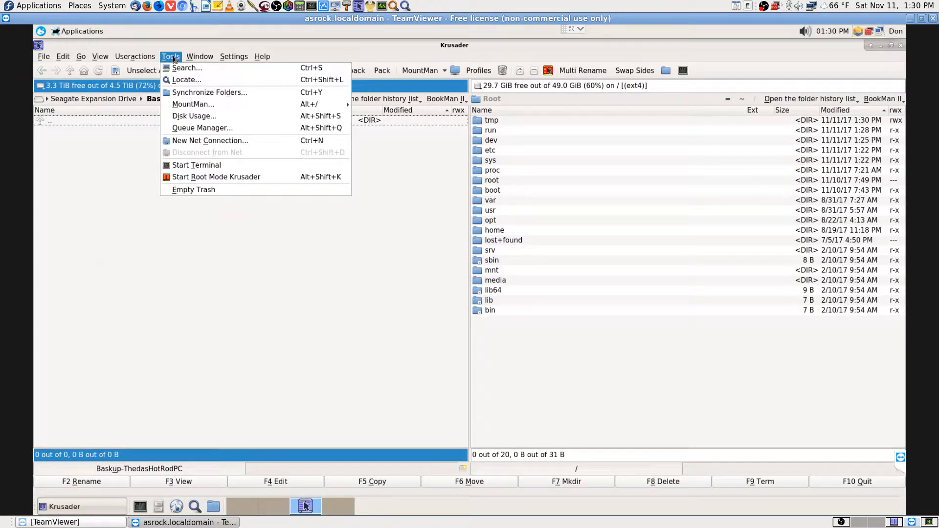
pyautogui.moveTo(234, 59)
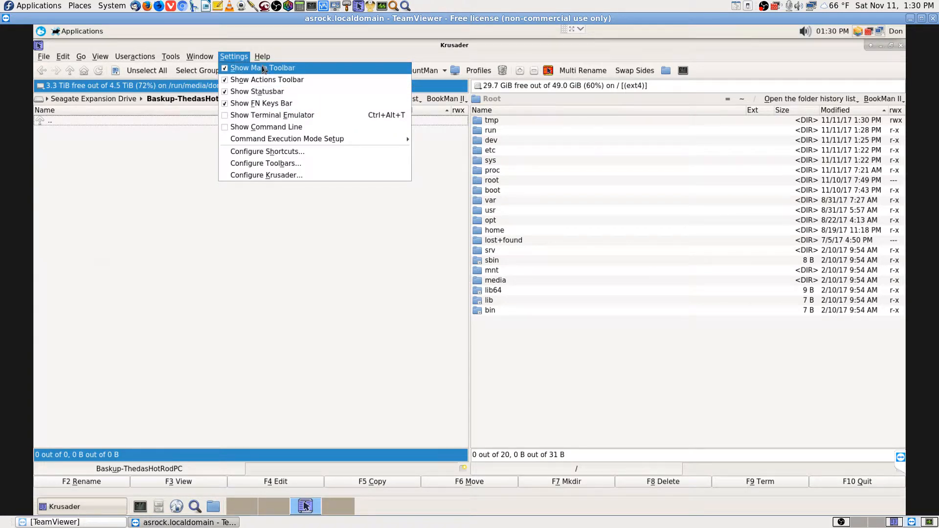
pyautogui.moveTo(263, 141)
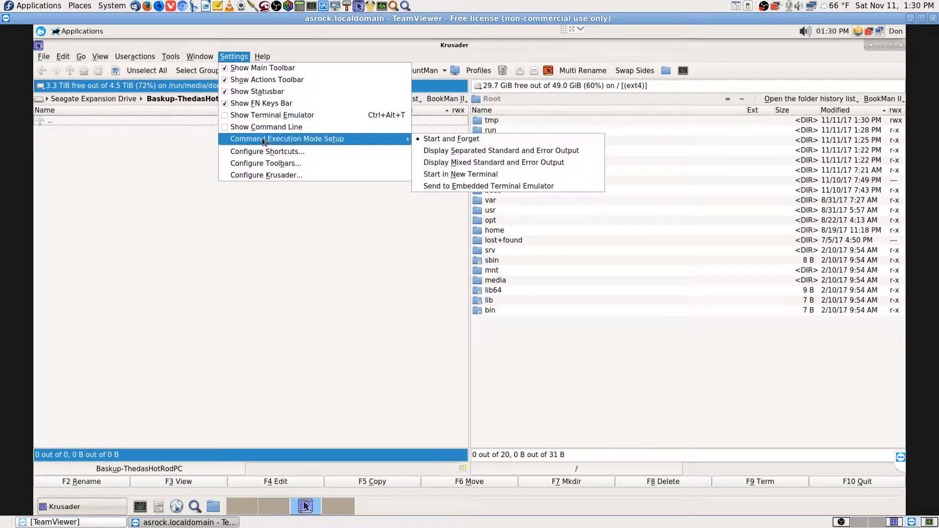
pyautogui.click(299, 164)
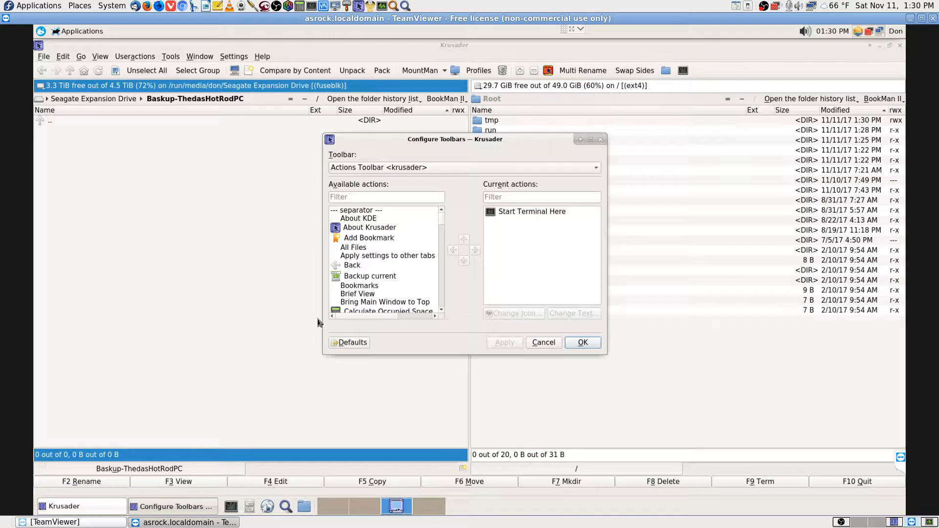
pyautogui.click(543, 344)
pyautogui.click(234, 56)
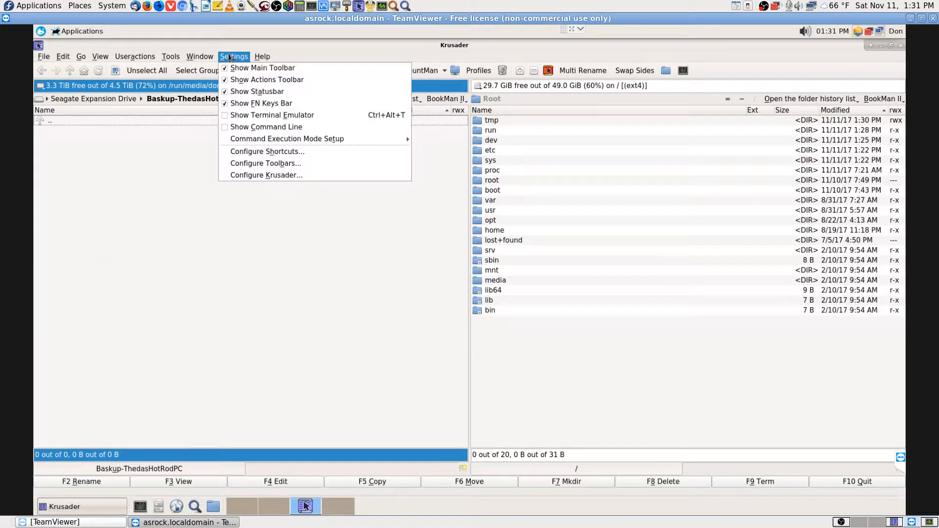
pyautogui.click(289, 176)
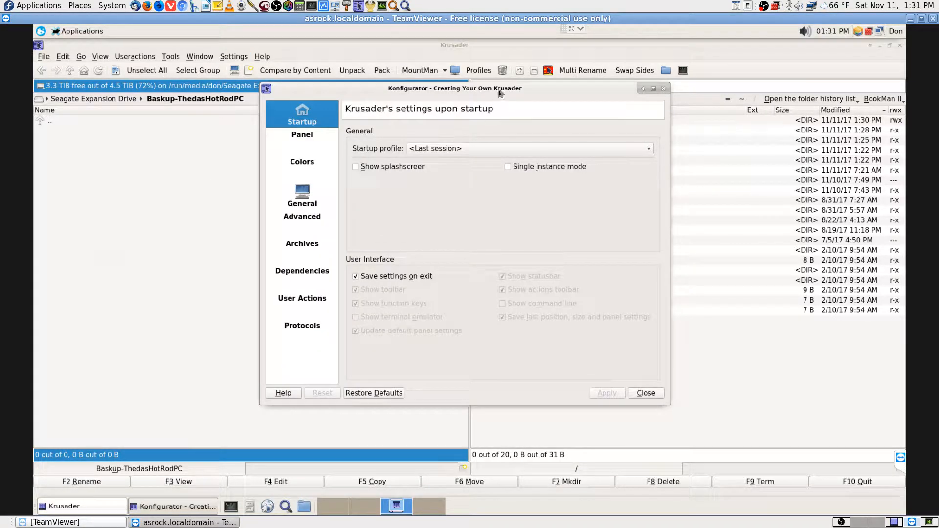
# Move Konfigurator lower and browse Panel's View, Buttons, Selection Mode, Media Menu and Layout tabs
pyautogui.moveTo(499, 90); pyautogui.dragTo(485, 140)
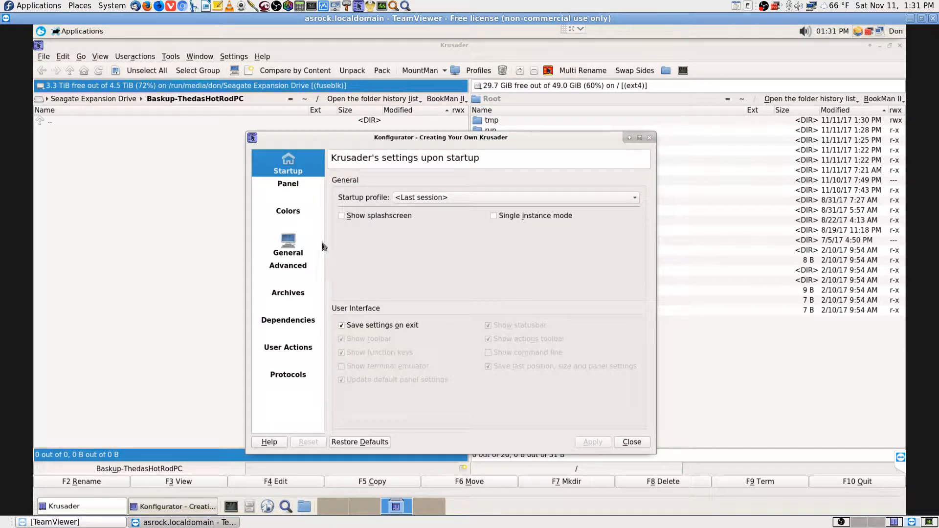
pyautogui.click(295, 188)
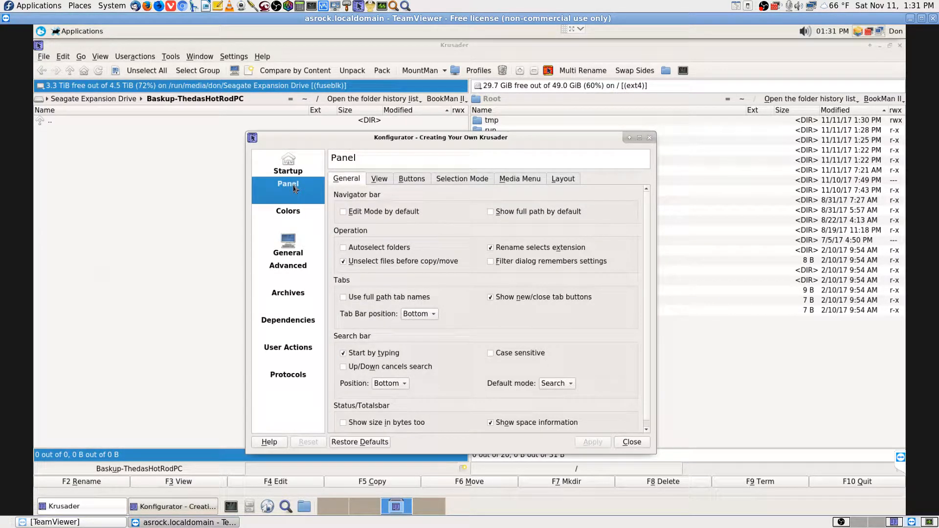
pyautogui.click(387, 182)
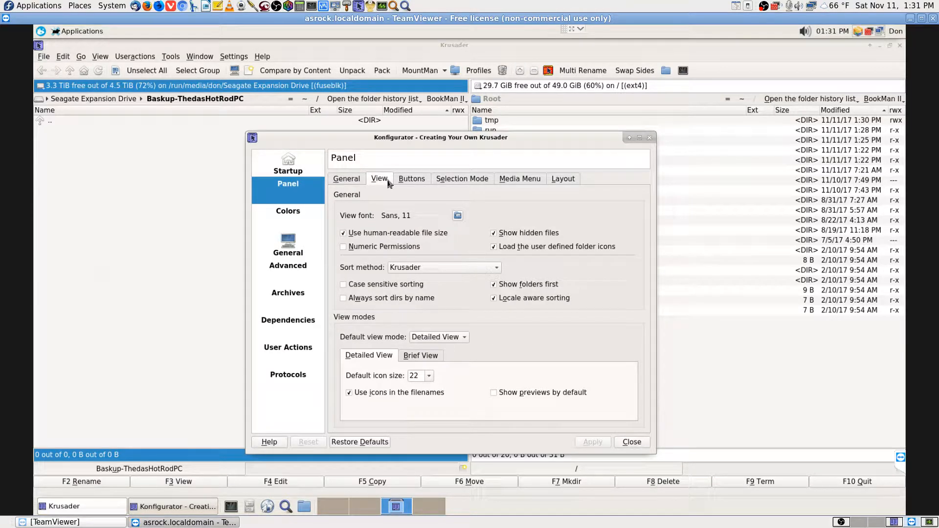
pyautogui.click(419, 182)
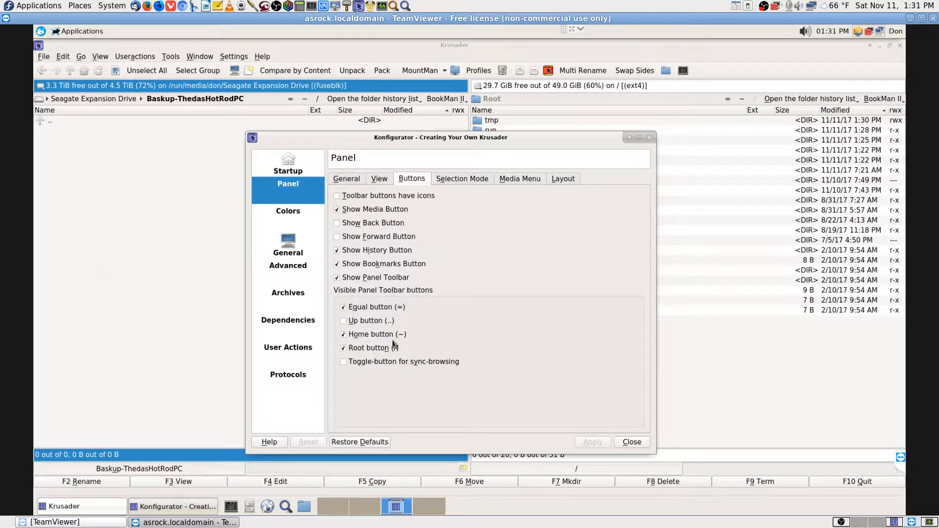
pyautogui.click(483, 181)
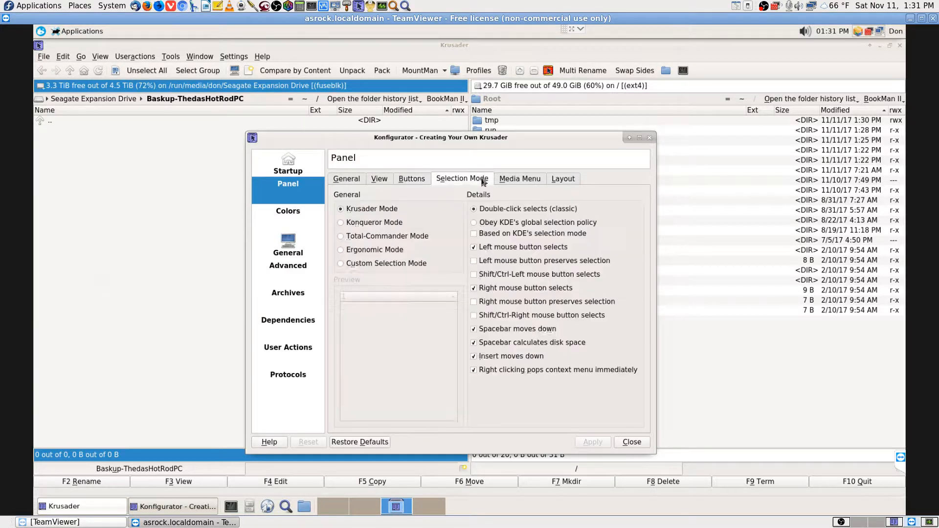
pyautogui.click(520, 183)
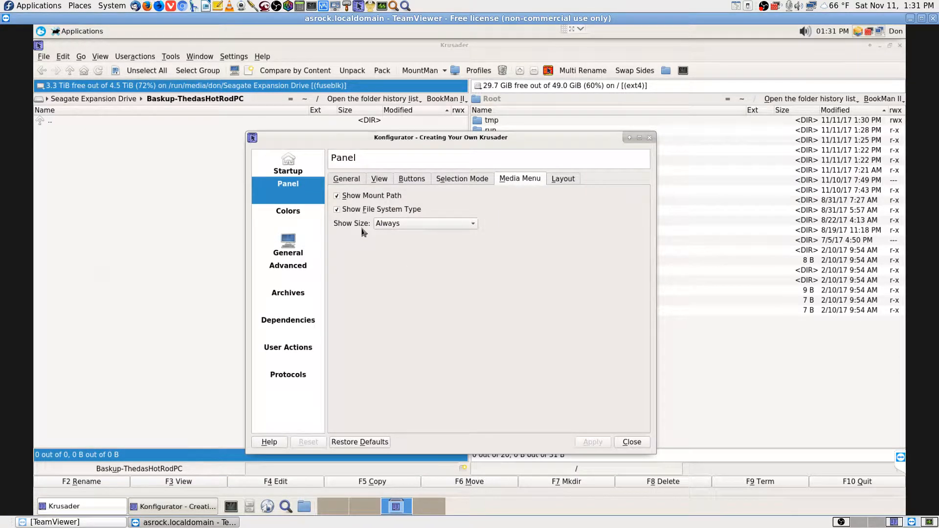
pyautogui.click(560, 183)
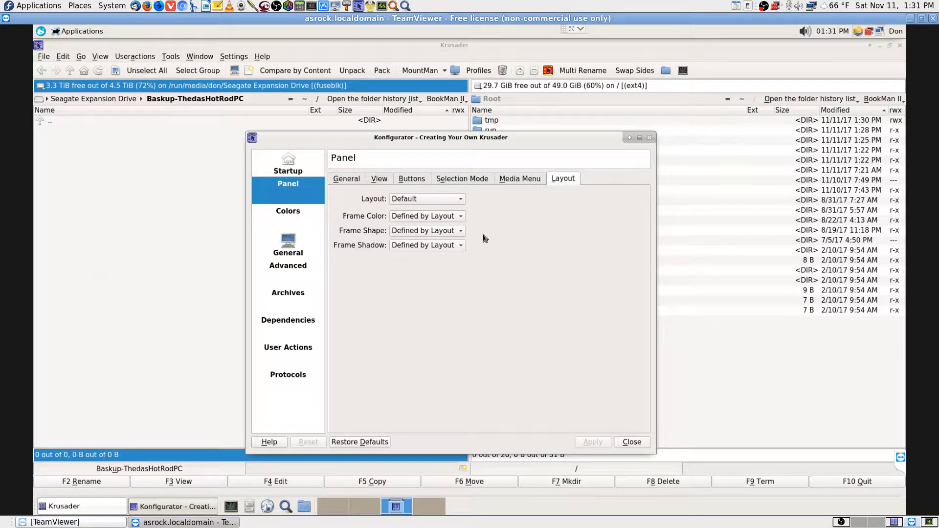
pyautogui.click(518, 185)
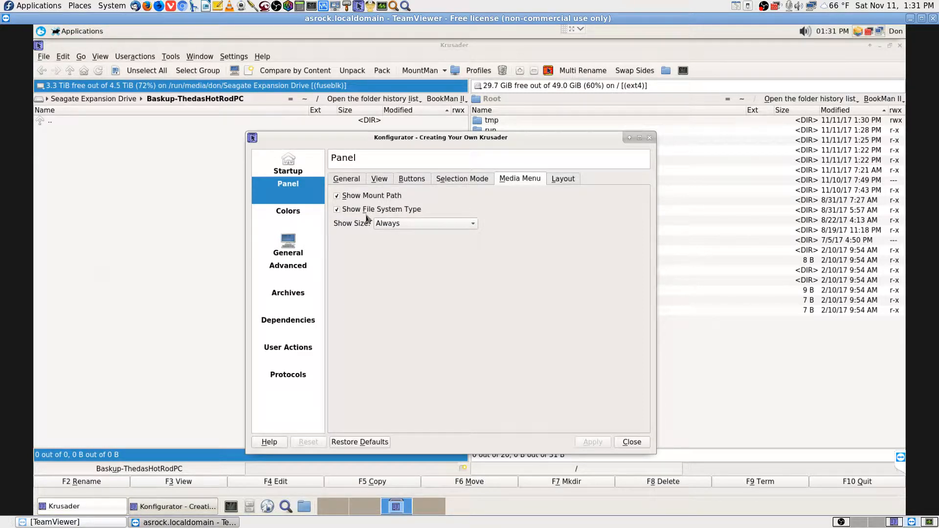
# On the Panel Buttons page, turn off Show History Button and apply it
pyautogui.click(451, 182)
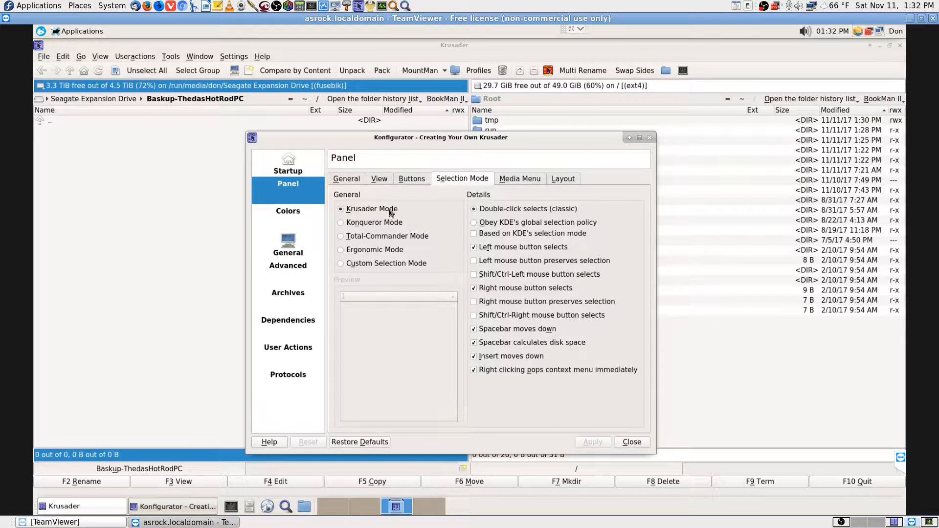
pyautogui.click(418, 178)
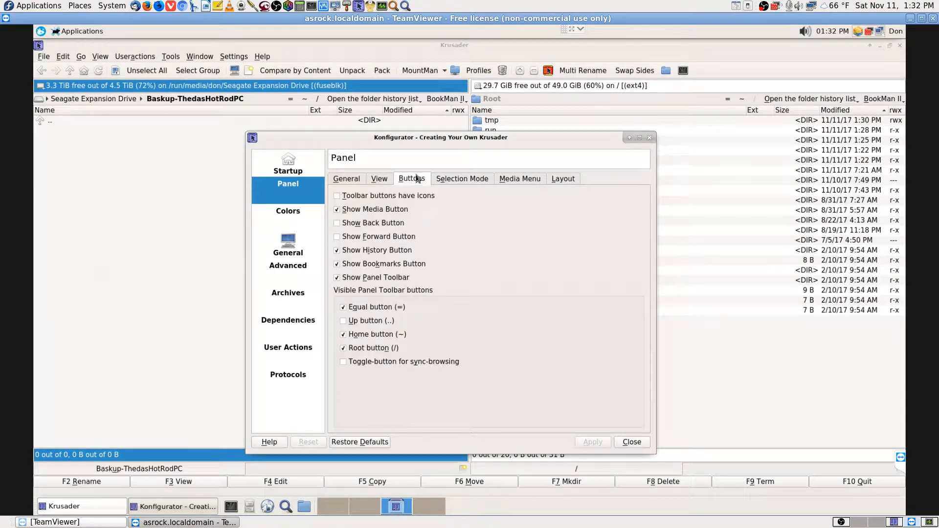
pyautogui.click(354, 253)
pyautogui.click(592, 442)
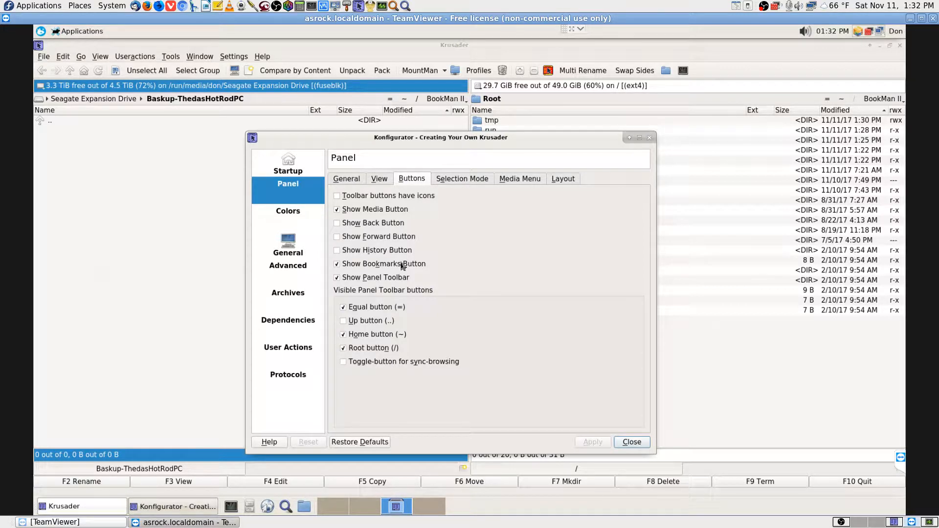
# Uncheck Show Media Button and apply, ending with the media button hidden
pyautogui.click(396, 211)
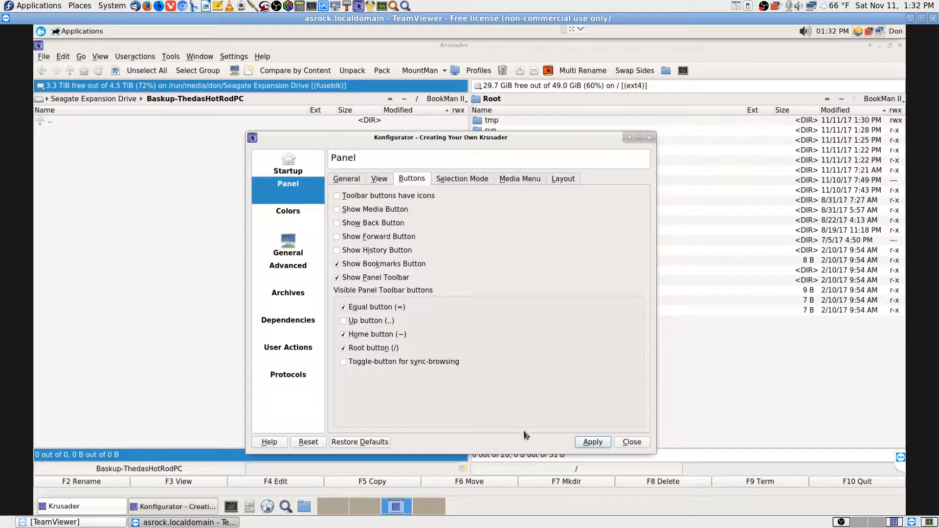
pyautogui.click(592, 442)
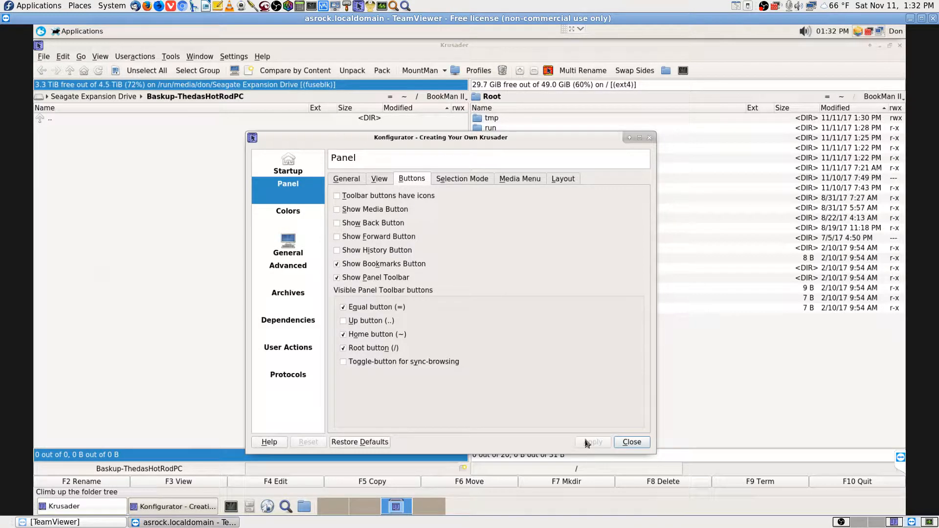
pyautogui.click(355, 211)
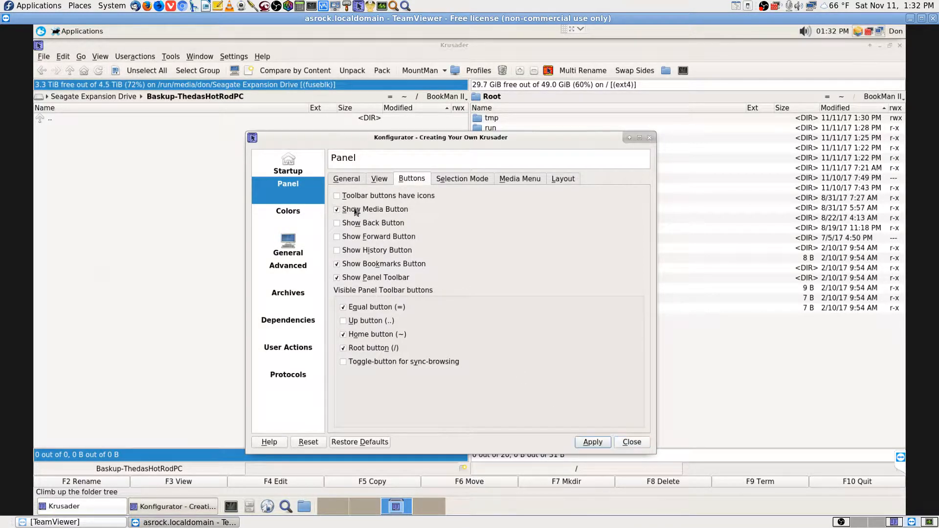
pyautogui.click(592, 442)
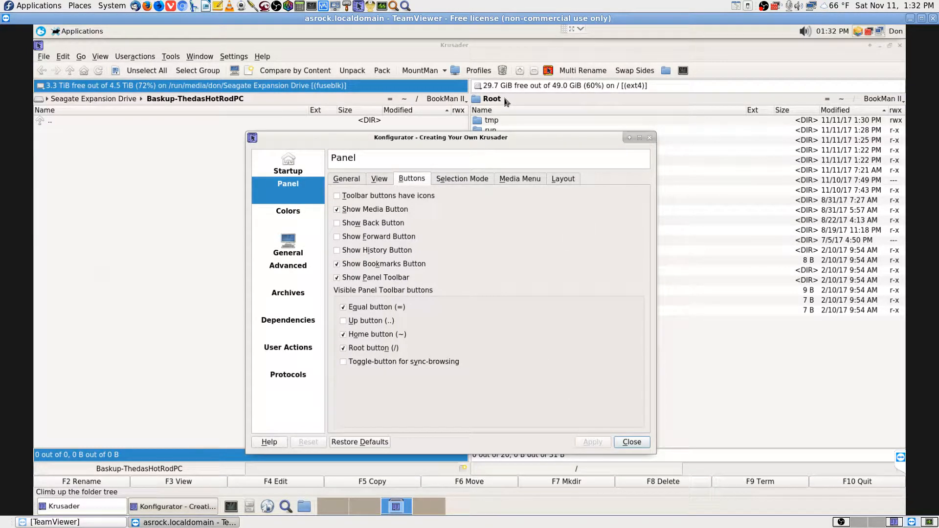
pyautogui.click(372, 212)
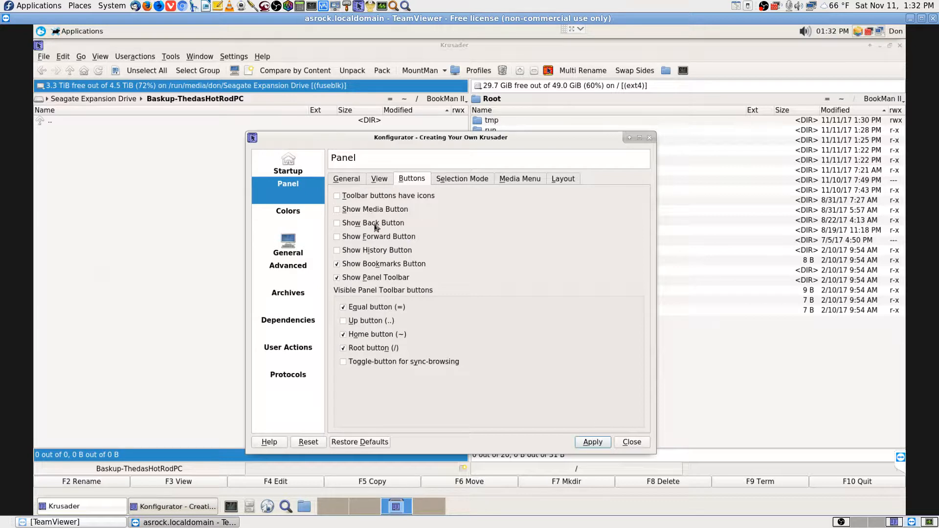
pyautogui.click(593, 443)
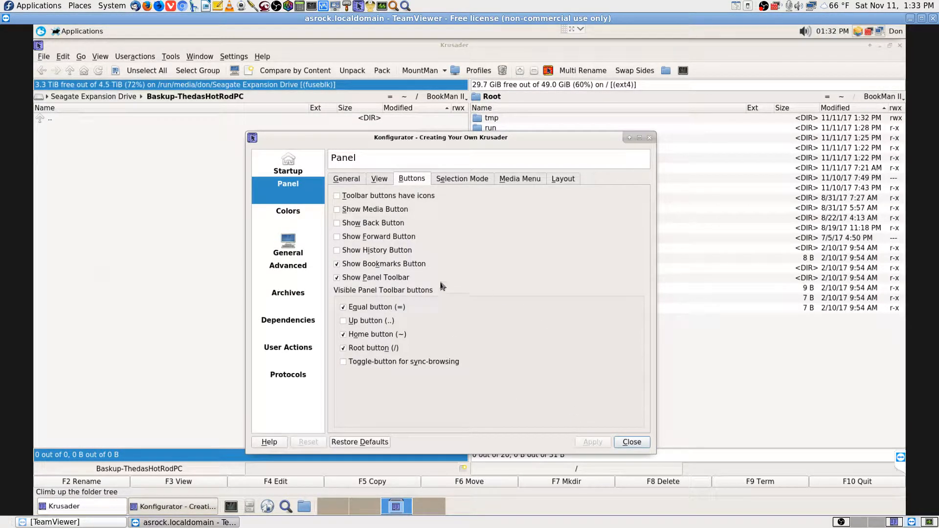
# Bring back the media button in the panel headers and apply it
pyautogui.click(363, 225)
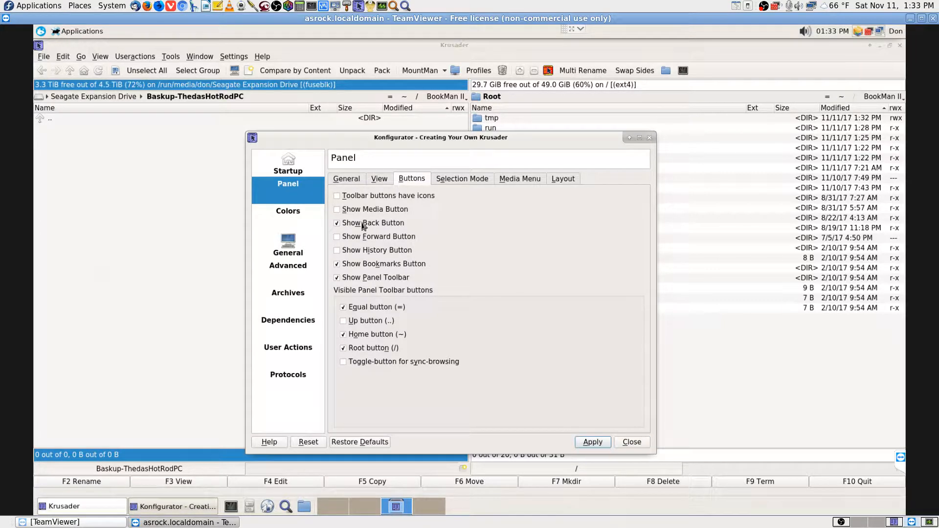
pyautogui.click(364, 225)
pyautogui.click(373, 209)
pyautogui.click(598, 443)
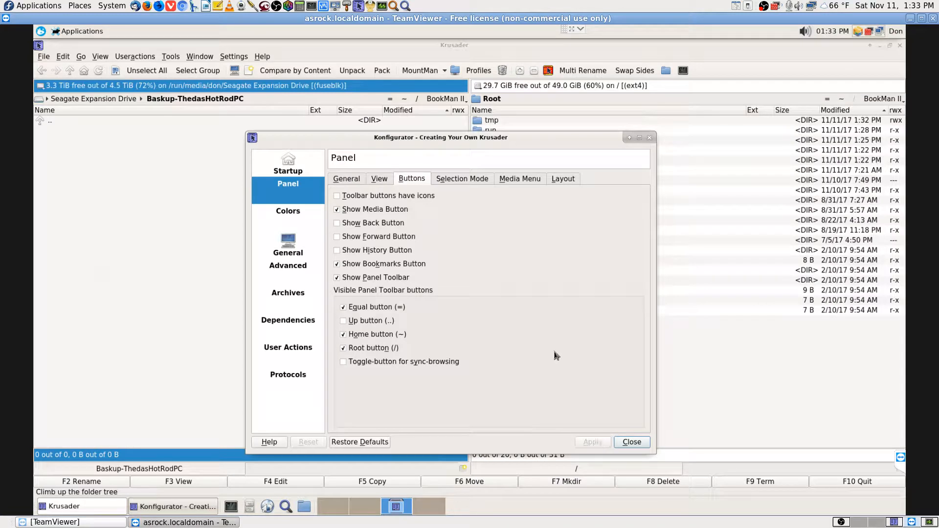
# Remove and then restore the bookmarks button in both panel headers, applying each change
pyautogui.click(372, 267)
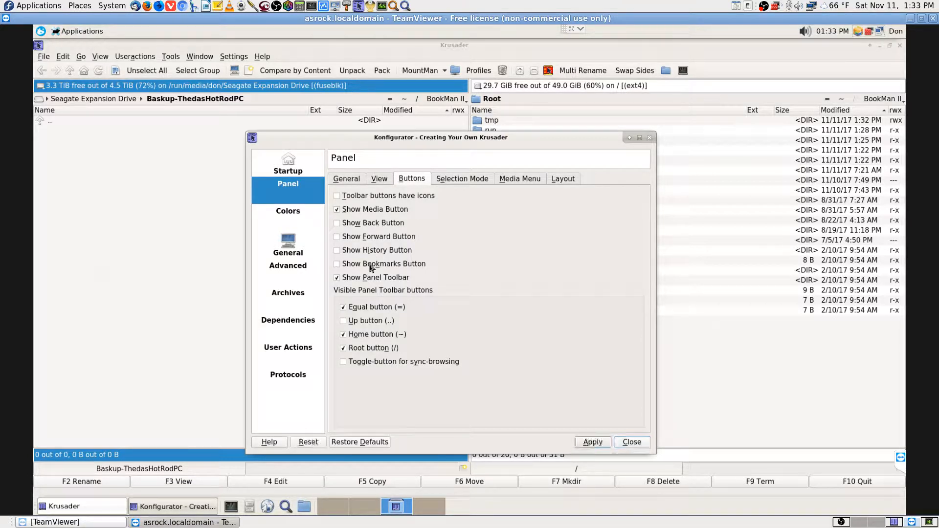
pyautogui.click(592, 442)
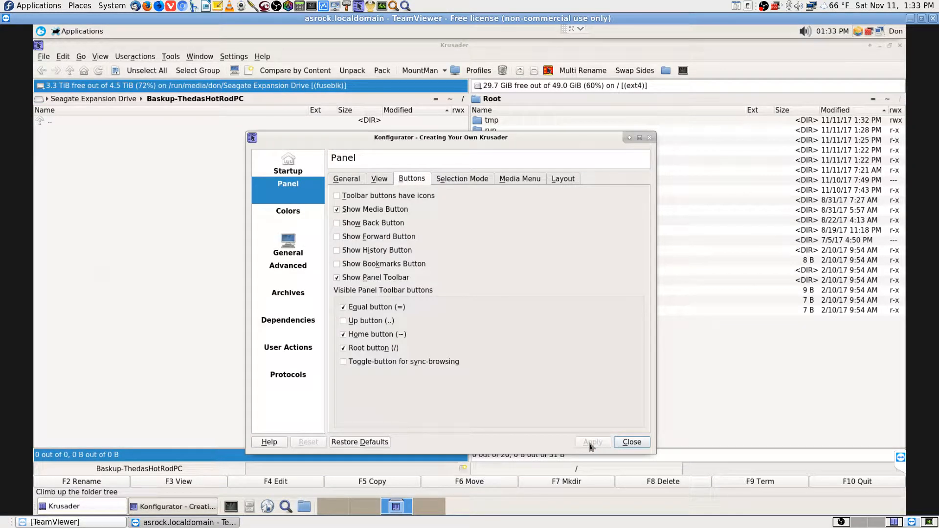
pyautogui.click(411, 268)
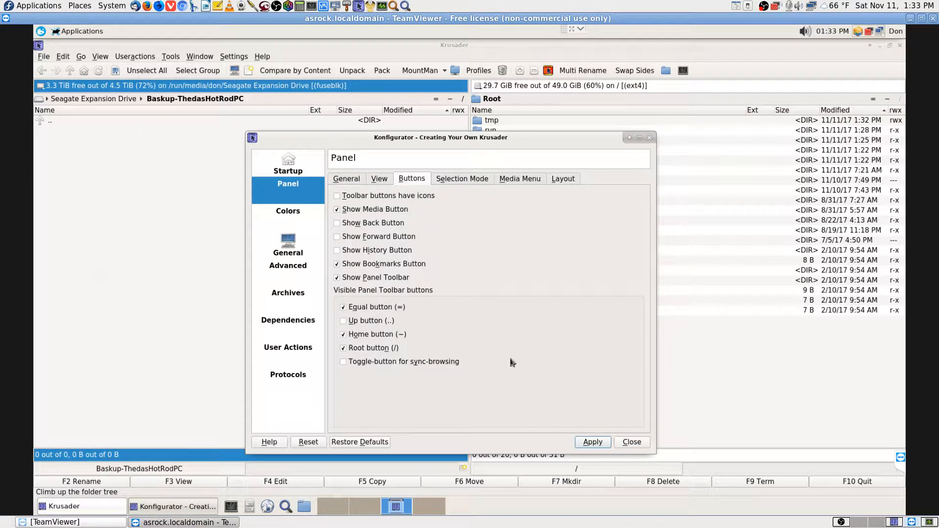
pyautogui.click(585, 444)
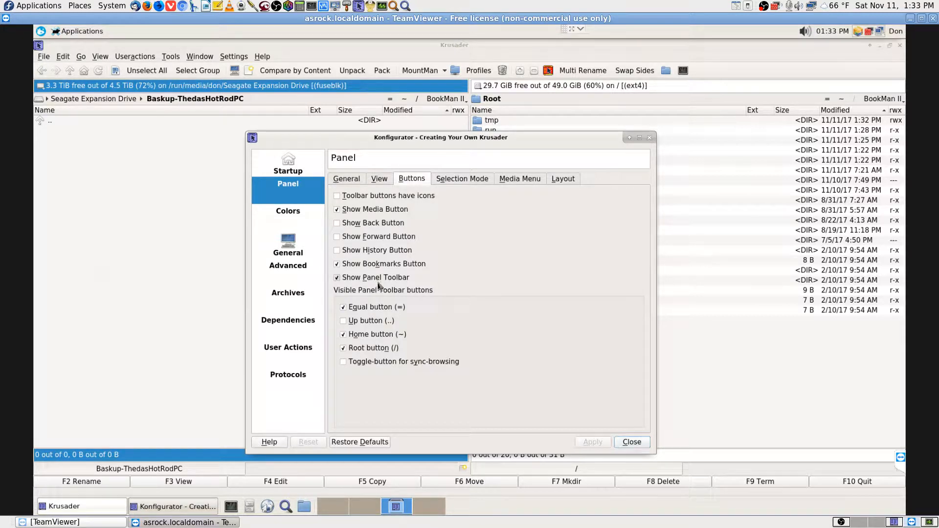
# Hide and re-show the panel toolbar, then switch to the local Krusader window
pyautogui.click(377, 278)
pyautogui.click(589, 443)
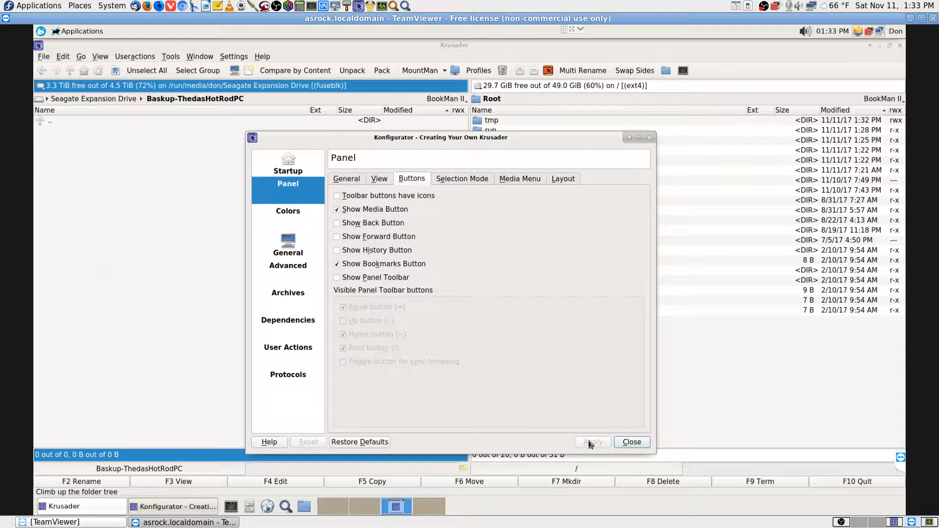
pyautogui.click(405, 279)
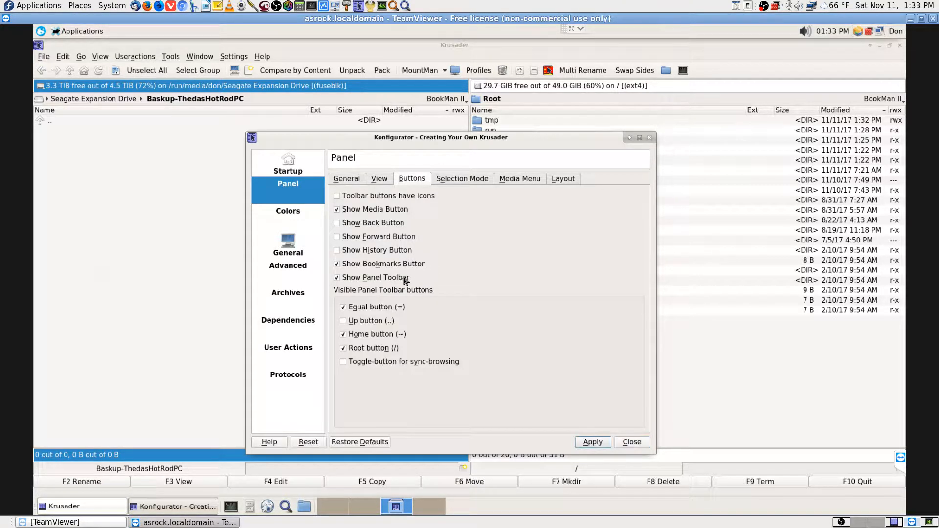
pyautogui.click(593, 442)
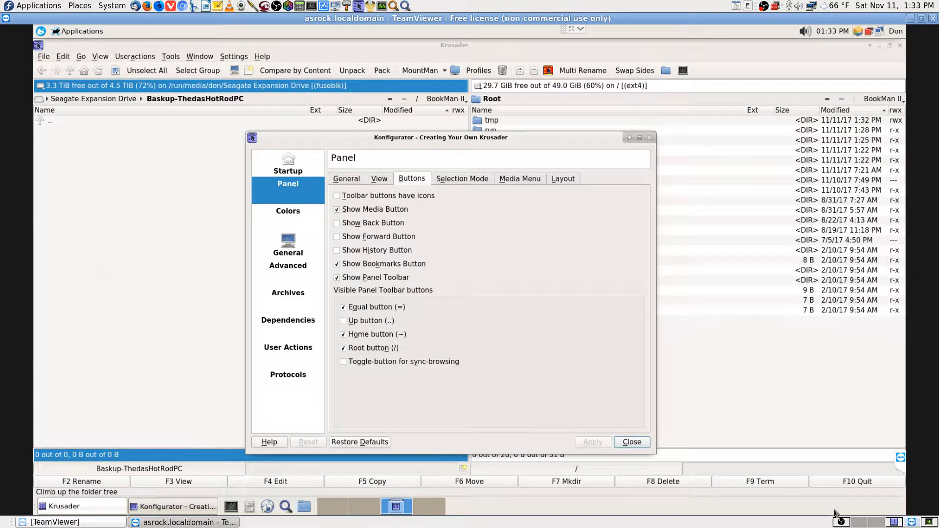
pyautogui.click(894, 523)
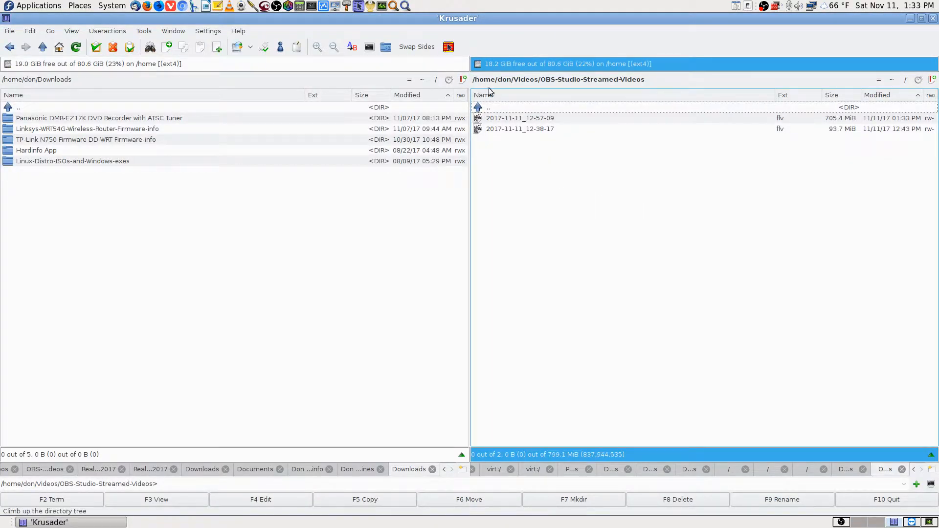
# Step the right panel up to Videos and back into OBS-Studio-Streamed-Videos, then return to the remote session
pyautogui.click(660, 79)
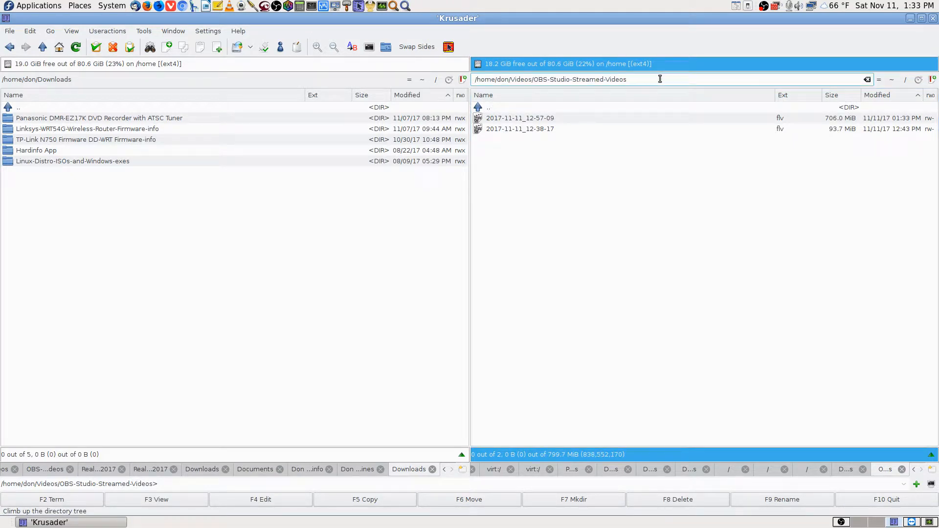
pyautogui.press('BackSpace')
pyautogui.press('BackSpace')
pyautogui.press('BackSpace')
pyautogui.press('BackSpace')
pyautogui.press('BackSpace')
pyautogui.press('BackSpace')
pyautogui.press('BackSpace')
pyautogui.press('BackSpace')
pyautogui.press('BackSpace')
pyautogui.press('BackSpace')
pyautogui.press('BackSpace')
pyautogui.press('BackSpace')
pyautogui.press('BackSpace')
pyautogui.press('BackSpace')
pyautogui.press('BackSpace')
pyautogui.press('BackSpace')
pyautogui.press('BackSpace')
pyautogui.press('BackSpace')
pyautogui.press('BackSpace')
pyautogui.press('BackSpace')
pyautogui.press('BackSpace')
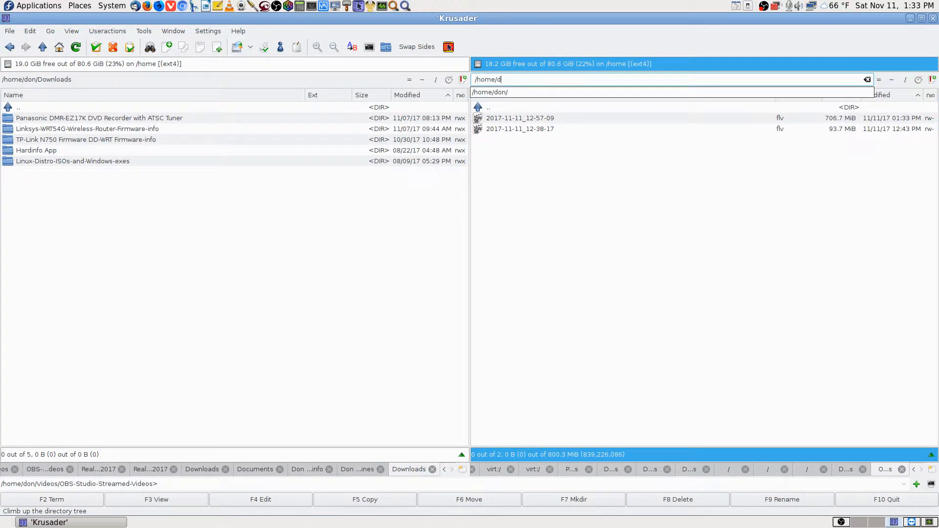
pyautogui.click(499, 215)
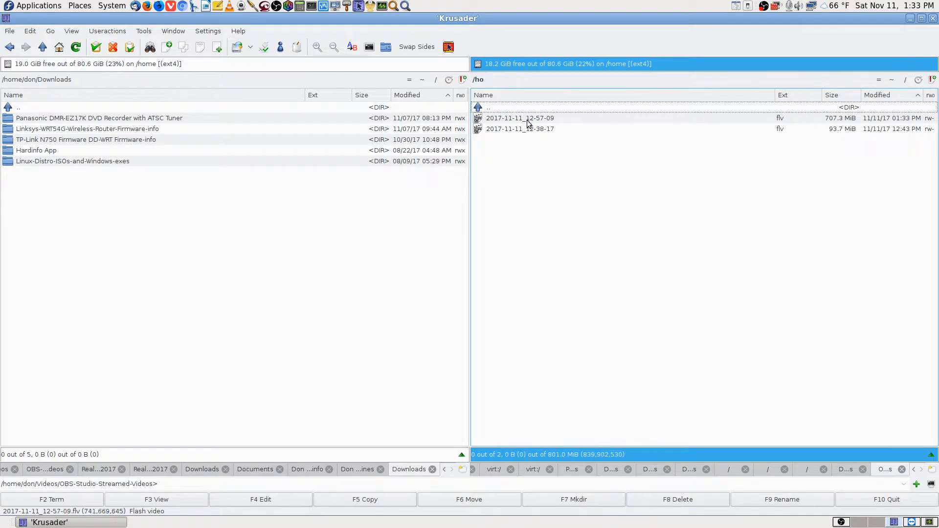
pyautogui.click(491, 79)
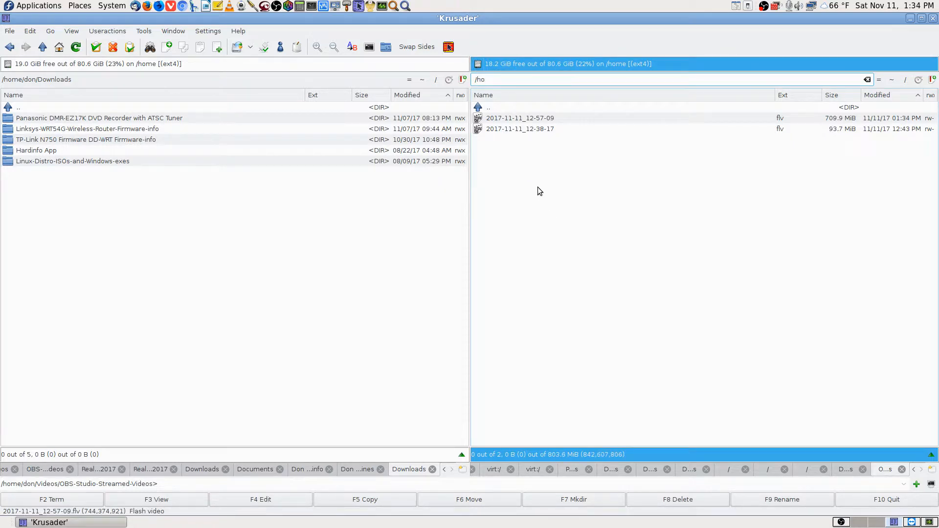
pyautogui.doubleClick(519, 109)
pyautogui.doubleClick(519, 119)
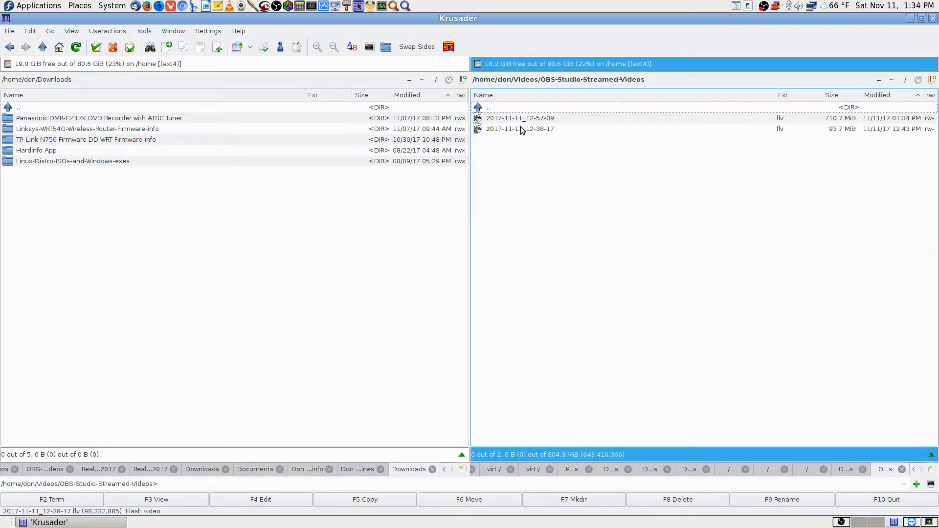
pyautogui.click(909, 524)
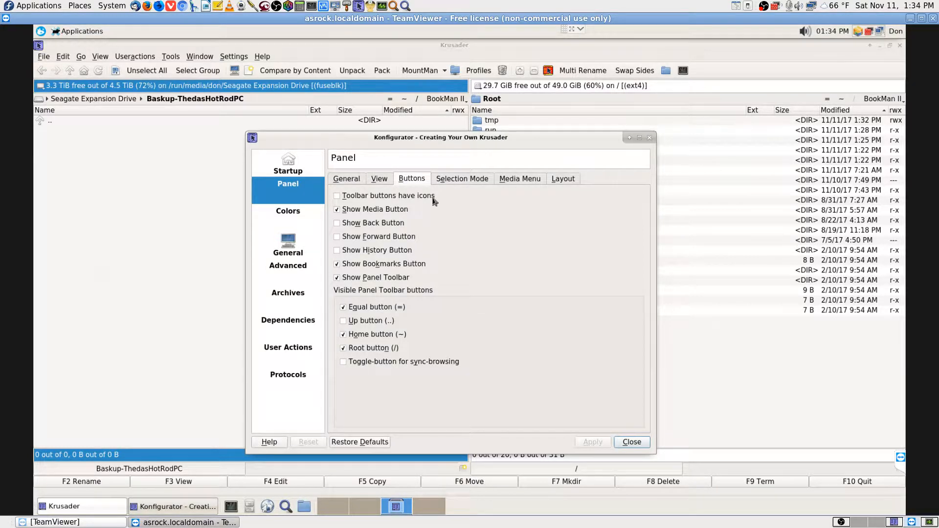
# Turn on Edit Mode by default in Panel > General, apply, and close Konfigurator
pyautogui.click(386, 180)
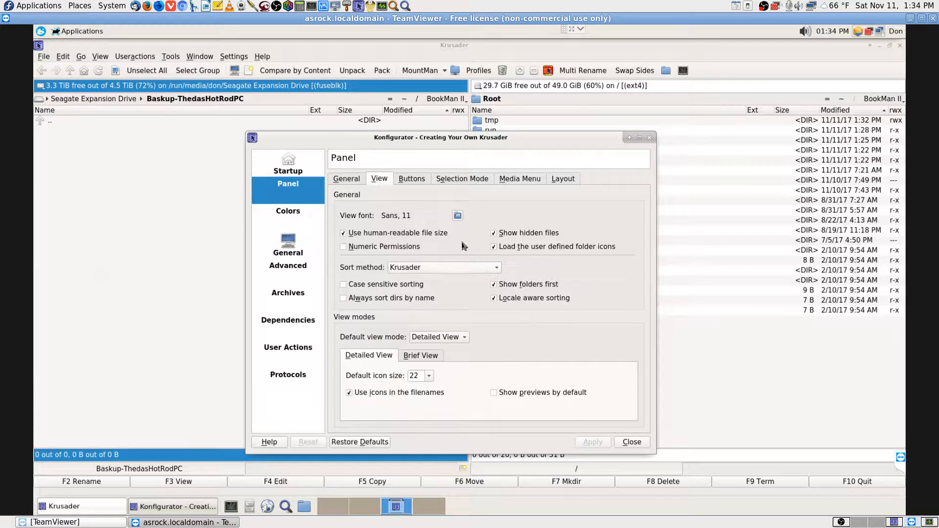
pyautogui.click(347, 179)
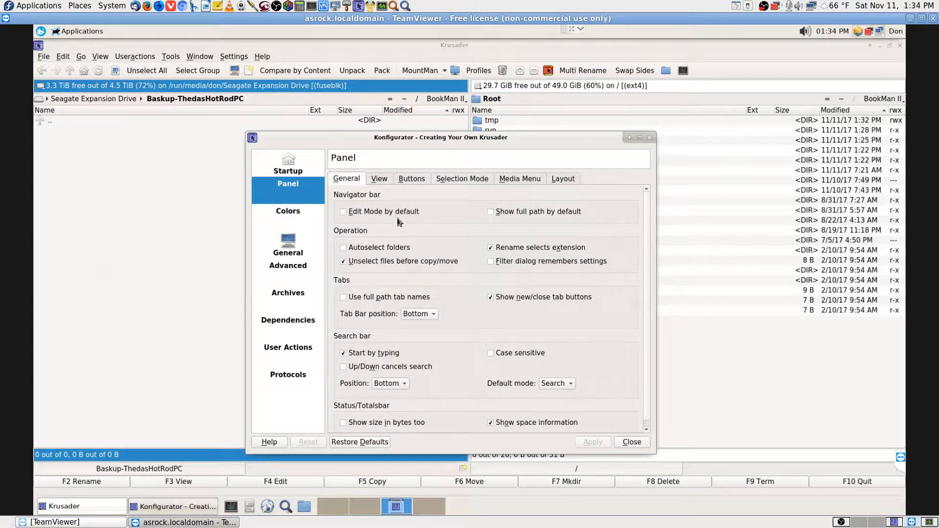
pyautogui.click(362, 214)
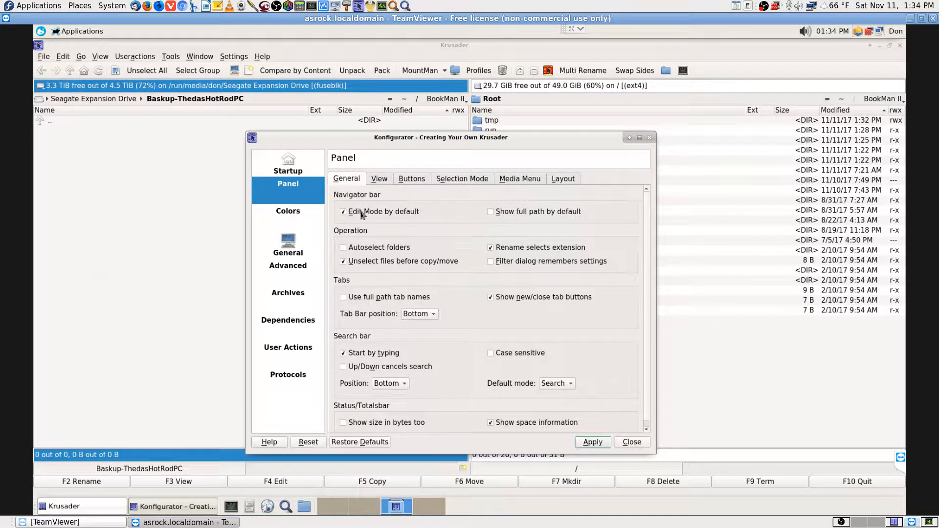
pyautogui.click(594, 443)
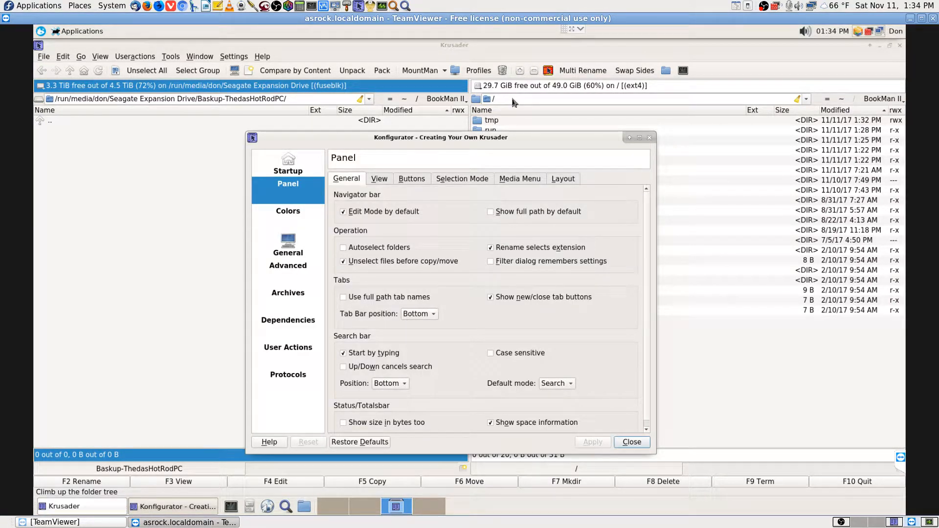
pyautogui.click(631, 443)
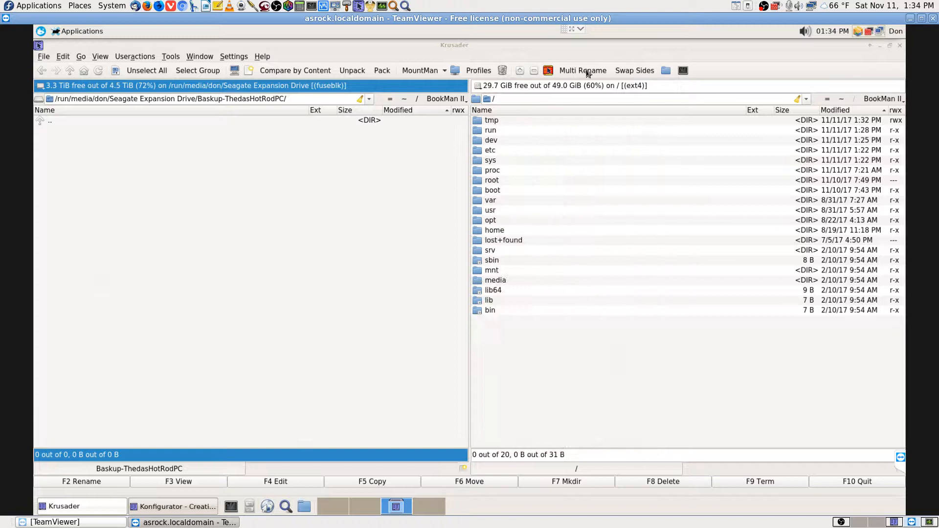
# Replace the right panel's location with sftp://192.168.0.8 and load it
pyautogui.click(520, 99)
pyautogui.press('BackSpace')
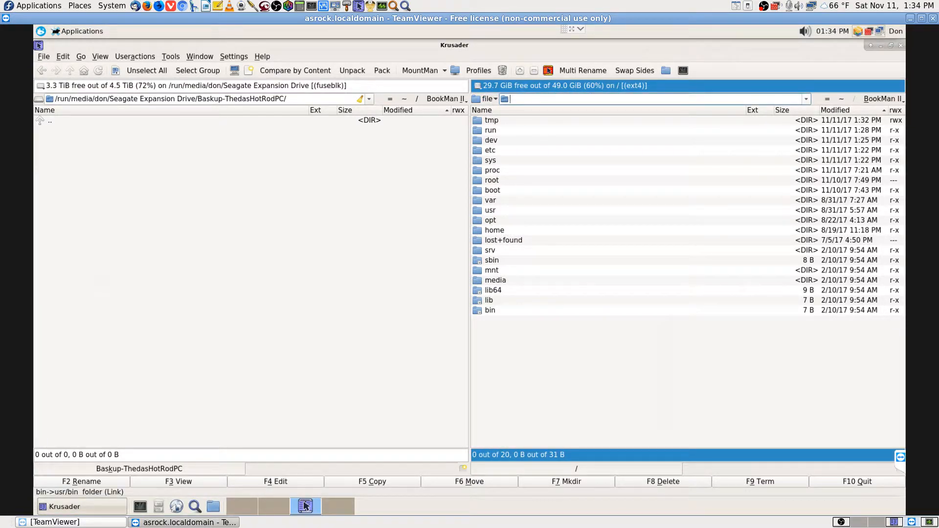
pyautogui.write('sftp://192.168.0.8')
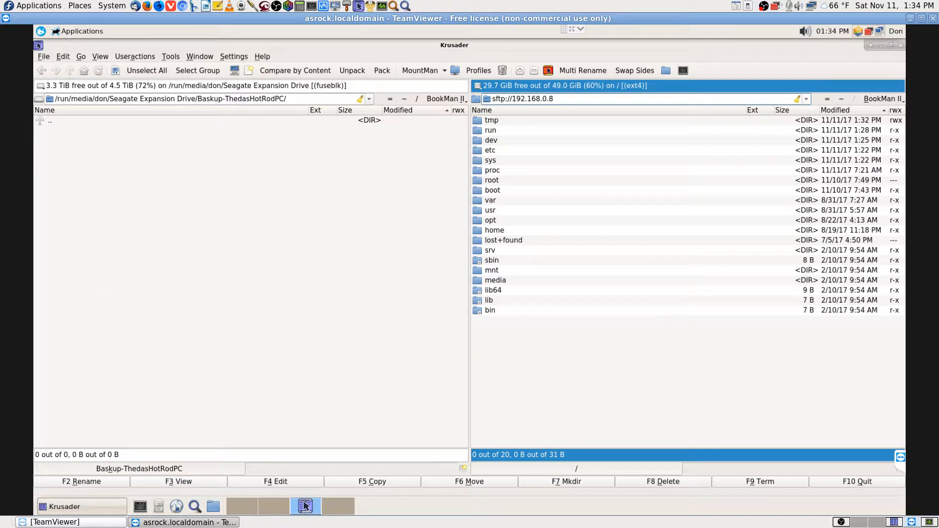
pyautogui.click(519, 98)
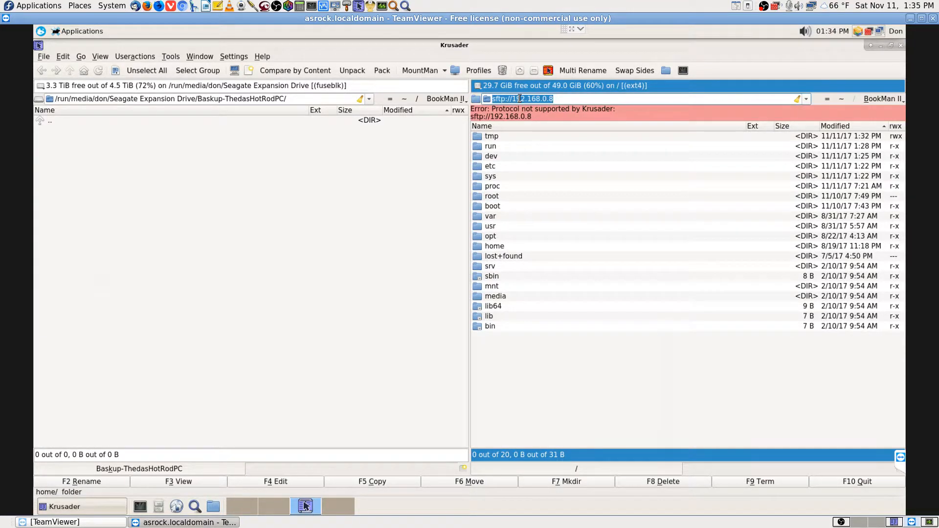
pyautogui.press('End')
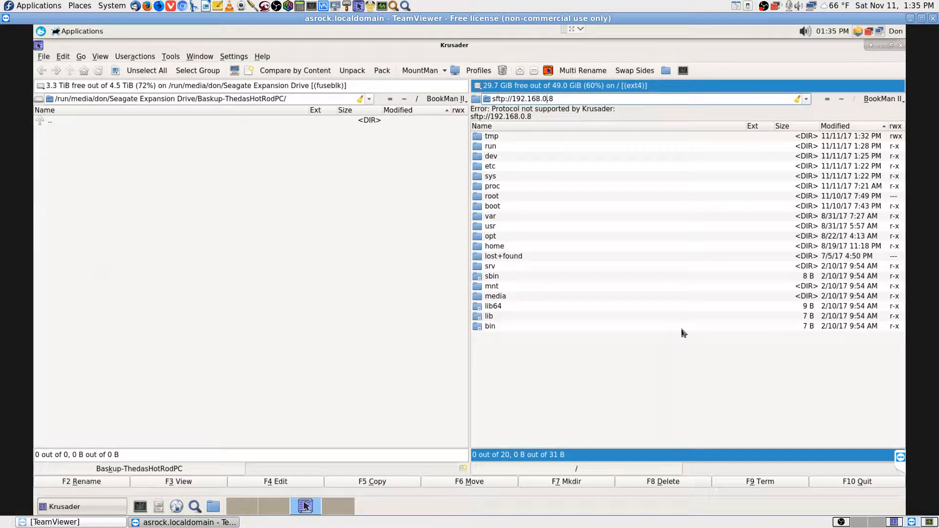
pyautogui.press('Return')
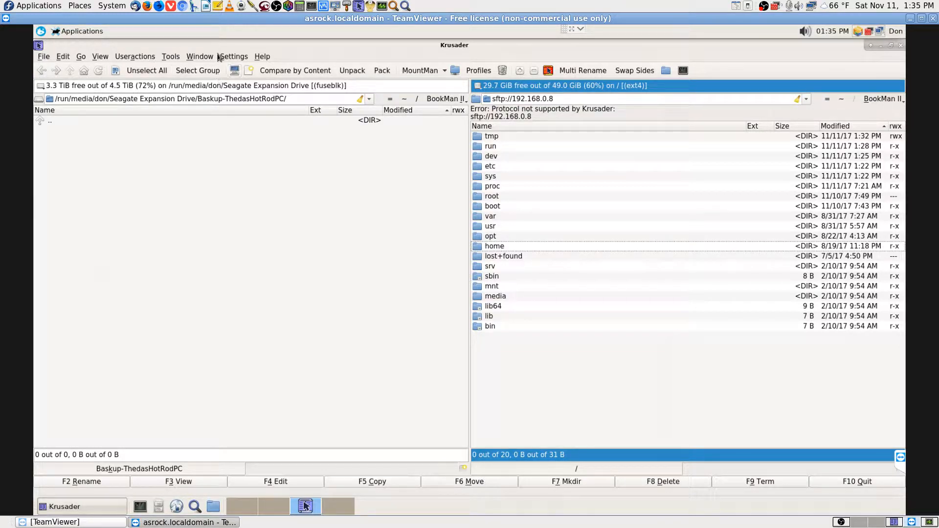
pyautogui.click(232, 59)
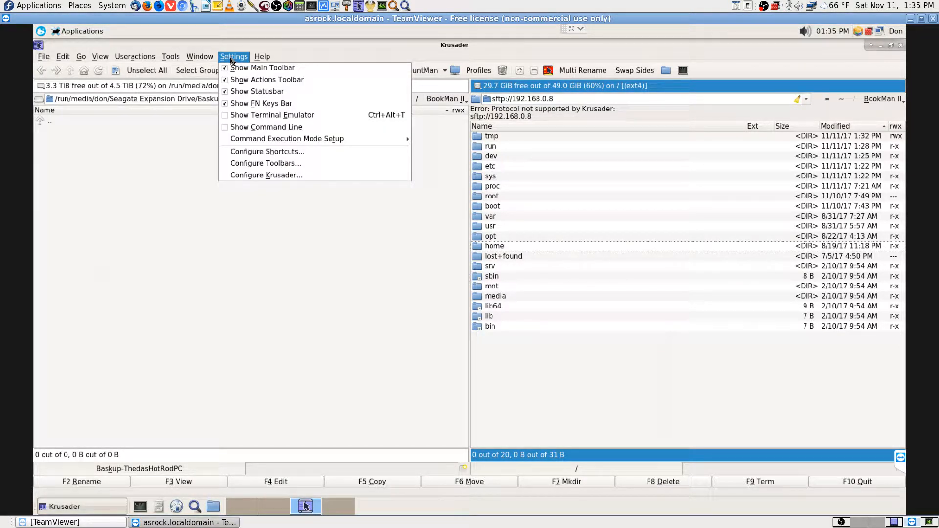
# Open Krusader's Konfigurator from the Settings menu
pyautogui.click(233, 57)
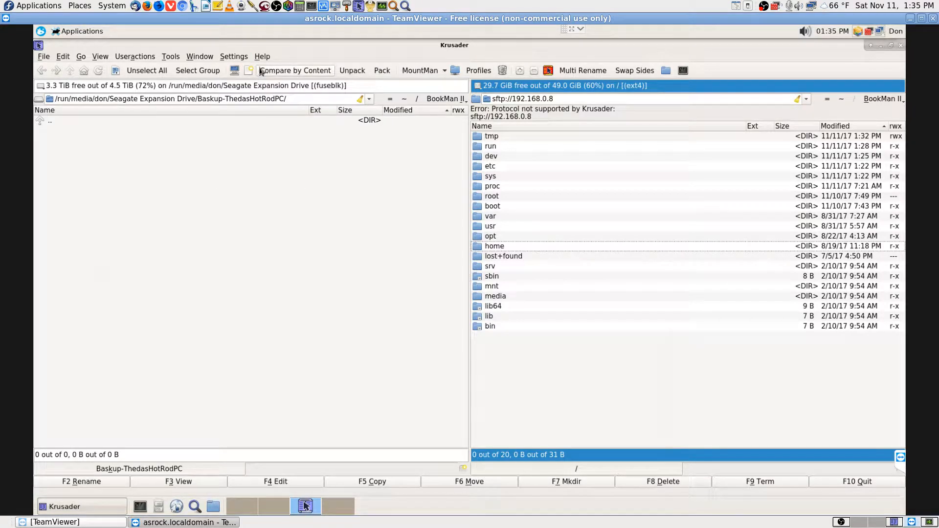
pyautogui.click(237, 59)
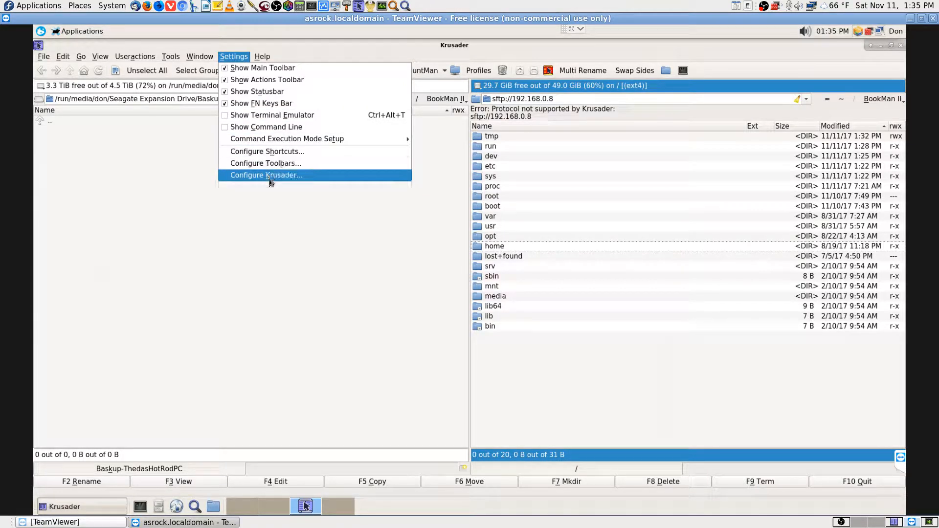
pyautogui.click(286, 176)
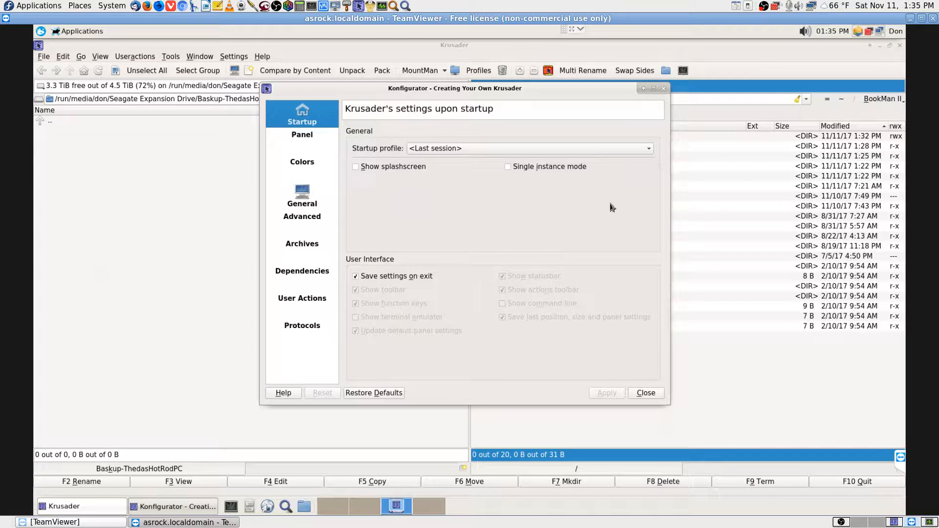
# Browse the Panel, Colors, General (Viewer/Editor, Atomic extensions) and Advanced pages
pyautogui.click(307, 140)
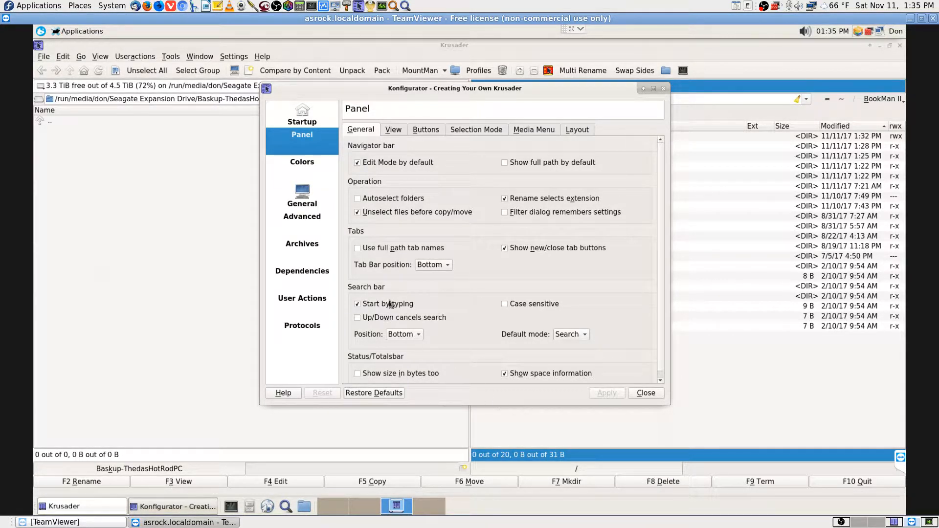
pyautogui.click(295, 168)
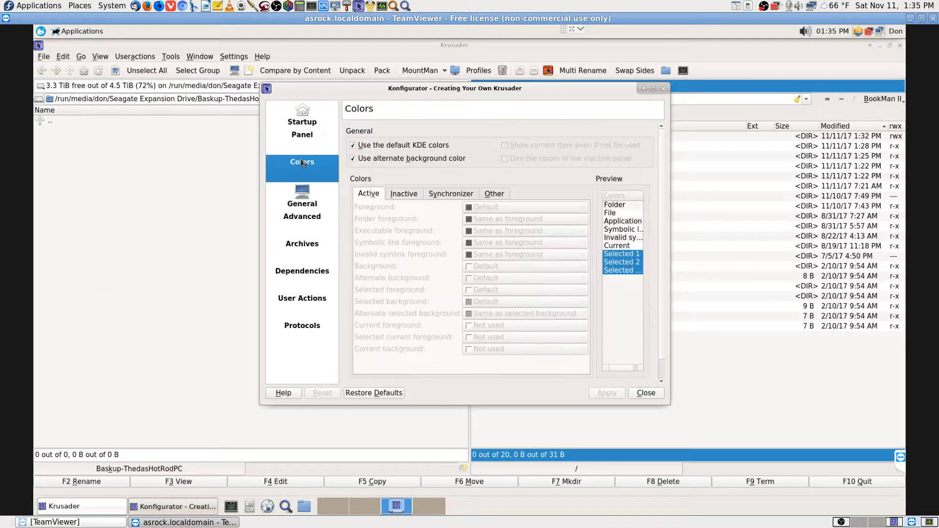
pyautogui.click(303, 204)
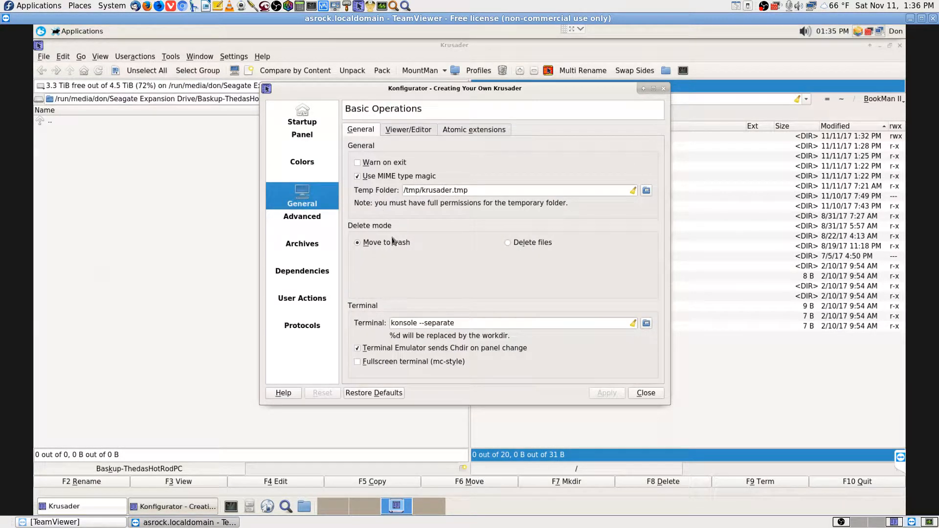
pyautogui.click(419, 132)
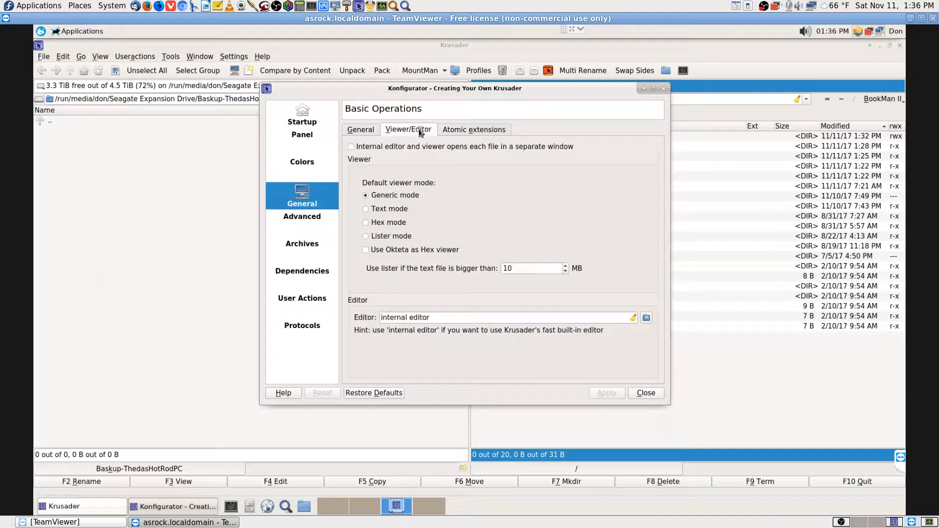
pyautogui.click(473, 130)
pyautogui.click(303, 218)
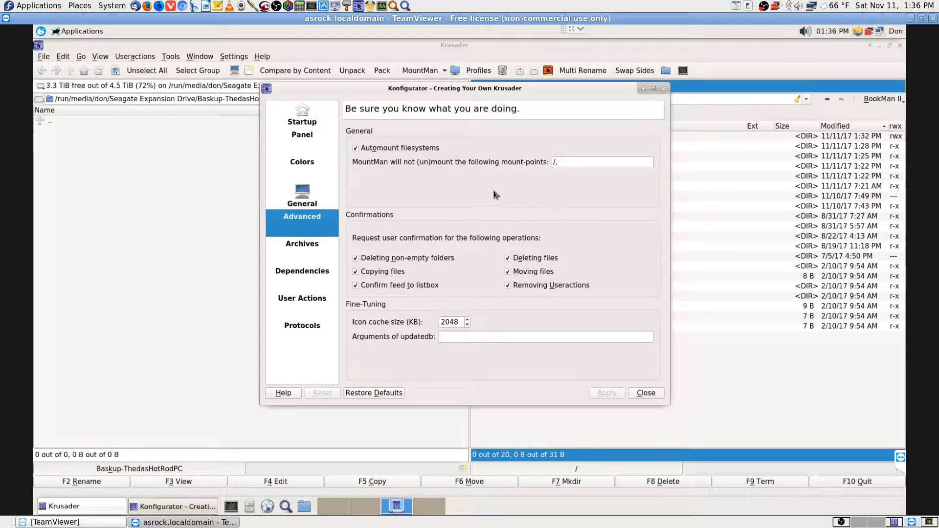
# Review the Archives page and the Dependencies Packers, Checksum and General tabs
pyautogui.click(303, 250)
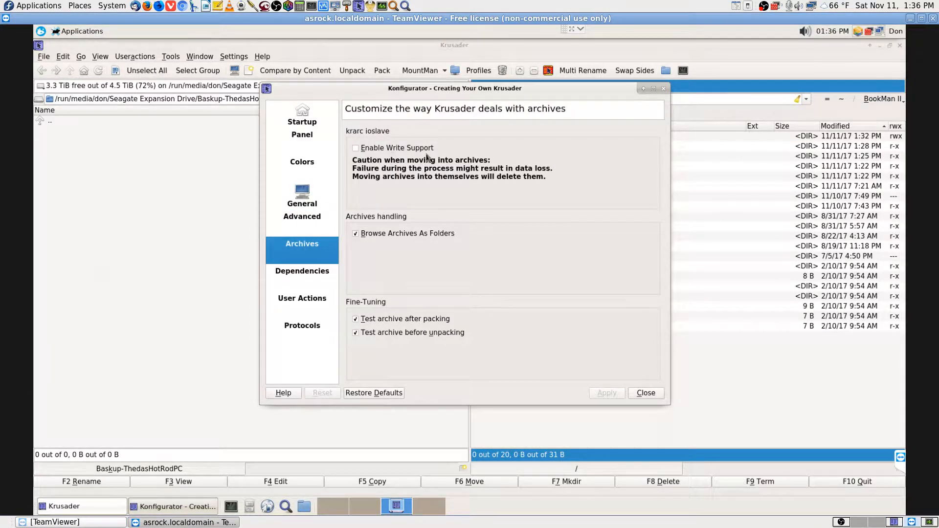
pyautogui.click(310, 279)
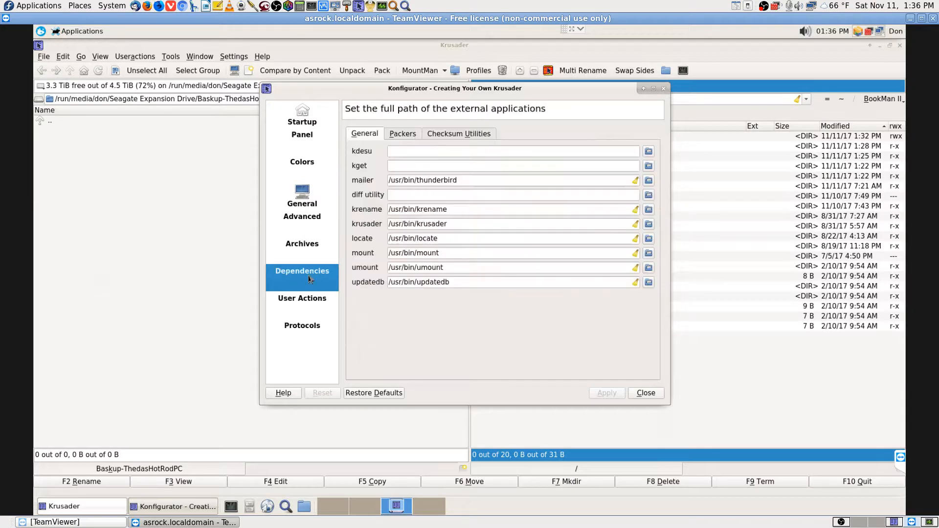
pyautogui.click(408, 132)
pyautogui.click(435, 135)
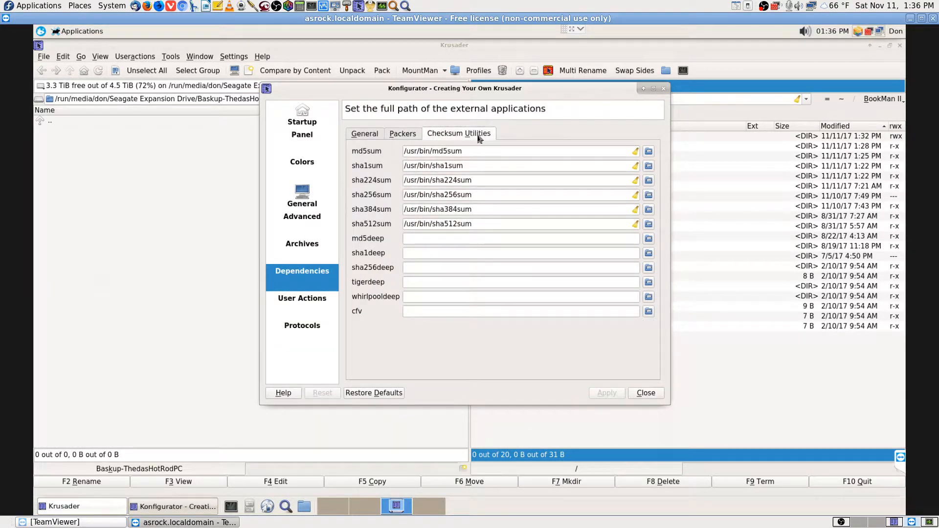
pyautogui.click(402, 133)
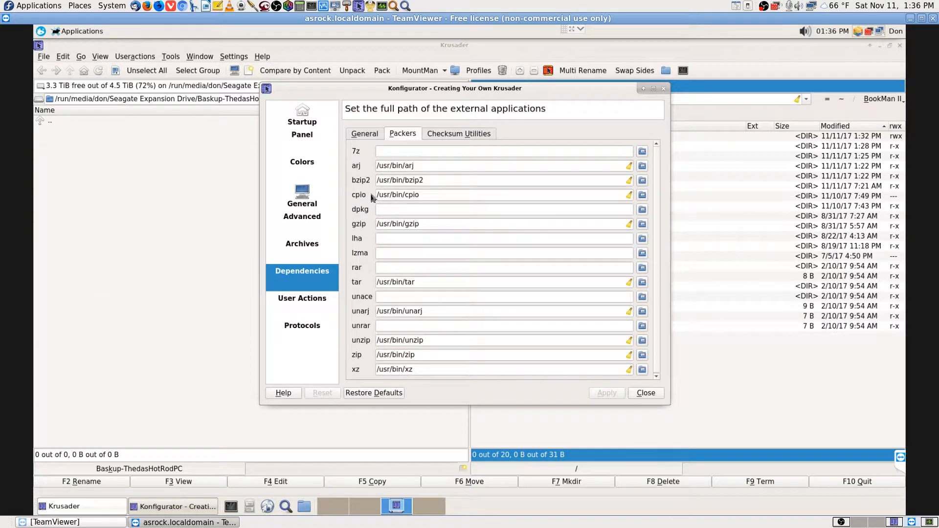
pyautogui.click(368, 135)
# Look over User Actions, Protocols, Startup and Panel View settings, then close Konfigurator
pyautogui.click(301, 304)
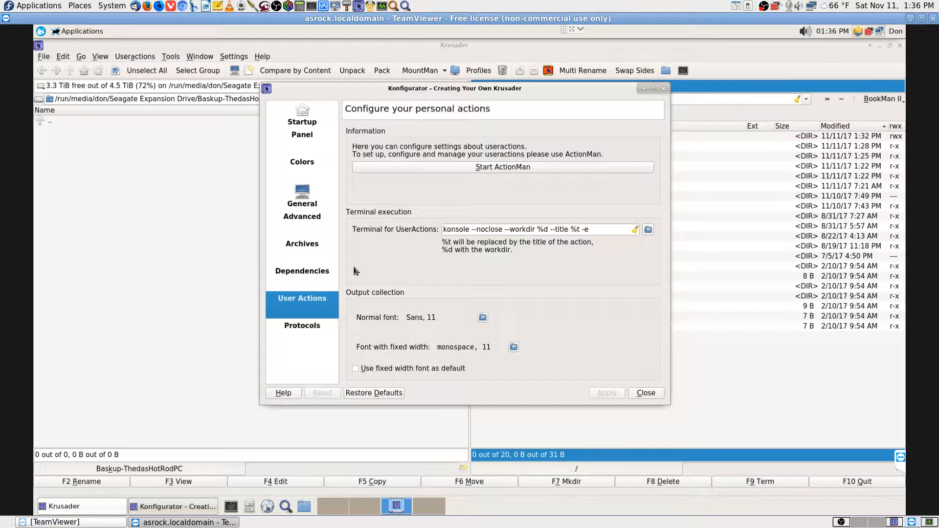
pyautogui.click(296, 332)
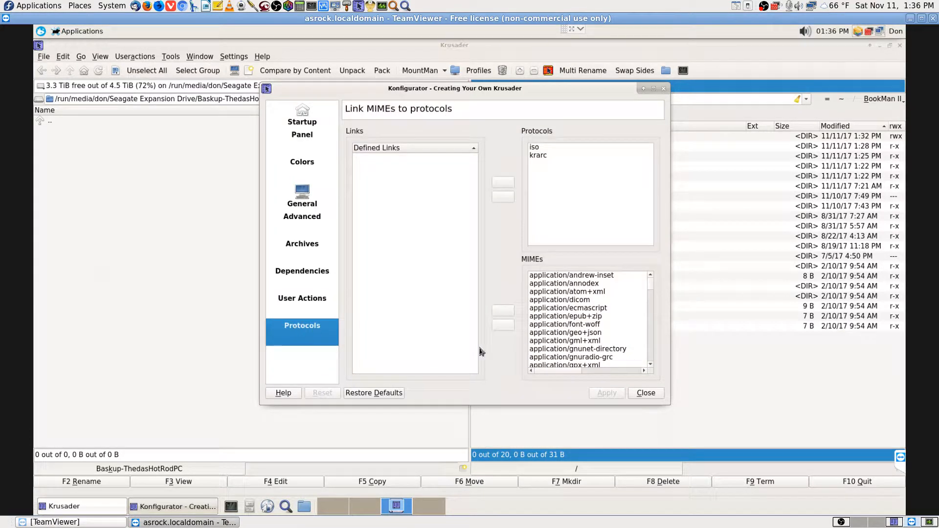
pyautogui.click(307, 127)
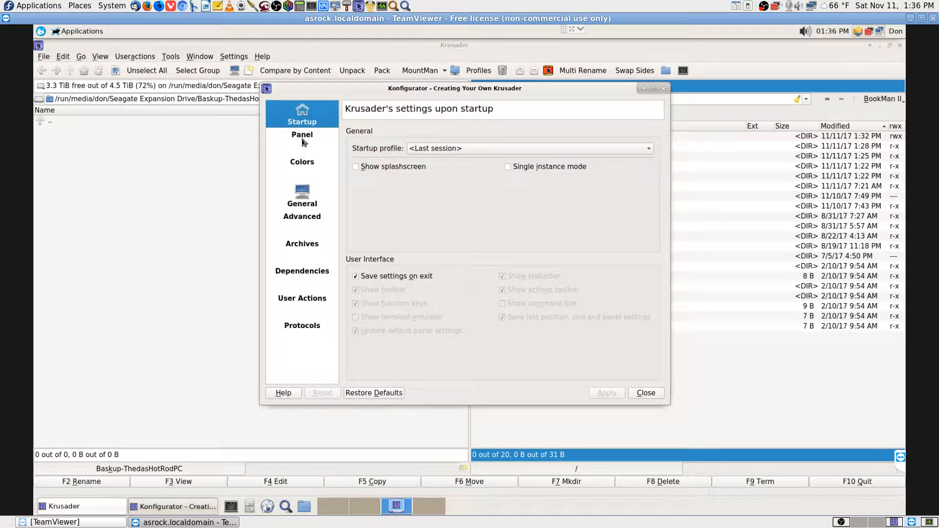
pyautogui.click(304, 142)
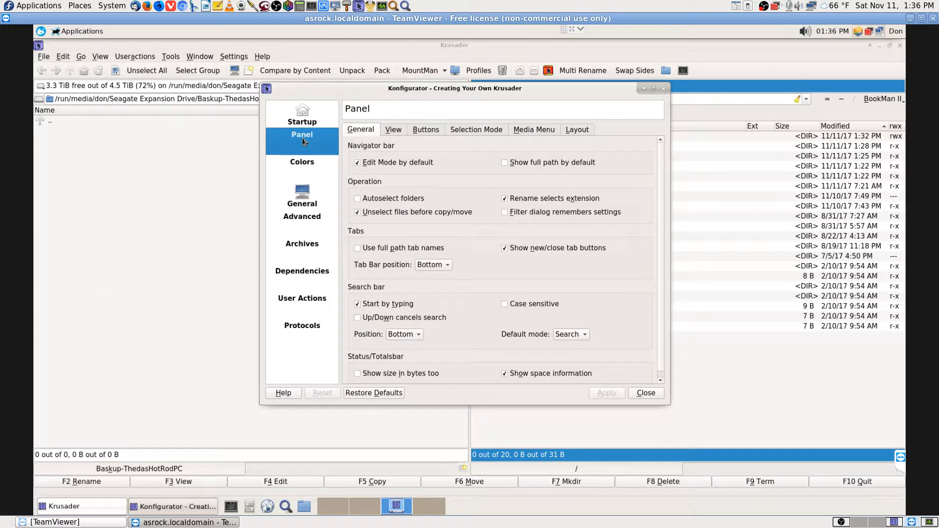
pyautogui.click(400, 130)
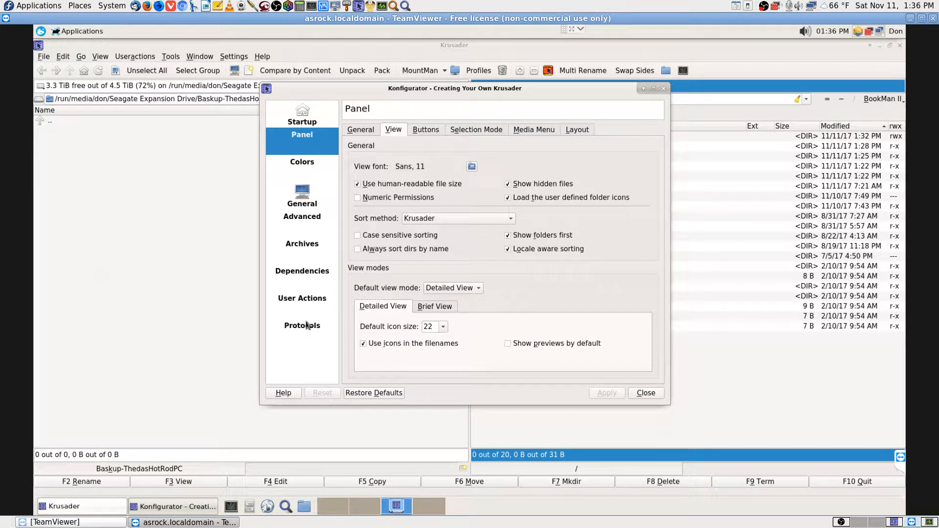
pyautogui.click(646, 395)
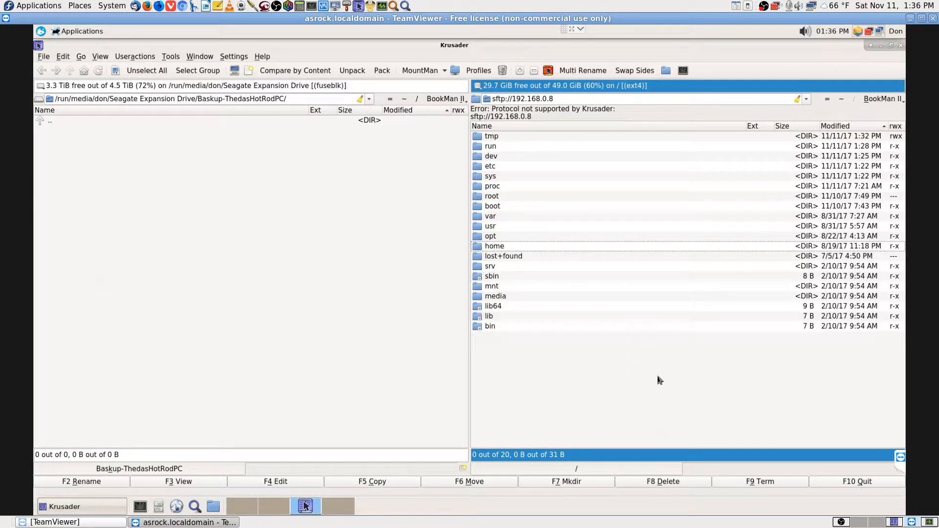
# Check the right panel's address history and reload sftp://192.168.0.8/
pyautogui.click(561, 98)
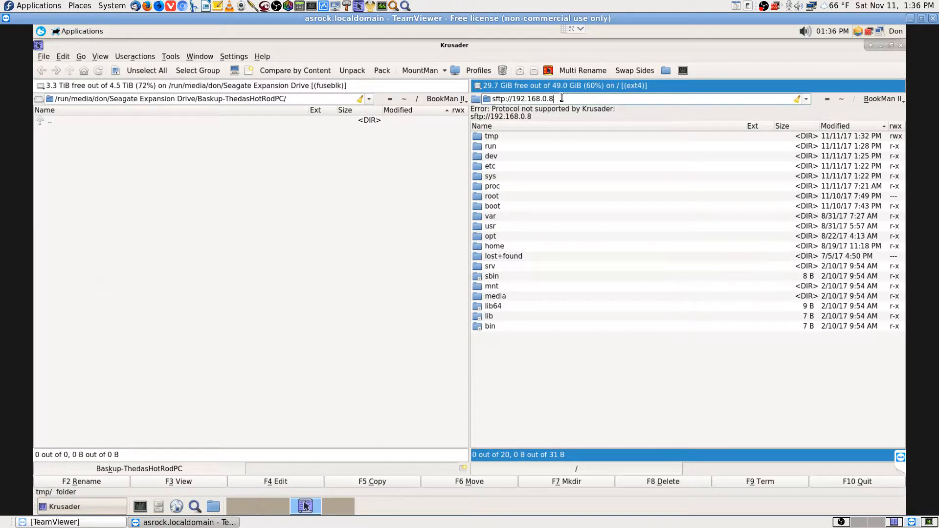
pyautogui.click(807, 99)
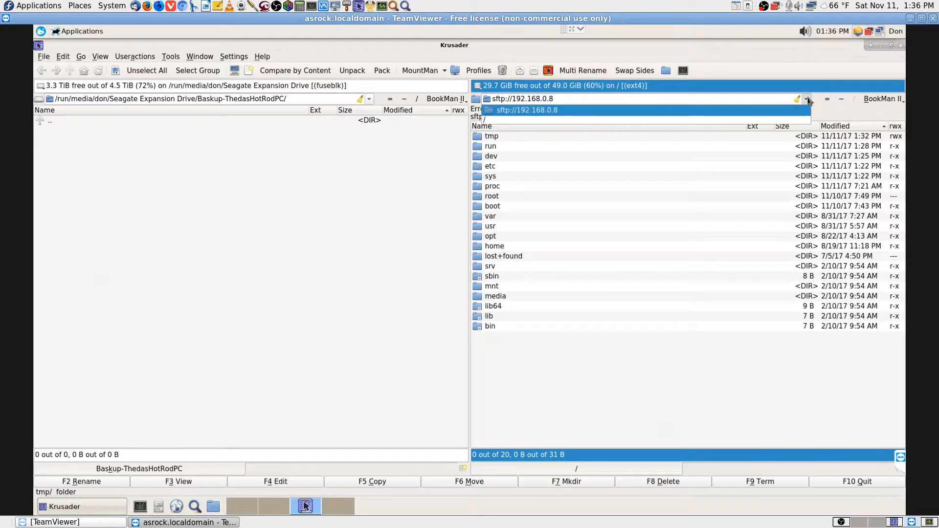
pyautogui.click(807, 99)
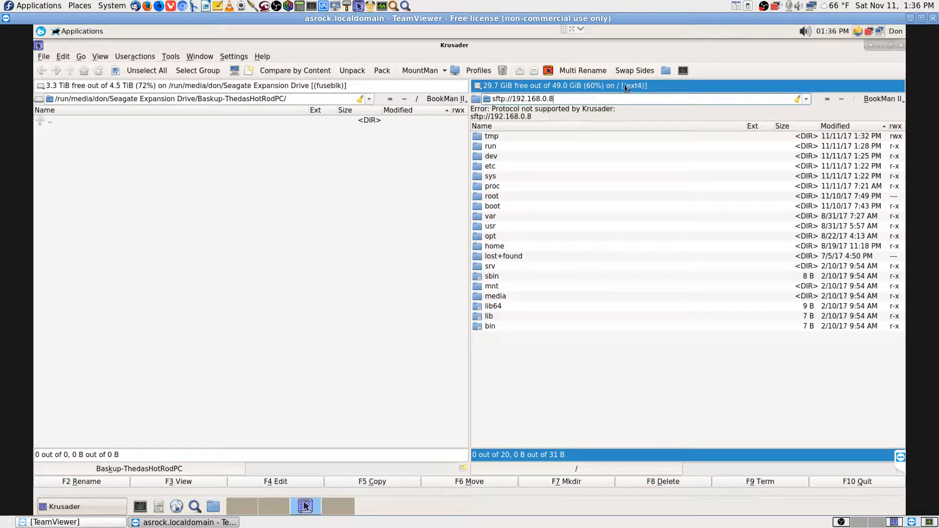
pyautogui.press('Escape')
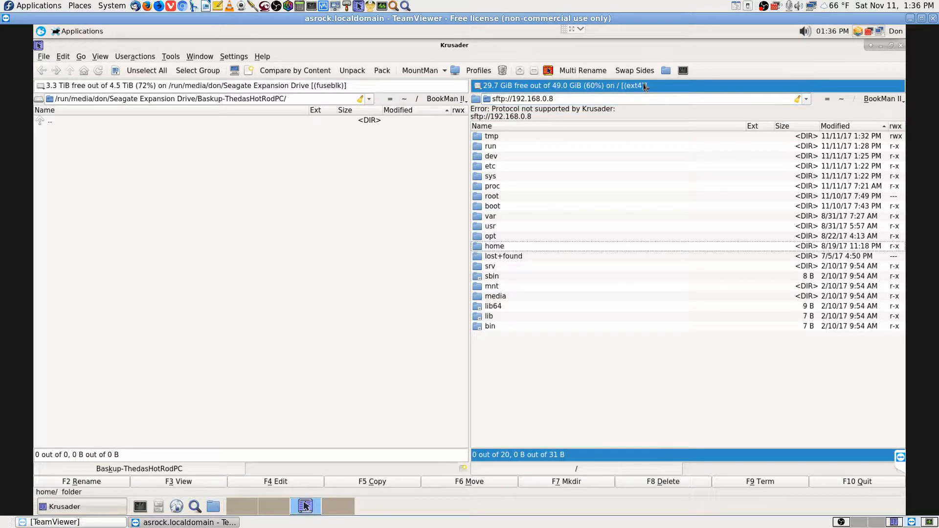
pyautogui.click(561, 99)
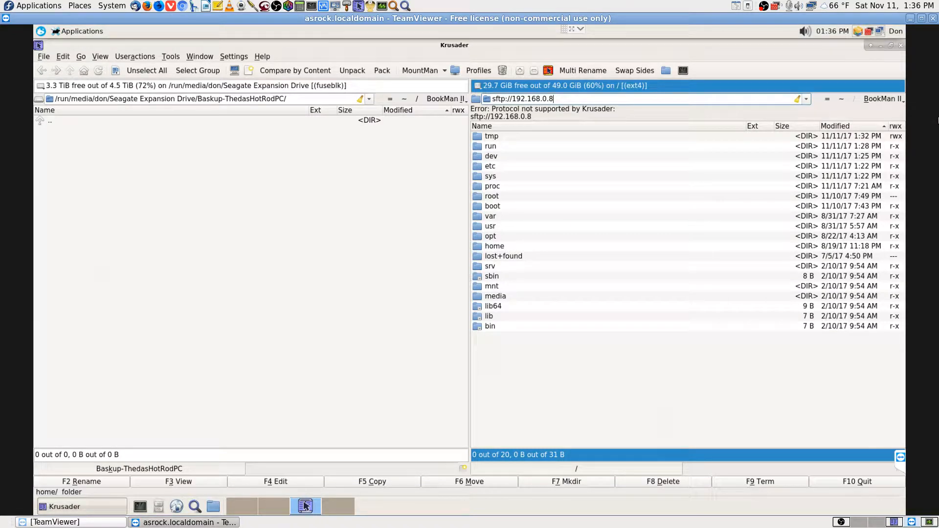
pyautogui.press('Left')
pyautogui.press('Left')
pyautogui.press('Right')
pyautogui.press('Right')
pyautogui.press('Right')
pyautogui.press('Right')
pyautogui.press('Right')
pyautogui.press('Left')
pyautogui.press('Left')
pyautogui.press('Left')
pyautogui.press('Left')
pyautogui.press('Left')
pyautogui.press('Right')
pyautogui.press('Right')
pyautogui.press('Right')
pyautogui.press('Right')
pyautogui.press('Right')
pyautogui.press('Return')
# Change the address to ftp://192.168.0.8/ and connect, then switch to local Krusader
pyautogui.press('End')
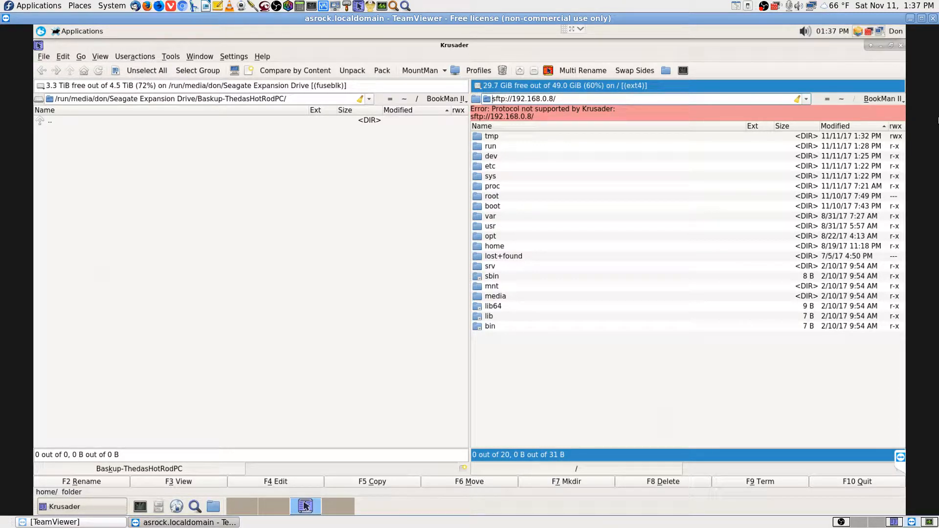
pyautogui.press('Delete')
pyautogui.press('Return')
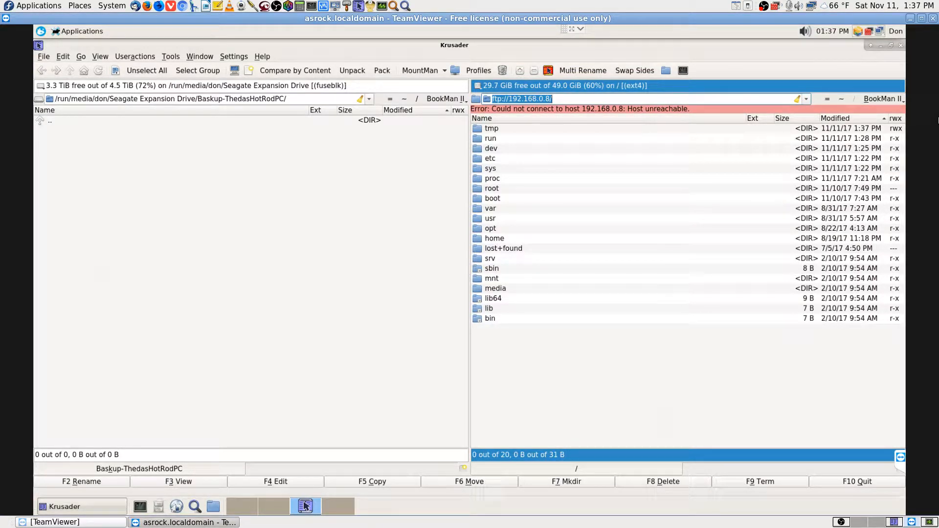
pyautogui.click(625, 96)
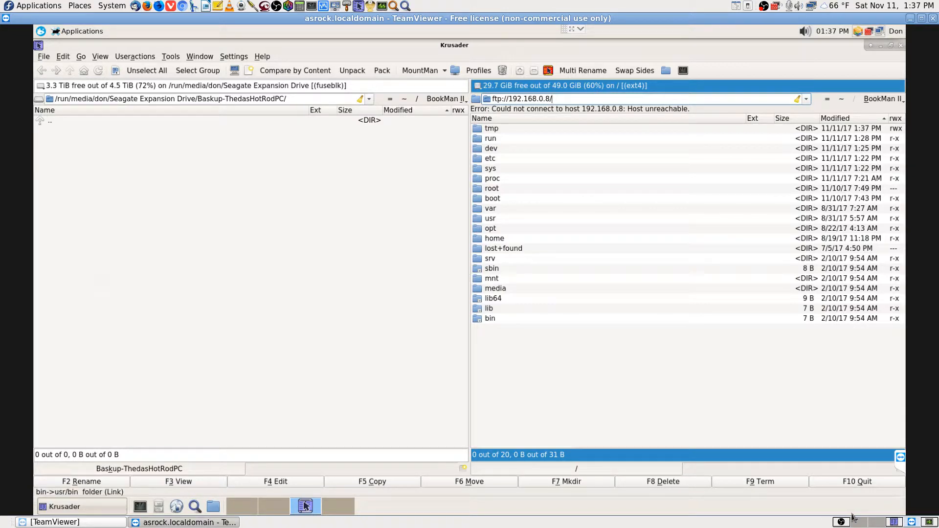
pyautogui.click(895, 522)
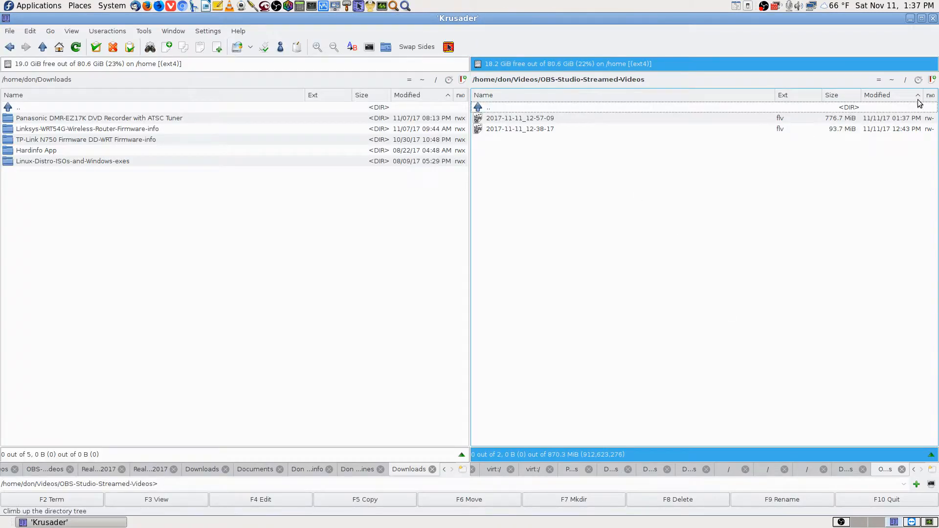
# View the right panel's bookmarks without choosing one, then move to an empty workspace
pyautogui.click(932, 79)
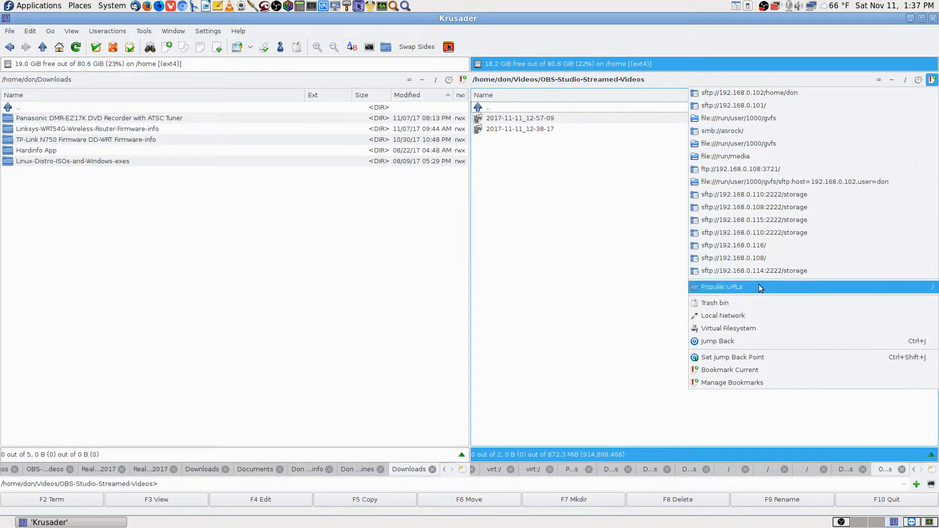
pyautogui.click(586, 259)
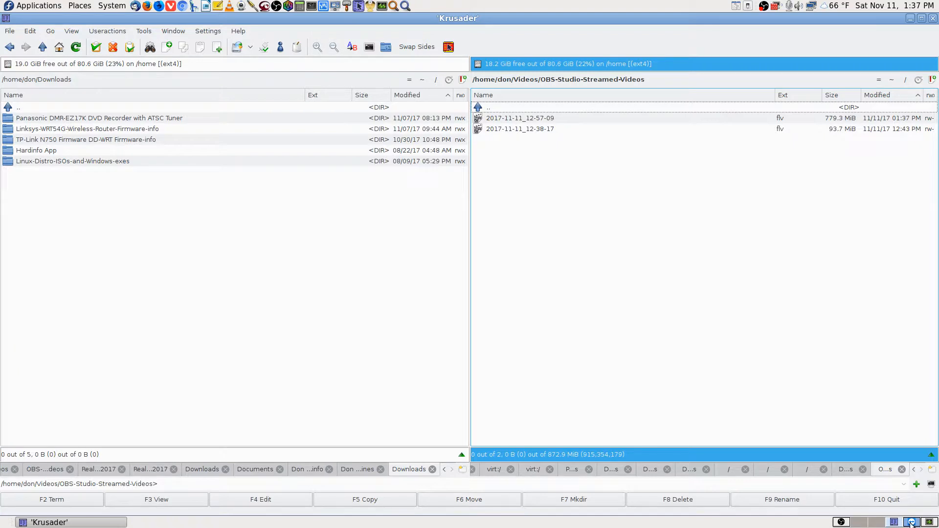
pyautogui.click(911, 522)
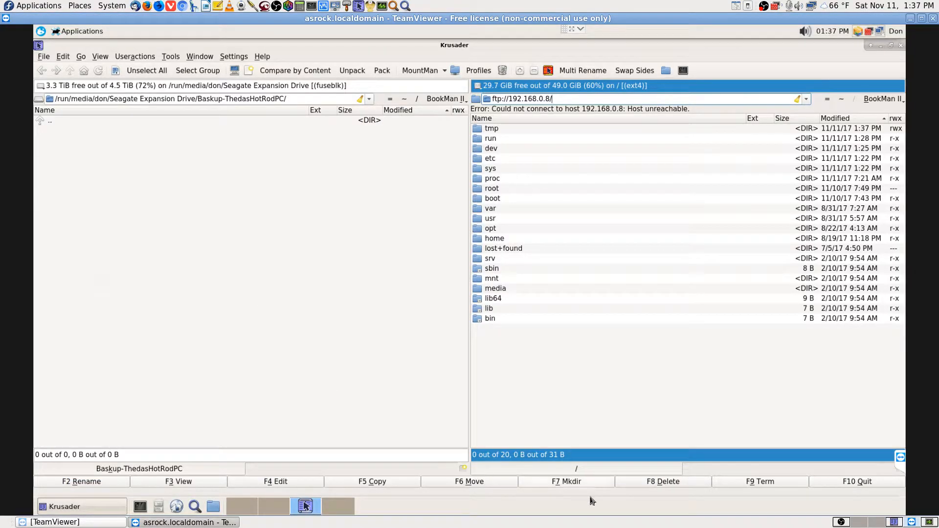
pyautogui.click(880, 522)
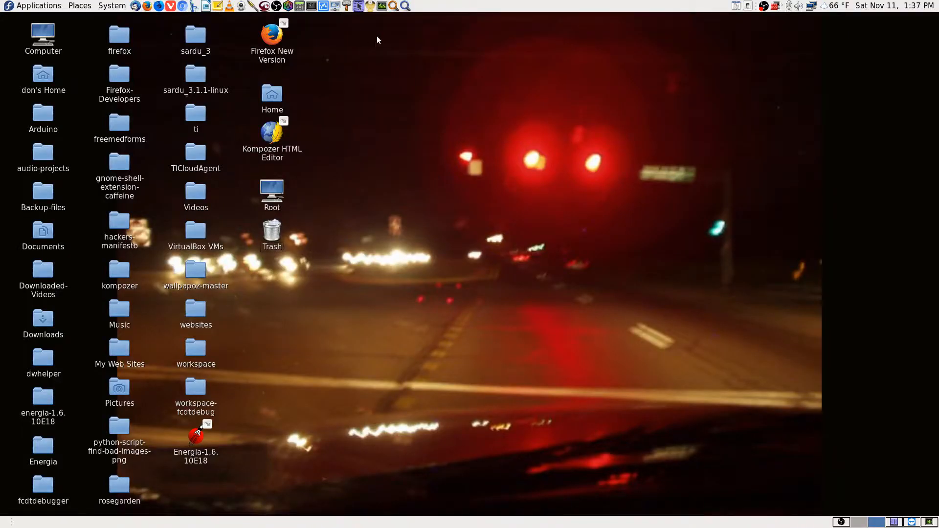
# Launch Remote Desktop Viewer, browse the saved hosts in the Connect dialog, and cancel
pyautogui.click(335, 6)
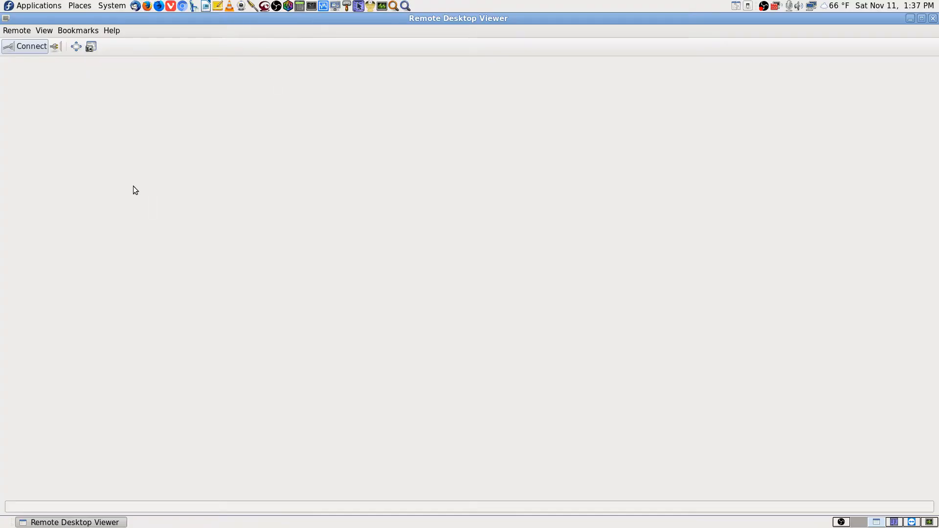
pyautogui.click(34, 46)
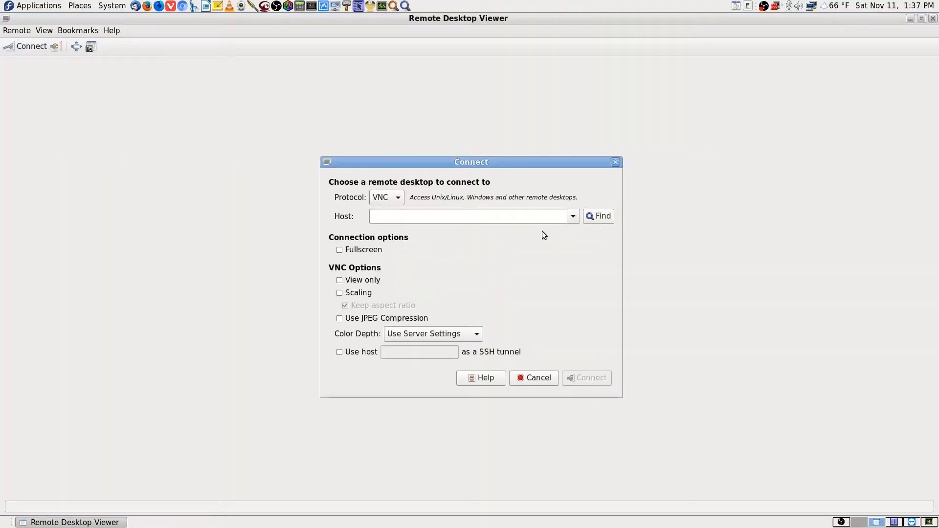
pyautogui.click(573, 217)
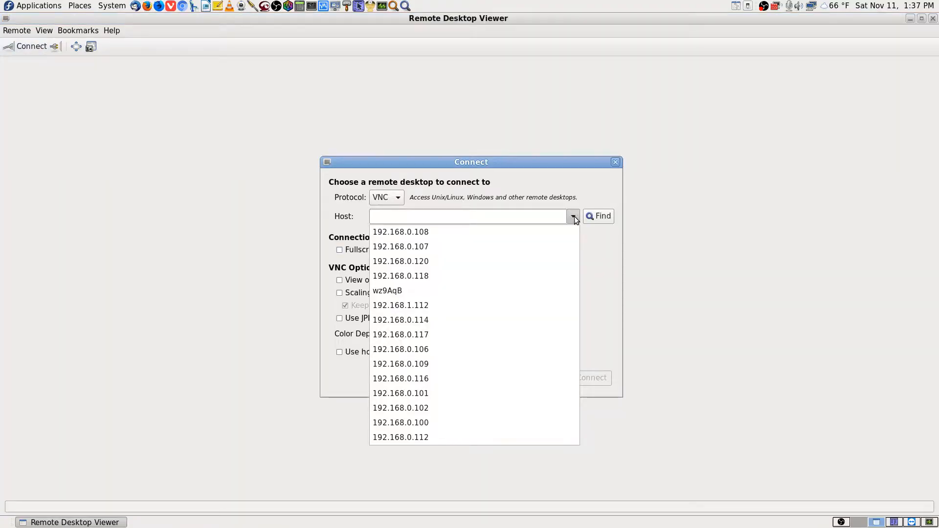
pyautogui.click(573, 217)
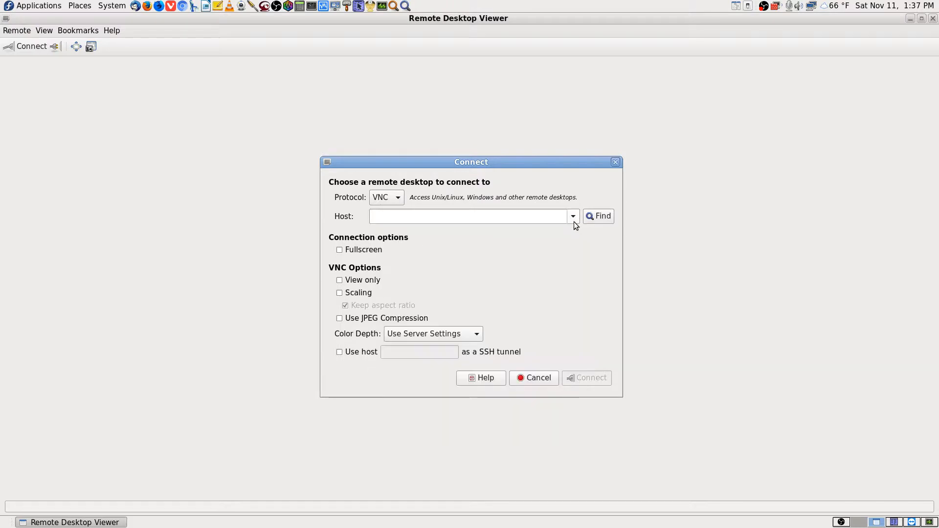
pyautogui.click(541, 378)
# In Krusader, sort the right panel by name and connect to sftp://192.168.0.108
pyautogui.click(912, 523)
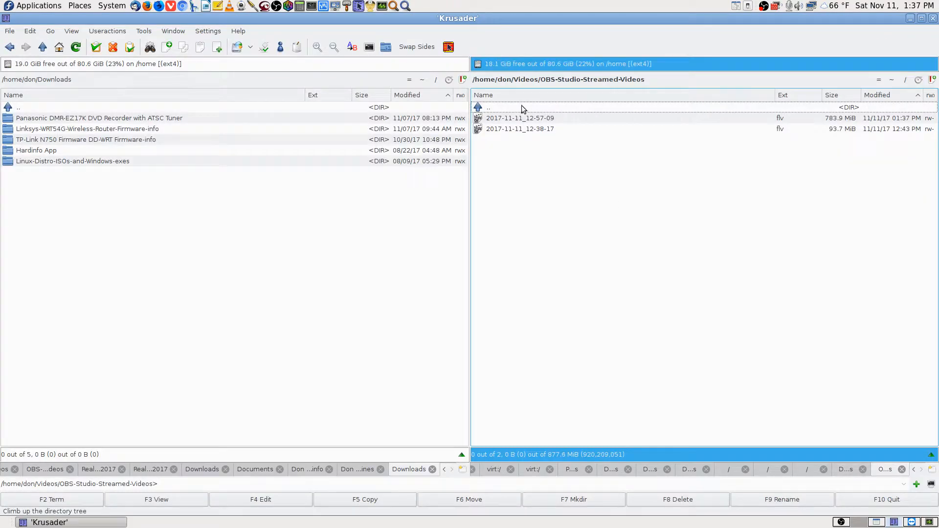
pyautogui.click(583, 94)
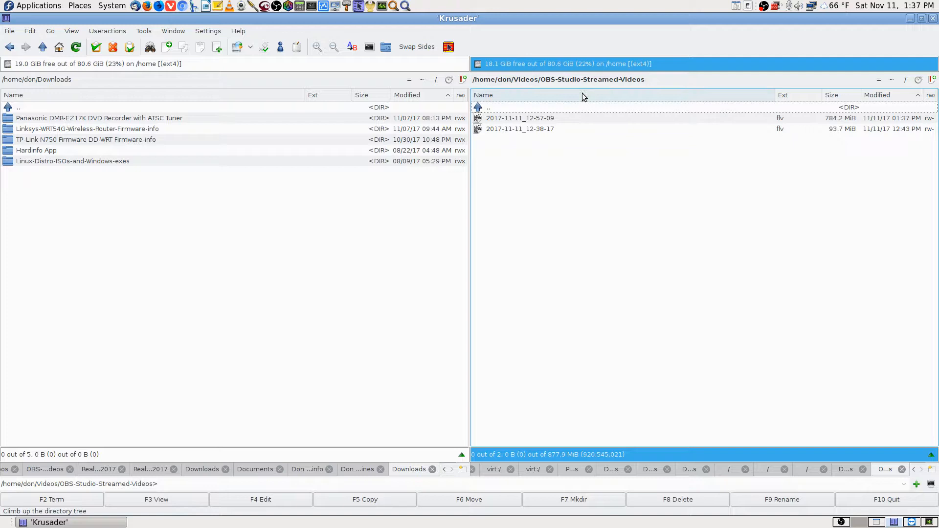
pyautogui.click(638, 80)
pyautogui.hotkey('ctrl', 'shift', 'Left')
pyautogui.press('BackSpace')
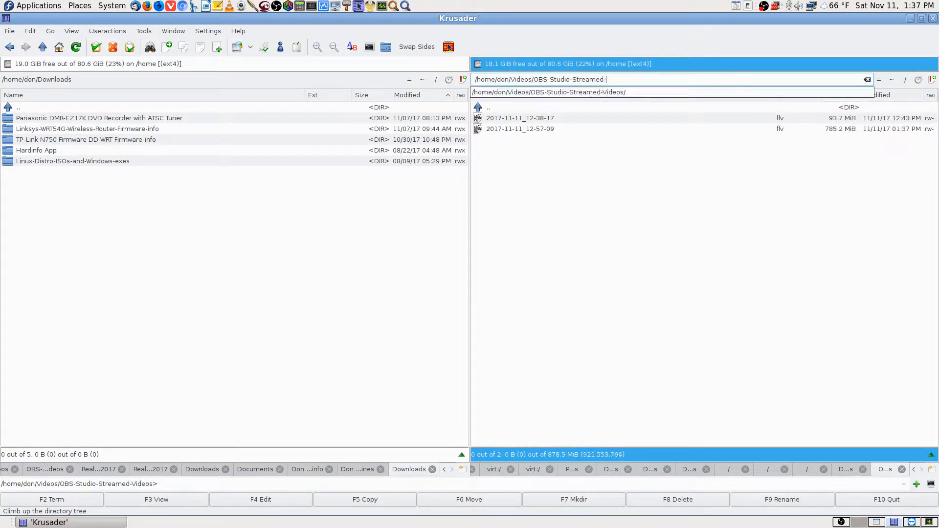
pyautogui.press('BackSpace')
pyautogui.press('BackSpace')
pyautogui.press('BackSpace')
pyautogui.press('BackSpace')
pyautogui.press('BackSpace')
pyautogui.press('BackSpace')
pyautogui.press('BackSpace')
pyautogui.press('BackSpace')
pyautogui.press('BackSpace')
pyautogui.press('BackSpace')
pyautogui.press('BackSpace')
pyautogui.press('BackSpace')
pyautogui.press('BackSpace')
pyautogui.press('BackSpace')
pyautogui.press('BackSpace')
pyautogui.press('BackSpace')
pyautogui.press('BackSpace')
pyautogui.press('BackSpace')
pyautogui.press('BackSpace')
pyautogui.press('BackSpace')
pyautogui.write('s')
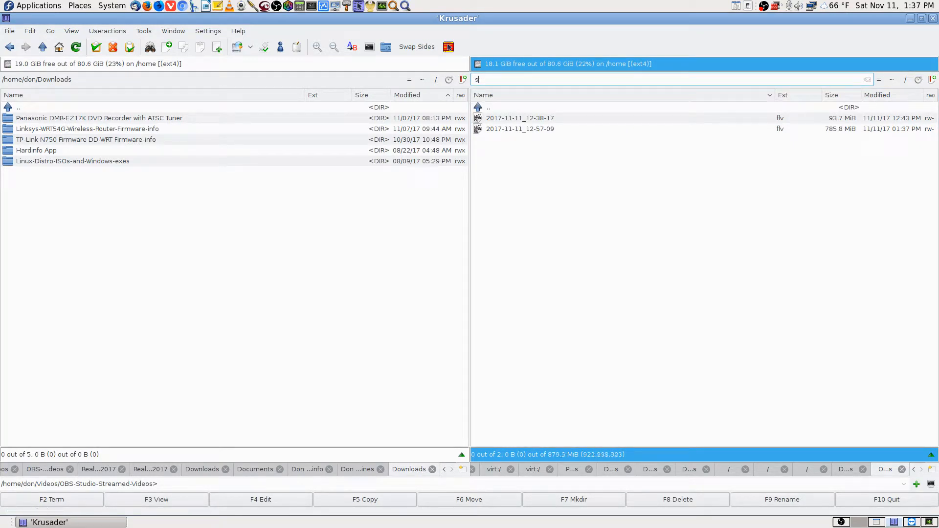
pyautogui.write('ftp://192.168.0.108')
pyautogui.press('Return')
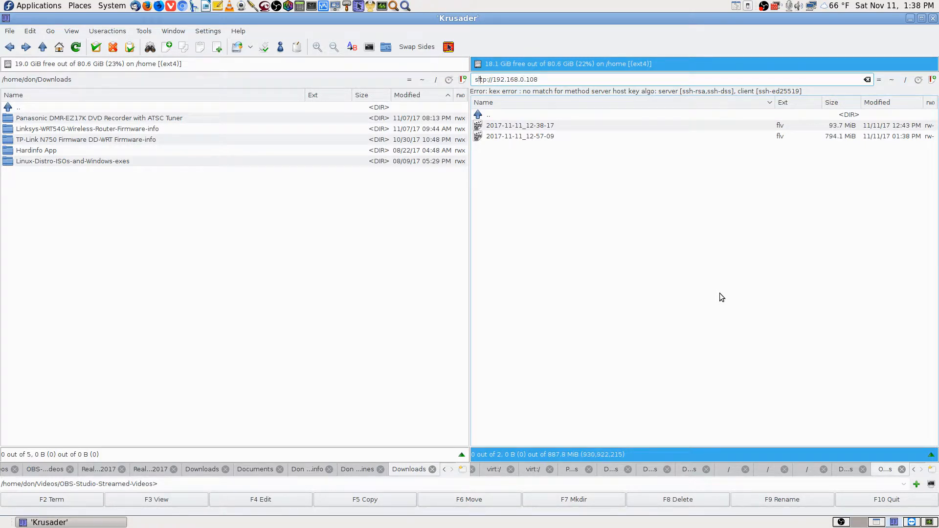
# Retype the colon in the sftp://192.168.0.108 address and retry the connection
pyautogui.press('BackSpace')
pyautogui.write(':')
pyautogui.press('Left')
pyautogui.press('Left')
pyautogui.press('Left')
pyautogui.press('Left')
pyautogui.press('Return')
# Clear the failed address and re-enter OBS-Studio-Streamed-Videos through its parent Videos folder
pyautogui.press('BackSpace')
pyautogui.press('BackSpace')
pyautogui.press('BackSpace')
pyautogui.press('BackSpace')
pyautogui.press('BackSpace')
pyautogui.press('BackSpace')
pyautogui.press('BackSpace')
pyautogui.press('BackSpace')
pyautogui.press('BackSpace')
pyautogui.press('BackSpace')
pyautogui.press('BackSpace')
pyautogui.press('BackSpace')
pyautogui.press('BackSpace')
pyautogui.press('BackSpace')
pyautogui.press('BackSpace')
pyautogui.press('BackSpace')
pyautogui.press('BackSpace')
pyautogui.press('BackSpace')
pyautogui.press('BackSpace')
pyautogui.press('BackSpace')
pyautogui.click(504, 115)
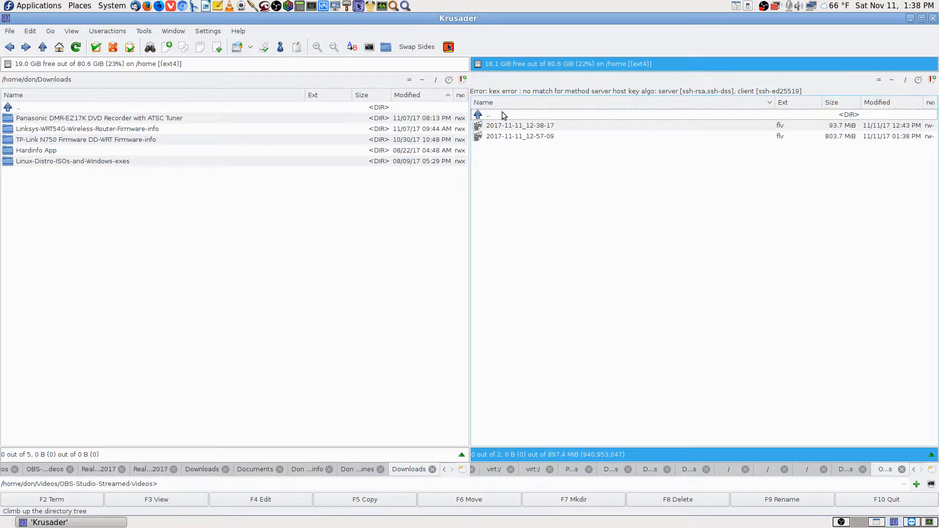
pyautogui.doubleClick(504, 115)
pyautogui.doubleClick(504, 118)
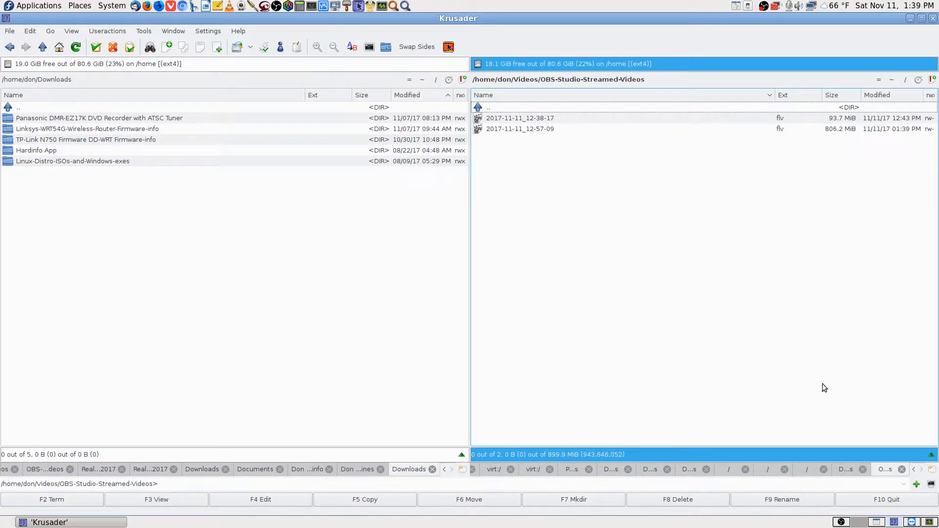
# In the remote Krusader, change the right panel address from ftp:// to sftp://192.168.0.8/ and connect
pyautogui.click(913, 523)
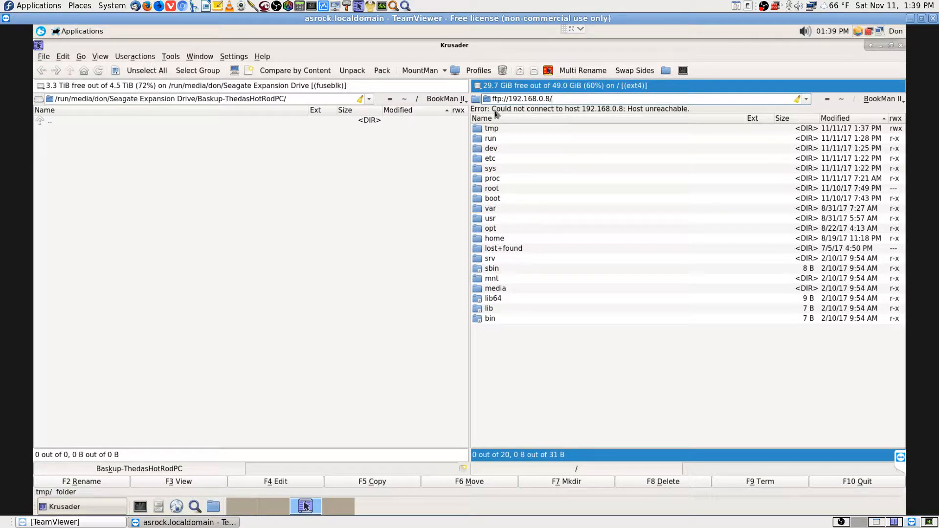
pyautogui.click(562, 98)
pyautogui.press('Left')
pyautogui.write('s')
pyautogui.press('Right')
pyautogui.press('Right')
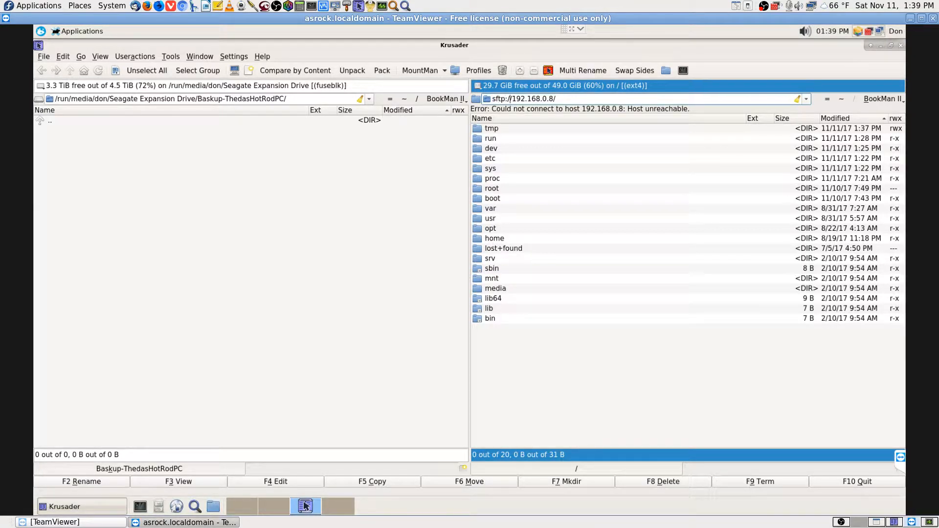
pyautogui.press('Right')
pyautogui.press('Right')
pyautogui.press('Return')
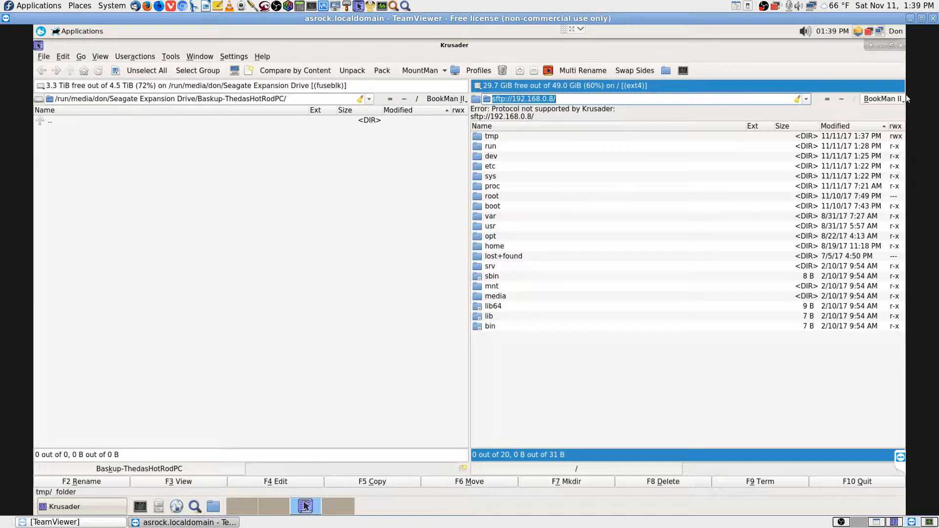
# Glance at the path history, dismiss it, and bring up the BookMan II bookmarks list
pyautogui.click(806, 99)
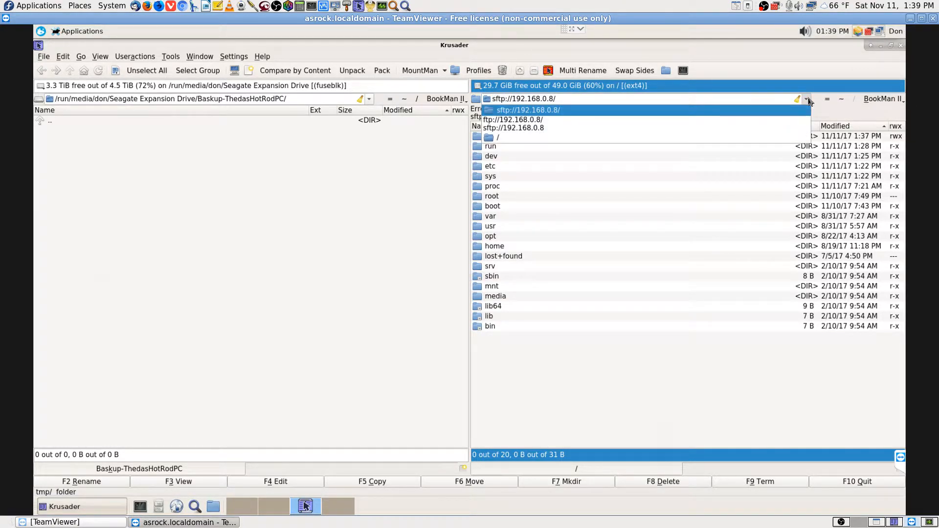
pyautogui.click(808, 99)
pyautogui.click(904, 101)
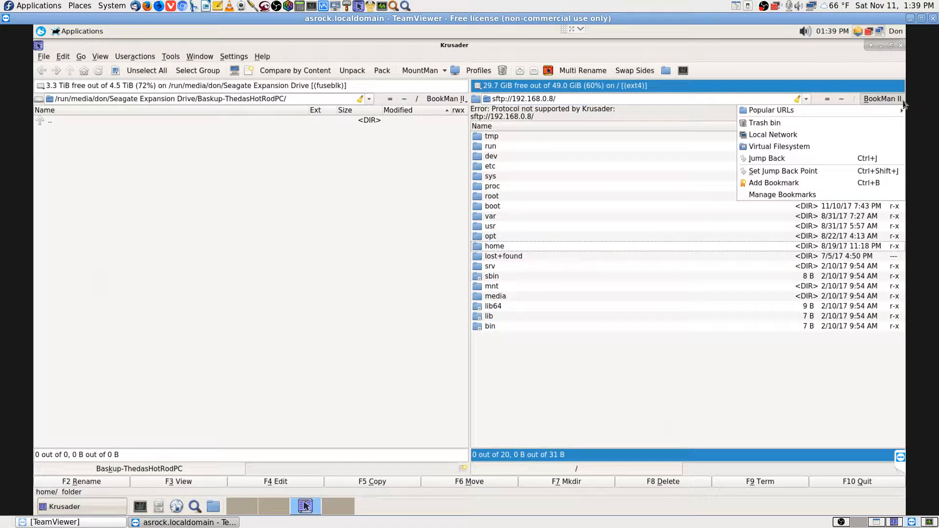
# Try Local Network and ftp://192.168.0.8/ remotely, then open Documents in the home folder /home/don
pyautogui.click(789, 138)
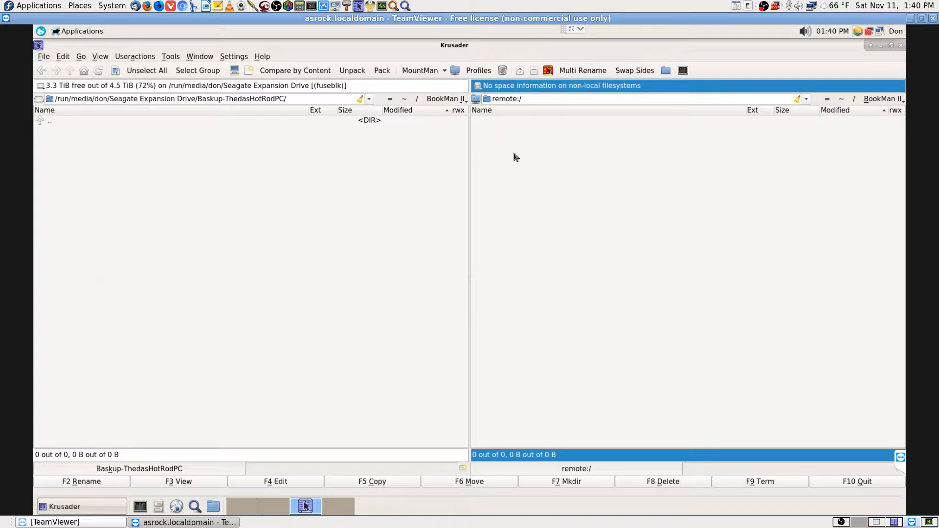
pyautogui.click(806, 99)
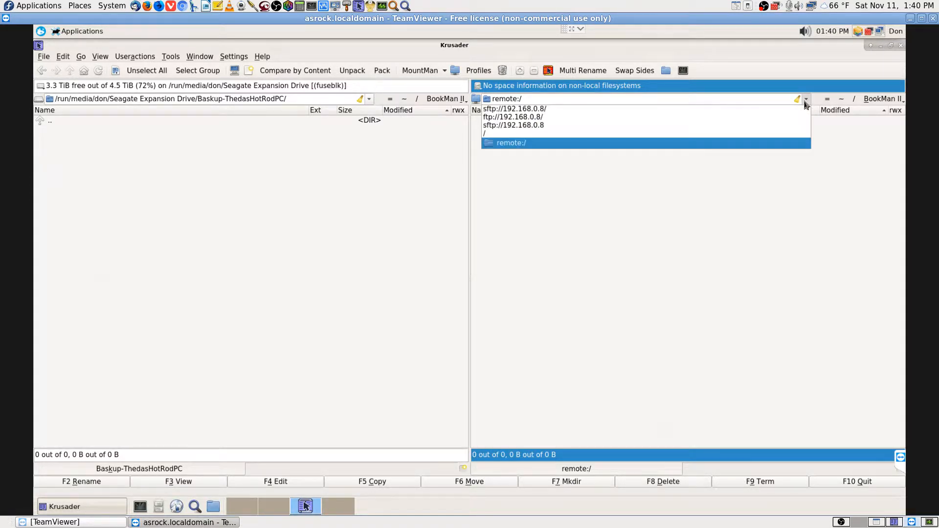
pyautogui.click(546, 120)
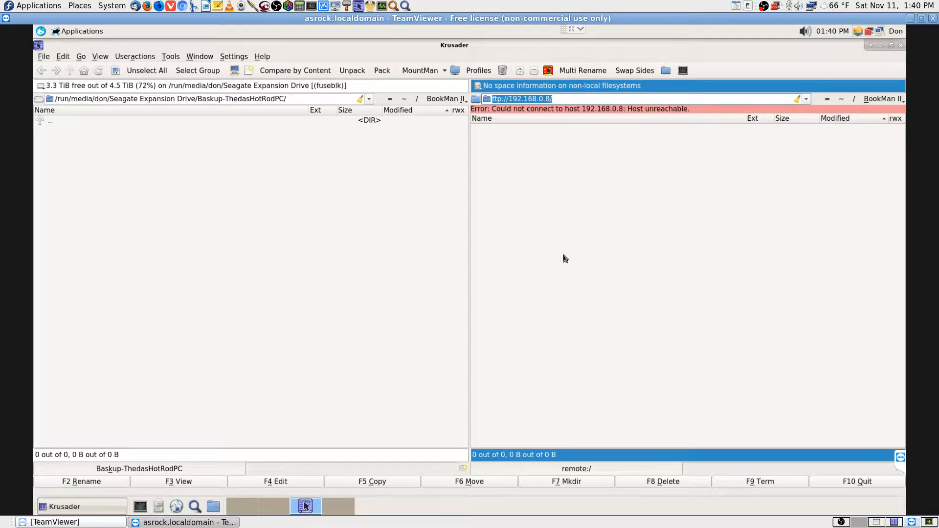
pyautogui.click(841, 98)
pyautogui.doubleClick(516, 152)
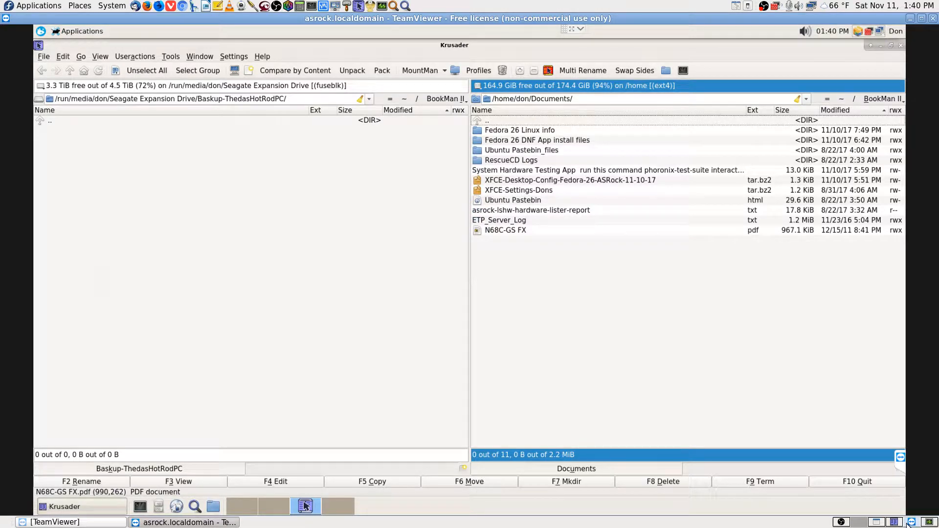
# Connect Remote Desktop Viewer to host 192.168.0.108 and enter the VNC password
pyautogui.click(878, 523)
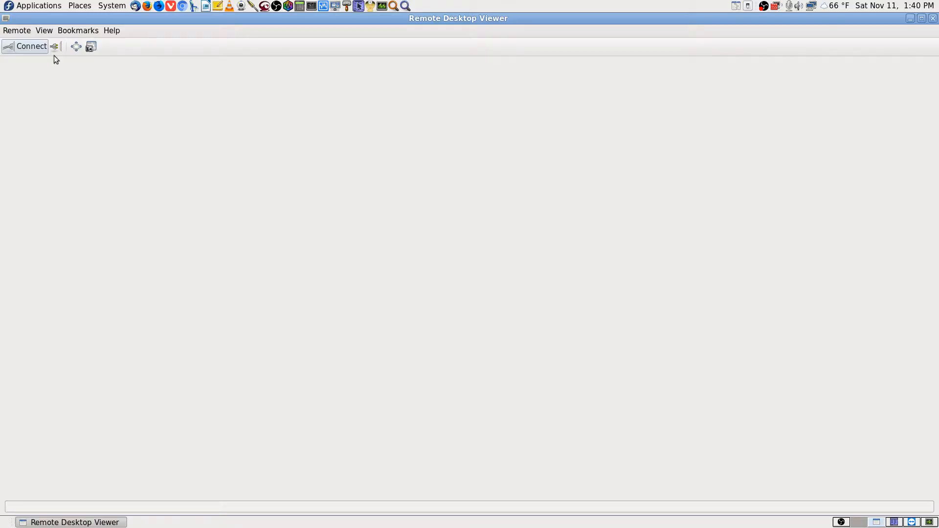
pyautogui.click(22, 49)
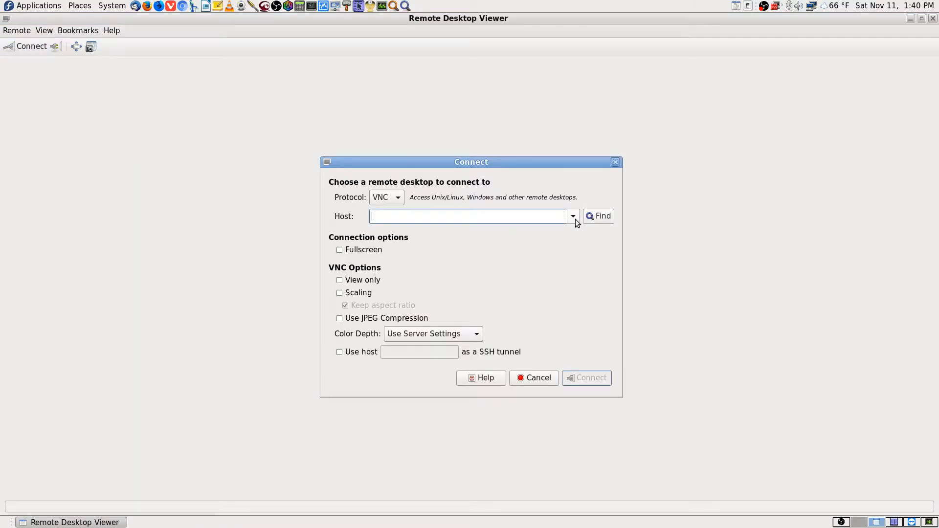
pyautogui.click(574, 218)
pyautogui.click(488, 232)
pyautogui.click(587, 378)
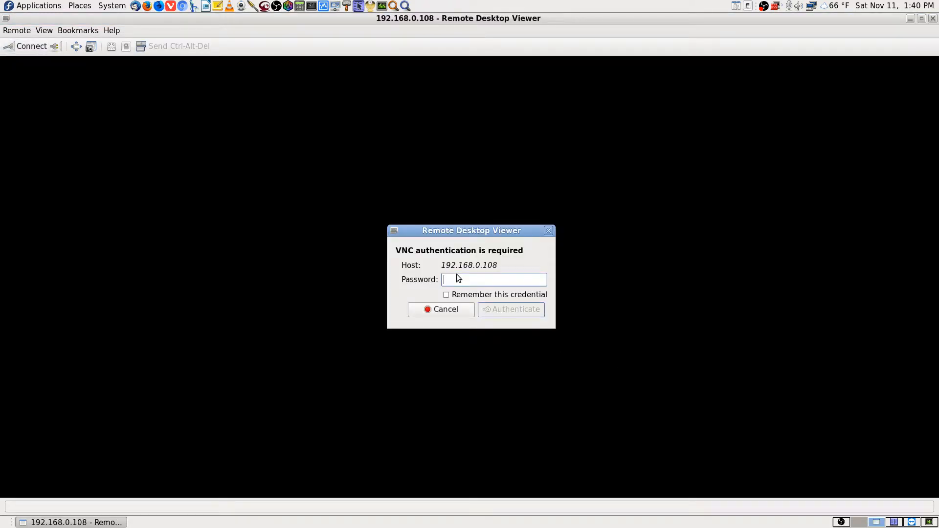
pyautogui.write('********')
pyautogui.press('Return')
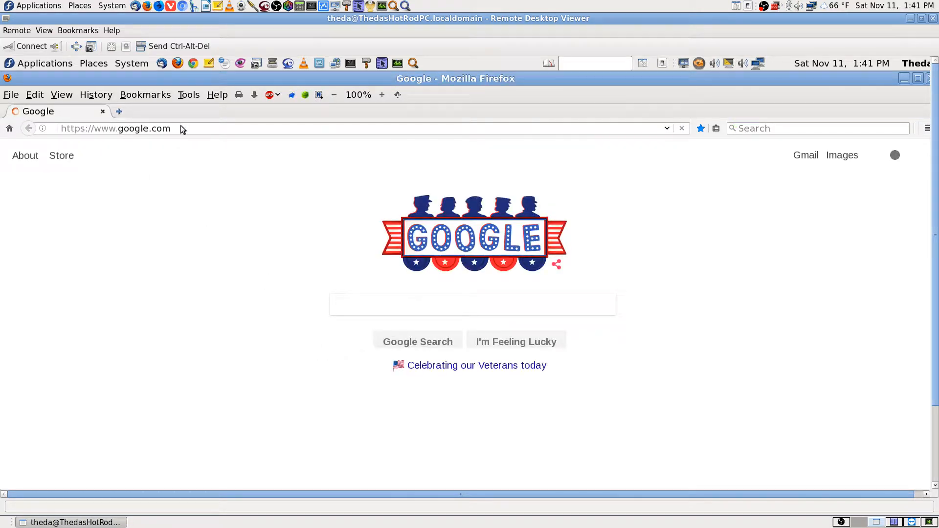
# Check the OBS and TeamViewer workspaces, then return to Remote Desktop Viewer
pyautogui.click(841, 522)
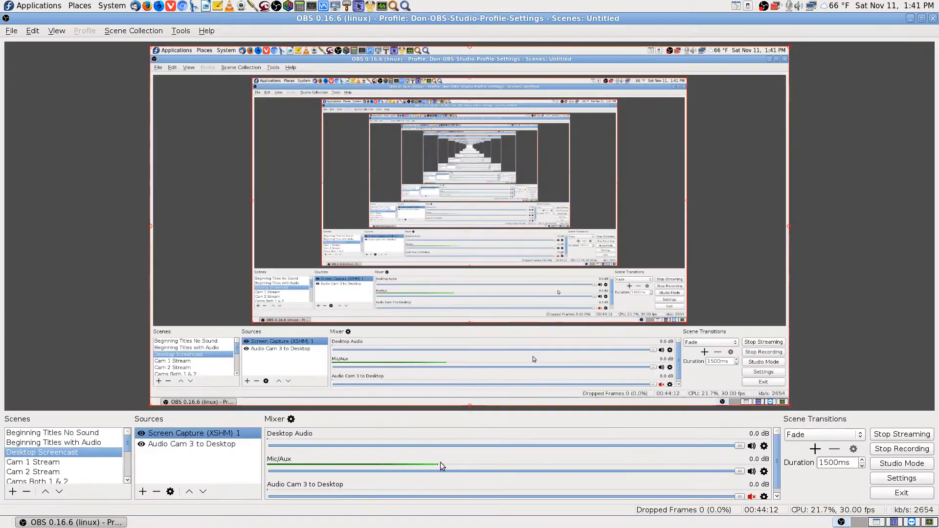
pyautogui.click(877, 522)
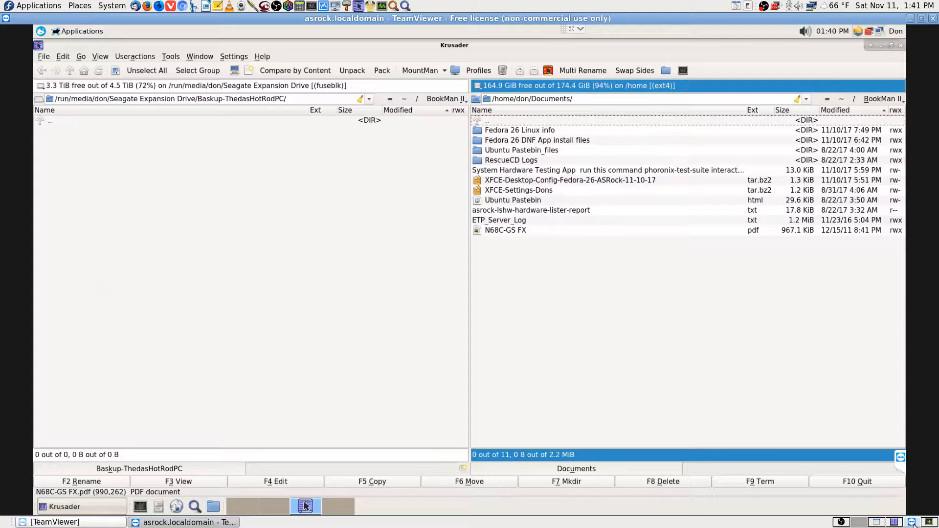
pyautogui.click(860, 522)
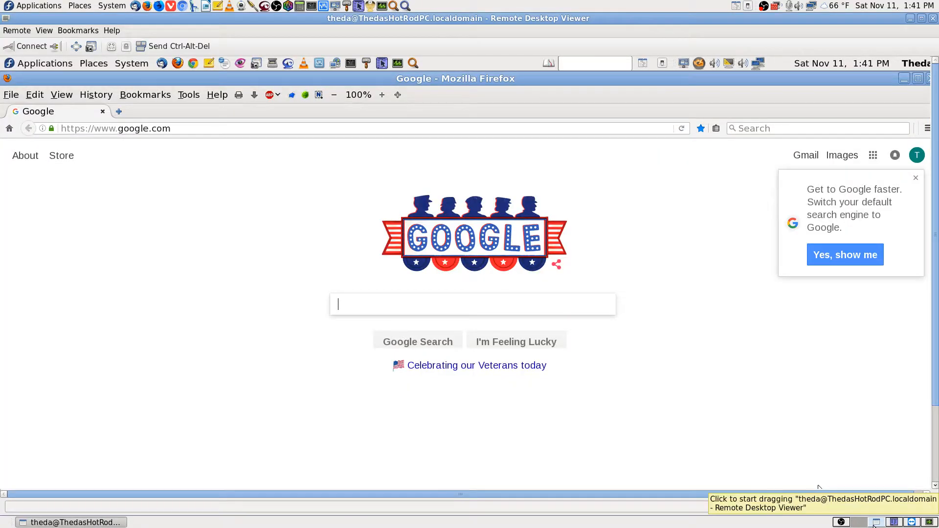
# Load the router page at 192.168.10.1 in the remote Firefox
pyautogui.click(232, 127)
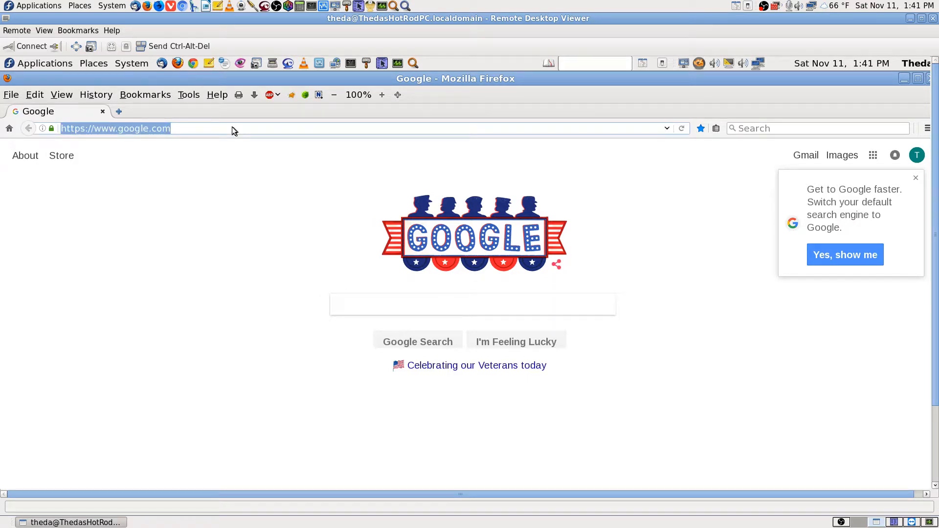
pyautogui.write('192.')
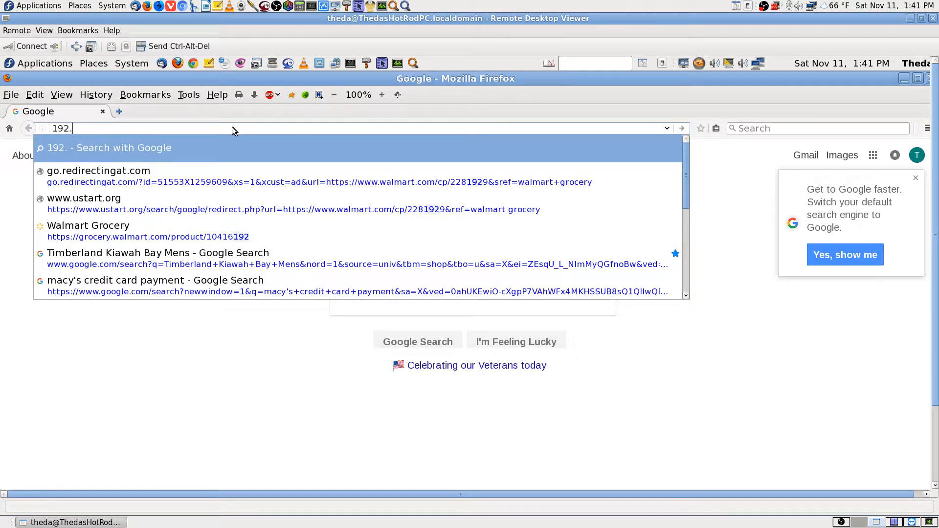
pyautogui.write('168.10.1')
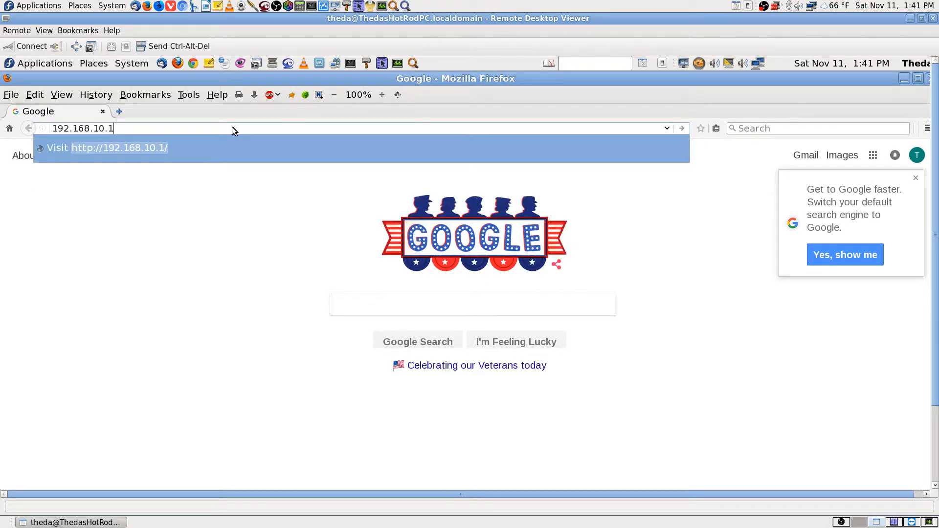
pyautogui.press('Return')
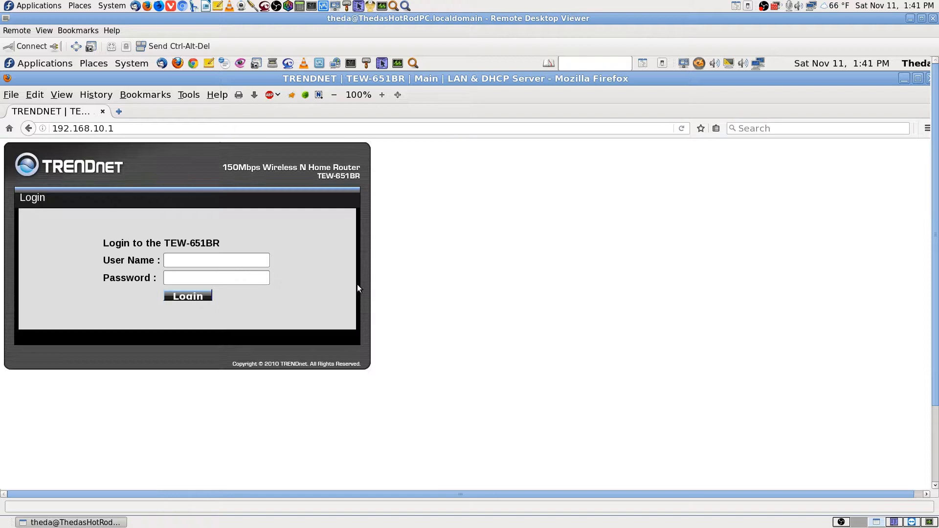
# Log in to the TRENDnet router as admin with the router password
pyautogui.click(218, 264)
pyautogui.write('admin')
pyautogui.press('Tab')
pyautogui.write('••••••••')
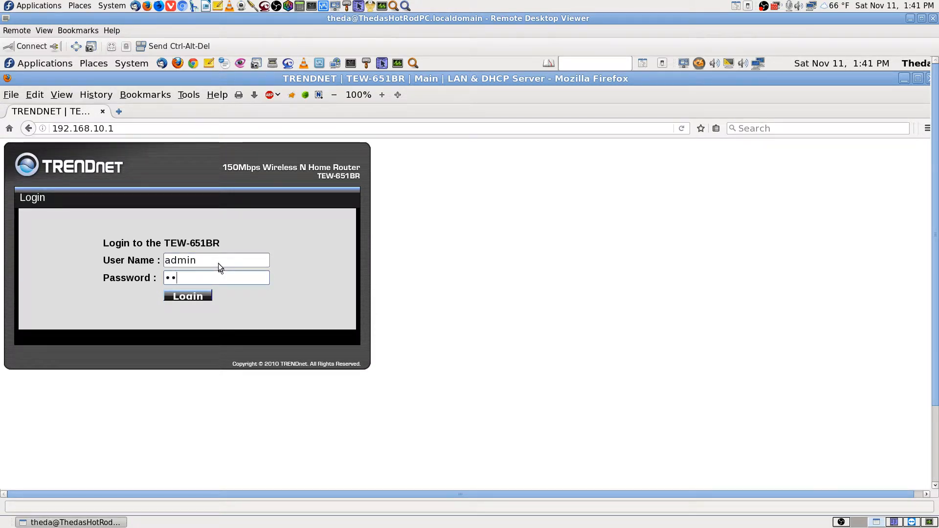
pyautogui.press('Return')
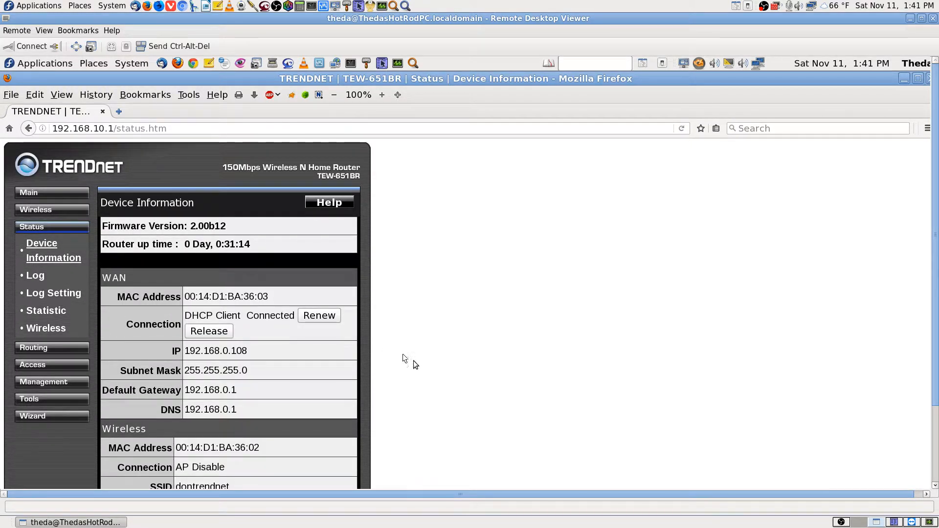
# Open the DHCP Table and scroll through the Static DHCP List of 192.168.10.101–104 reservations
pyautogui.scroll(-3, 424, 368)
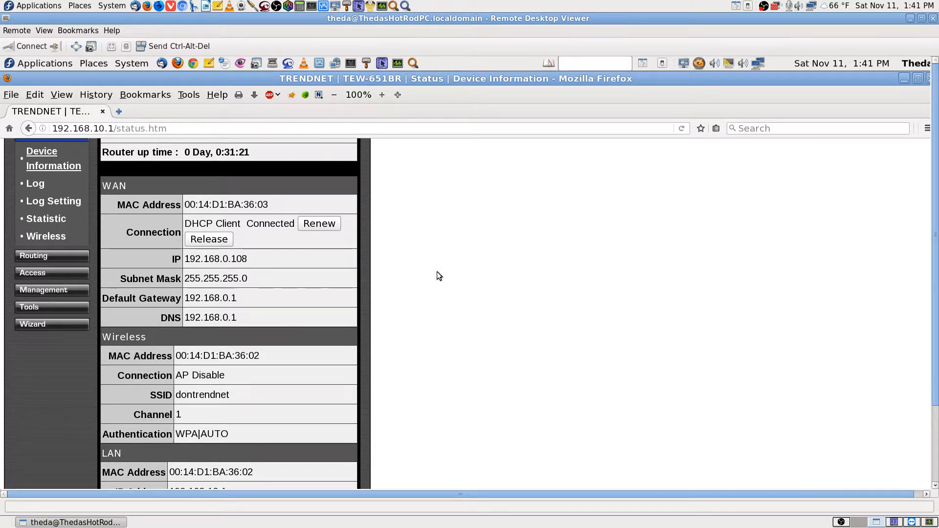
pyautogui.moveTo(937, 344); pyautogui.dragTo(937, 439)
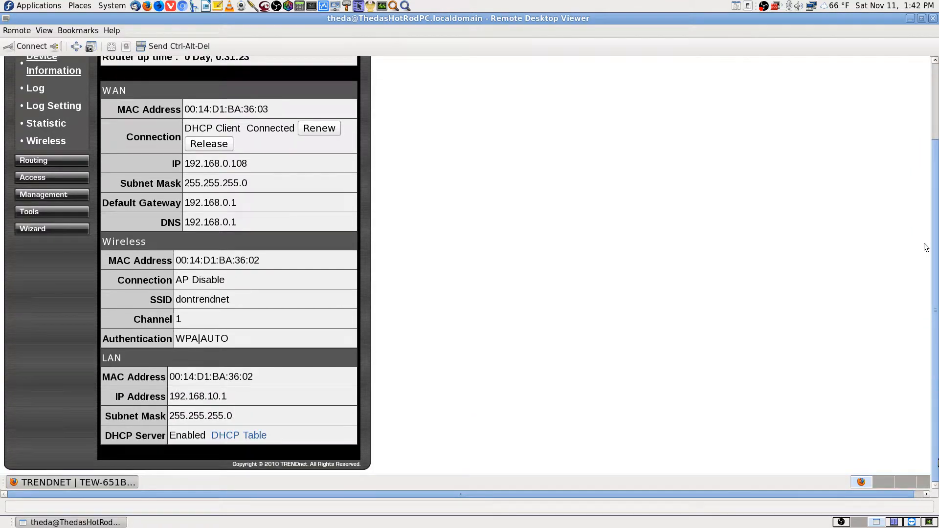
pyautogui.click(238, 435)
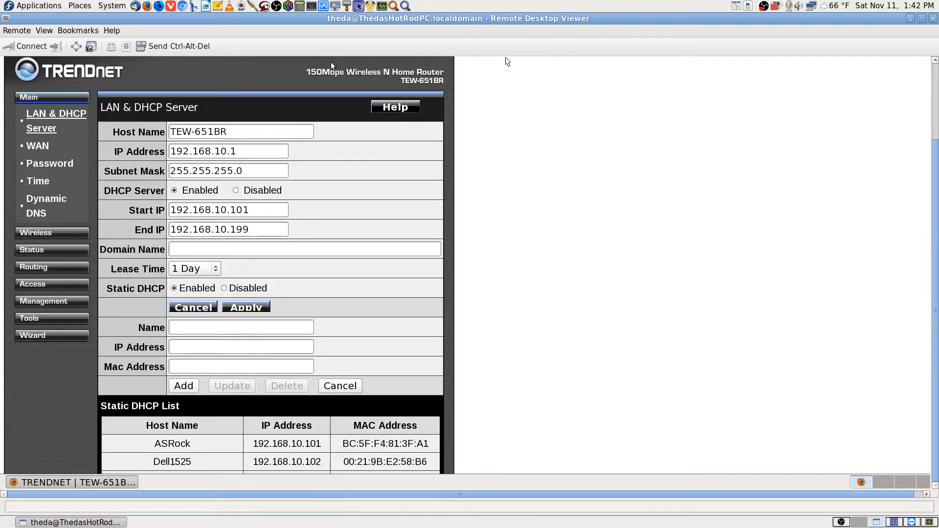
pyautogui.scroll(-3, 498, 407)
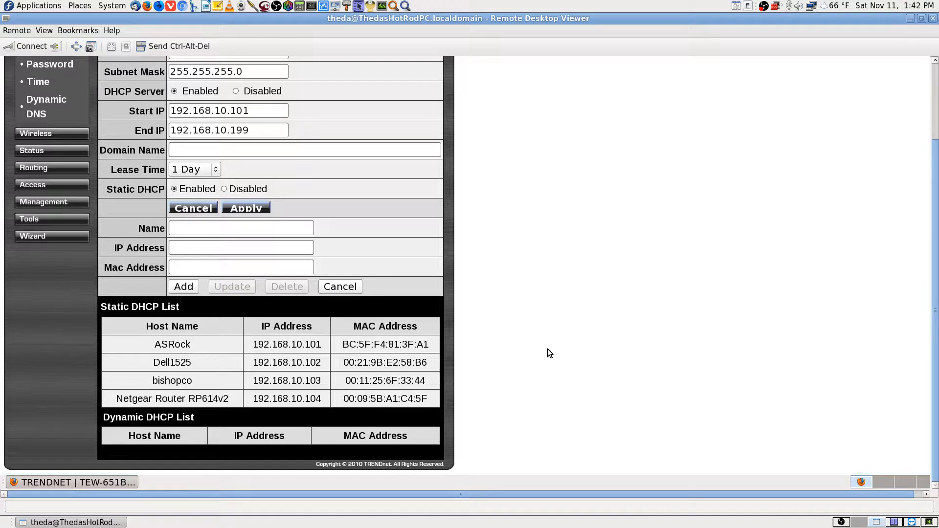
pyautogui.scroll(4, 548, 348)
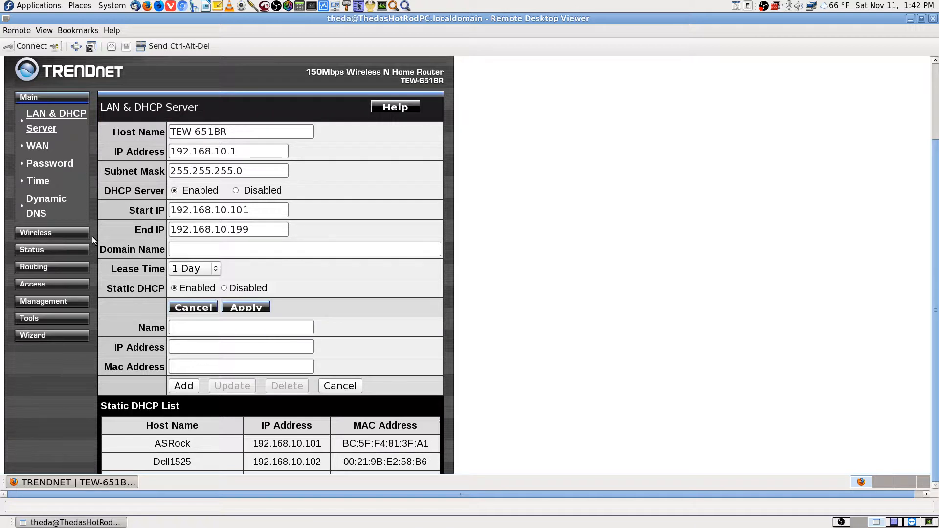
# Peek at static routing, then return to LAN & DHCP Server and scroll through the reservations
pyautogui.click(59, 266)
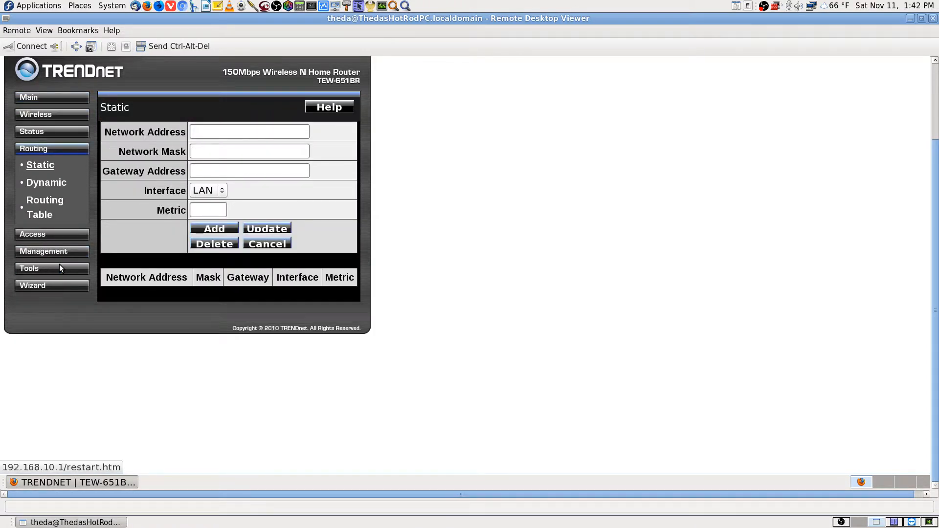
pyautogui.hotkey('alt', 'Left')
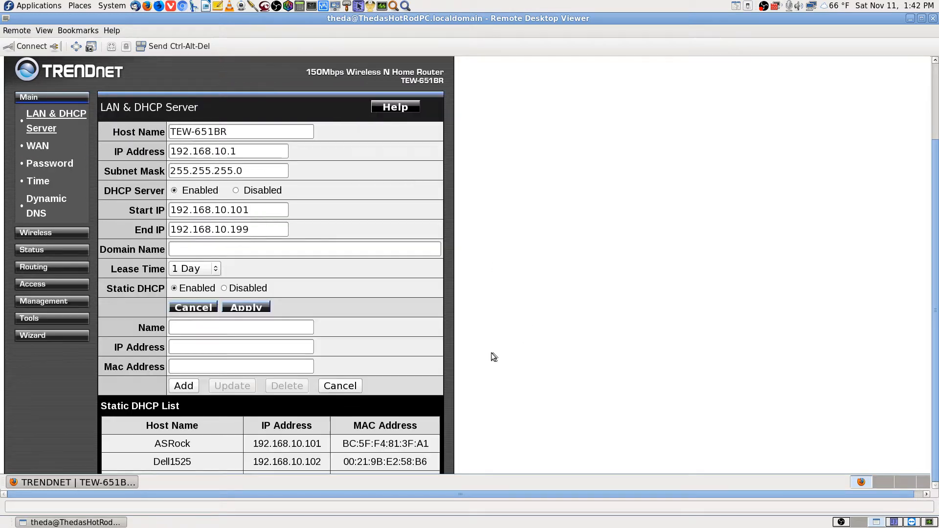
pyautogui.scroll(-3, 517, 363)
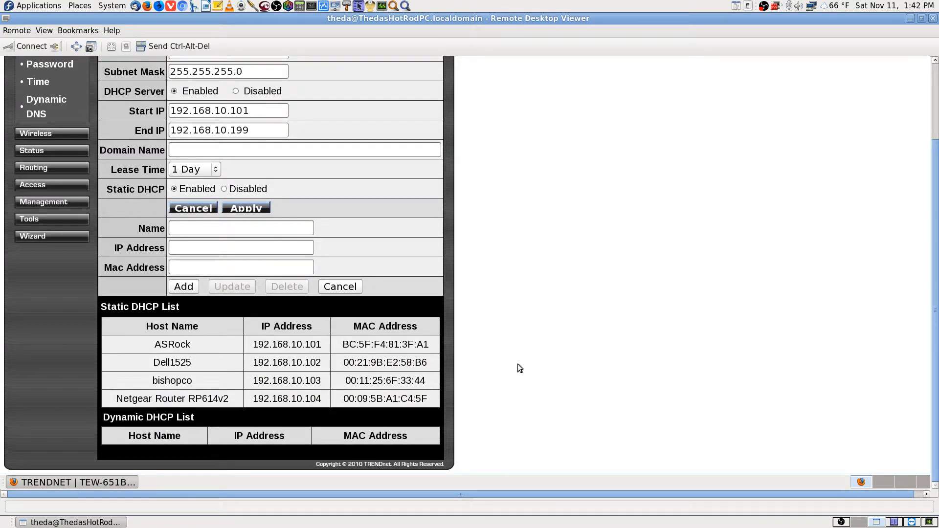
pyautogui.scroll(3, 87, 274)
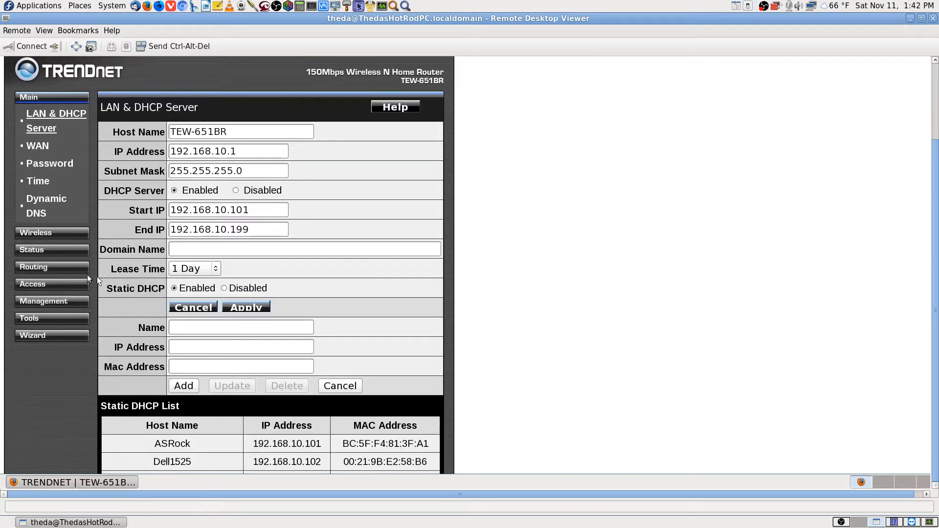
# Open Access > Virtual Server and scroll through the port forwarding list
pyautogui.click(32, 283)
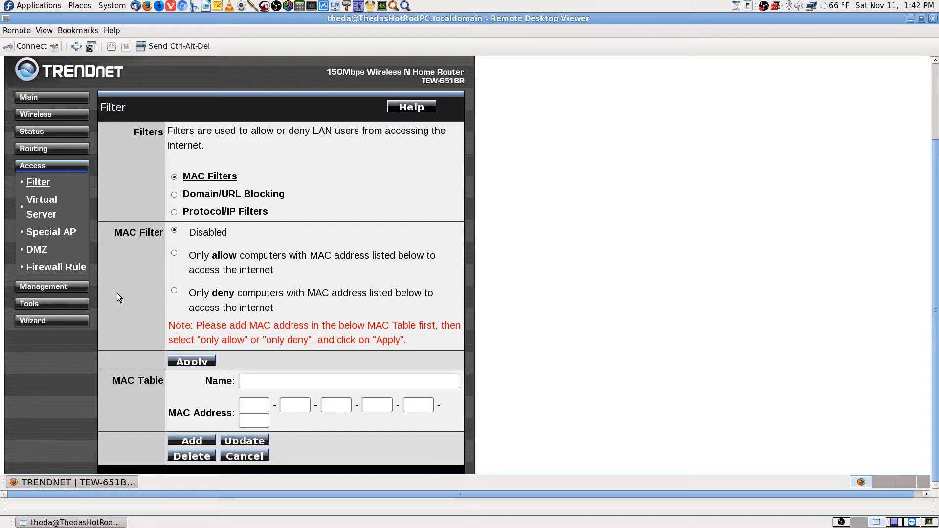
pyautogui.click(41, 205)
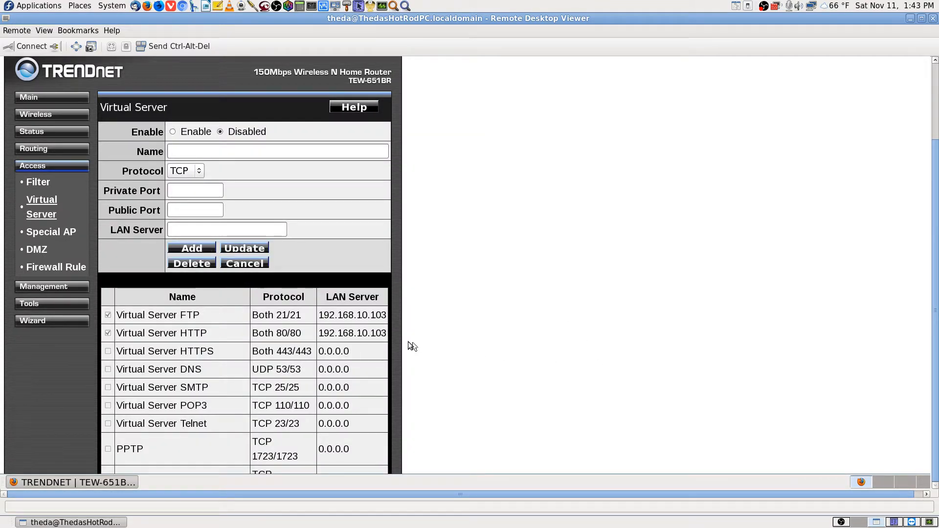
pyautogui.scroll(-5, 413, 353)
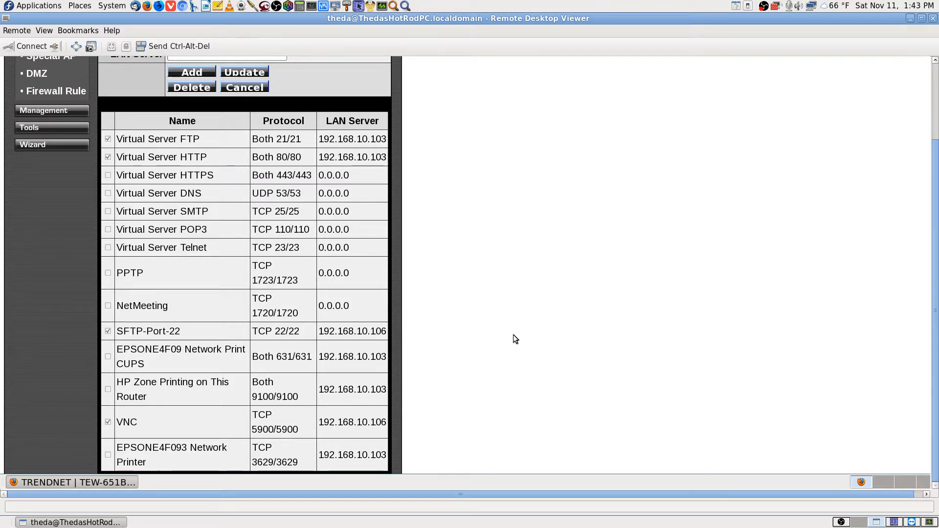
pyautogui.scroll(-1, 513, 336)
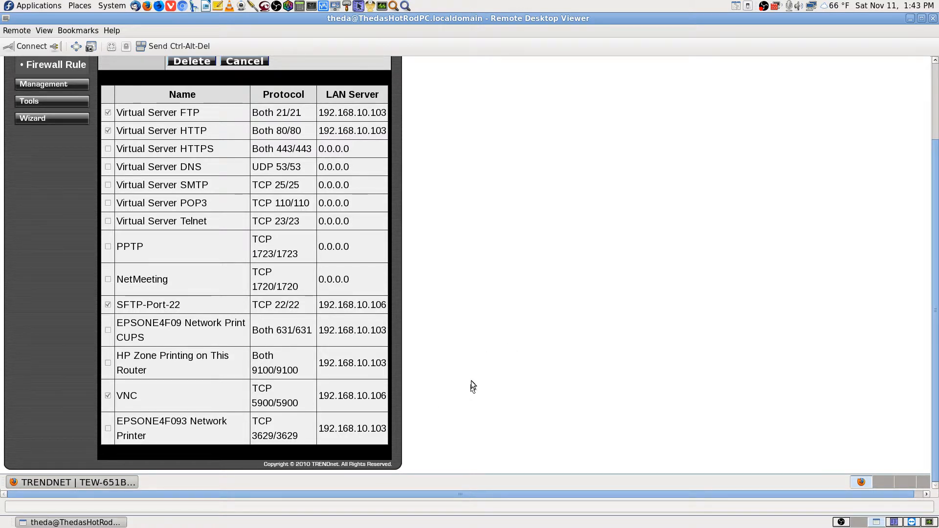
pyautogui.scroll(8, 472, 376)
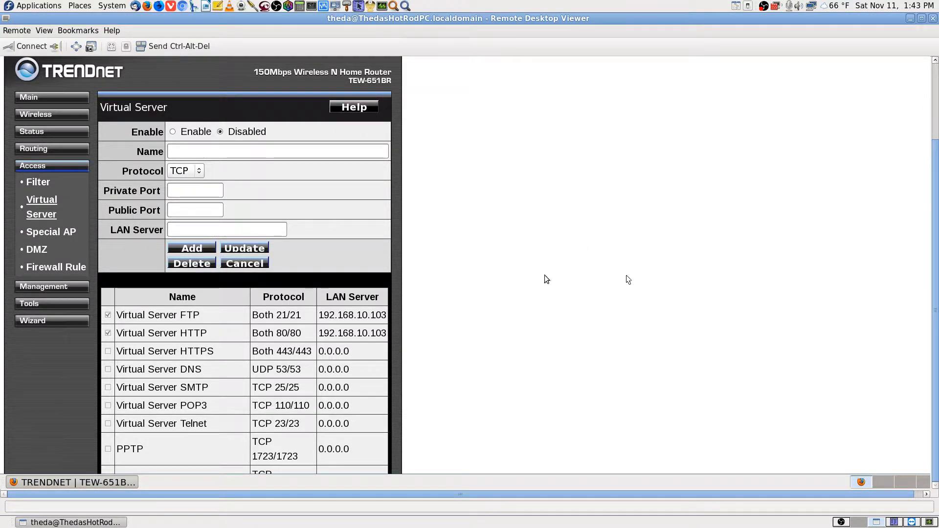
# Disconnect the VNC session, close Remote Desktop Viewer, and bring TeamViewer to the front
pyautogui.click(54, 46)
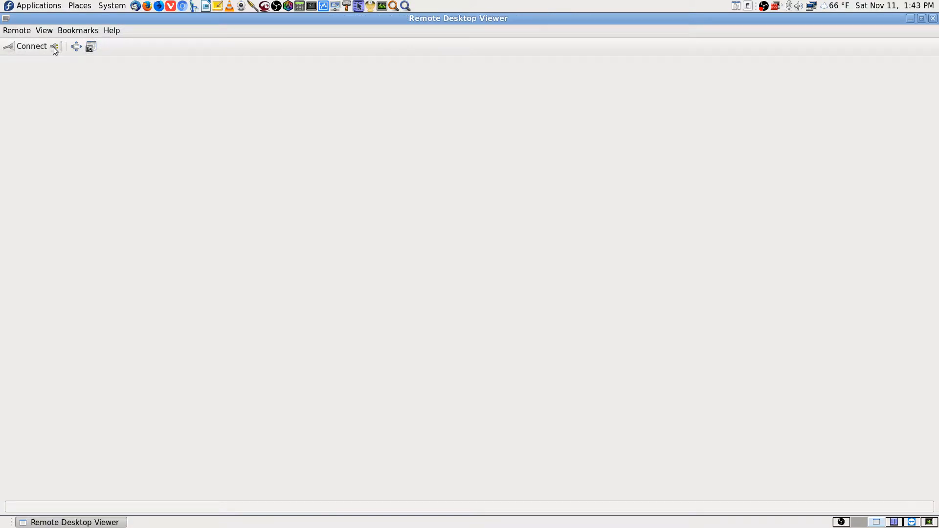
pyautogui.click(933, 18)
pyautogui.click(913, 522)
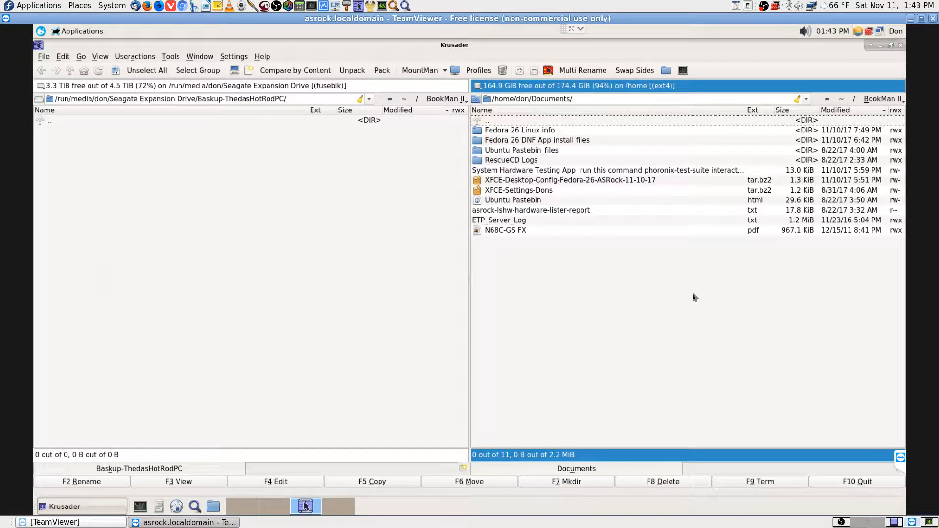
# Close the remote Krusader and switch to the remote PC's second workspace
pyautogui.click(901, 47)
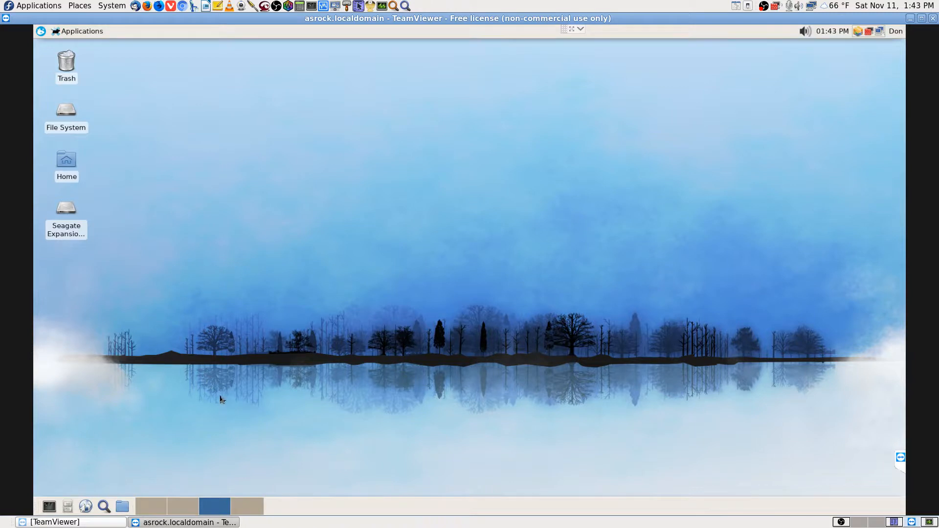
pyautogui.click(195, 512)
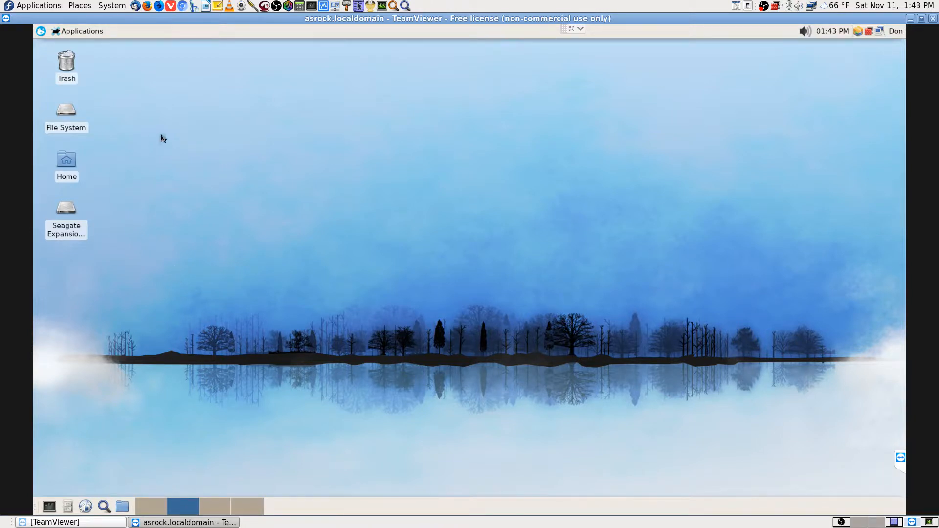
# Search the remote Whisker menu for 'lucky' and launch luckyBackup (super user)
pyautogui.click(42, 34)
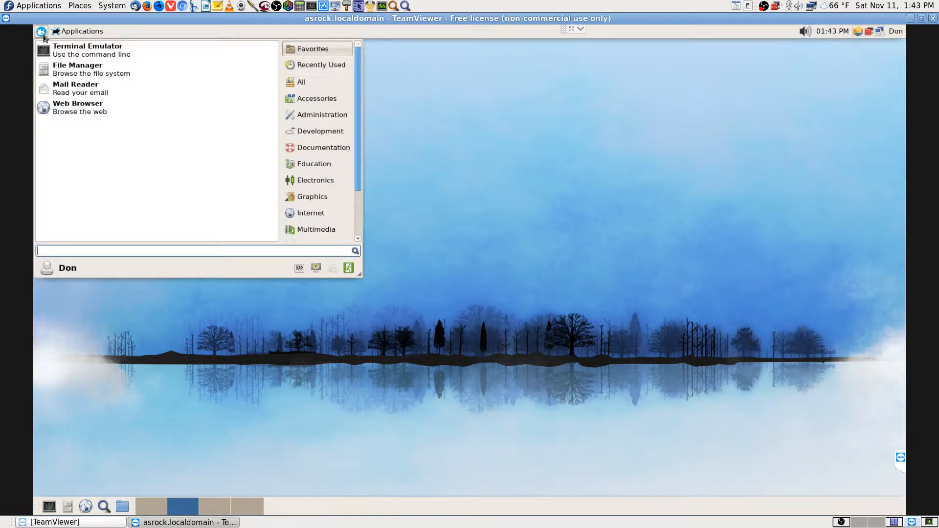
pyautogui.write('lucky')
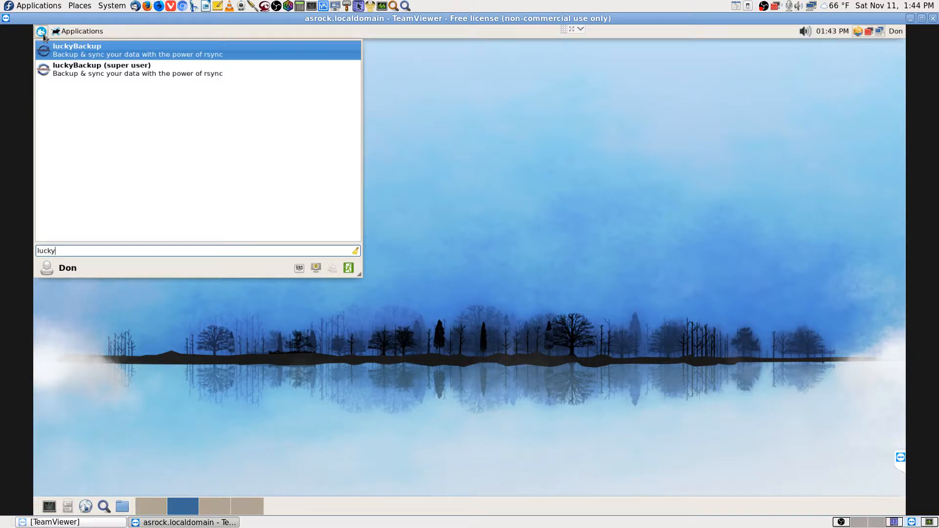
pyautogui.press('Down')
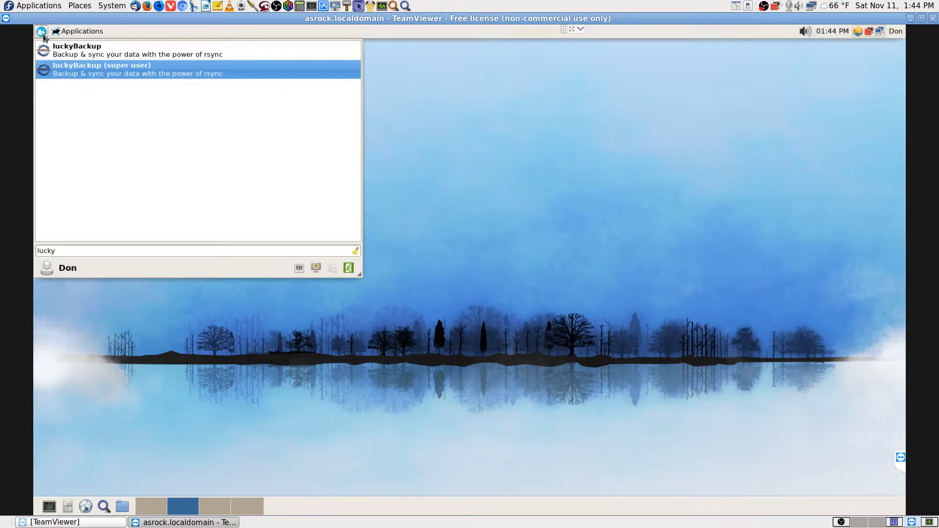
pyautogui.press('Up')
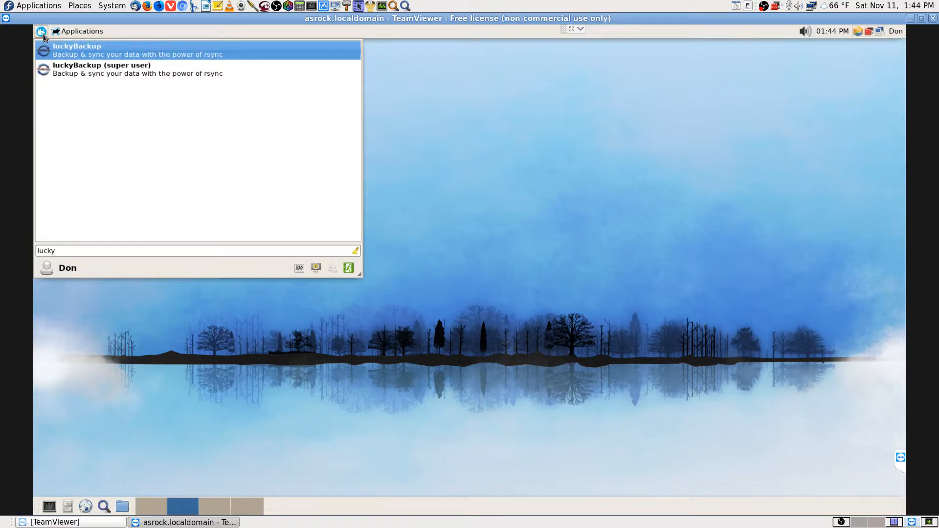
pyautogui.press('Down')
pyautogui.press('Up')
pyautogui.press('Down')
pyautogui.press('Down')
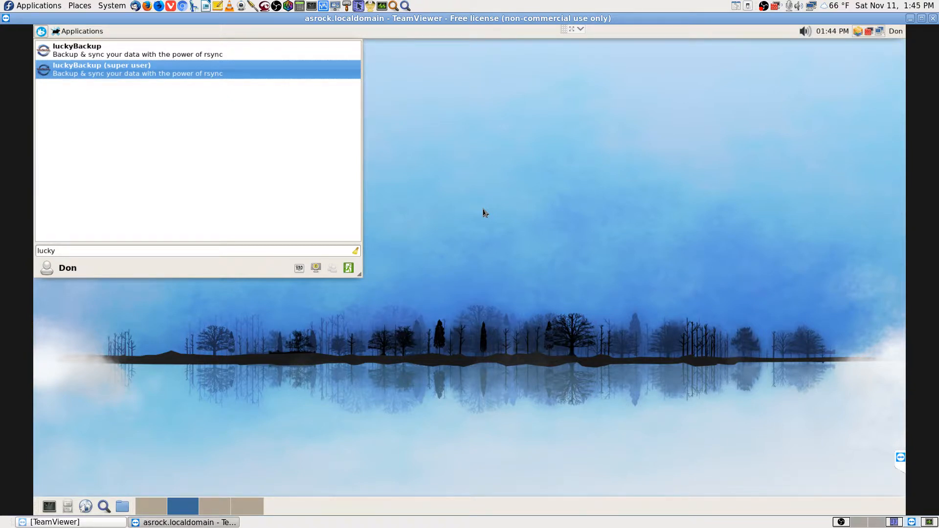
pyautogui.press('Return')
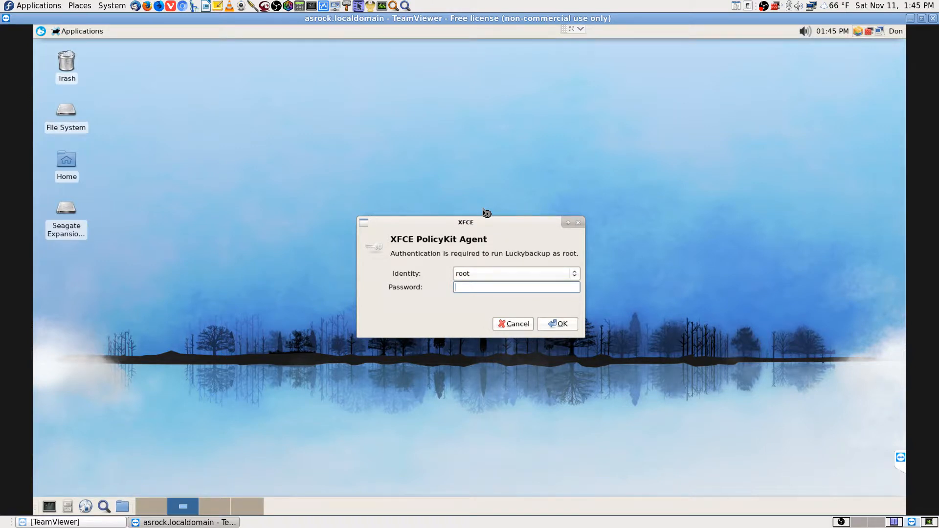
# Enter the root password, maximize luckyBackup, and add a new backup task
pyautogui.write('•••••••••••')
pyautogui.press('Return')
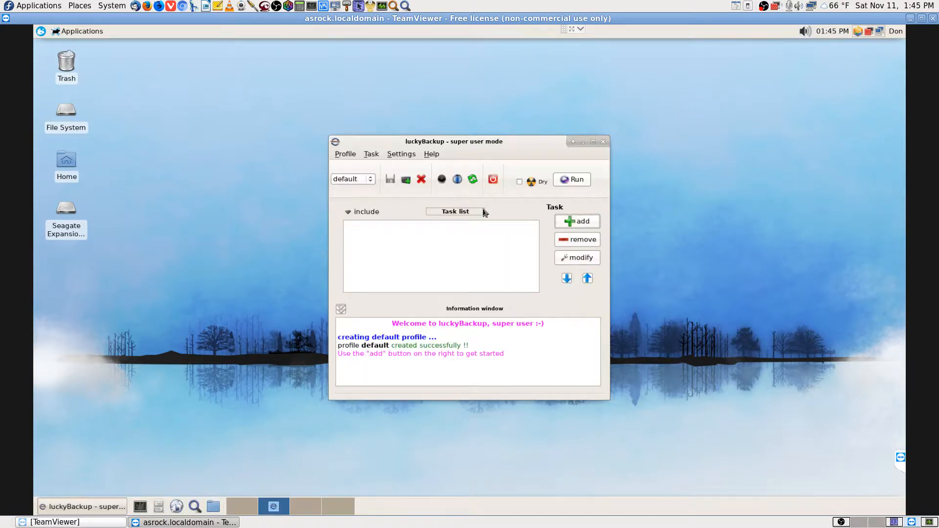
pyautogui.click(593, 142)
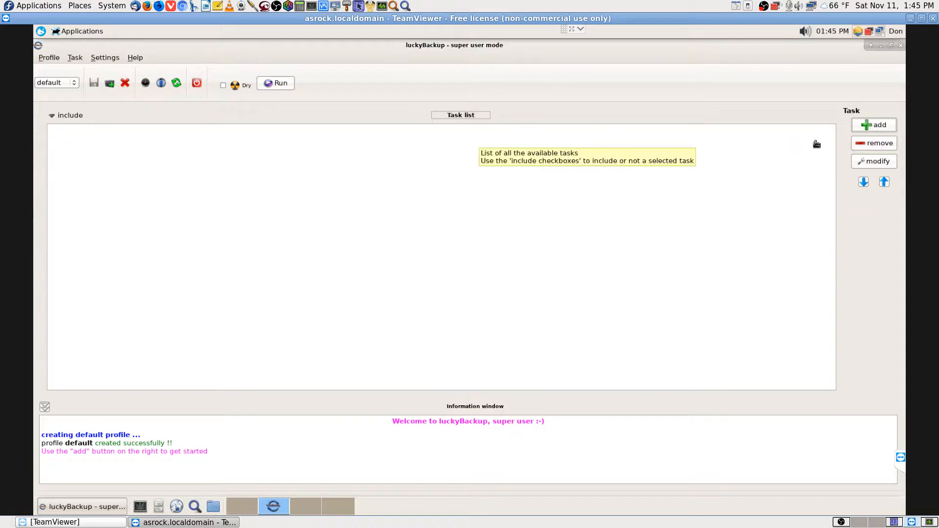
pyautogui.click(872, 126)
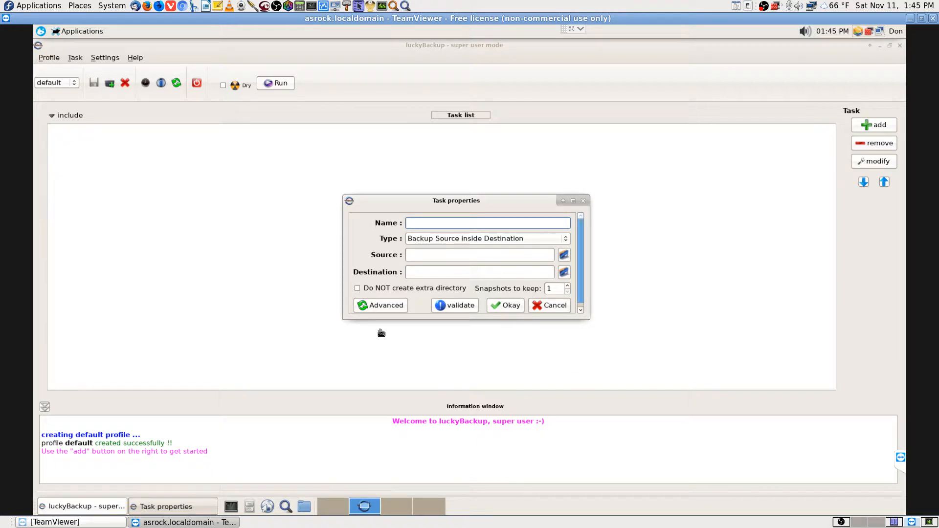
# Show advanced Task properties full screen, cancel the source folder browser, and switch to workspace 3
pyautogui.click(390, 307)
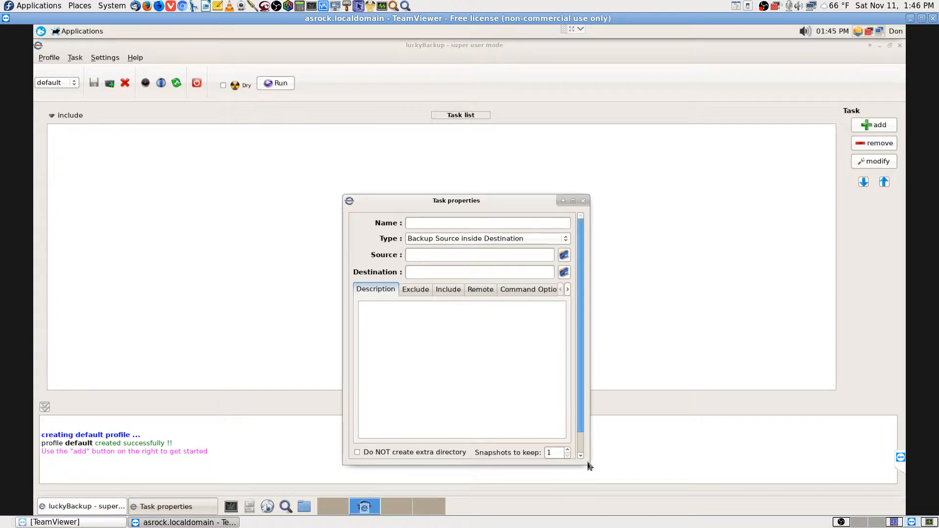
pyautogui.click(573, 200)
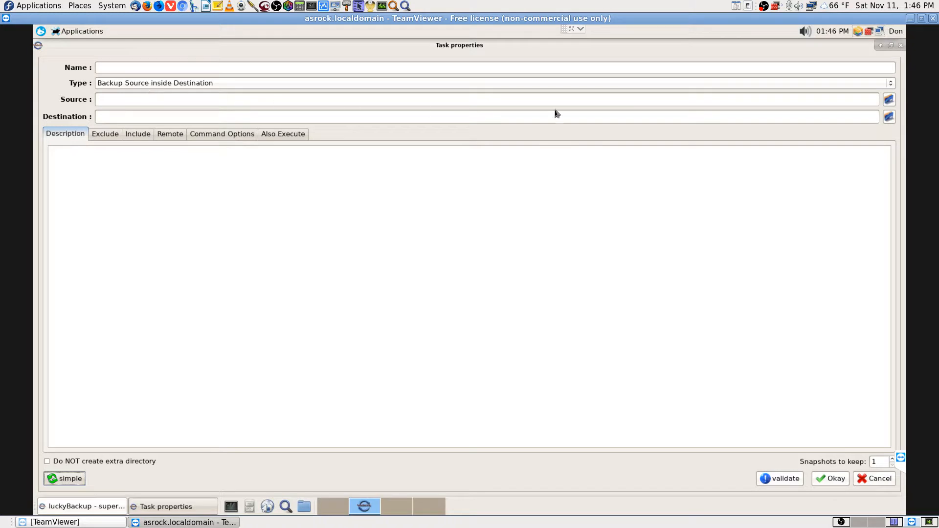
pyautogui.click(890, 101)
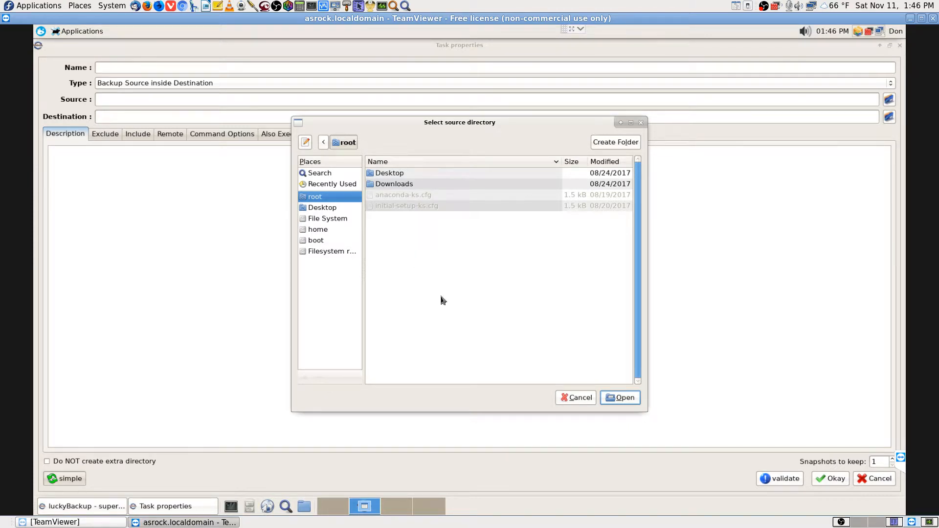
pyautogui.click(576, 398)
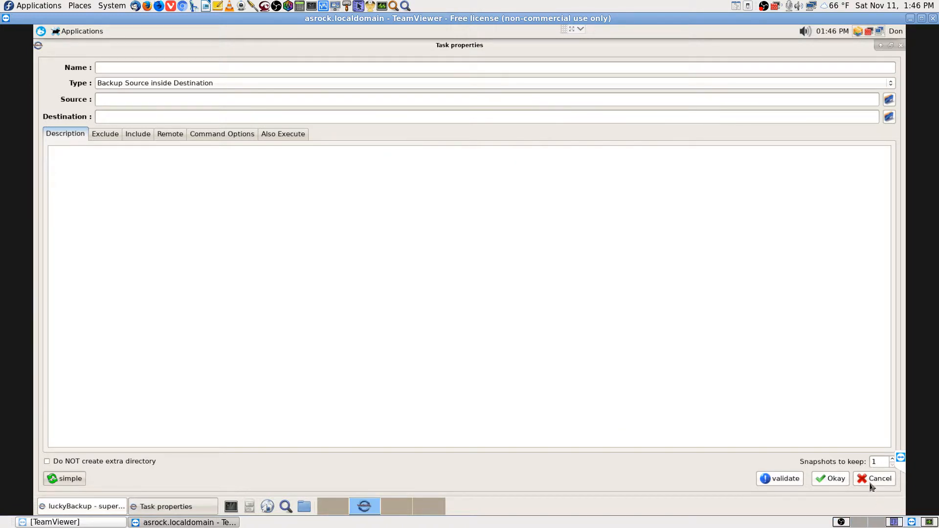
pyautogui.click(396, 505)
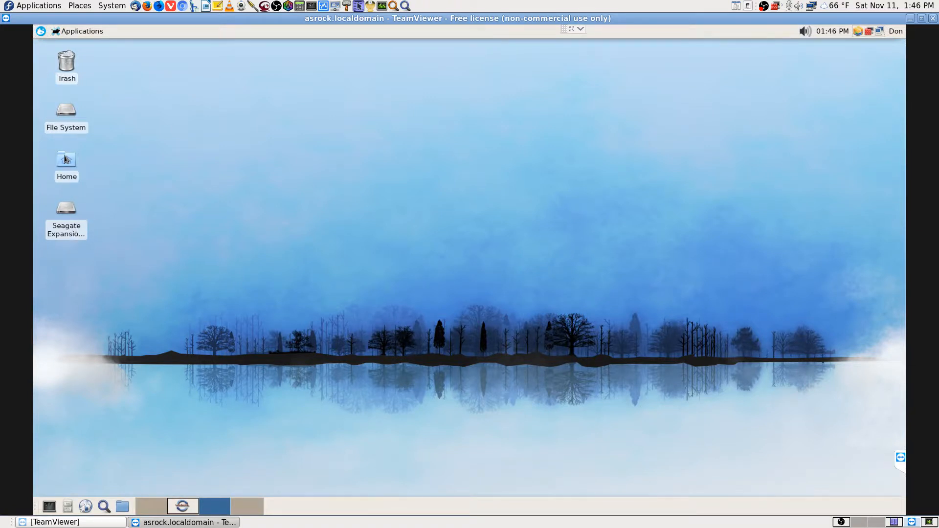
pyautogui.doubleClick(68, 117)
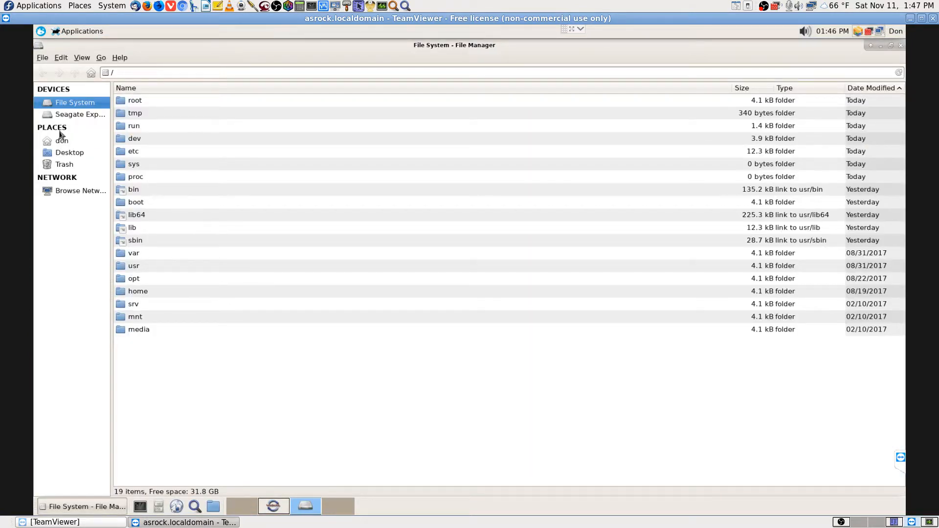
pyautogui.click(72, 191)
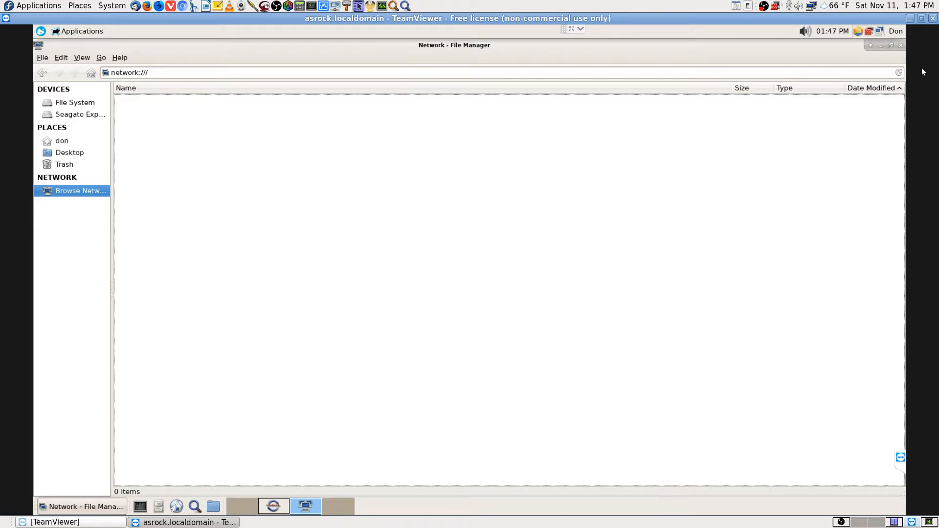
pyautogui.click(901, 46)
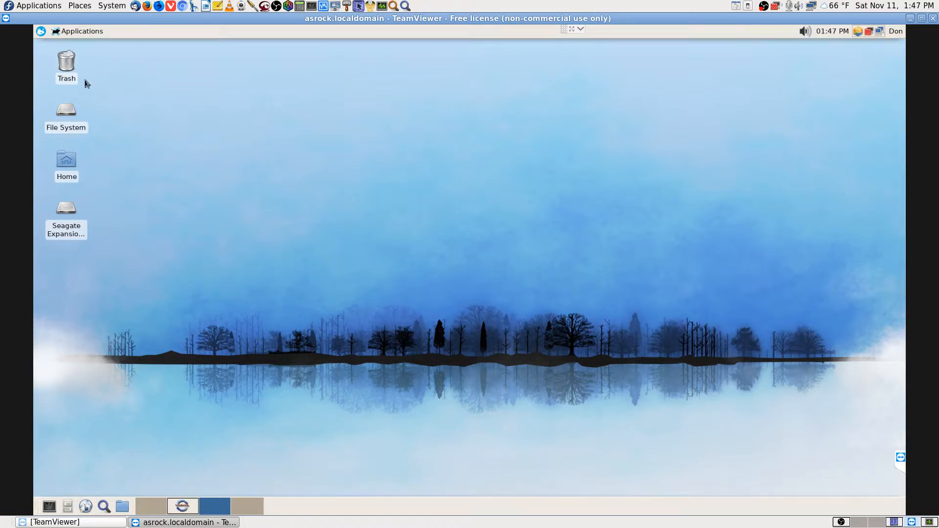
# Search the remote applications menu for 'share' and then 'network' tools, browsing the results
pyautogui.click(41, 32)
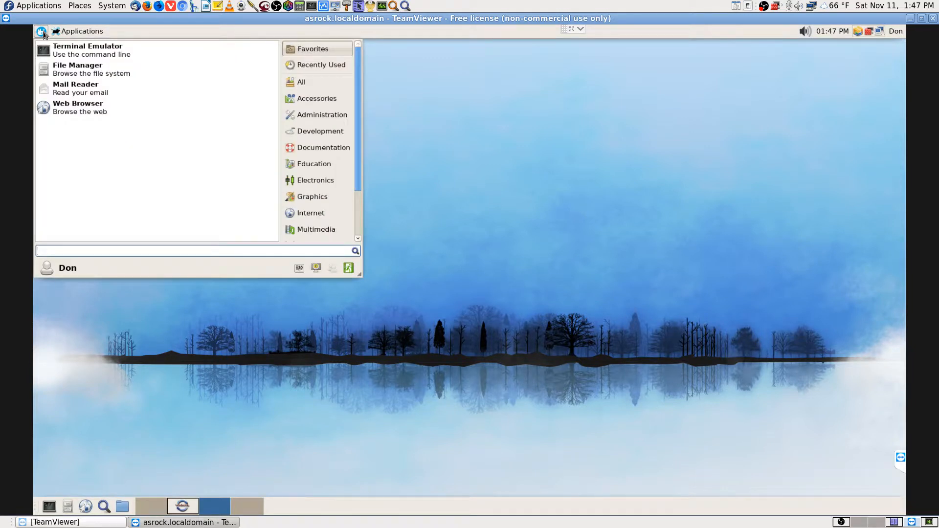
pyautogui.write('share')
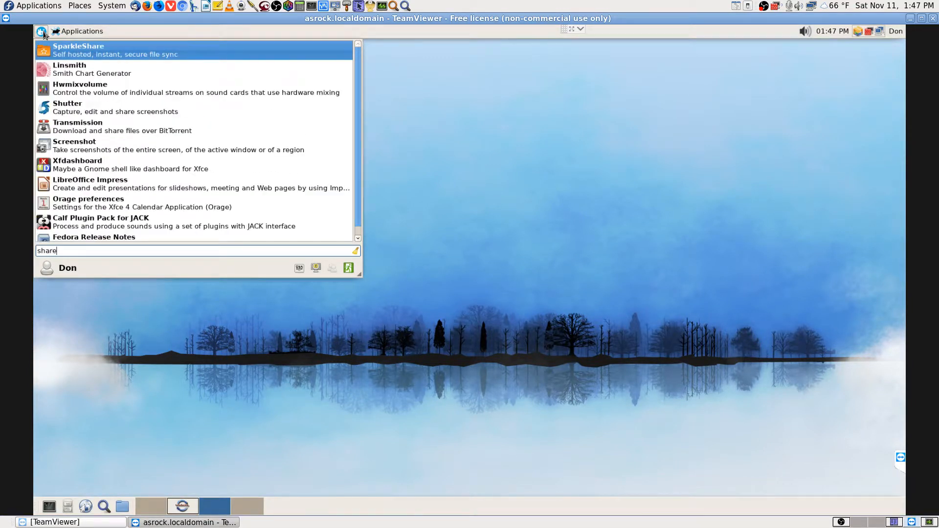
pyautogui.press('Down')
pyautogui.press('Down')
pyautogui.press('Down')
pyautogui.press('Down')
pyautogui.press('Down')
pyautogui.press('Down')
pyautogui.press('Down')
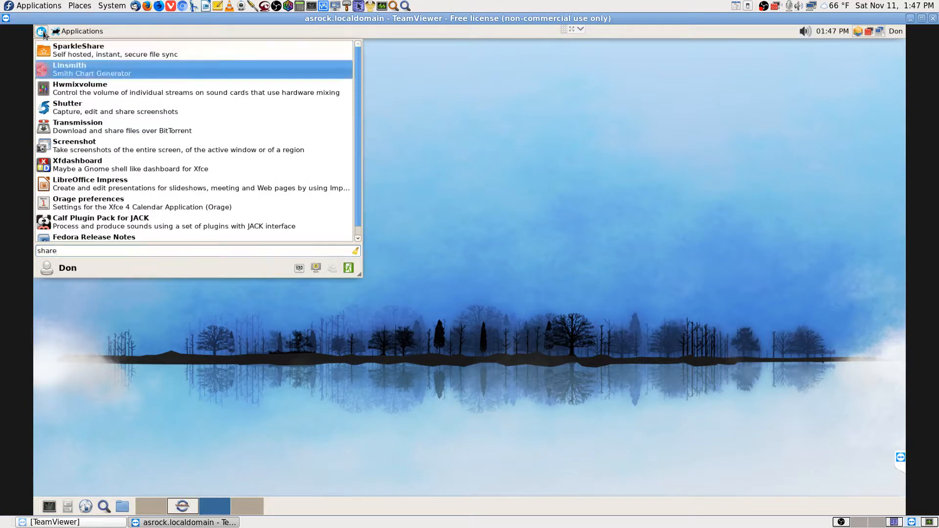
pyautogui.press('Down')
pyautogui.press('Down')
pyautogui.press('Down')
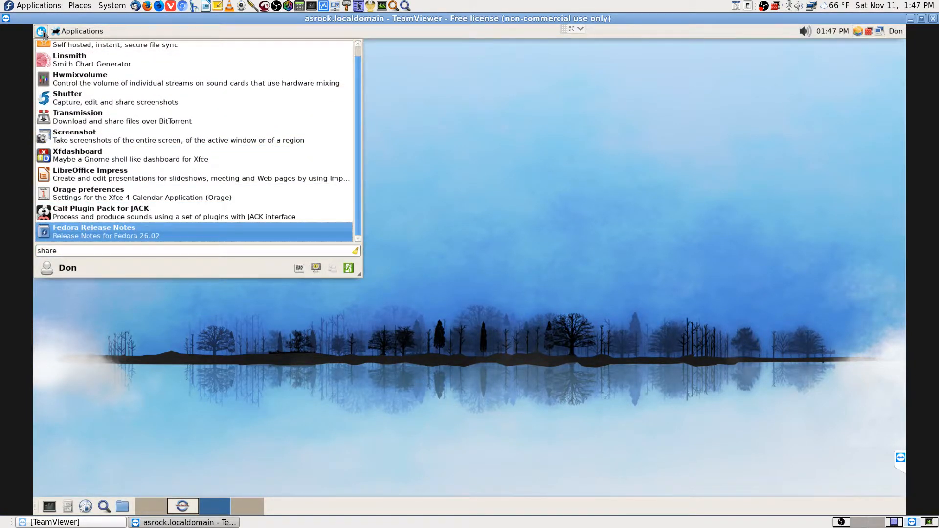
pyautogui.press('BackSpace')
pyautogui.press('BackSpace')
pyautogui.press('BackSpace')
pyautogui.press('BackSpace')
pyautogui.press('BackSpace')
pyautogui.write('network')
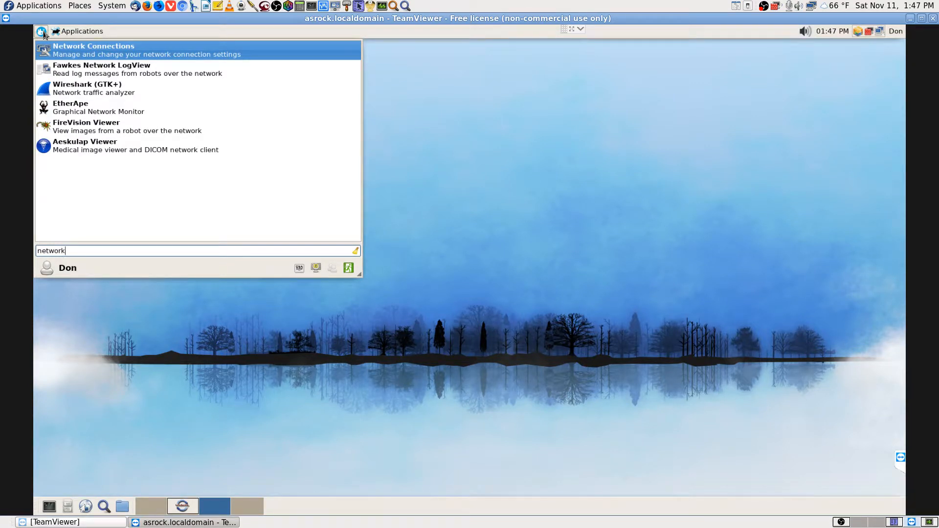
pyautogui.press('Down')
pyautogui.press('Down')
pyautogui.press('Down')
pyautogui.press('Down')
pyautogui.press('Down')
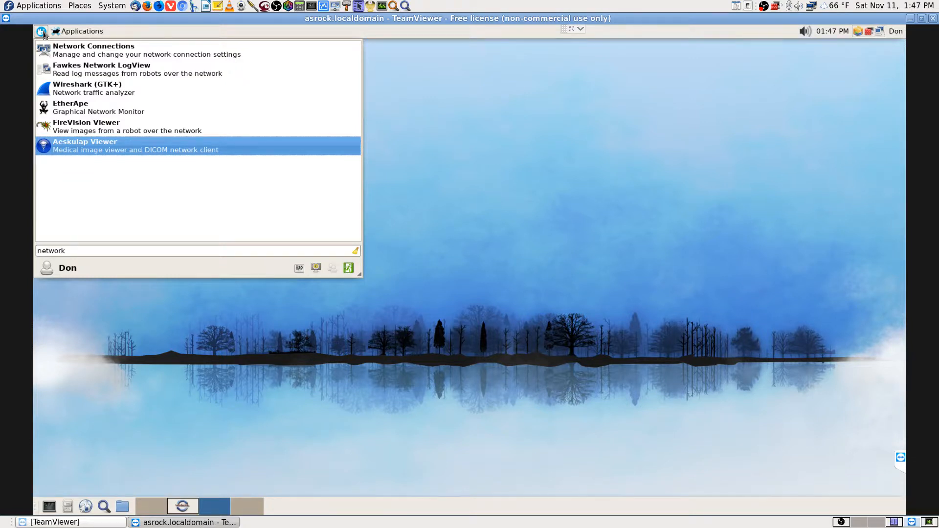
# Search the remote menu for 'mount' tools, then close it and return to the local desktop
pyautogui.press('Escape')
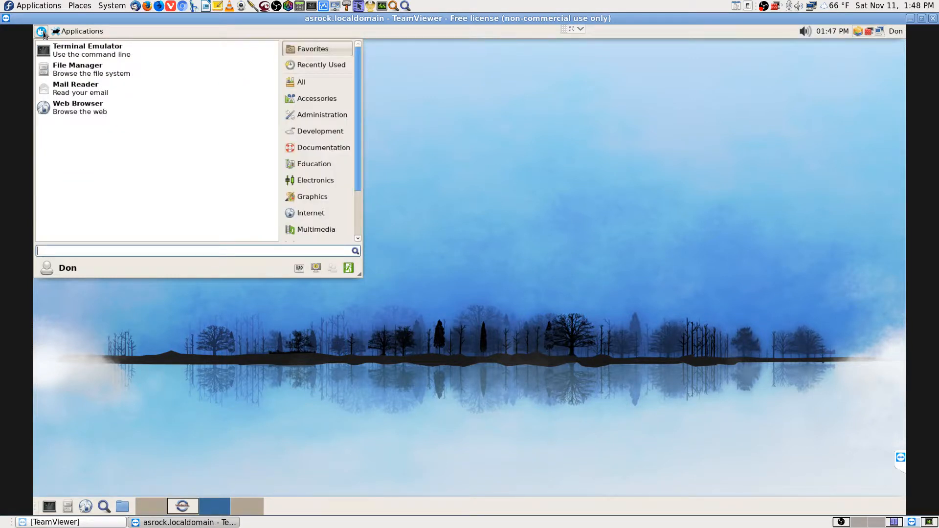
pyautogui.write('and')
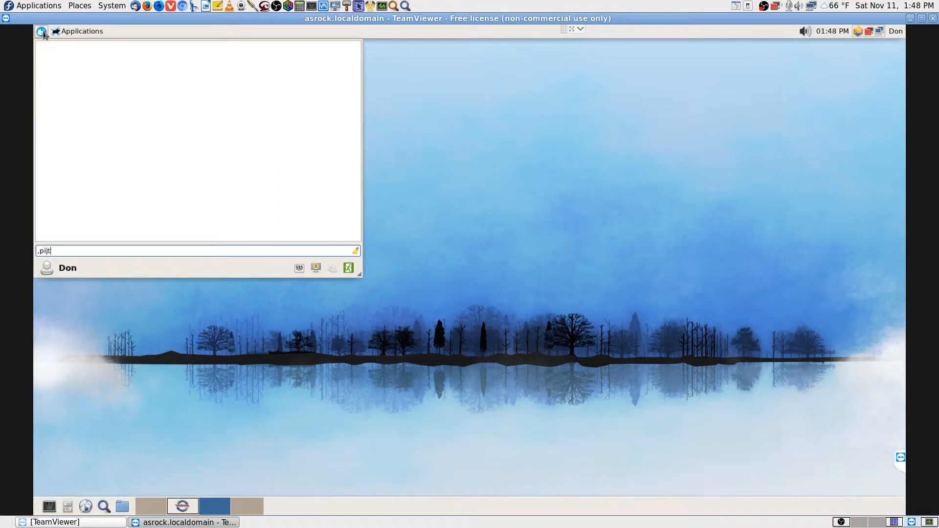
pyautogui.press('BackSpace')
pyautogui.press('BackSpace')
pyautogui.press('BackSpace')
pyautogui.write('a')
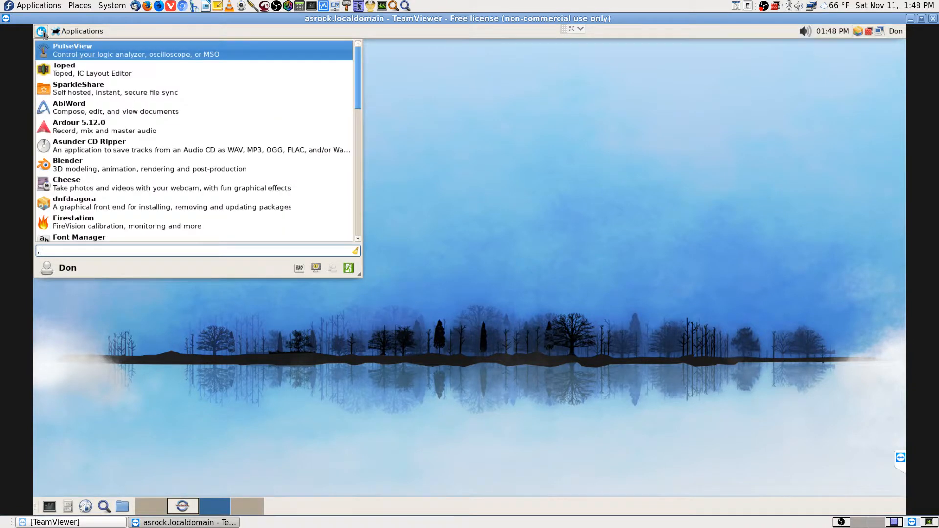
pyautogui.press('BackSpace')
pyautogui.write('mount')
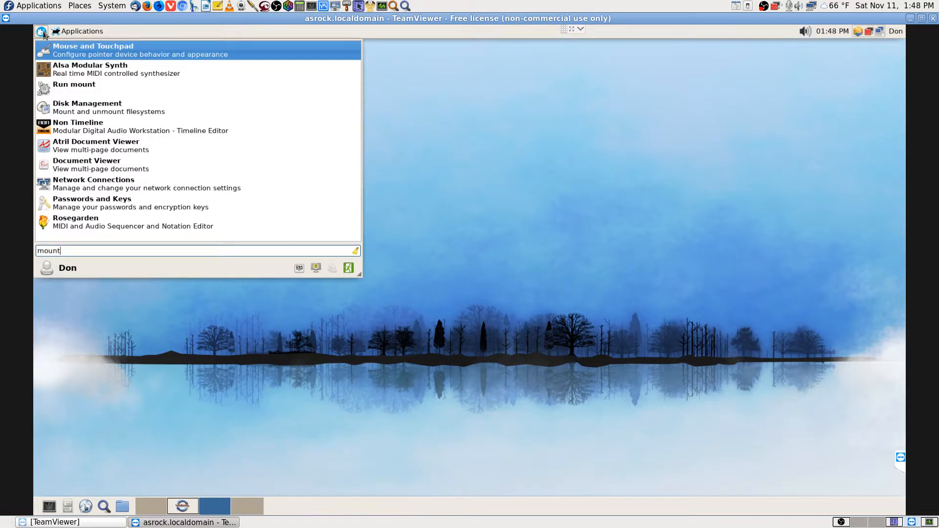
pyautogui.press('Down')
pyautogui.press('Down')
pyautogui.press('Down')
pyautogui.press('Down')
pyautogui.press('Down')
pyautogui.press('Down')
pyautogui.press('Down')
pyautogui.press('Down')
pyautogui.press('Down')
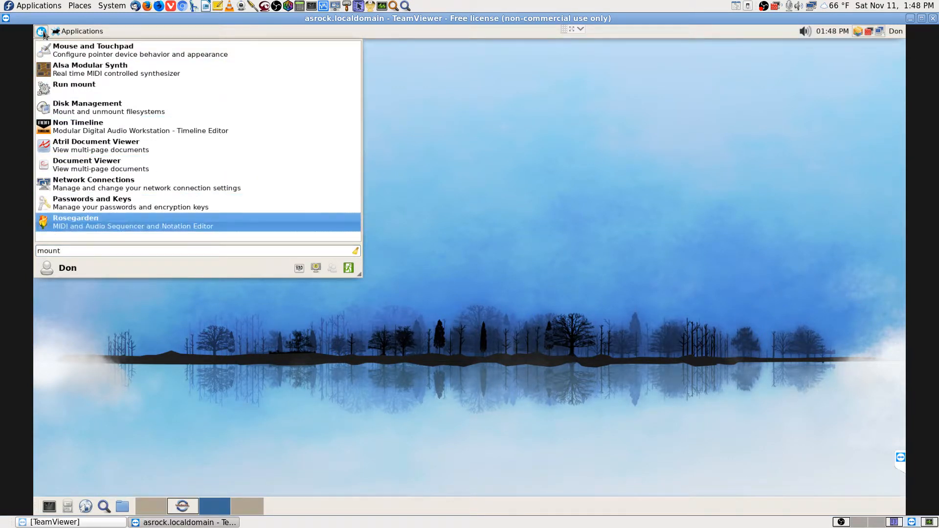
pyautogui.press('Escape')
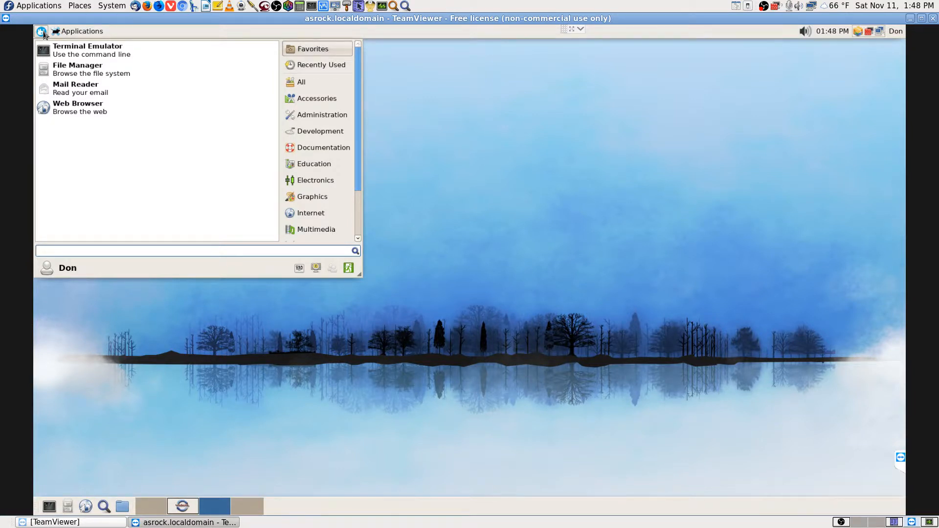
pyautogui.click(491, 259)
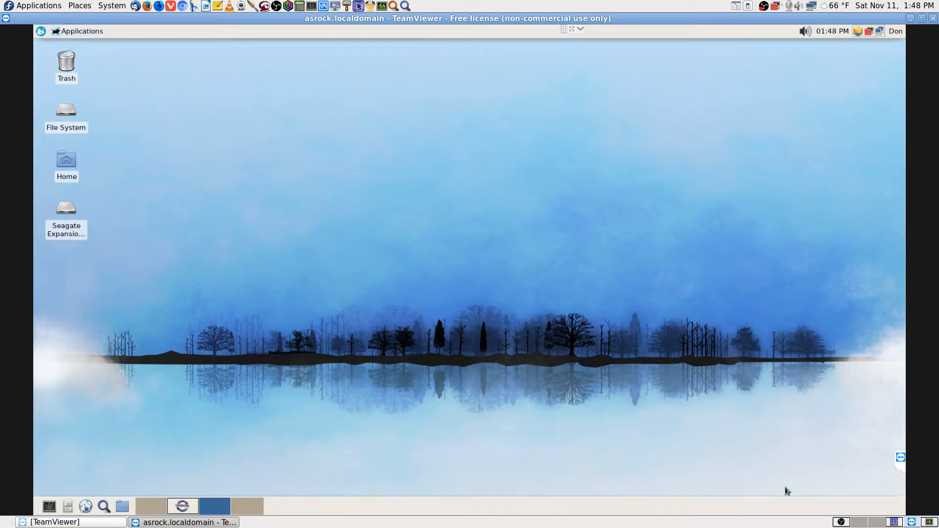
pyautogui.click(882, 523)
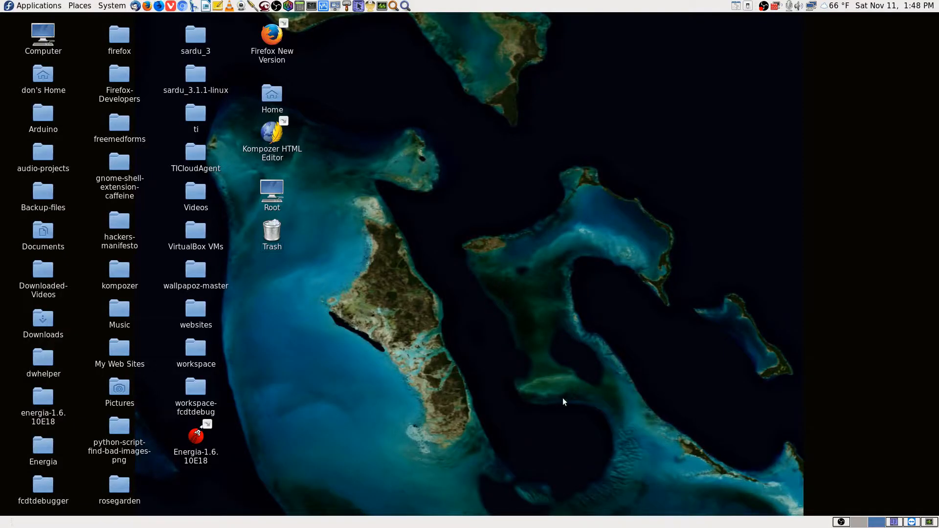
# Check the local Places menu and the remote menu's 'places' search, closing both unused
pyautogui.click(80, 5)
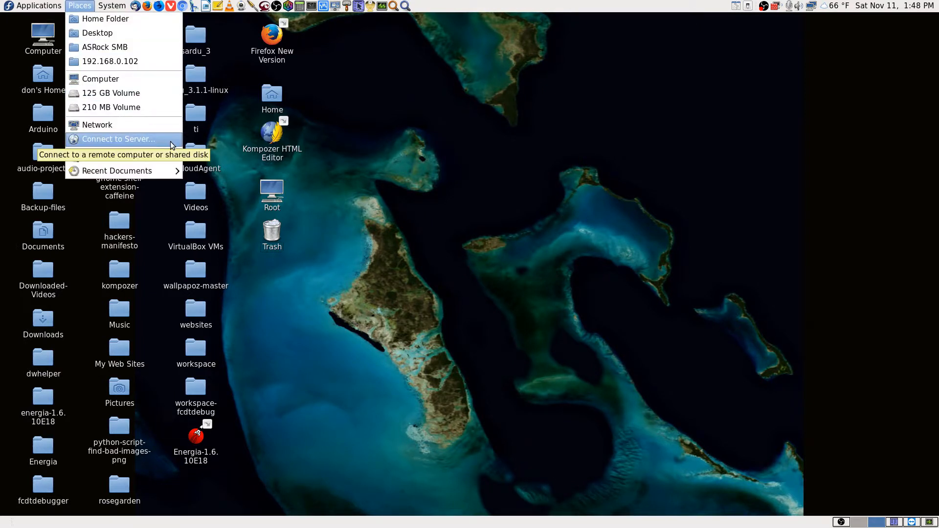
pyautogui.click(616, 228)
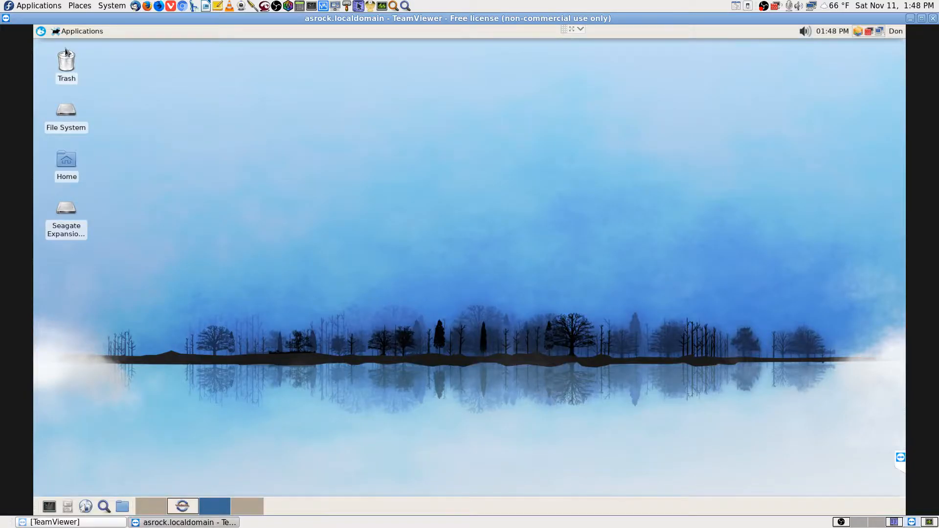
pyautogui.click(41, 32)
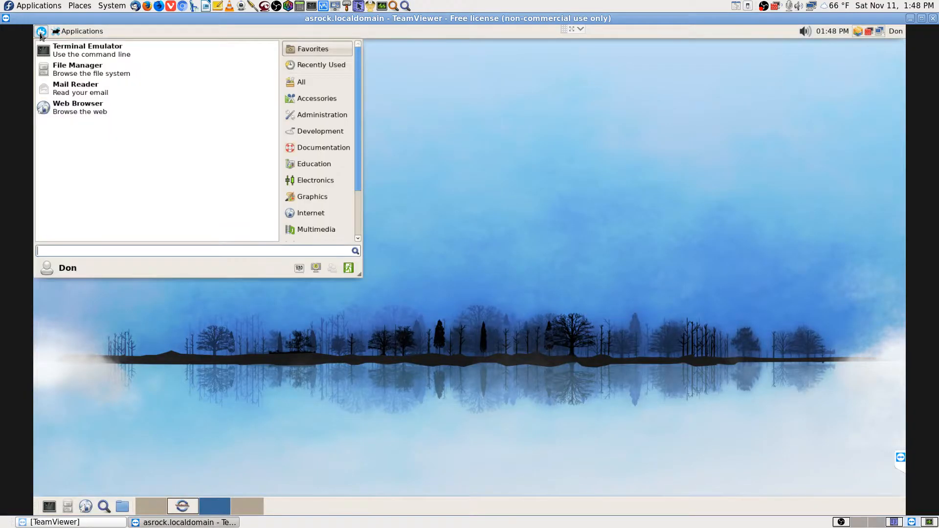
pyautogui.write('places')
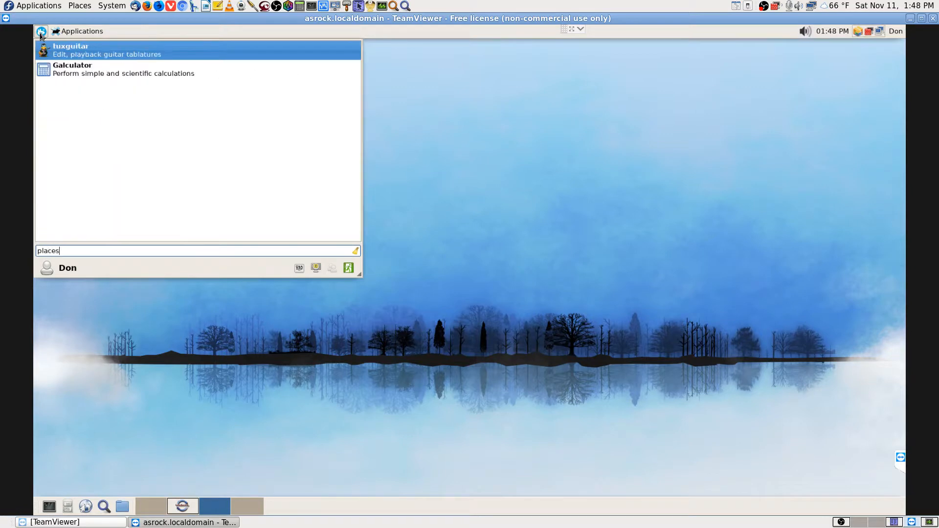
pyautogui.press('BackSpace')
pyautogui.press('BackSpace')
pyautogui.press('BackSpace')
pyautogui.press('BackSpace')
pyautogui.press('BackSpace')
pyautogui.press('BackSpace')
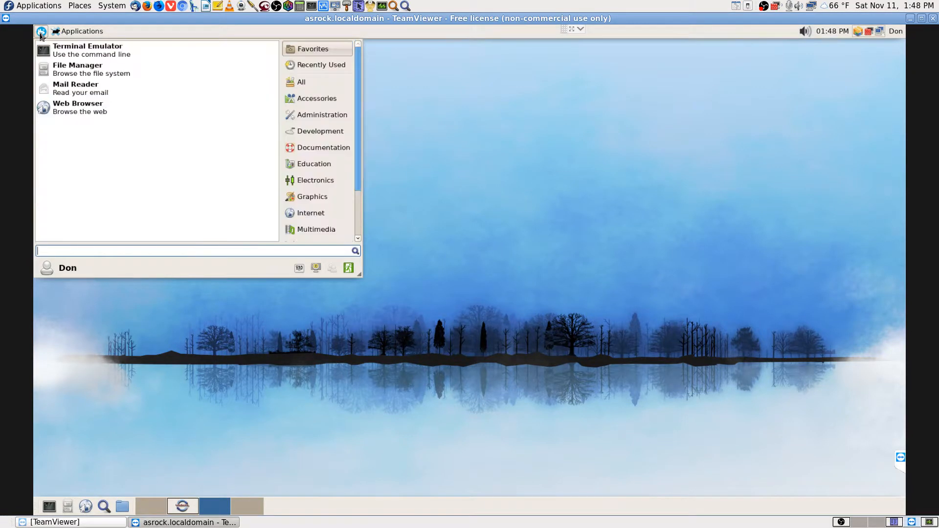
pyautogui.click(707, 256)
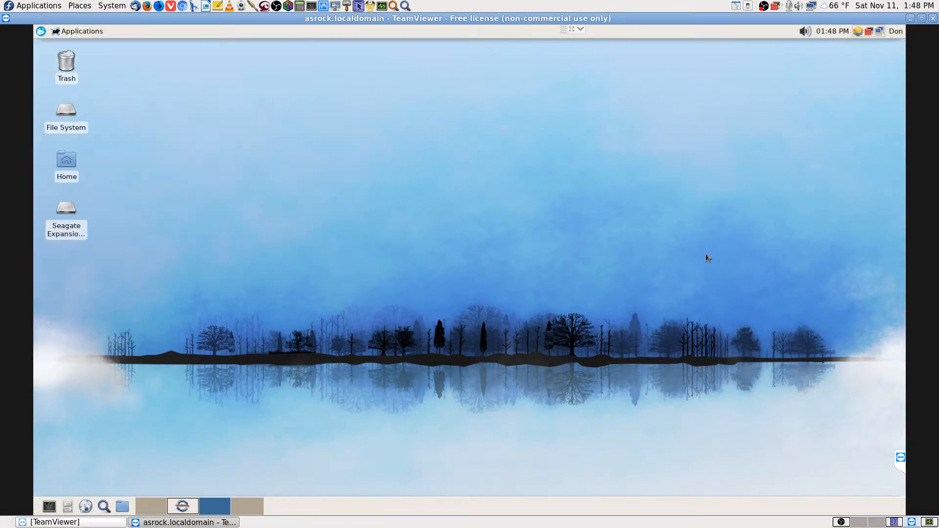
# Back on the local workspace, open Home Folder from Places, launching Krusader
pyautogui.click(874, 522)
pyautogui.click(81, 7)
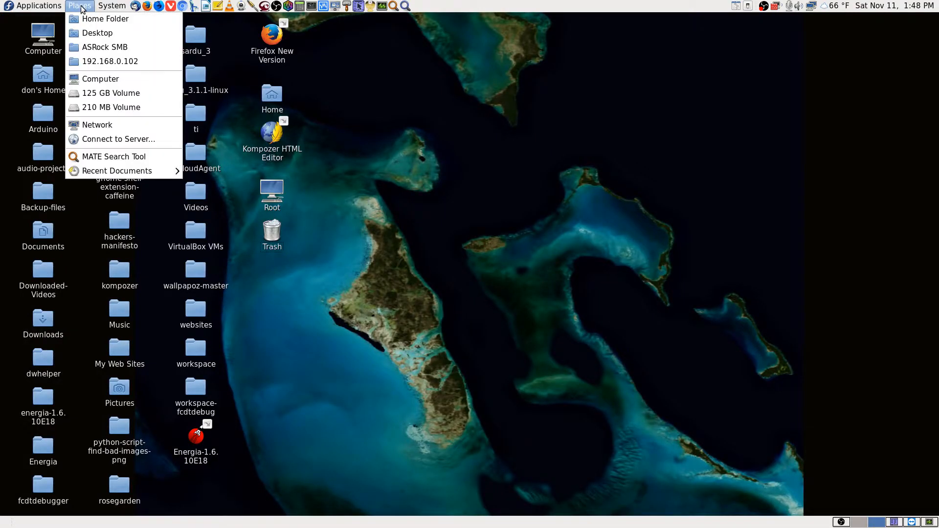
pyautogui.click(105, 20)
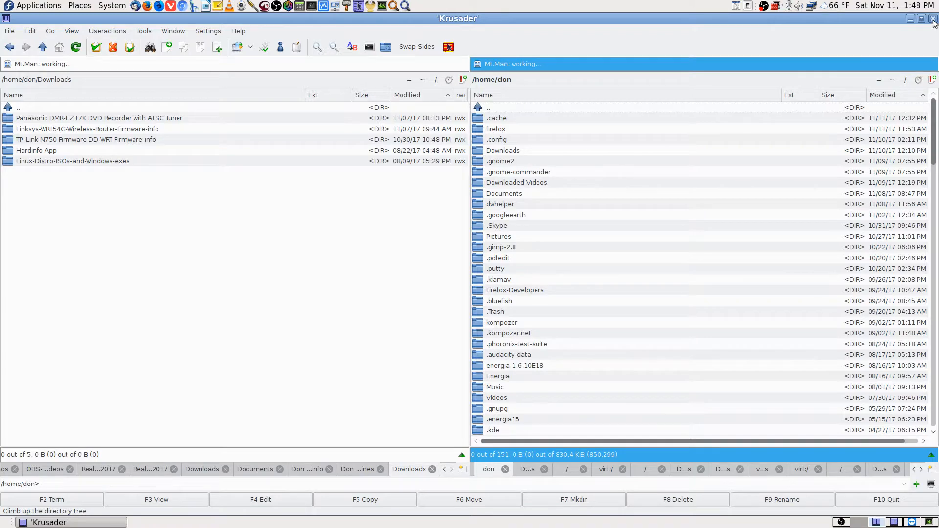
# Close Krusader with F10 and bring the TeamViewer workspace back to the front
pyautogui.press('F10')
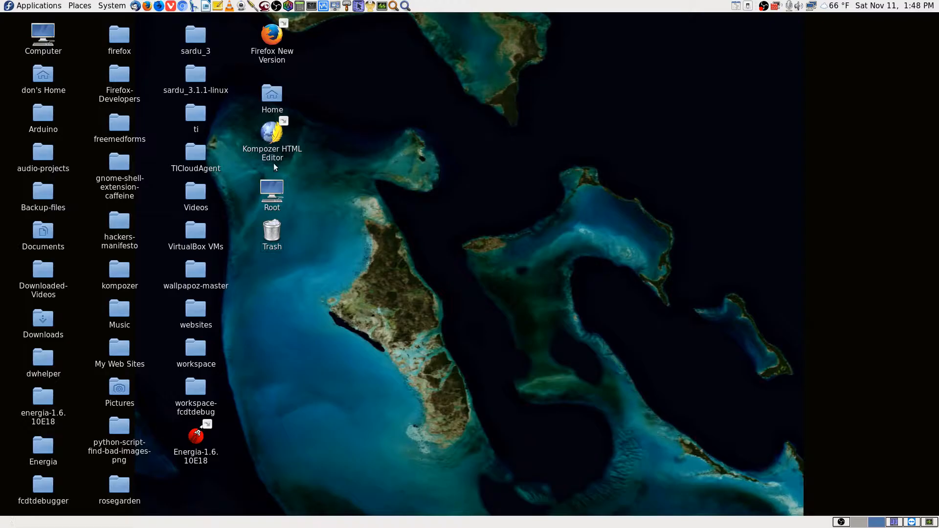
pyautogui.click(912, 523)
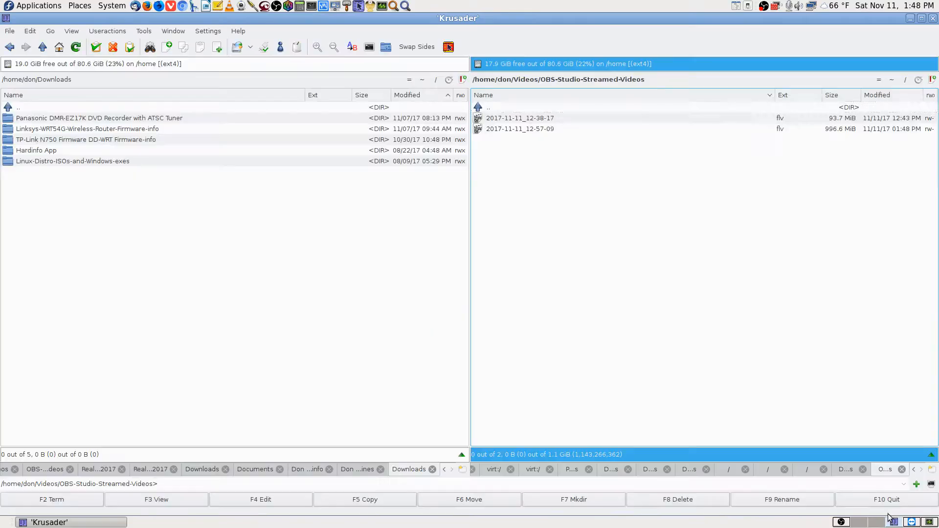
pyautogui.click(910, 522)
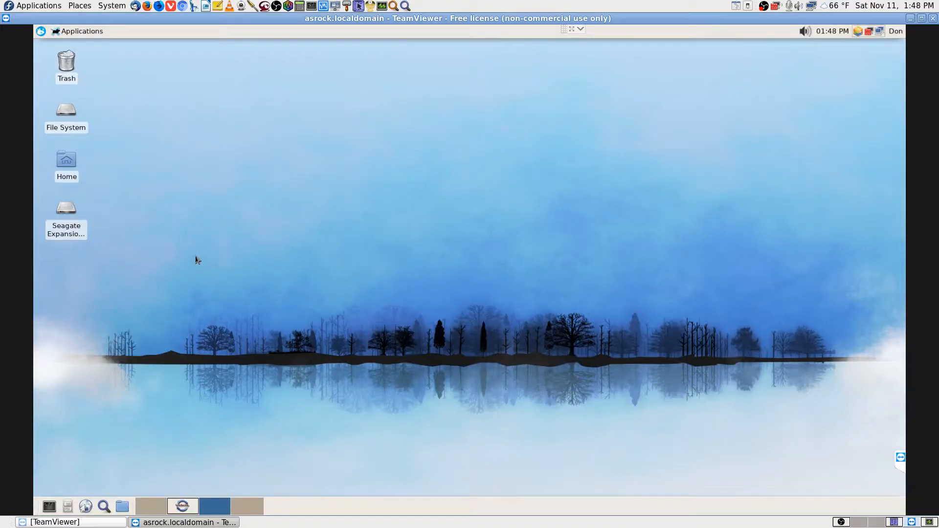
# Launch the remote File Manager via a 'file' search and make its /home/don/ path editable
pyautogui.click(41, 32)
pyautogui.write('file')
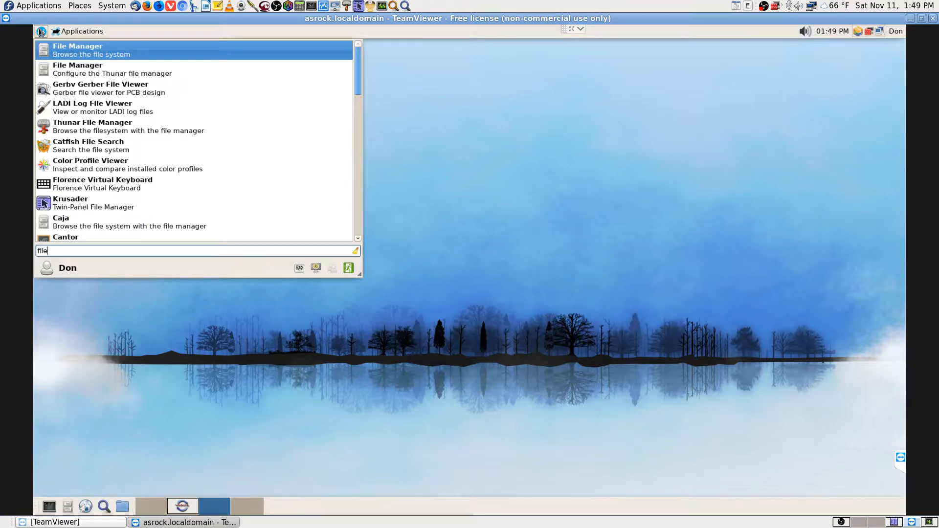
pyautogui.press('Return')
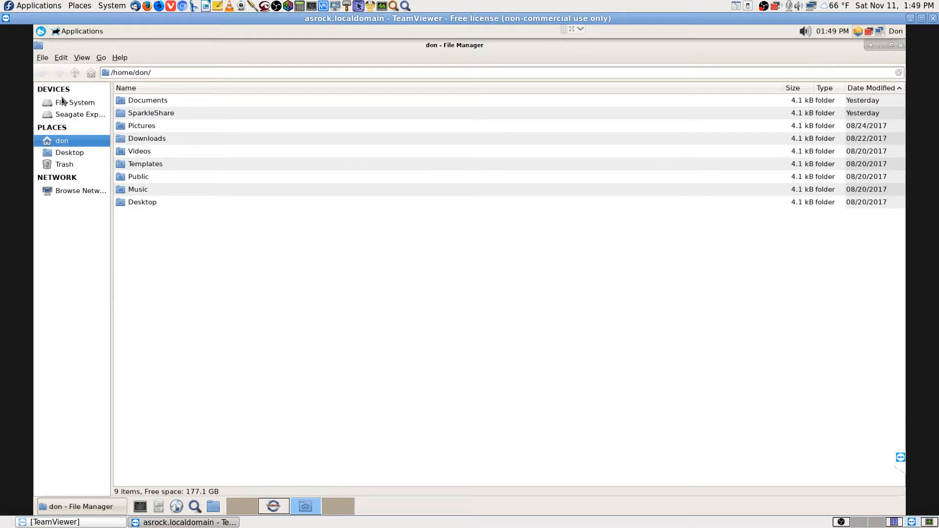
pyautogui.click(101, 58)
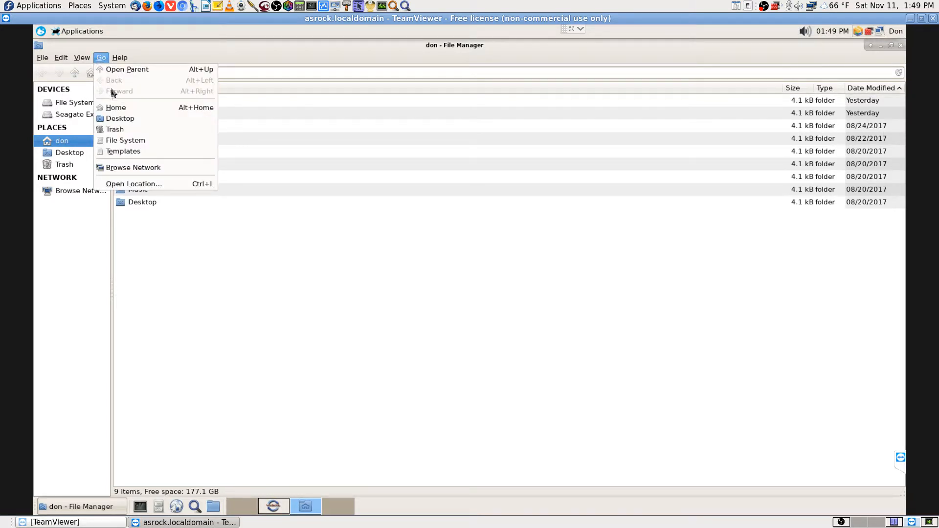
pyautogui.click(155, 184)
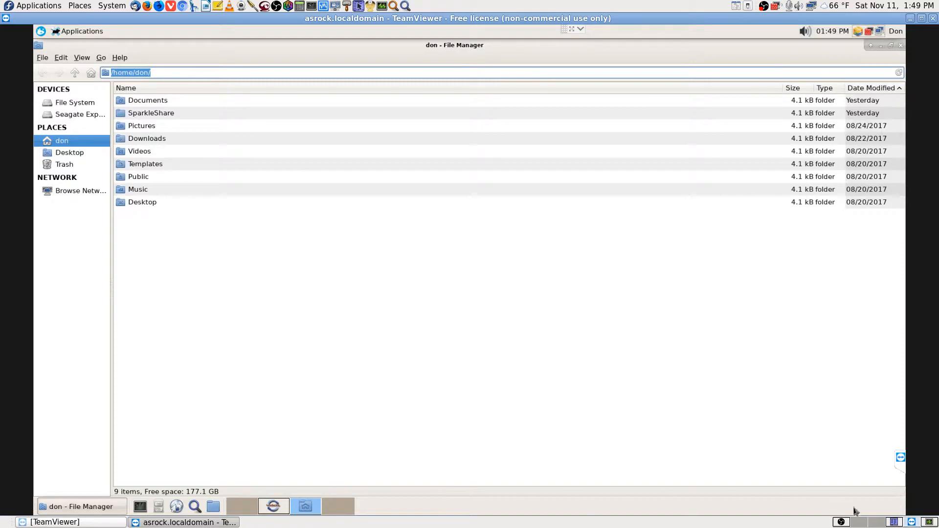
pyautogui.click(876, 522)
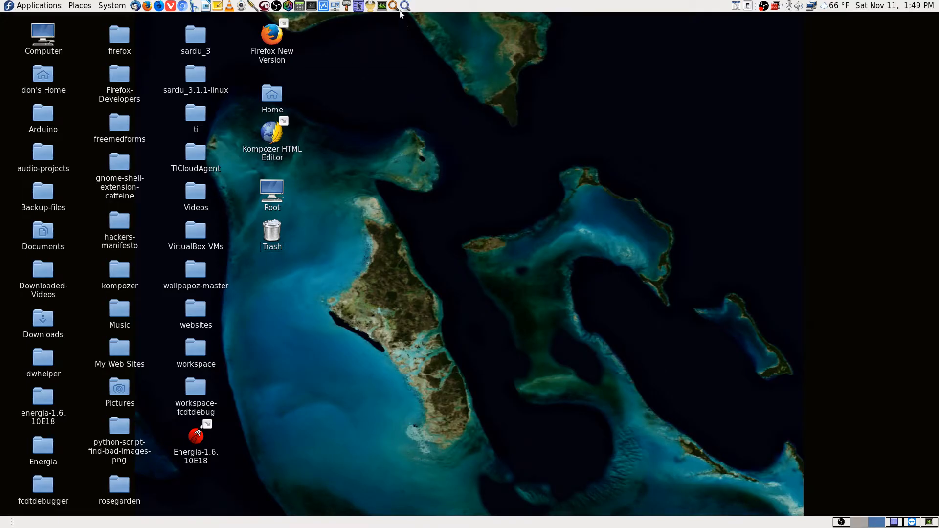
# In Remote Desktop Viewer, pick saved host 192.168.0.108, copy its address, then cancel and close
pyautogui.click(336, 6)
pyautogui.click(30, 46)
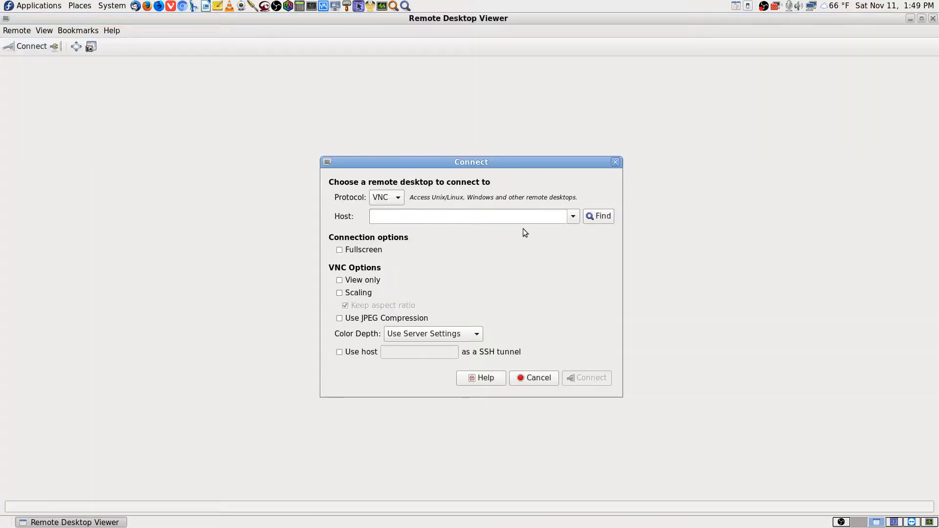
pyautogui.click(573, 217)
pyautogui.click(512, 229)
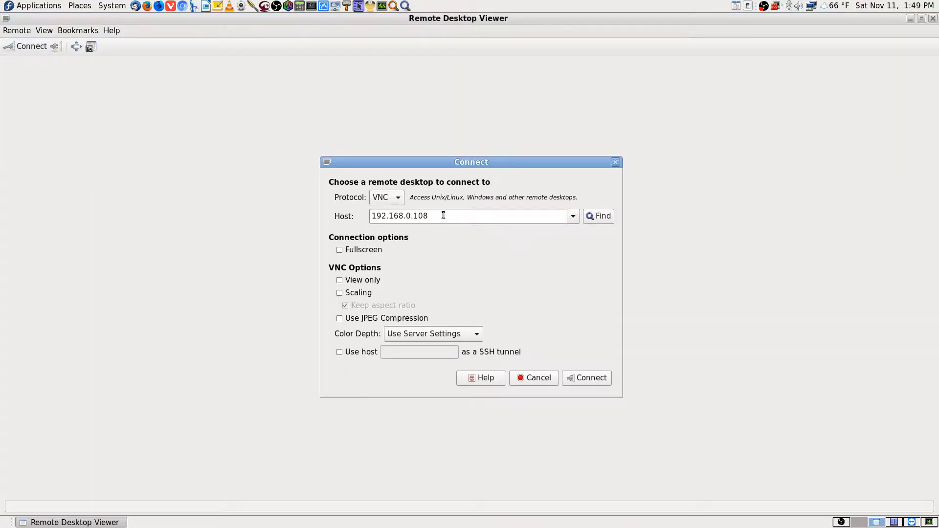
pyautogui.rightClick(424, 222)
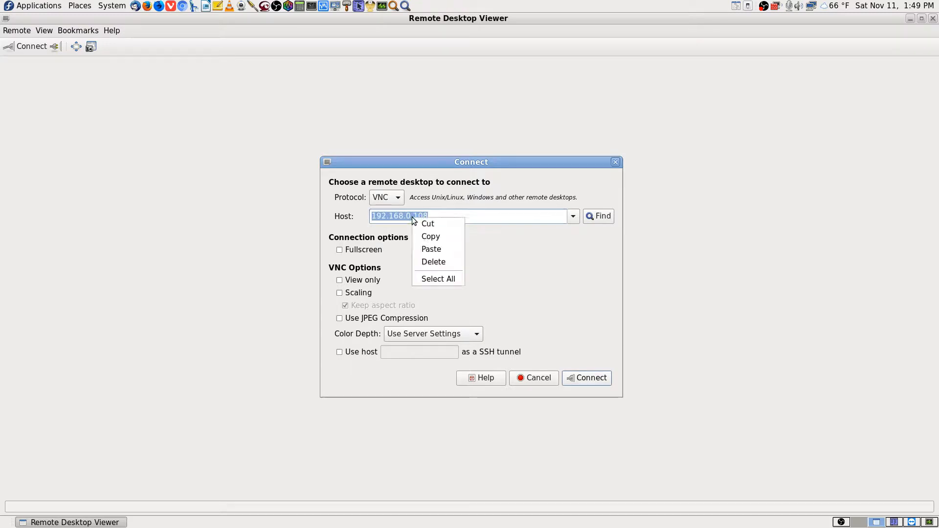
pyautogui.click(447, 236)
pyautogui.click(544, 383)
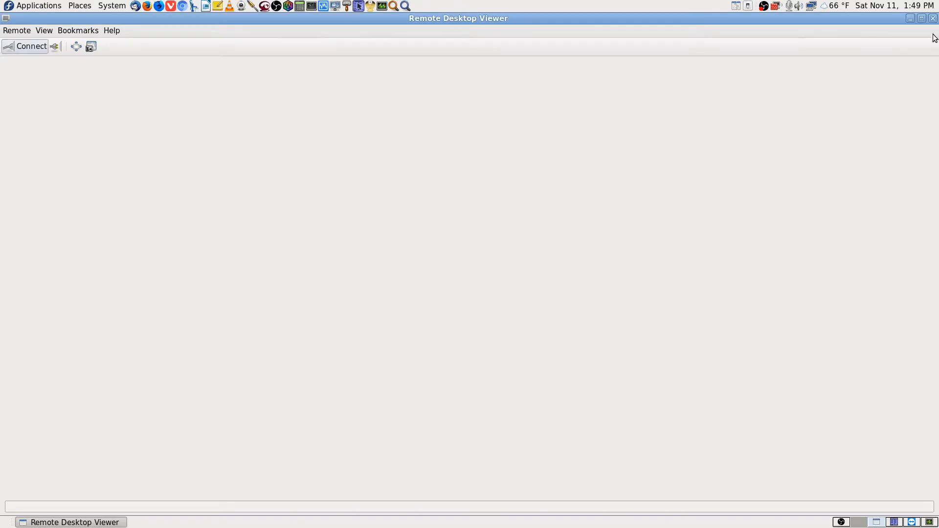
pyautogui.click(933, 18)
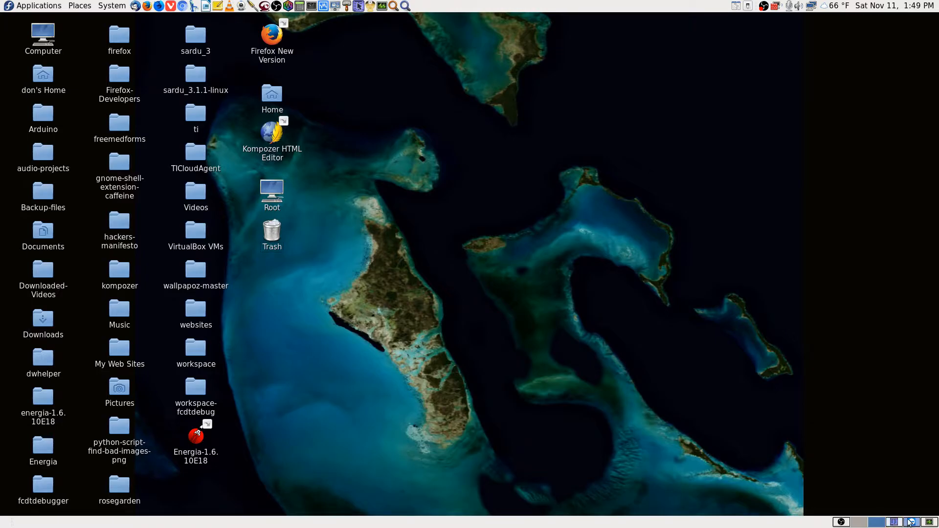
# Close the remote home-folder file manager and switch to the remote's empty third workspace
pyautogui.click(893, 523)
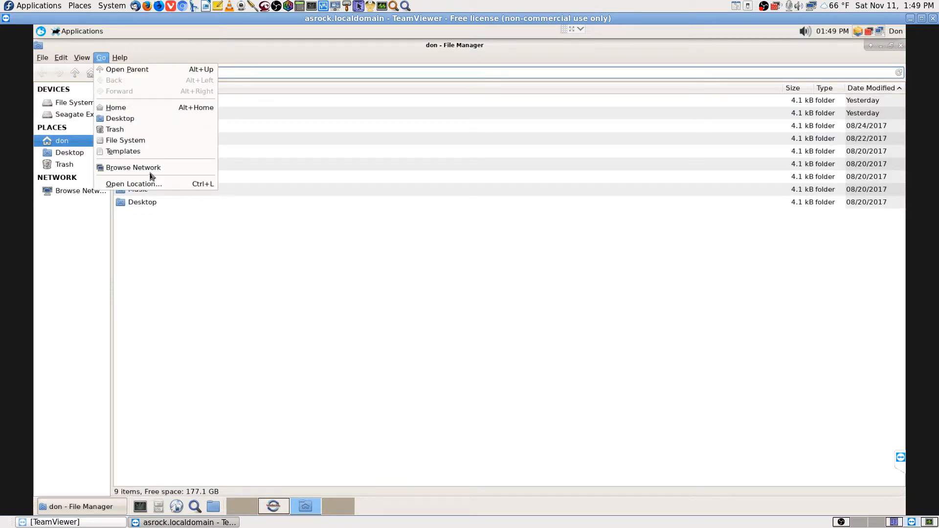
pyautogui.click(150, 184)
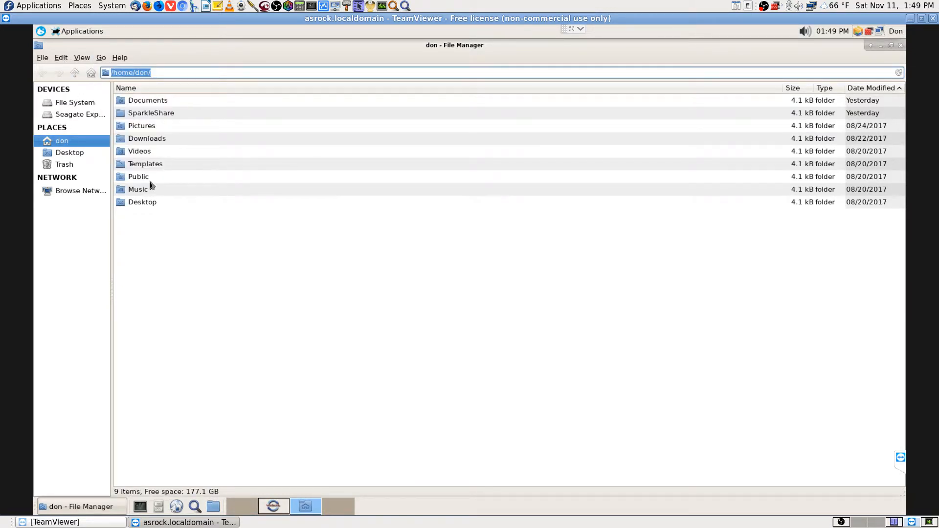
pyautogui.click(900, 45)
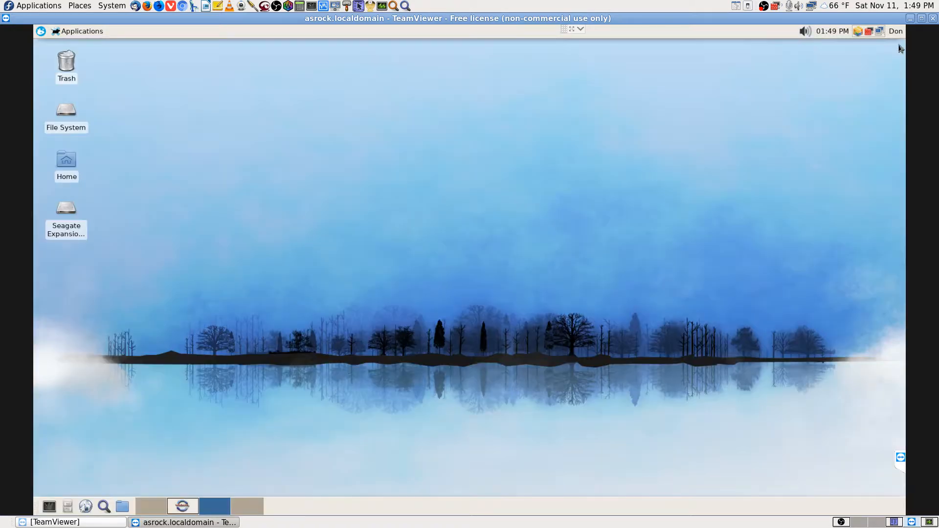
pyautogui.click(183, 507)
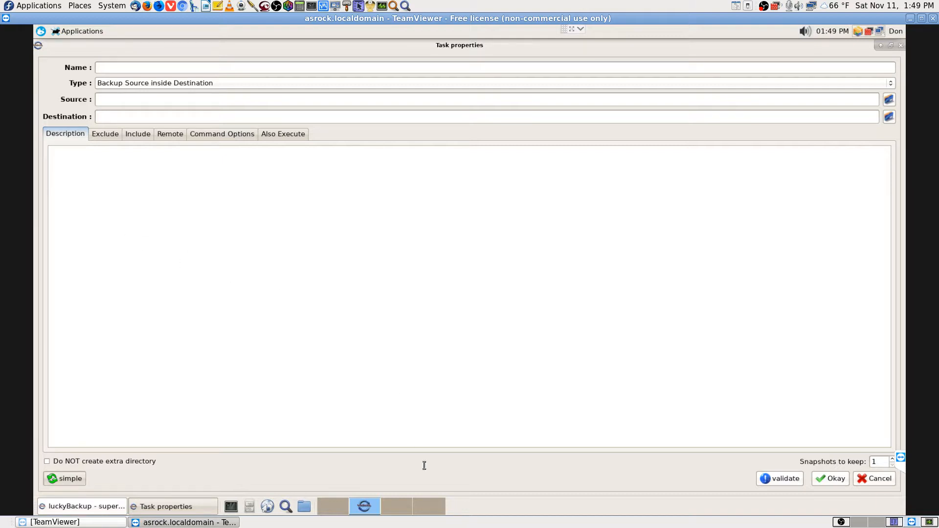
pyautogui.click(393, 506)
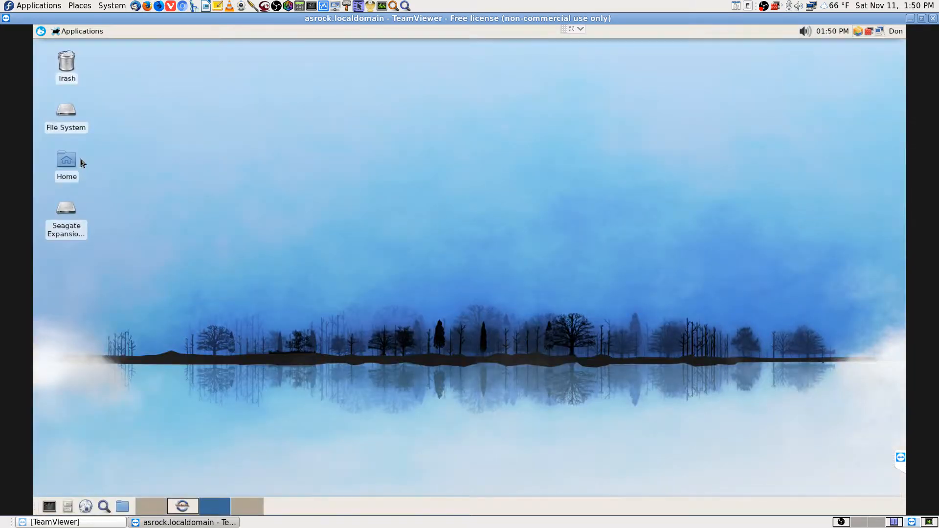
# Search the remote menu for 'file', which opens Thunar preferences by mistake, and close them
pyautogui.click(41, 32)
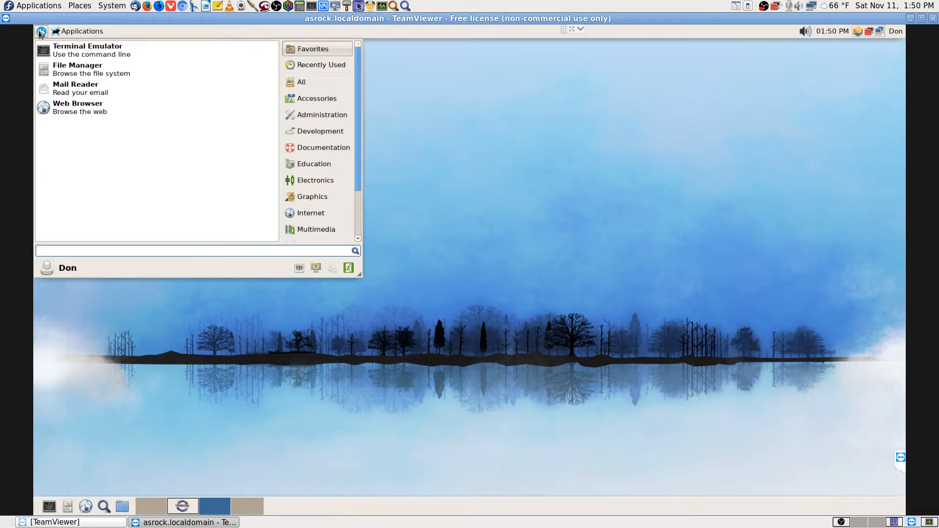
pyautogui.write('file')
pyautogui.press('Down')
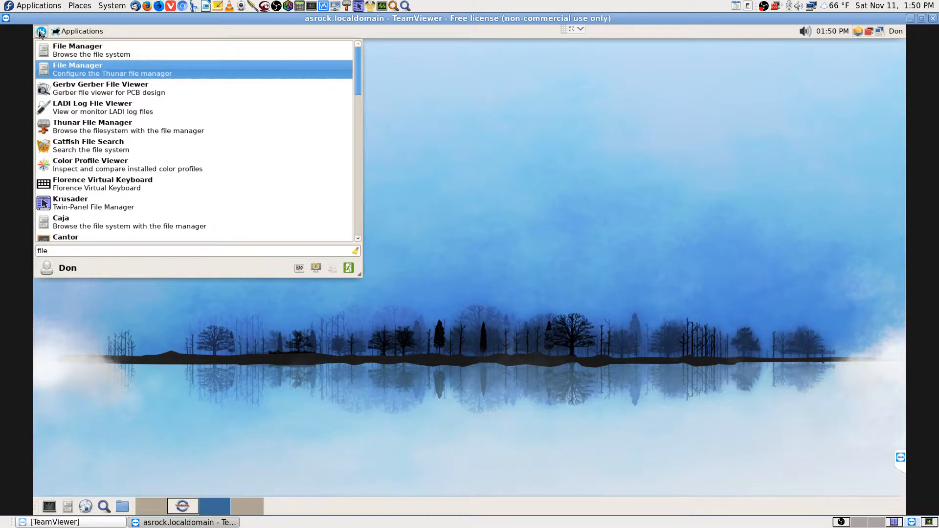
pyautogui.press('Return')
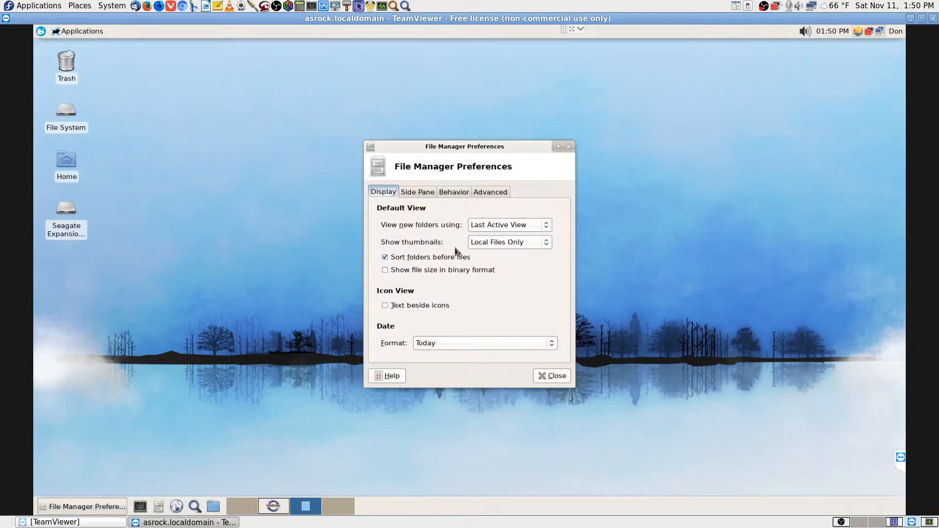
pyautogui.click(552, 377)
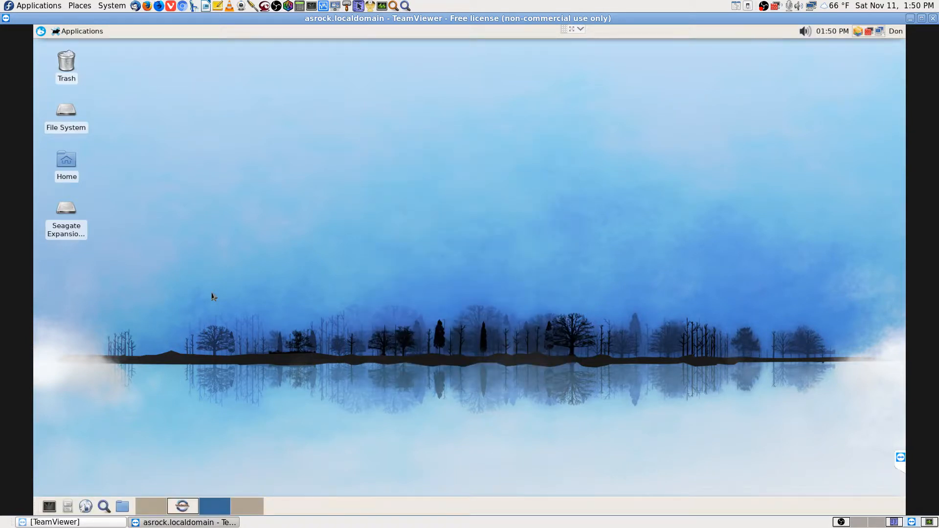
# Search 'file' again, launch Caja from the results, and maximise its window
pyautogui.click(39, 33)
pyautogui.write('file')
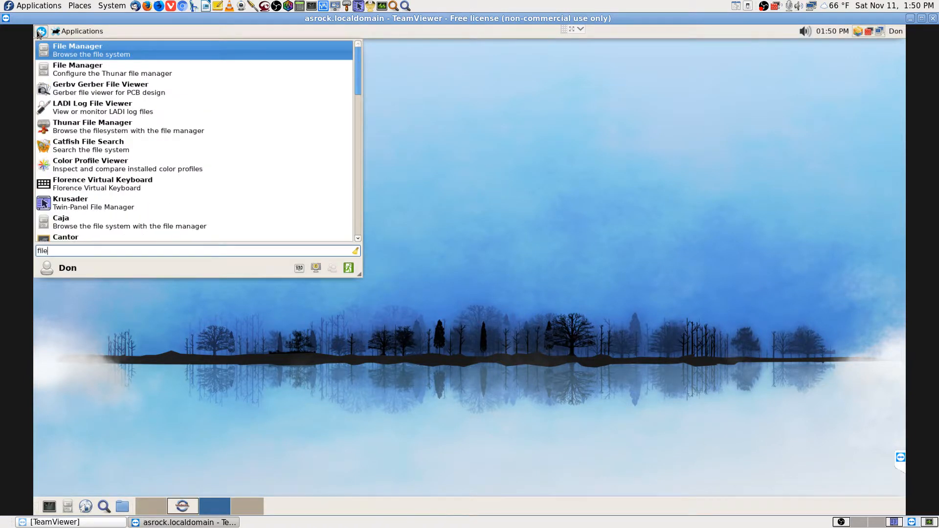
pyautogui.press('Down')
pyautogui.press('Down')
pyautogui.press('Down')
pyautogui.press('Down')
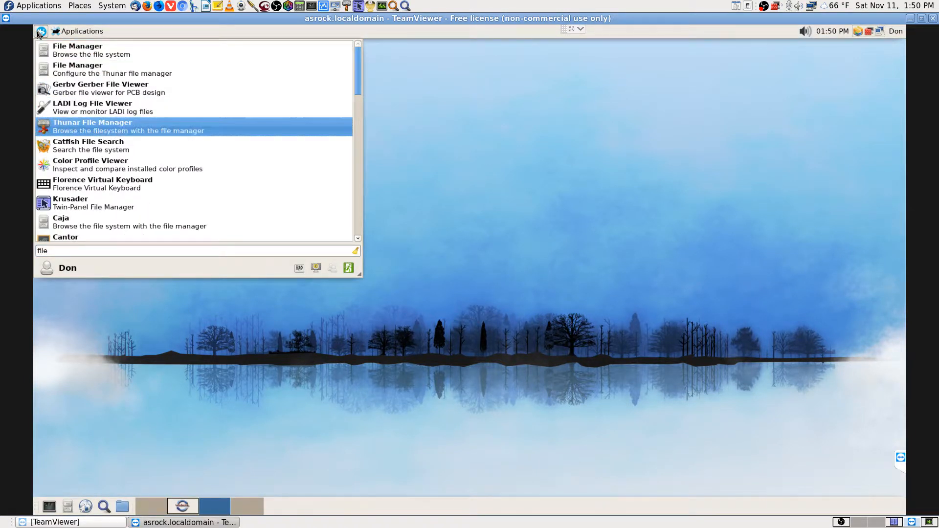
pyautogui.press('Up')
pyautogui.press('Up')
pyautogui.press('Up')
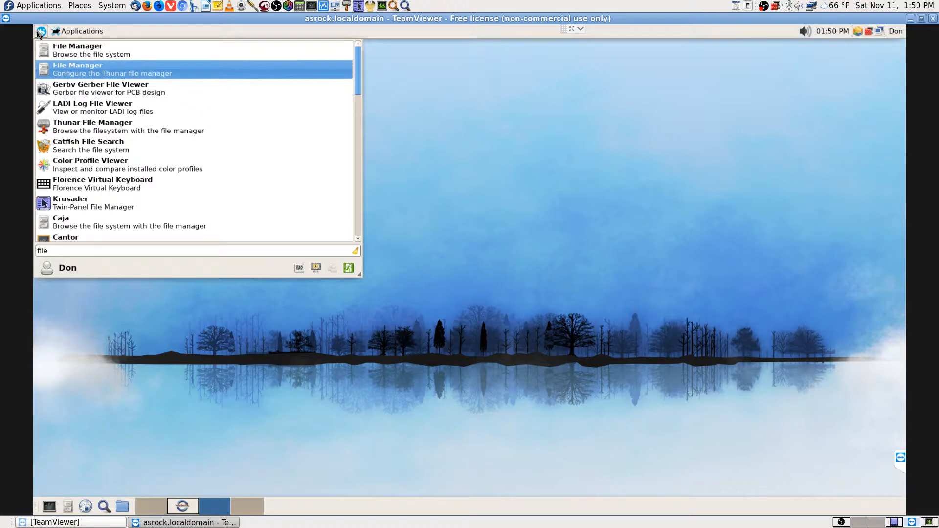
pyautogui.press('Down')
pyautogui.press('Down')
pyautogui.press('Down')
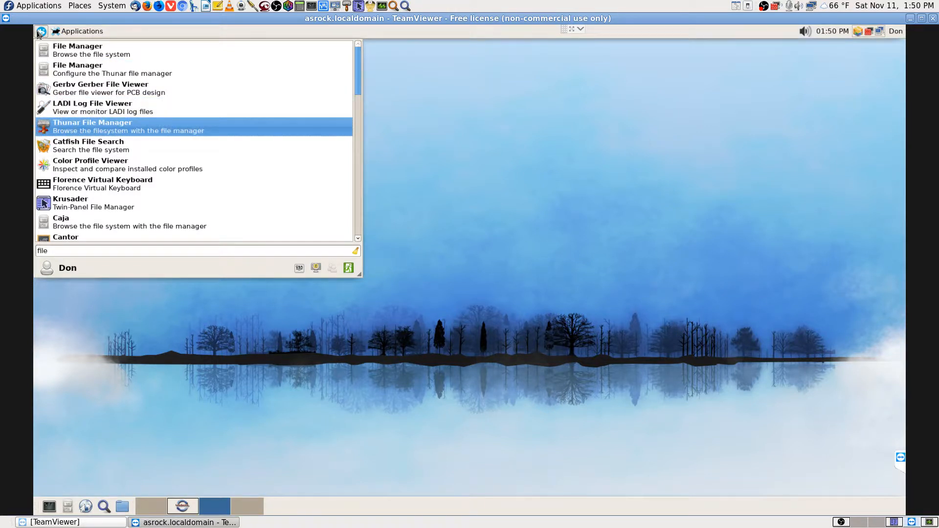
pyautogui.press('Down')
pyautogui.press('Down')
pyautogui.press('Down')
pyautogui.press('Down')
pyautogui.press('Down')
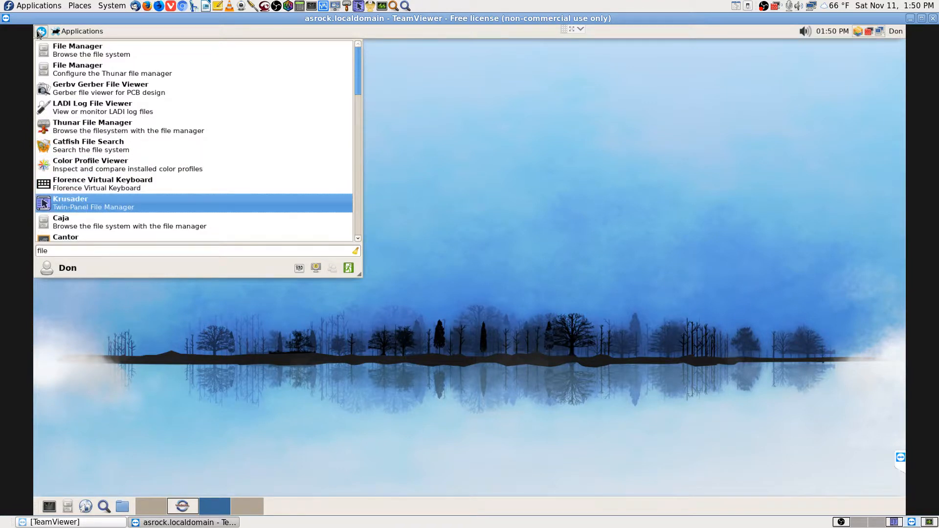
pyautogui.press('Down')
pyautogui.press('Down')
pyautogui.press('Down')
pyautogui.press('Down')
pyautogui.press('Down')
pyautogui.press('Down')
pyautogui.press('Down')
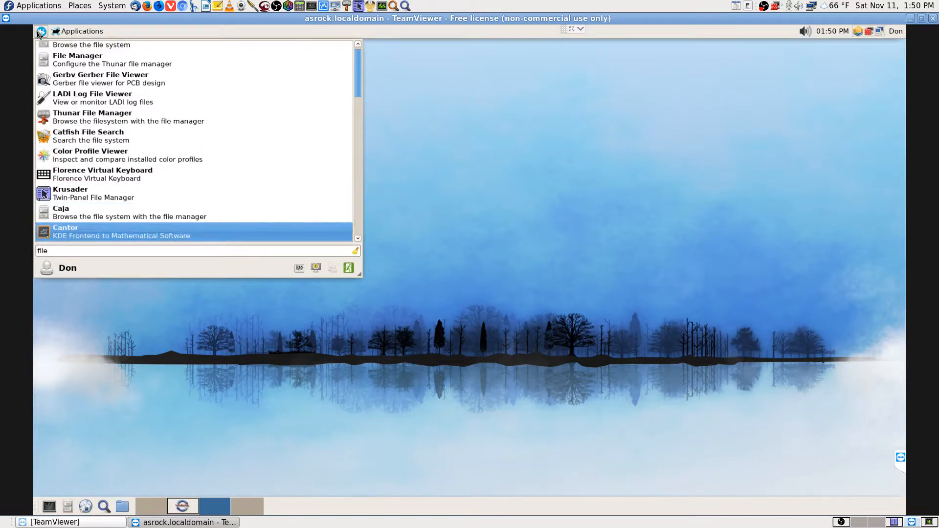
pyautogui.press('Down')
pyautogui.press('Down')
pyautogui.press('Down')
pyautogui.press('Down')
pyautogui.press('Down')
pyautogui.press('Down')
pyautogui.press('Down')
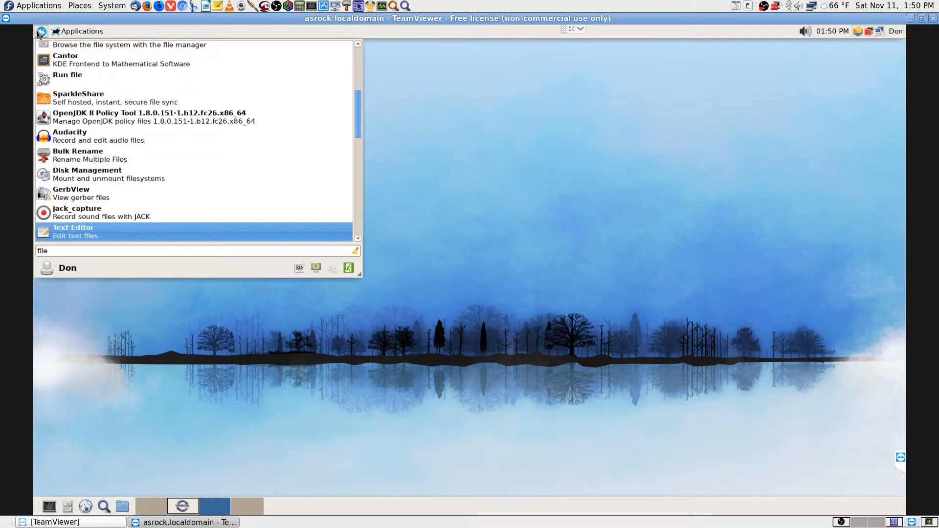
pyautogui.press('Down')
pyautogui.press('Down')
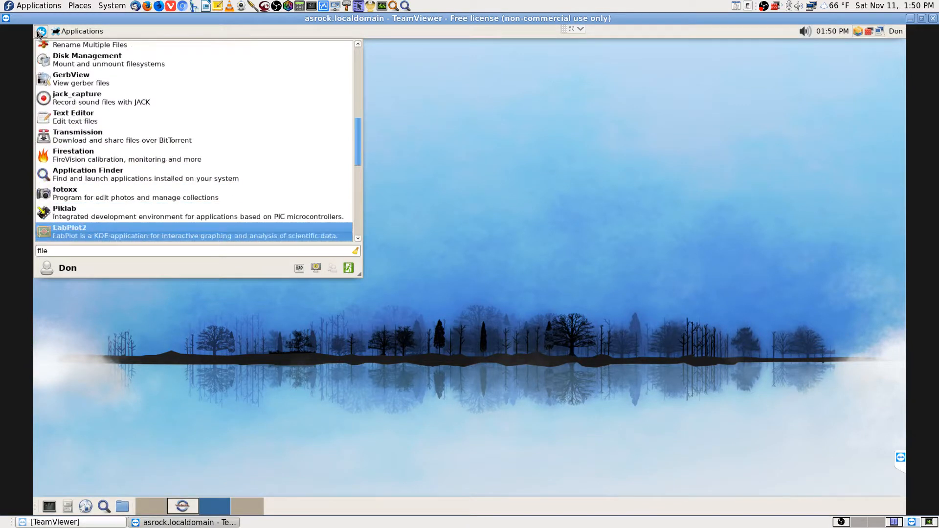
pyautogui.press('Up')
pyautogui.press('Up')
pyautogui.press('Up')
pyautogui.press('Up')
pyautogui.press('Up')
pyautogui.press('Up')
pyautogui.press('Up')
pyautogui.press('Up')
pyautogui.press('Up')
pyautogui.press('Up')
pyautogui.press('Up')
pyautogui.press('Up')
pyautogui.press('Up')
pyautogui.press('Up')
pyautogui.press('Up')
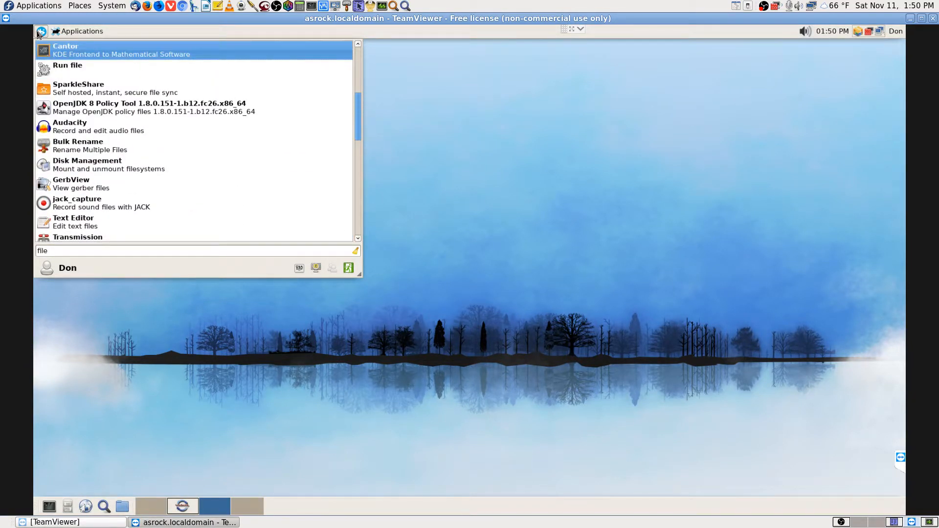
pyautogui.press('Down')
pyautogui.press('Down')
pyautogui.press('Down')
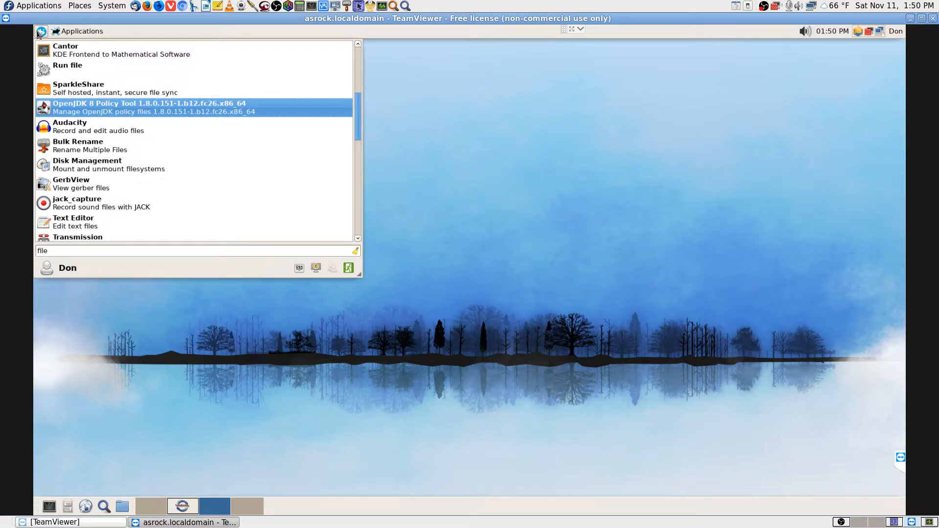
pyautogui.press('Up')
pyautogui.press('Up')
pyautogui.press('Up')
pyautogui.press('Up')
pyautogui.press('Up')
pyautogui.press('Up')
pyautogui.press('Up')
pyautogui.press('Up')
pyautogui.press('Up')
pyautogui.press('Up')
pyautogui.press('Up')
pyautogui.press('Up')
pyautogui.press('Up')
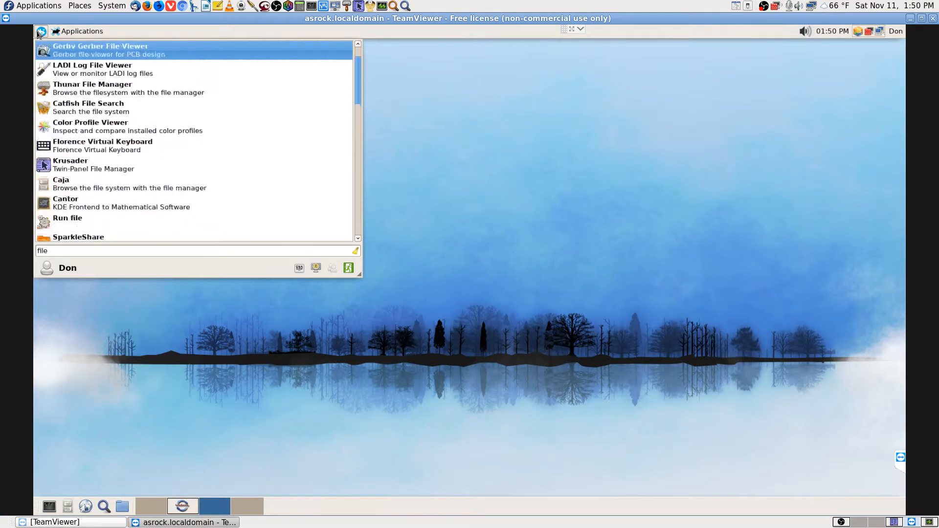
pyautogui.press('Down')
pyautogui.press('Down')
pyautogui.press('Down')
pyautogui.press('Down')
pyautogui.press('Down')
pyautogui.press('Down')
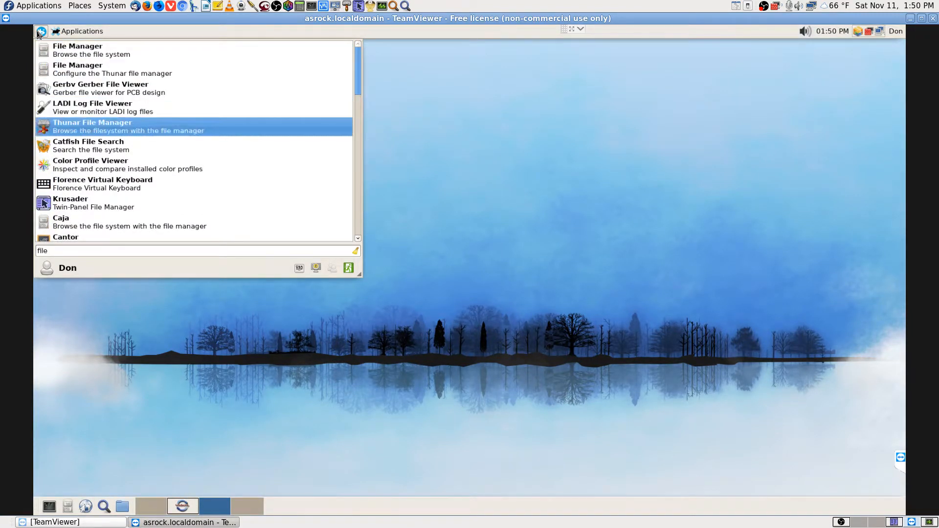
pyautogui.press('Down')
pyautogui.press('Down')
pyautogui.press('Down')
pyautogui.press('Down')
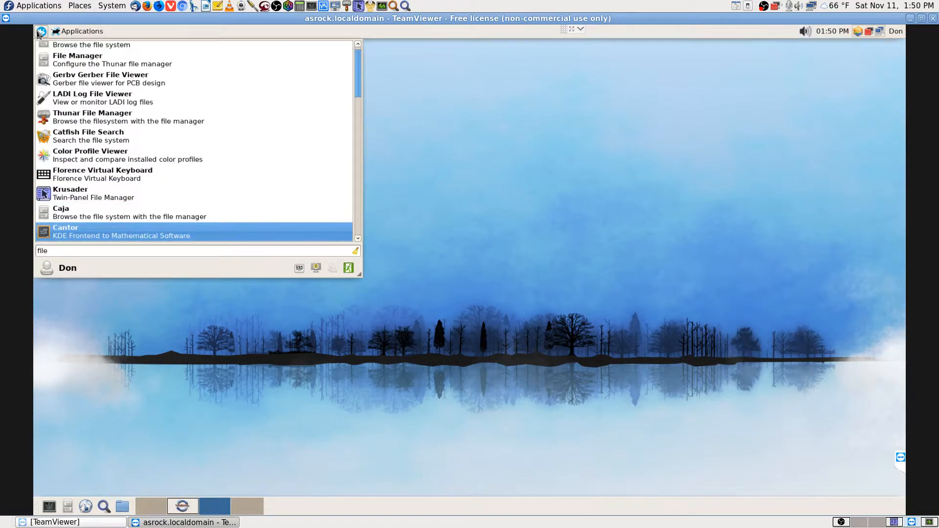
pyautogui.press('Up')
pyautogui.press('Return')
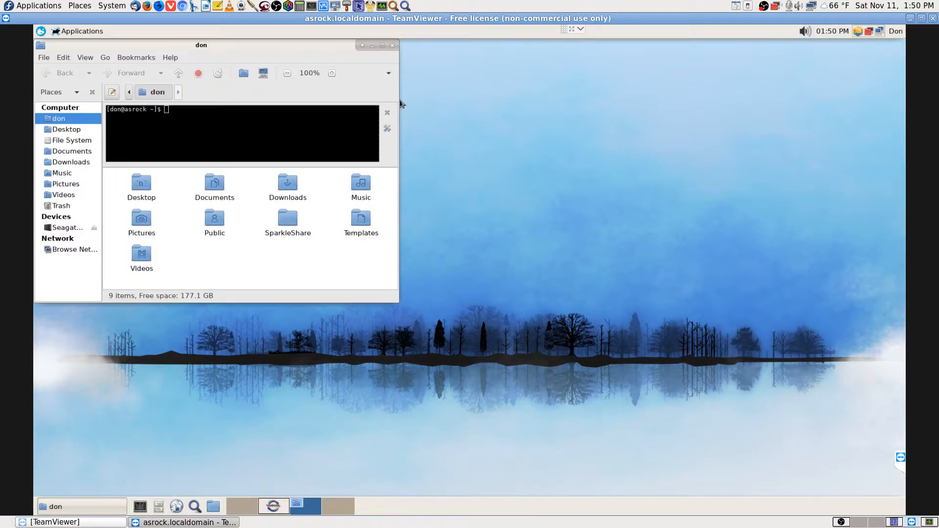
pyautogui.click(384, 45)
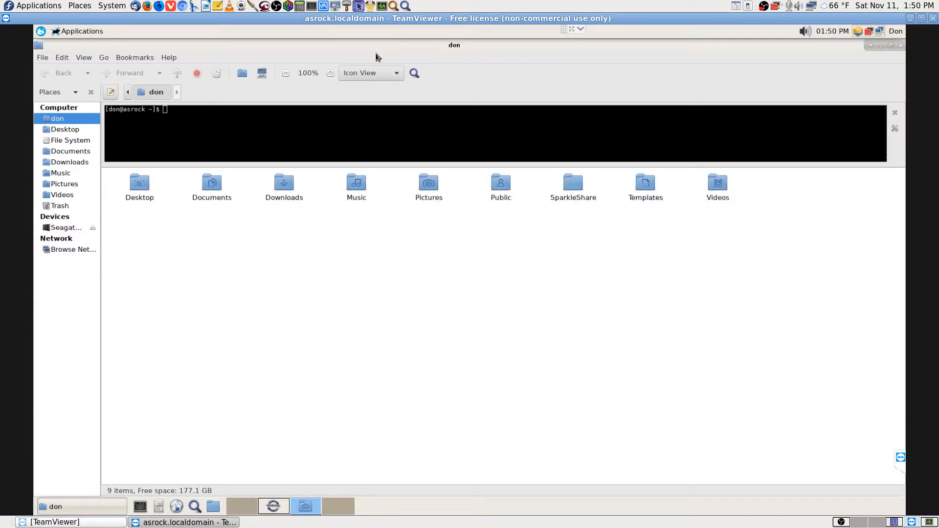
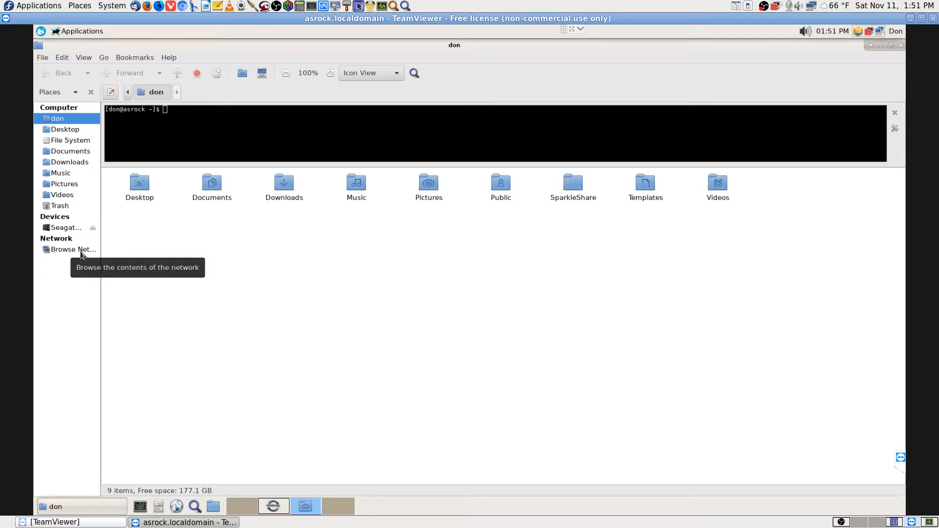
# Browse Caja's Network location, then close the Caja window
pyautogui.click(104, 58)
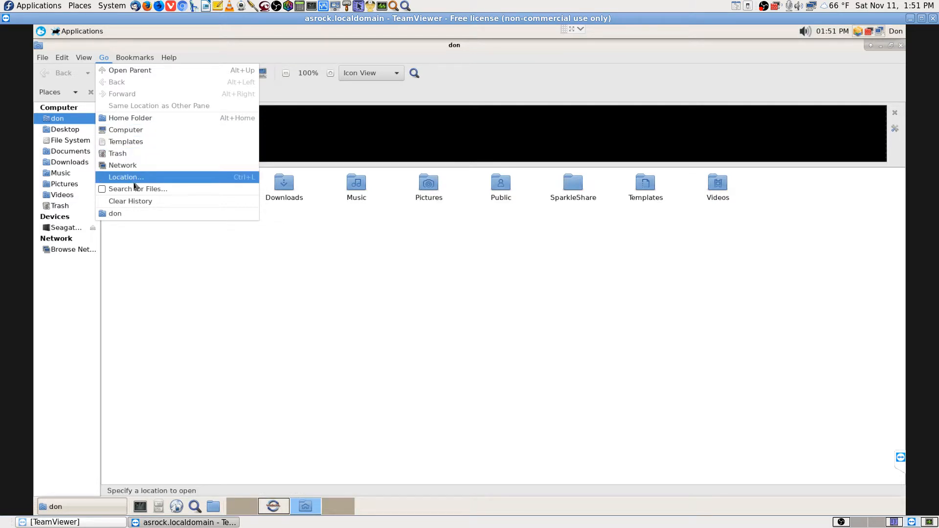
pyautogui.click(128, 178)
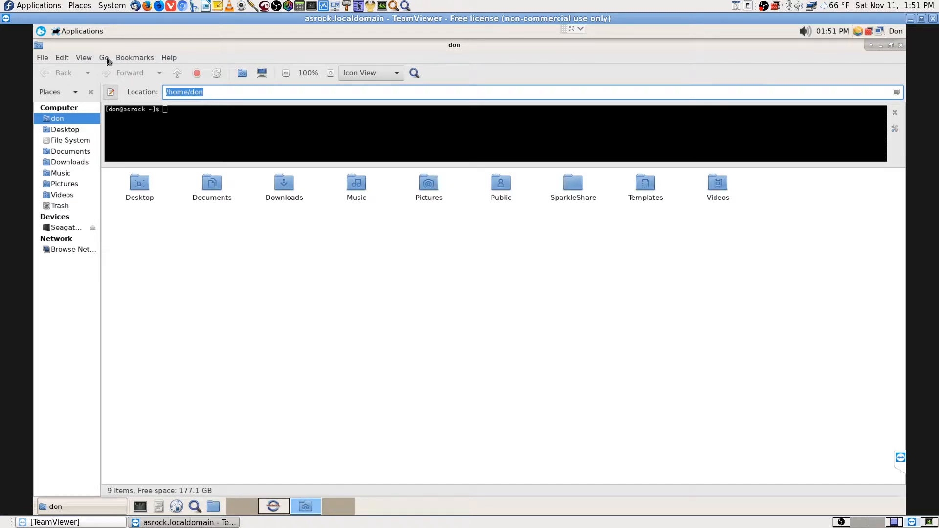
pyautogui.click(107, 58)
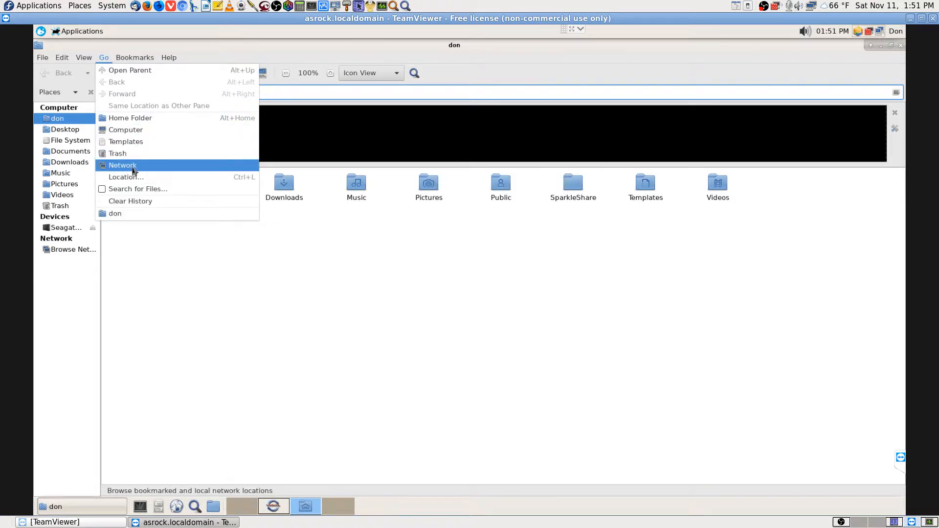
pyautogui.click(133, 166)
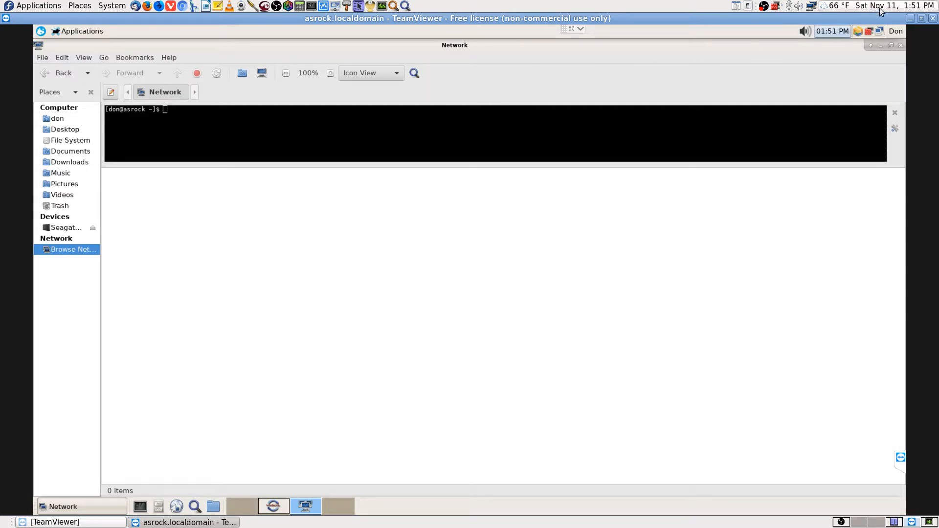
pyautogui.click(901, 45)
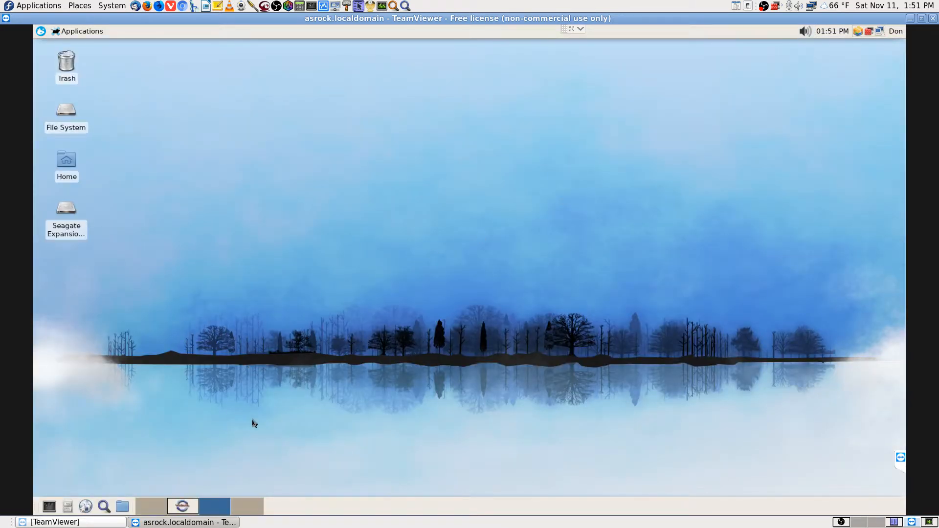
# Search 'file' in the Whisker menu and launch Thunar File Manager
pyautogui.click(41, 32)
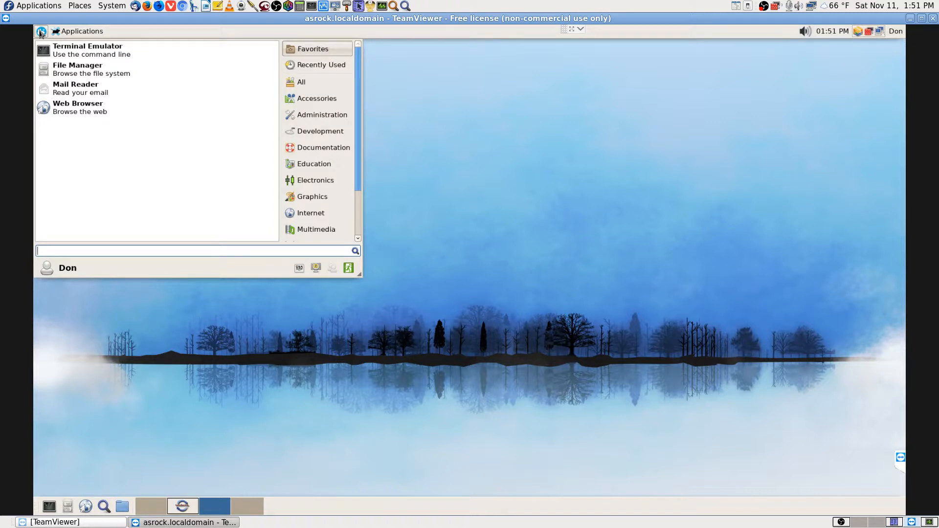
pyautogui.write('file')
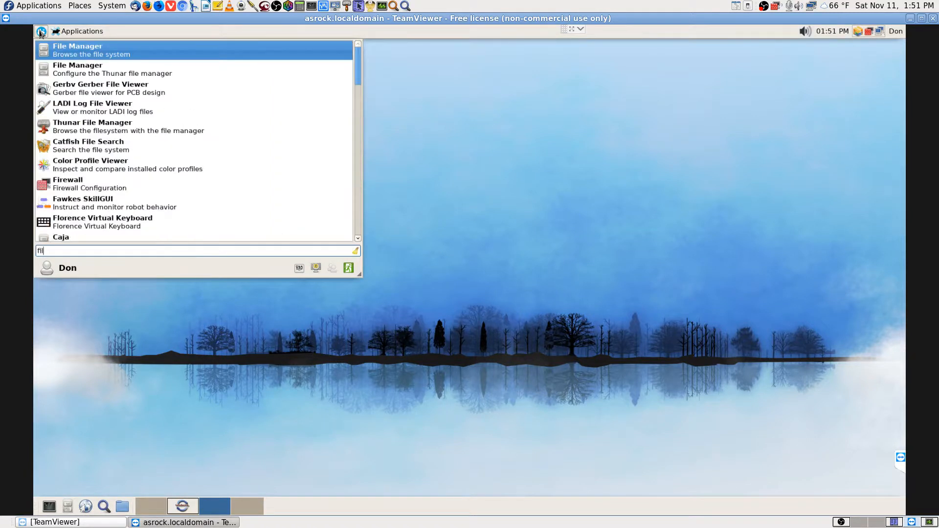
pyautogui.press('Down')
pyautogui.press('Down')
pyautogui.press('Down')
pyautogui.press('Down')
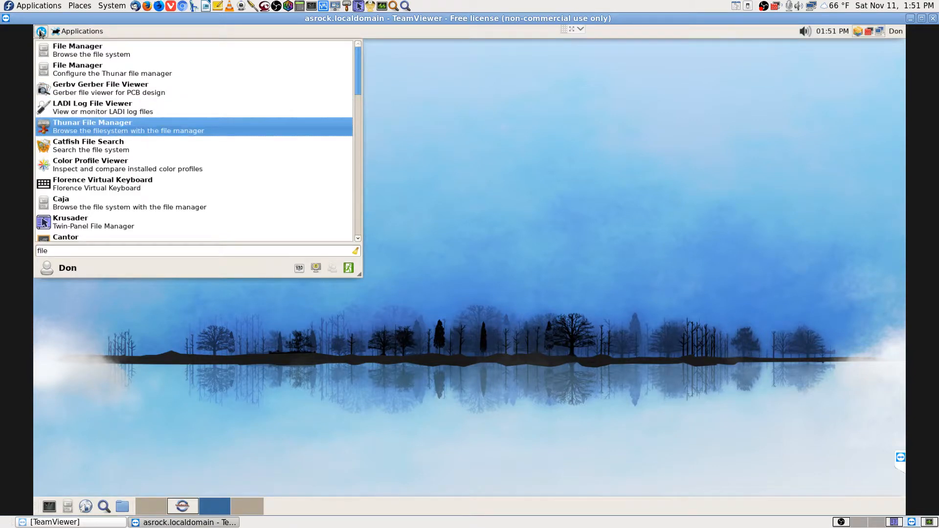
pyautogui.press('Return')
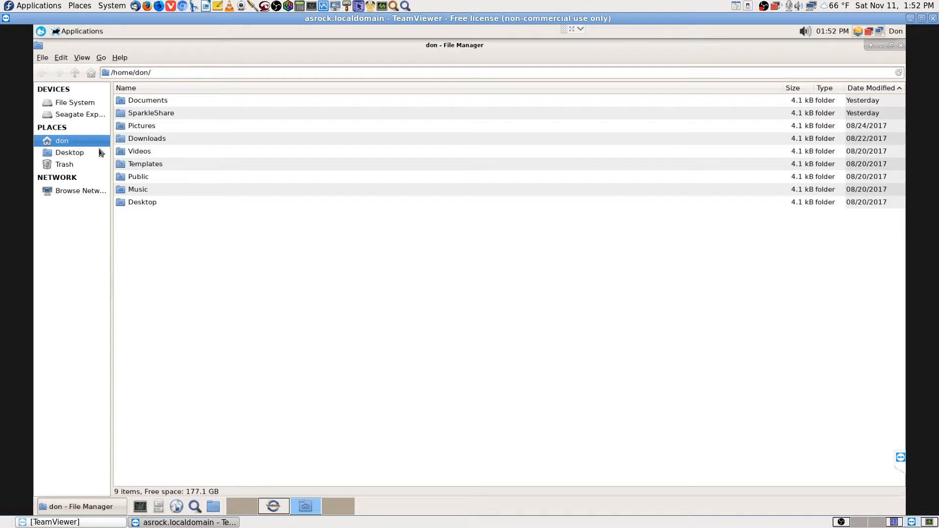
pyautogui.click(58, 192)
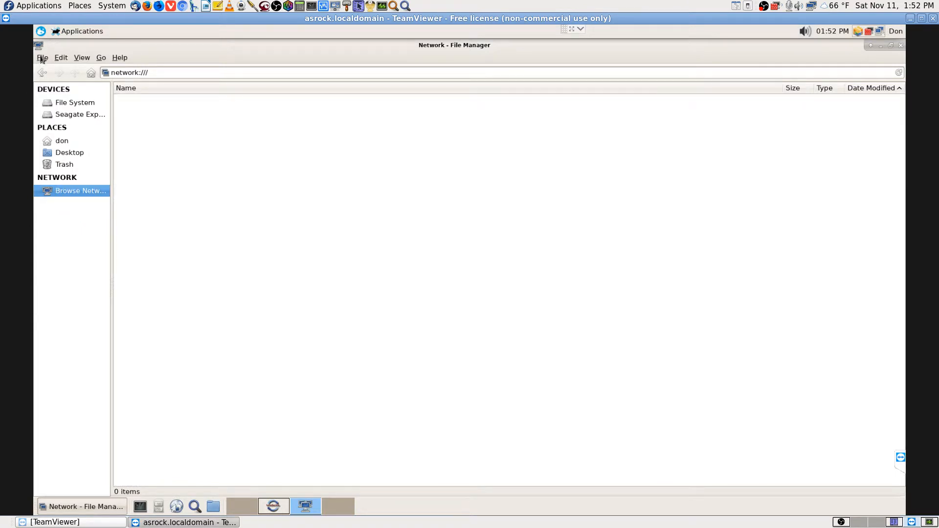
pyautogui.click(901, 46)
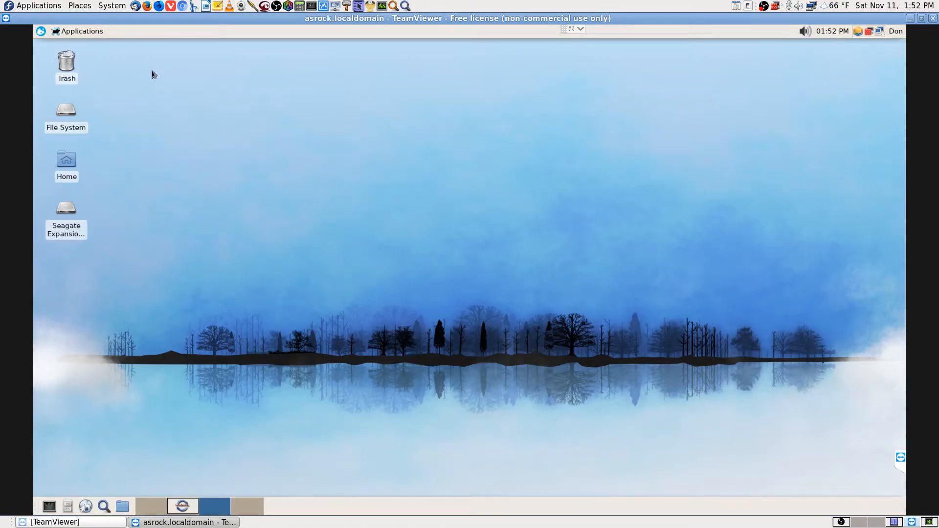
pyautogui.click(83, 6)
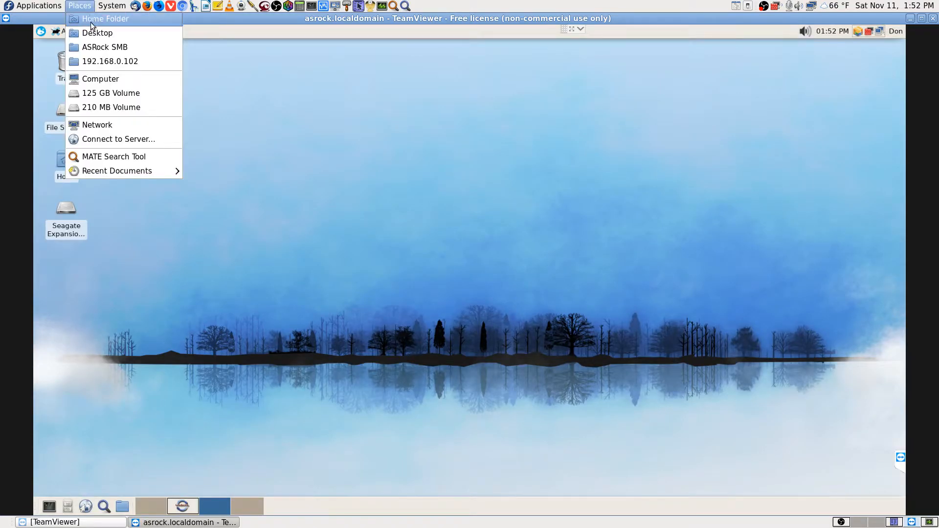
pyautogui.moveTo(116, 171)
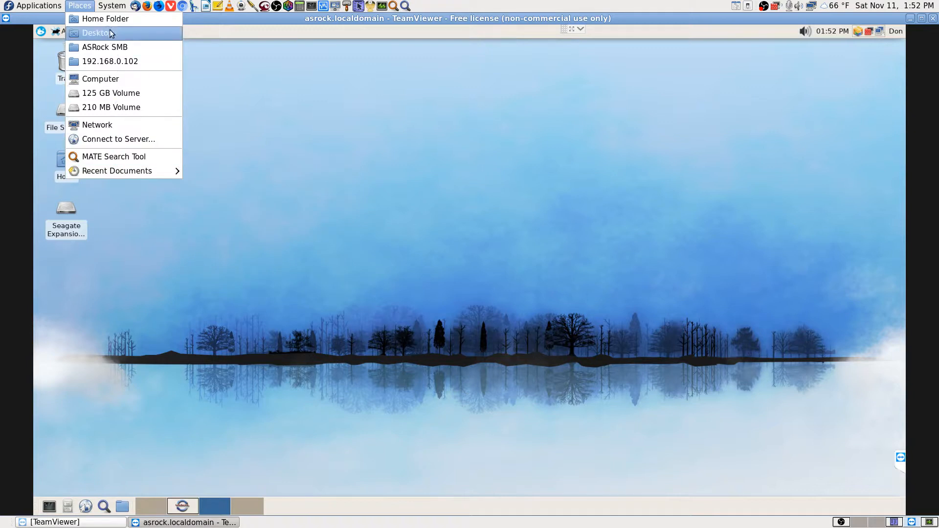
pyautogui.click(88, 7)
pyautogui.click(89, 8)
pyautogui.click(328, 172)
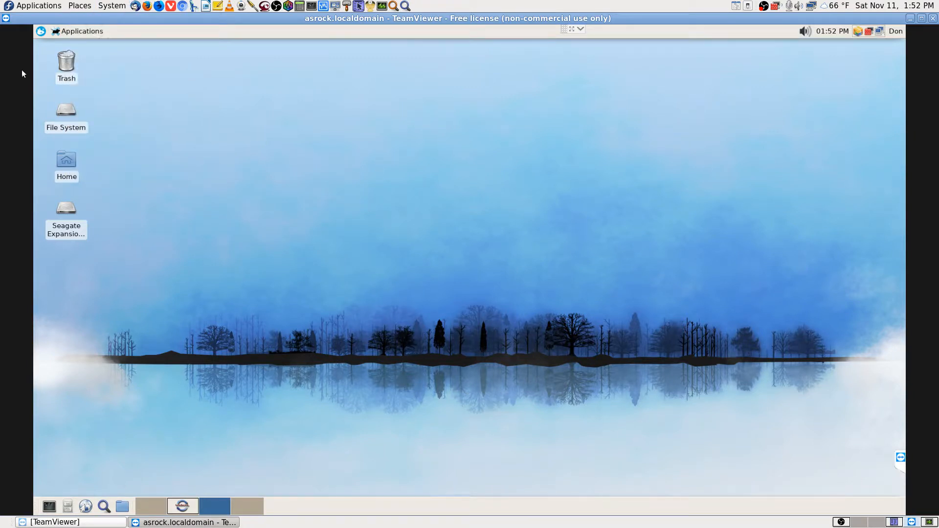
pyautogui.click(41, 31)
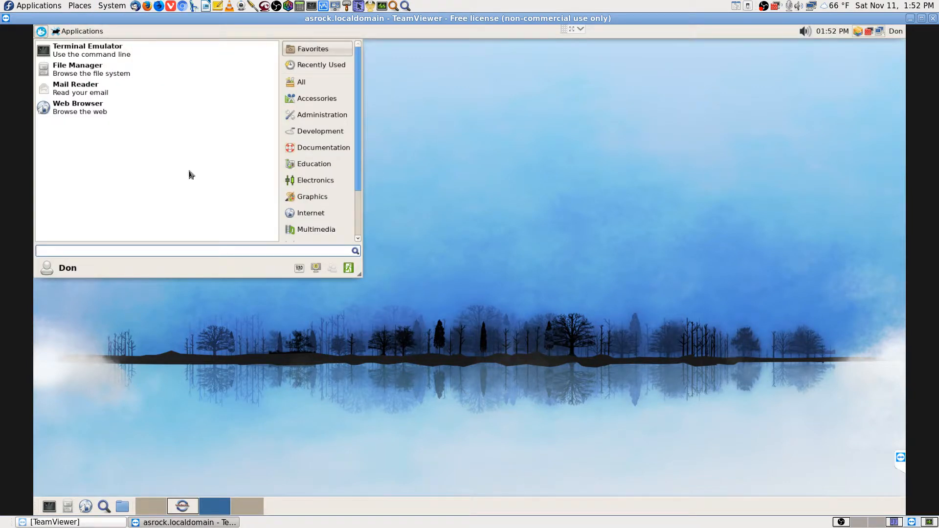
pyautogui.click(440, 228)
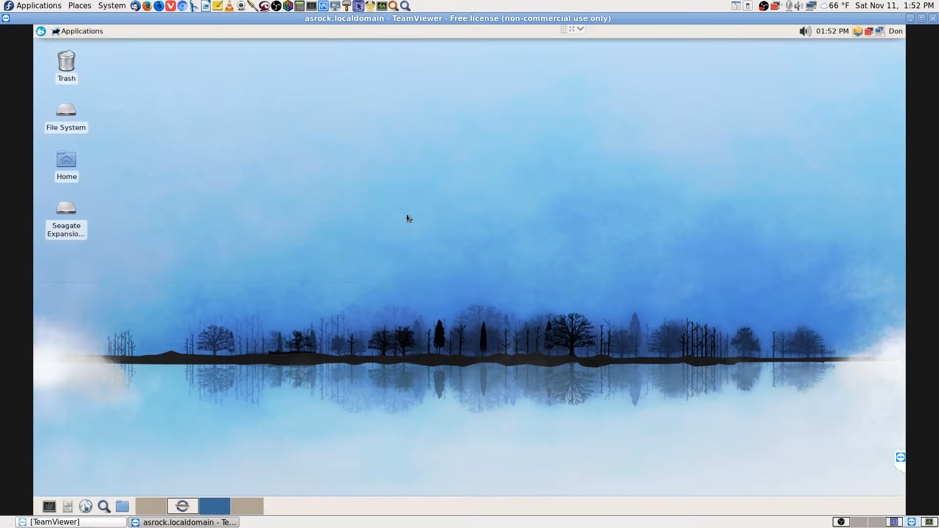
pyautogui.click(80, 32)
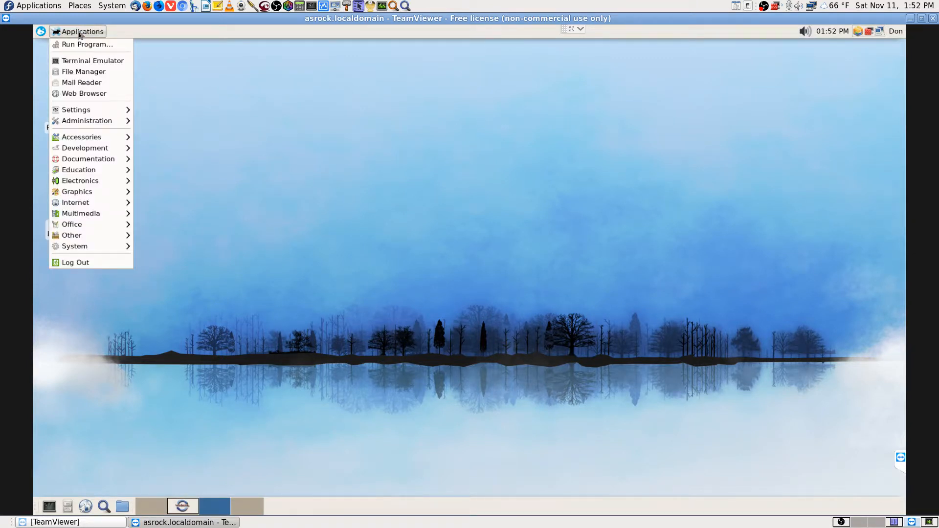
pyautogui.moveTo(96, 173)
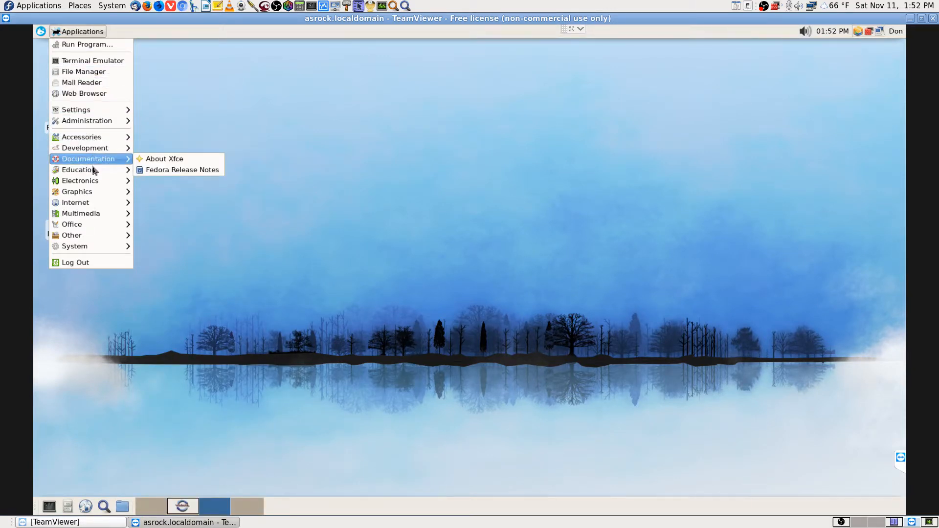
pyautogui.moveTo(89, 208)
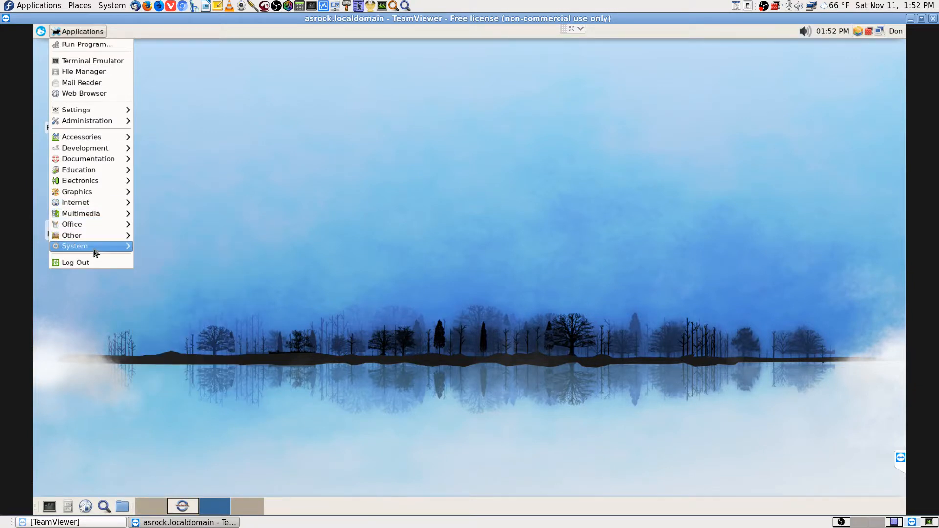
pyautogui.moveTo(98, 251)
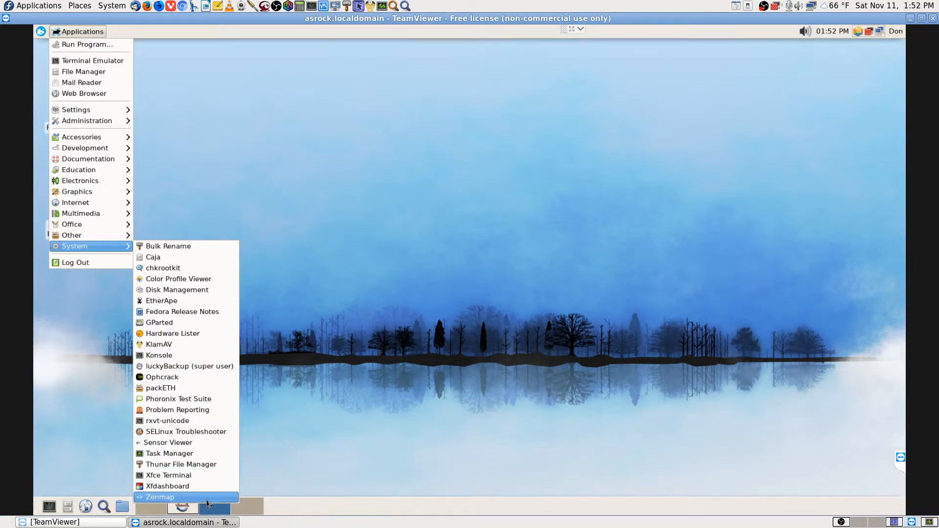
pyautogui.click(210, 465)
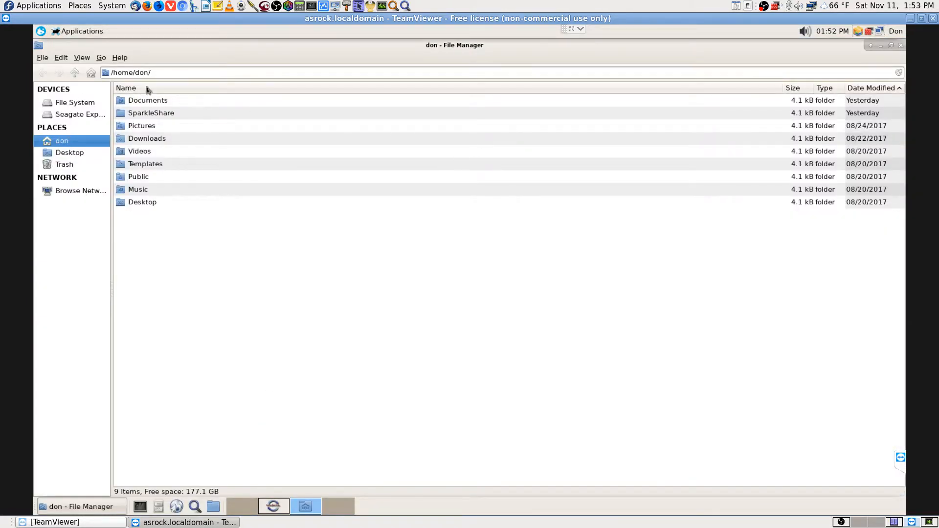
# Open the location sftp://192.168.0.108 in Thunar's address bar
pyautogui.click(102, 58)
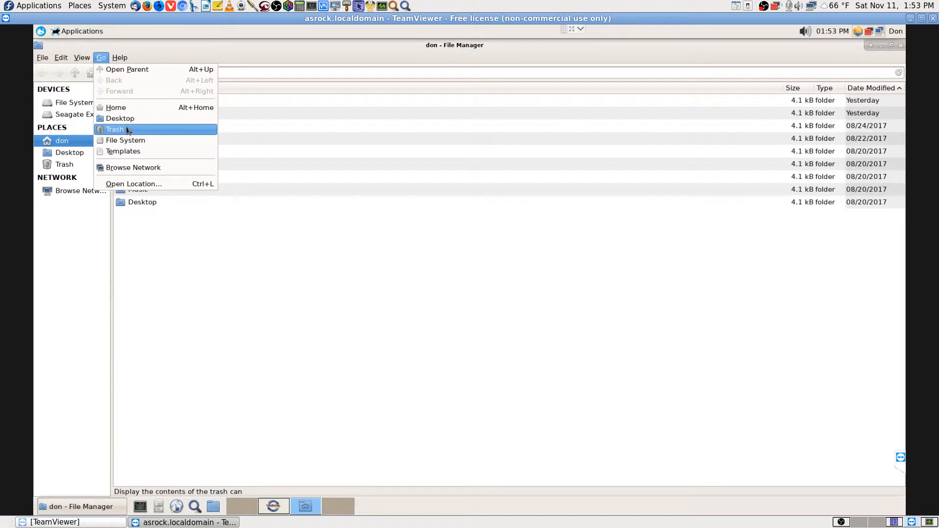
pyautogui.click(137, 183)
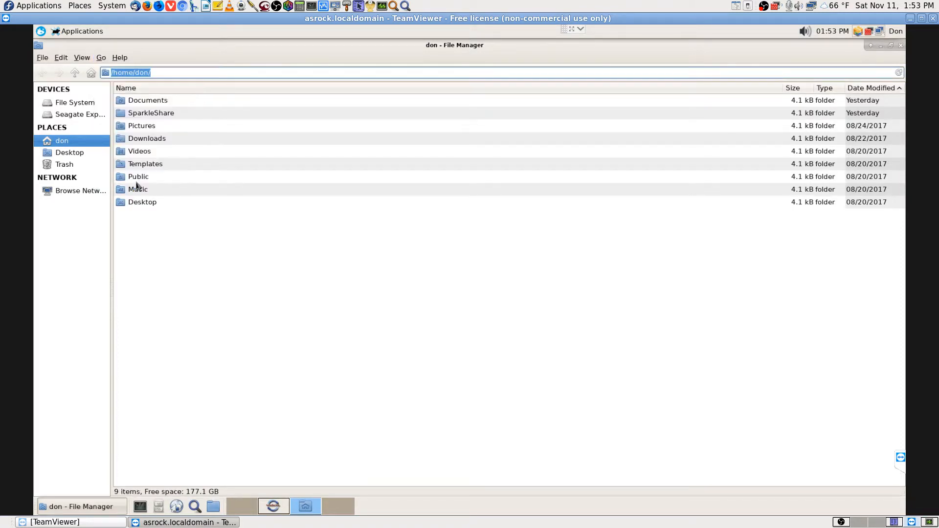
pyautogui.click(43, 58)
pyautogui.click(209, 43)
pyautogui.click(218, 75)
pyautogui.hotkey('ctrl', 'a')
pyautogui.write('192.168.0.108')
pyautogui.press('Left')
pyautogui.press('Left')
pyautogui.press('Left')
pyautogui.press('Left')
pyautogui.press('Left')
pyautogui.press('Left')
pyautogui.press('Left')
pyautogui.press('Left')
pyautogui.press('Left')
pyautogui.press('Left')
pyautogui.press('Left')
pyautogui.press('Left')
pyautogui.write('sftp://')
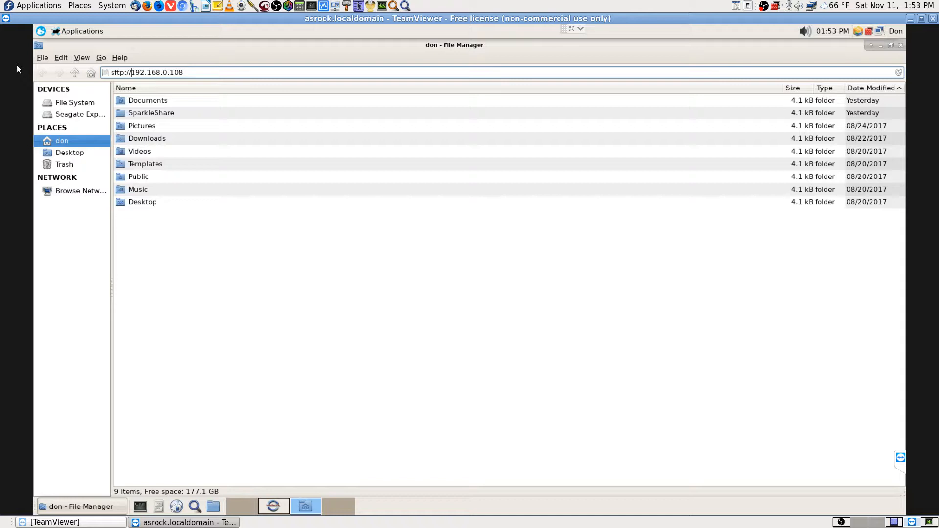
pyautogui.press('Return')
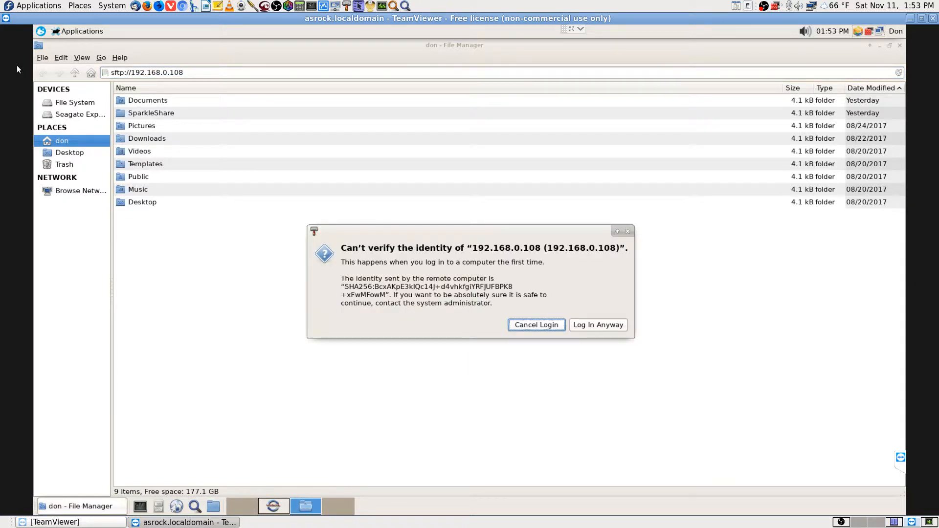
# Accept the unverified host and log in with the remote username and password
pyautogui.press('Tab')
pyautogui.press('Return')
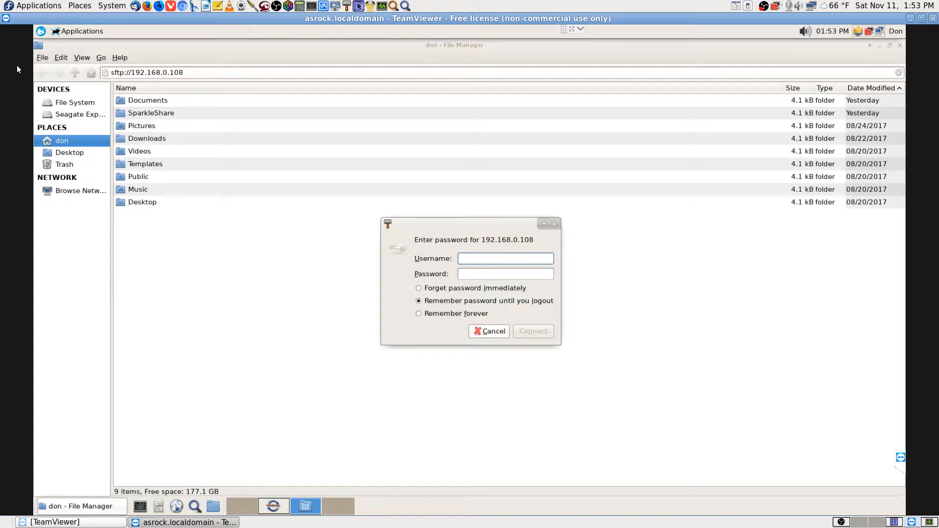
pyautogui.write('theda')
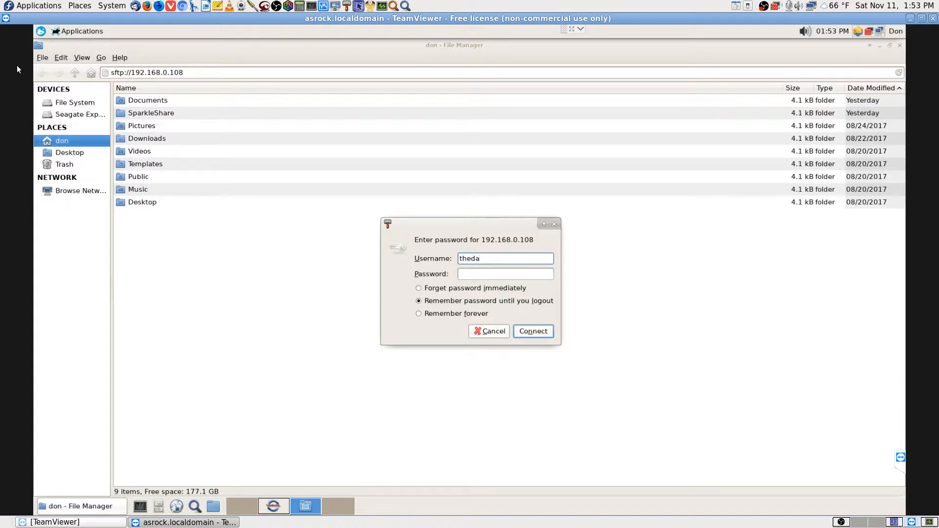
pyautogui.press('Tab')
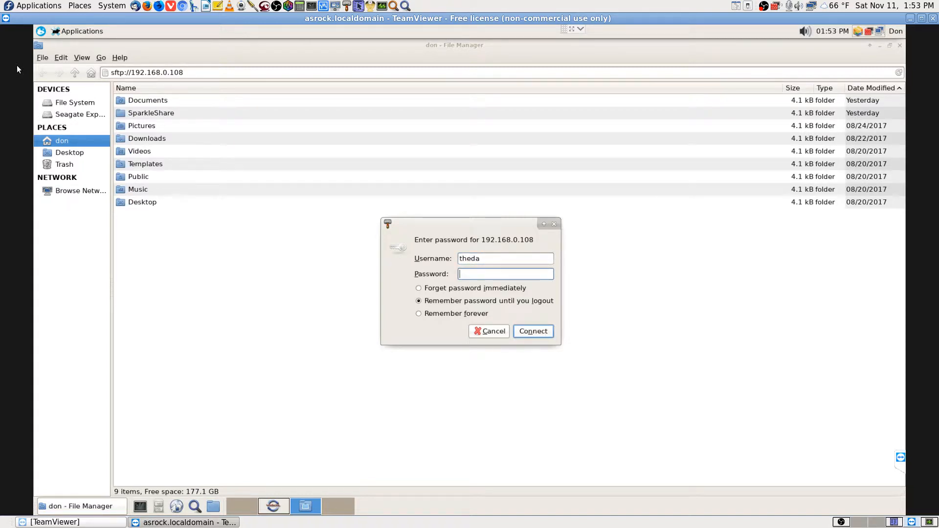
pyautogui.write('*****')
pyautogui.press('Return')
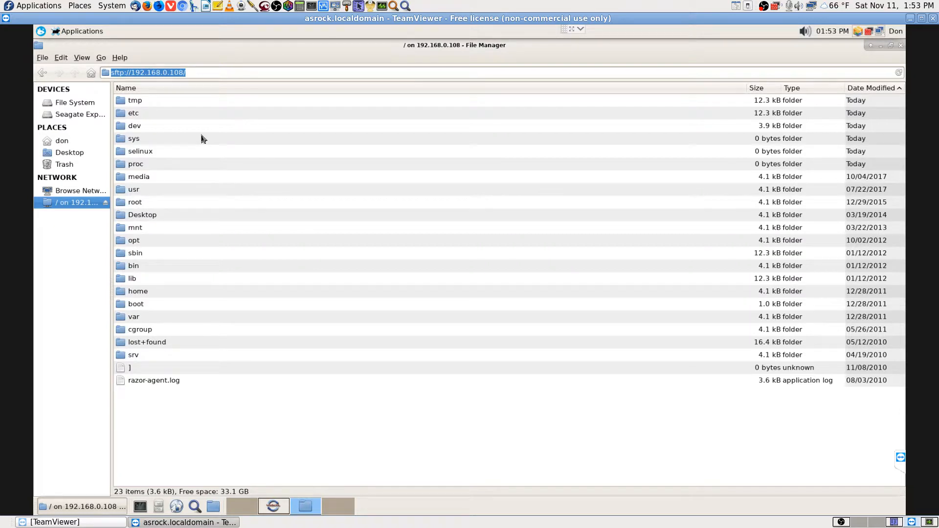
pyautogui.rightClick(183, 73)
# Copy the remote sftp address and open the new task's source folder chooser
pyautogui.click(214, 91)
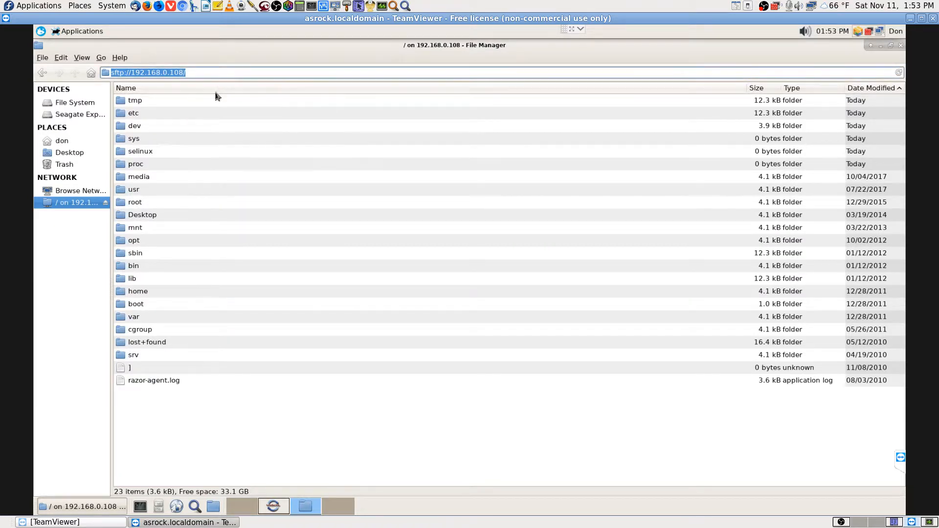
pyautogui.click(277, 508)
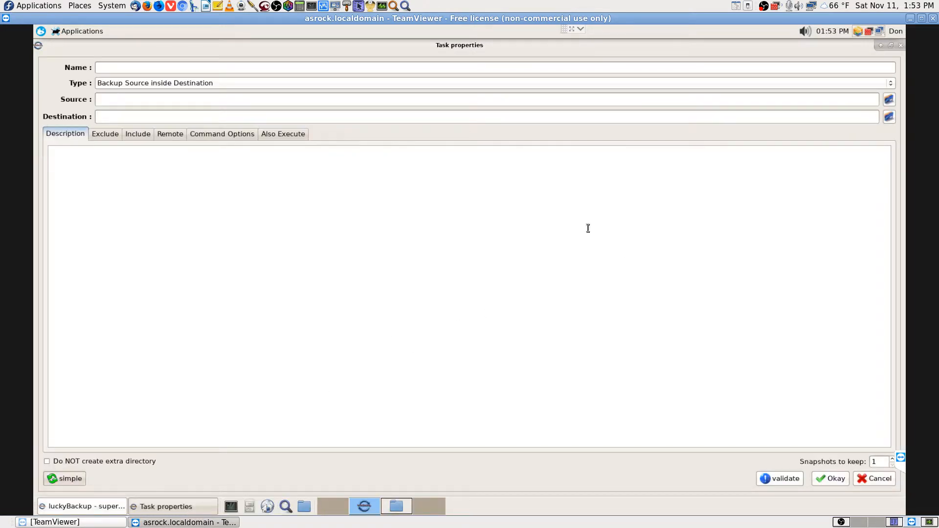
pyautogui.click(889, 100)
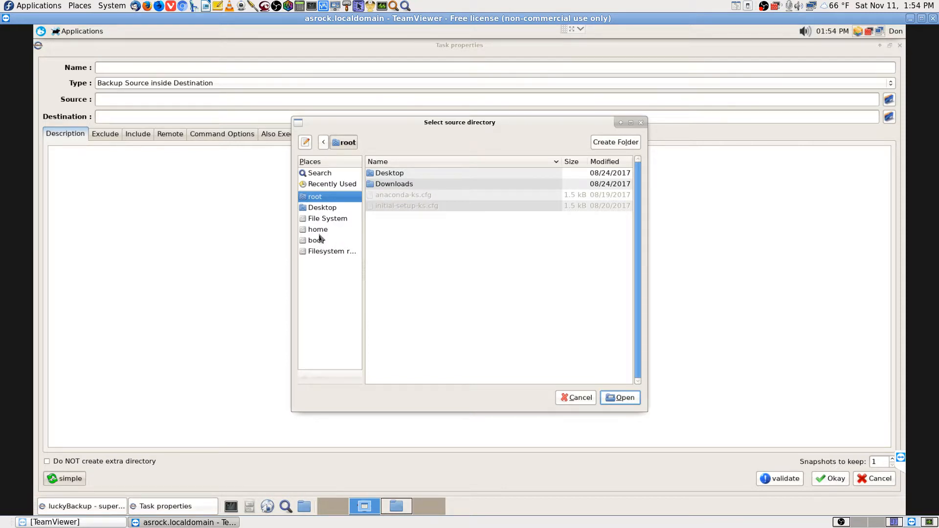
# Try locating sftp://192.168.0.108/ in the chooser, cancel, then review the Exclude and Include settings
pyautogui.click(330, 188)
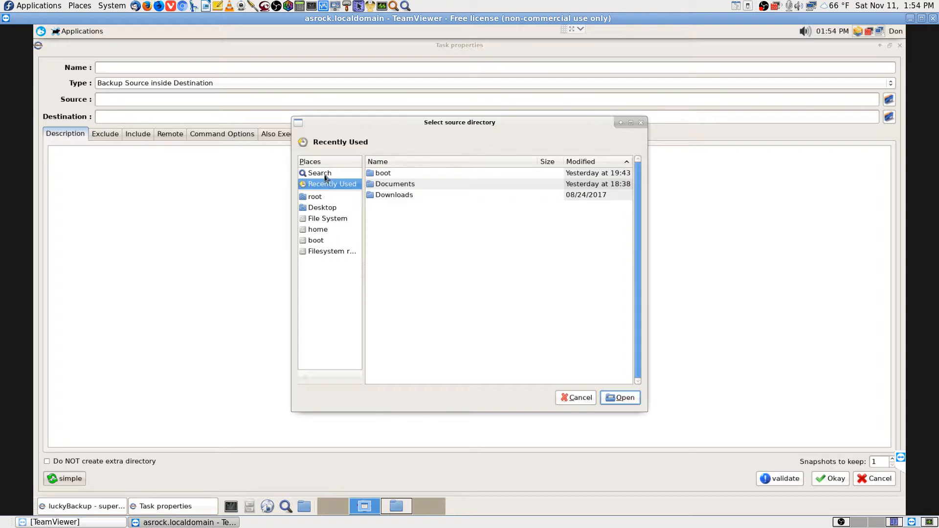
pyautogui.click(325, 174)
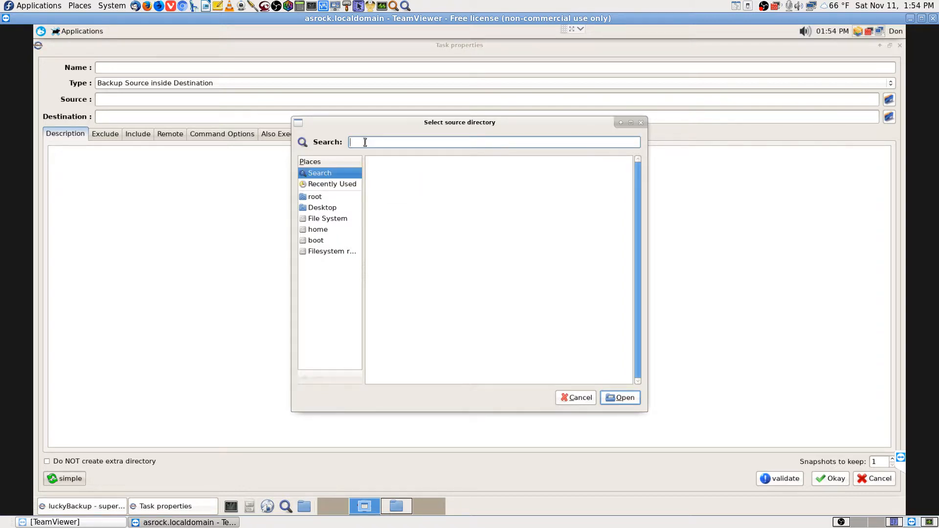
pyautogui.write('sftp://192.168.0.108/')
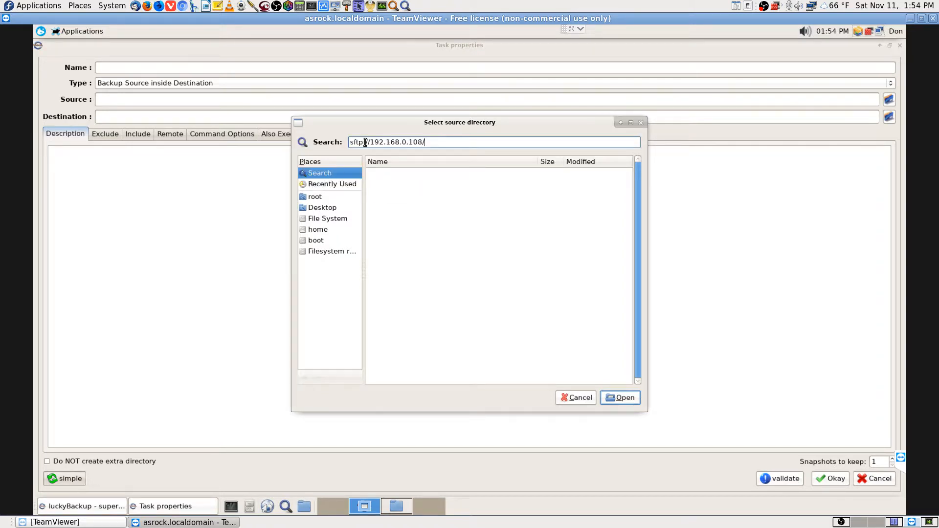
pyautogui.click(630, 400)
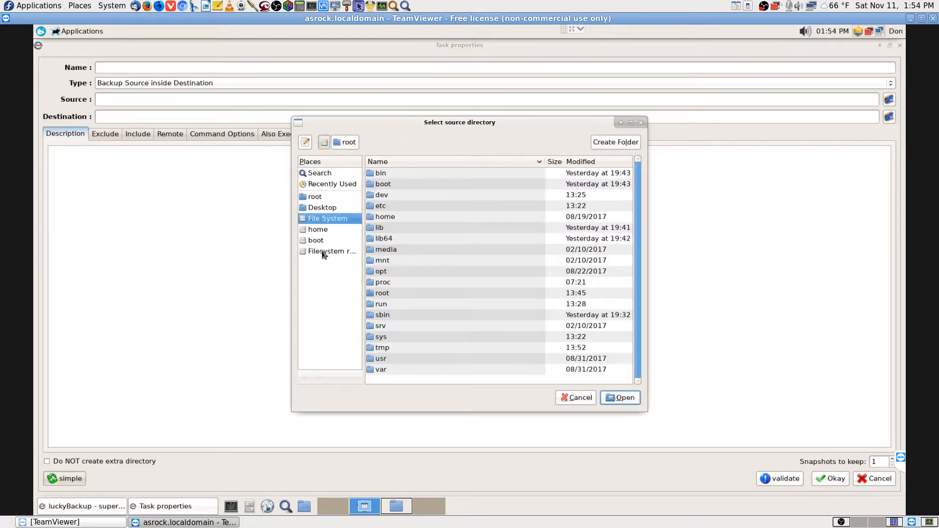
pyautogui.click(572, 395)
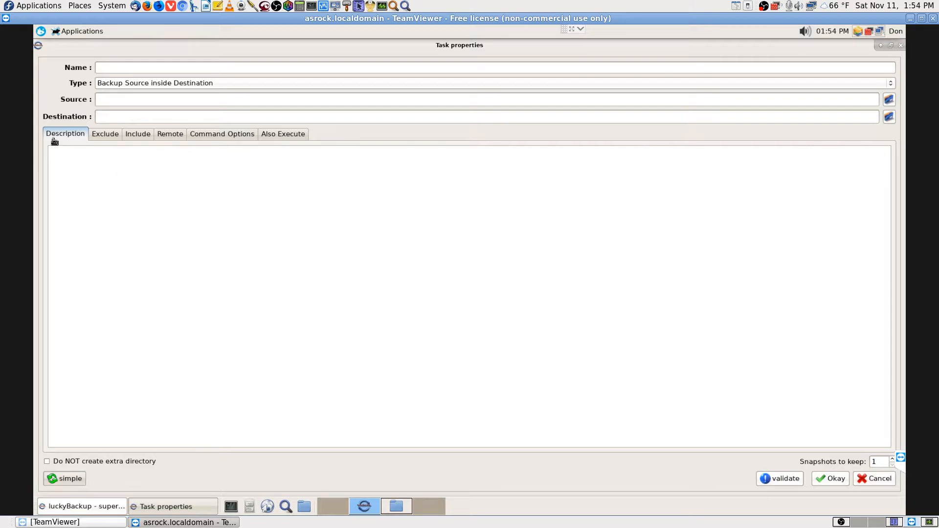
pyautogui.click(106, 137)
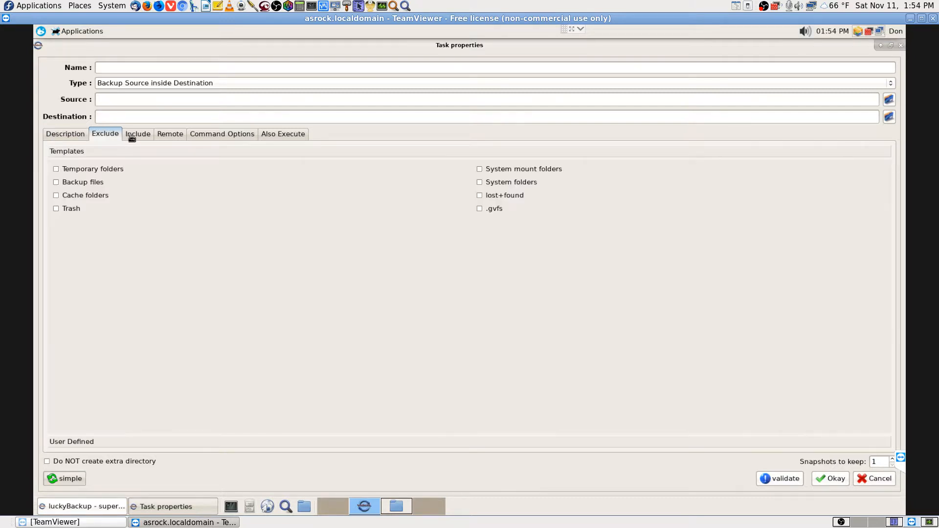
pyautogui.click(133, 138)
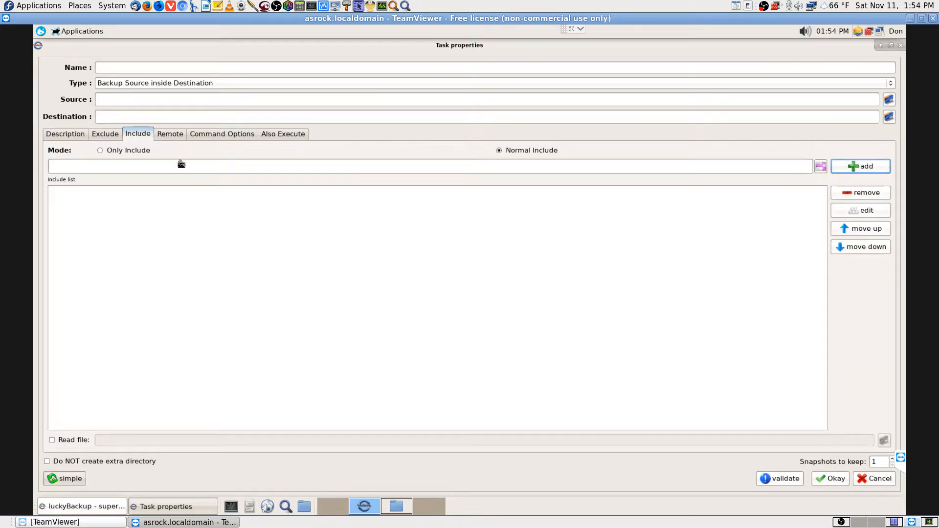
# Enable a remote host with the remote username and host address 192.168.0.108
pyautogui.click(175, 136)
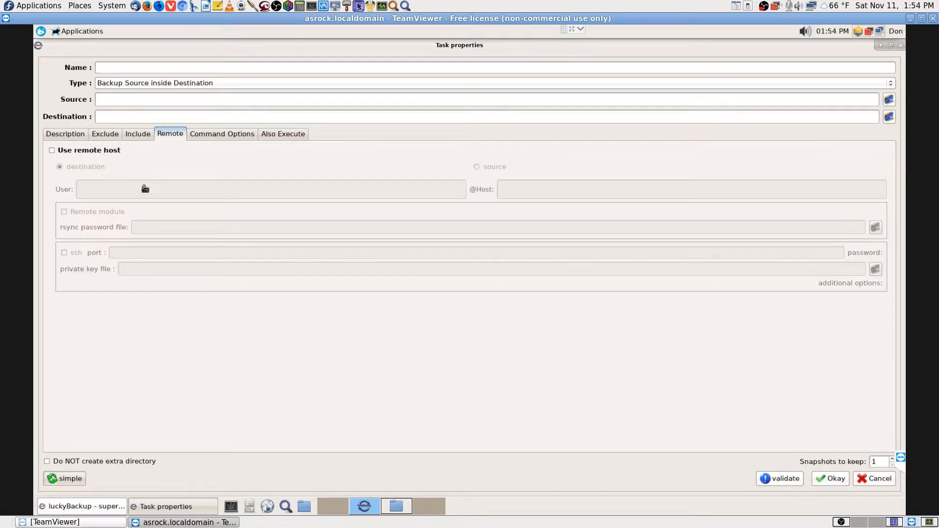
pyautogui.click(51, 150)
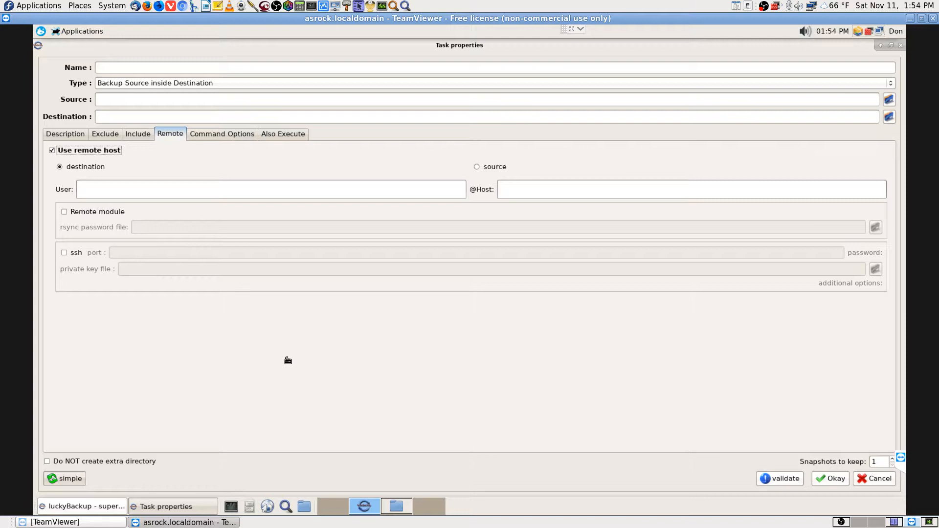
pyautogui.click(132, 186)
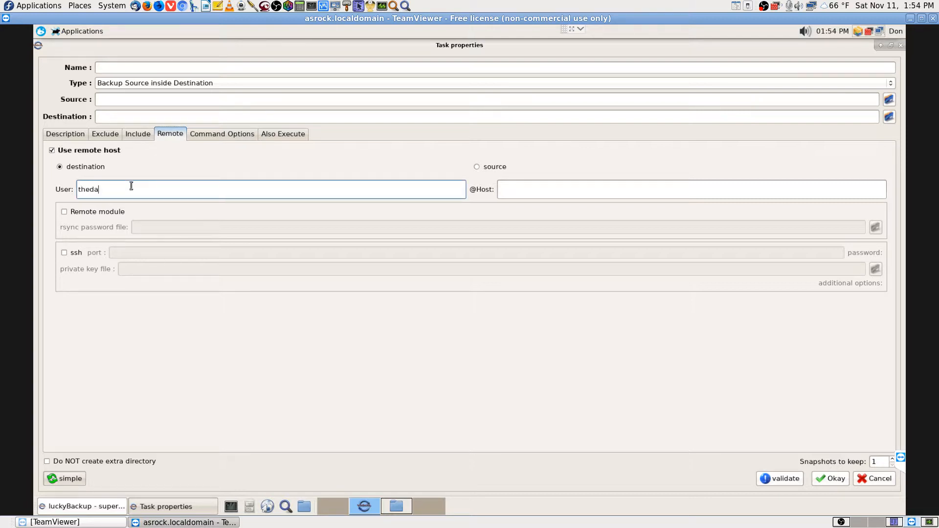
pyautogui.write('theda')
pyautogui.click(554, 190)
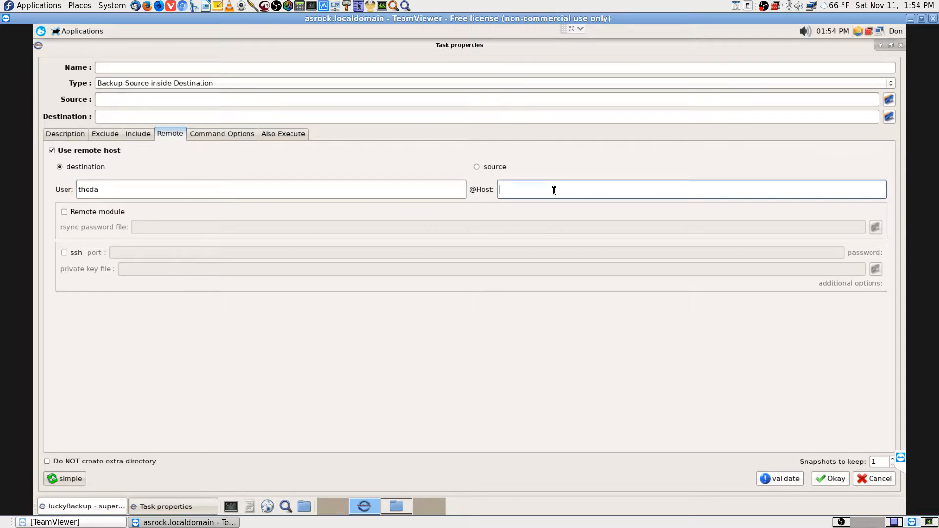
pyautogui.hotkey('ctrl', 'v')
pyautogui.press('Home')
pyautogui.press('Delete')
pyautogui.press('Delete')
pyautogui.press('Delete')
pyautogui.press('Delete')
pyautogui.press('Delete')
pyautogui.press('Delete')
pyautogui.press('Delete')
pyautogui.press('Delete')
pyautogui.write('1')
pyautogui.click(744, 404)
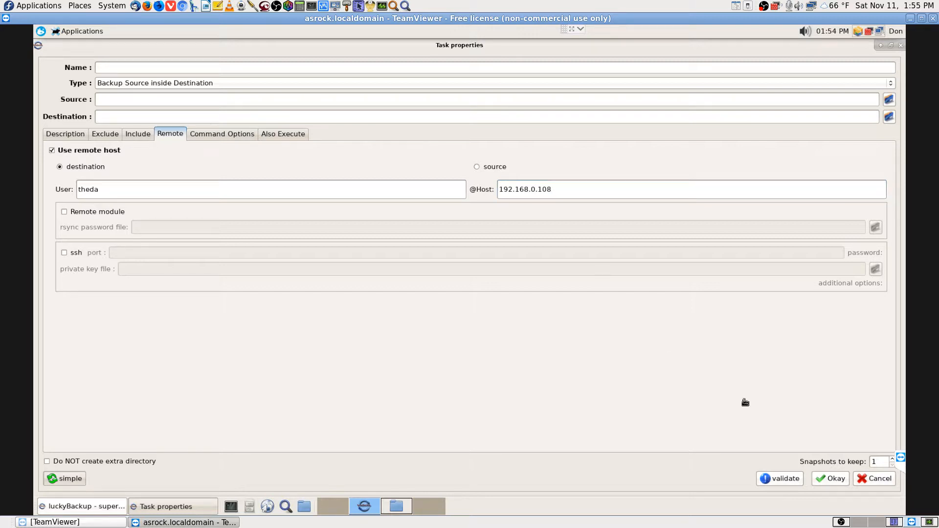
# Make the remote host the backup source, enable ssh, and start filling the port
pyautogui.click(475, 167)
pyautogui.click(64, 252)
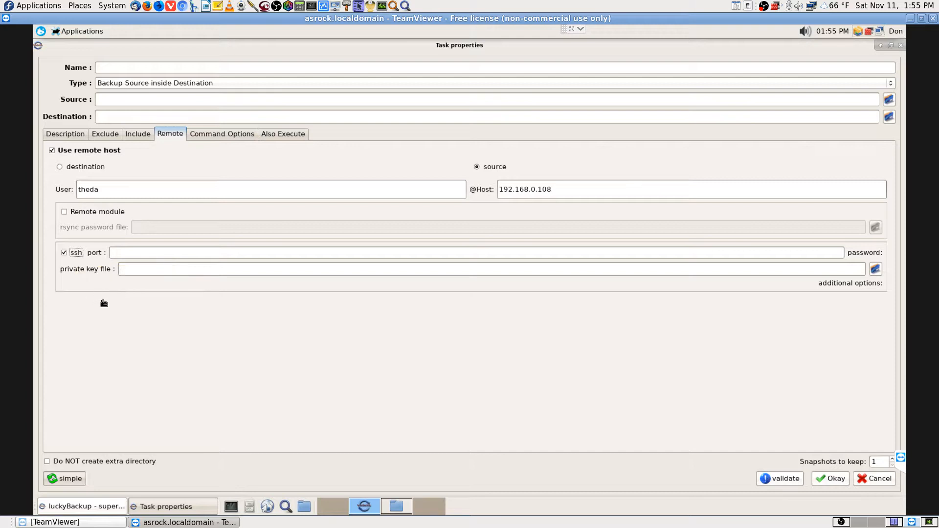
pyautogui.click(133, 252)
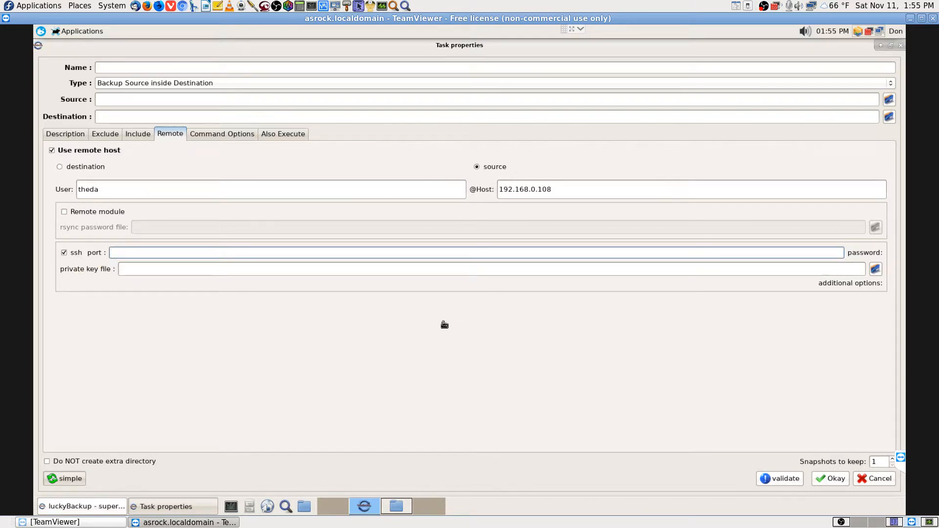
pyautogui.write('d')
# Switch to OBS and select the Cam 2 Stream scene
pyautogui.click(840, 522)
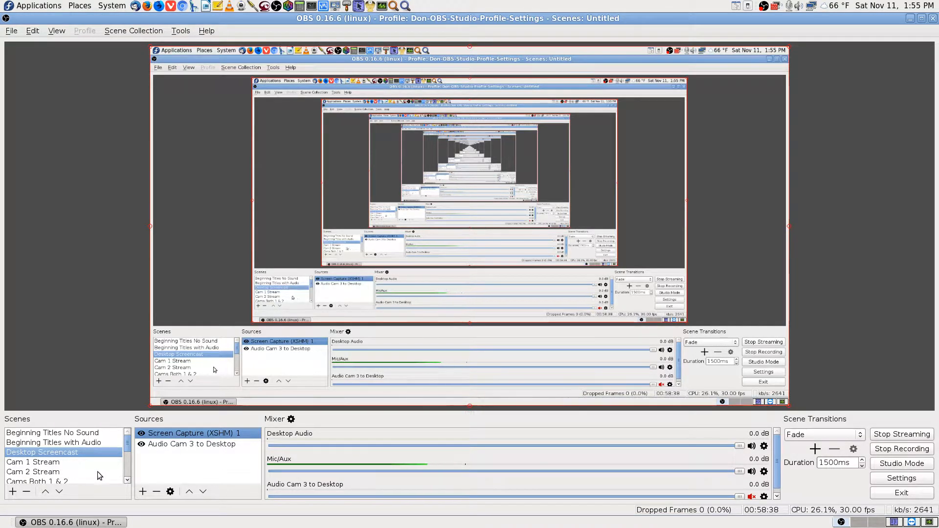
pyautogui.click(69, 472)
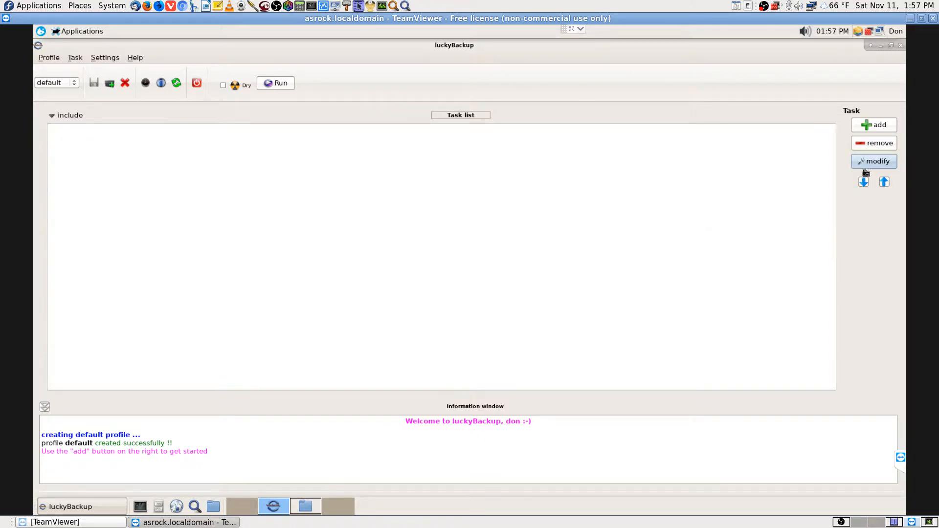
# Add a new task and enlarge and reposition its properties dialog
pyautogui.click(870, 125)
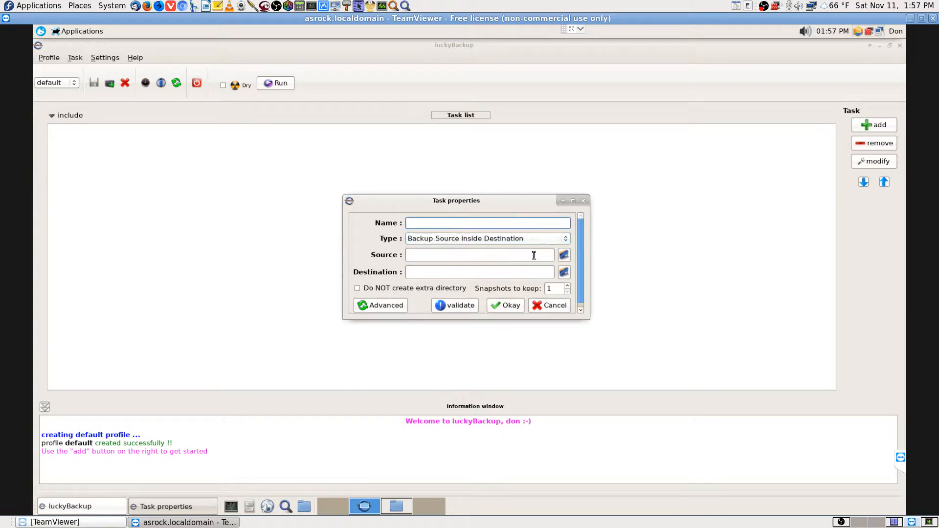
pyautogui.click(573, 201)
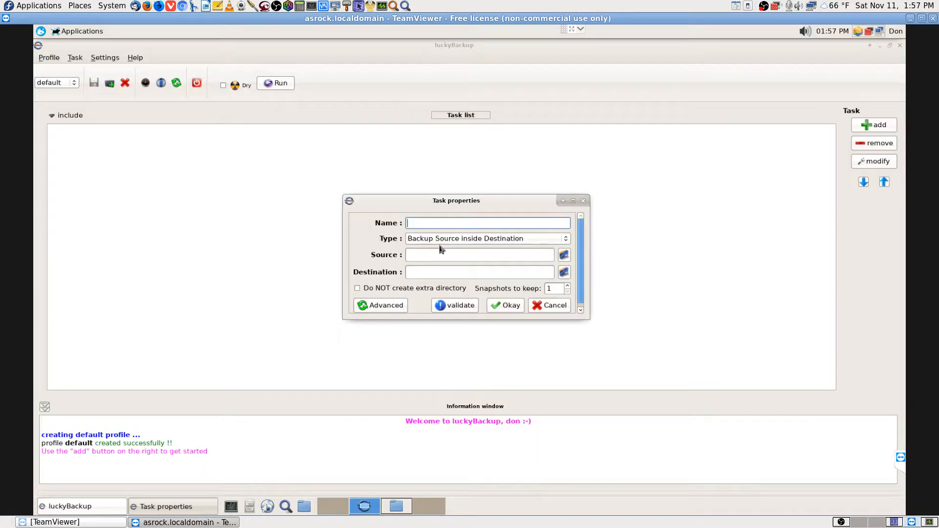
pyautogui.click(891, 45)
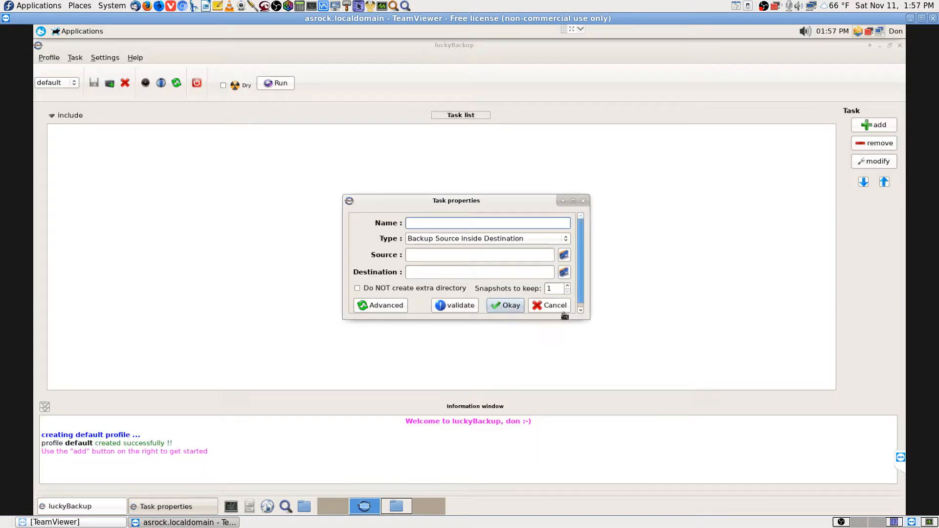
pyautogui.moveTo(591, 319); pyautogui.dragTo(683, 431)
pyautogui.moveTo(571, 202); pyautogui.dragTo(459, 133)
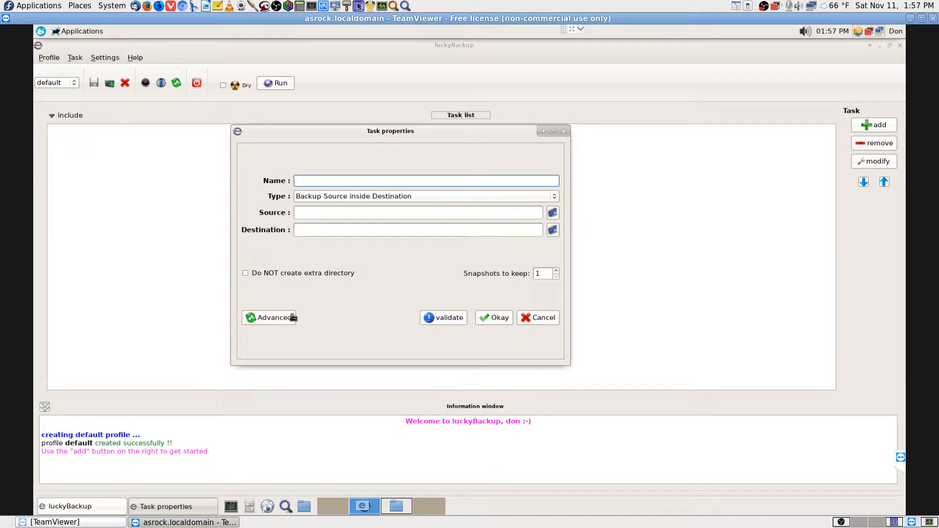
# Expand the task's advanced options and show the Remote settings
pyautogui.click(272, 318)
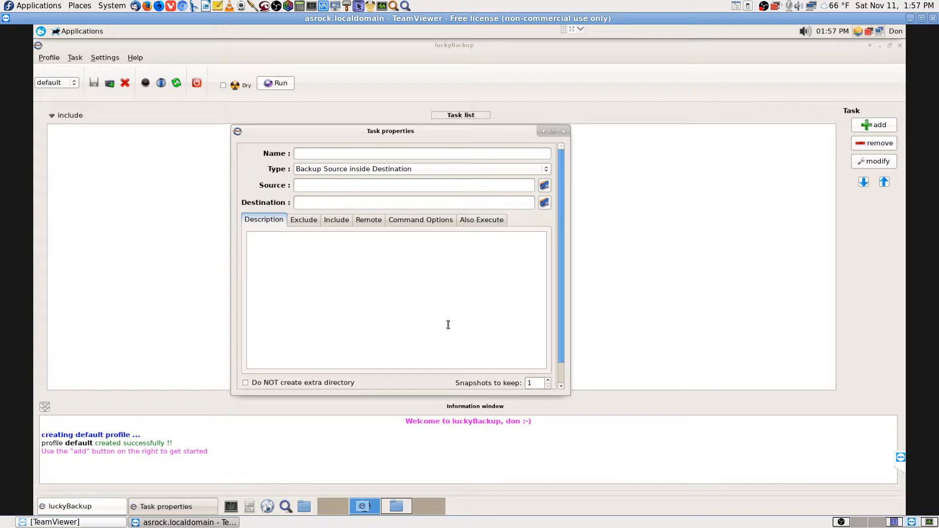
pyautogui.moveTo(468, 134); pyautogui.dragTo(529, 139)
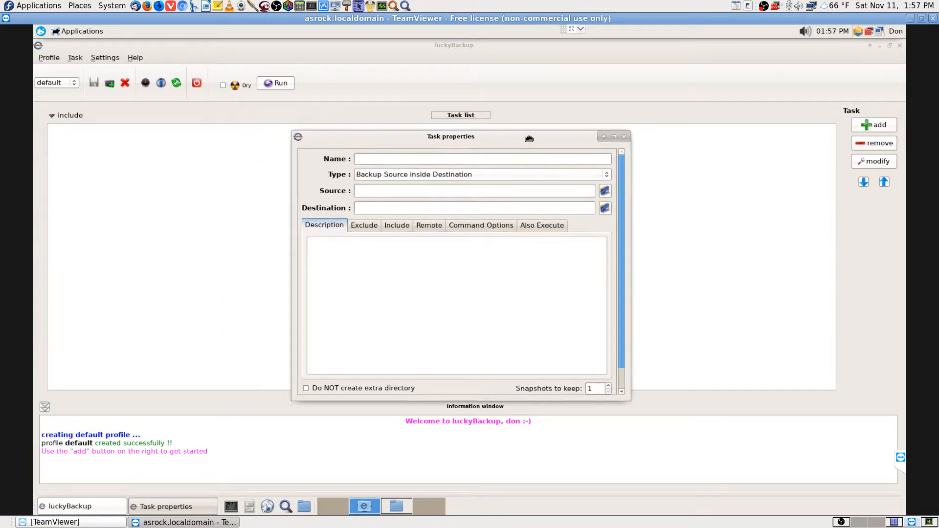
pyautogui.click(432, 226)
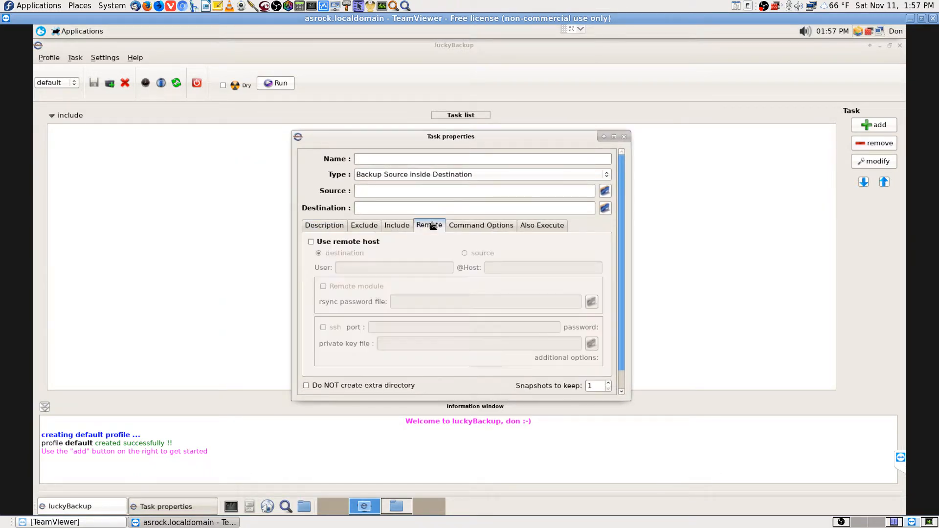
# Make remote host 192.168.0.108 the source, entering the remote username
pyautogui.click(311, 241)
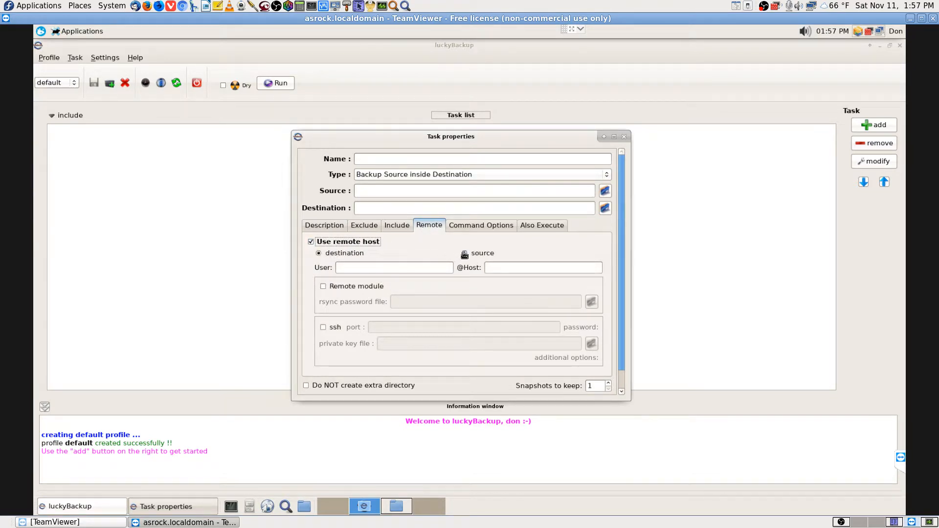
pyautogui.click(464, 253)
pyautogui.click(379, 267)
pyautogui.write('t')
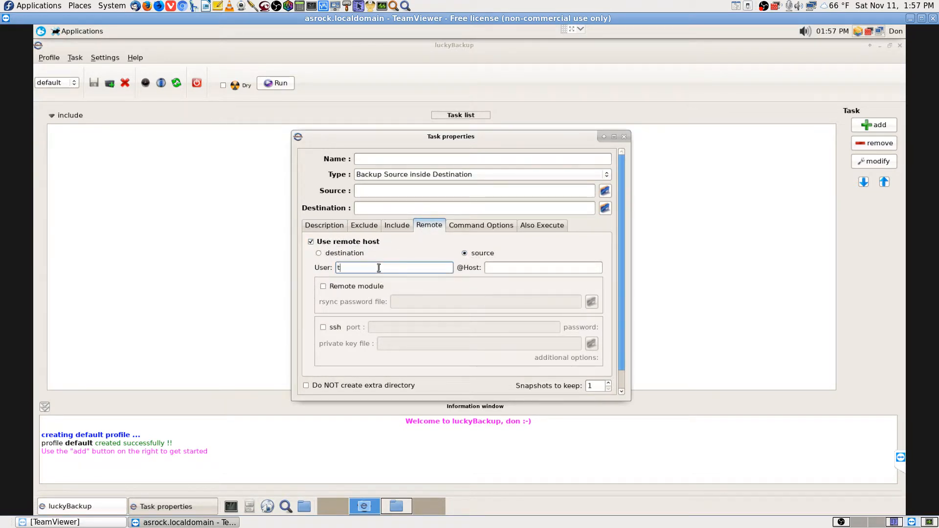
pyautogui.write('heda')
pyautogui.click(499, 266)
pyautogui.write('sftp://192.168.0.108/')
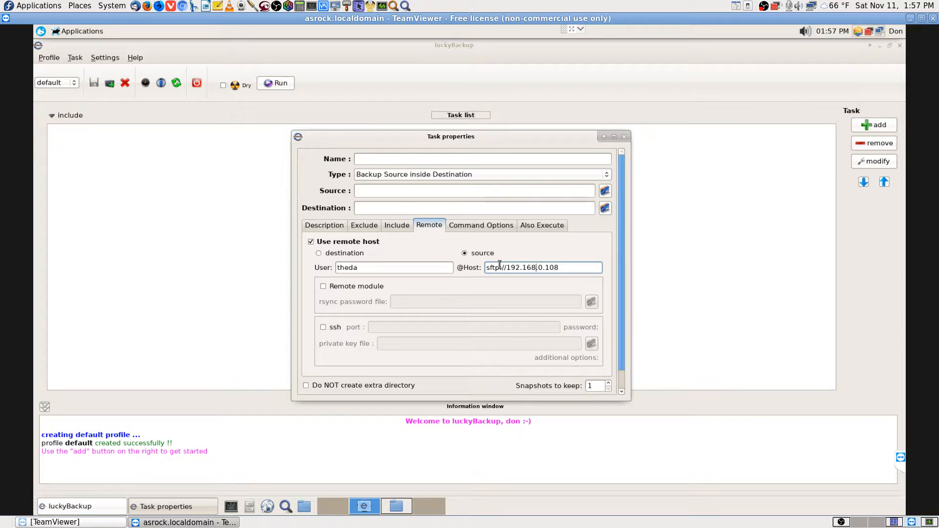
pyautogui.press('BackSpace')
pyautogui.press('BackSpace')
pyautogui.press('BackSpace')
pyautogui.press('BackSpace')
pyautogui.press('BackSpace')
pyautogui.press('BackSpace')
pyautogui.press('BackSpace')
# Enable ssh, enlarge the dialog, and place the cursor in the ssh port field
pyautogui.click(323, 328)
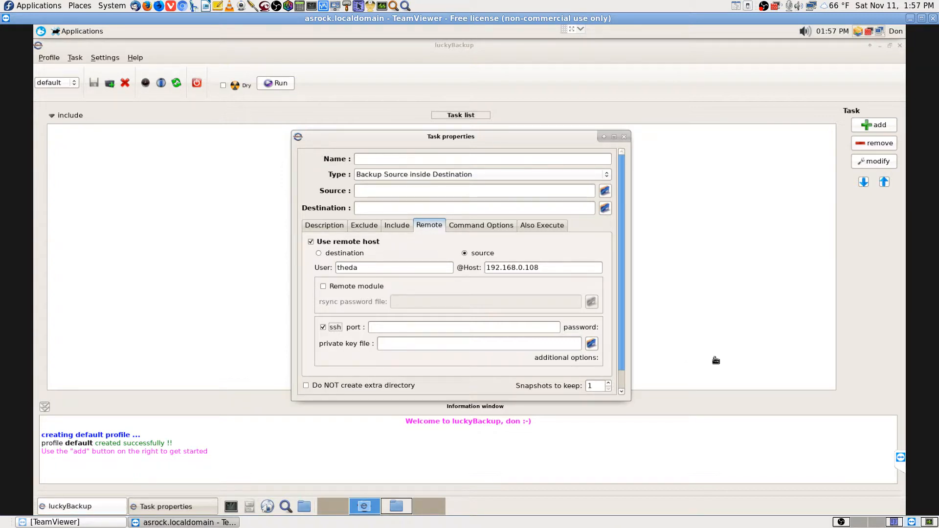
pyautogui.moveTo(623, 343); pyautogui.dragTo(622, 367)
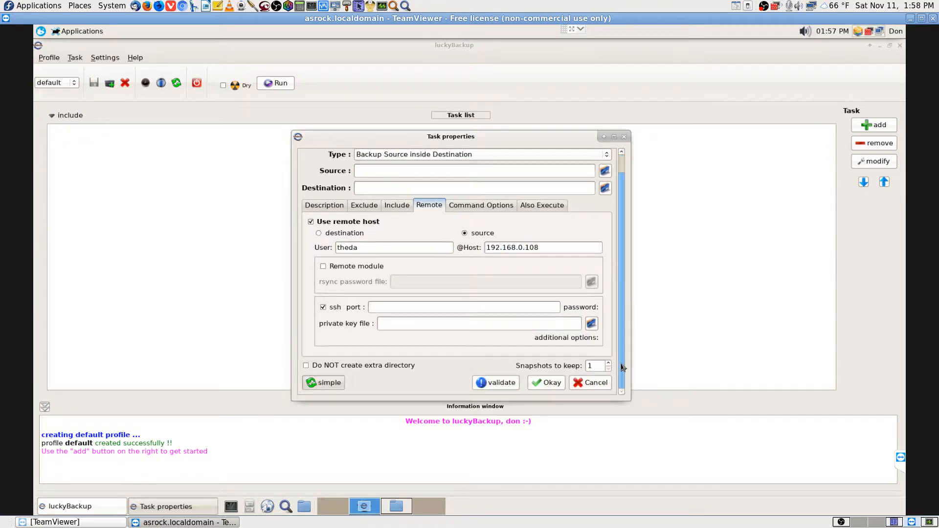
pyautogui.moveTo(633, 267); pyautogui.dragTo(633, 250)
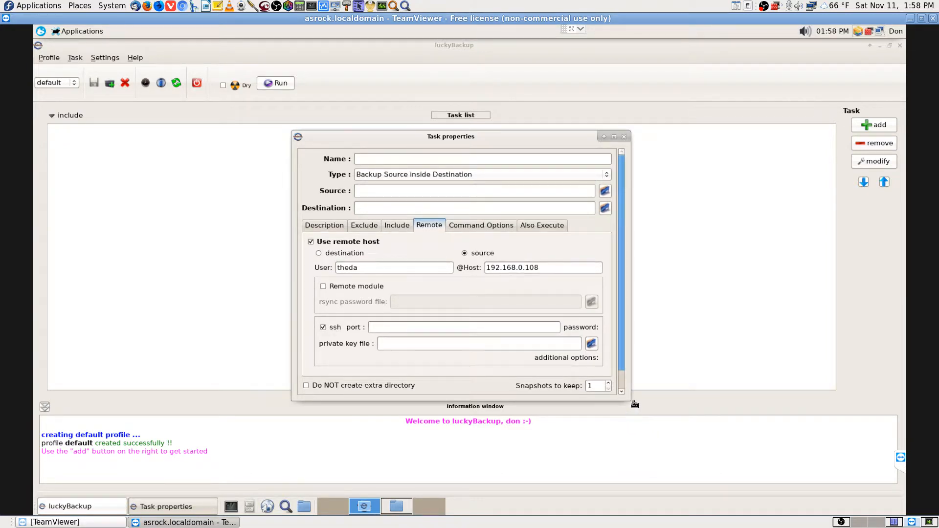
pyautogui.moveTo(629, 400); pyautogui.dragTo(677, 443)
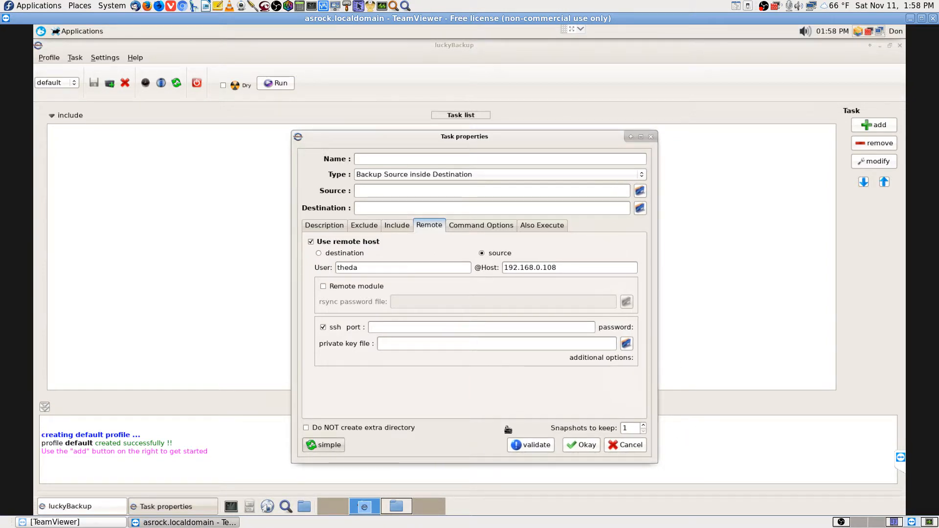
pyautogui.click(481, 332)
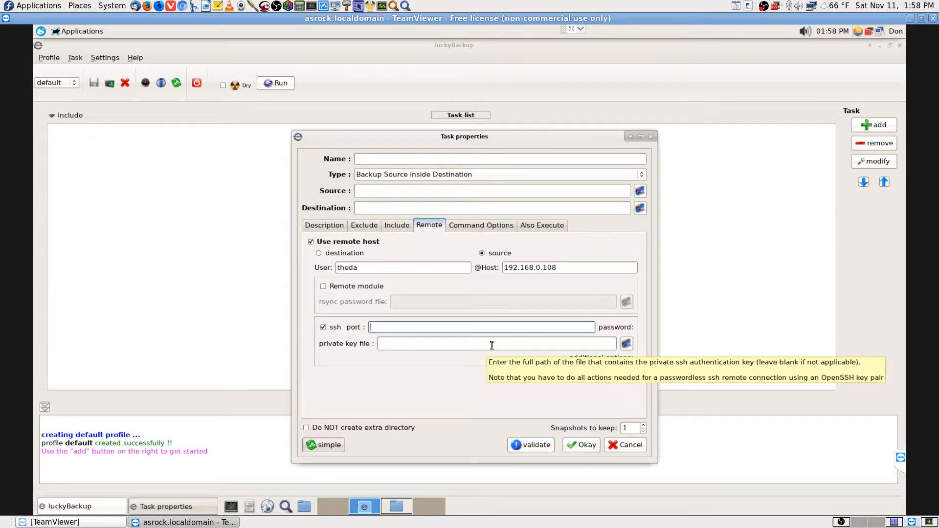
# Switch to OBS and select the Cam 2 Stream scene
pyautogui.click(842, 523)
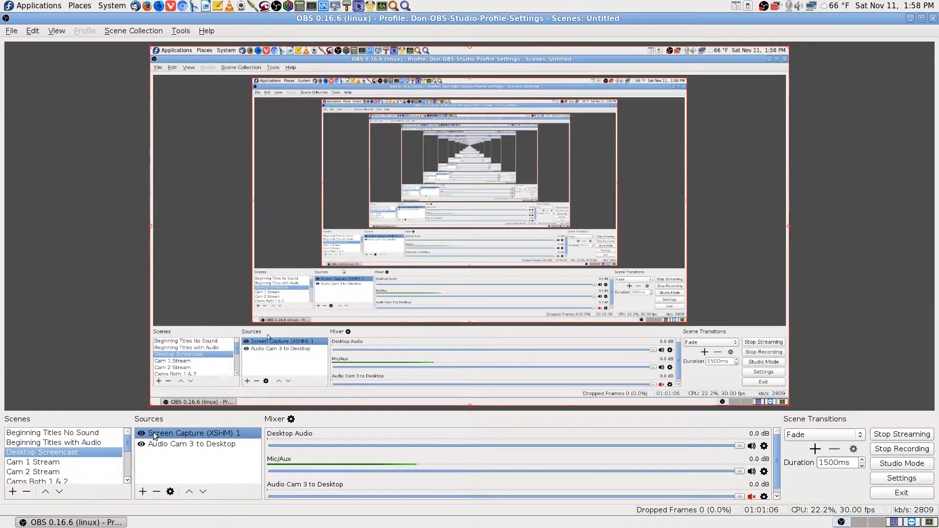
pyautogui.click(56, 471)
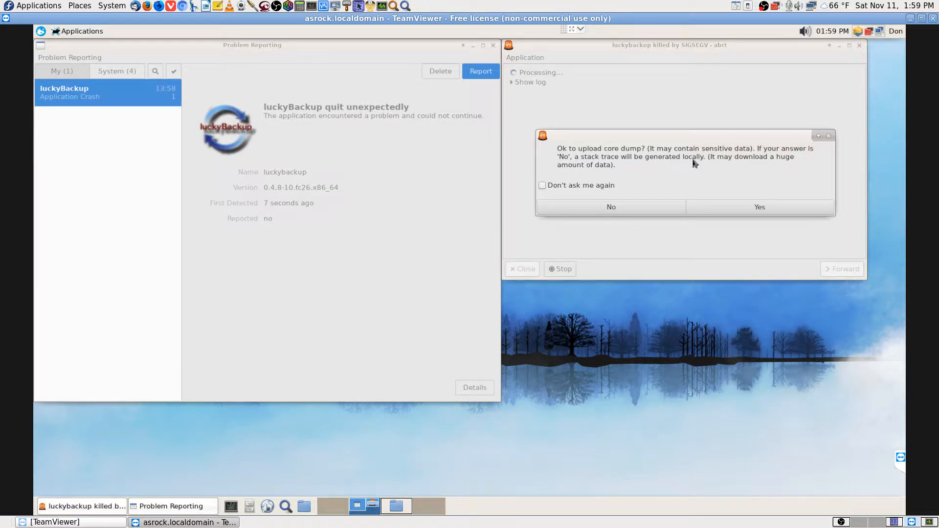
# Decline the core-dump upload, show the analysis log, and return to Thunar's sftp listing
pyautogui.click(609, 205)
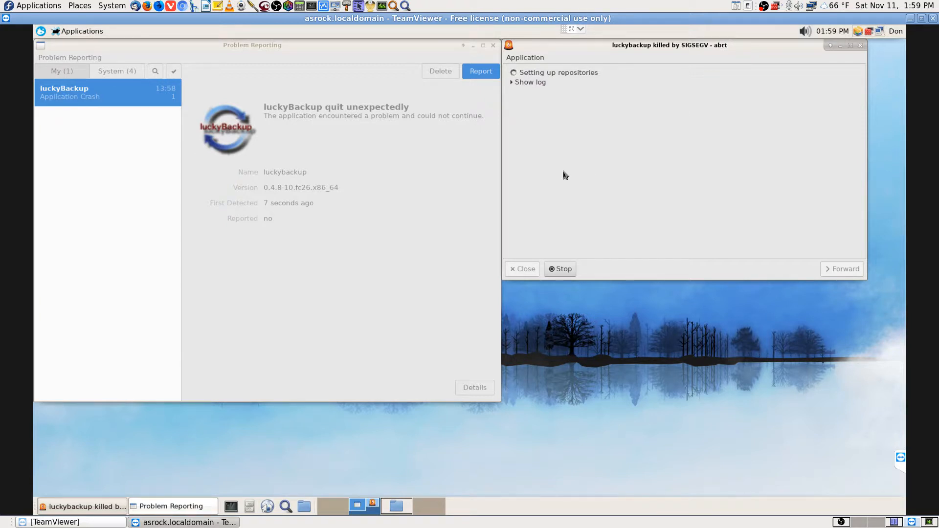
pyautogui.click(513, 83)
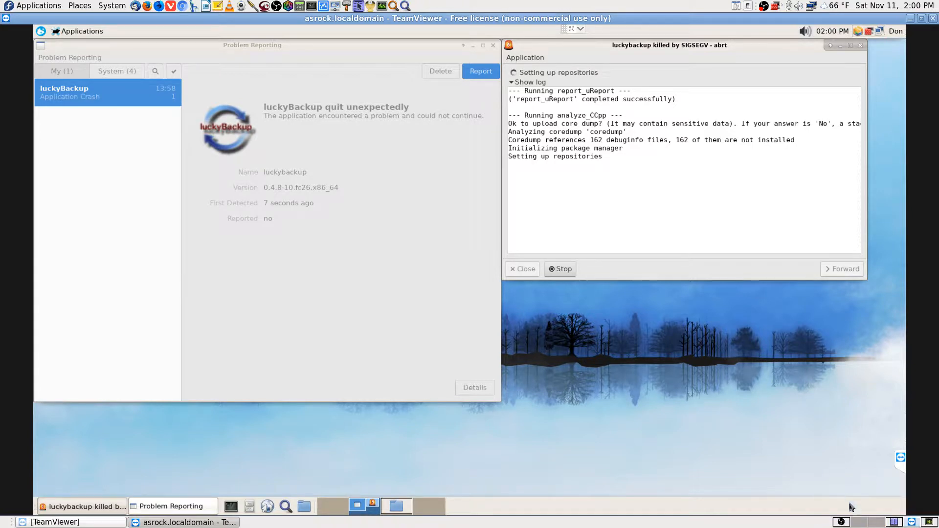
pyautogui.click(842, 522)
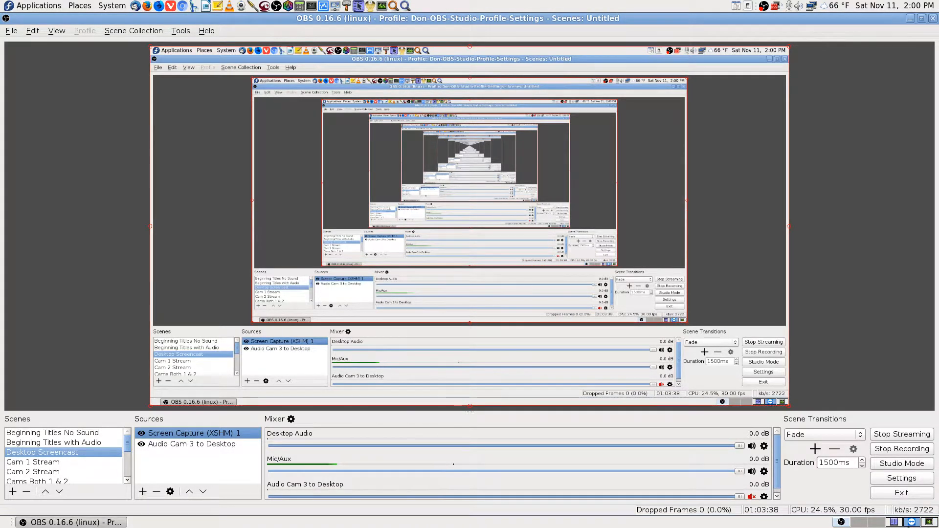
pyautogui.click(919, 524)
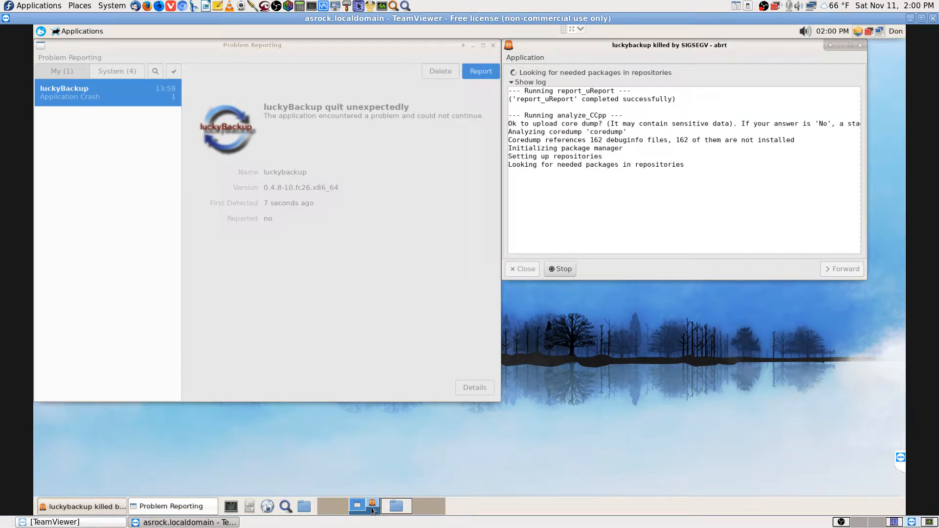
pyautogui.click(399, 509)
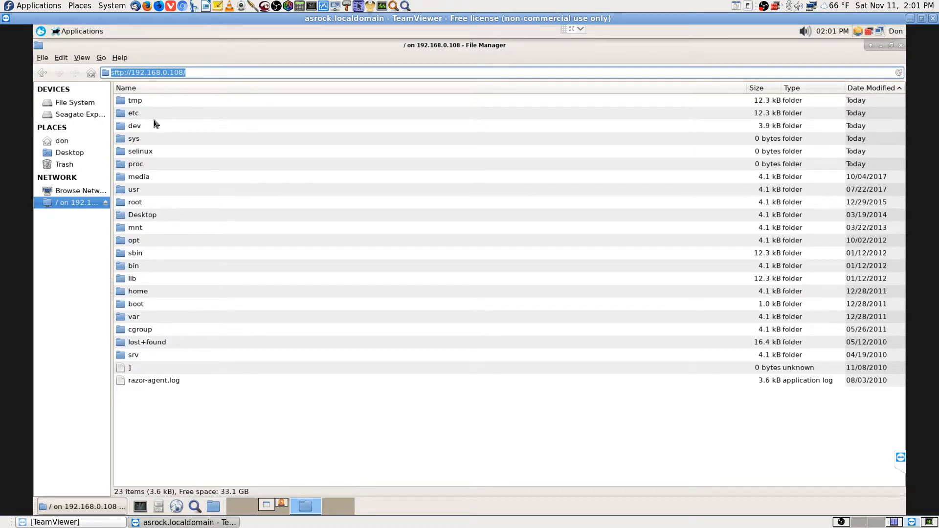
# Close Thunar's 192.168.0.108 sftp window and switch over to the empty desktop workspace
pyautogui.click(900, 45)
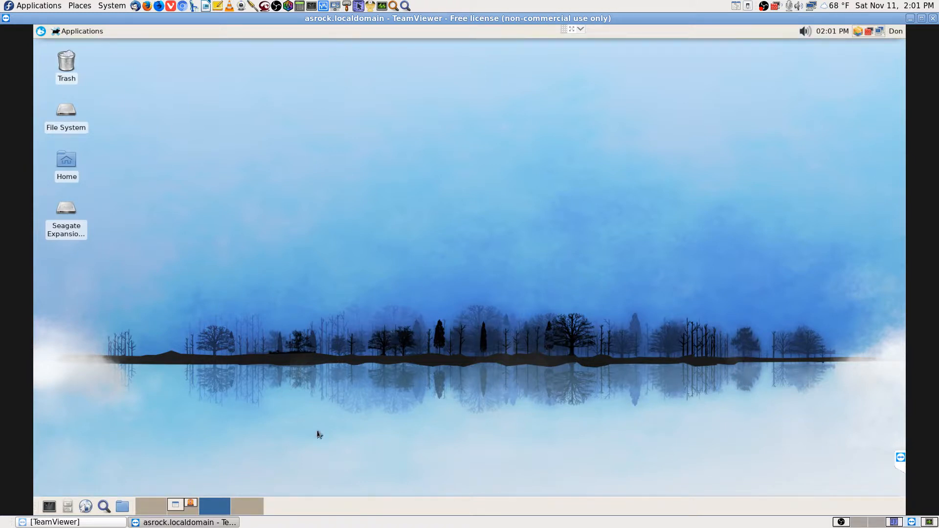
pyautogui.click(187, 510)
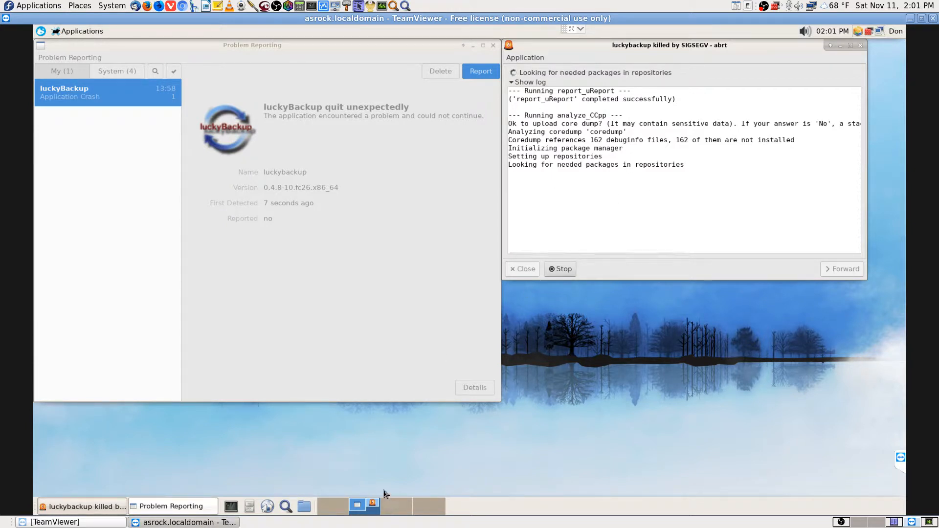
pyautogui.click(393, 508)
# Search the Applications menu for 'back' and 'backup' and look at the matches
pyautogui.click(40, 32)
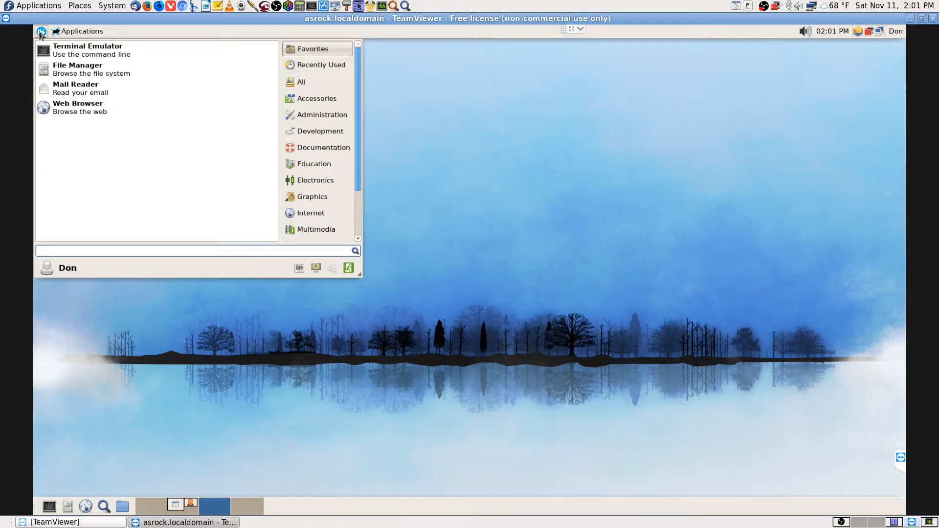
pyautogui.write('back')
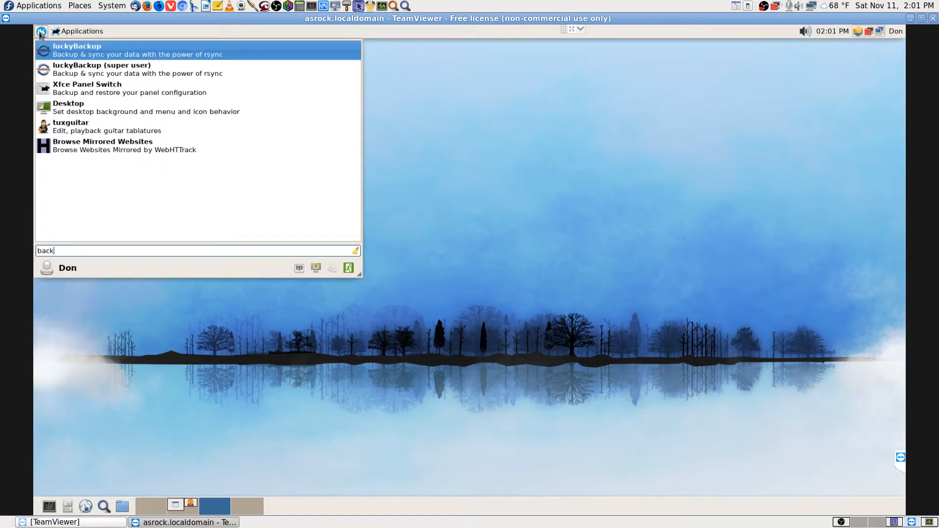
pyautogui.press('Down')
pyautogui.press('Down')
pyautogui.press('Down')
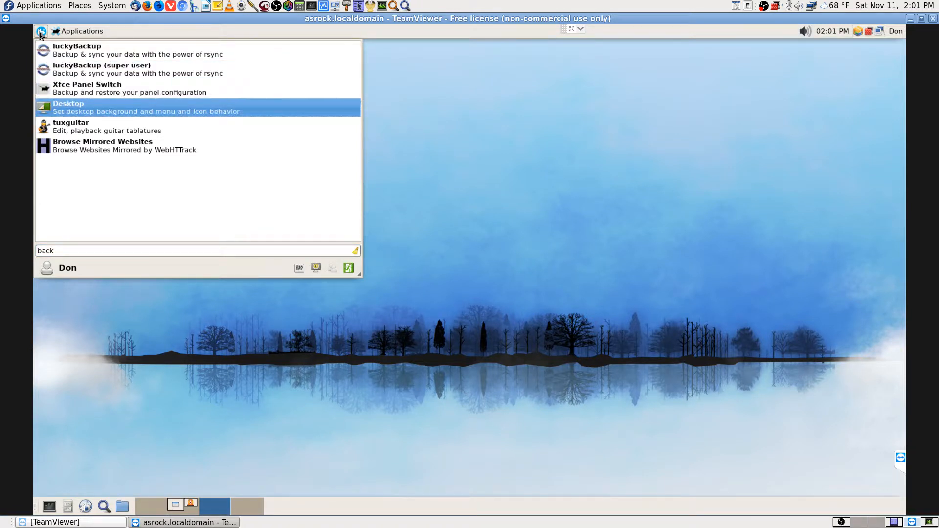
pyautogui.press('BackSpace')
pyautogui.press('BackSpace')
pyautogui.press('BackSpace')
pyautogui.press('BackSpace')
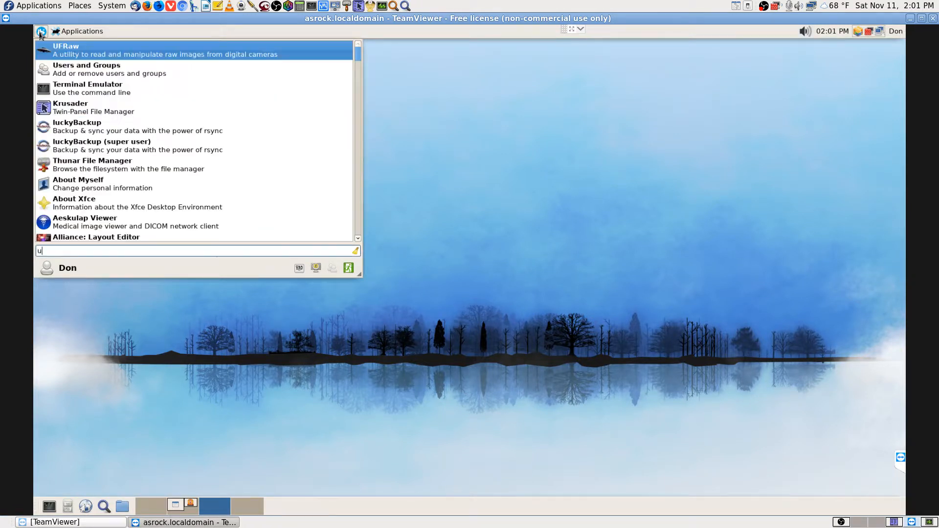
pyautogui.write('backup')
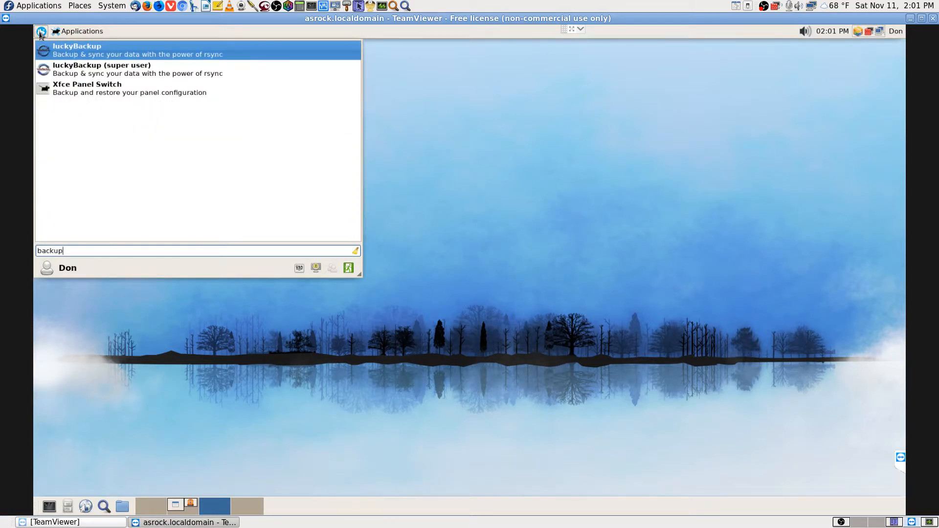
pyautogui.press('BackSpace')
pyautogui.press('BackSpace')
pyautogui.press('BackSpace')
pyautogui.press('BackSpace')
pyautogui.press('BackSpace')
pyautogui.press('BackSpace')
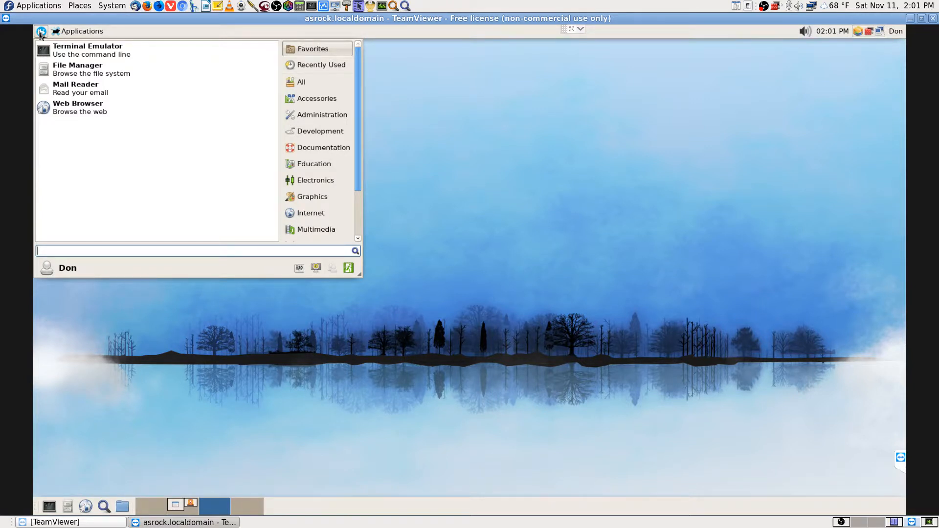
# Search 'file' and browse its results past Thunar, Caja and Application Finder, then close the menu
pyautogui.write('file')
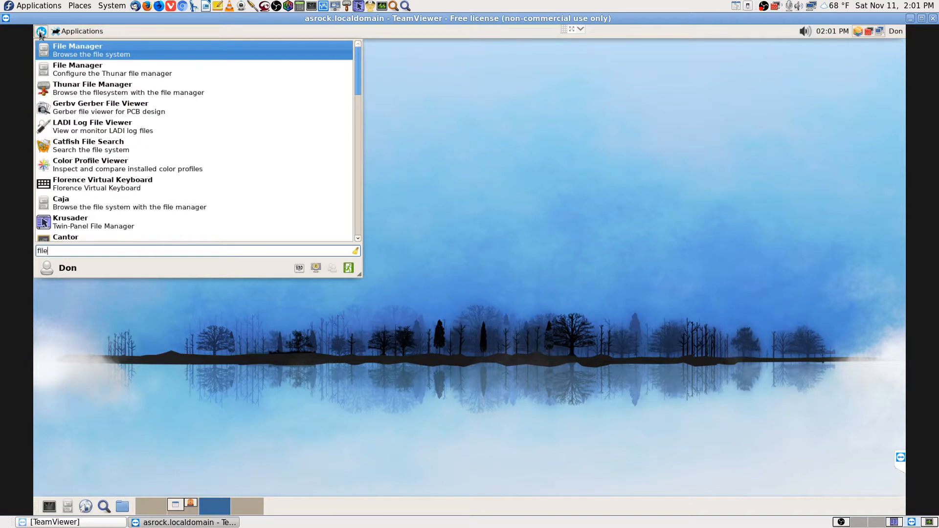
pyautogui.press('Down')
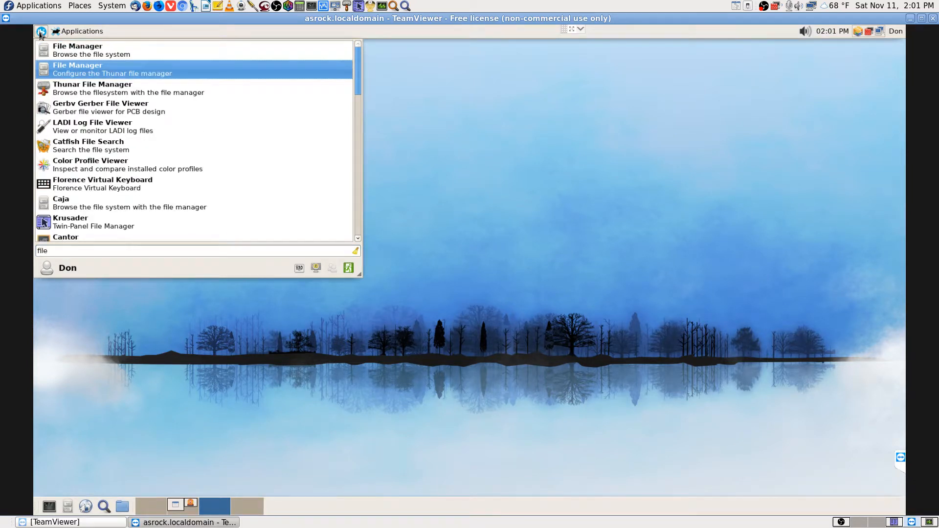
pyautogui.press('Down')
pyautogui.press('Down')
pyautogui.press('Down')
pyautogui.press('Down')
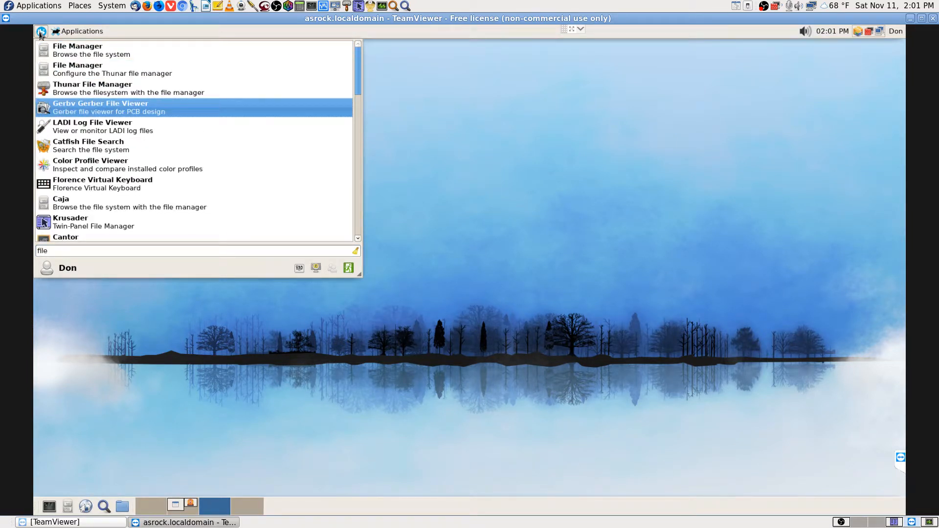
pyautogui.press('Down')
pyautogui.press('Down')
pyautogui.press('Down')
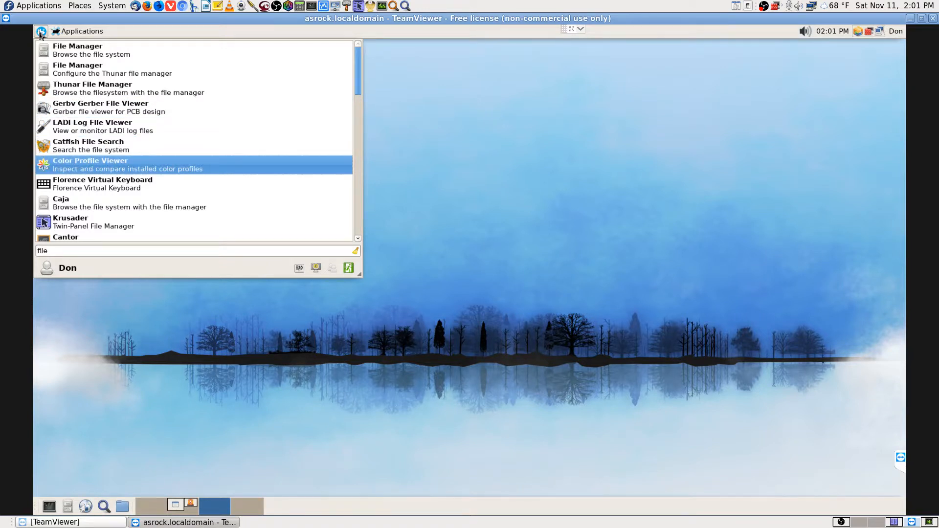
pyautogui.press('Down')
pyautogui.press('Down')
pyautogui.press('Down')
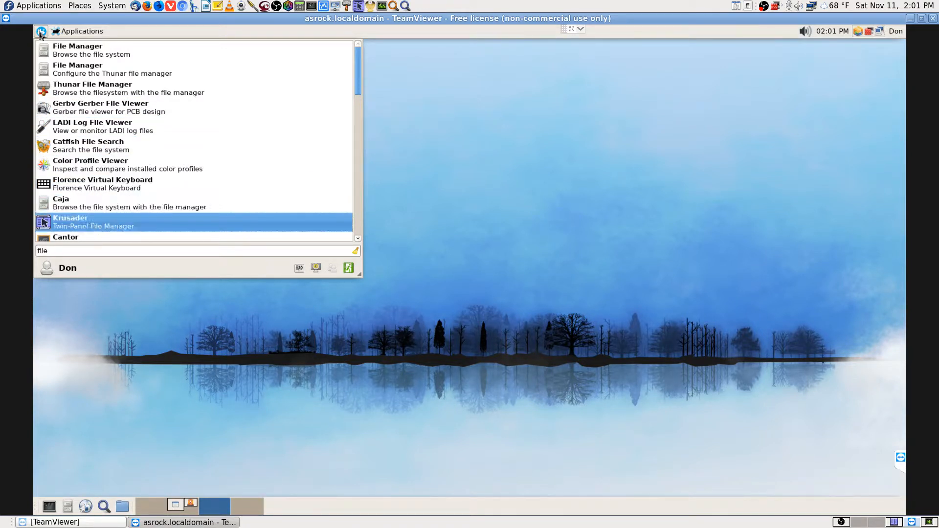
pyautogui.press('Down')
pyautogui.press('Down')
pyautogui.press('Down')
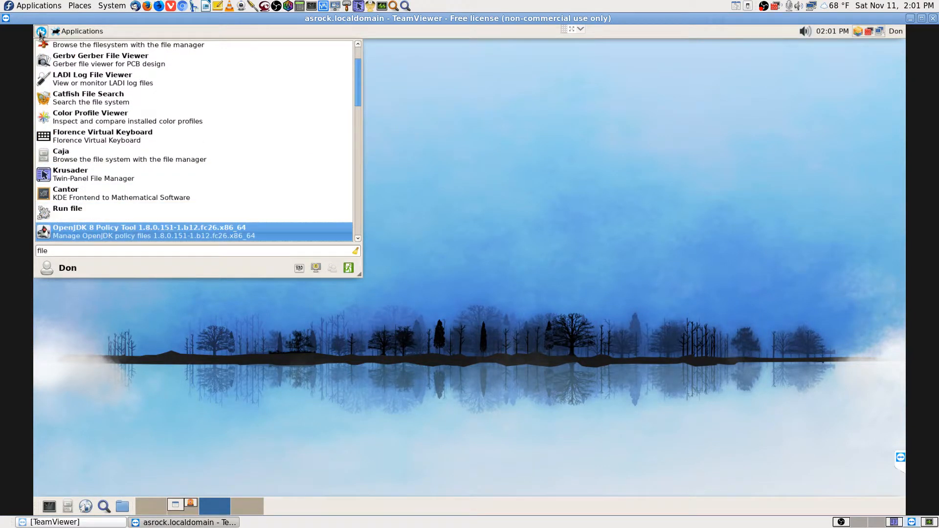
pyautogui.press('Down')
pyautogui.press('Down')
pyautogui.press('Down')
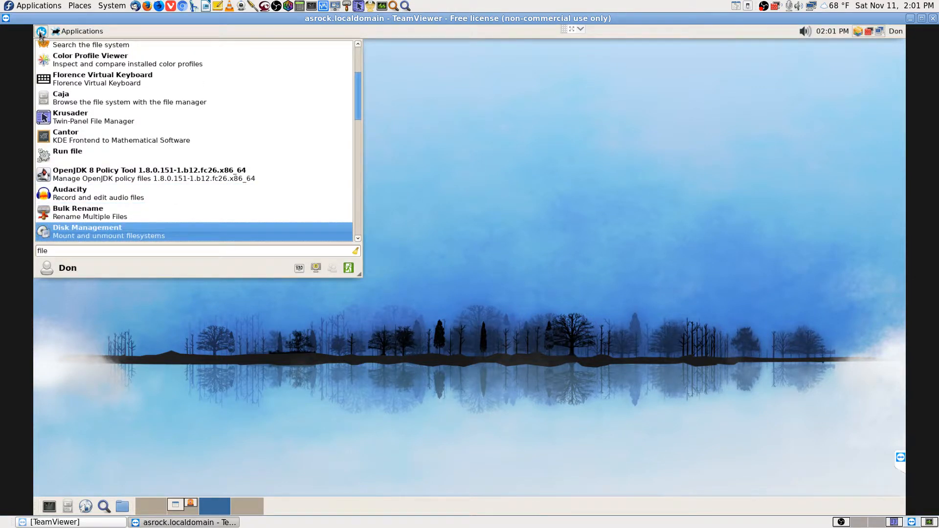
pyautogui.press('Down')
pyautogui.press('Down')
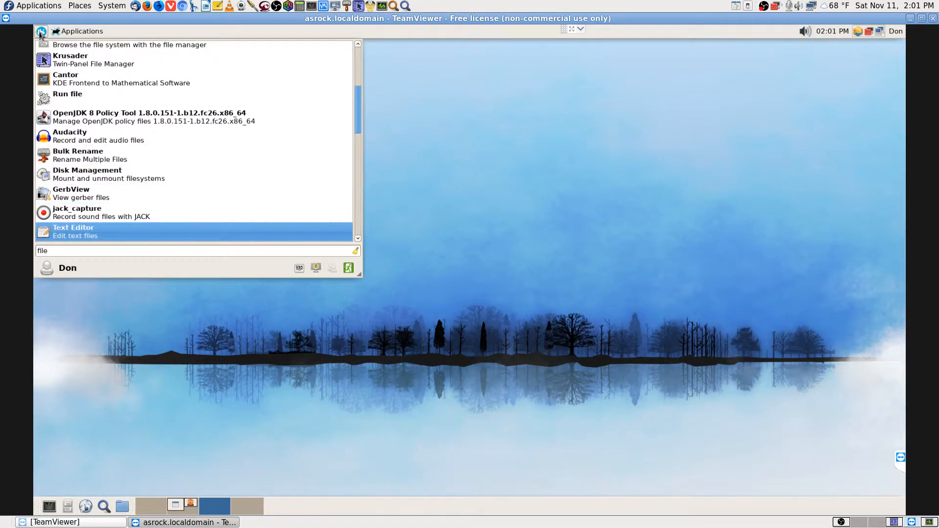
pyautogui.press('Down')
pyautogui.press('Down')
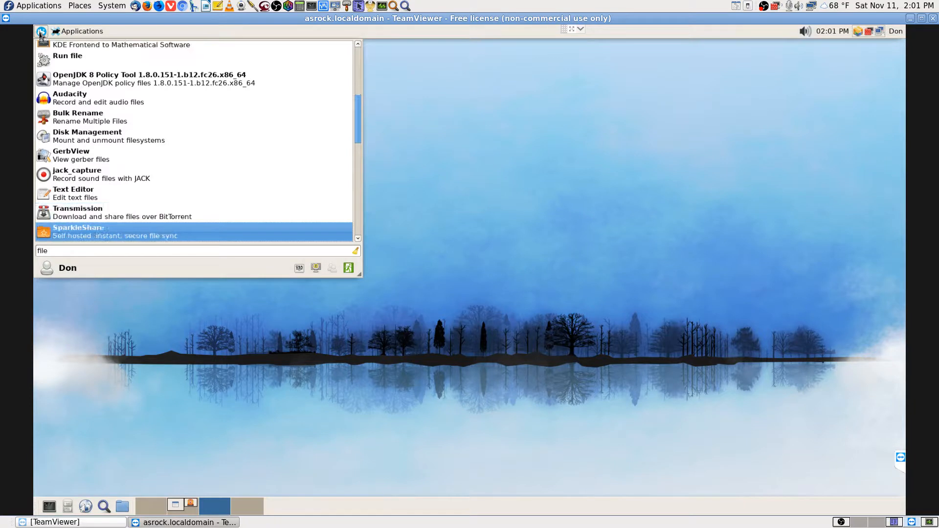
pyautogui.press('Down')
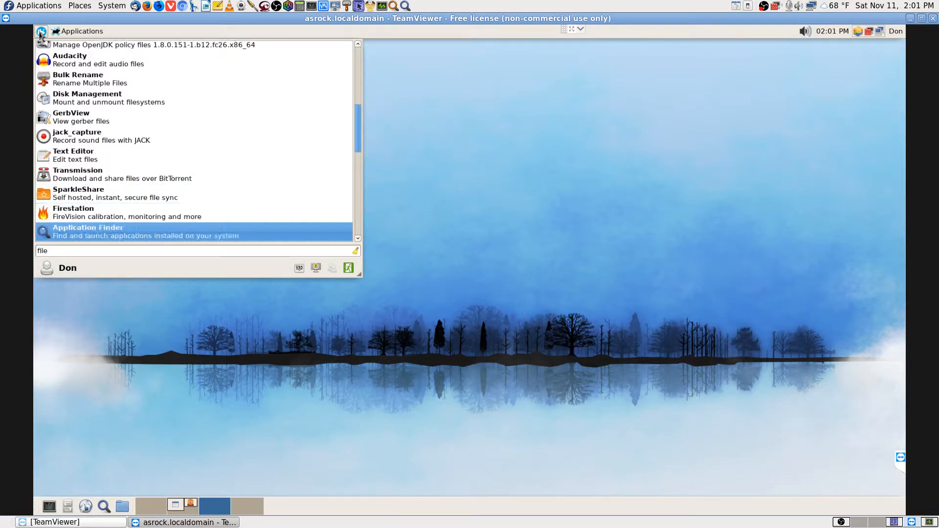
pyautogui.press('Down')
pyautogui.press('Down')
pyautogui.press('Down')
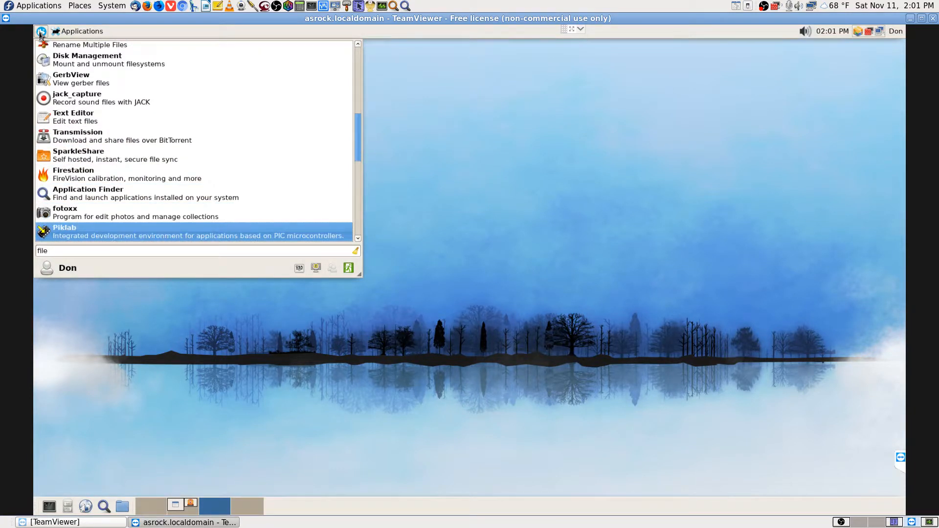
pyautogui.press('Down')
pyautogui.press('Down')
pyautogui.press('Down')
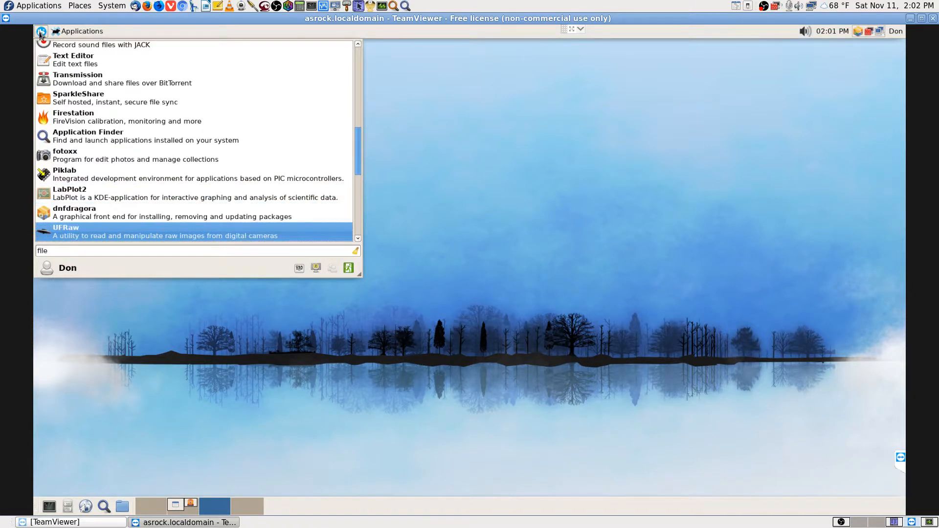
pyautogui.press('Down')
pyautogui.press('Down')
pyautogui.press('Down')
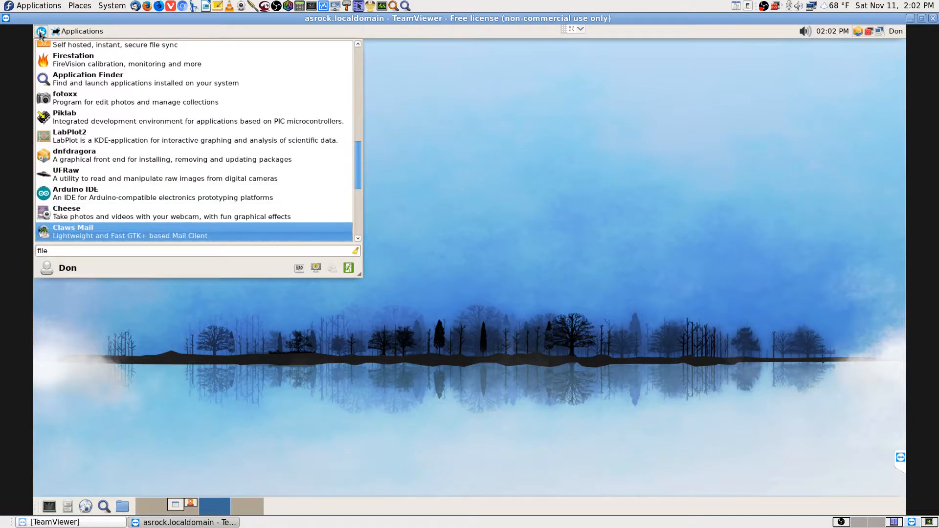
pyautogui.press('Down')
pyautogui.press('Down')
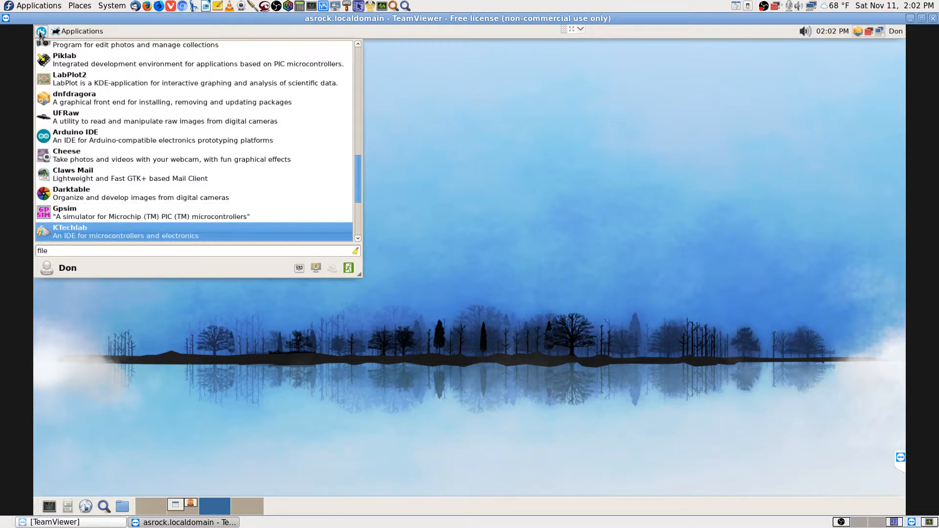
pyautogui.press('Down')
pyautogui.press('Down')
pyautogui.press('Down')
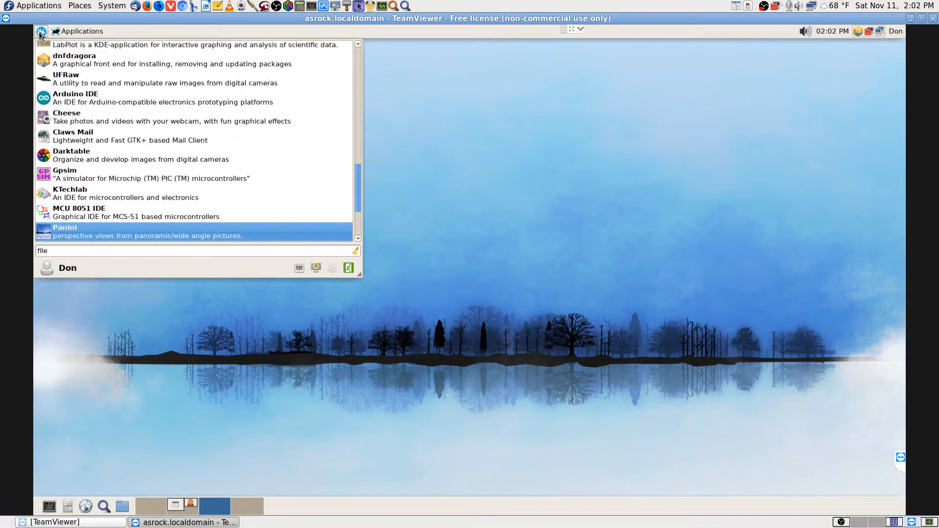
pyautogui.press('Down')
pyautogui.press('Down')
pyautogui.press('Down')
pyautogui.press('Down')
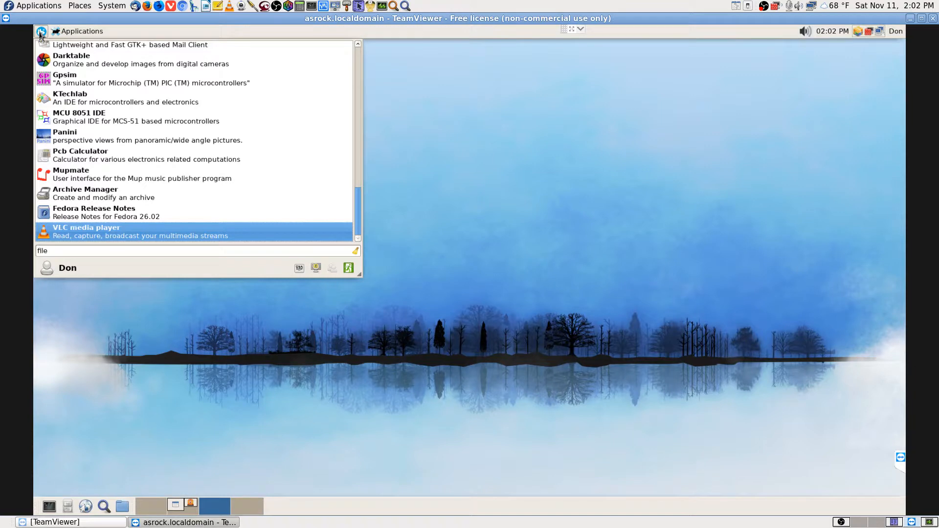
pyautogui.press('Escape')
pyautogui.press('Escape')
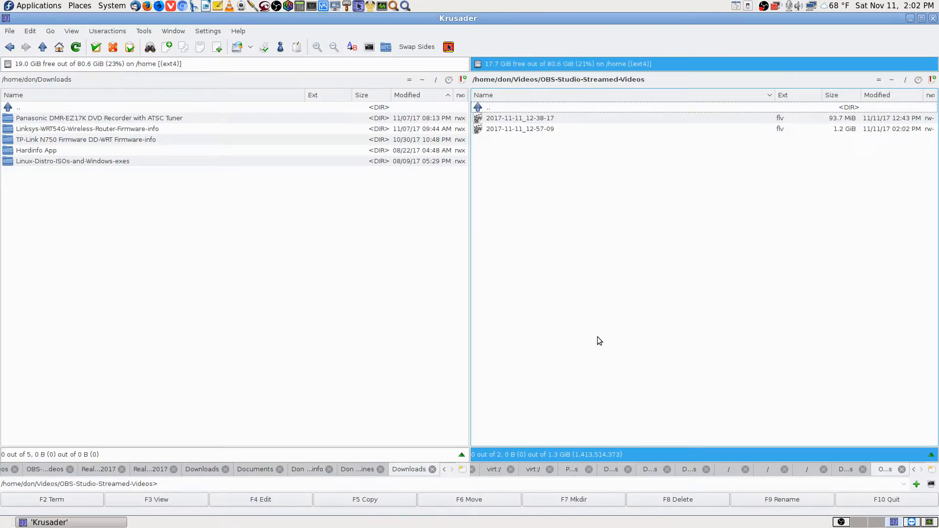
# Point Krusader's right panel at sftp://192.168.0.108/, then return it home after the host-key error
pyautogui.click(656, 79)
pyautogui.moveTo(605, 79); pyautogui.dragTo(300, 63)
pyautogui.press('BackSpace')
pyautogui.press('Delete')
pyautogui.press('Delete')
pyautogui.press('Delete')
pyautogui.press('Delete')
pyautogui.press('Delete')
pyautogui.press('Delete')
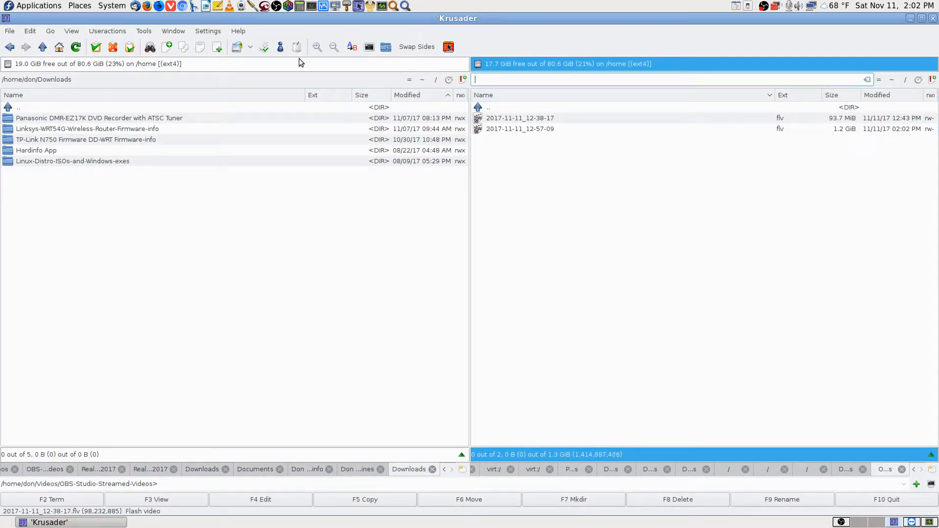
pyautogui.write('sftp')
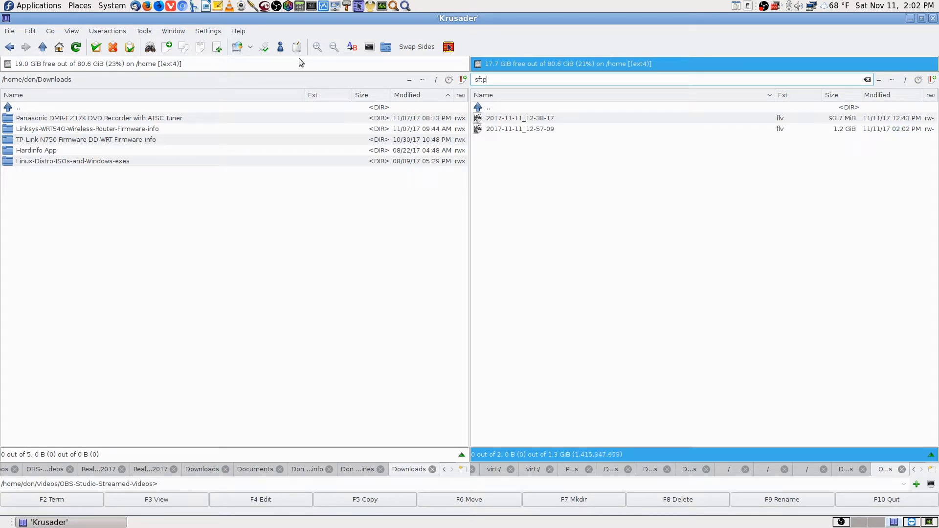
pyautogui.write('://')
pyautogui.write('sftp://192.168.0.108/')
pyautogui.press('Home')
pyautogui.press('Delete')
pyautogui.press('Delete')
pyautogui.press('Delete')
pyautogui.press('Delete')
pyautogui.press('Delete')
pyautogui.press('Delete')
pyautogui.press('Delete')
pyautogui.press('Return')
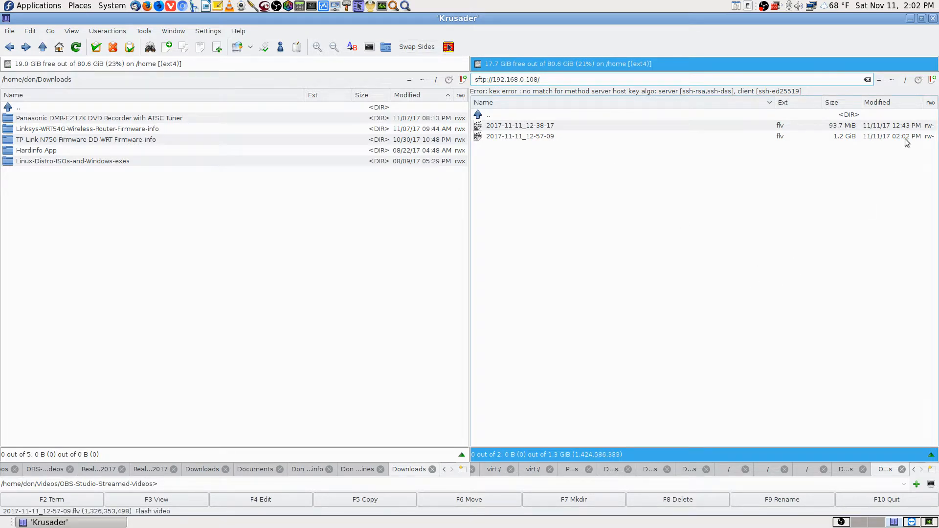
pyautogui.click(891, 80)
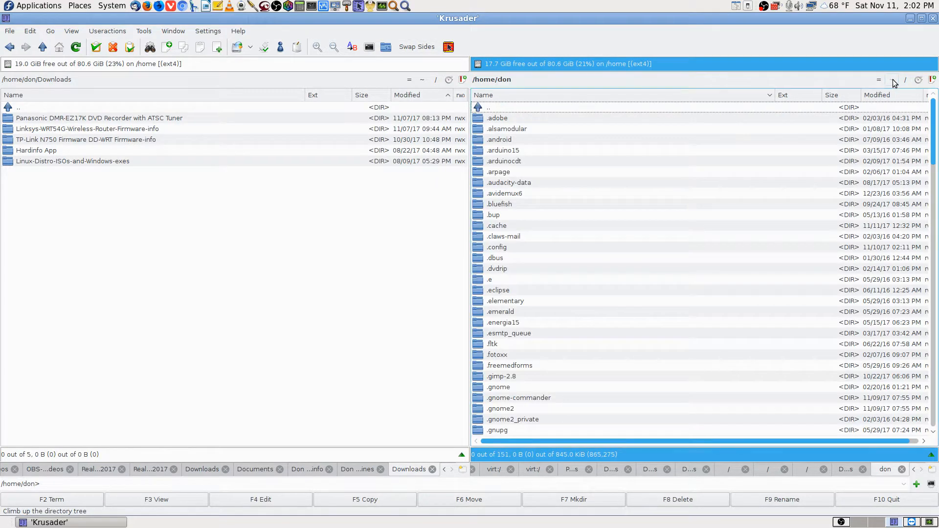
# Quick-search the home folder for 'local' and 'host', then open .local/share
pyautogui.write('local')
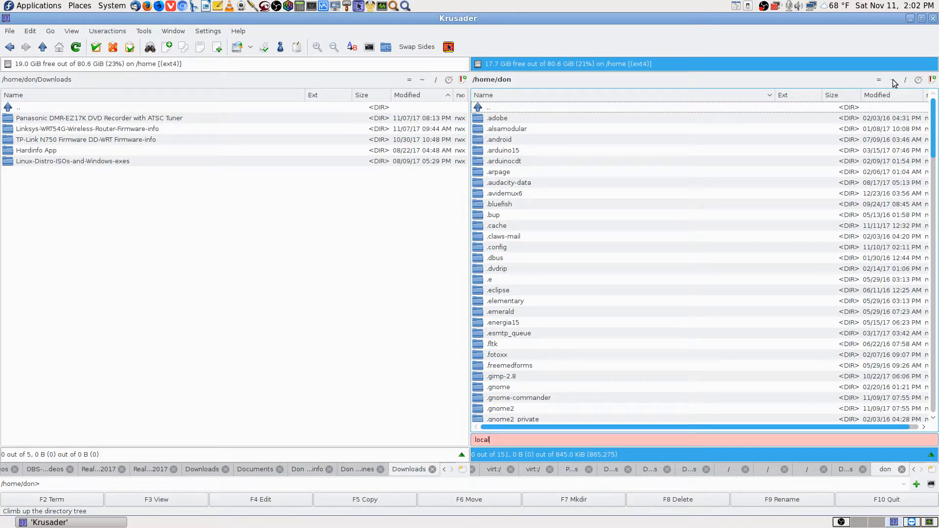
pyautogui.press('BackSpace')
pyautogui.press('BackSpace')
pyautogui.press('BackSpace')
pyautogui.press('BackSpace')
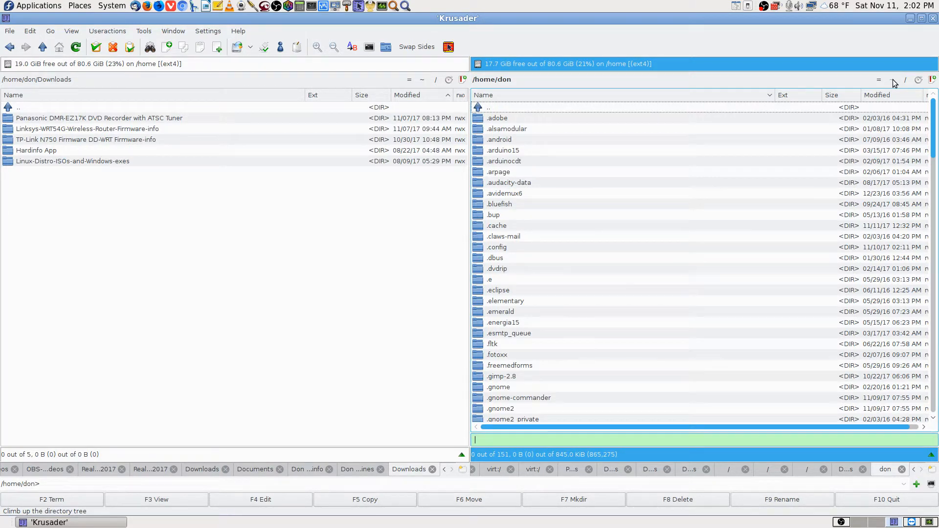
pyautogui.write('host')
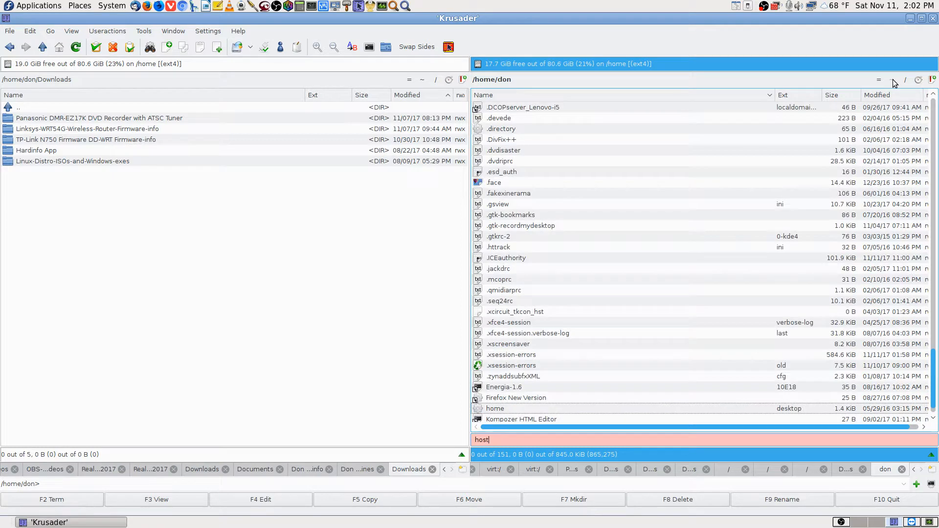
pyautogui.press('BackSpace')
pyautogui.press('BackSpace')
pyautogui.press('BackSpace')
pyautogui.press('BackSpace')
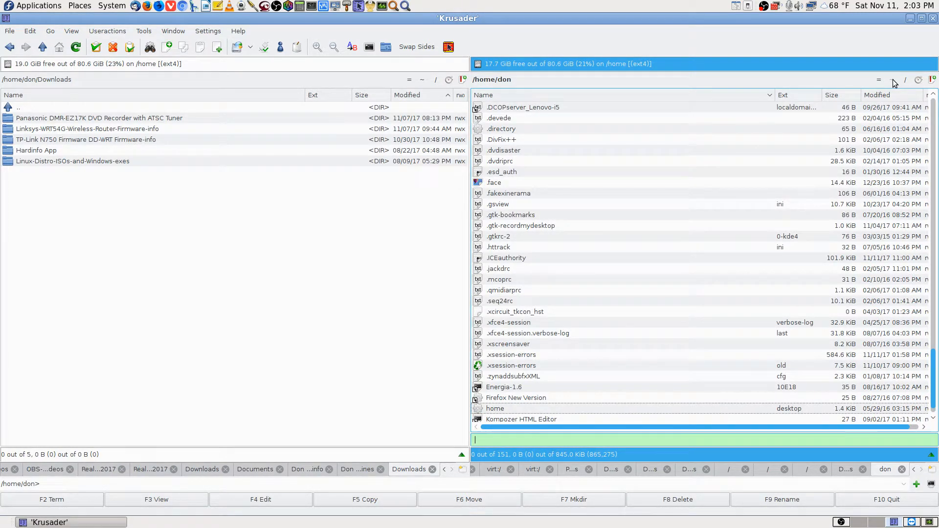
pyautogui.write('local')
pyautogui.press('BackSpace')
pyautogui.press('BackSpace')
pyautogui.press('BackSpace')
pyautogui.press('BackSpace')
pyautogui.click(892, 80)
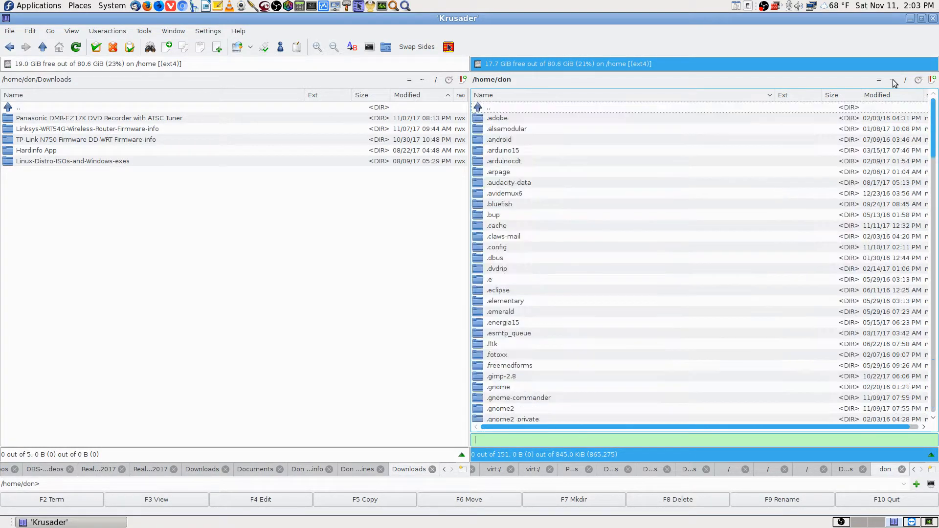
pyautogui.press('Down')
pyautogui.press('Down')
pyautogui.press('Down')
pyautogui.press('Down')
pyautogui.press('Down')
pyautogui.press('Down')
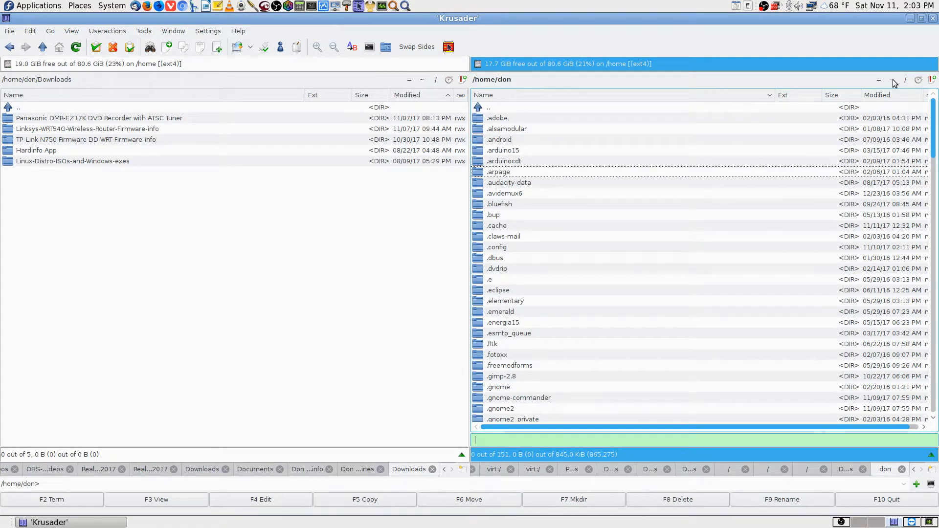
pyautogui.press('Down')
pyautogui.press('Down')
pyautogui.press('Down')
pyautogui.press('Down')
pyautogui.press('Down')
pyautogui.press('Down')
pyautogui.press('Down')
pyautogui.press('Down')
pyautogui.press('Down')
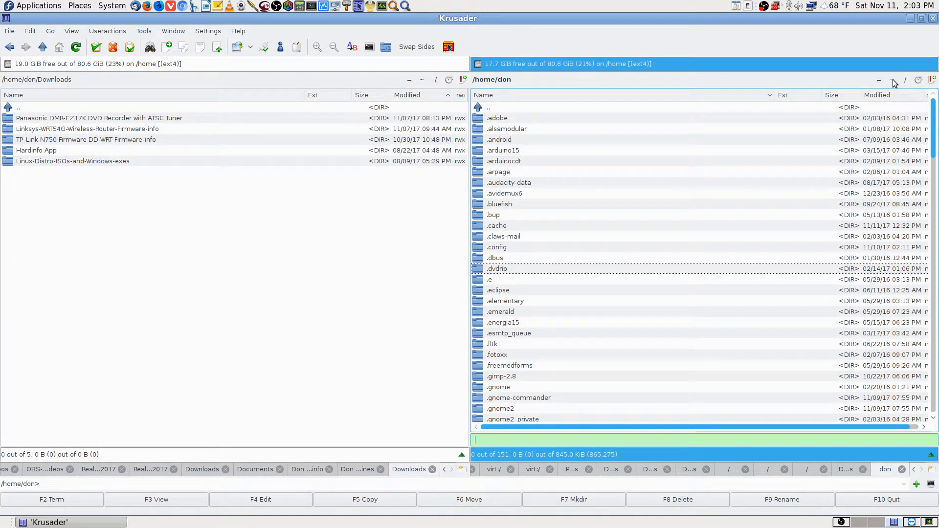
pyautogui.write('.loc')
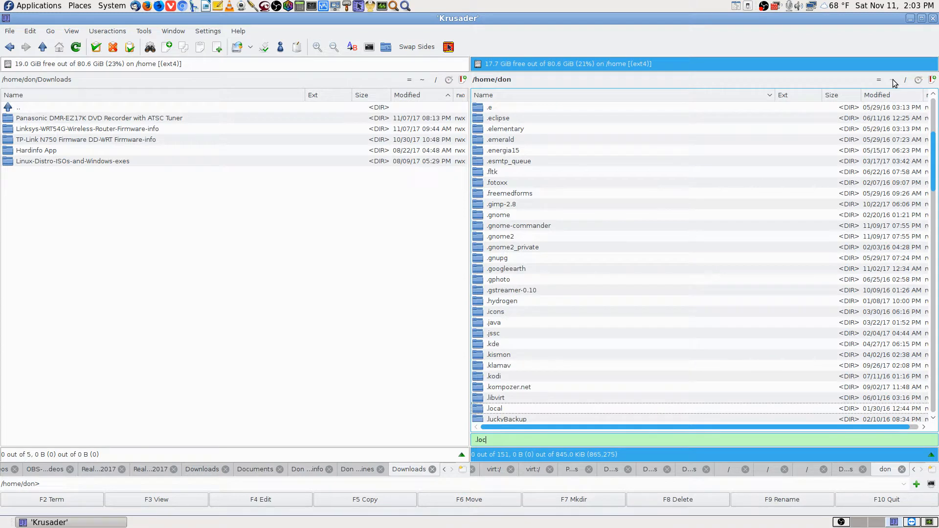
pyautogui.press('Return')
pyautogui.press('Down')
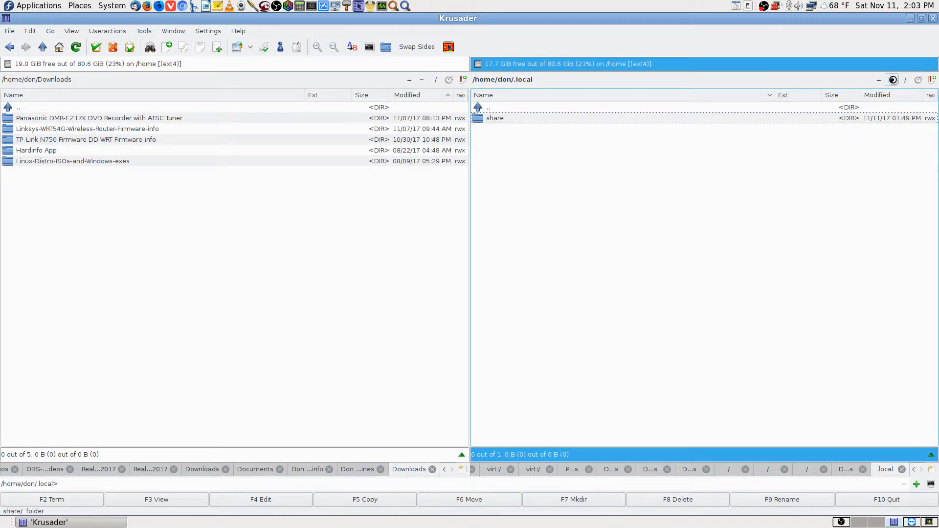
pyautogui.press('Return')
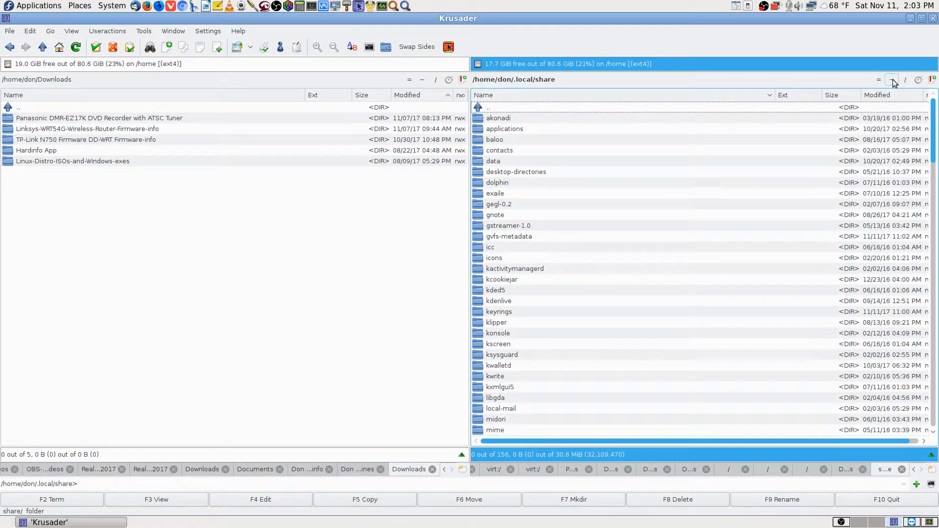
# Return to the home folder, open .ssh and select the known_hosts file
pyautogui.write('hjost')
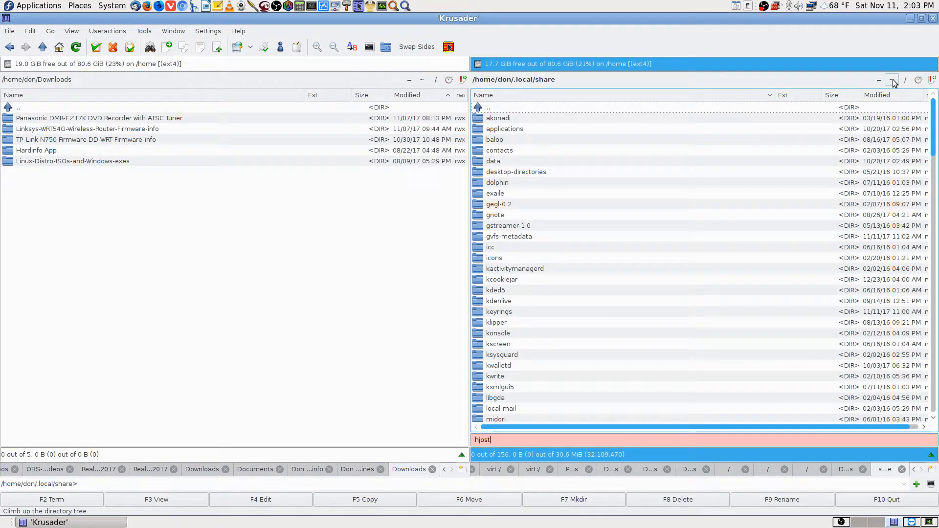
pyautogui.press('BackSpace')
pyautogui.click(893, 81)
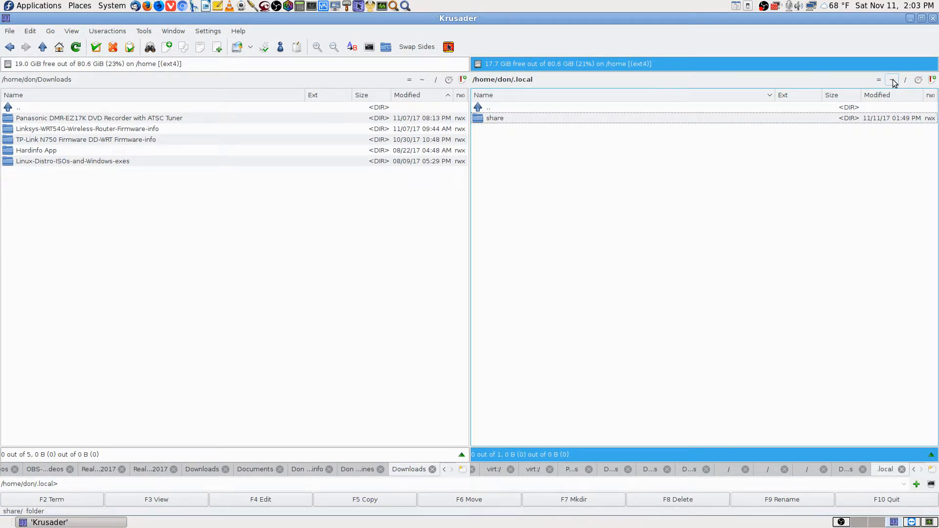
pyautogui.click(892, 81)
pyautogui.press('Down')
pyautogui.press('Down')
pyautogui.press('Down')
pyautogui.press('Down')
pyautogui.press('Down')
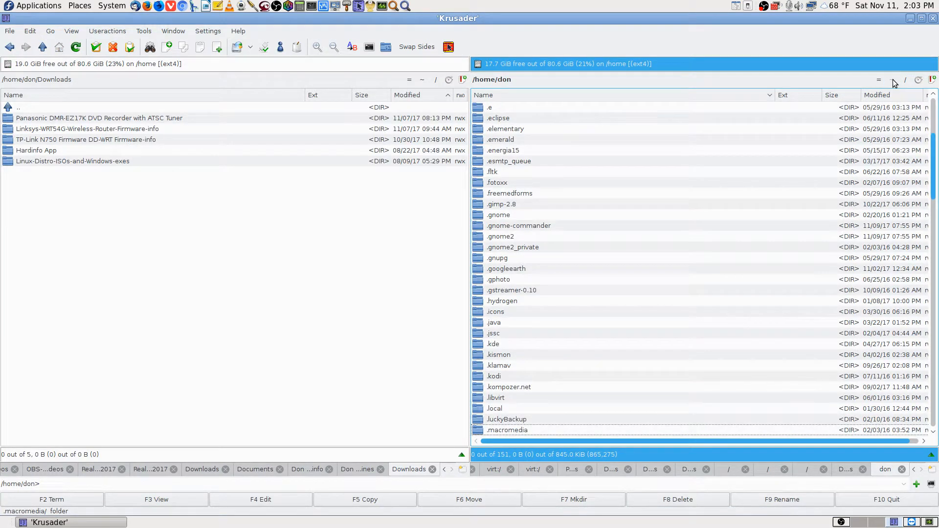
pyautogui.press('Down')
pyautogui.press('Down')
pyautogui.press('Down')
pyautogui.press('Down')
pyautogui.press('Down')
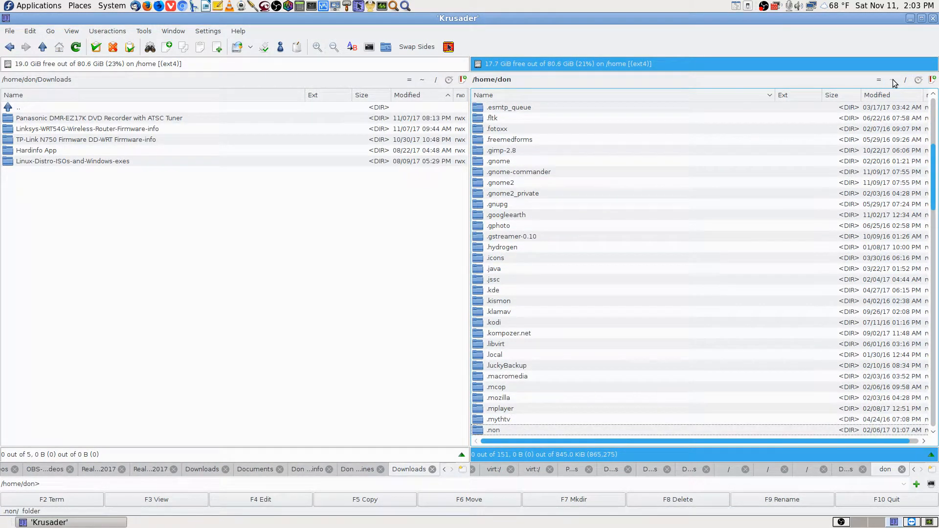
pyautogui.press('Down')
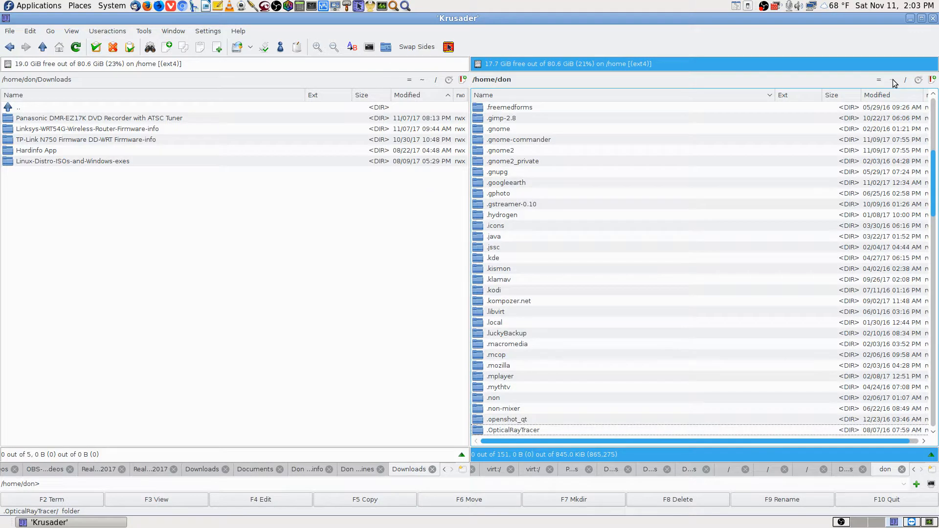
pyautogui.press('Down')
pyautogui.press('Down')
pyautogui.press('Down')
pyautogui.press('Down')
pyautogui.press('Down')
pyautogui.press('Down')
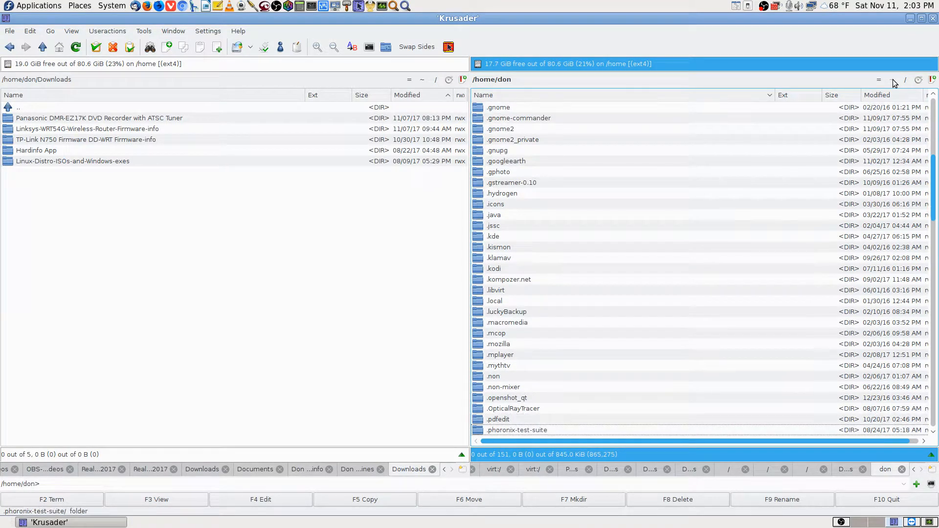
pyautogui.press('Down')
pyautogui.press('Down')
pyautogui.press('Down')
pyautogui.press('Down')
pyautogui.press('Down')
pyautogui.press('Down')
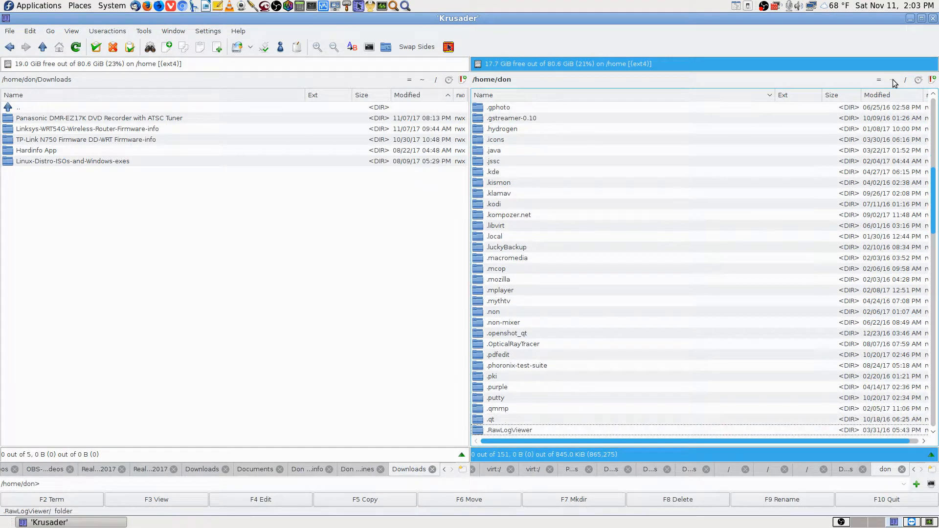
pyautogui.press('Down')
pyautogui.press('Down')
pyautogui.press('Down')
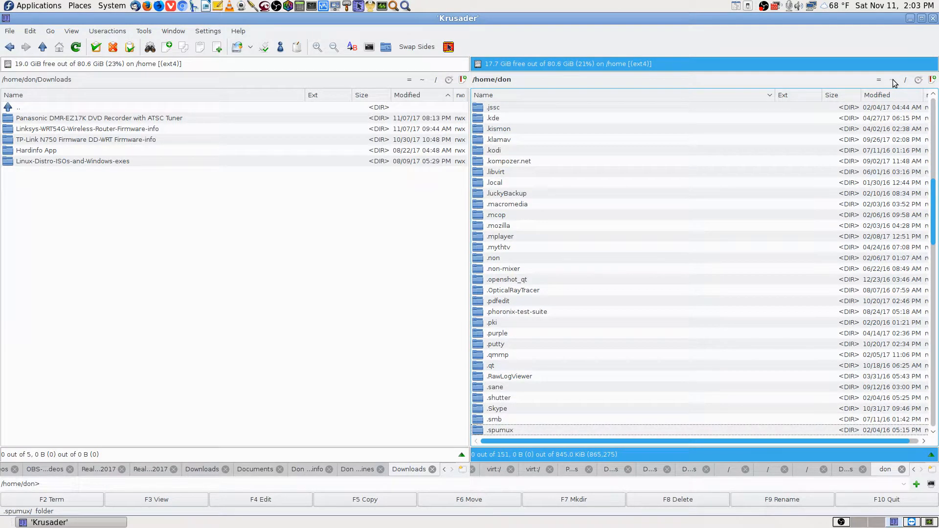
pyautogui.press('Up')
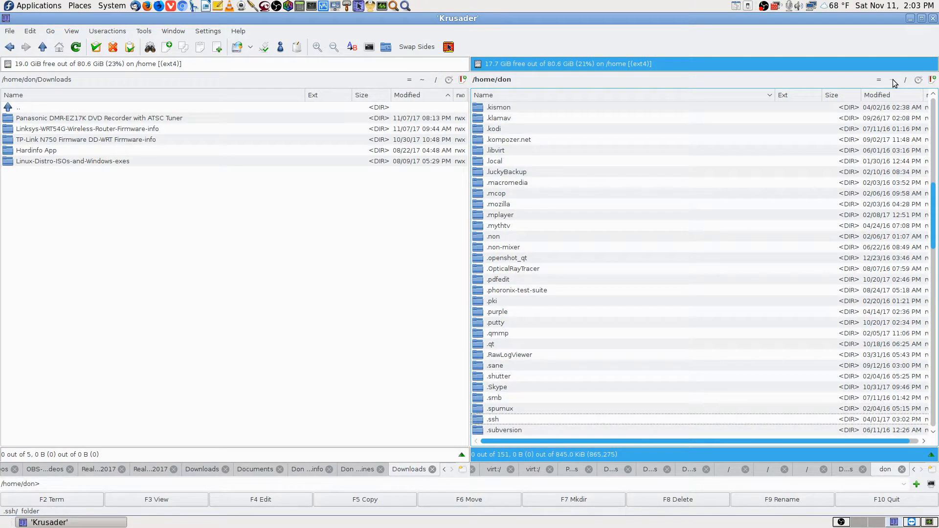
pyautogui.press('Return')
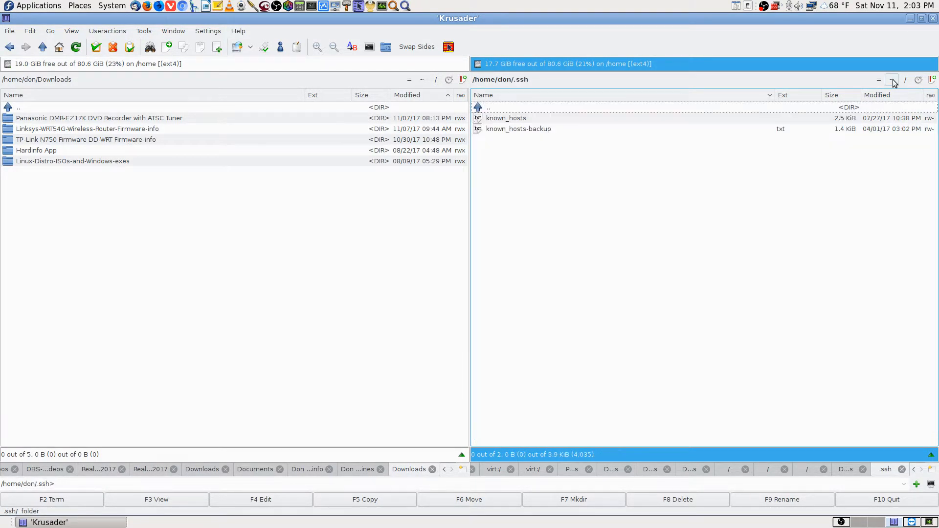
pyautogui.click(517, 119)
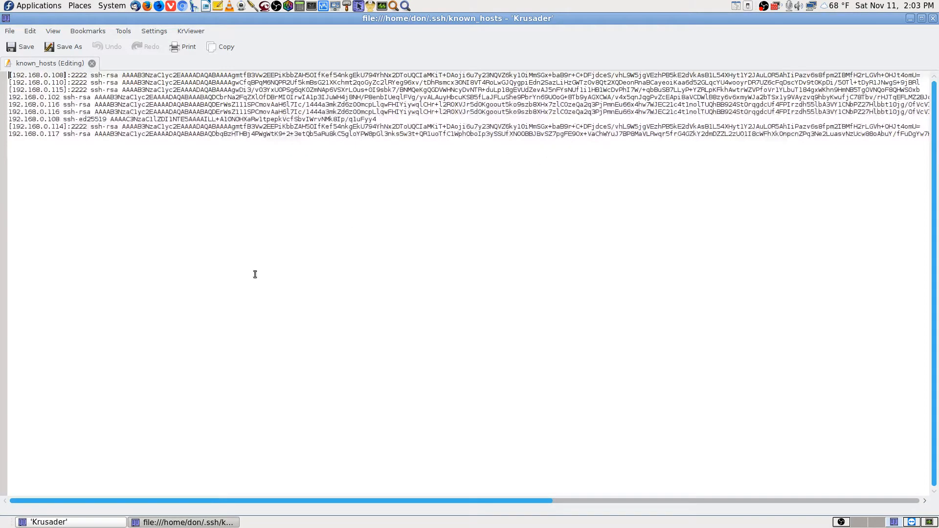
# Search known_hosts for 192.168.0.108 and locate its ssh-ed25519 line
pyautogui.hotkey('ctrl', 'f')
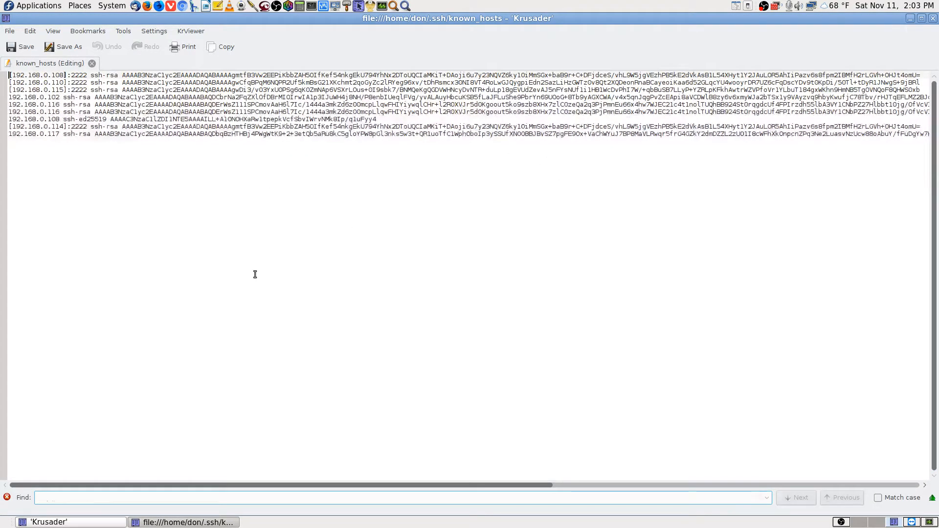
pyautogui.write('sftp://192.168.0.108/')
pyautogui.press('BackSpace')
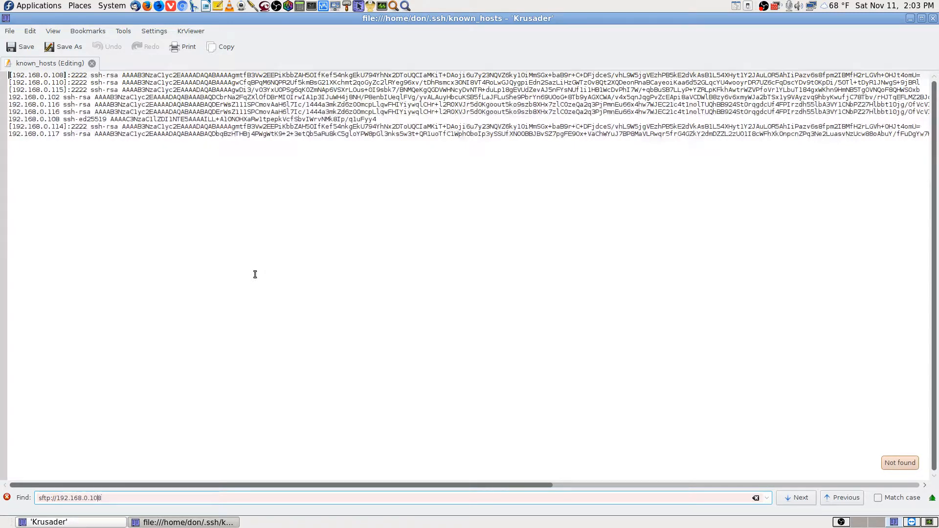
pyautogui.press('Left')
pyautogui.press('Left')
pyautogui.press('Left')
pyautogui.press('Left')
pyautogui.press('Left')
pyautogui.press('Left')
pyautogui.press('Left')
pyautogui.press('Left')
pyautogui.press('Left')
pyautogui.press('Left')
pyautogui.press('BackSpace')
pyautogui.press('BackSpace')
pyautogui.press('BackSpace')
pyautogui.press('BackSpace')
pyautogui.press('BackSpace')
pyautogui.press('BackSpace')
pyautogui.press('BackSpace')
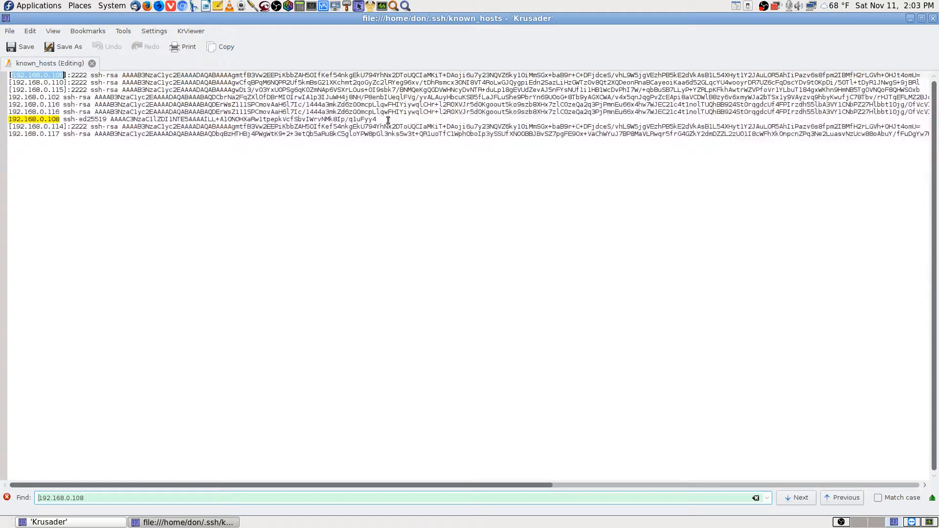
pyautogui.moveTo(388, 120); pyautogui.dragTo(11, 122)
pyautogui.click(153, 212)
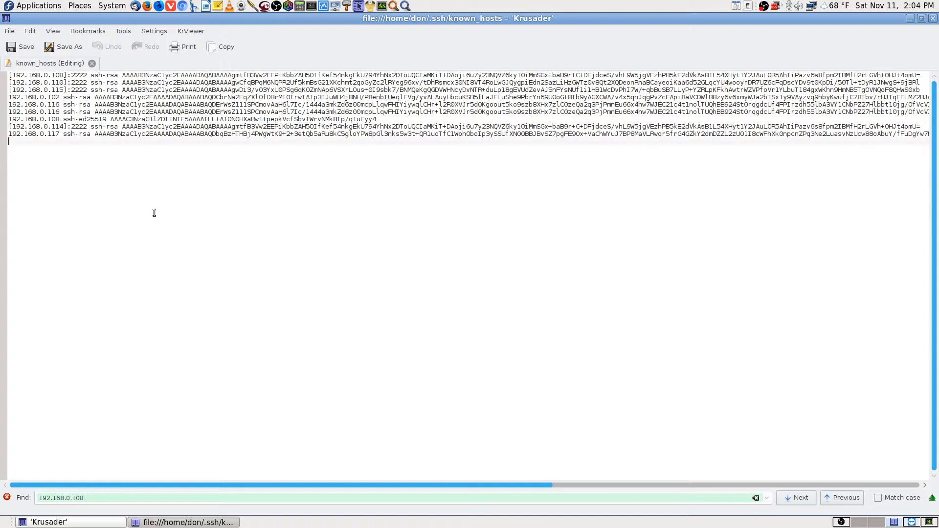
# Save the contents as known_hosts-backup.txt, overwriting the existing file
pyautogui.click(77, 46)
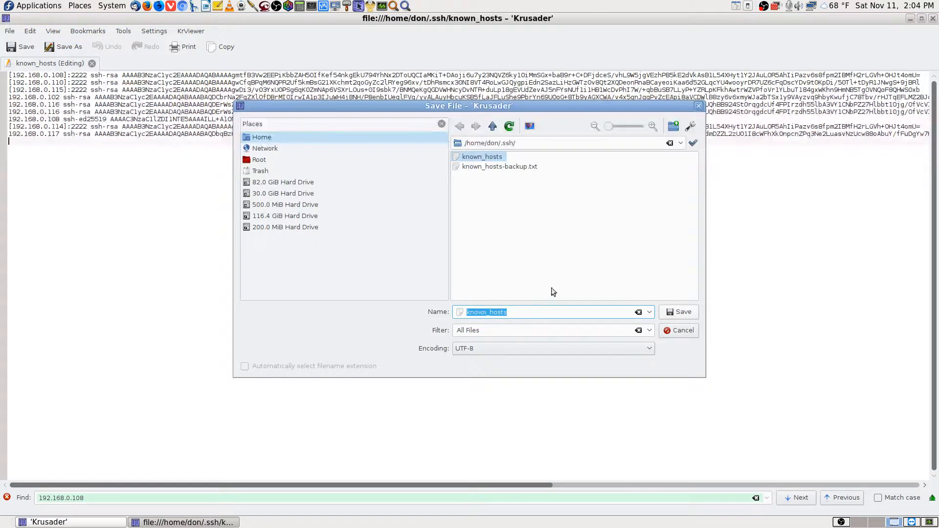
pyautogui.click(510, 166)
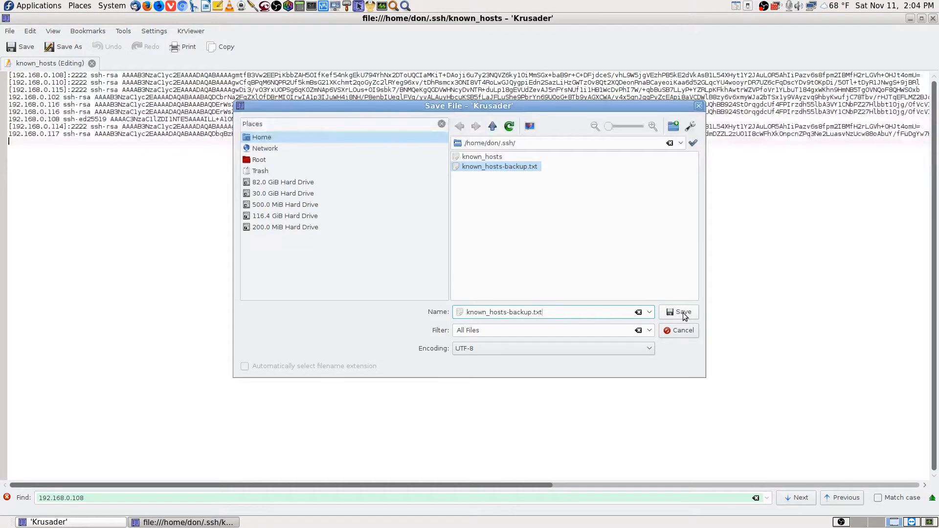
pyautogui.click(683, 313)
pyautogui.click(567, 219)
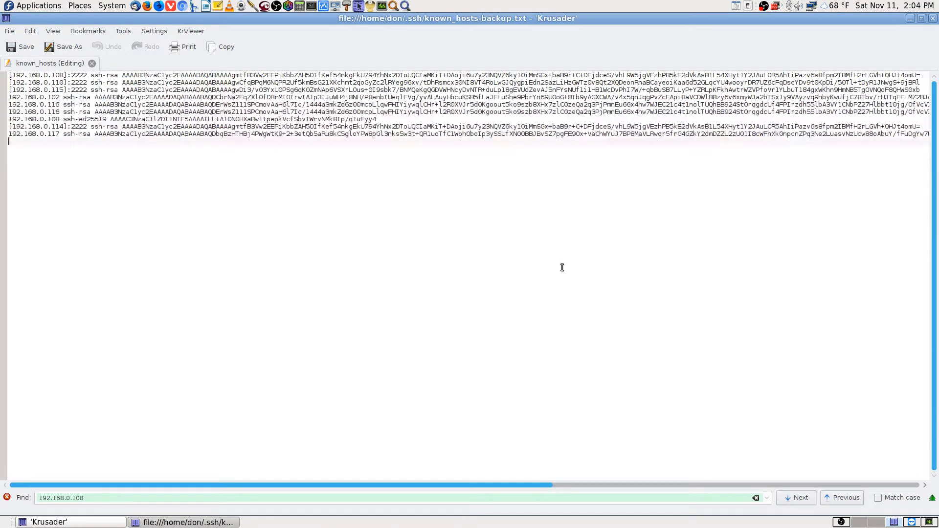
# Find and delete the 192.168.0.108 ssh-ed25519 host key line
pyautogui.press('XF86AudioLowerVolume')
pyautogui.press('XF86AudioLowerVolume')
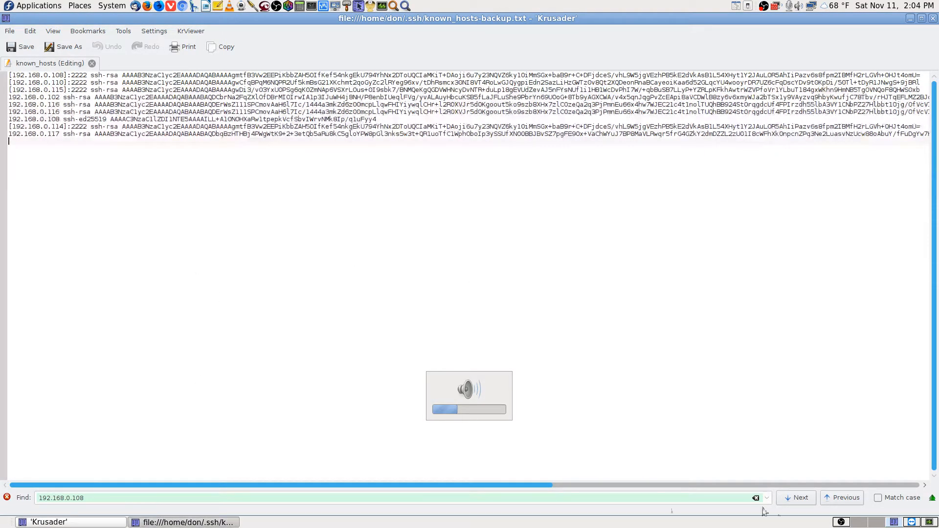
pyautogui.click(790, 497)
pyautogui.click(483, 279)
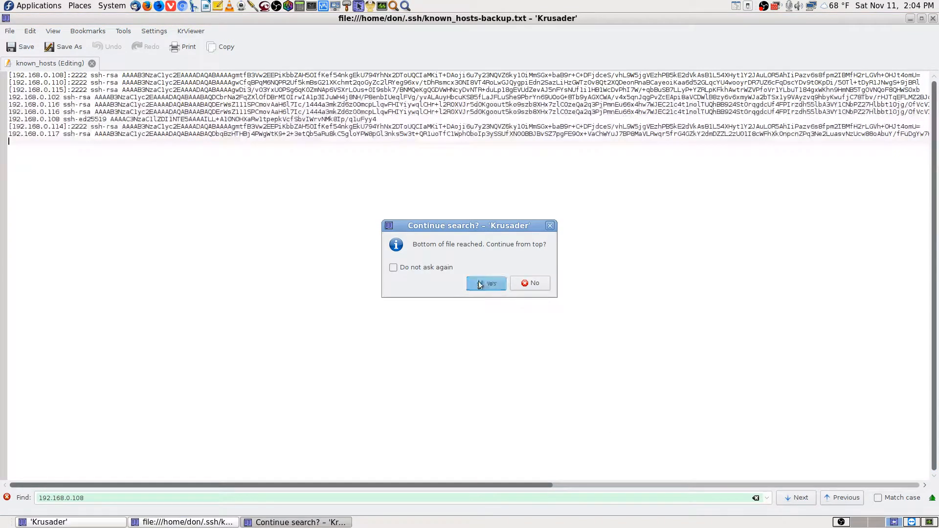
pyautogui.click(806, 499)
pyautogui.click(806, 499)
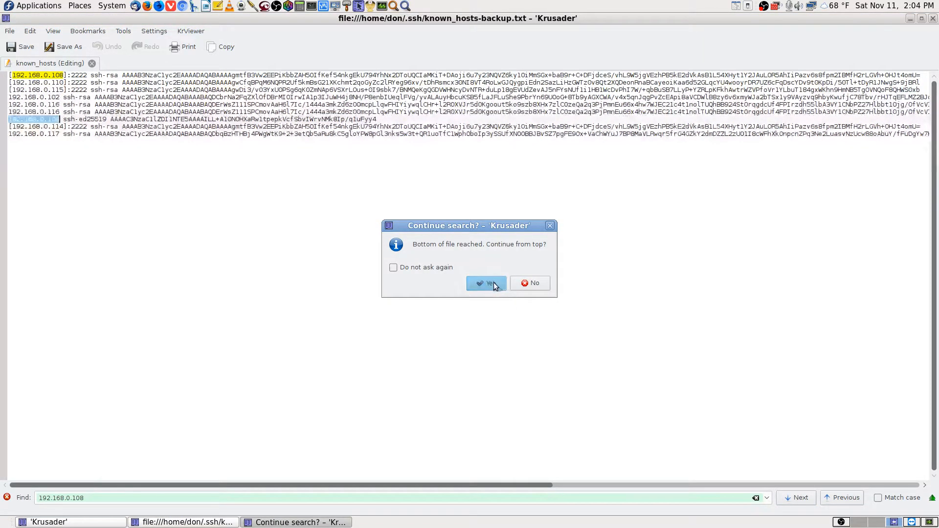
pyautogui.click(490, 284)
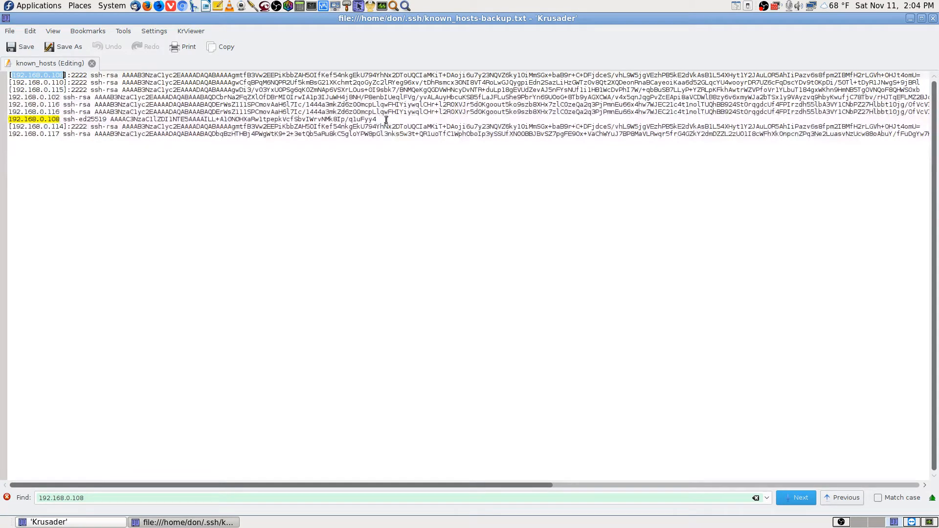
pyautogui.moveTo(386, 120); pyautogui.dragTo(4, 122)
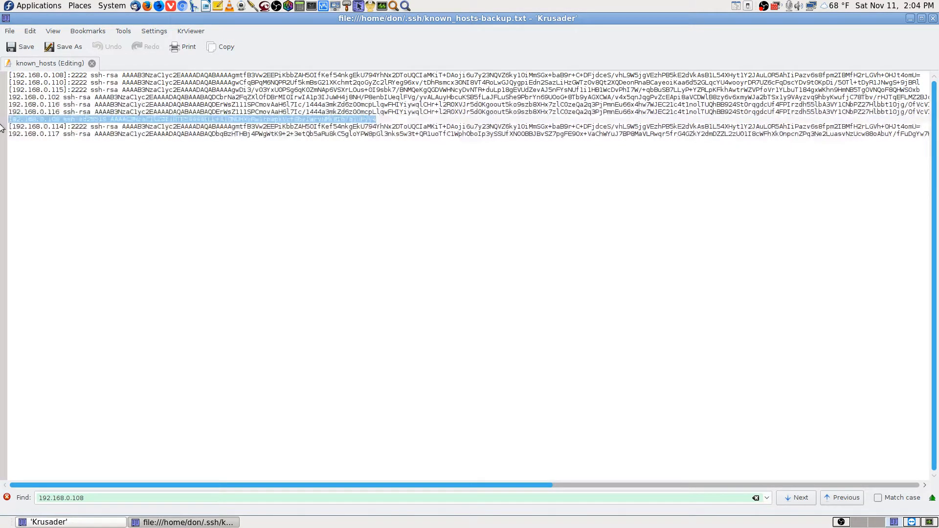
pyautogui.press('BackSpace')
pyautogui.press('BackSpace')
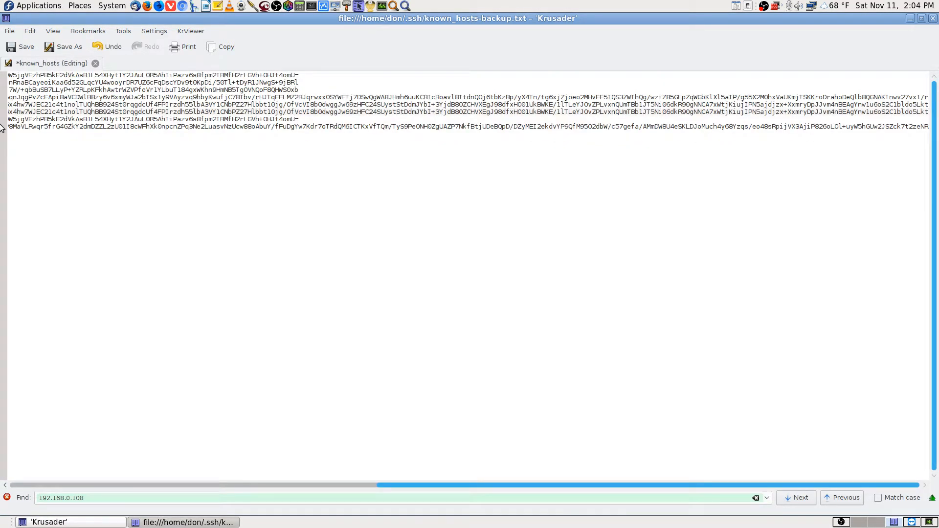
# Delete the [192.168.0.108]:2222 line and the leftover blank line, then save the file
pyautogui.click(797, 502)
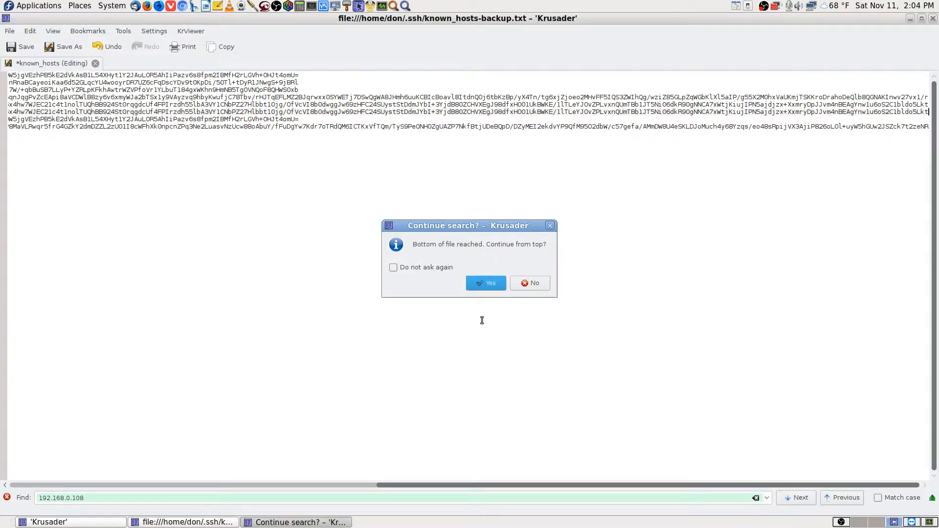
pyautogui.click(489, 284)
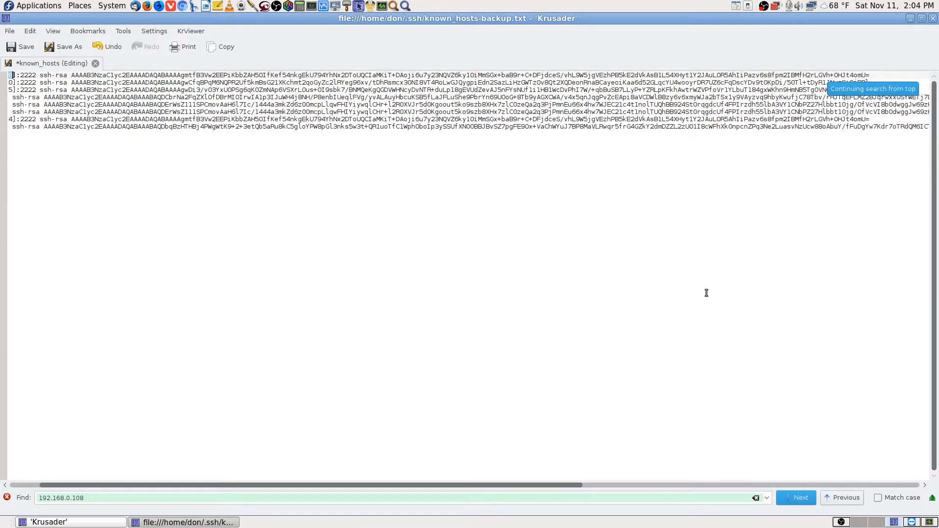
pyautogui.moveTo(544, 486); pyautogui.dragTo(481, 482)
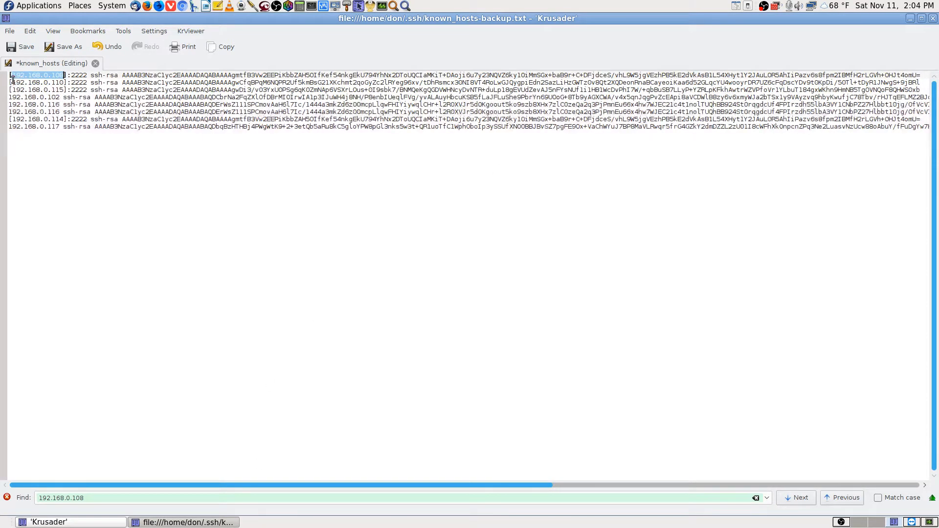
pyautogui.moveTo(9, 75); pyautogui.dragTo(924, 74)
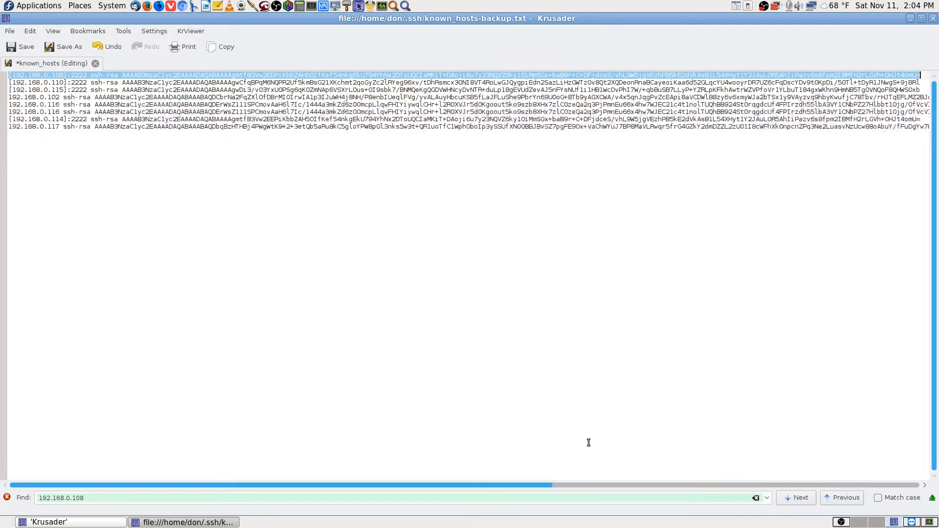
pyautogui.press('Delete')
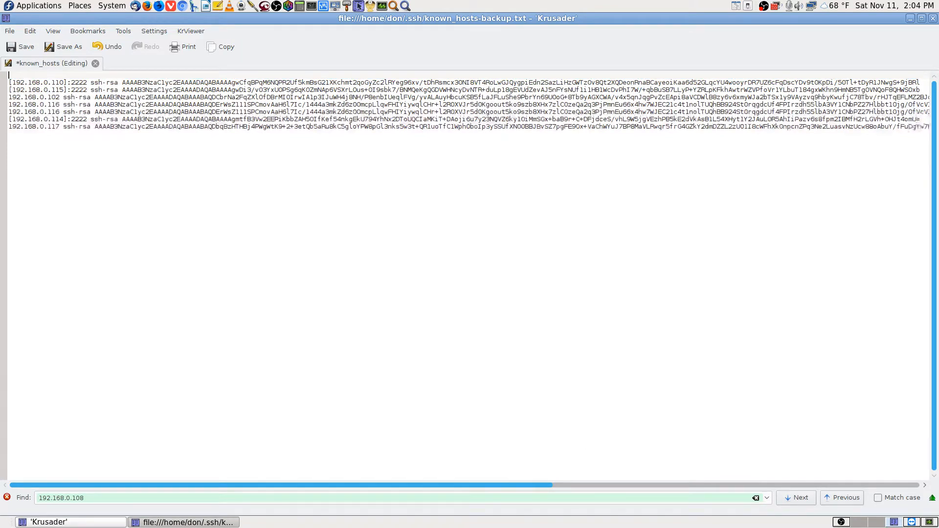
pyautogui.press('Delete')
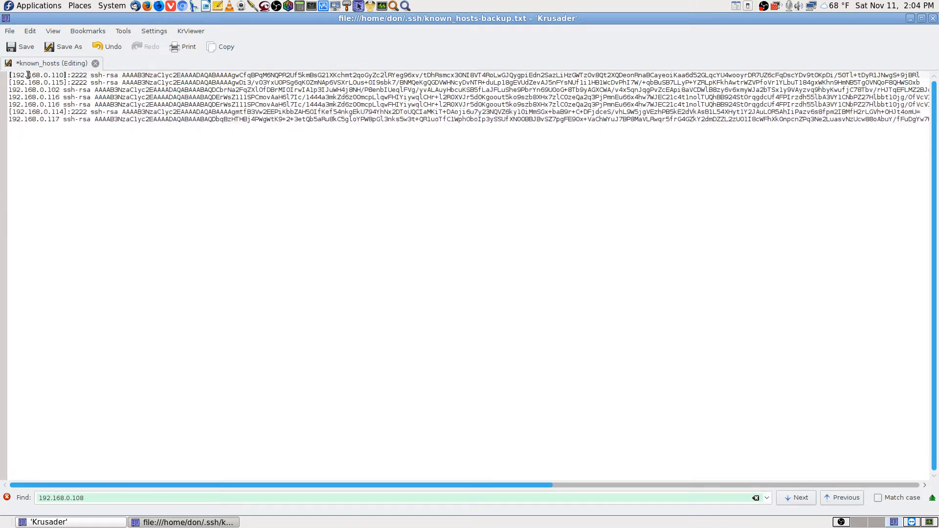
pyautogui.click(22, 47)
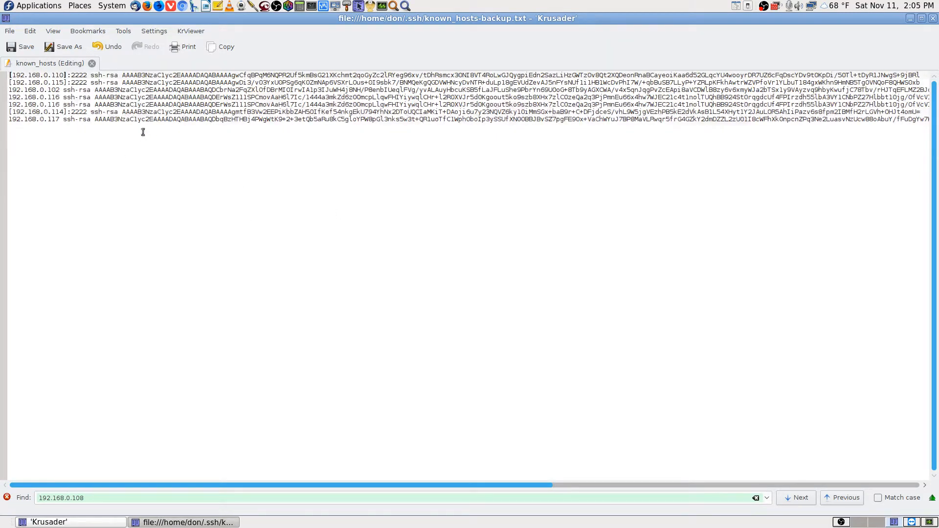
# Close the editor and try sftp://192.168.0.108 in the left panel, then return it to Downloads
pyautogui.click(933, 18)
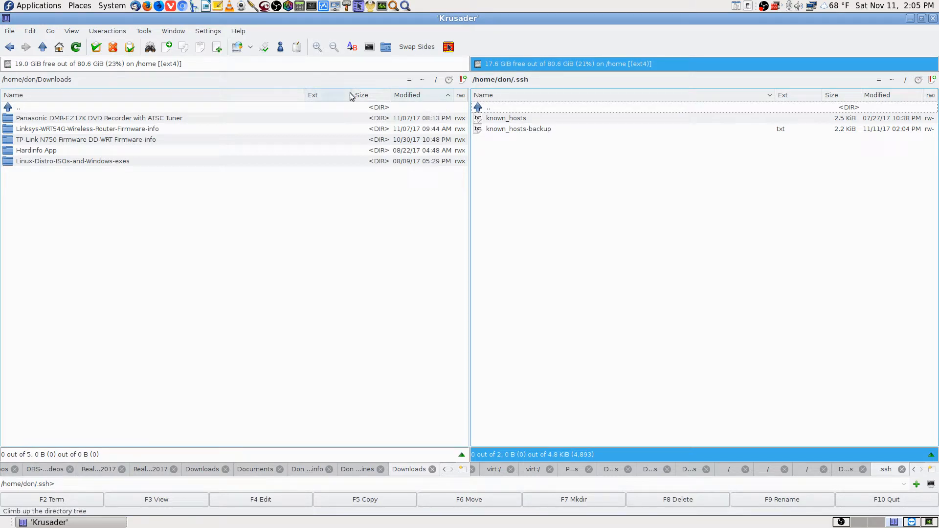
pyautogui.click(154, 80)
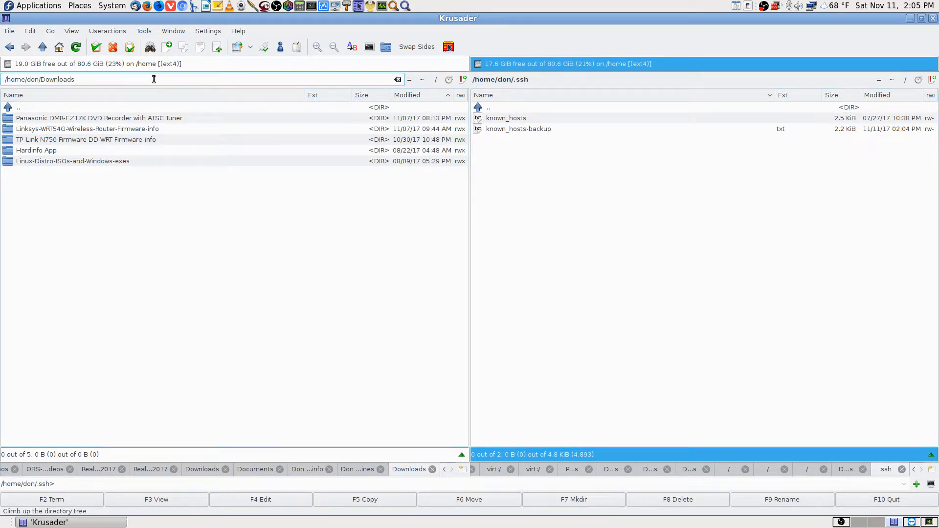
pyautogui.press('BackSpace')
pyautogui.press('BackSpace')
pyautogui.press('BackSpace')
pyautogui.press('BackSpace')
pyautogui.press('BackSpace')
pyautogui.press('BackSpace')
pyautogui.press('BackSpace')
pyautogui.press('BackSpace')
pyautogui.press('BackSpace')
pyautogui.press('BackSpace')
pyautogui.press('BackSpace')
pyautogui.press('BackSpace')
pyautogui.press('BackSpace')
pyautogui.press('BackSpace')
pyautogui.press('BackSpace')
pyautogui.press('BackSpace')
pyautogui.press('BackSpace')
pyautogui.press('BackSpace')
pyautogui.press('BackSpace')
pyautogui.write('sftp://192.168.0.108/')
pyautogui.press('Return')
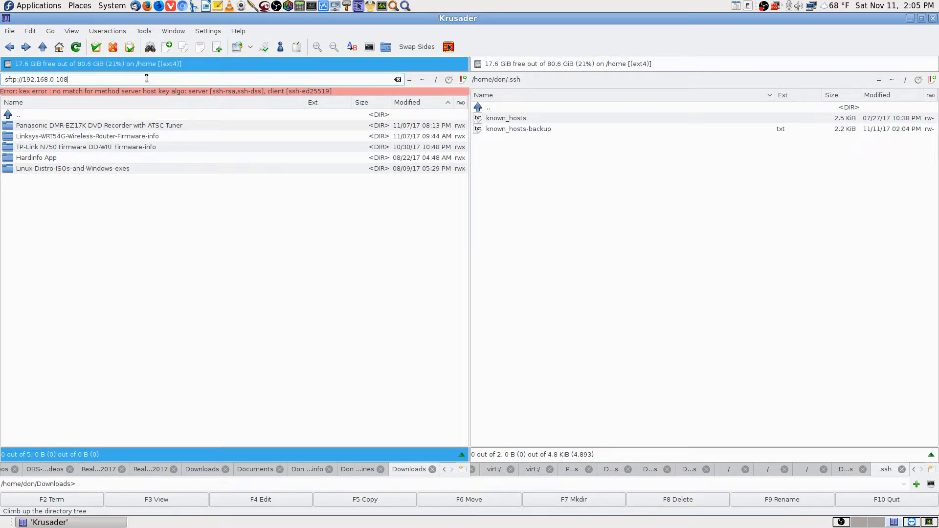
pyautogui.click(107, 115)
pyautogui.press('Return')
pyautogui.press('Return')
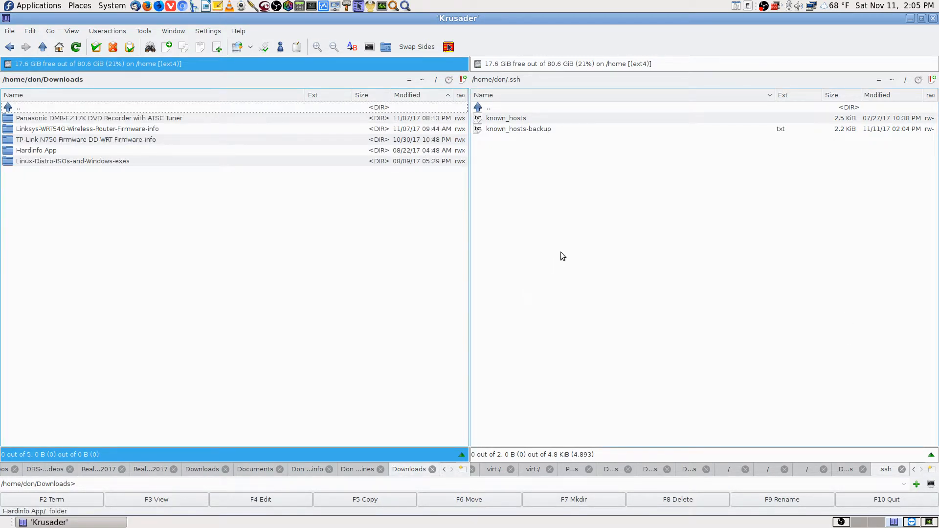
# Move the right panel up to the home folder and into its Videos directory
pyautogui.click(528, 107)
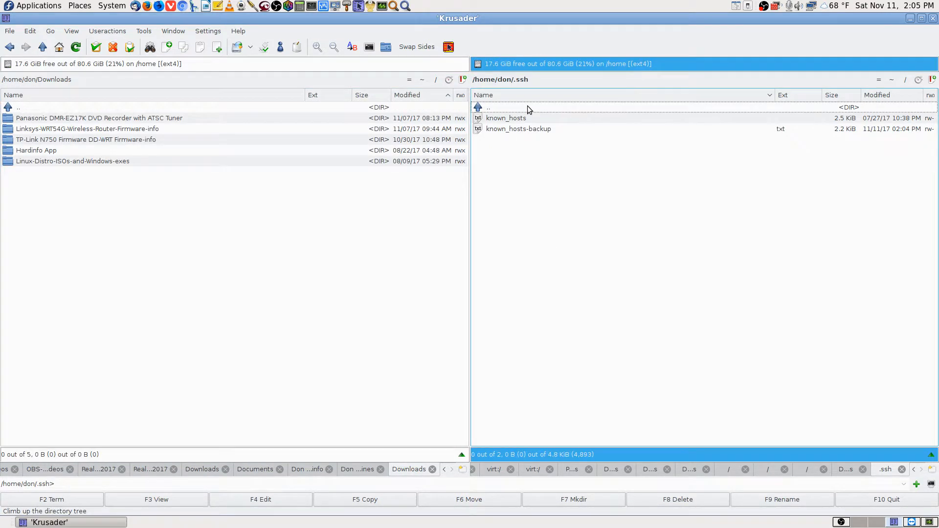
pyautogui.doubleClick(527, 107)
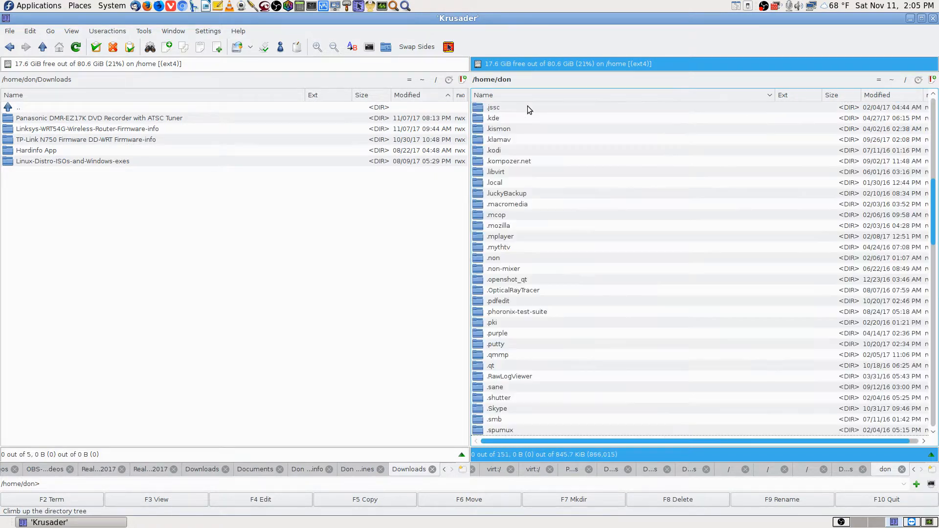
pyautogui.write('v')
pyautogui.press('Return')
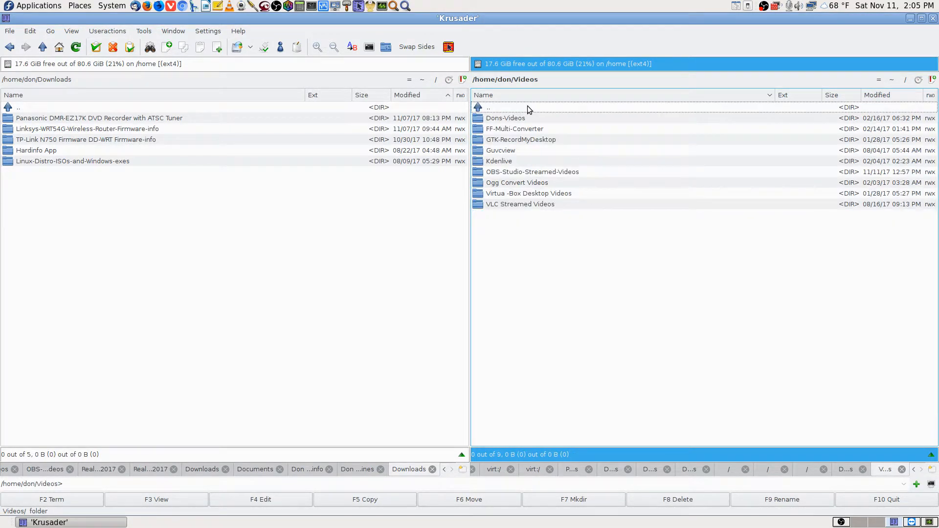
pyautogui.press('Down')
pyautogui.press('Return')
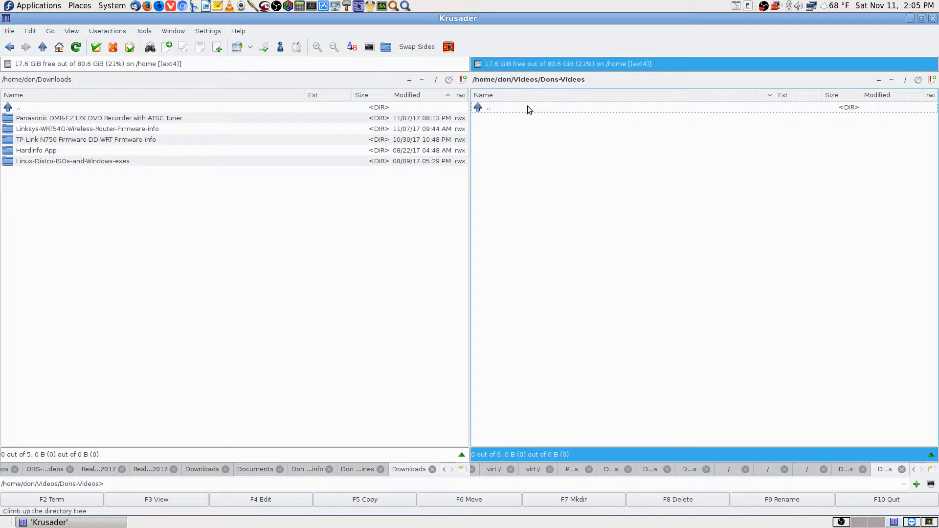
pyautogui.press('Return')
# Sort Videos newest first, open OBS-Studio-Streamed-Videos, and bring up the TeamViewer session
pyautogui.click(904, 96)
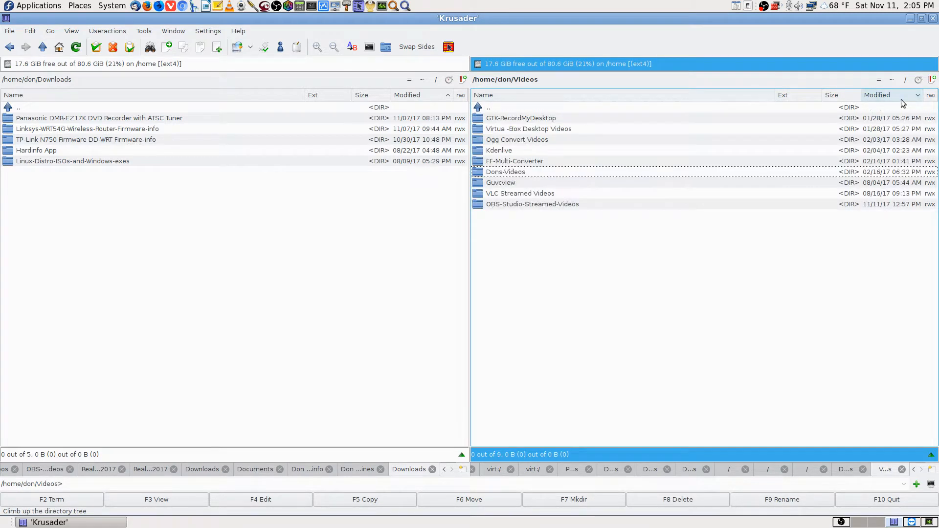
pyautogui.click(904, 96)
pyautogui.doubleClick(528, 117)
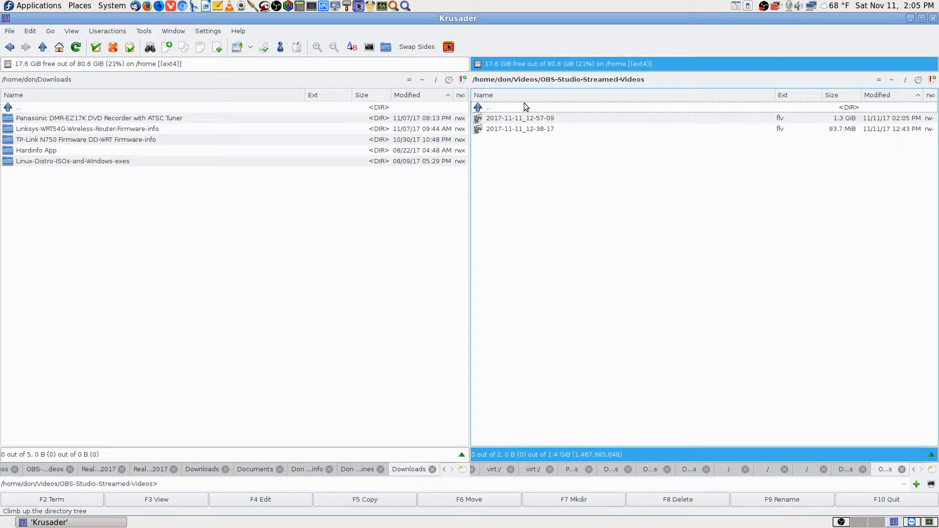
pyautogui.click(910, 522)
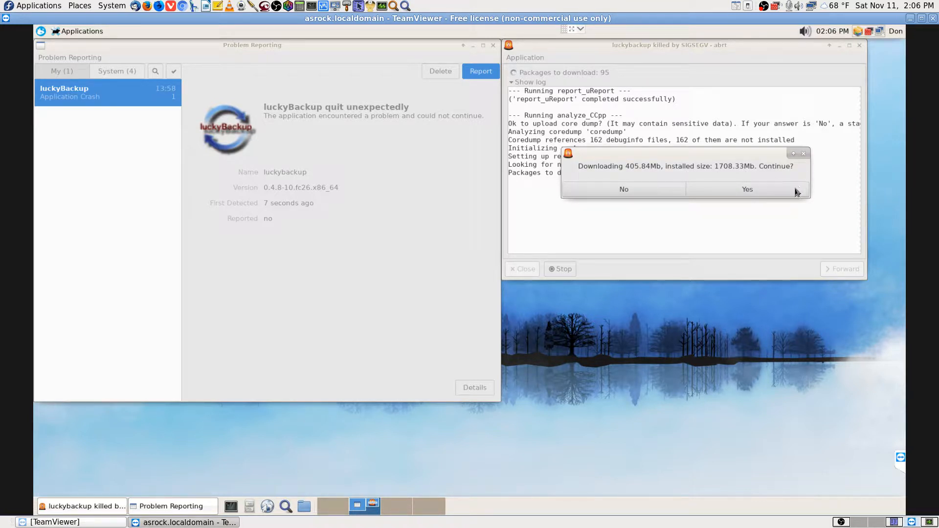
# Decline the 405.84Mb debuginfo download and close the Processing failed and Problem Reporting windows
pyautogui.click(658, 195)
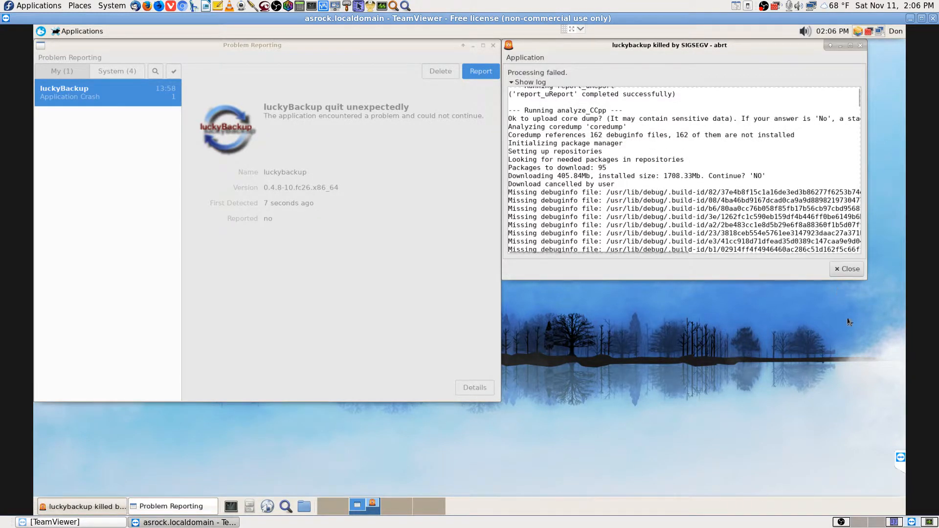
pyautogui.click(854, 272)
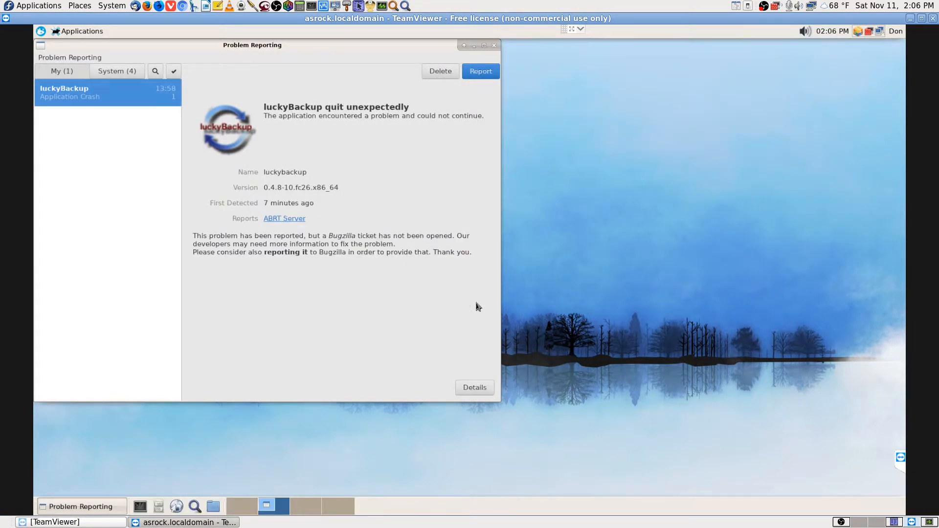
pyautogui.click(494, 46)
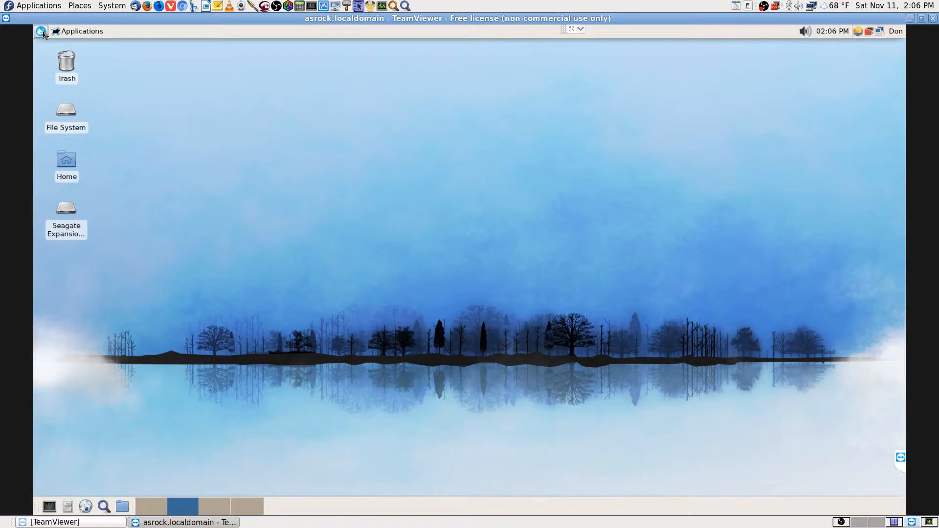
# Dismiss the remote category list, then search the launcher for 'virt' and clear it
pyautogui.click(68, 31)
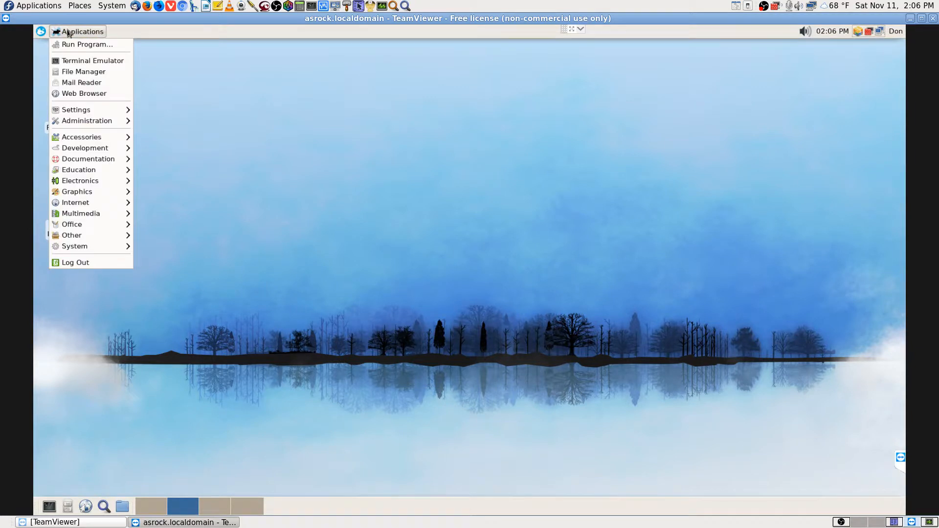
pyautogui.moveTo(119, 225)
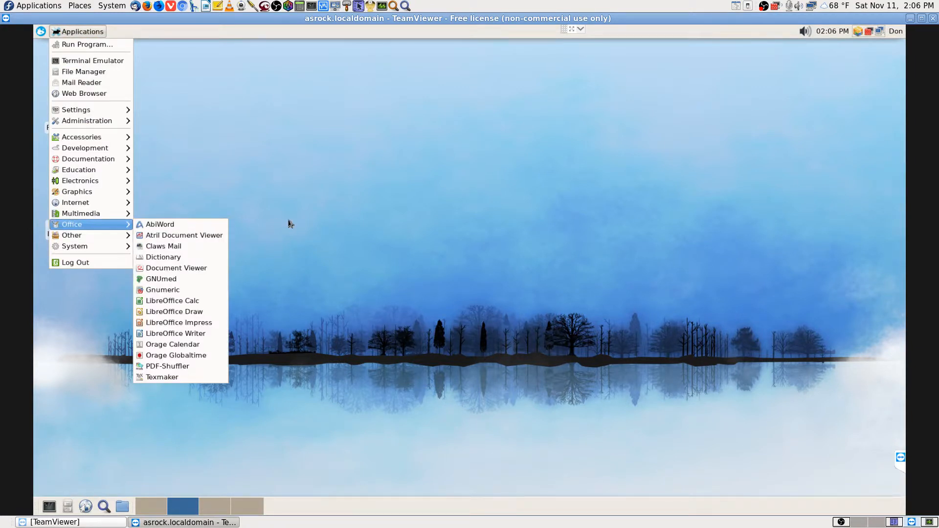
pyautogui.click(290, 224)
pyautogui.click(41, 31)
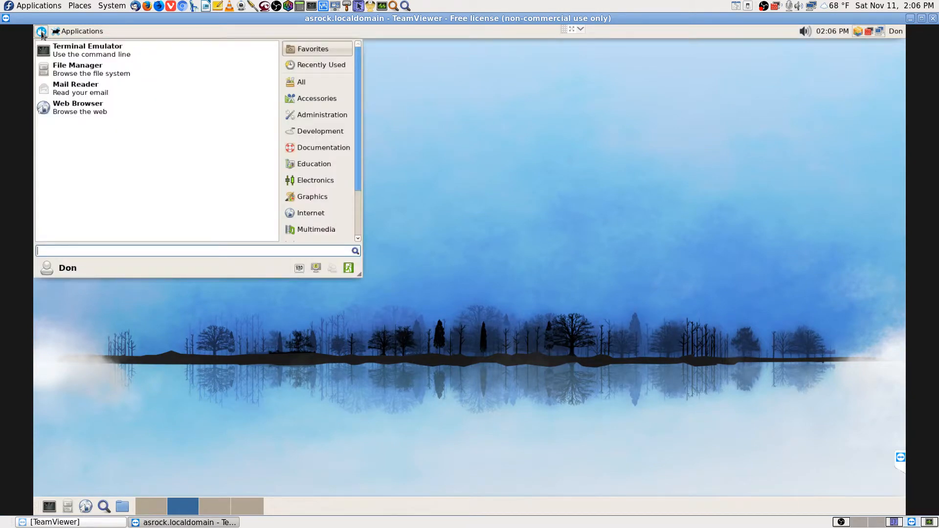
pyautogui.write('virt')
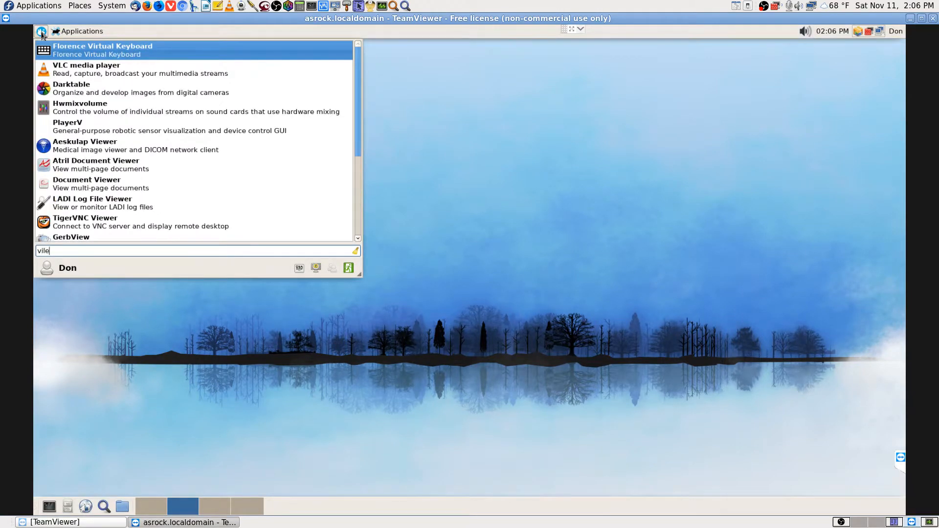
pyautogui.press('BackSpace')
pyautogui.press('BackSpace')
pyautogui.press('BackSpace')
pyautogui.press('BackSpace')
# Search the remote launcher for 'ssh' and step through the results past Run ssh
pyautogui.write('ssh')
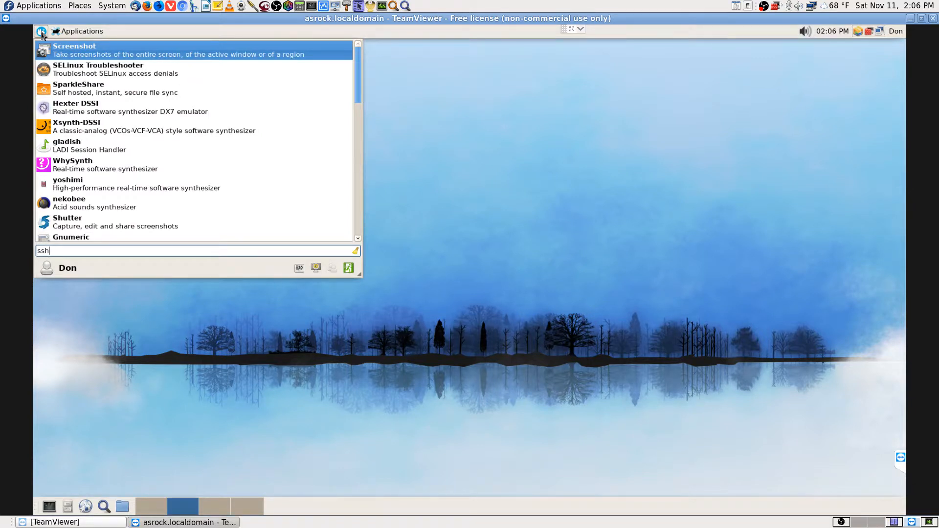
pyautogui.press('Down')
pyautogui.press('Down')
pyautogui.press('Down')
pyautogui.press('Down')
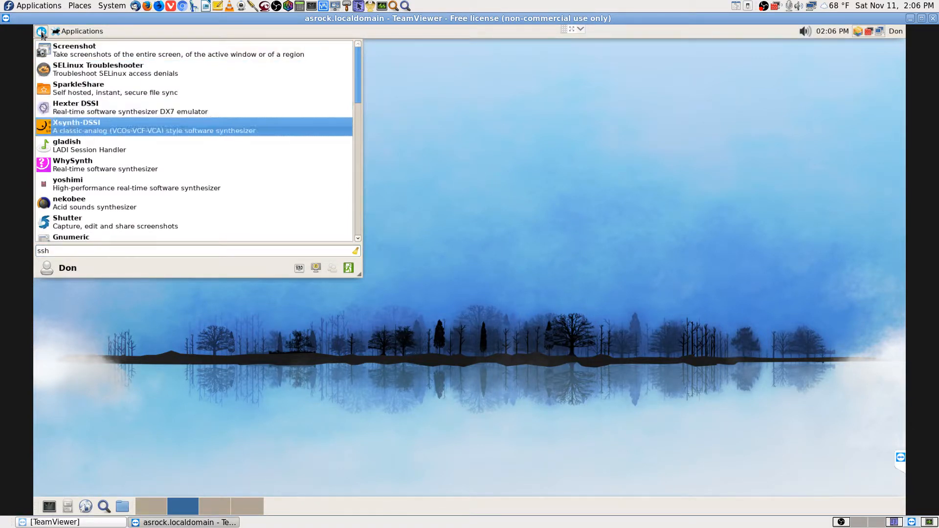
pyautogui.press('Down')
pyautogui.press('Down')
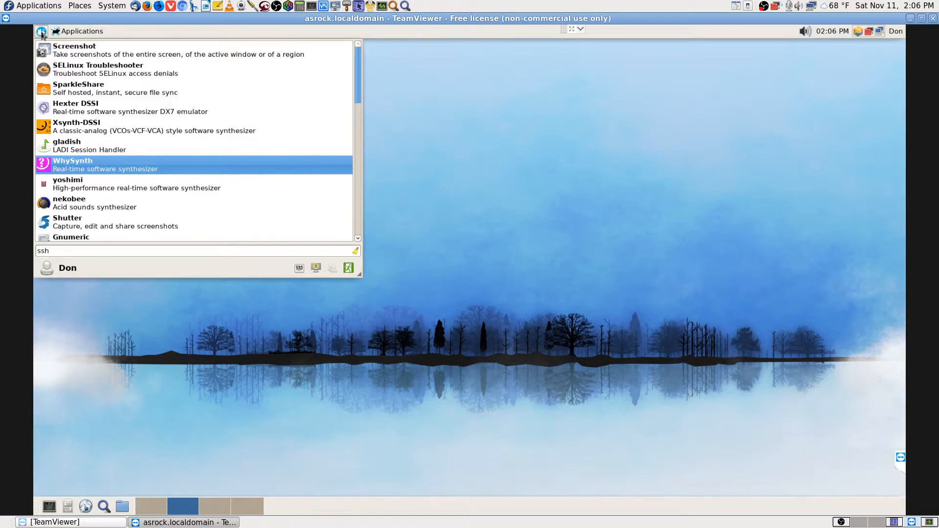
pyautogui.press('Down')
pyautogui.press('Down')
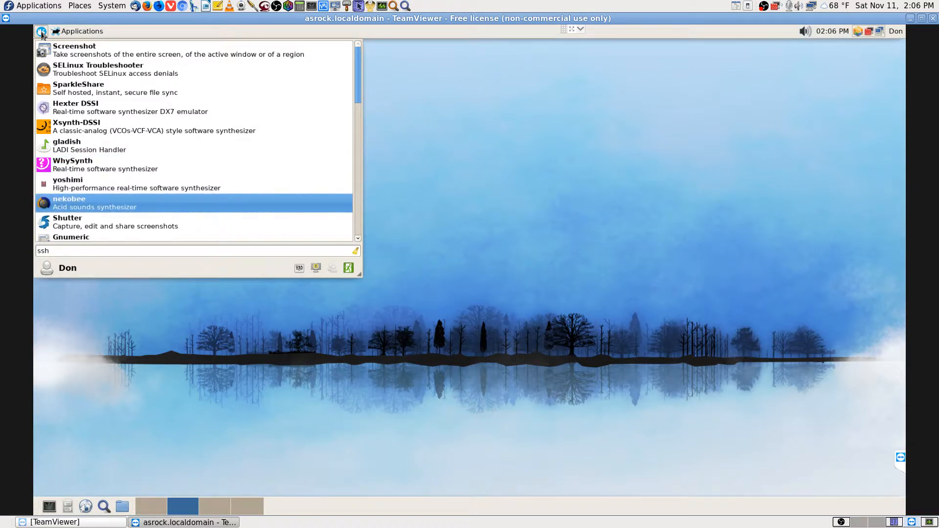
pyautogui.press('Down')
pyautogui.press('Down')
pyautogui.press('Down')
pyautogui.press('Down')
pyautogui.press('Down')
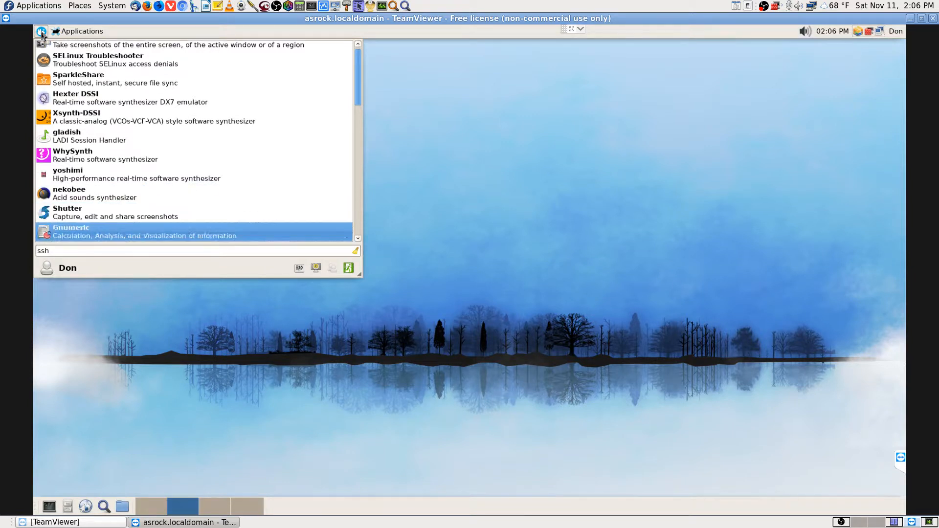
pyautogui.press('Down')
pyautogui.press('Down')
pyautogui.press('Down')
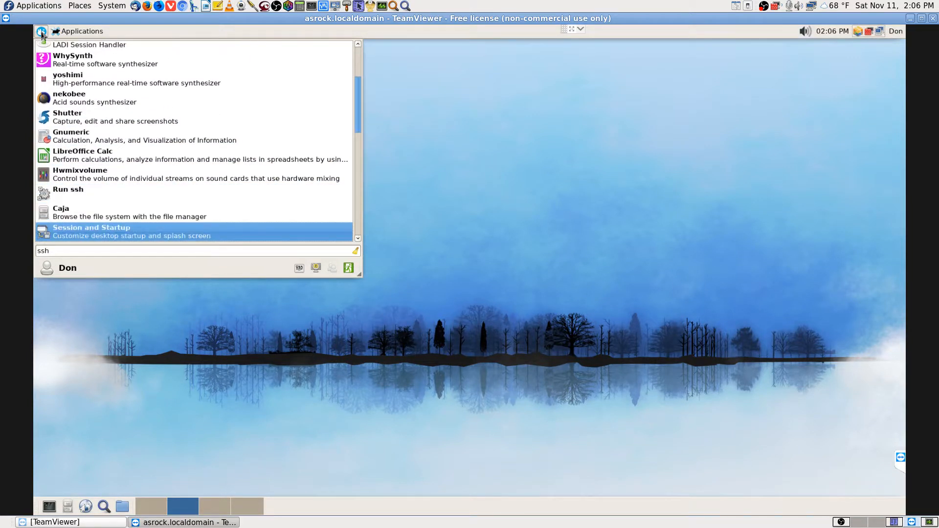
pyautogui.press('Down')
pyautogui.press('Down')
pyautogui.press('Down')
pyautogui.press('Down')
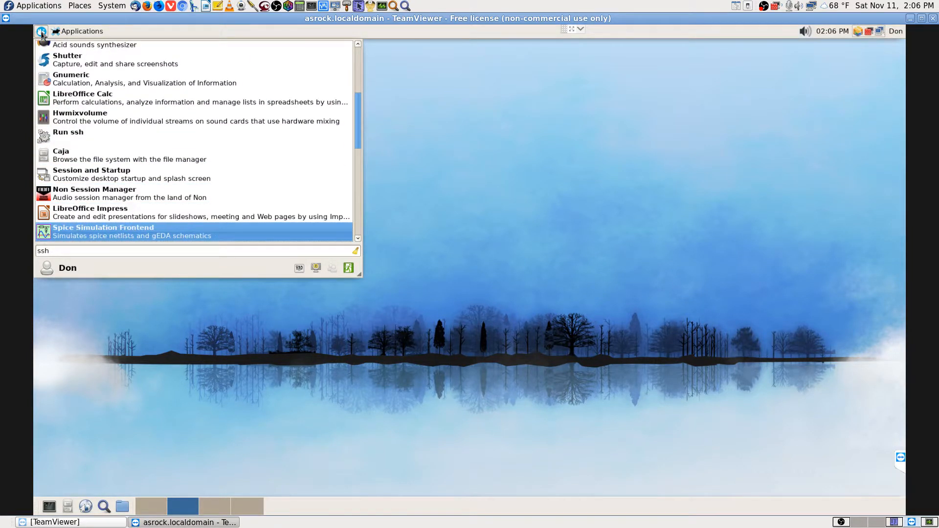
pyautogui.press('Down')
pyautogui.press('Down')
pyautogui.press('Down')
pyautogui.press('Down')
pyautogui.press('Down')
pyautogui.press('Down')
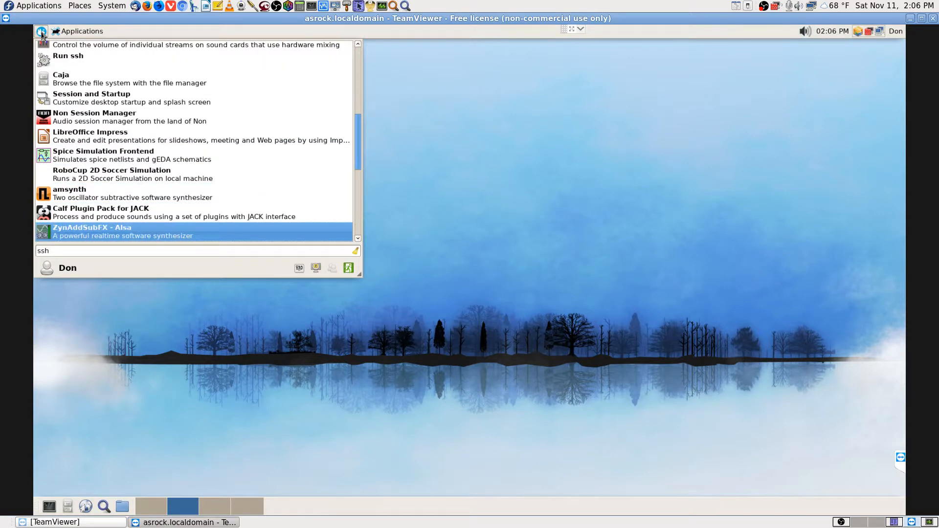
pyautogui.press('Down')
pyautogui.press('Down')
pyautogui.press('Down')
pyautogui.press('Down')
pyautogui.press('Down')
pyautogui.press('Down')
pyautogui.press('Down')
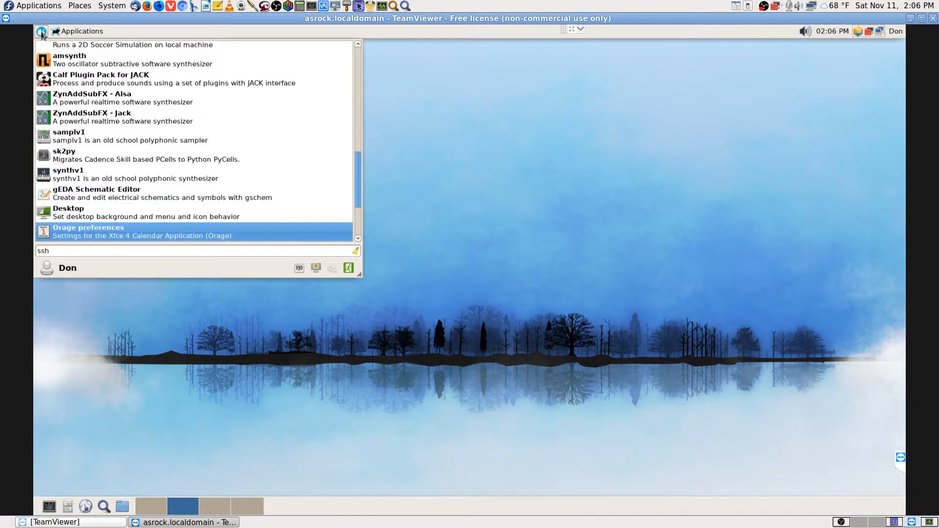
pyautogui.press('Down')
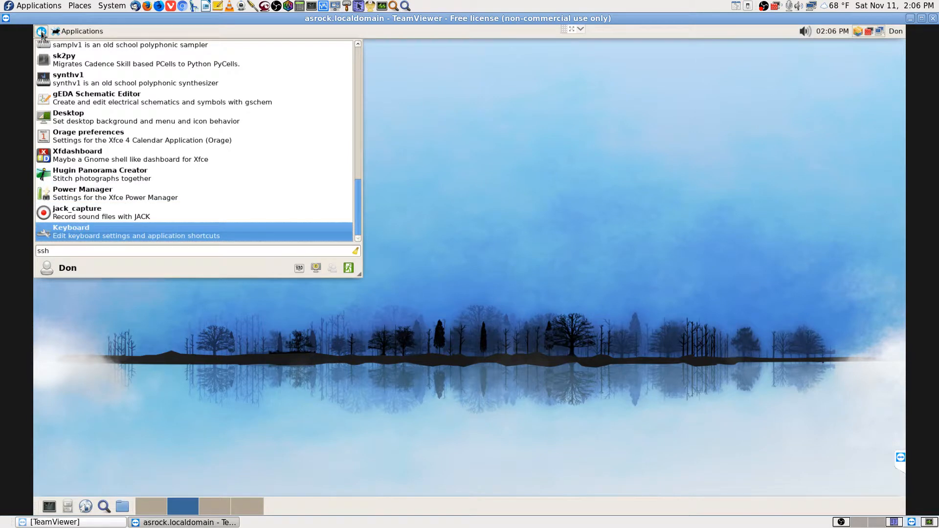
# Search 'file', browse the results past Krusader, then clear the search to show Favorites
pyautogui.press('BackSpace')
pyautogui.press('BackSpace')
pyautogui.press('BackSpace')
pyautogui.write('file')
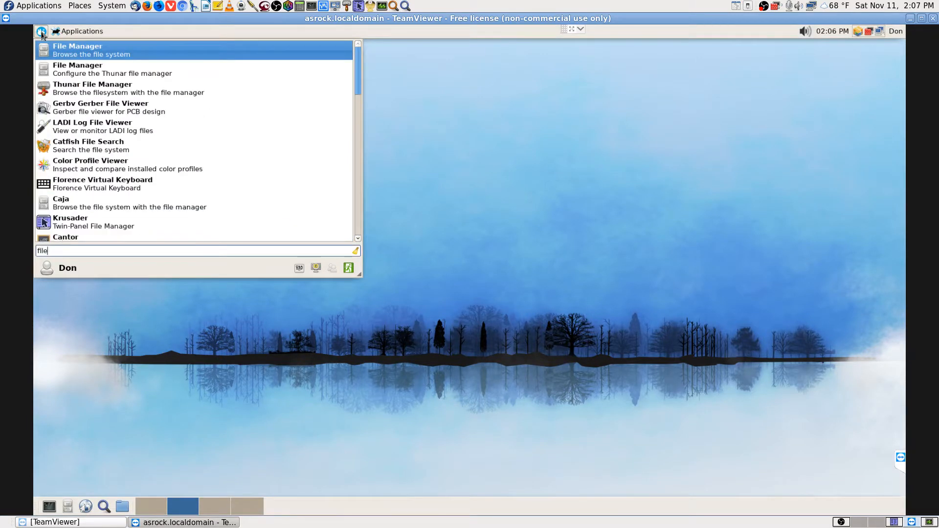
pyautogui.press('Down')
pyautogui.press('Down')
pyautogui.press('Down')
pyautogui.press('Down')
pyautogui.press('Down')
pyautogui.press('Down')
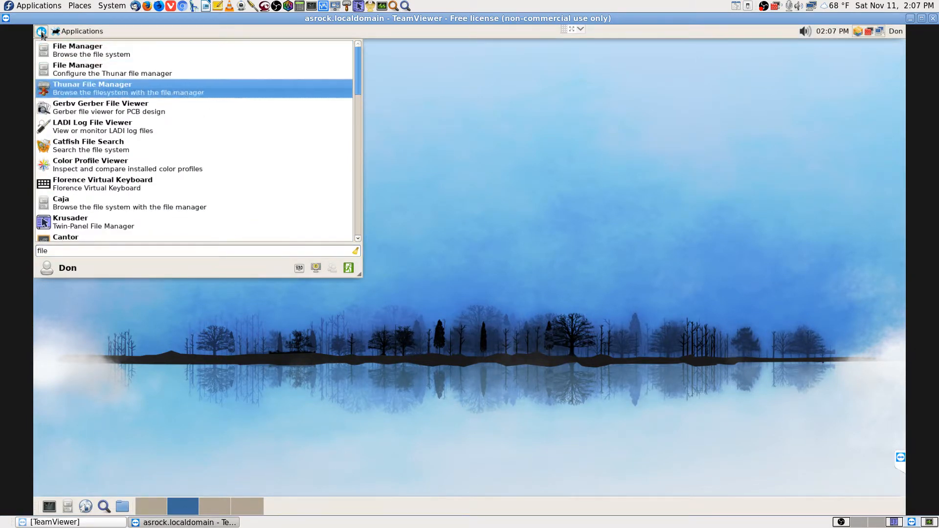
pyautogui.press('Down')
pyautogui.press('Down')
pyautogui.press('Down')
pyautogui.press('Down')
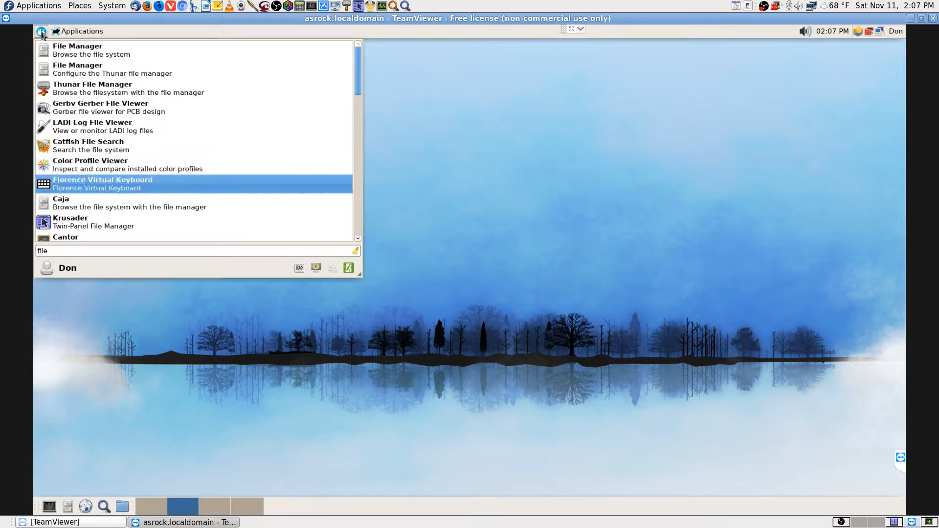
pyautogui.press('Down')
pyautogui.press('Down')
pyautogui.press('Down')
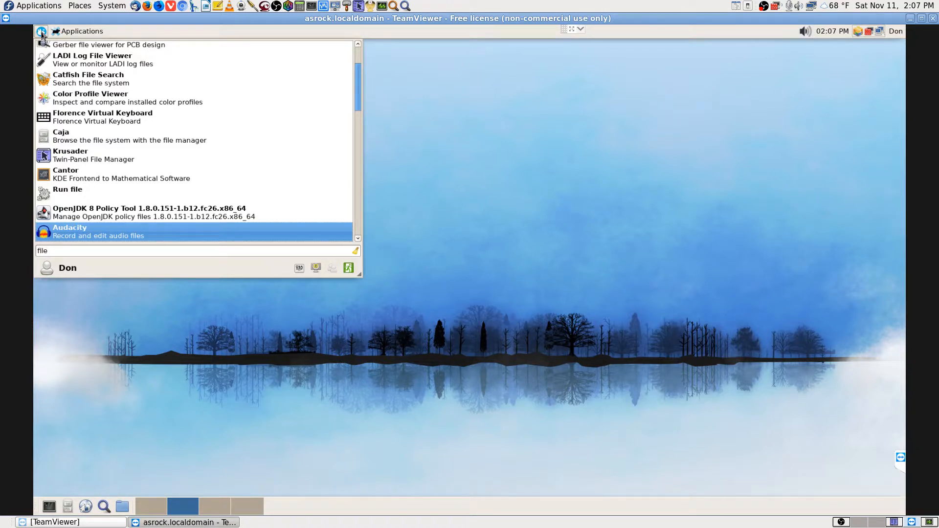
pyautogui.press('Down')
pyautogui.press('Down')
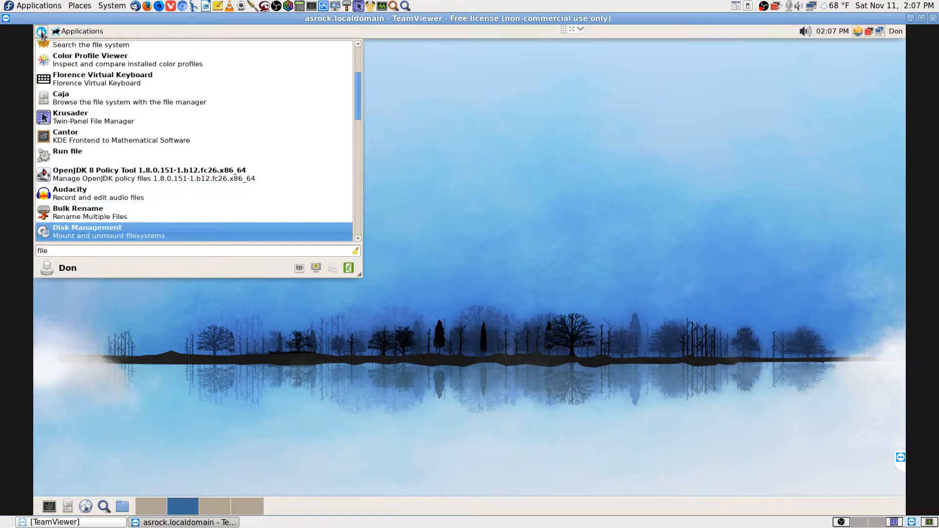
pyautogui.press('Down')
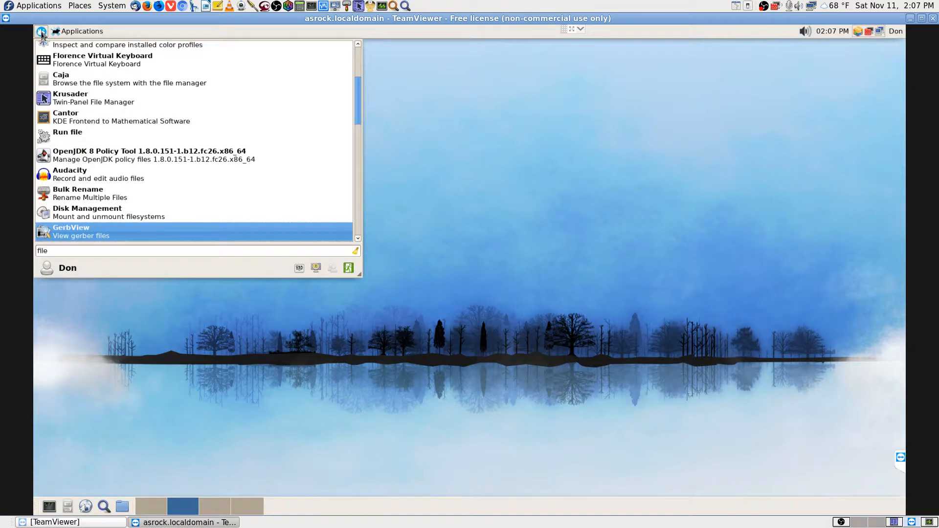
pyautogui.press('Down')
pyautogui.press('Down')
pyautogui.press('Down')
pyautogui.press('Down')
pyautogui.press('Down')
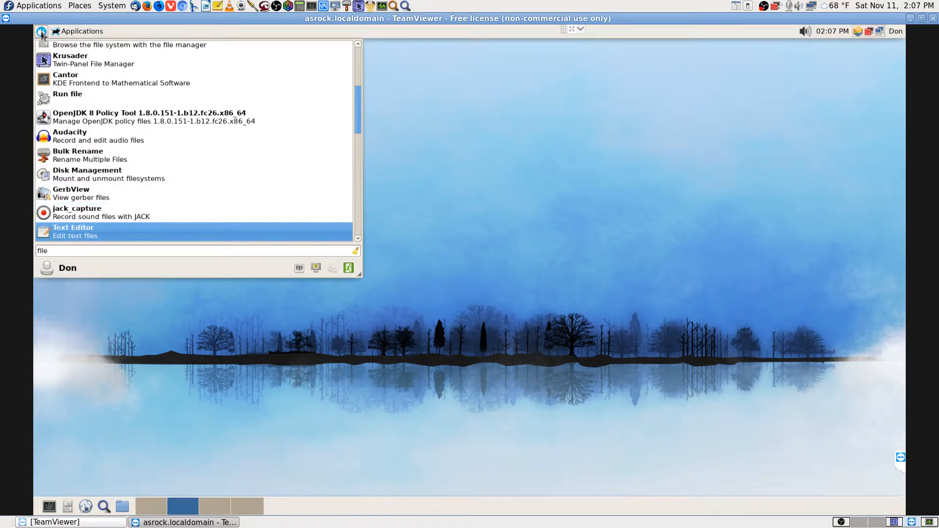
pyautogui.press('Down')
pyautogui.press('Down')
pyautogui.press('Down')
pyautogui.press('Down')
pyautogui.press('Down')
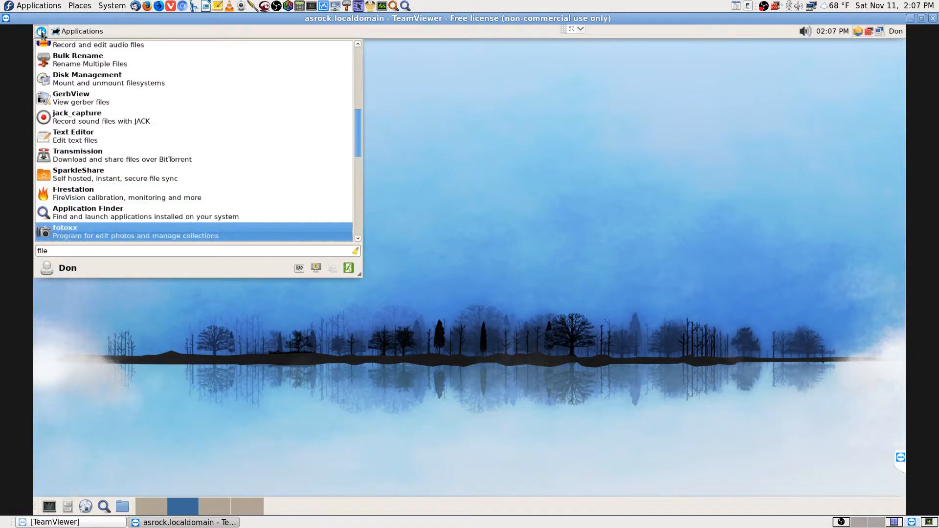
pyautogui.press('Down')
pyautogui.press('Down')
pyautogui.press('Down')
pyautogui.press('Down')
pyautogui.press('Down')
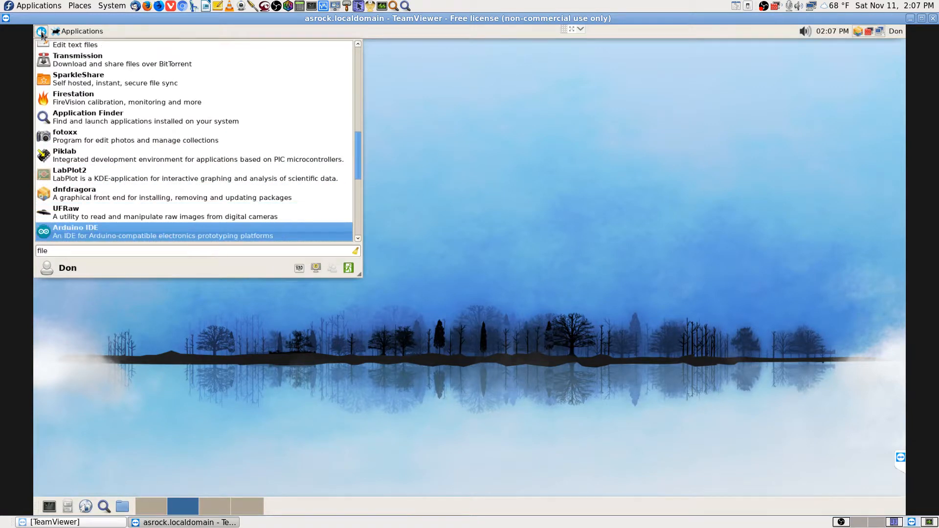
pyautogui.press('Down')
pyautogui.press('Down')
pyautogui.press('Down')
pyautogui.press('Down')
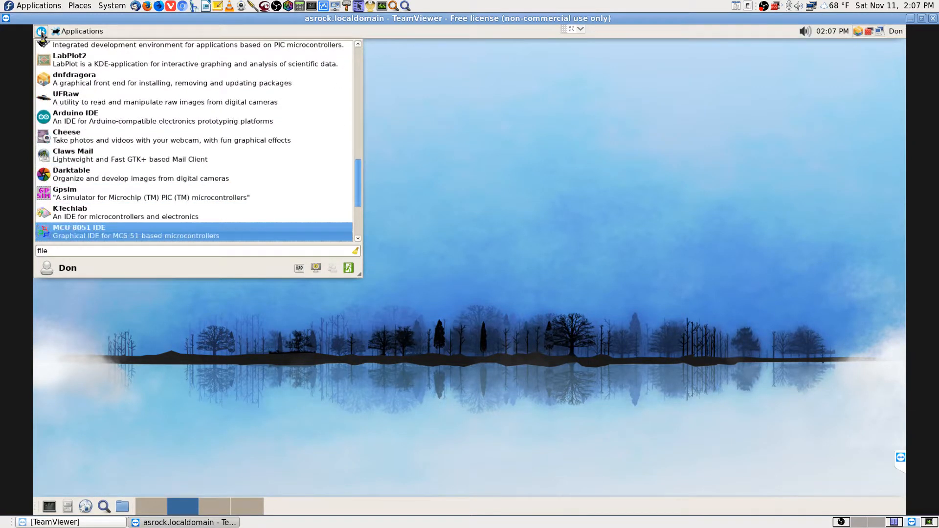
pyautogui.press('Down')
pyautogui.press('Down')
pyautogui.press('Down')
pyautogui.press('Down')
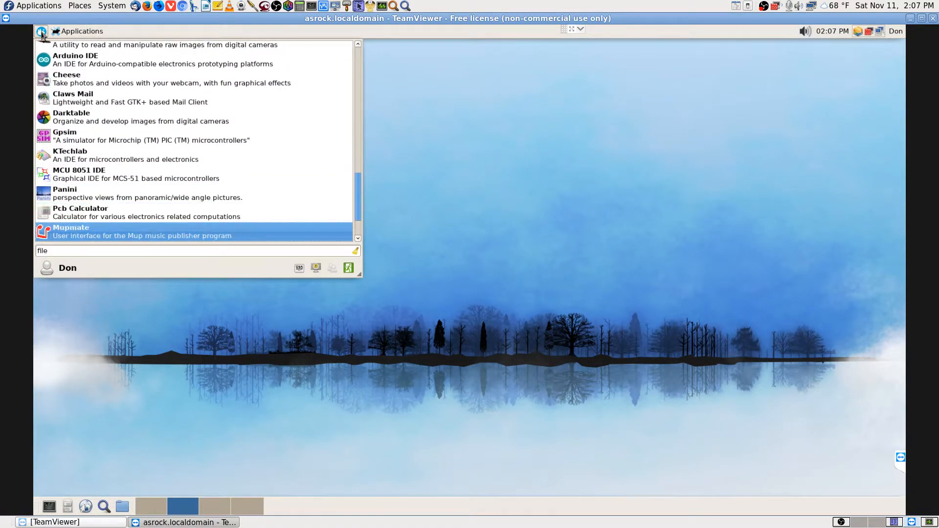
pyautogui.press('Down')
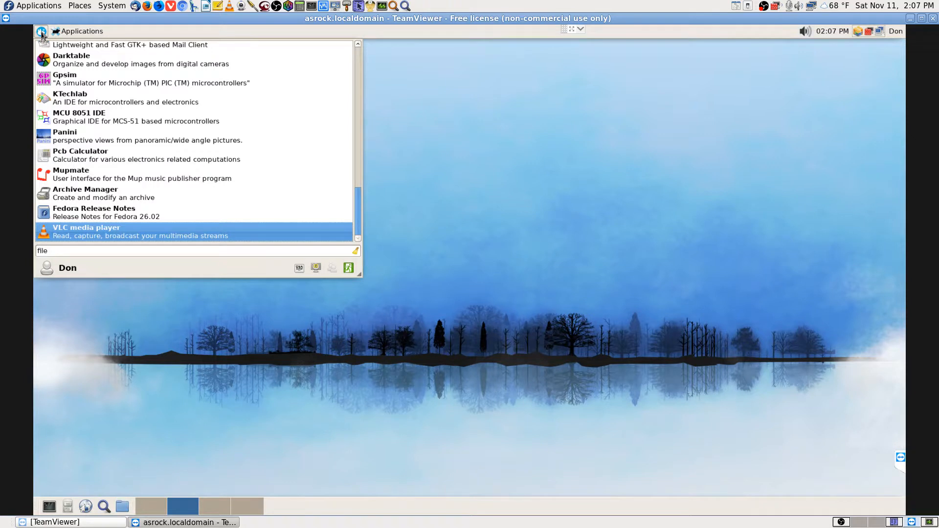
pyautogui.press('Escape')
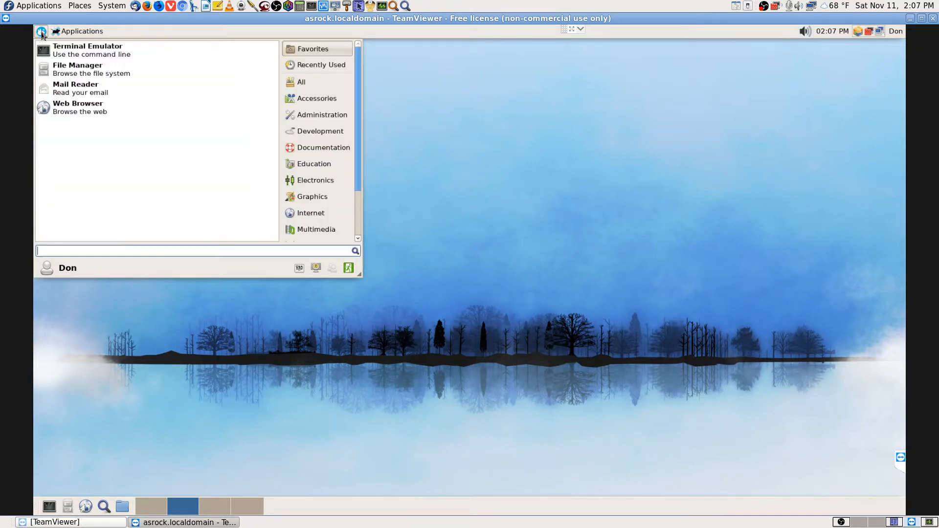
# Close the remote menu and bring up the Xfce Application Finder on the local workspace
pyautogui.press('Escape')
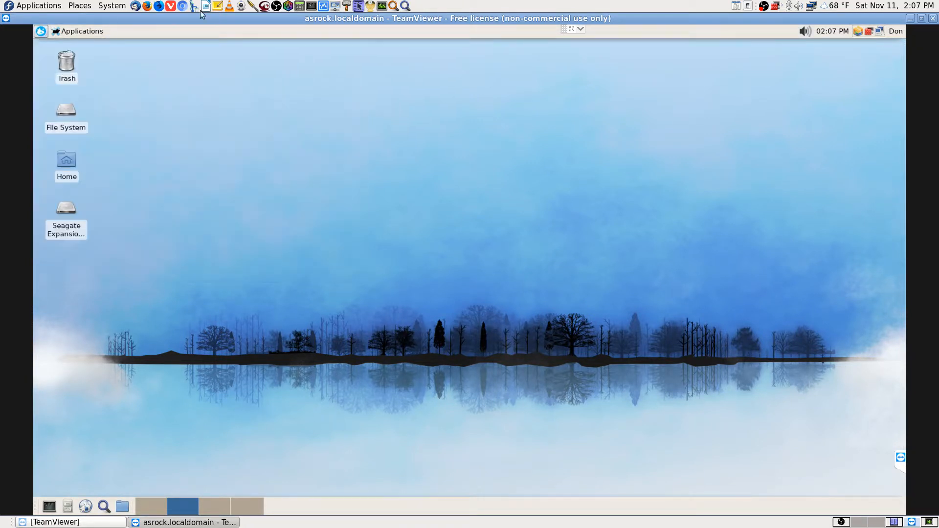
pyautogui.click(879, 523)
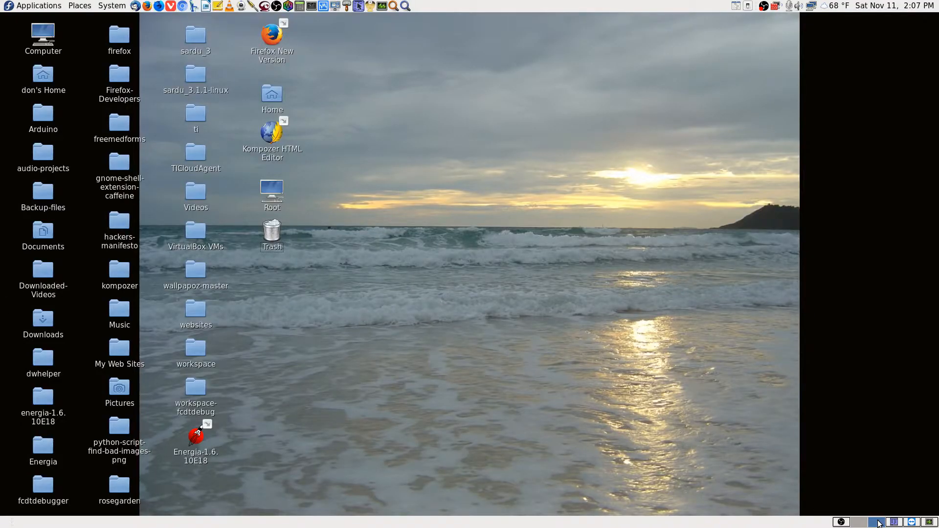
pyautogui.click(405, 6)
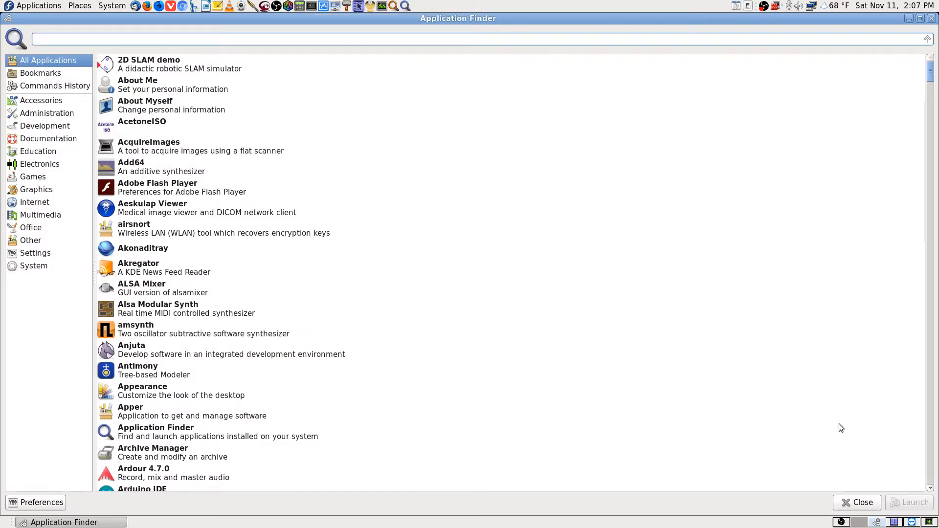
pyautogui.click(841, 523)
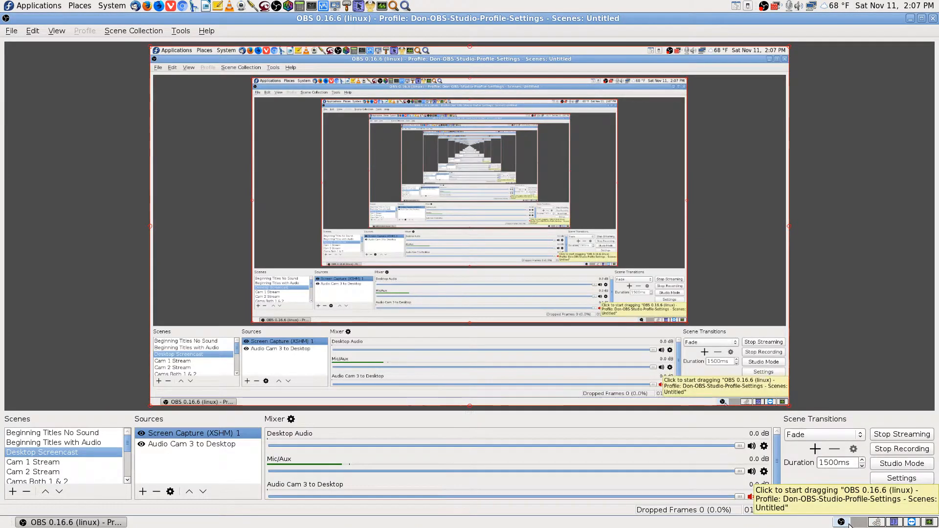
pyautogui.click(860, 521)
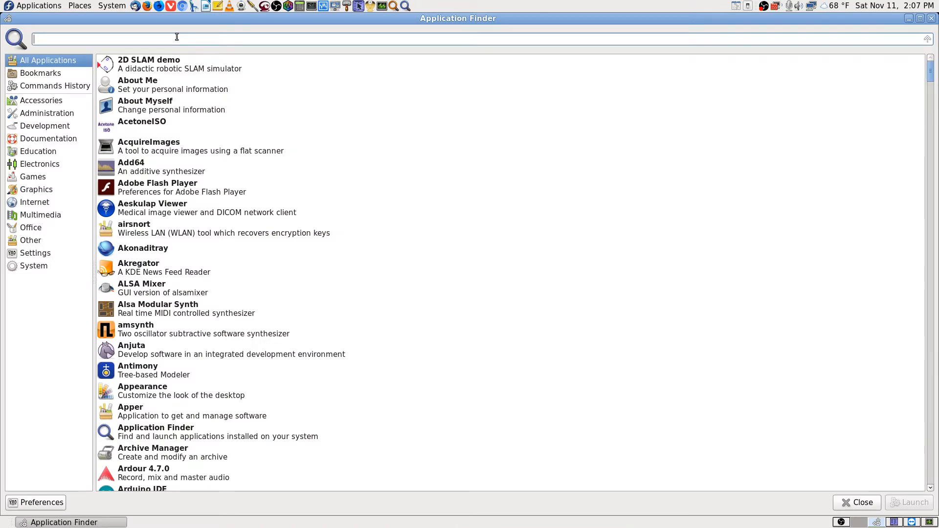
# Find 'lucky' and launch luckyBackup (super user), authenticating with the root password
pyautogui.write('lucky')
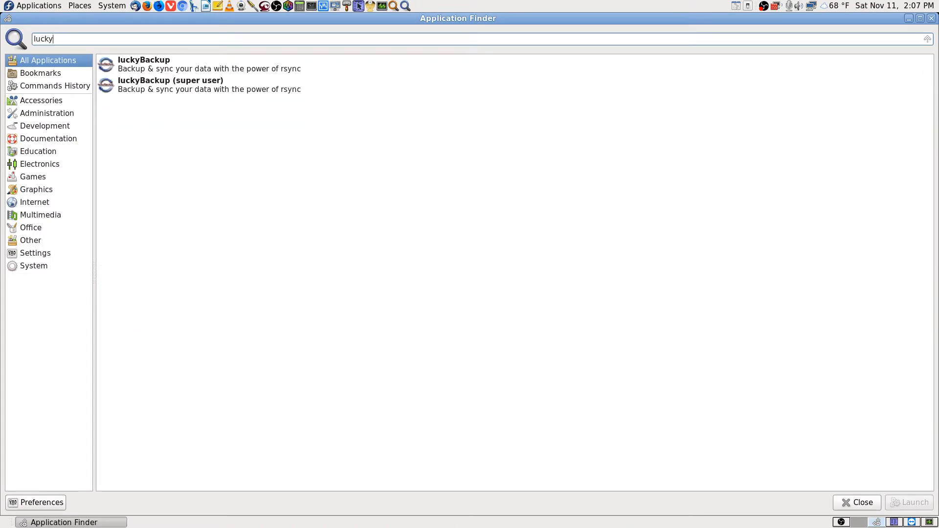
pyautogui.press('Down')
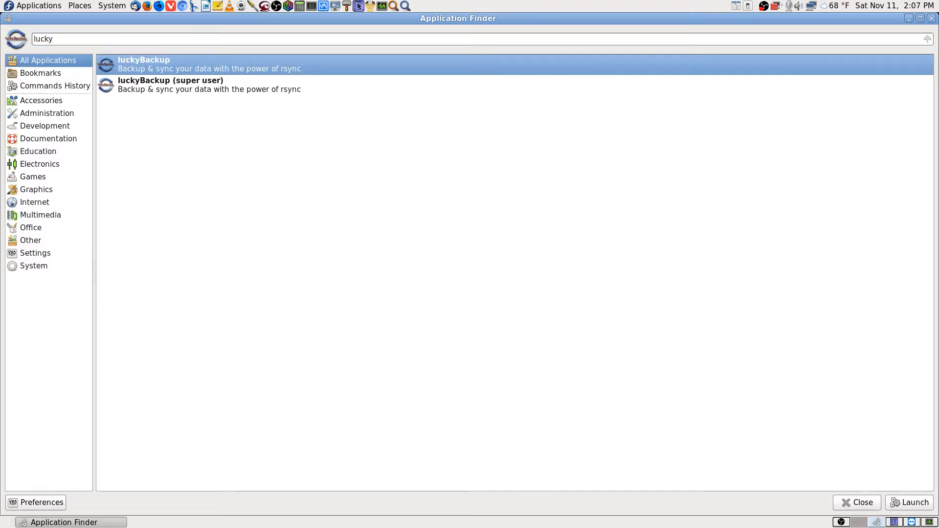
pyautogui.press('Down')
pyautogui.press('Return')
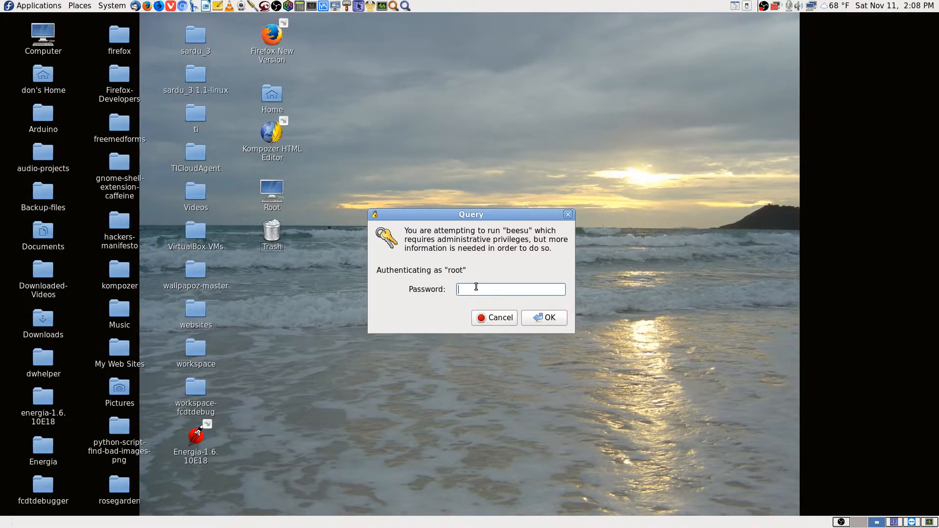
pyautogui.write('*****')
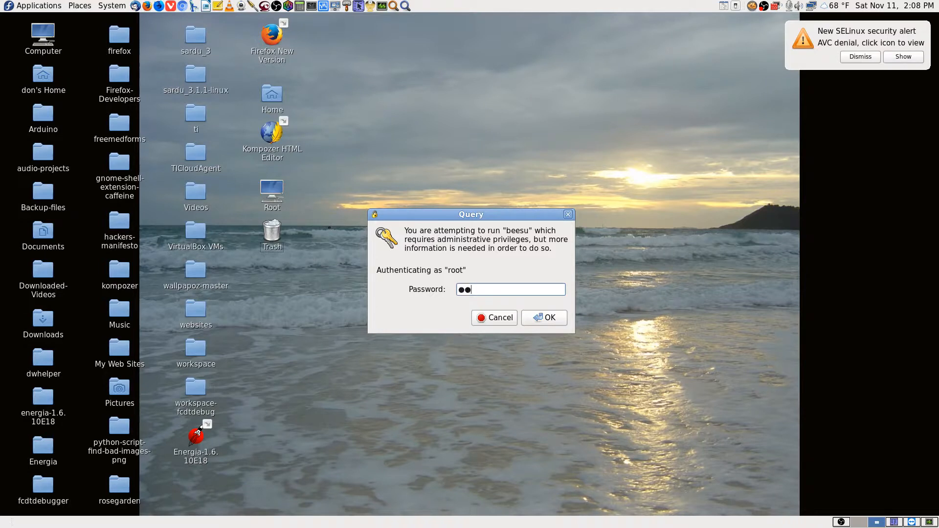
pyautogui.write('**********')
pyautogui.press('Return')
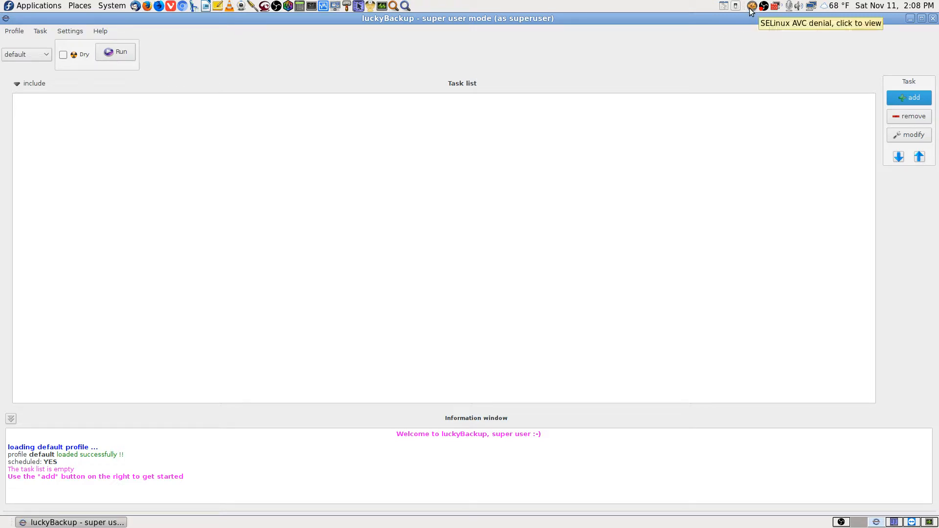
# Switch luckyBackup from the default profile to the personal default-don profile with eight tasks
pyautogui.click(383, 299)
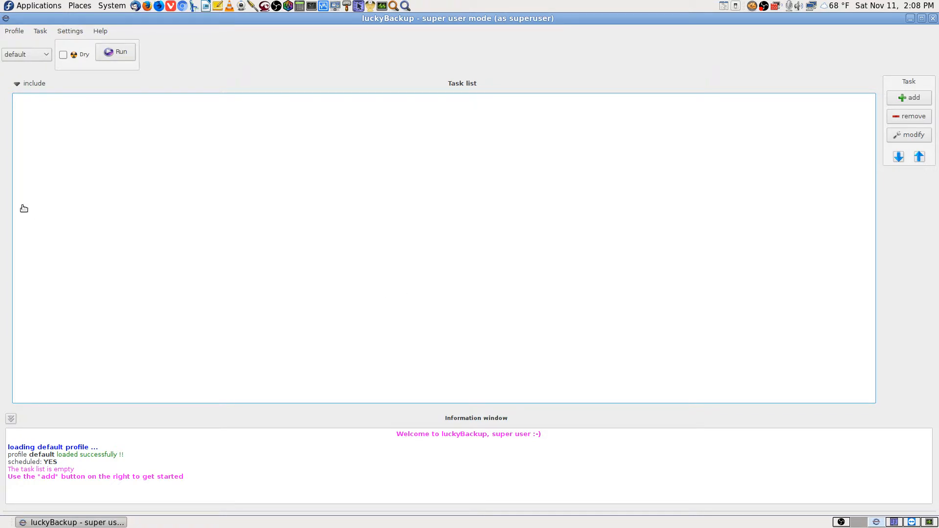
pyautogui.click(47, 57)
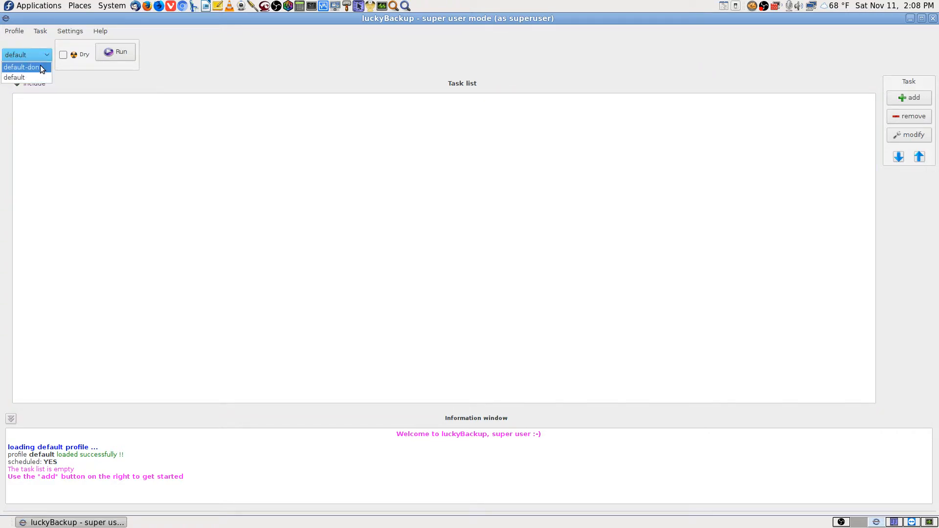
pyautogui.click(41, 67)
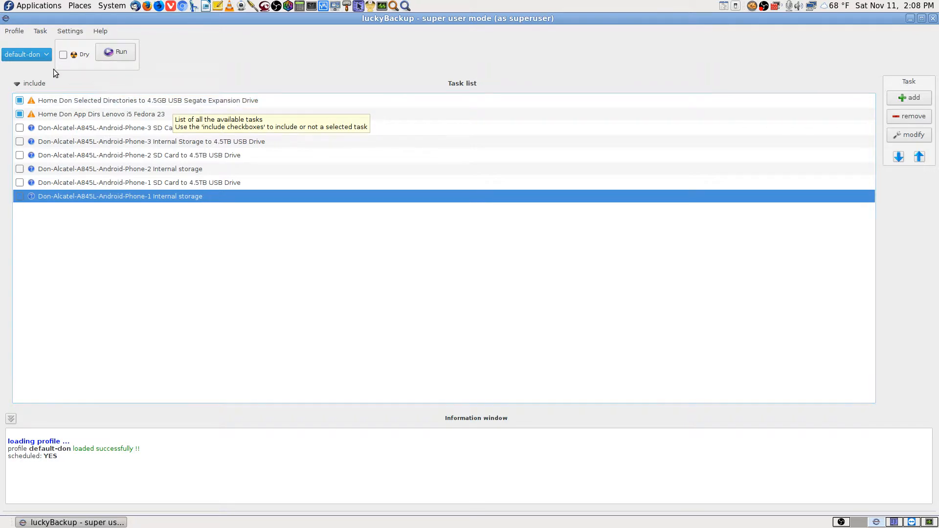
# Recheck the saved profiles list and keep the default-don profile loaded
pyautogui.click(46, 55)
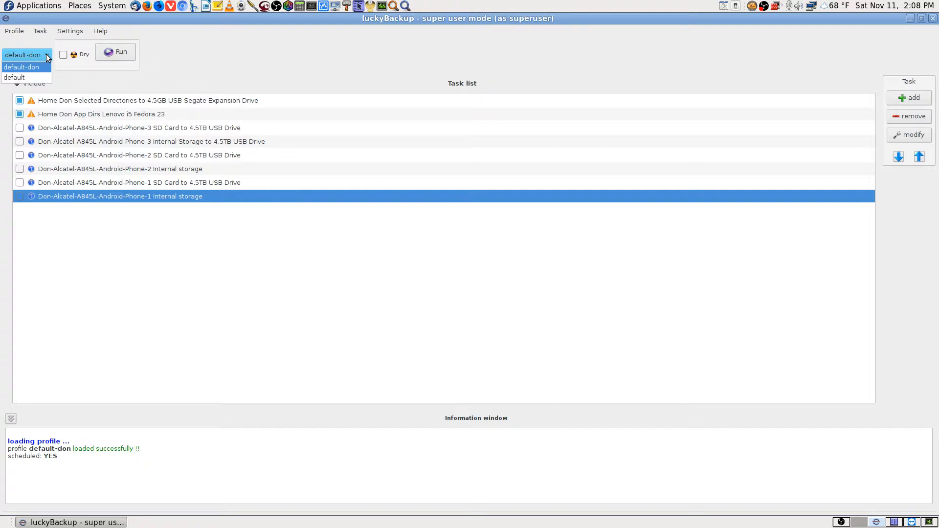
pyautogui.click(48, 57)
pyautogui.click(48, 58)
pyautogui.click(36, 68)
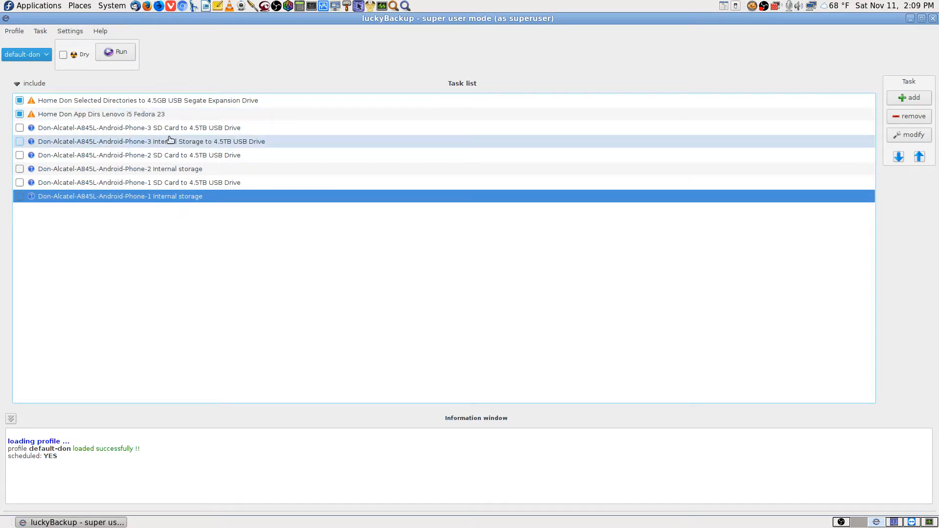
# Look through the six Phone backup tasks, then start a new blank backup task
pyautogui.click(206, 128)
pyautogui.click(154, 145)
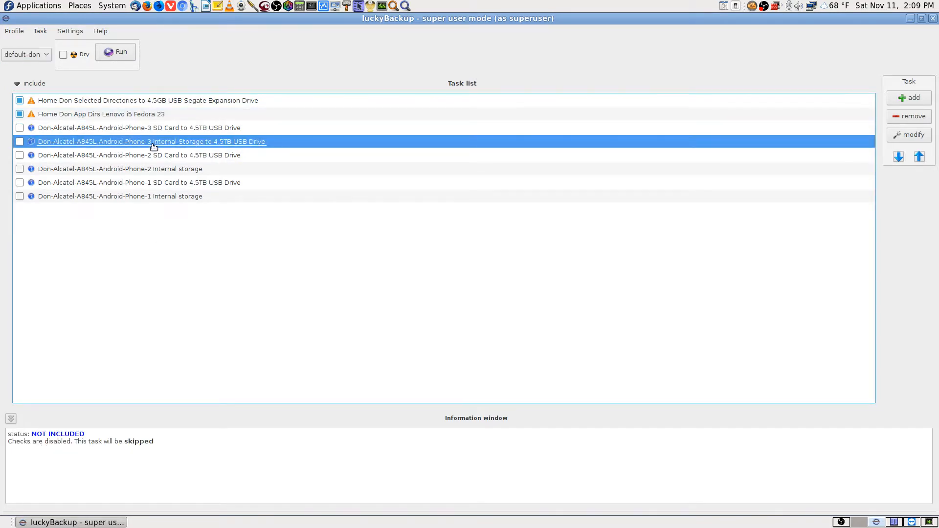
pyautogui.click(145, 158)
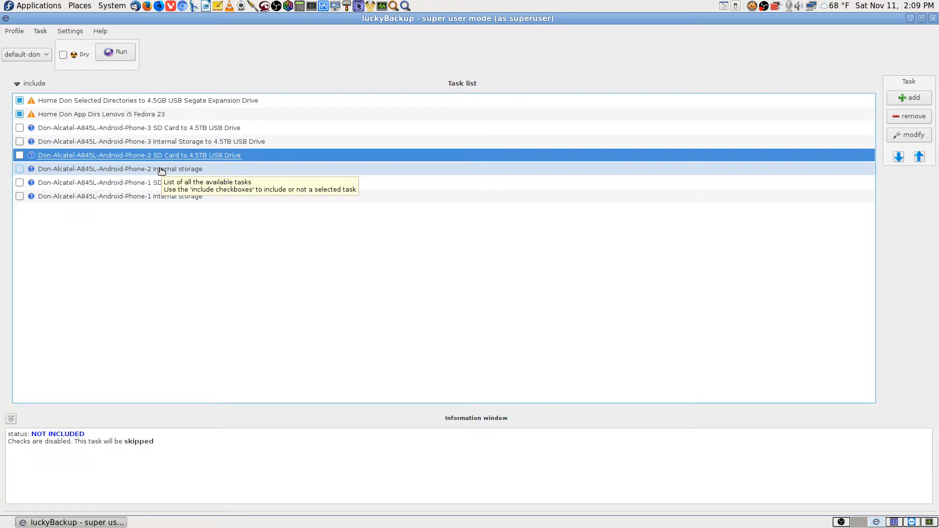
pyautogui.click(162, 170)
pyautogui.click(157, 184)
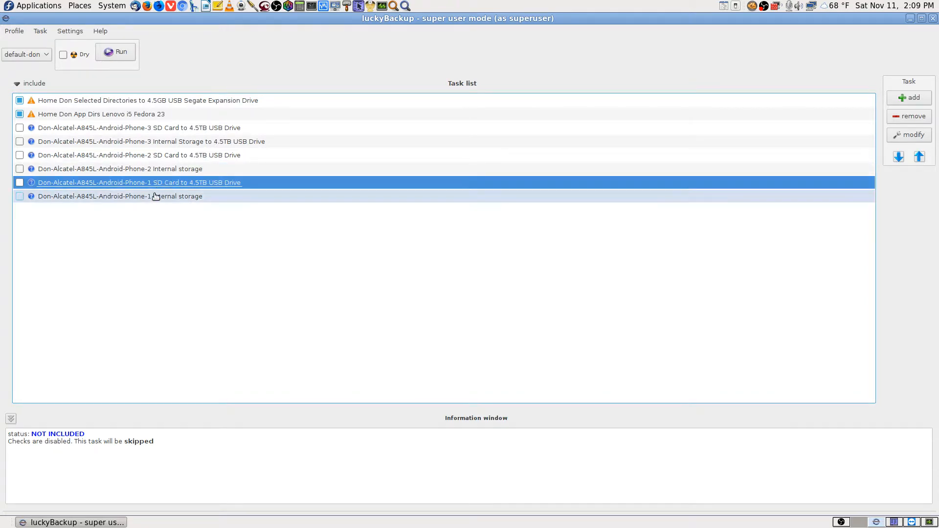
pyautogui.click(157, 196)
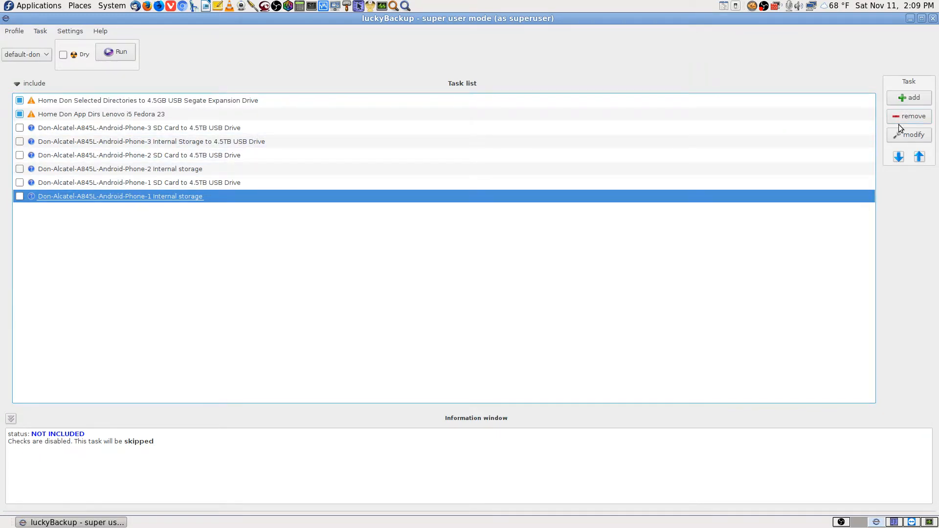
pyautogui.click(917, 99)
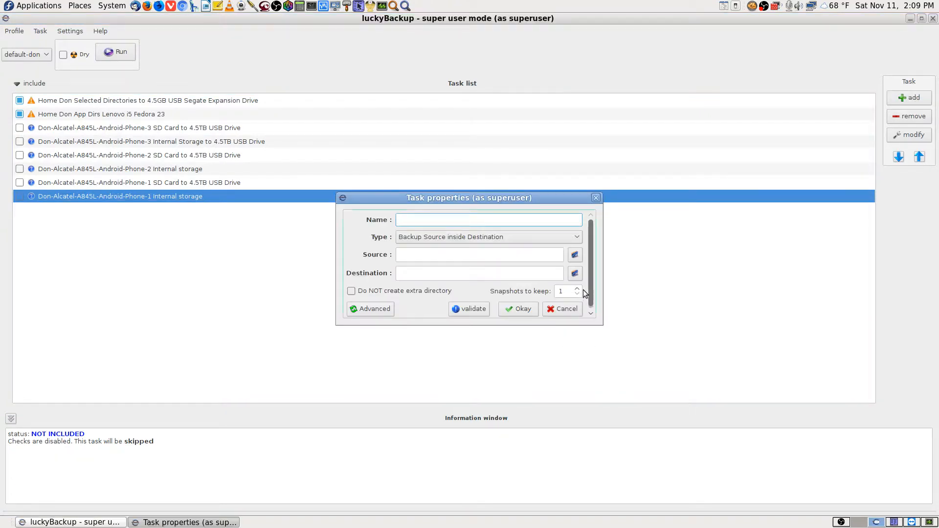
# Expand the task dialog to advanced settings and enable remote host, with rsync module and ssh off
pyautogui.click(377, 309)
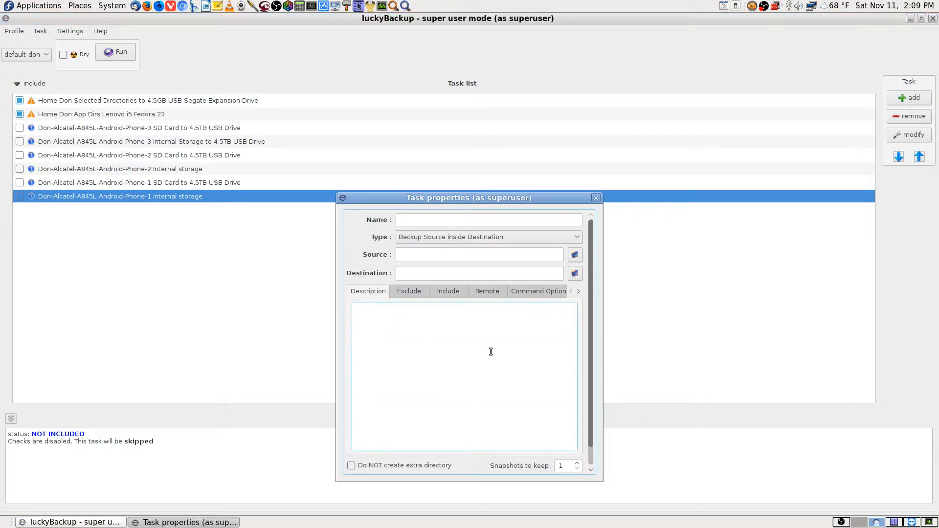
pyautogui.moveTo(527, 198); pyautogui.dragTo(502, 104)
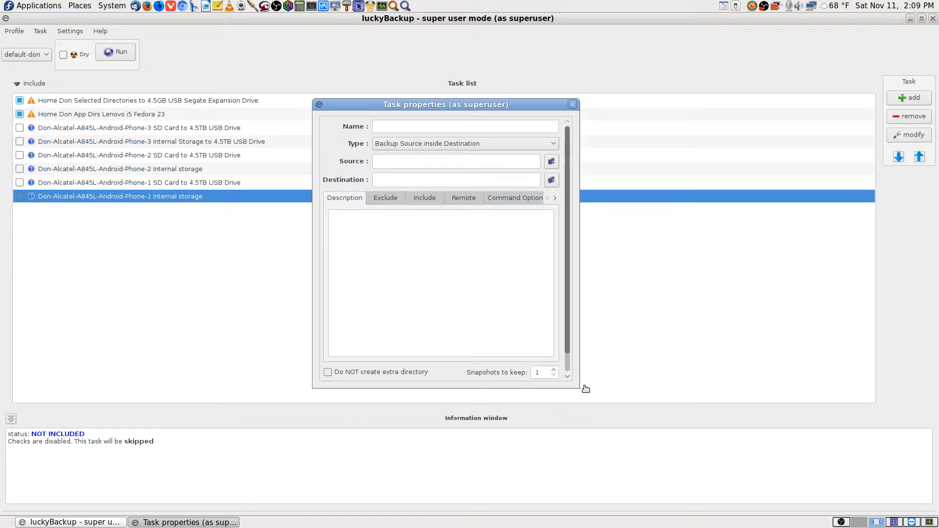
pyautogui.moveTo(574, 381); pyautogui.dragTo(690, 418)
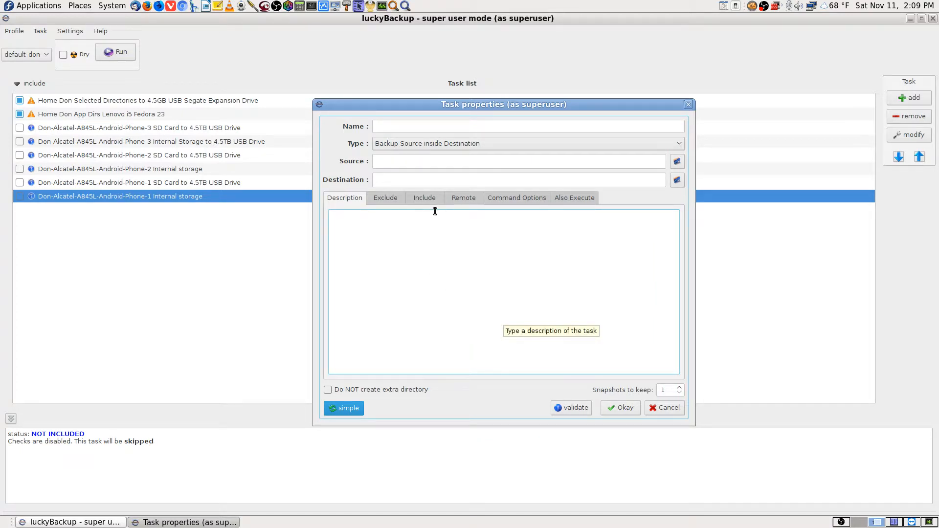
pyautogui.click(469, 200)
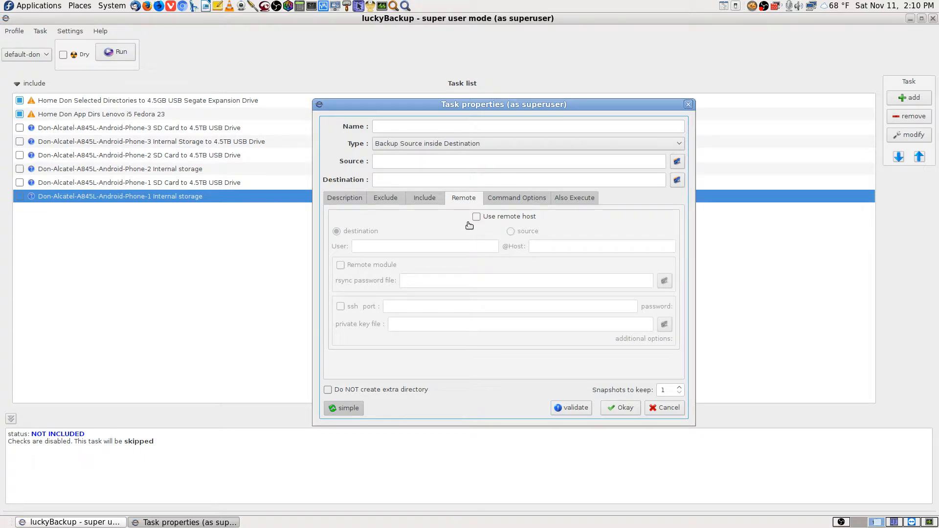
pyautogui.click(477, 217)
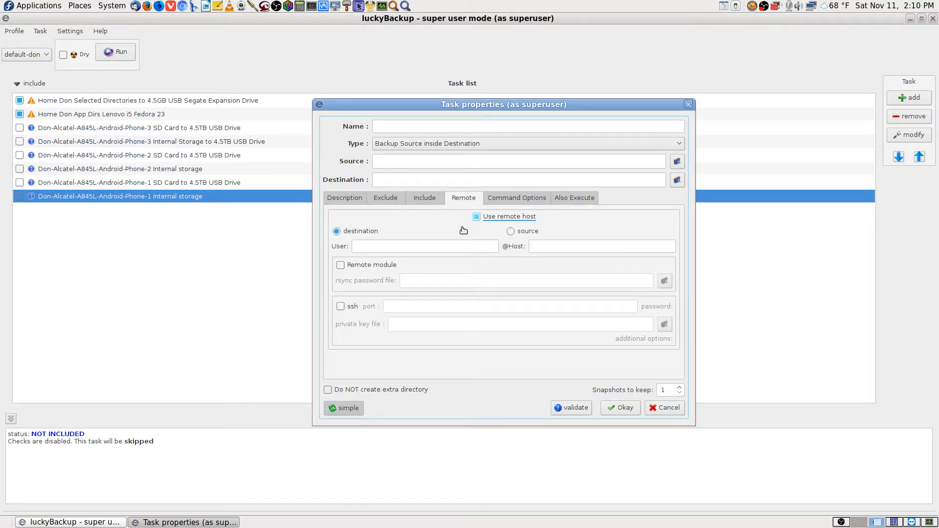
pyautogui.click(340, 265)
pyautogui.click(426, 282)
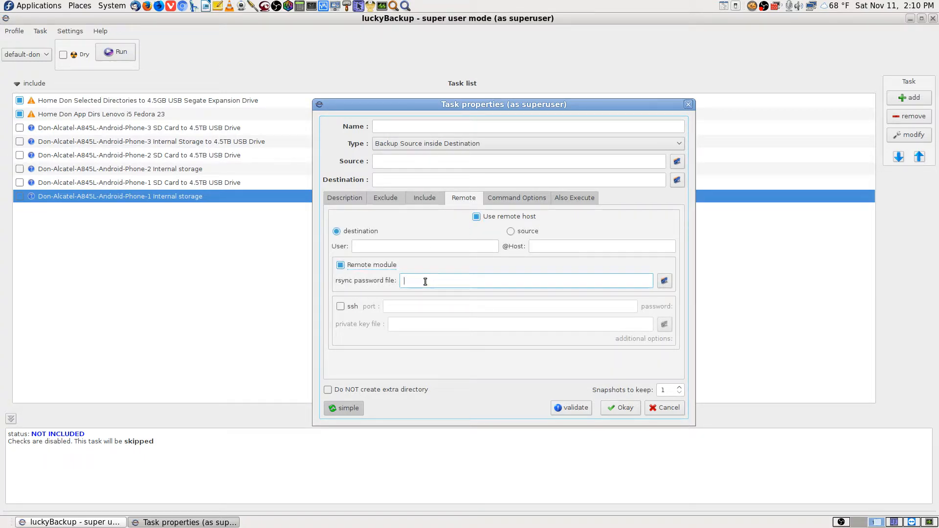
pyautogui.click(341, 266)
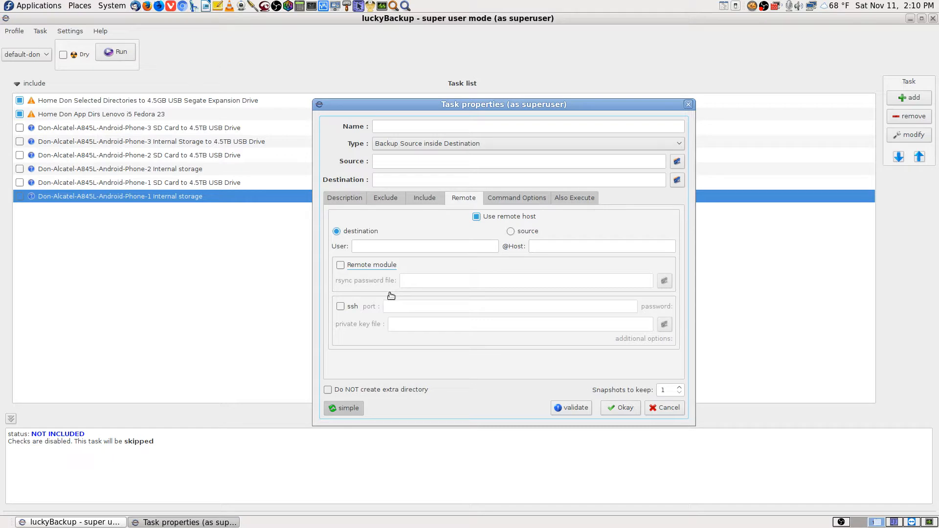
pyautogui.click(341, 307)
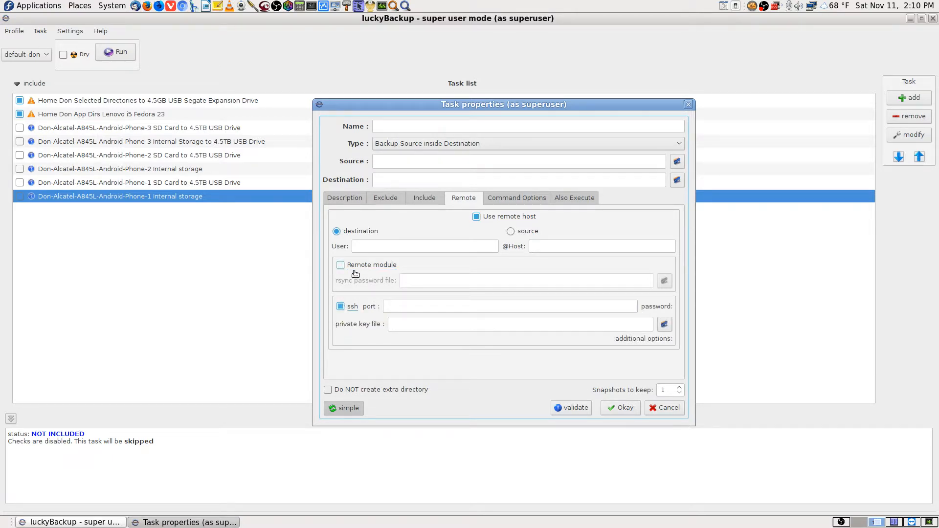
pyautogui.click(342, 307)
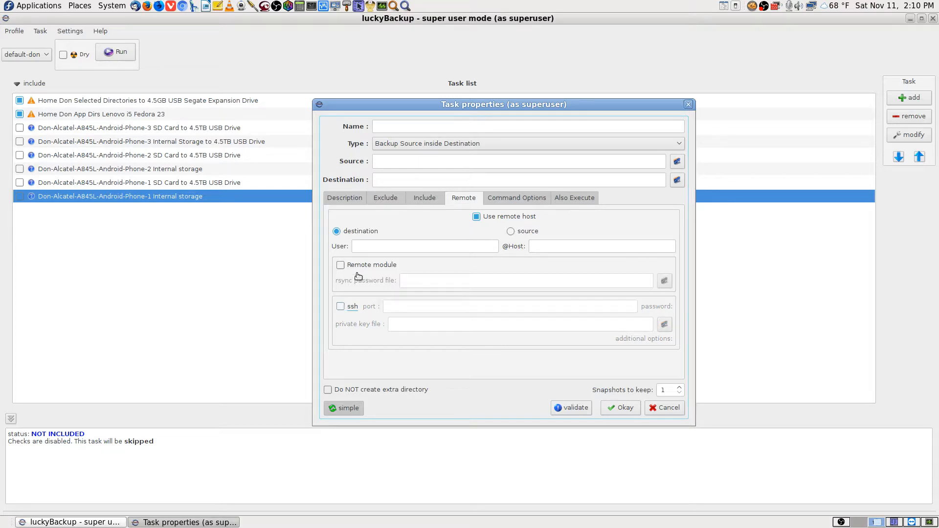
# Enter the remote login user, make the remote the source at host 192.168.0.108, and enable ssh
pyautogui.click(373, 246)
pyautogui.write('theda')
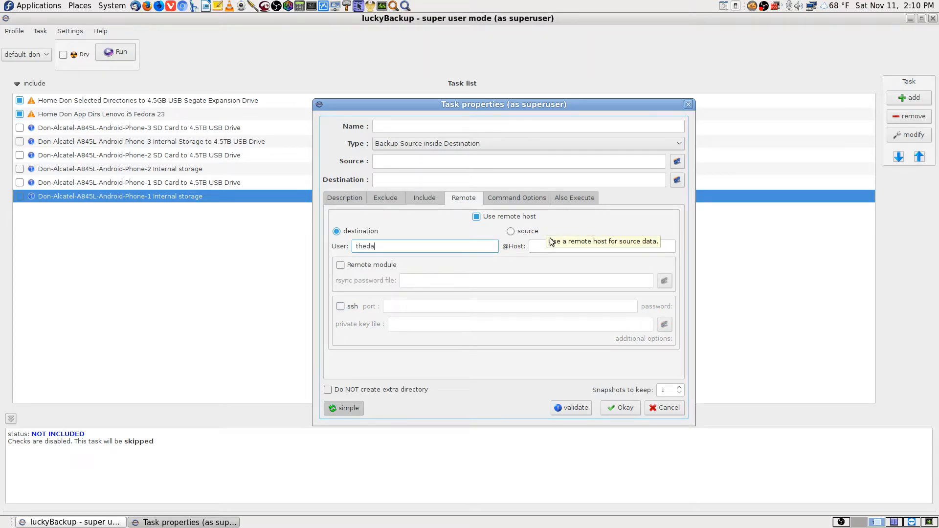
pyautogui.click(546, 234)
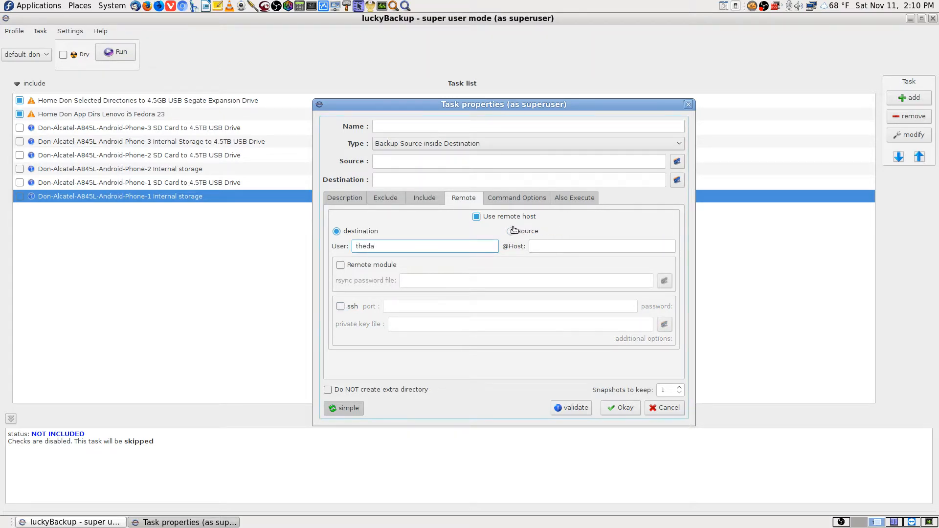
pyautogui.click(545, 249)
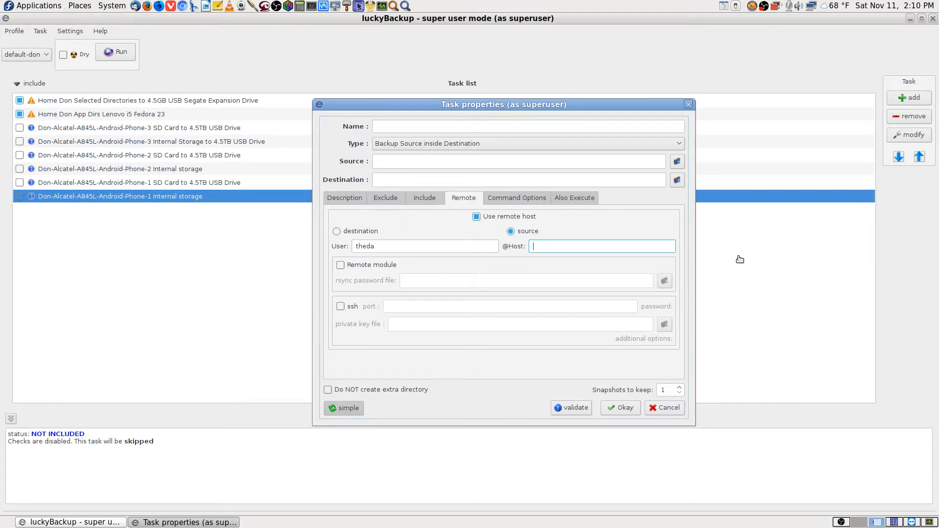
pyautogui.write('sftp://192.168.0.108/')
pyautogui.press('BackSpace')
pyautogui.press('BackSpace')
pyautogui.press('BackSpace')
pyautogui.press('BackSpace')
pyautogui.press('BackSpace')
pyautogui.press('BackSpace')
pyautogui.press('BackSpace')
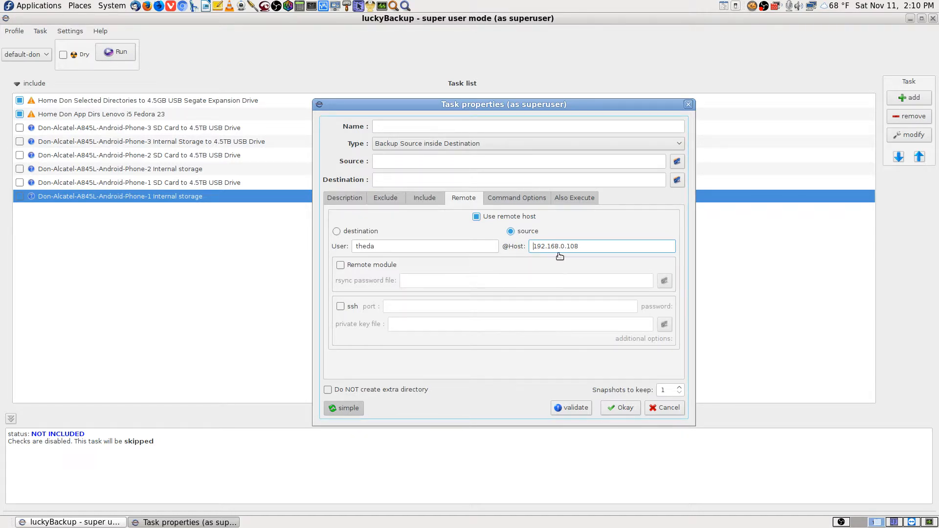
pyautogui.click(341, 307)
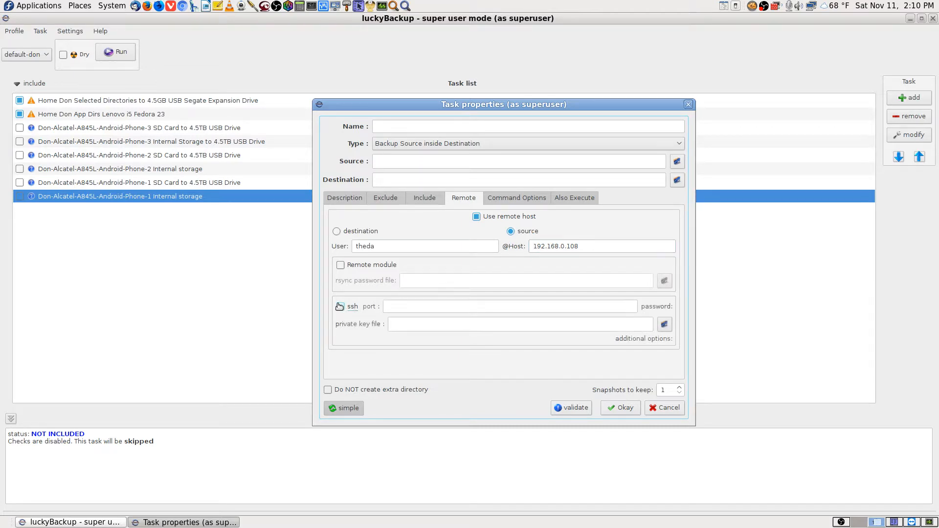
# Try ssh port 22 in the port field, then move to the OBS Studio workspace
pyautogui.click(404, 307)
pyautogui.write('22')
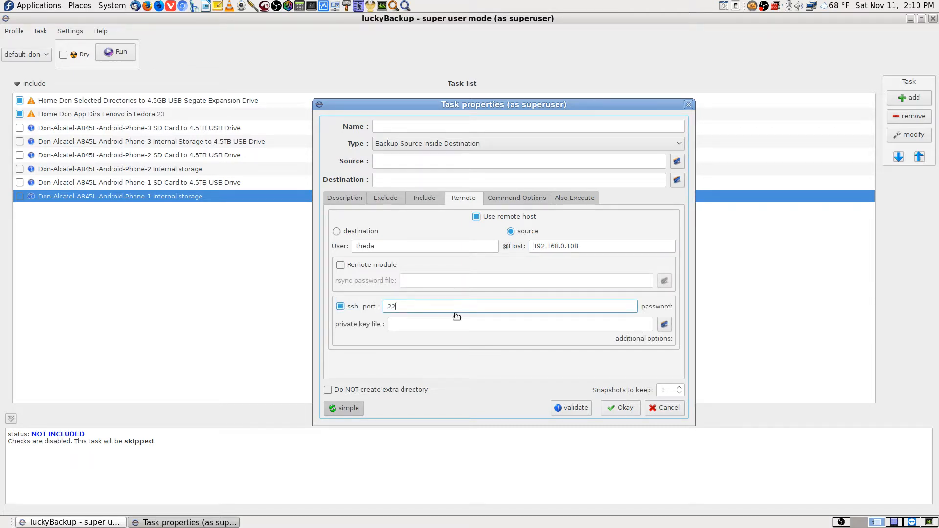
pyautogui.click(403, 322)
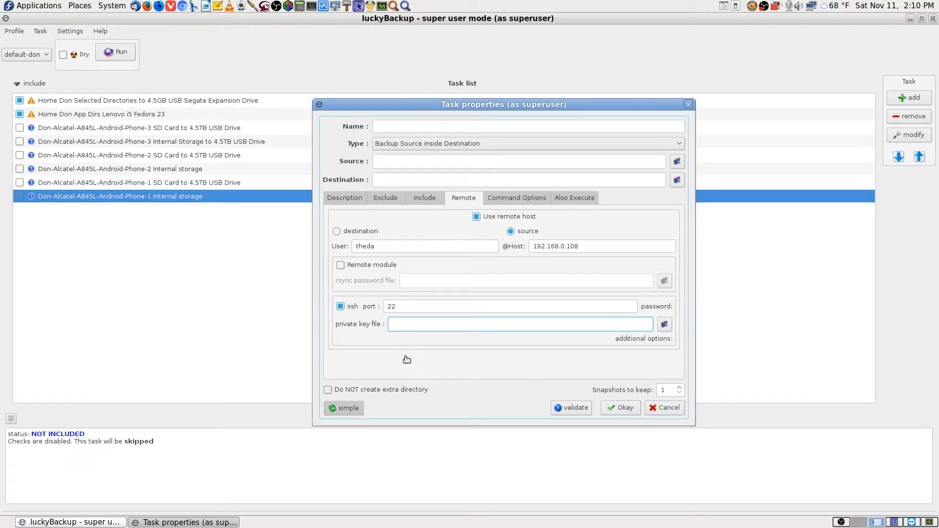
pyautogui.click(411, 306)
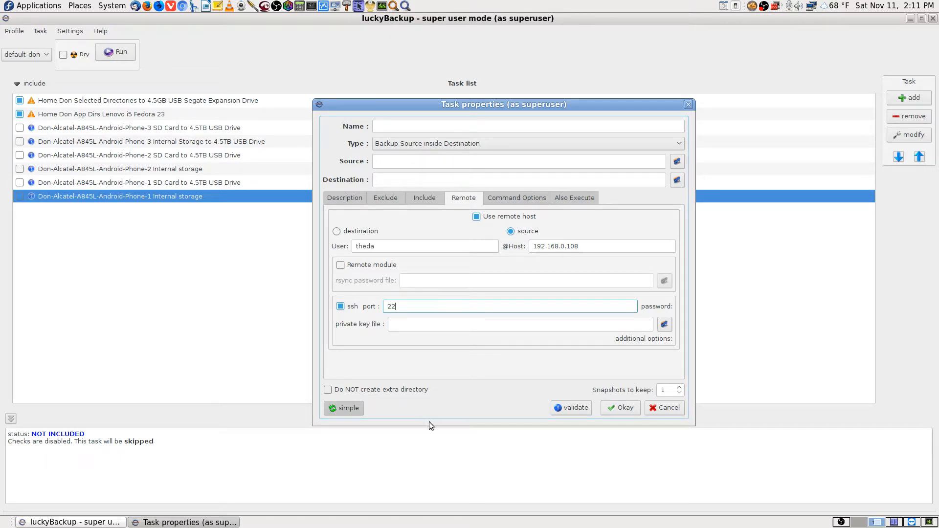
pyautogui.click(409, 325)
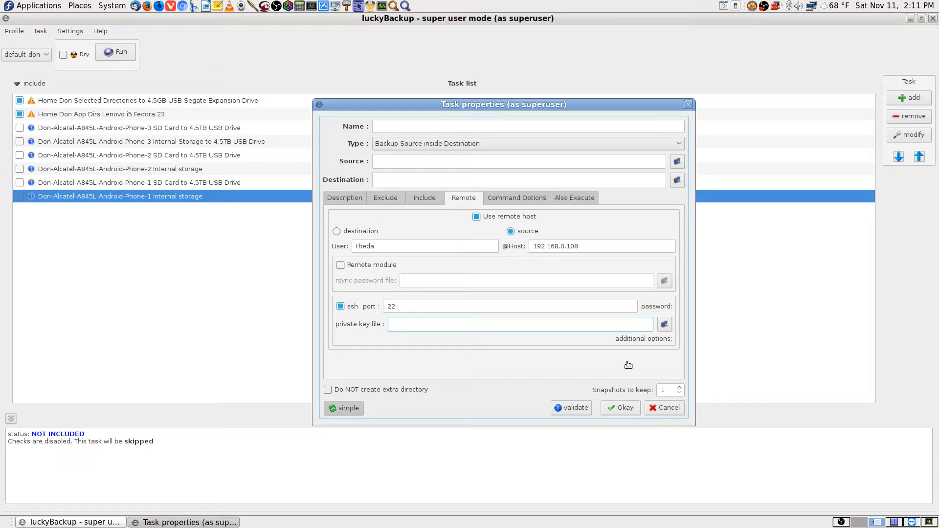
pyautogui.hotkey('shift', 'Tab')
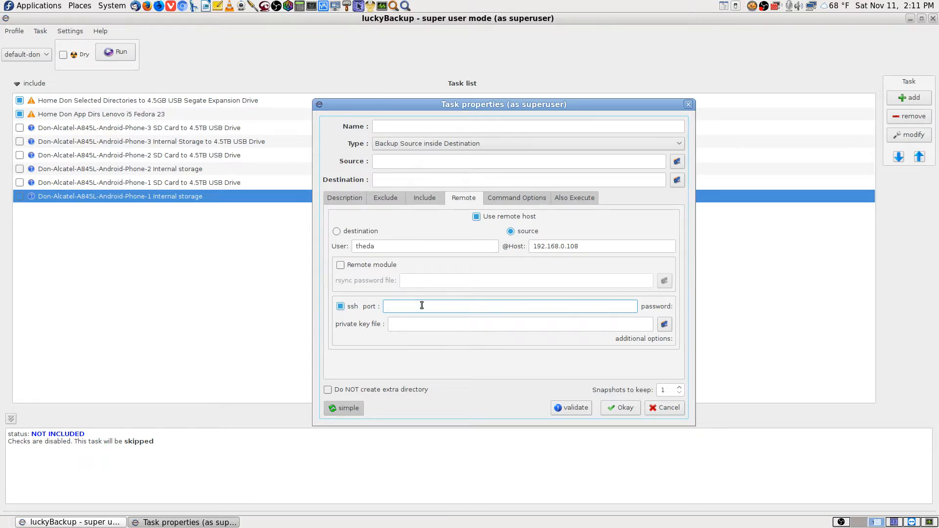
pyautogui.click(841, 522)
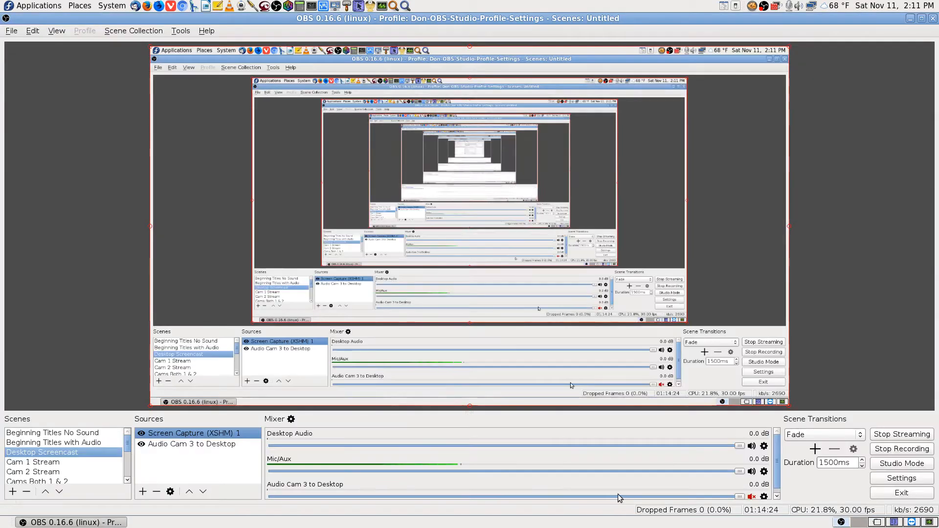
# Leave OBS Studio's Mixer panel and go via the TeamViewer workspace to the airplane-wallpaper desktop
pyautogui.click(53, 462)
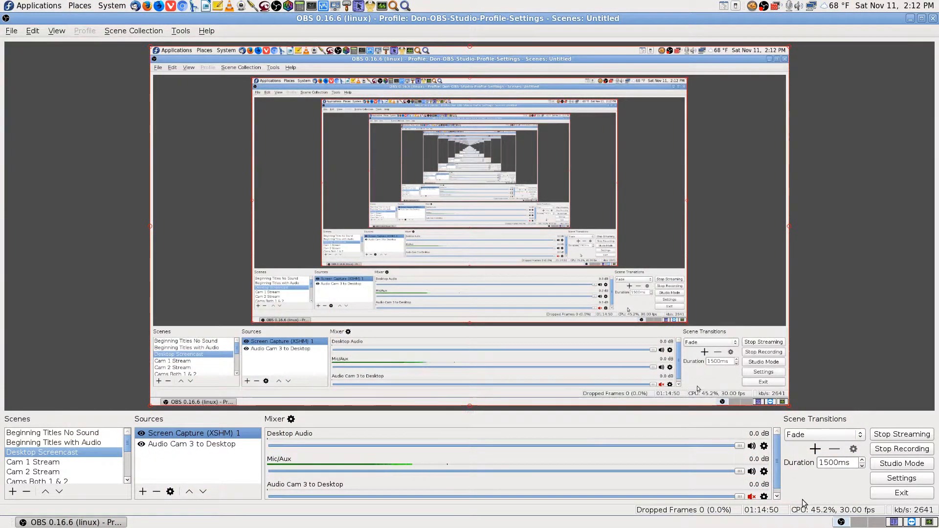
pyautogui.scroll(-1, 780, 480)
pyautogui.scroll(1, 779, 479)
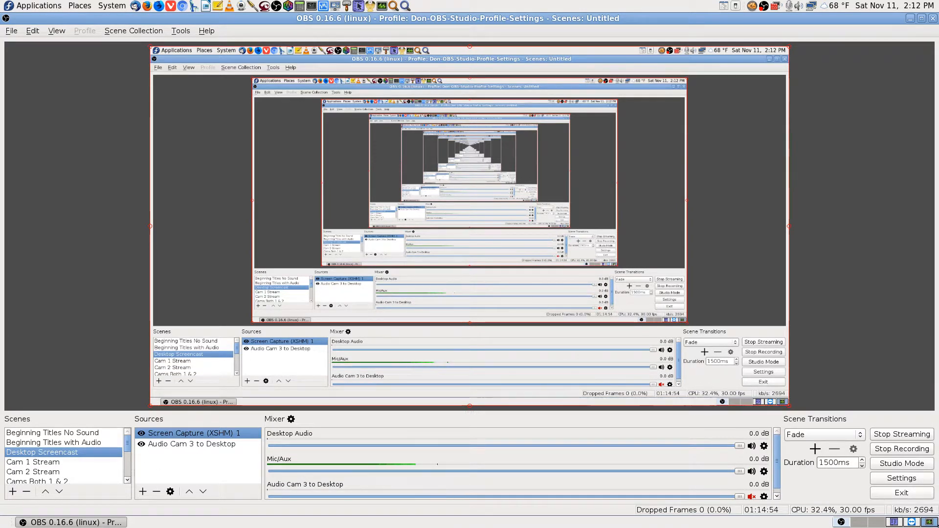
pyautogui.click(893, 523)
pyautogui.click(876, 522)
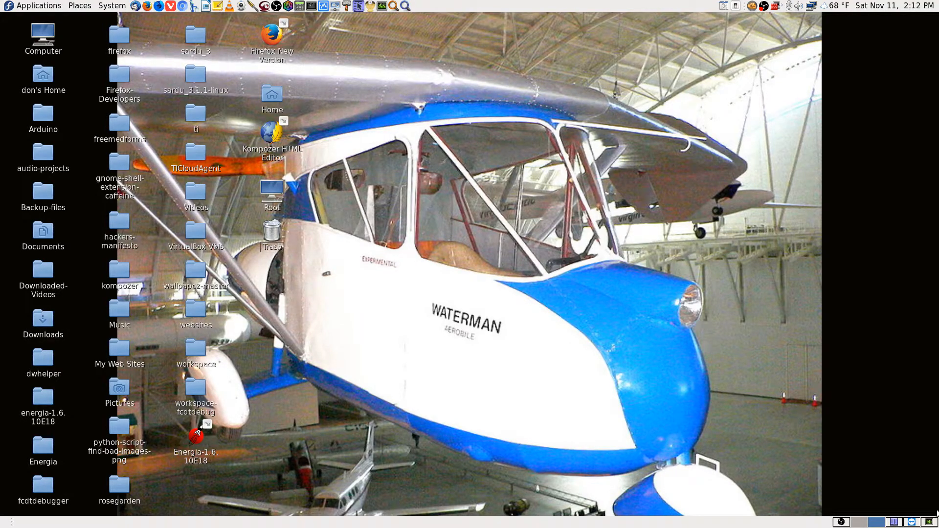
# Return to the TeamViewer session, cycle the remote workspaces, and open the remote Whisker menu
pyautogui.click(911, 520)
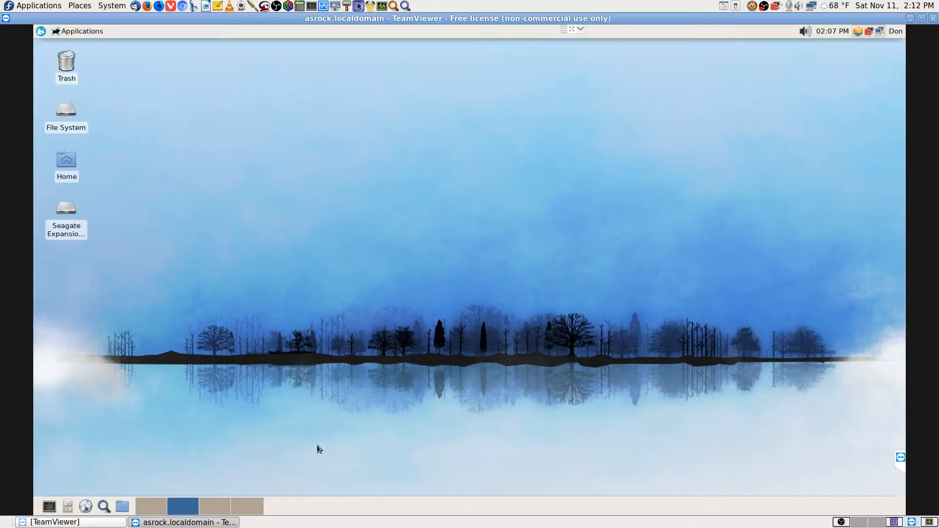
pyautogui.click(201, 512)
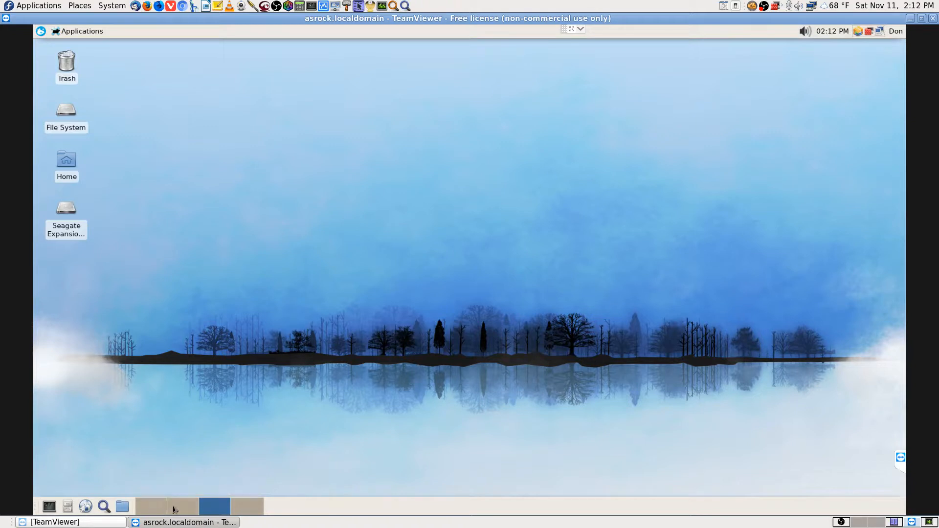
pyautogui.click(174, 510)
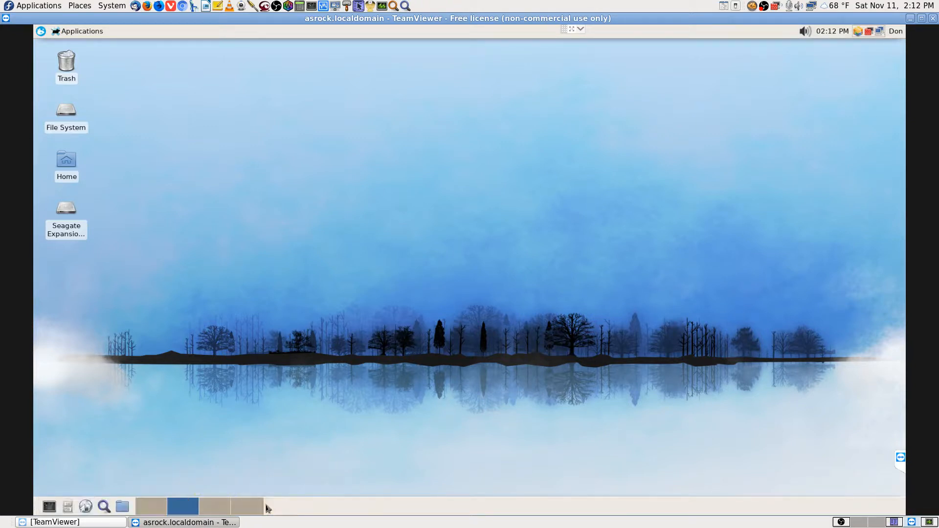
pyautogui.click(152, 510)
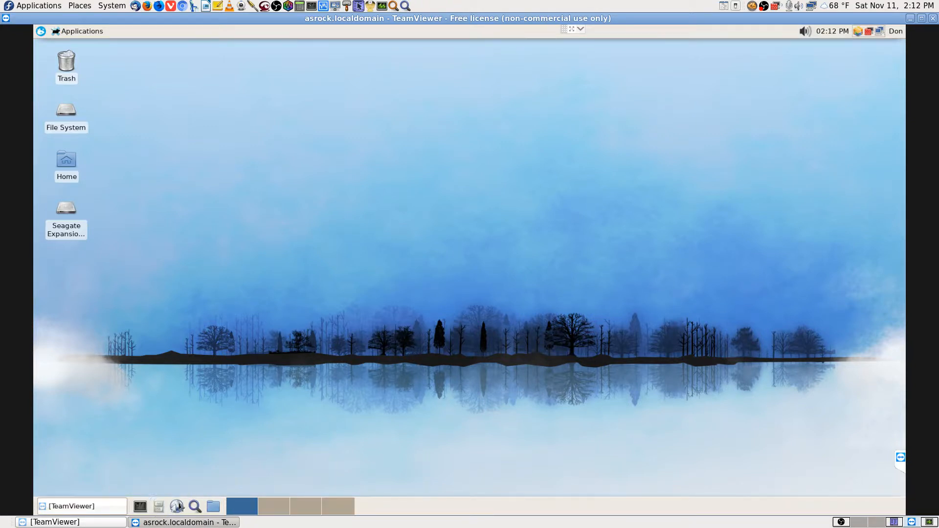
pyautogui.click(273, 509)
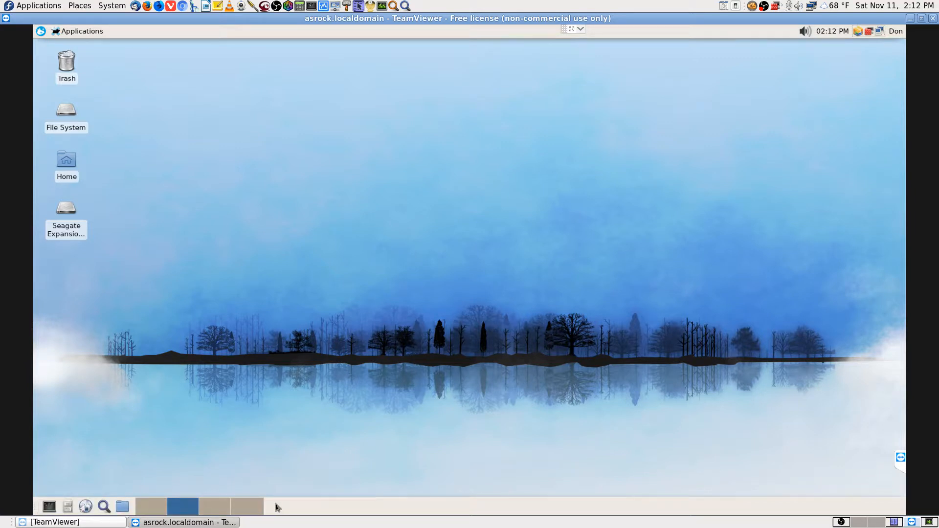
pyautogui.click(225, 509)
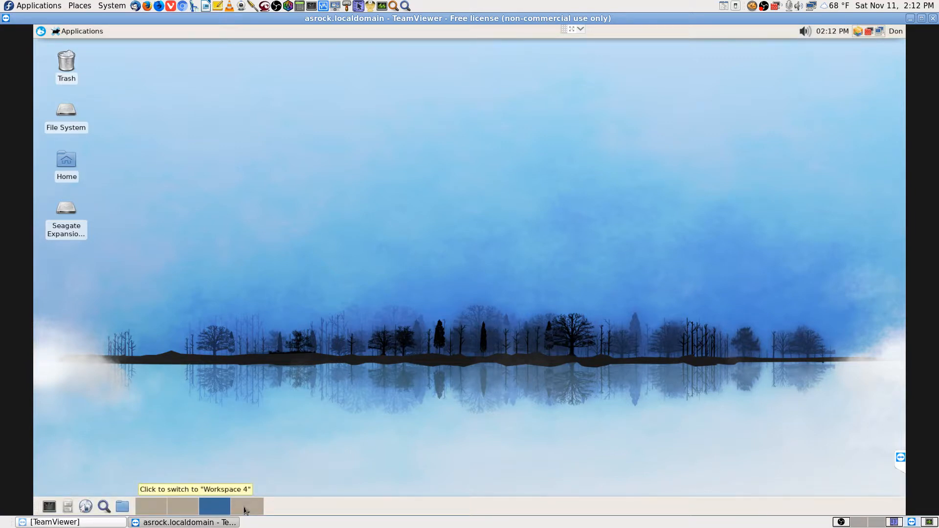
pyautogui.click(41, 32)
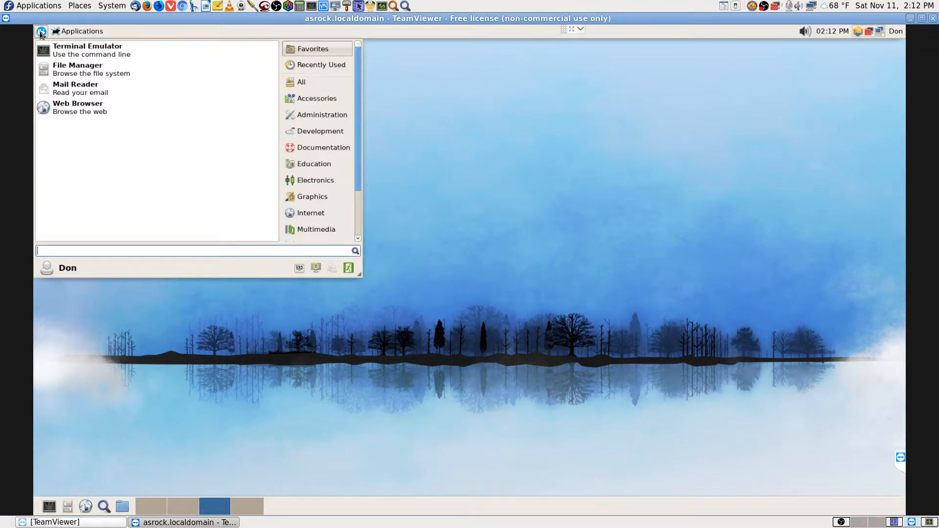
# Launch luckyBackup (super user) from a 'lucky' search, authenticate as root, and maximize its window
pyautogui.write('lucky')
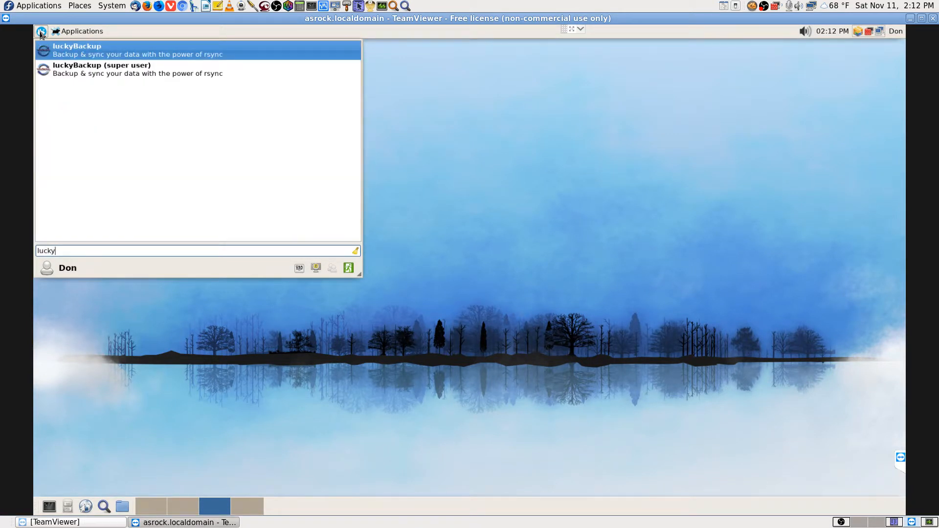
pyautogui.press('Down')
pyautogui.press('Return')
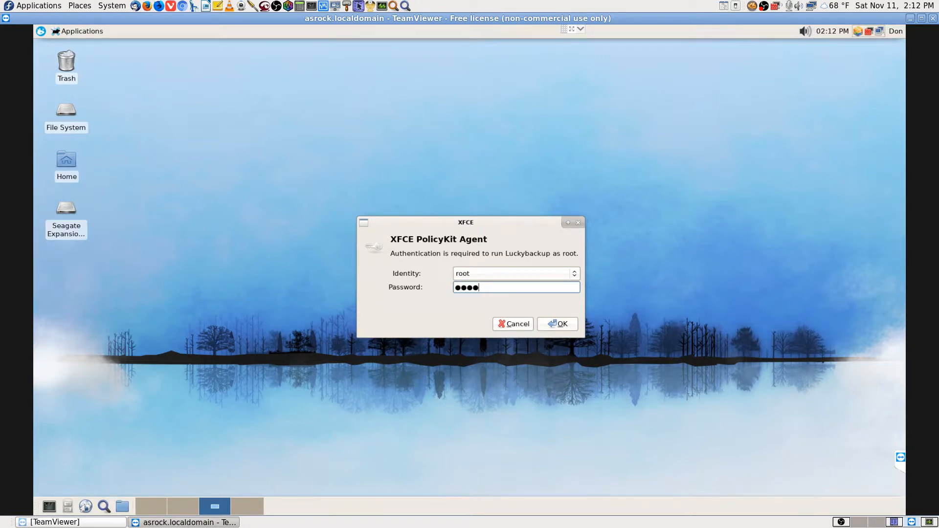
pyautogui.press('Return')
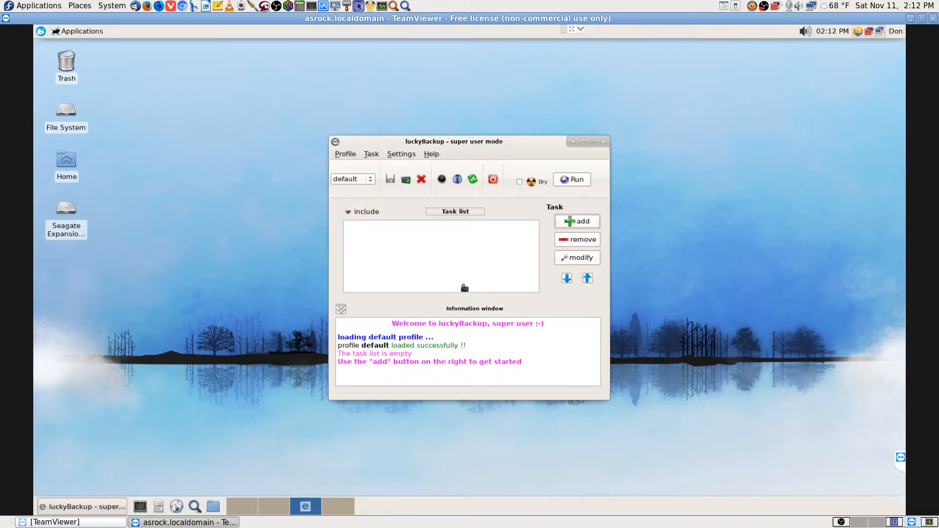
pyautogui.click(593, 143)
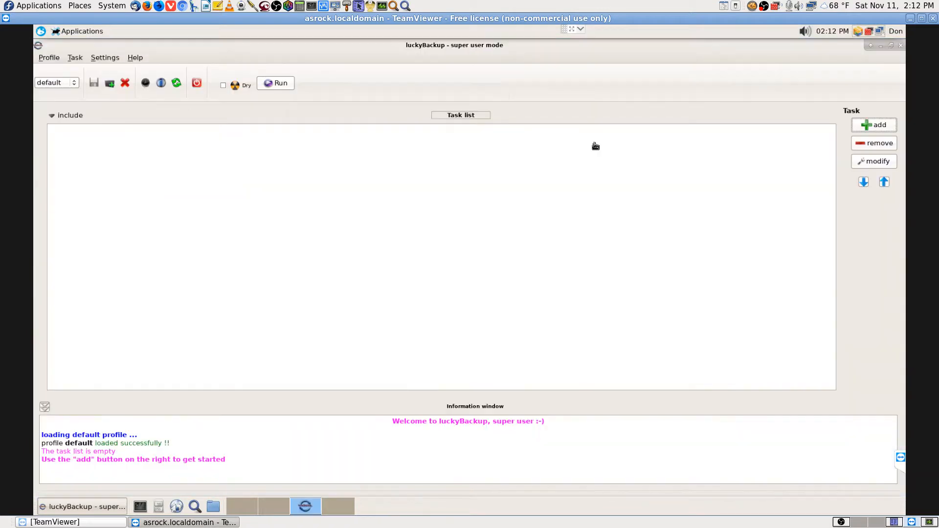
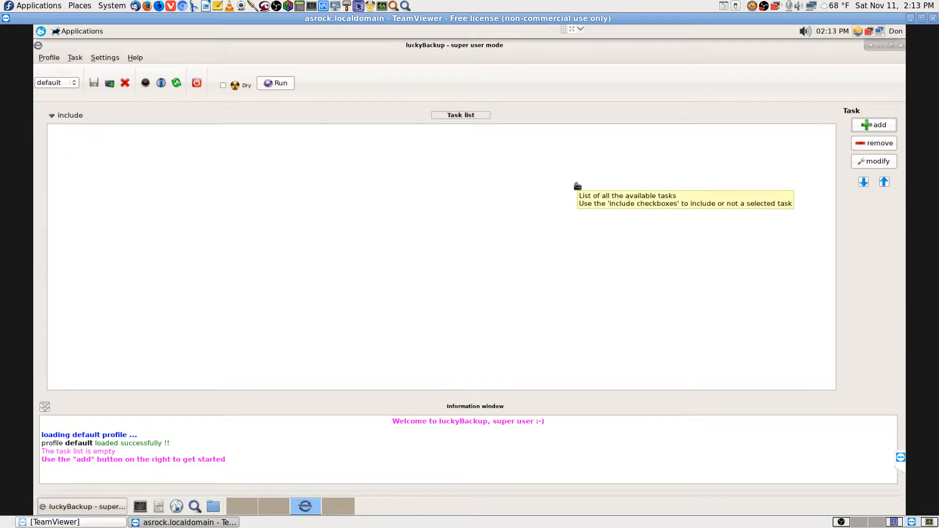
# Add a new task with advanced options in a maximized dialog, enabling a remote host as the source
pyautogui.click(866, 124)
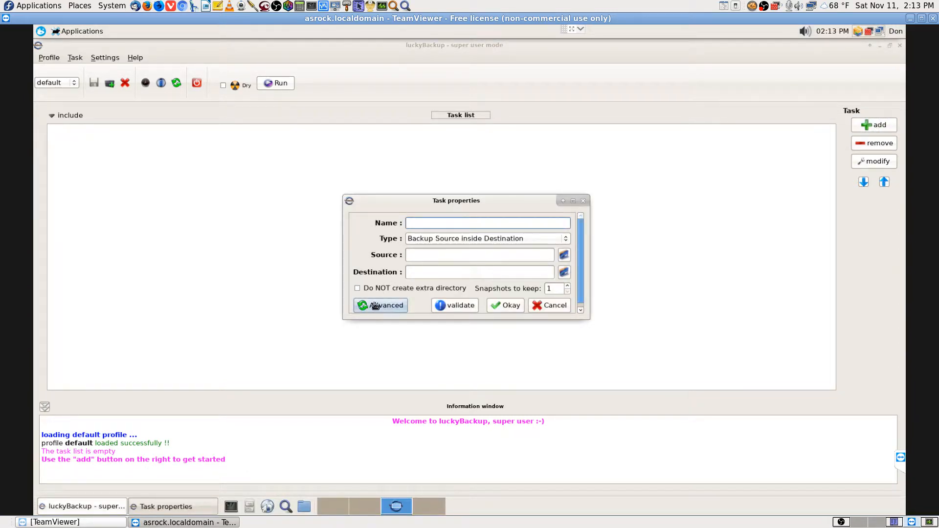
pyautogui.click(375, 305)
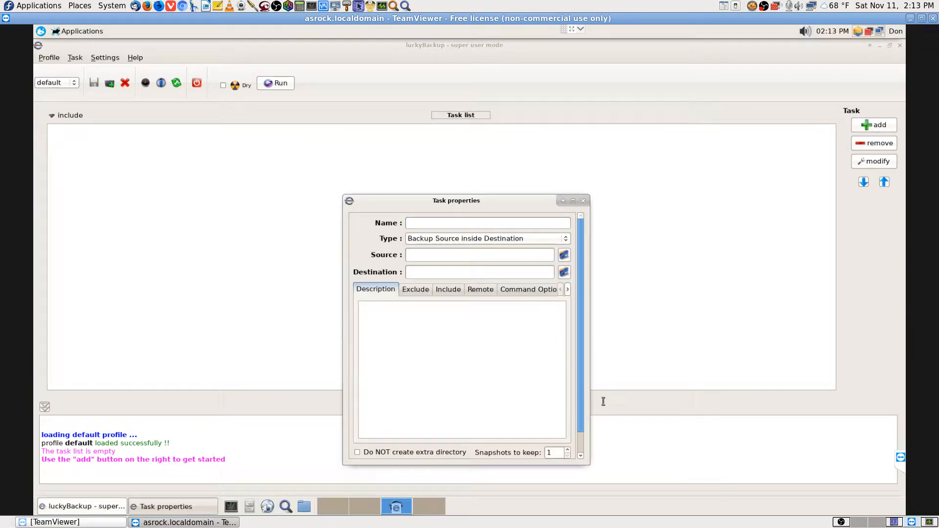
pyautogui.click(573, 201)
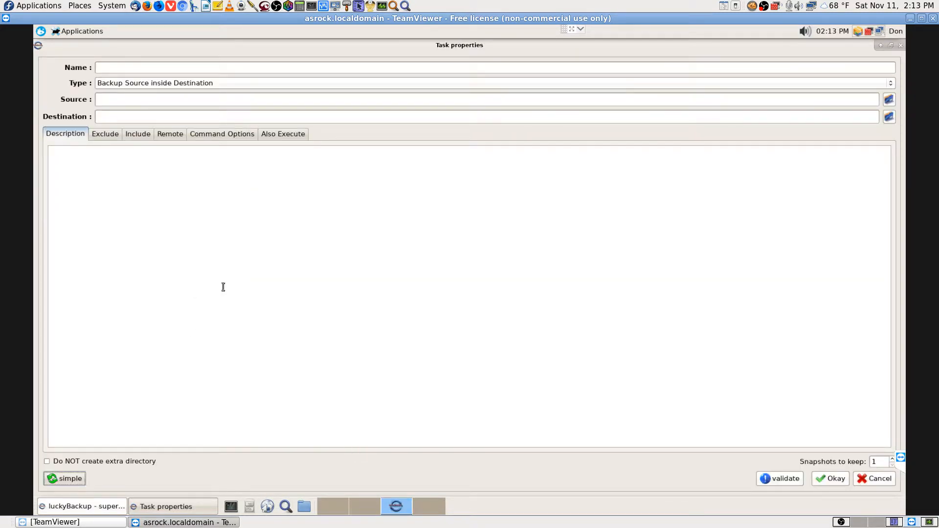
pyautogui.click(173, 135)
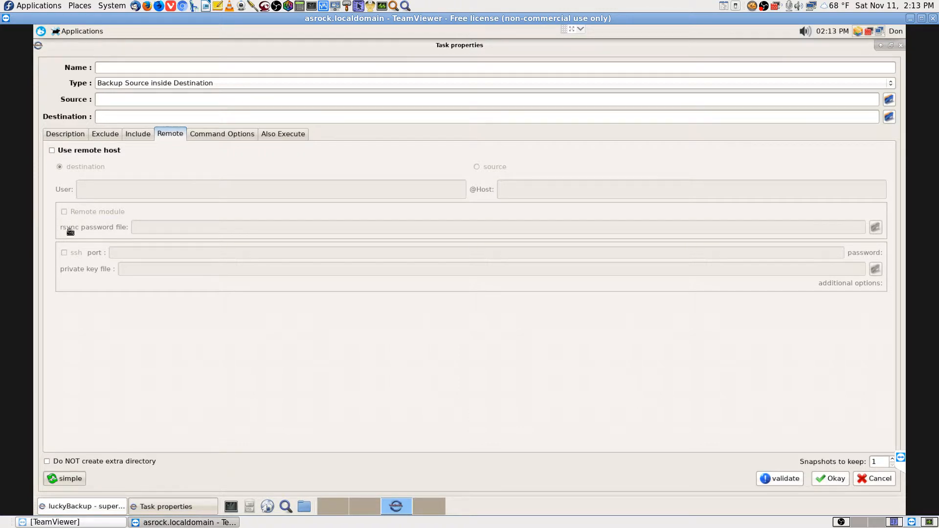
pyautogui.click(51, 150)
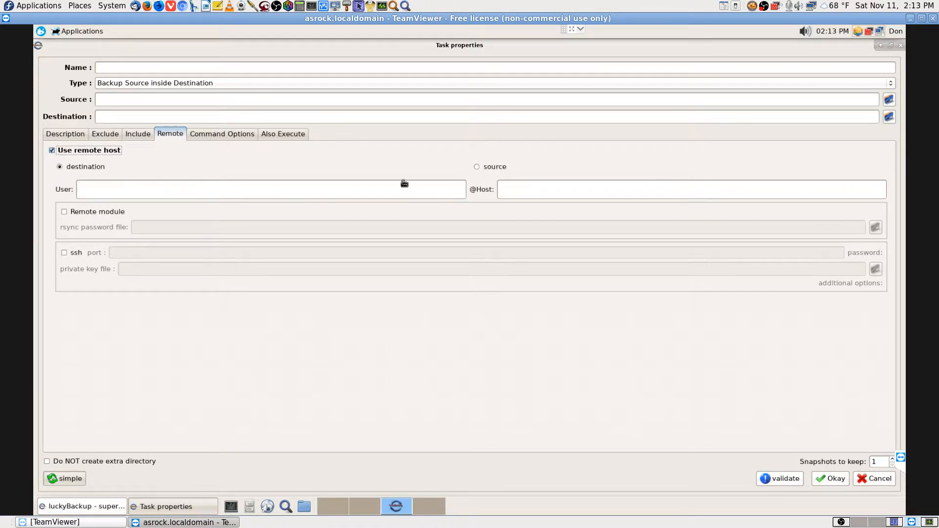
pyautogui.click(476, 168)
# Set the remote source host to 192.168.0.108, trimming the sftp:// prefix, and enter the remote user name
pyautogui.click(519, 186)
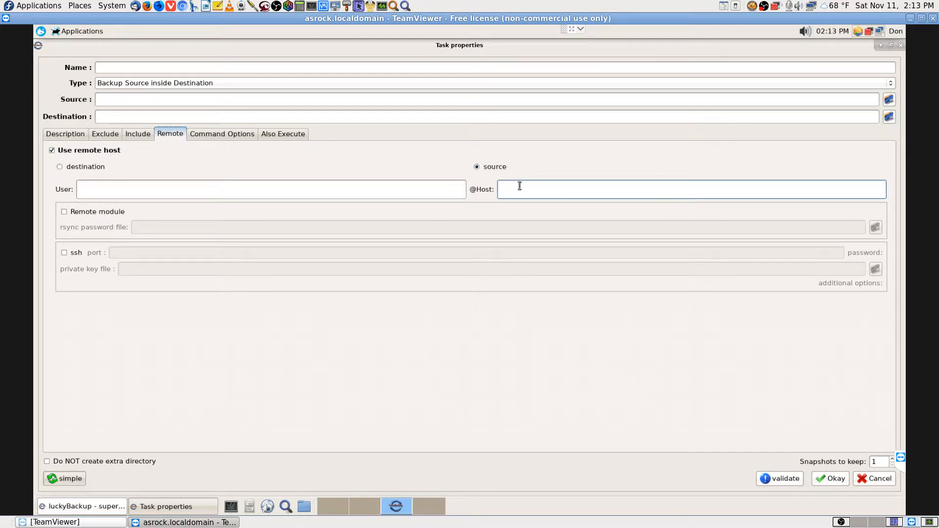
pyautogui.write('sftp://192.168.0.108/')
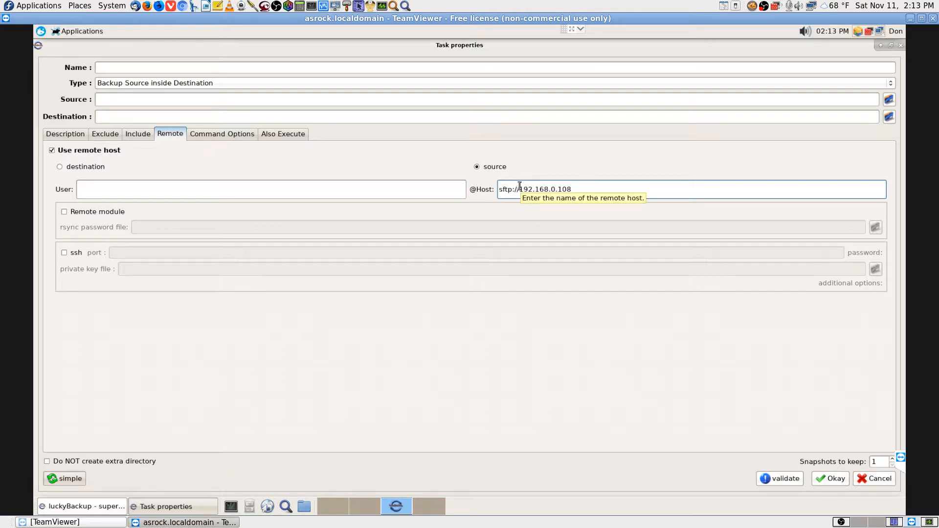
pyautogui.click(520, 189)
pyautogui.press('BackSpace')
pyautogui.press('BackSpace')
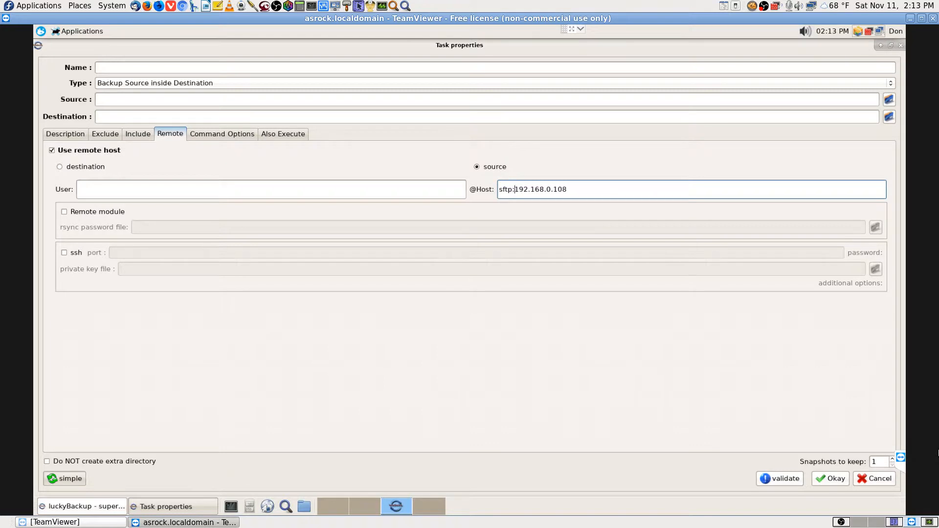
pyautogui.press('BackSpace')
pyautogui.press('BackSpace')
pyautogui.press('BackSpace')
pyautogui.press('BackSpace')
pyautogui.press('BackSpace')
pyautogui.click(130, 190)
pyautogui.write('theda')
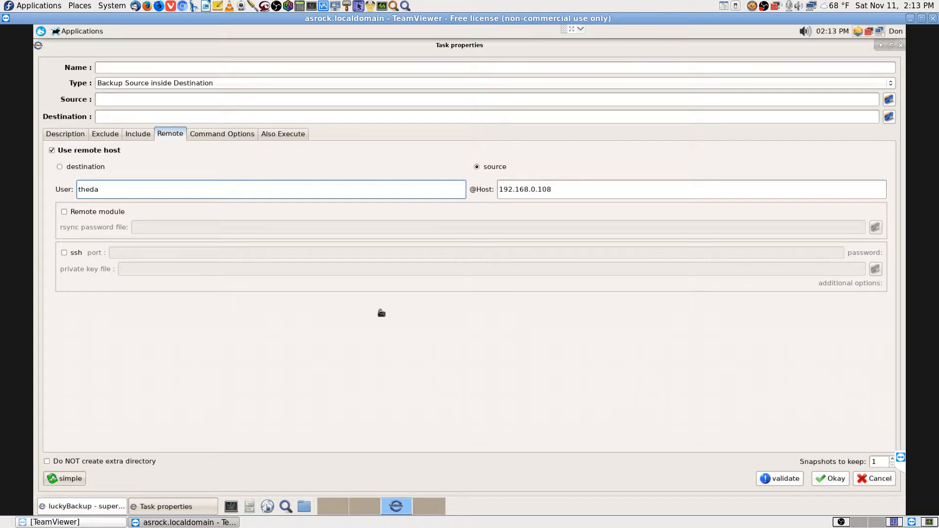
pyautogui.click(467, 331)
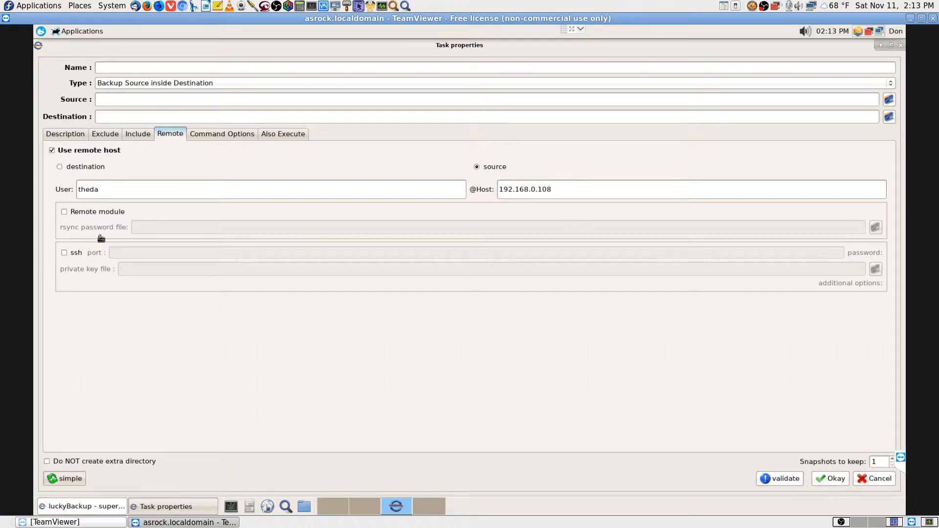
# Enable ssh on port 22, then switch to the empty local workspace
pyautogui.click(64, 253)
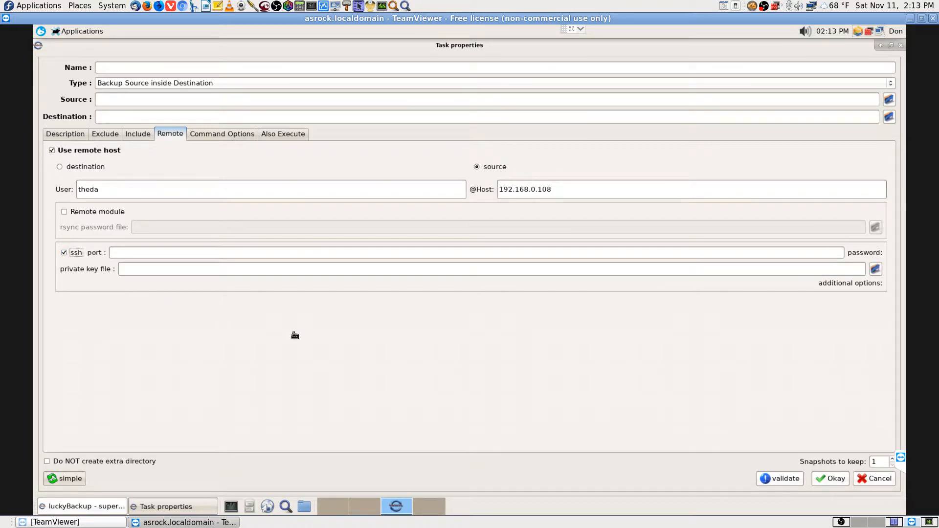
pyautogui.click(179, 254)
pyautogui.write('22')
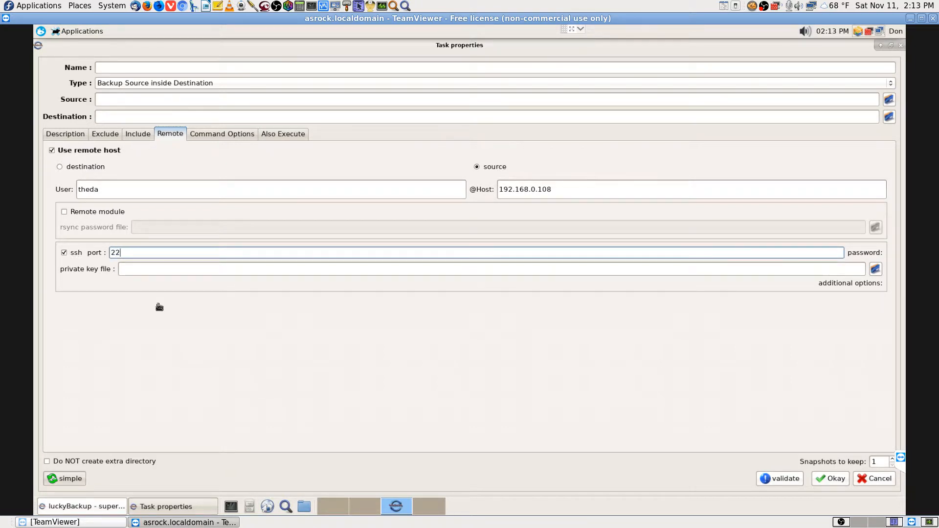
pyautogui.click(151, 267)
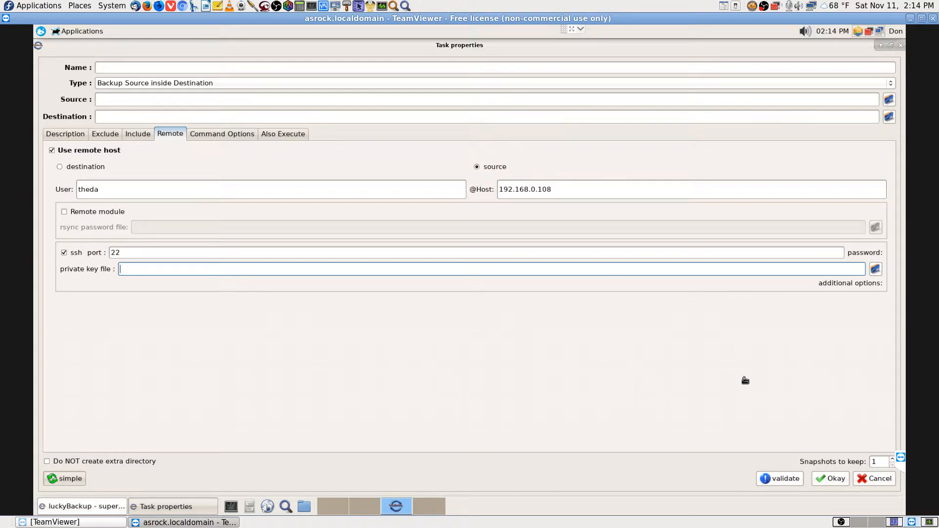
pyautogui.click(880, 523)
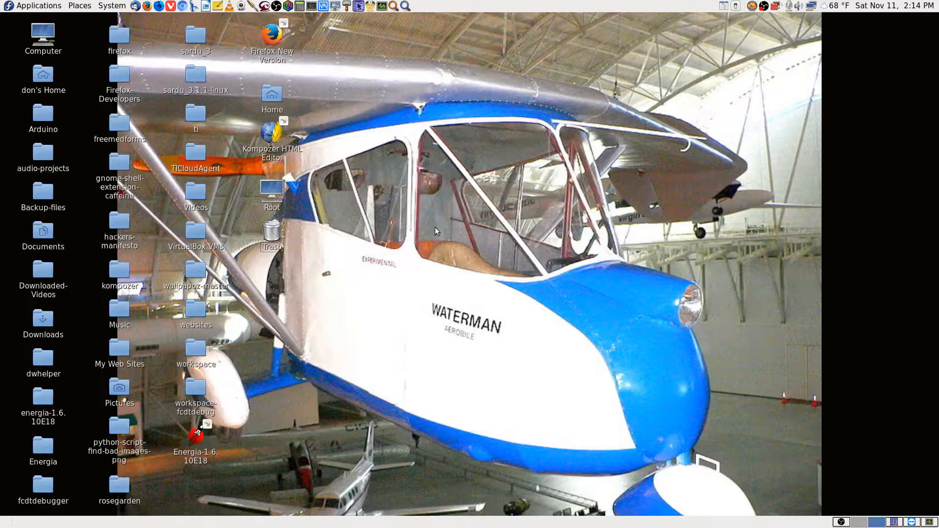
# Connect Remote Desktop Viewer to the saved host 192.168.0.108 and enter the VNC password
pyautogui.click(334, 5)
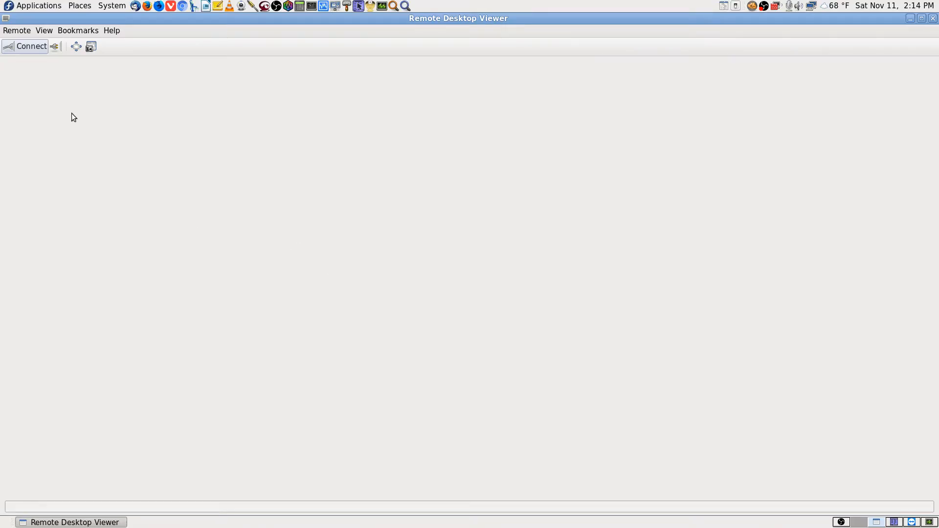
pyautogui.click(32, 47)
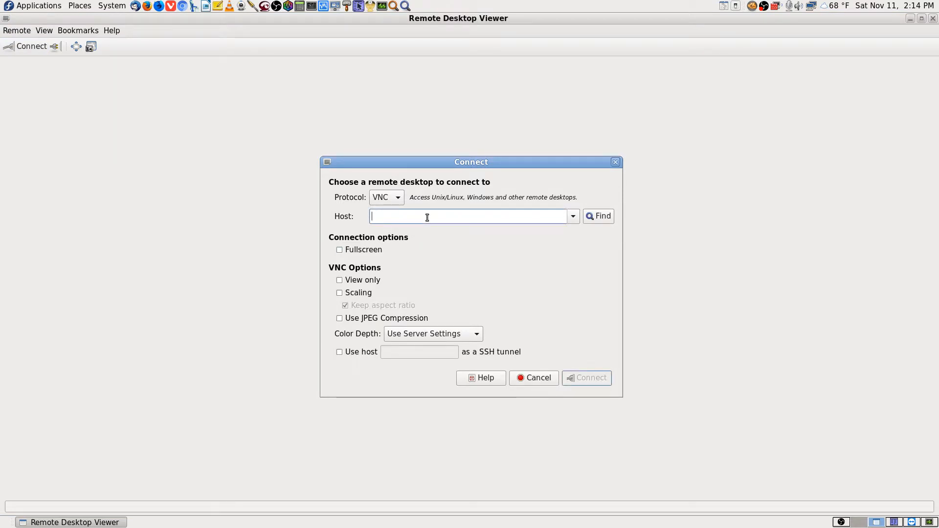
pyautogui.click(573, 217)
pyautogui.click(492, 230)
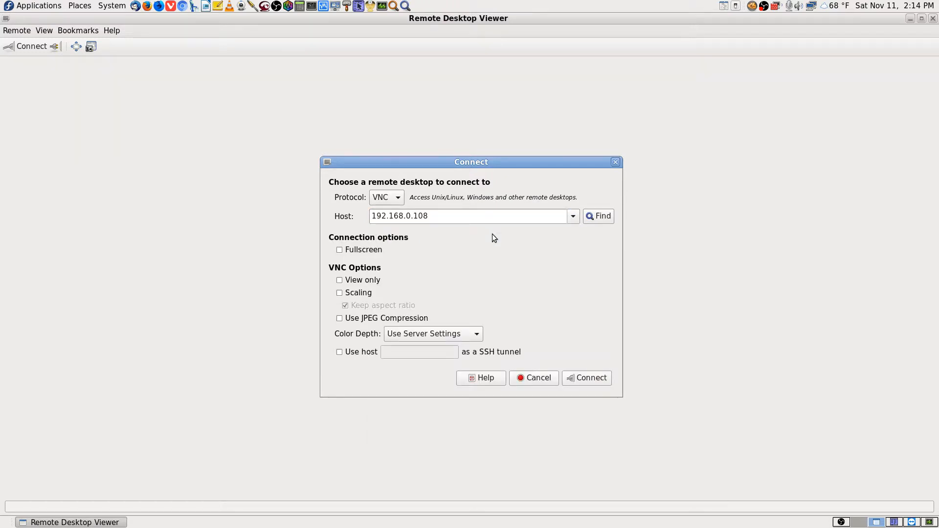
pyautogui.click(590, 378)
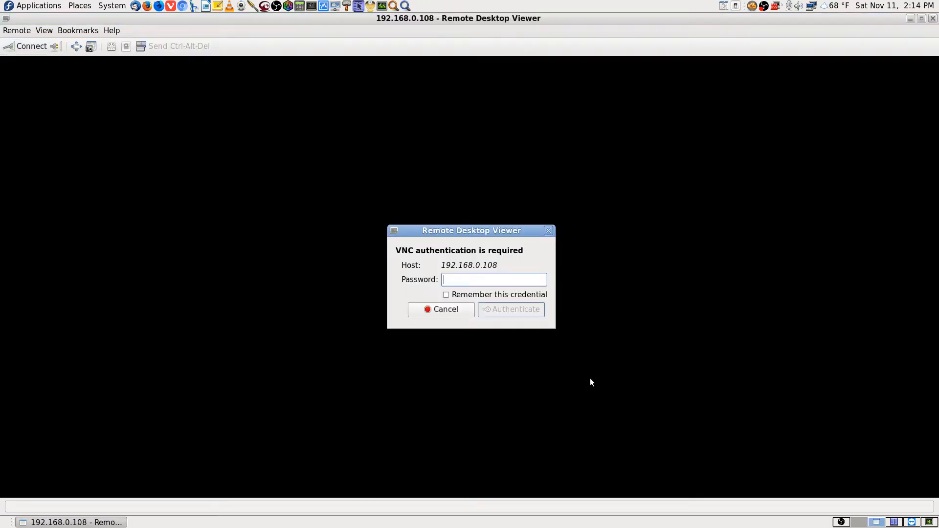
pyautogui.write('********')
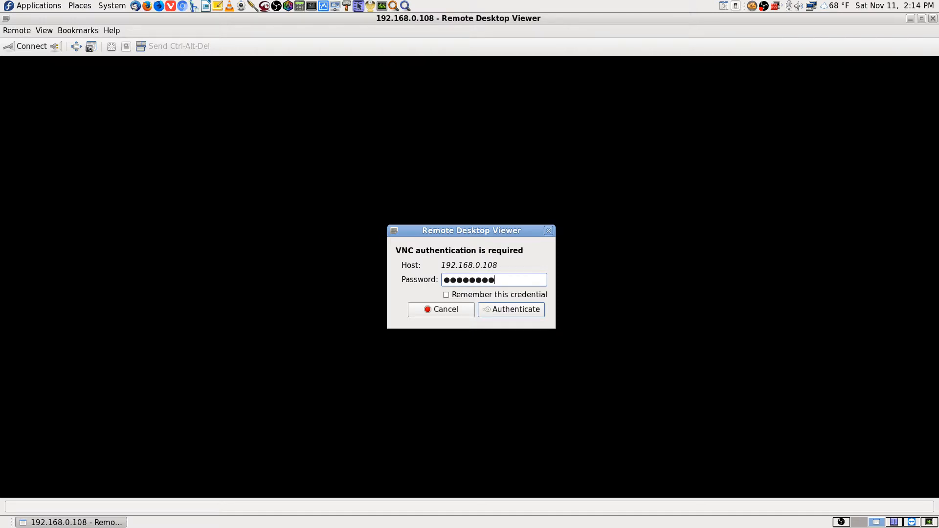
pyautogui.press('Return')
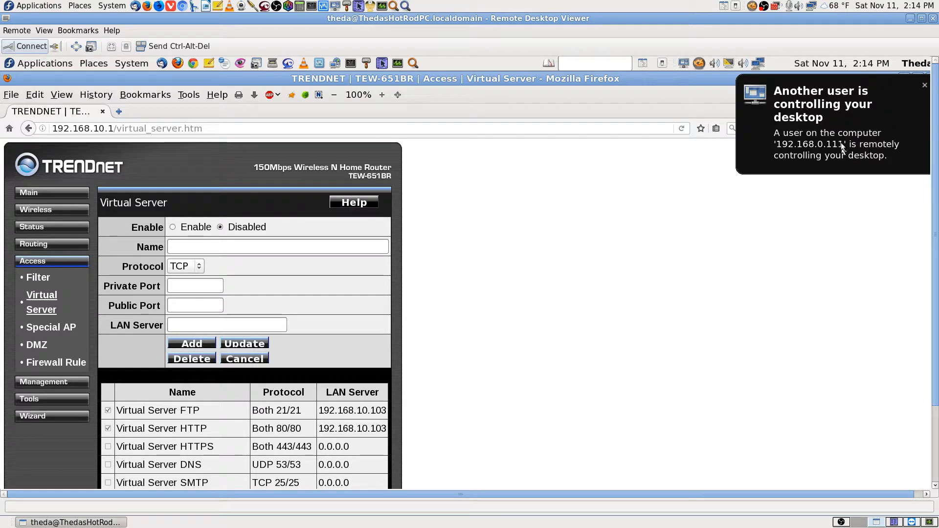
# Dismiss the notification, close the remote Firefox router page, and launch Krusader on the remote desktop
pyautogui.click(925, 86)
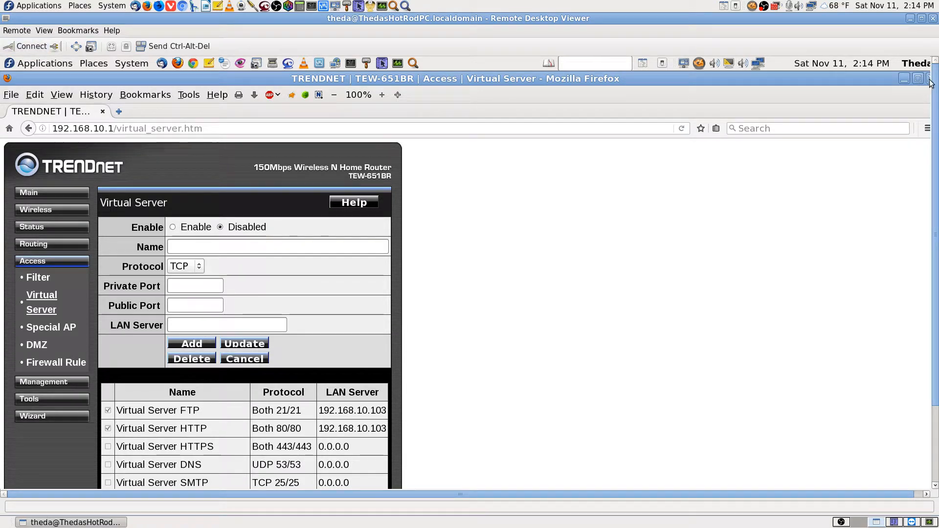
pyautogui.click(930, 79)
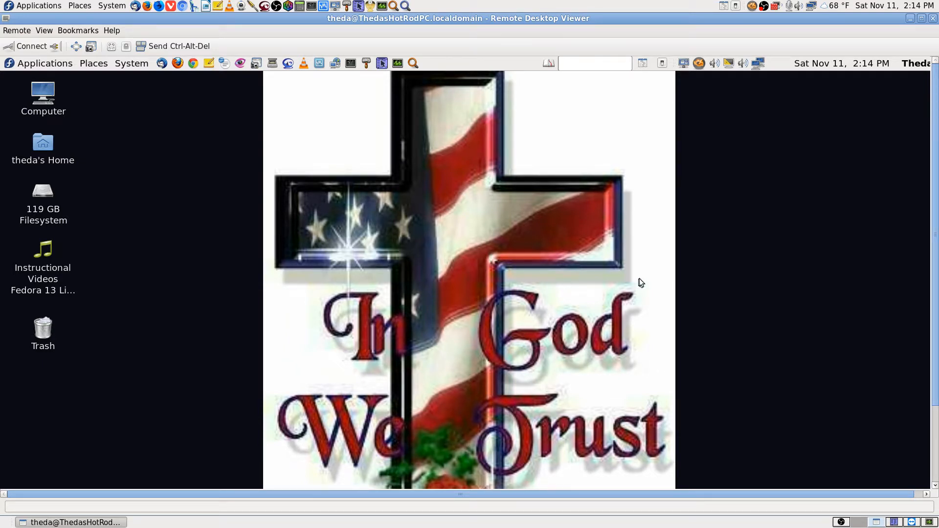
pyautogui.click(381, 63)
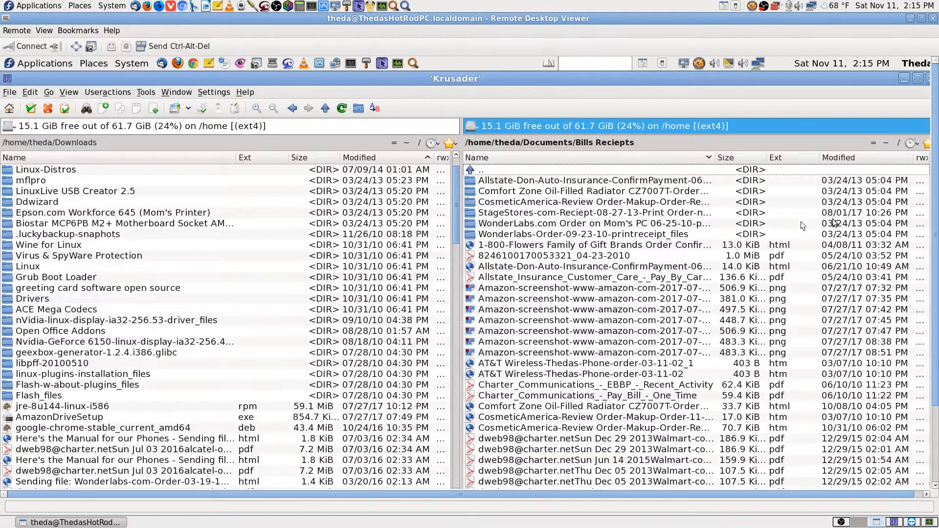
# Navigate the right panel through /home to the user's .ssh folder and open known_hosts in KWrite
pyautogui.click(886, 144)
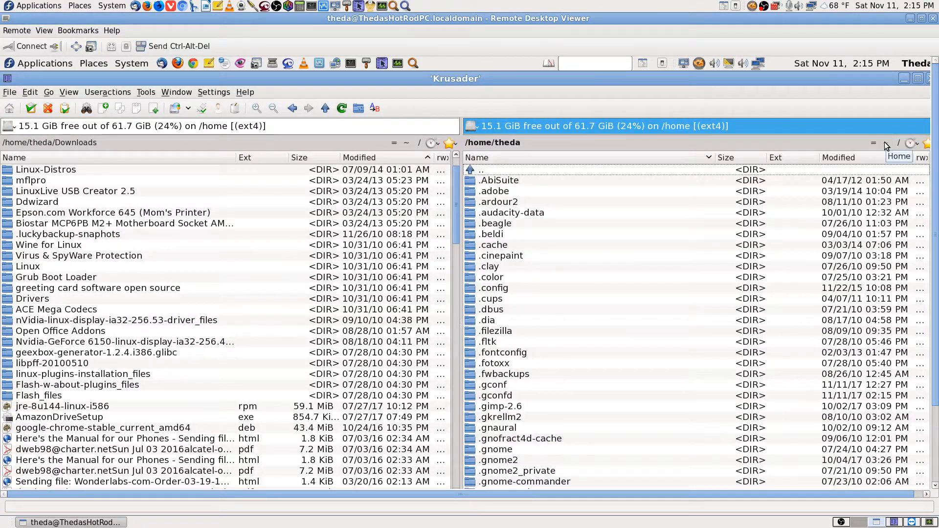
pyautogui.write('.ssh')
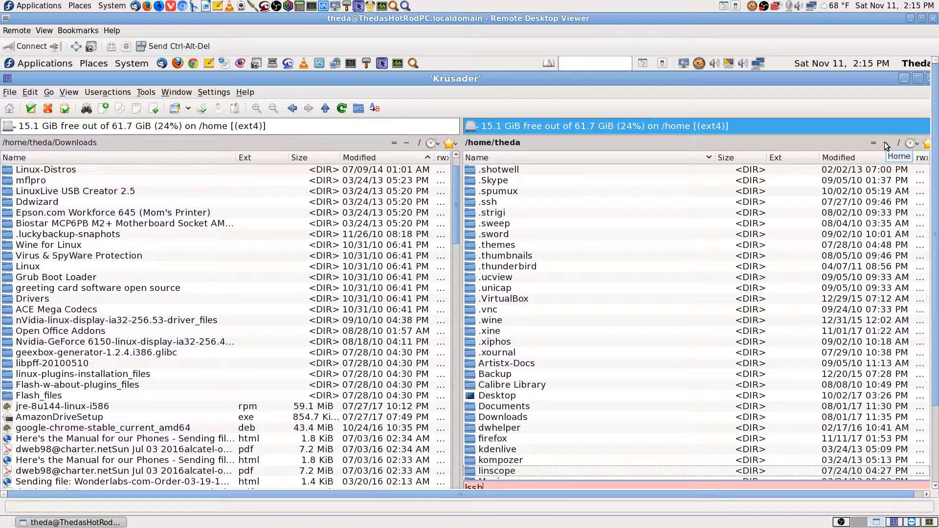
pyautogui.press('BackSpace')
pyautogui.press('BackSpace')
pyautogui.press('BackSpace')
pyautogui.press('BackSpace')
pyautogui.press('BackSpace')
pyautogui.press('BackSpace')
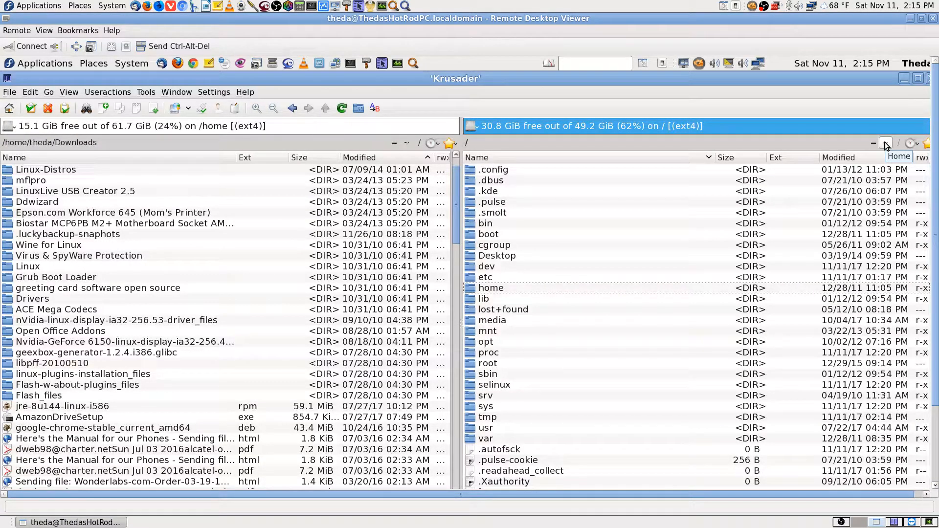
pyautogui.press('Return')
pyautogui.press('Down')
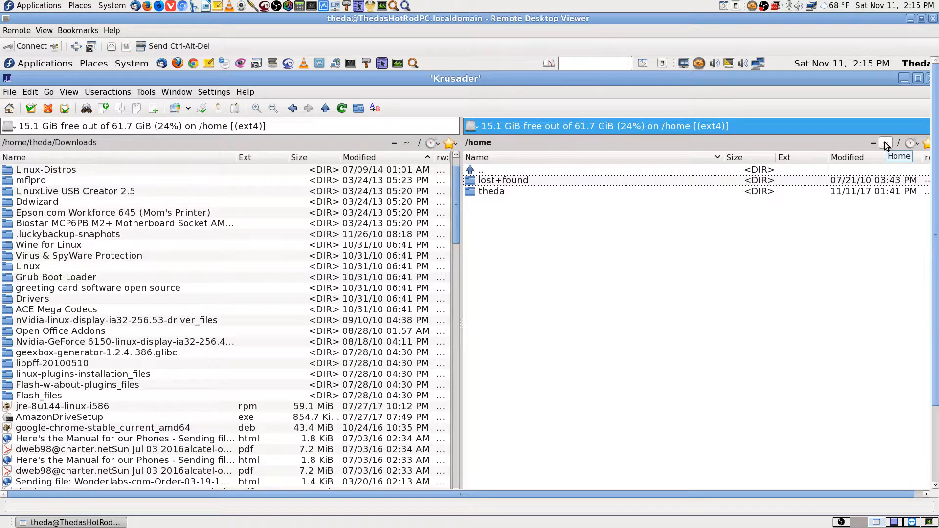
pyautogui.press('Down')
pyautogui.press('Return')
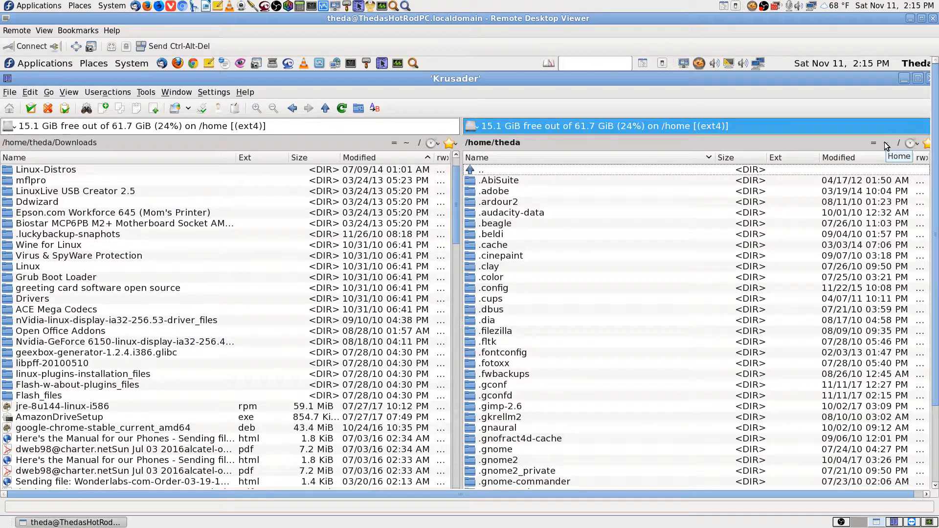
pyautogui.write('.ssh')
pyautogui.press('Return')
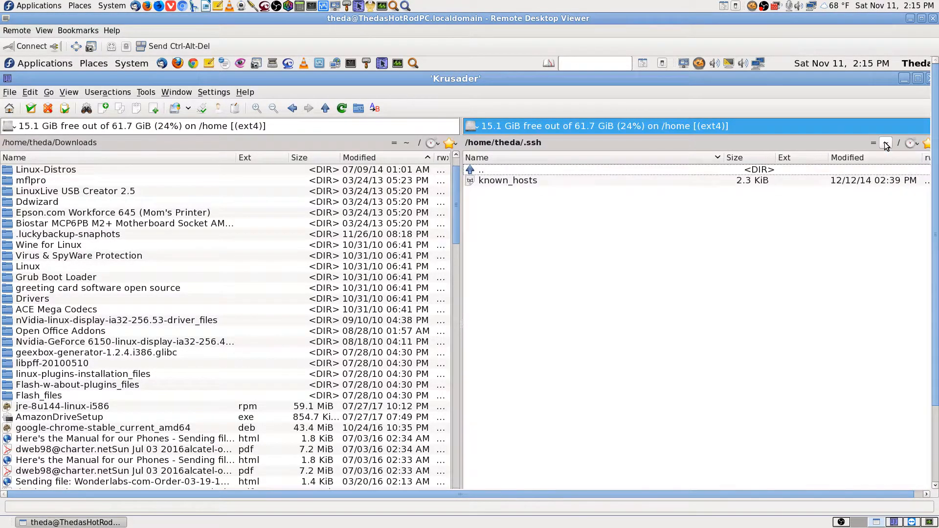
pyautogui.press('Down')
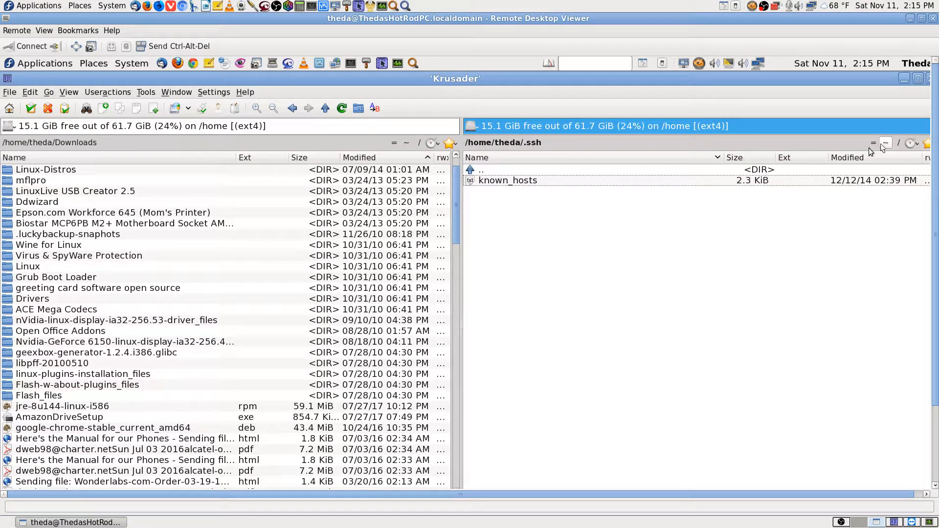
pyautogui.click(542, 184)
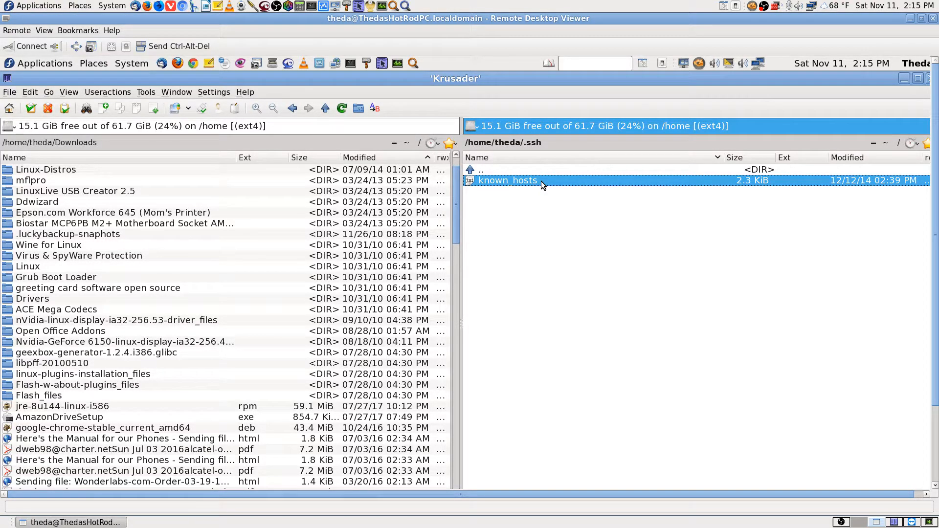
pyautogui.doubleClick(541, 184)
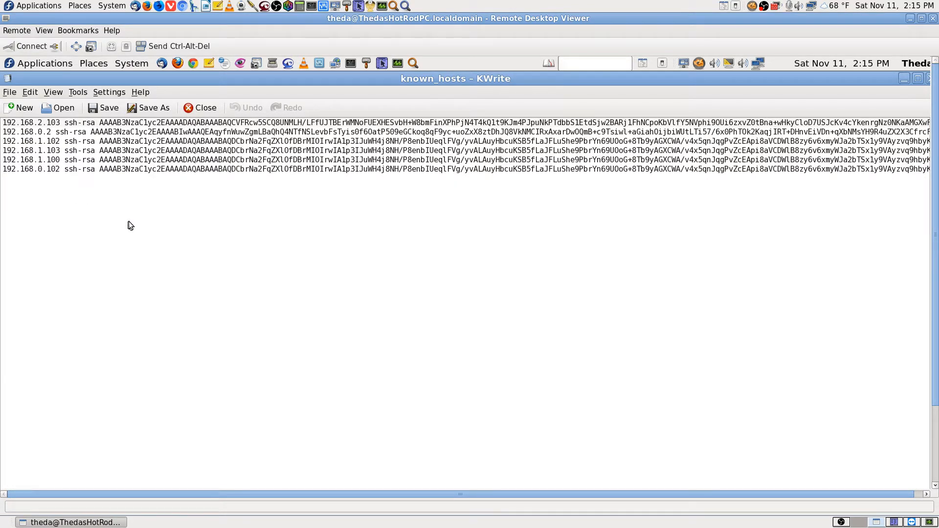
# Save a copy of the file as known_hosts-backup.txt in the same .ssh folder
pyautogui.click(156, 109)
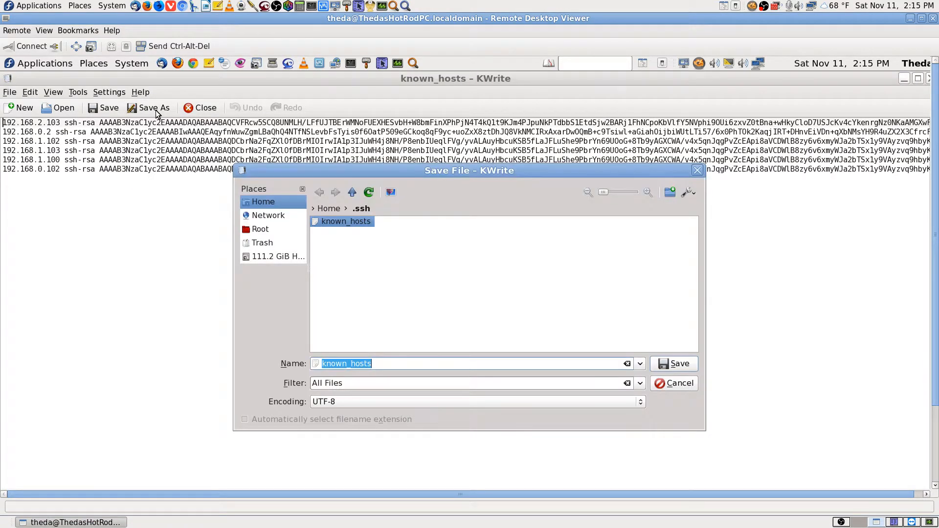
pyautogui.click(384, 364)
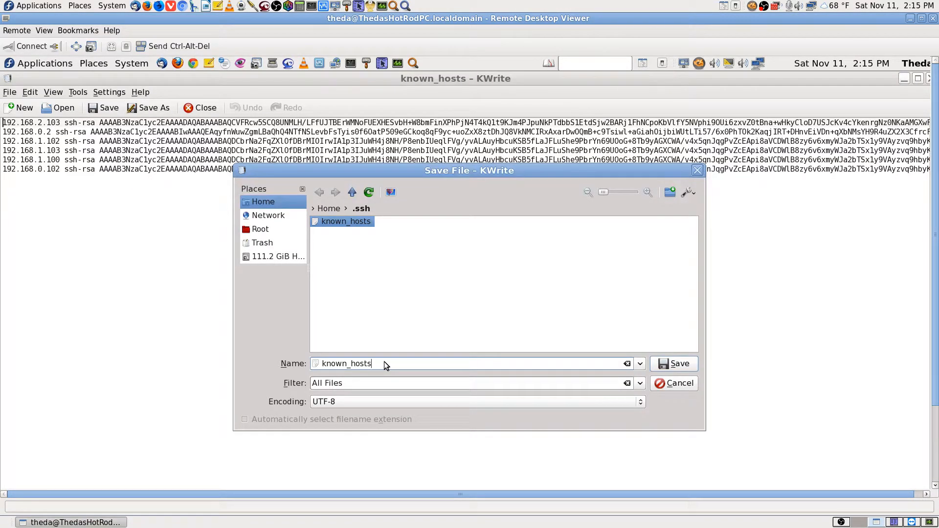
pyautogui.write('.b')
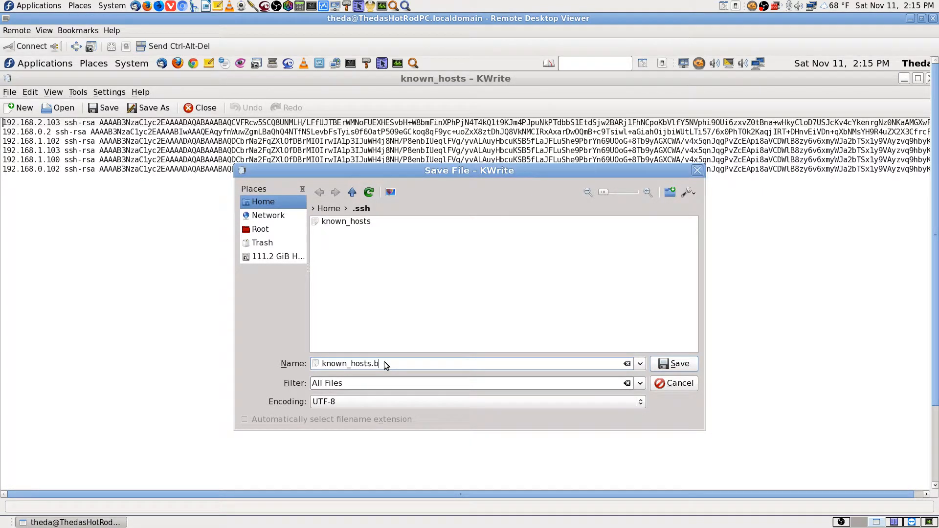
pyautogui.press('BackSpace')
pyautogui.press('BackSpace')
pyautogui.write('-bakuop')
pyautogui.press('BackSpace')
pyautogui.write('.txt')
pyautogui.click(680, 367)
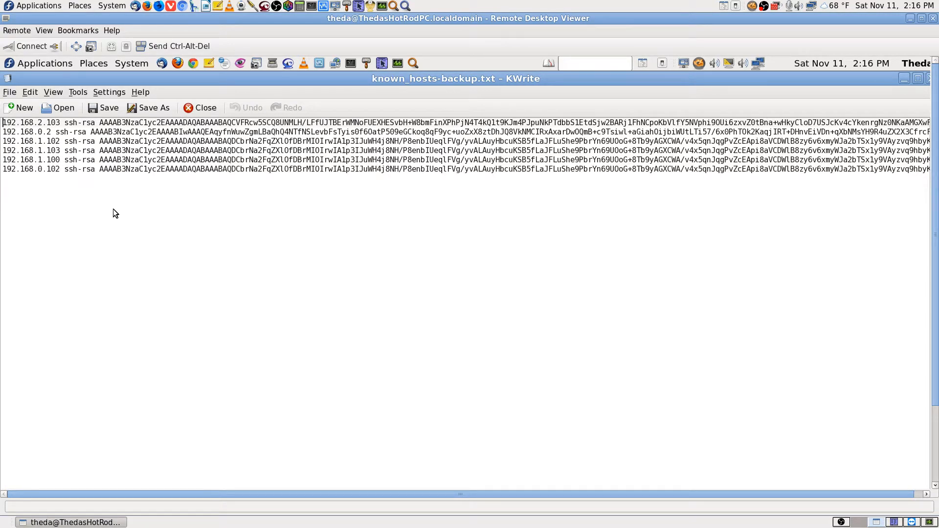
# Review the six ssh-rsa host key lines in the saved copy
pyautogui.press('Right')
pyautogui.press('Right')
pyautogui.press('Right')
pyautogui.press('Right')
pyautogui.press('Right')
pyautogui.press('Right')
pyautogui.press('Right')
pyautogui.press('Right')
pyautogui.press('Right')
pyautogui.press('Right')
pyautogui.press('Right')
pyautogui.press('Right')
pyautogui.press('Right')
pyautogui.press('Right')
pyautogui.press('Right')
pyautogui.press('Right')
pyautogui.press('Right')
pyautogui.press('Right')
pyautogui.press('Right')
pyautogui.press('Right')
pyautogui.press('Left')
pyautogui.press('Left')
pyautogui.press('Left')
pyautogui.press('Left')
pyautogui.press('Left')
pyautogui.press('Left')
pyautogui.press('Left')
pyautogui.press('Left')
pyautogui.press('Left')
pyautogui.press('Left')
pyautogui.press('Left')
pyautogui.press('Left')
pyautogui.press('Left')
pyautogui.press('Left')
pyautogui.press('Left')
pyautogui.press('Left')
pyautogui.press('Left')
pyautogui.press('Left')
pyautogui.press('Left')
pyautogui.press('Left')
pyautogui.press('Down')
pyautogui.press('Down')
pyautogui.press('Down')
pyautogui.press('Down')
pyautogui.press('Down')
pyautogui.press('Down')
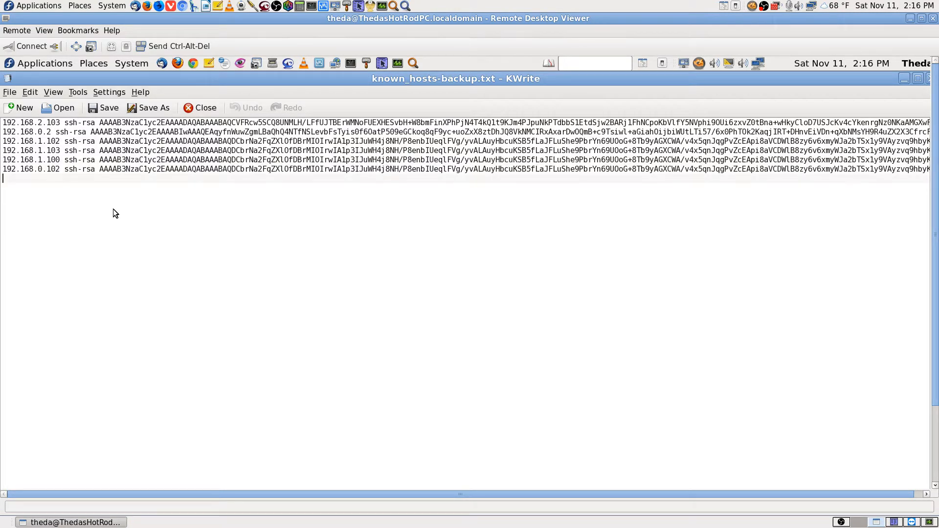
pyautogui.press('Up')
pyautogui.press('Up')
pyautogui.press('Up')
pyautogui.press('Up')
pyautogui.press('Up')
pyautogui.press('Up')
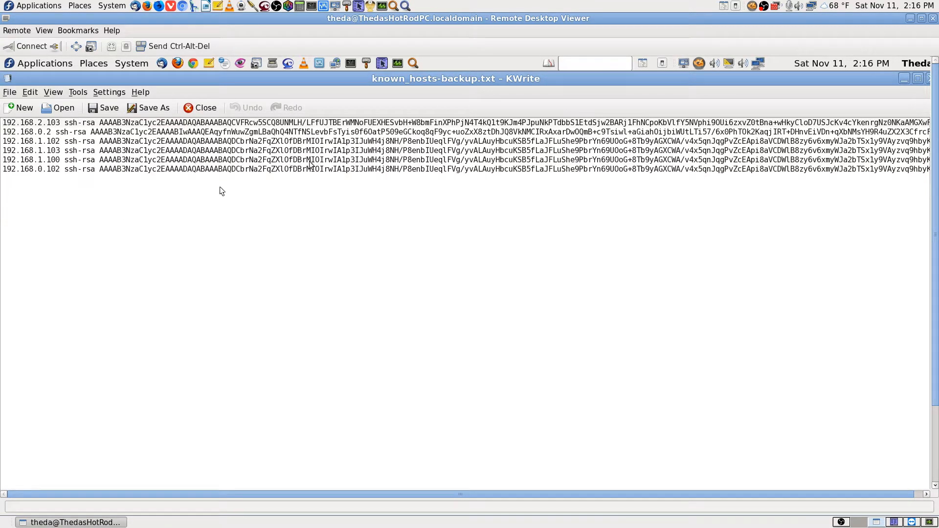
# Close KWrite, go up to the home folder, and try a '.priv' quick search
pyautogui.click(929, 78)
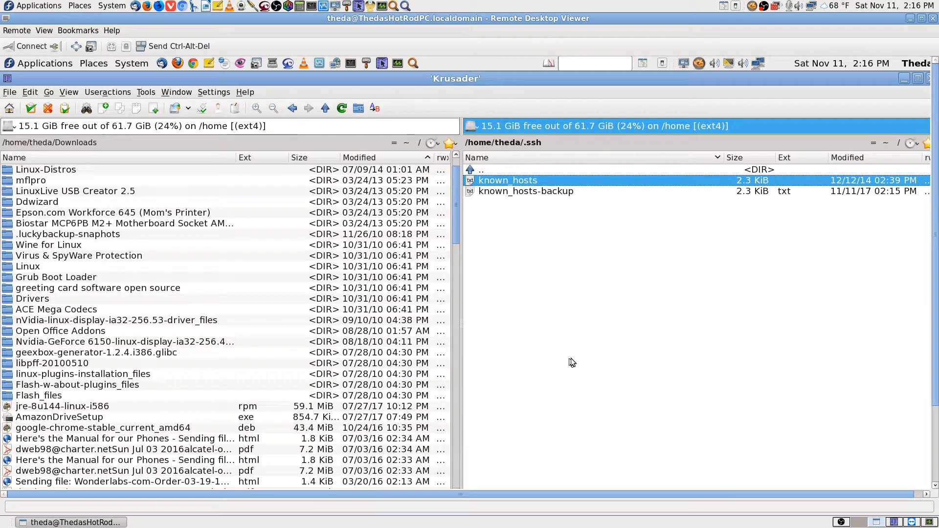
pyautogui.click(503, 168)
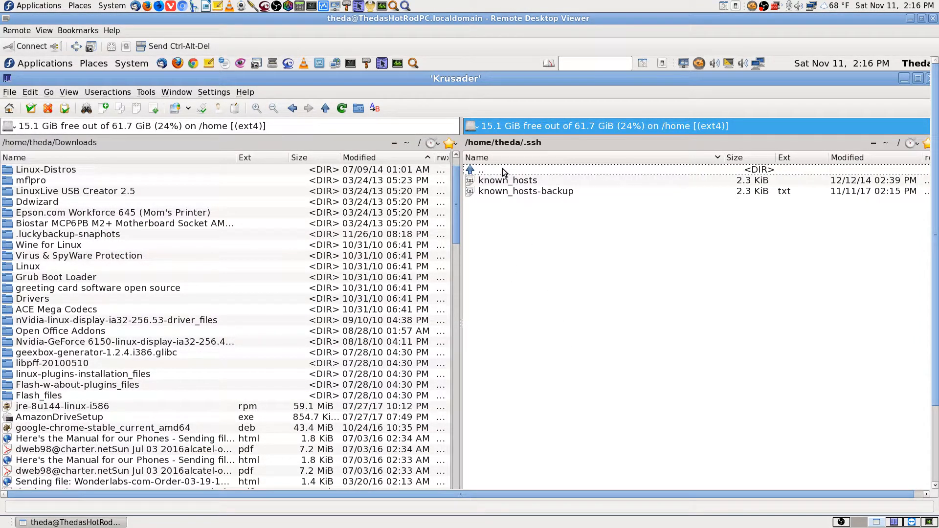
pyautogui.doubleClick(503, 169)
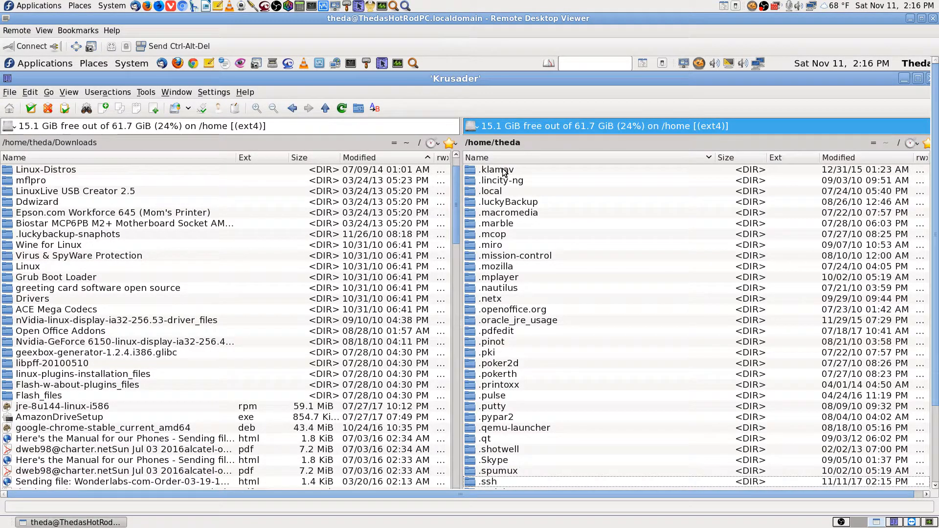
pyautogui.write('.priv')
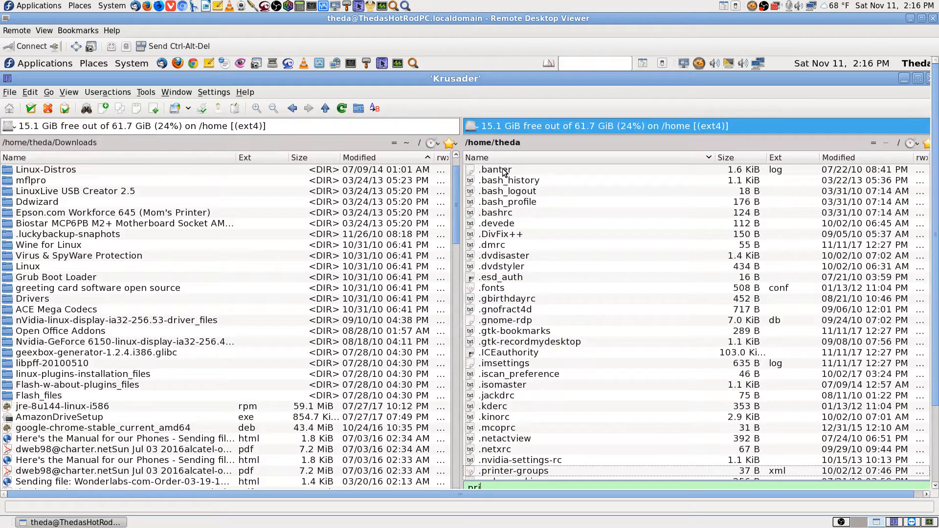
pyautogui.press('BackSpace')
pyautogui.press('BackSpace')
pyautogui.press('BackSpace')
pyautogui.press('BackSpace')
# Reopen .ssh via an 'ssh' quick search to confirm known_hosts-backup, then switch to the local desktop
pyautogui.scroll(5, 662, 245)
pyautogui.scroll(20, 662, 244)
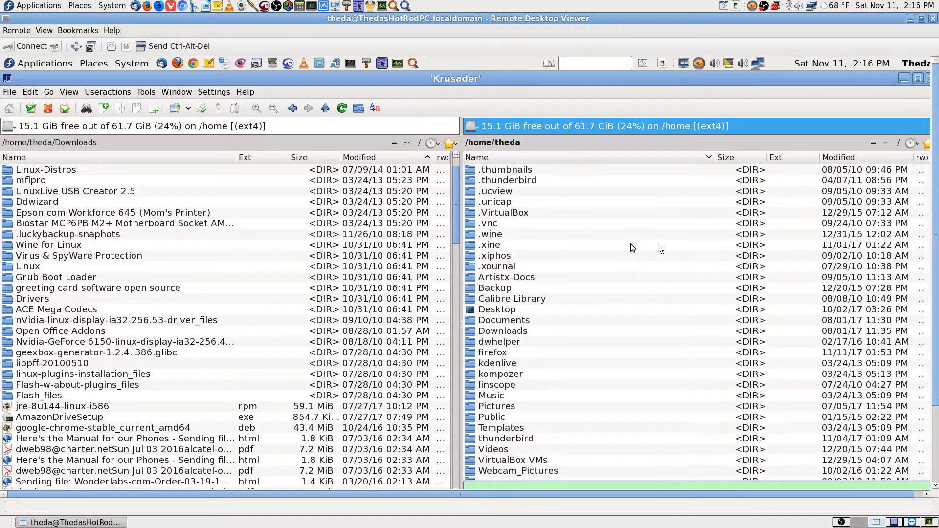
pyautogui.scroll(-13, 610, 238)
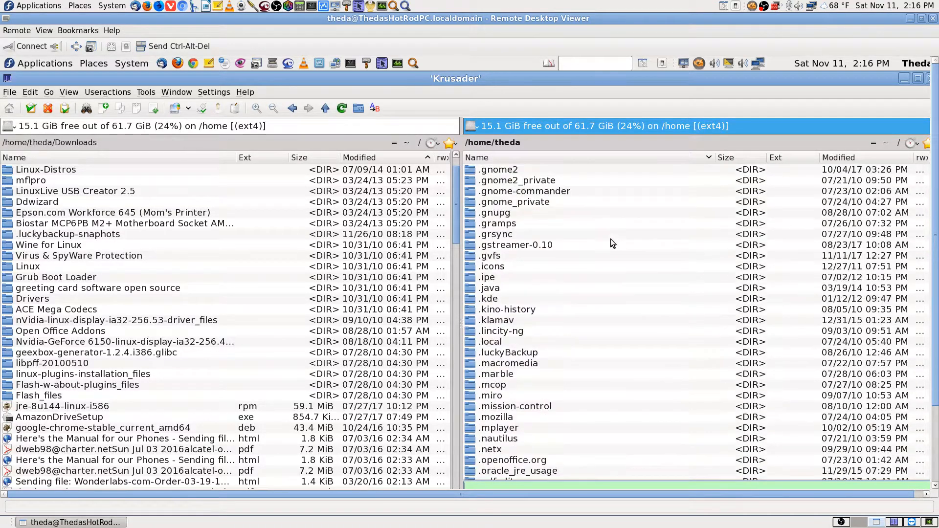
pyautogui.scroll(-7, 611, 239)
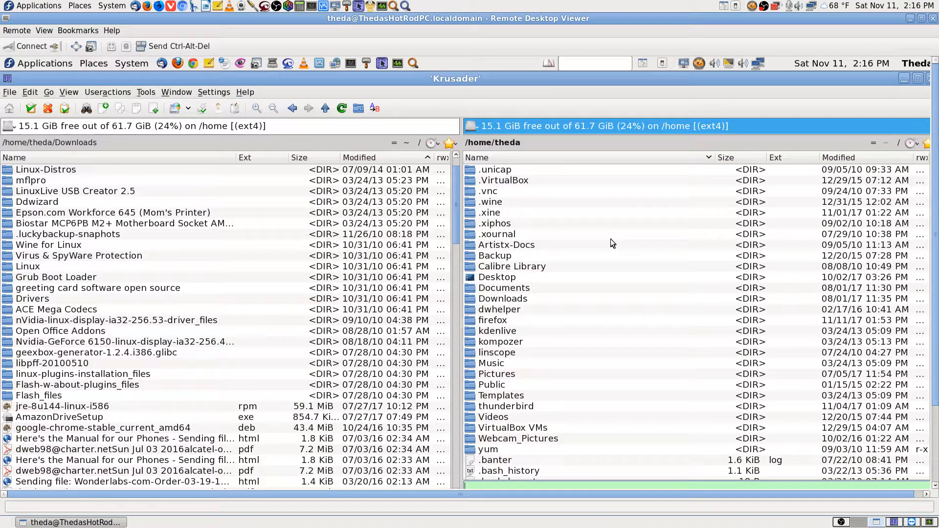
pyautogui.write('ssh')
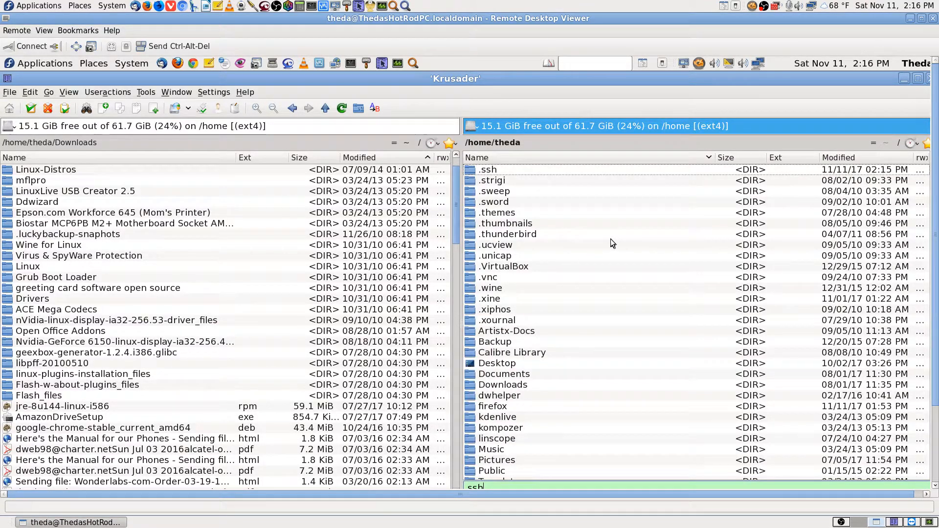
pyautogui.press('Return')
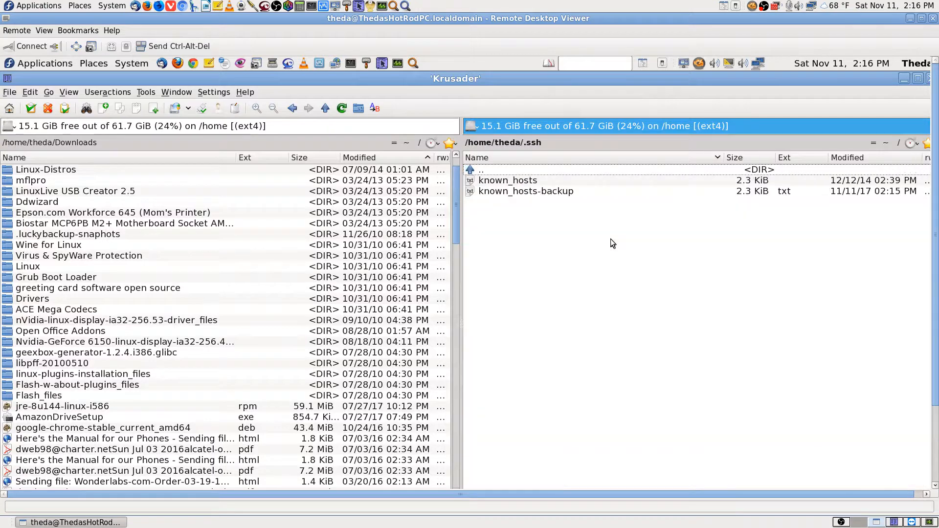
pyautogui.click(895, 523)
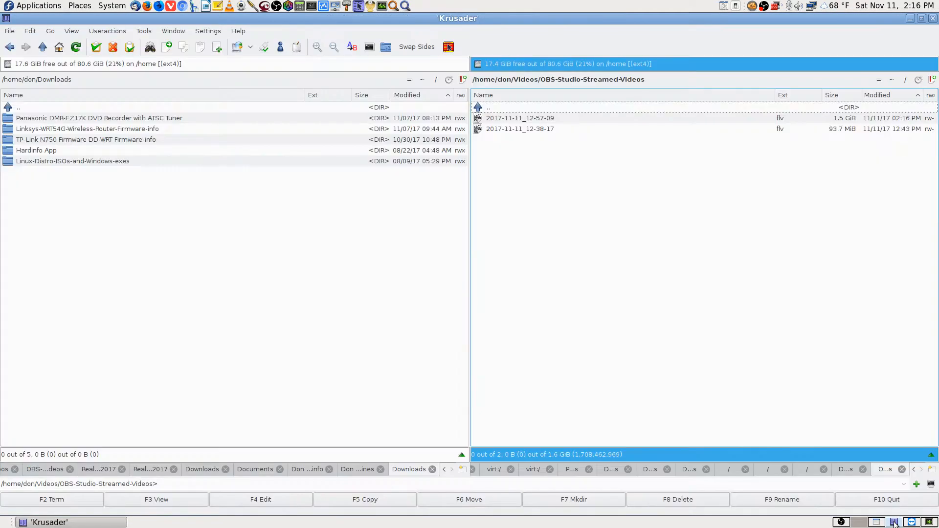
pyautogui.click(892, 81)
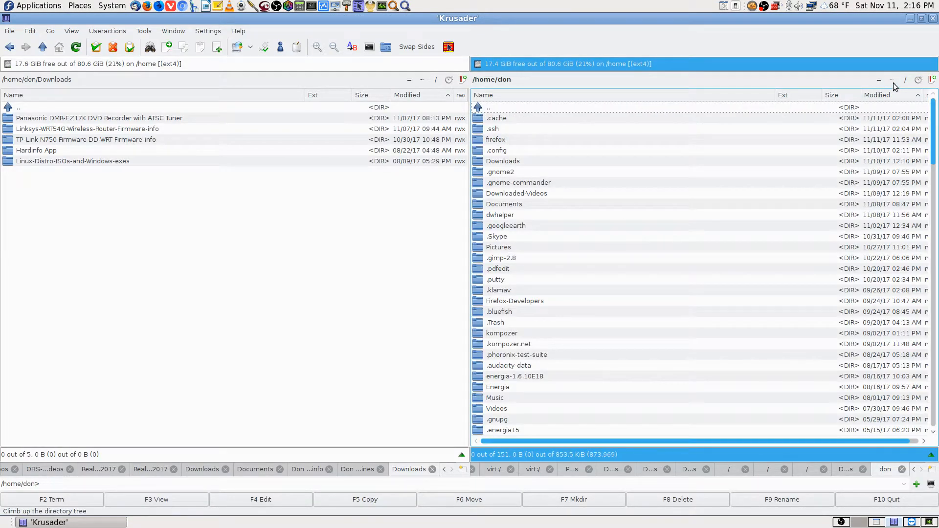
pyautogui.write('.ssh')
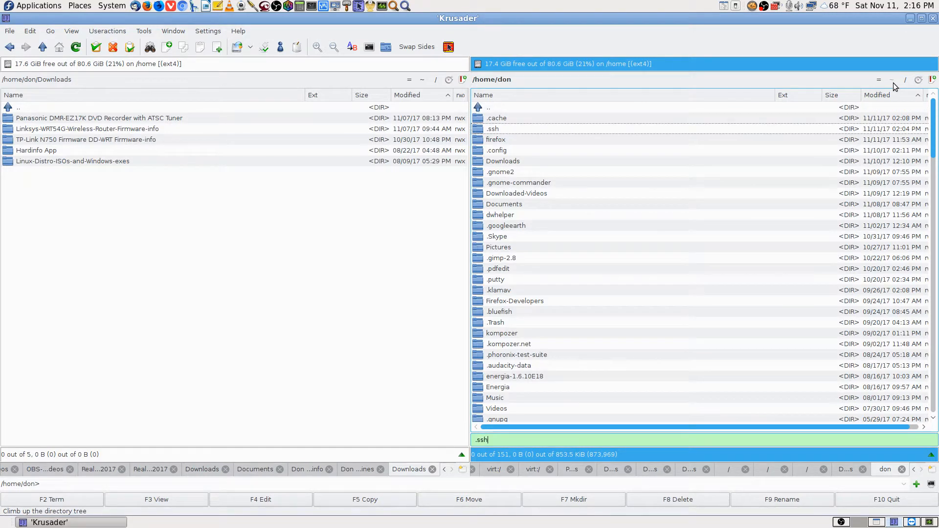
pyautogui.press('Return')
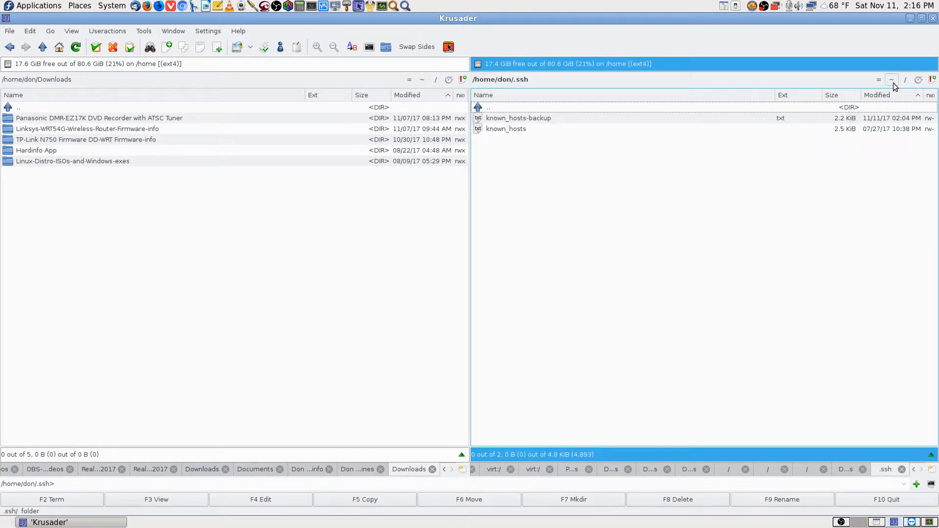
pyautogui.press('Down')
pyautogui.press('Down')
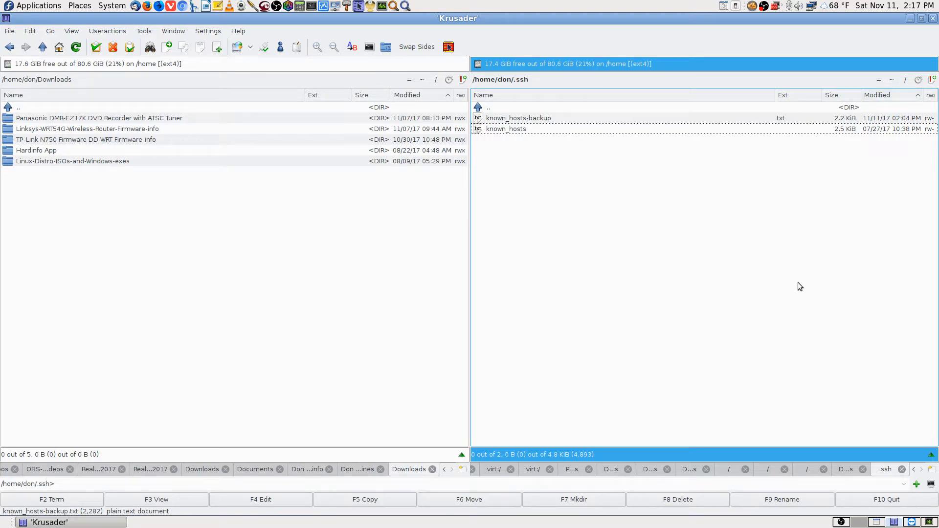
pyautogui.press('Return')
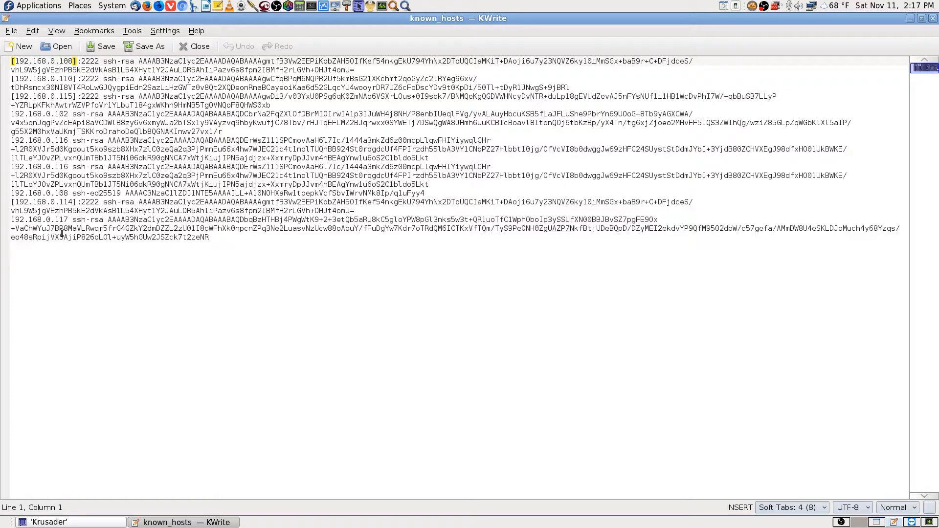
pyautogui.hotkey('ctrl', 'f')
pyautogui.write('private')
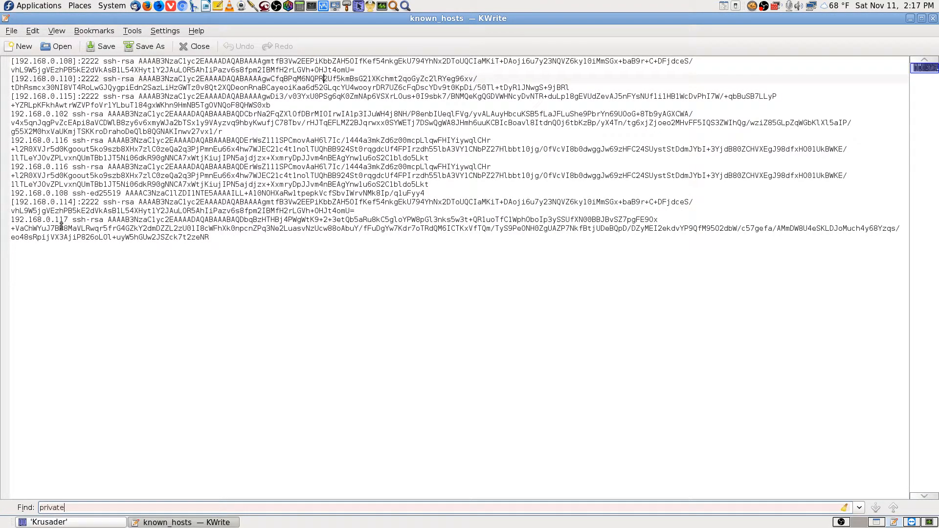
pyautogui.press('Return')
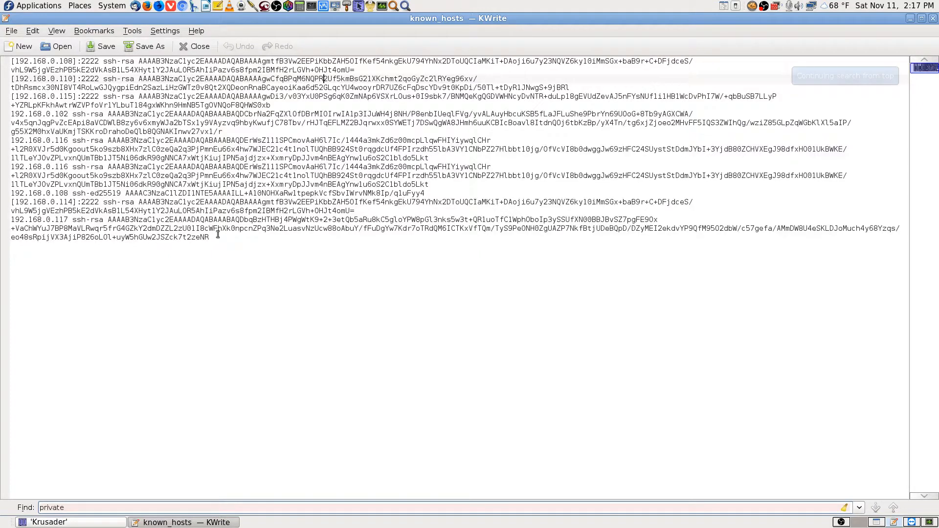
pyautogui.click(934, 19)
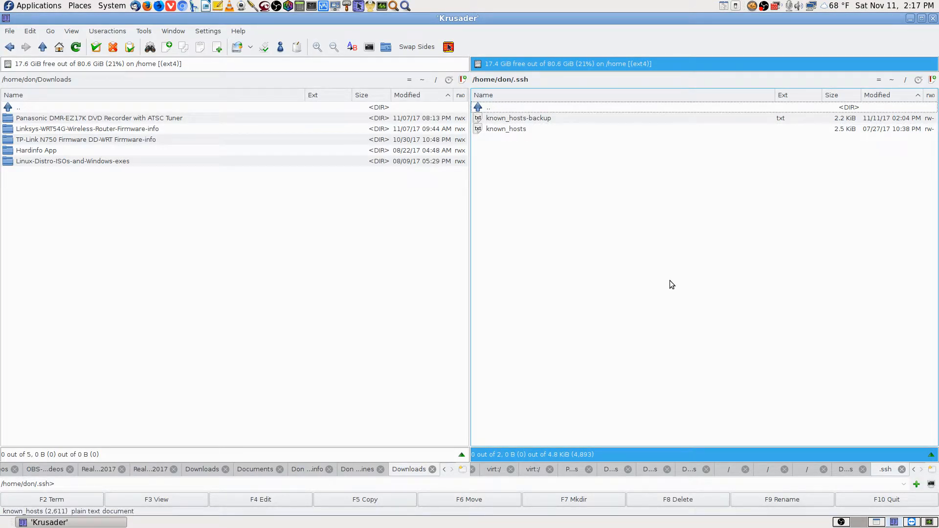
pyautogui.press('BackSpace')
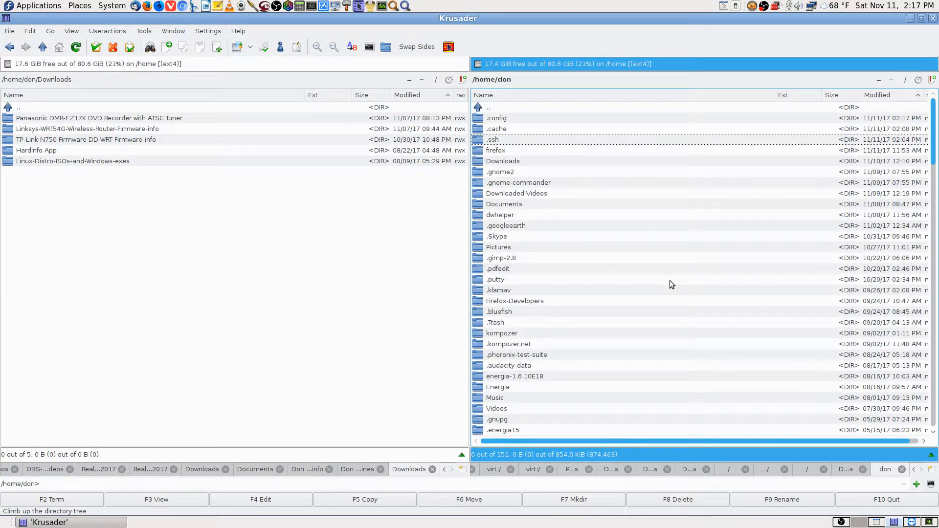
pyautogui.write('vid')
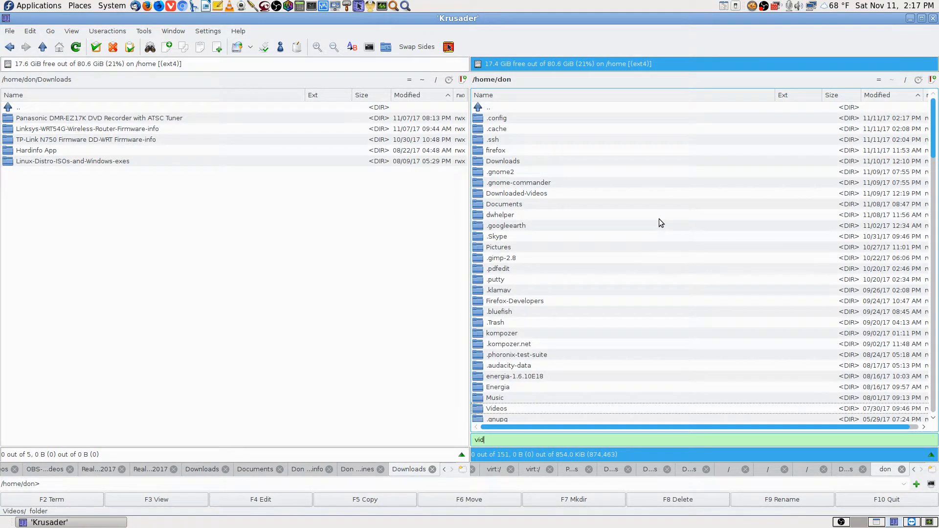
pyautogui.press('Return')
pyautogui.press('Down')
pyautogui.press('Return')
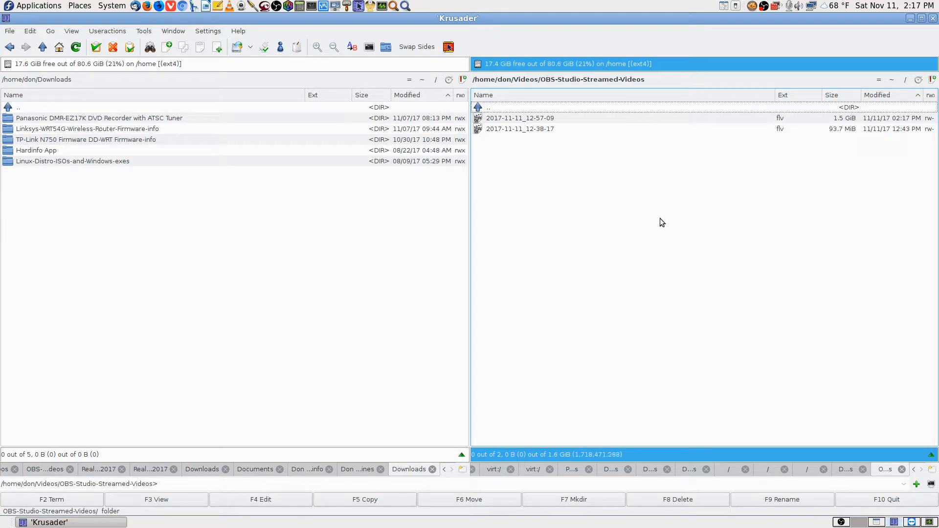
# Check luckyBackup's still-empty private key setting, then return to the remote Krusader
pyautogui.click(909, 523)
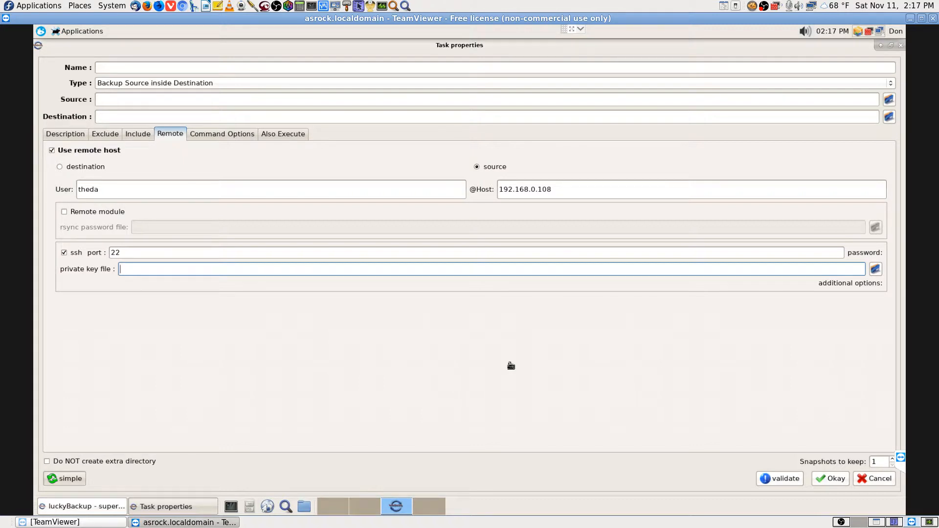
pyautogui.click(880, 523)
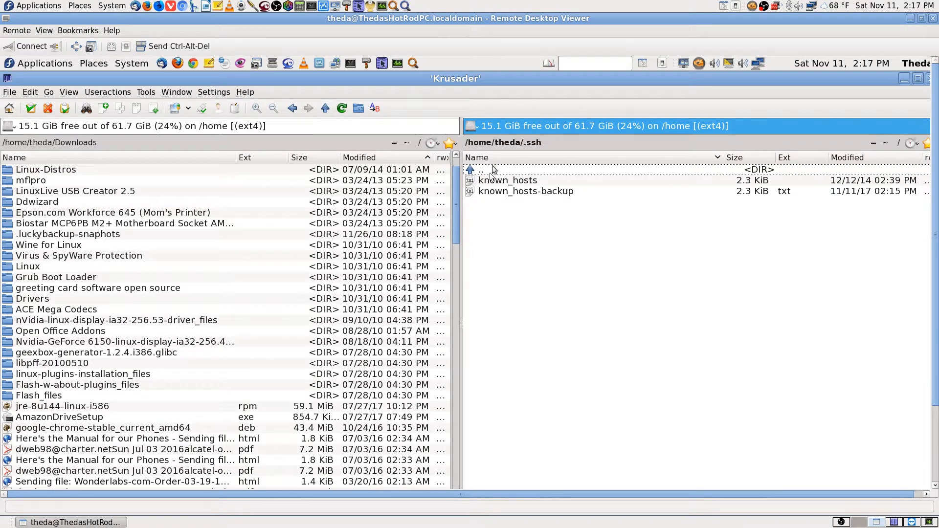
# Return the left panel to Downloads and start a terminal in that folder
pyautogui.click(405, 143)
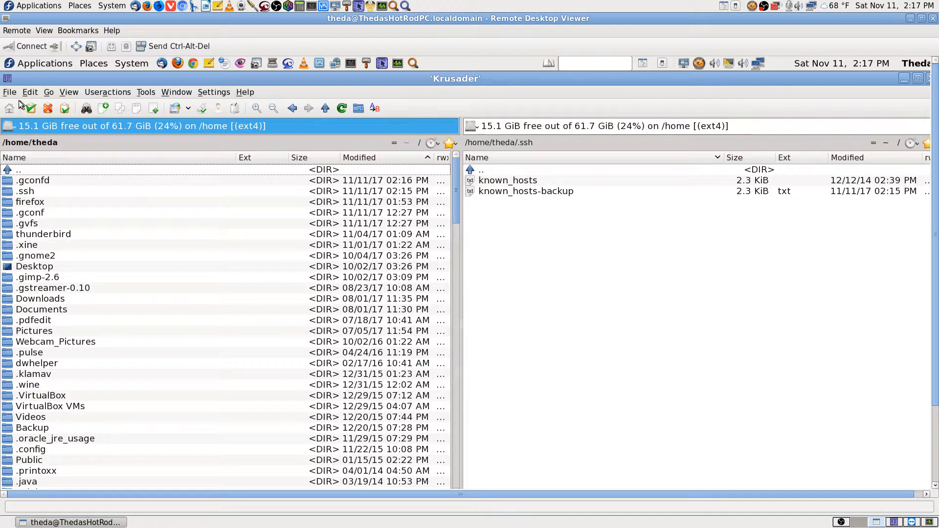
pyautogui.click(293, 109)
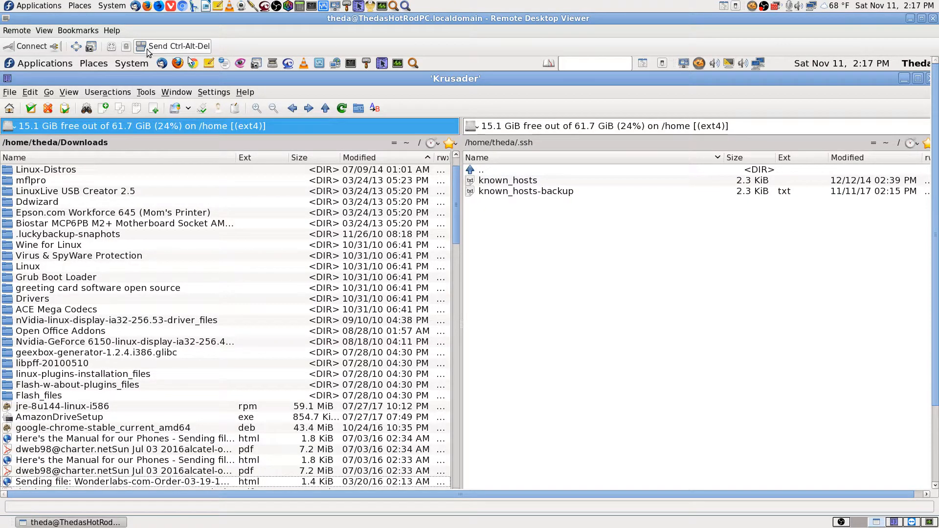
pyautogui.click(152, 96)
pyautogui.click(198, 240)
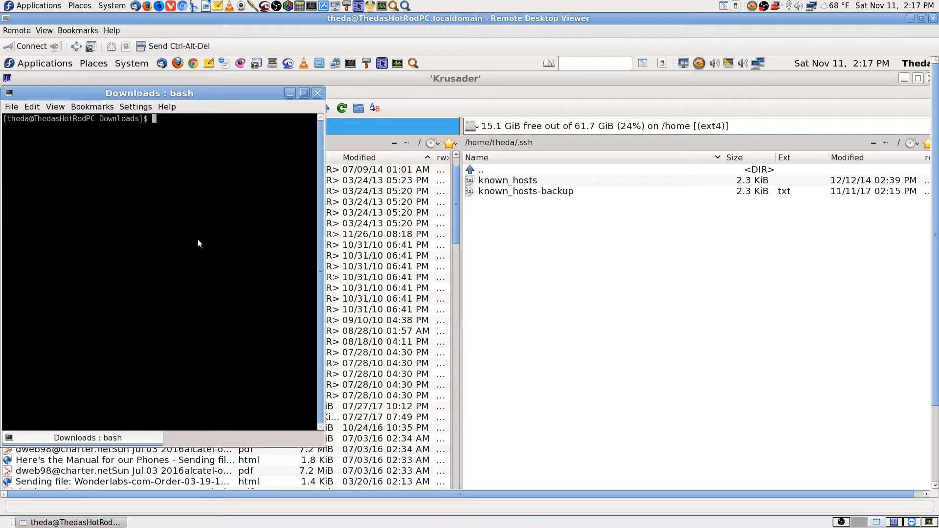
# Become root with su, fit the remote screen to the viewer, and switch to workspace 2
pyautogui.write('su')
pyautogui.press('Return')
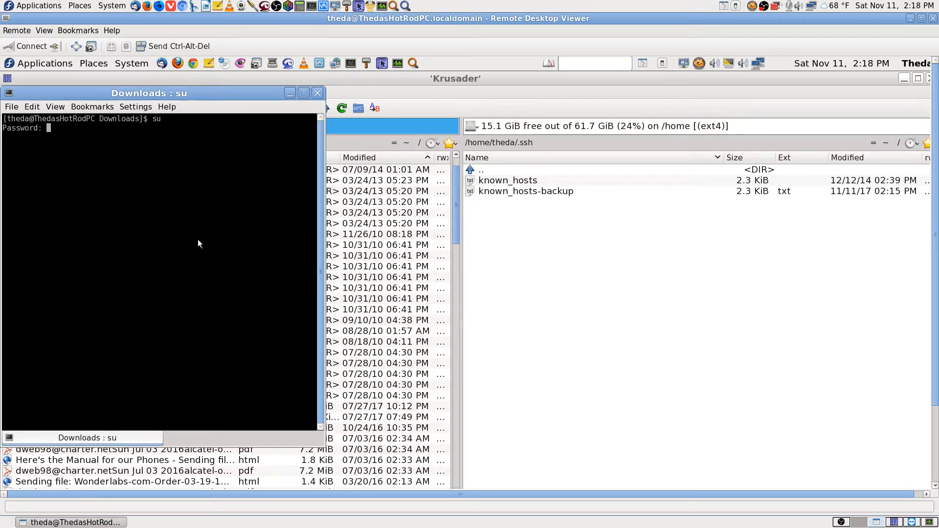
pyautogui.press('Return')
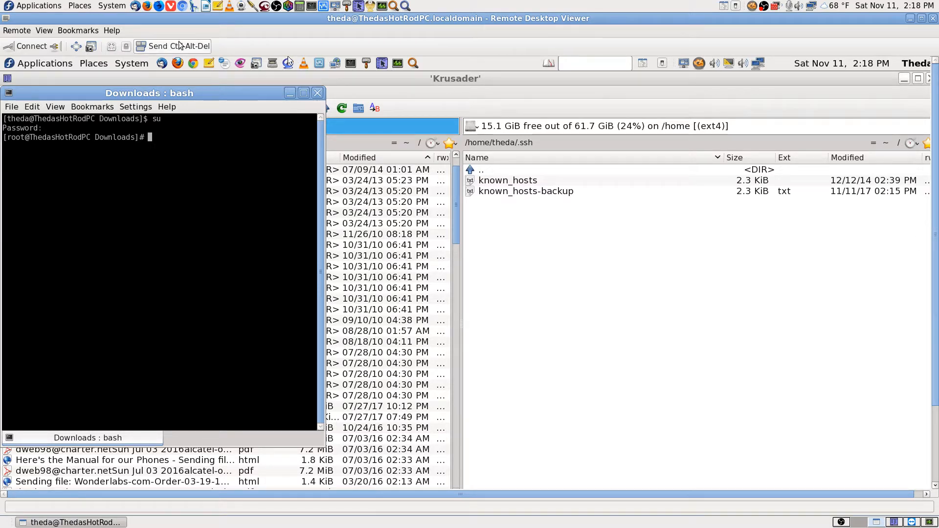
pyautogui.click(112, 47)
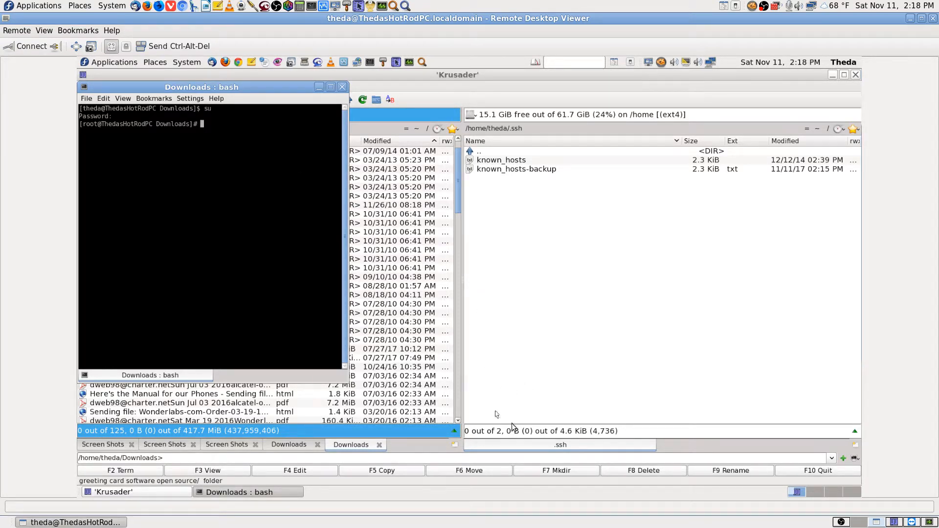
pyautogui.click(809, 492)
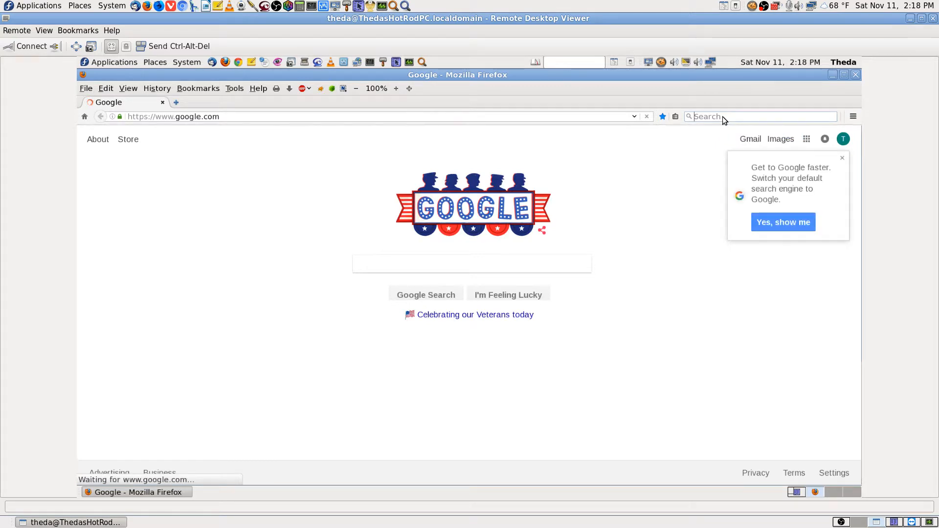
# Search Google for 'fedora linux create private key' and open Fedora's 8.7.3 Generating Key Pairs in a background tab
pyautogui.write('fedora')
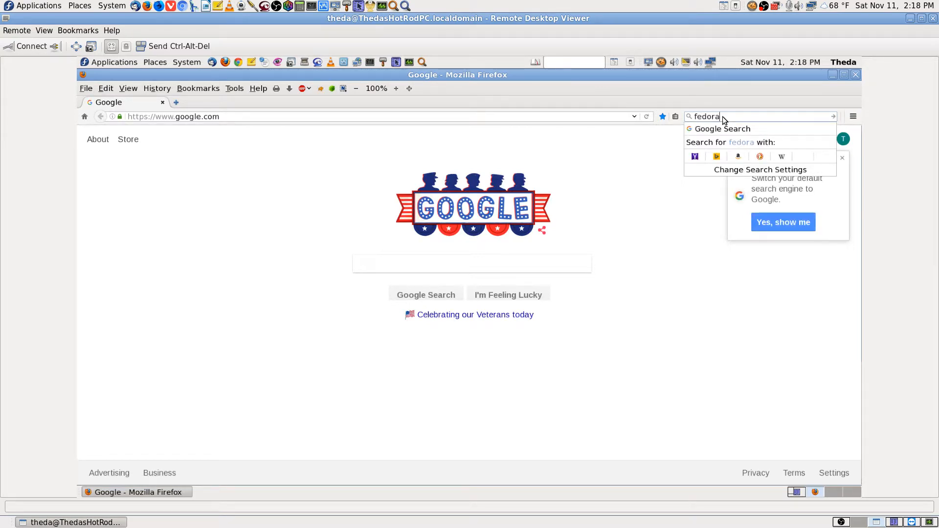
pyautogui.write(' linux creat private key')
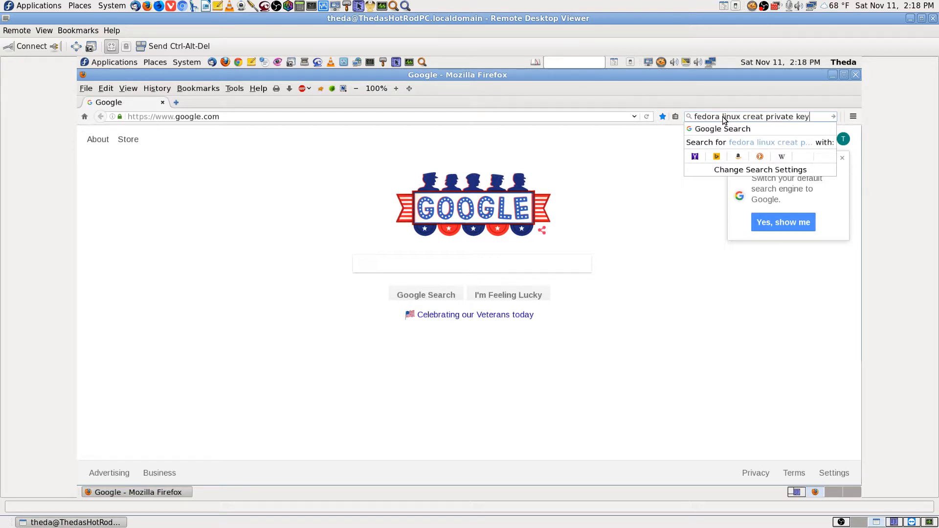
pyautogui.press('Return')
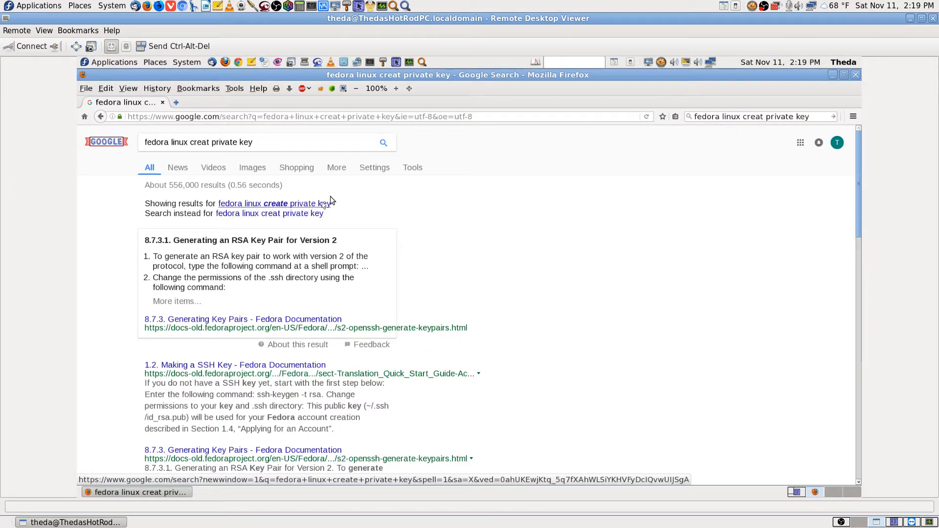
pyautogui.click(299, 203)
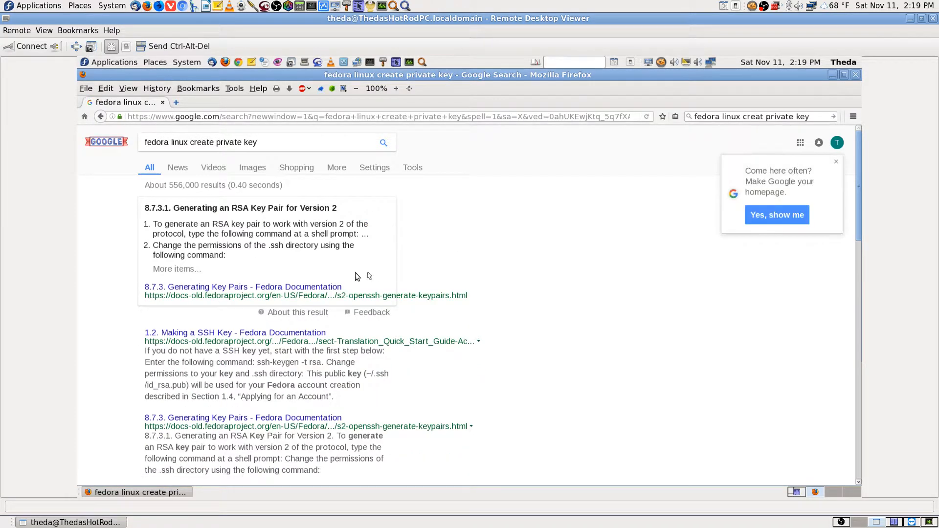
pyautogui.middleClick(316, 287)
# Read Fedora's 8.7.3 Generating Key Pairs page, then return to the Krusader and root terminal workspace
pyautogui.click(229, 105)
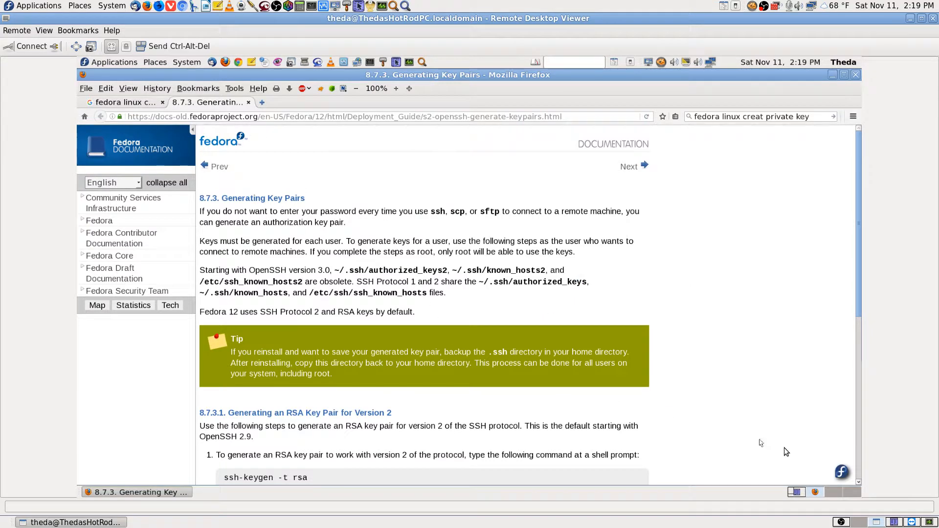
pyautogui.click(799, 492)
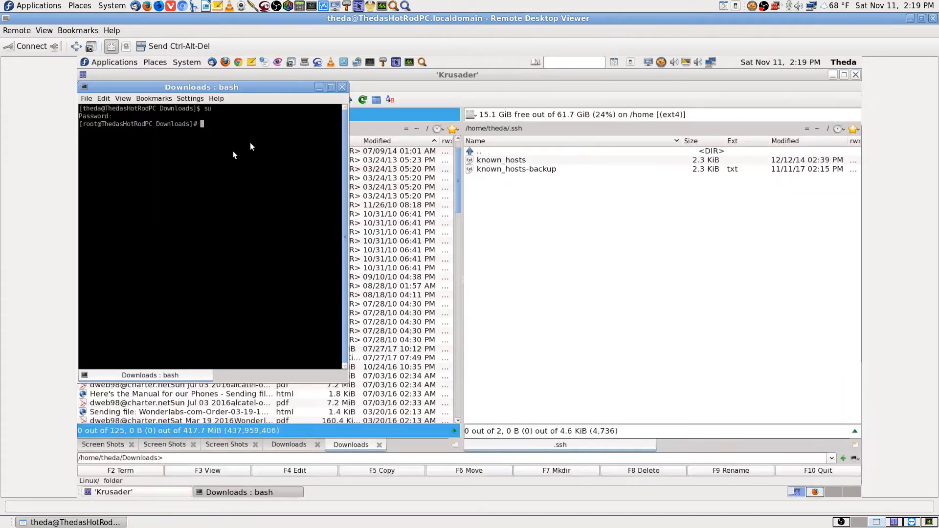
# Close the root terminal and go back to Firefox's Generating Key Pairs page
pyautogui.click(343, 87)
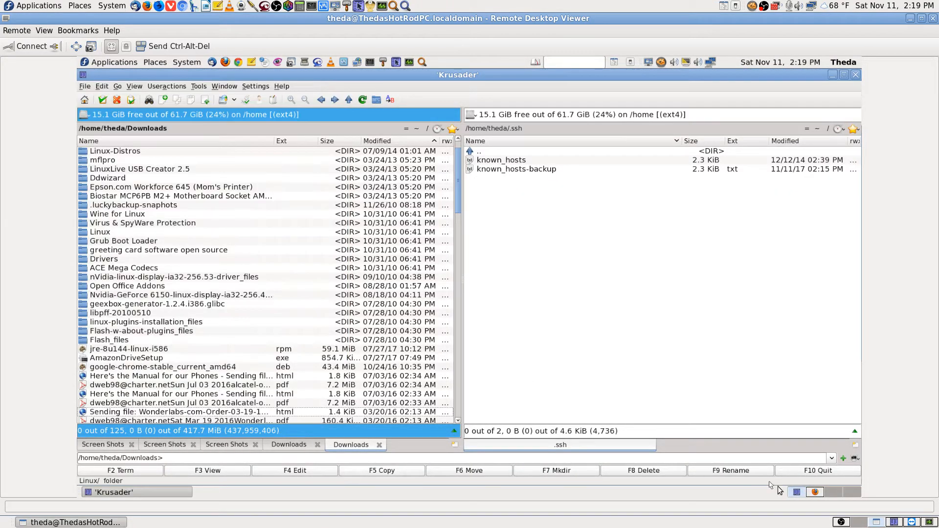
pyautogui.click(816, 492)
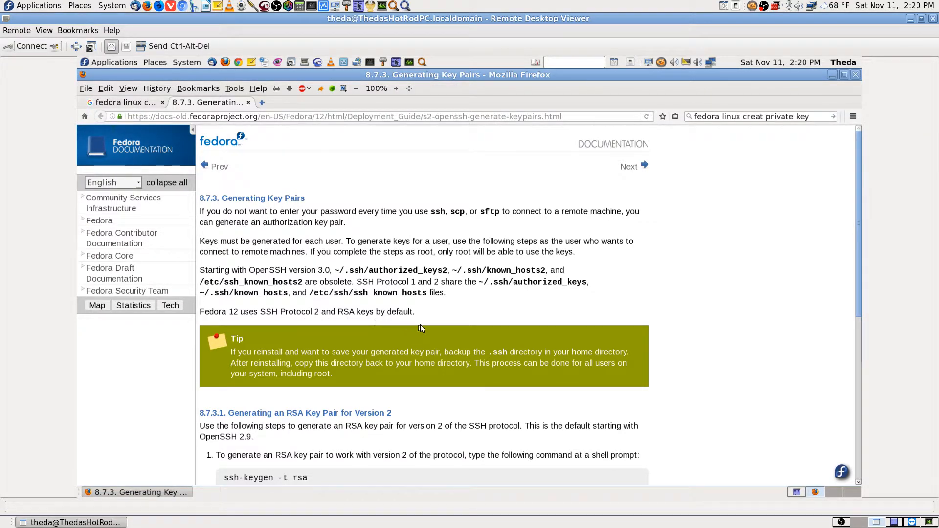
# Scroll the Fedora page to the ssh-keygen and chmod steps, then select the query on the Google results tab
pyautogui.scroll(-3, 786, 375)
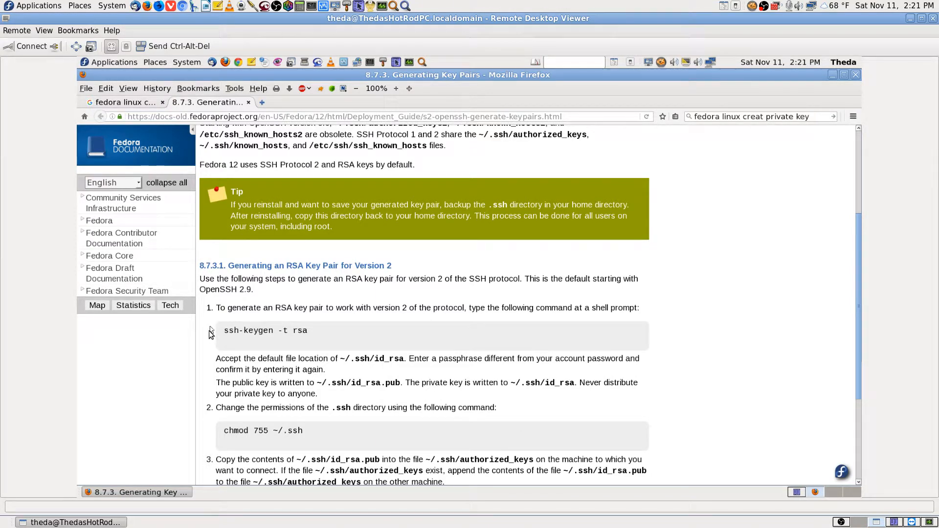
pyautogui.scroll(-2, 210, 330)
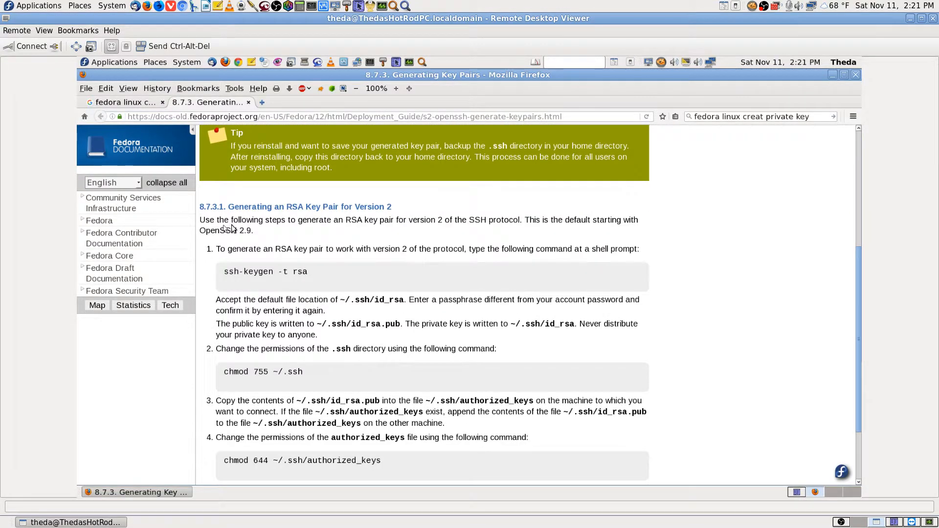
pyautogui.click(141, 103)
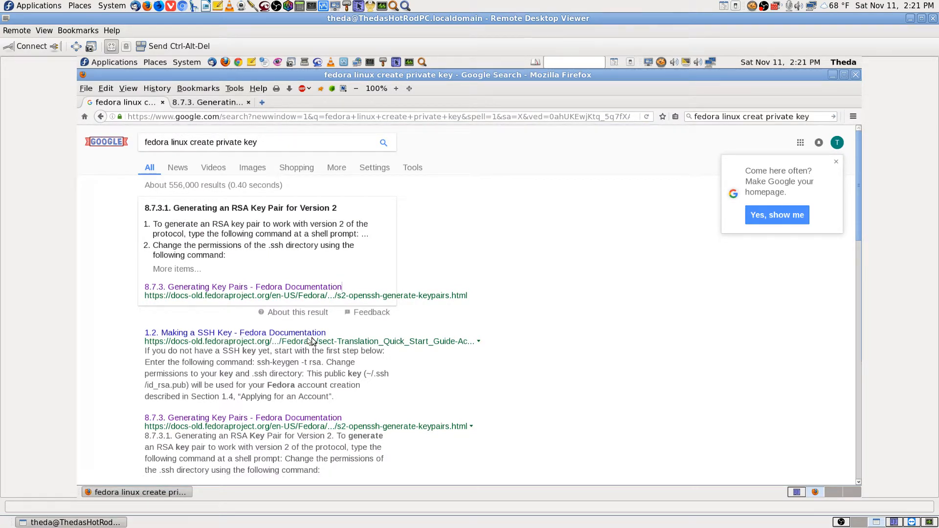
pyautogui.click(227, 103)
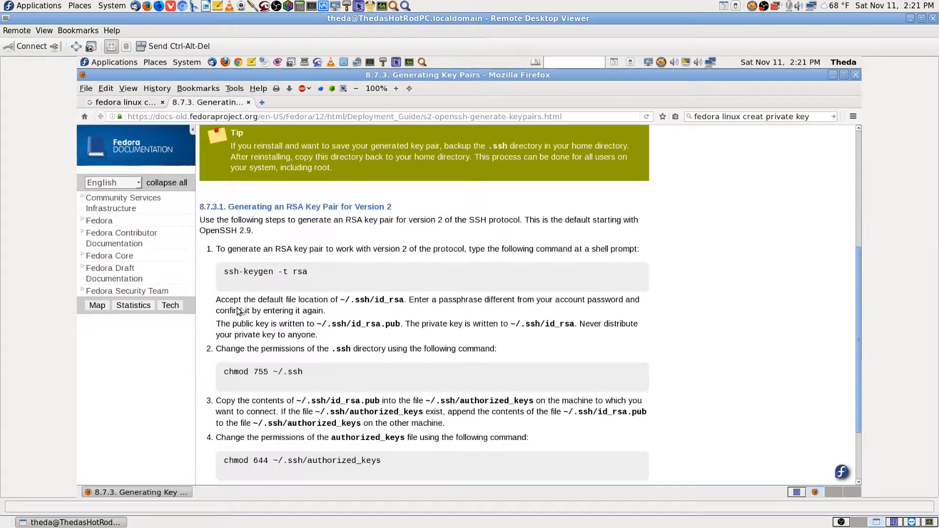
pyautogui.click(128, 102)
pyautogui.moveTo(266, 142); pyautogui.dragTo(144, 142)
# Copy the Google query and bookmark all tabs into a folder named 'fedora linux create private key'
pyautogui.rightClick(165, 138)
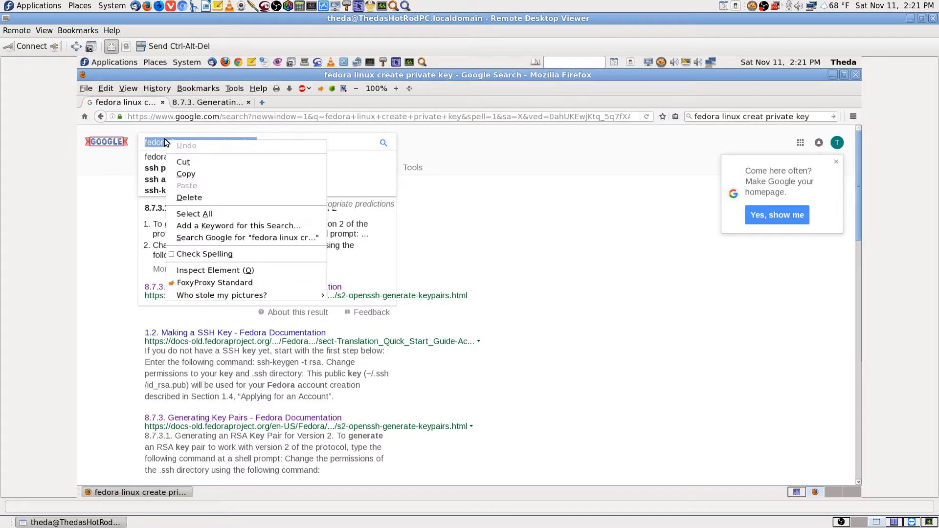
pyautogui.click(189, 176)
pyautogui.click(213, 103)
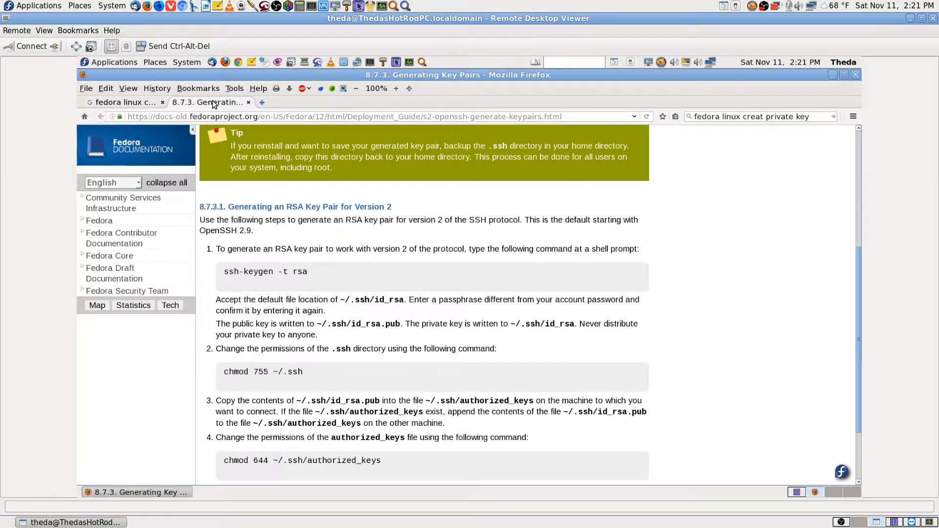
pyautogui.rightClick(214, 103)
pyautogui.click(260, 175)
pyautogui.hotkey('ctrl', 'v')
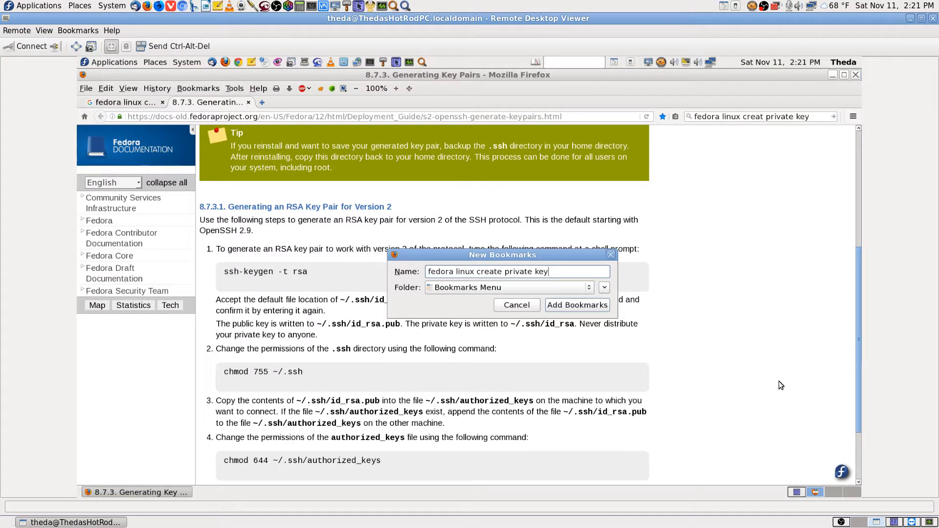
pyautogui.press('Return')
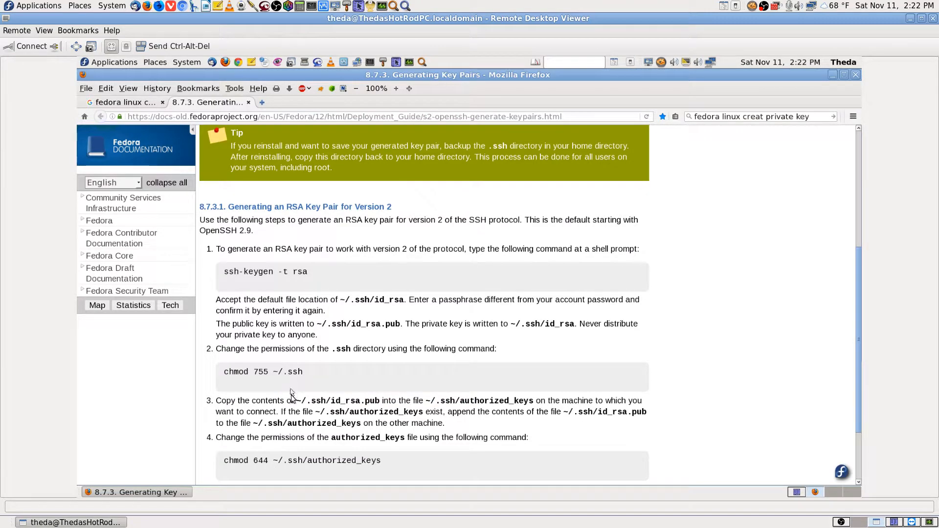
# Copy the 'ssh-keygen -t rsa' command from step 1 of the Fedora page and switch to Krusader
pyautogui.scroll(-2, 416, 413)
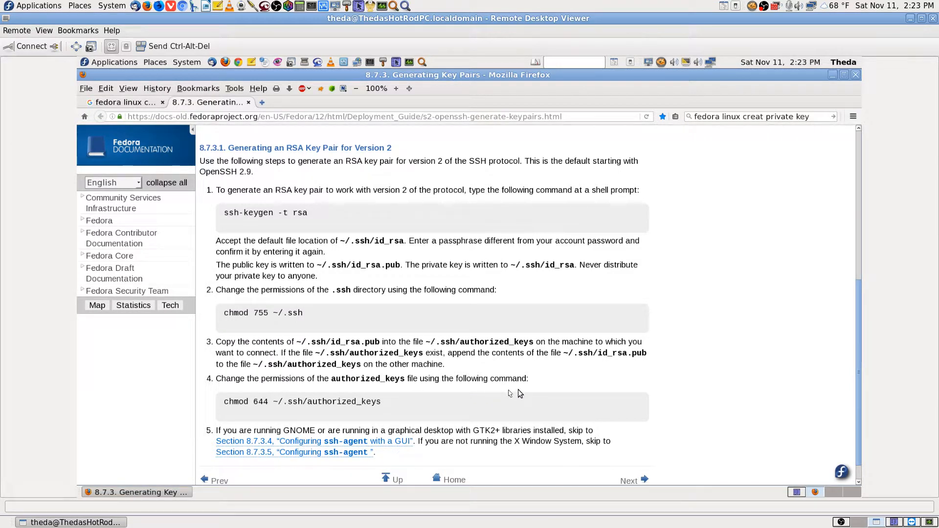
pyautogui.scroll(-1, 519, 394)
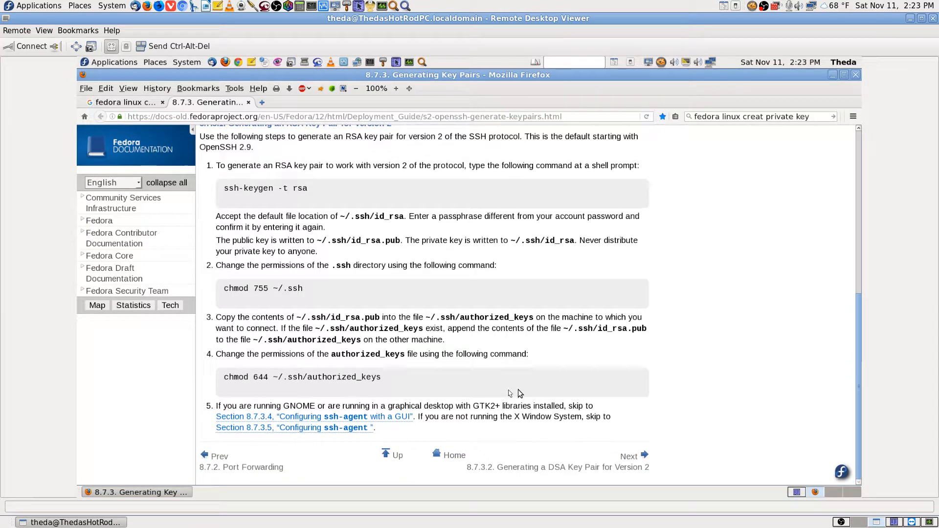
pyautogui.scroll(4, 520, 394)
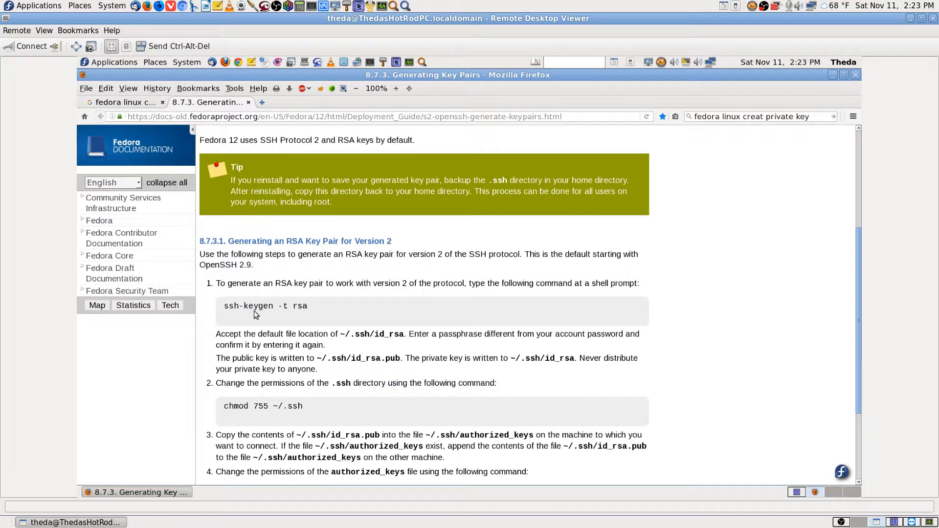
pyautogui.moveTo(224, 307); pyautogui.dragTo(306, 307)
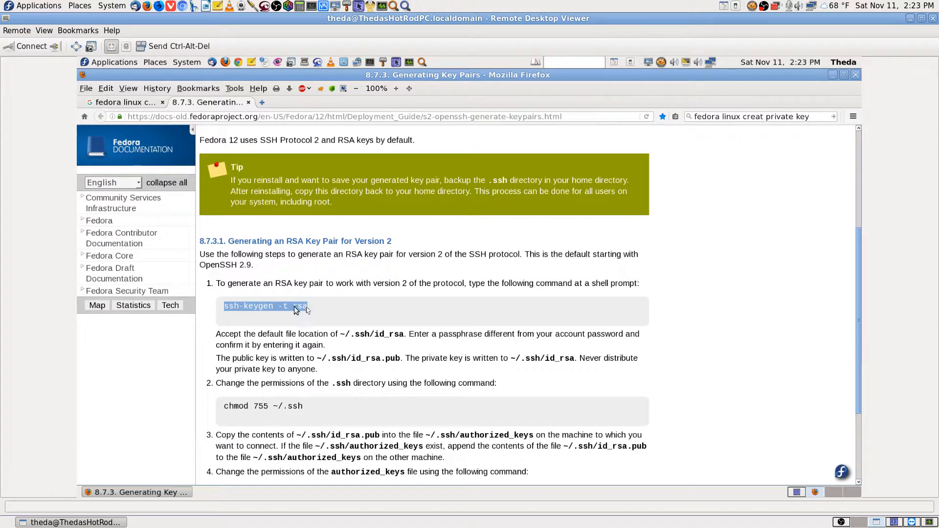
pyautogui.rightClick(296, 308)
pyautogui.click(315, 316)
pyautogui.click(796, 494)
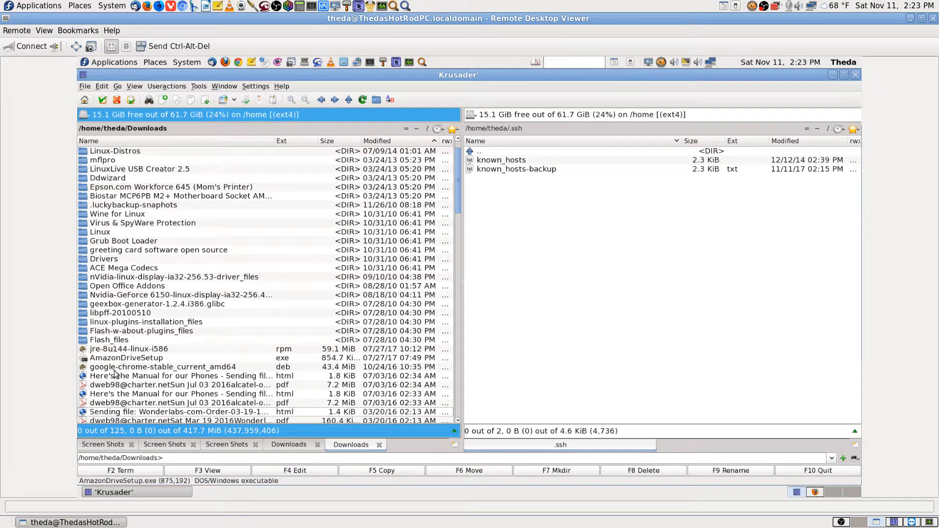
# Open a terminal in Krusader's Downloads folder
pyautogui.click(119, 395)
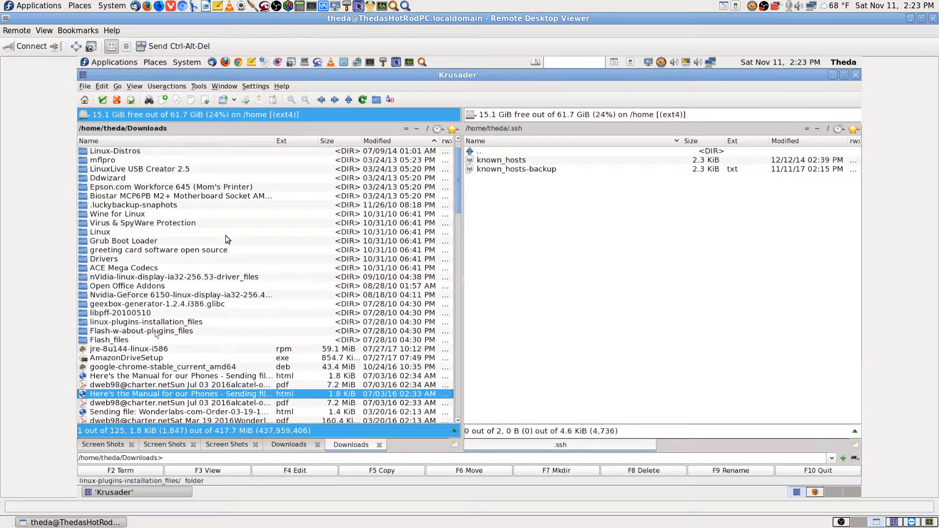
pyautogui.click(199, 87)
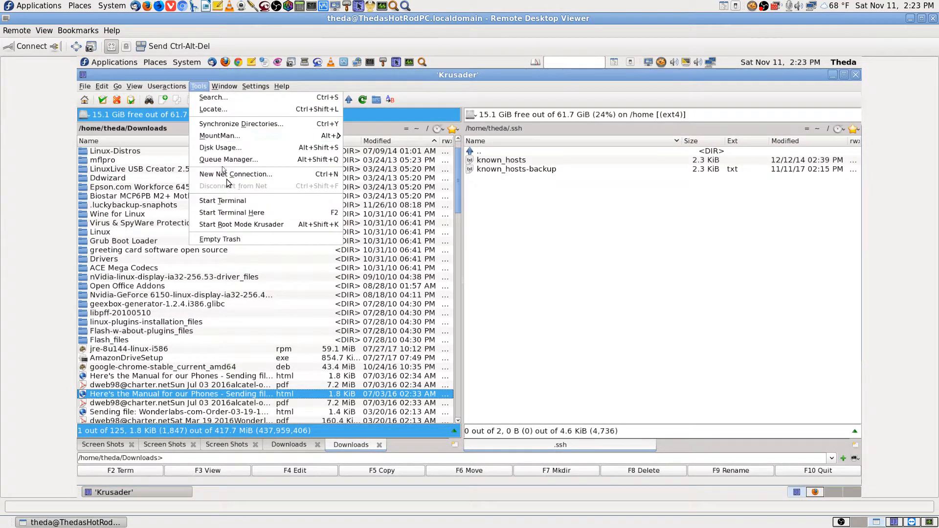
pyautogui.click(239, 211)
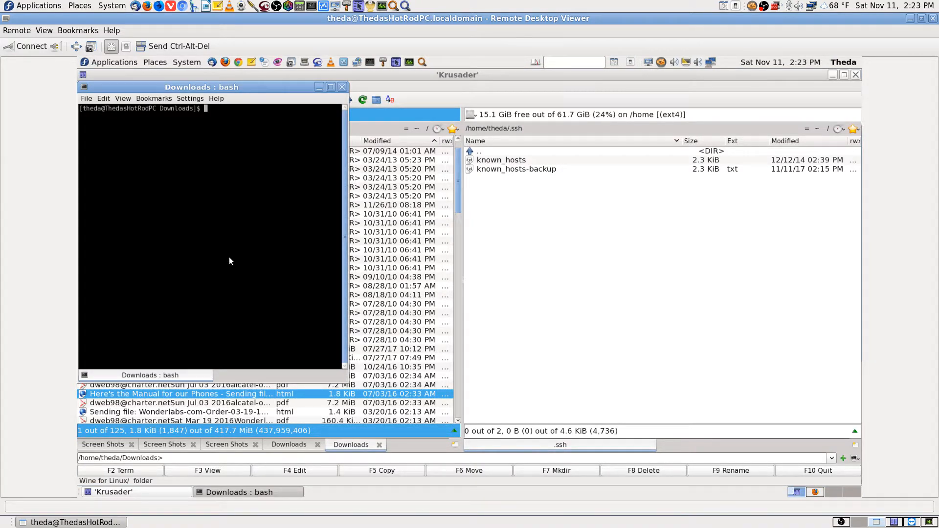
# Paste and run 'ssh-keygen -t rsa' in the terminal
pyautogui.click(104, 97)
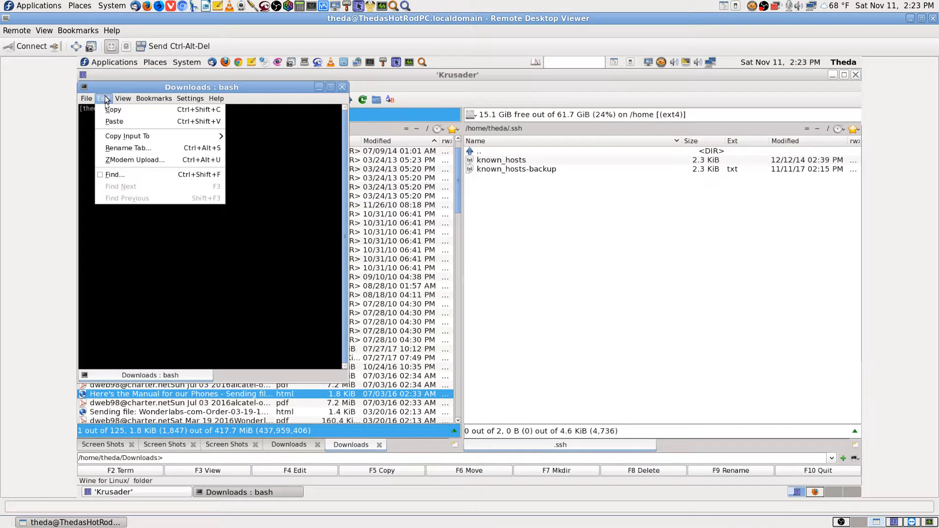
pyautogui.click(128, 120)
pyautogui.press('Return')
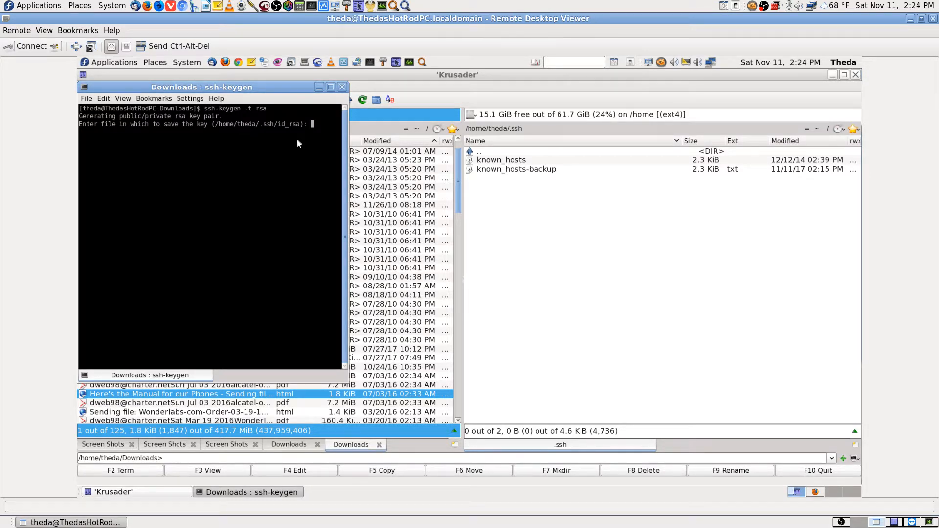
# Name the key file thedassh and leave the passphrase prompt empty
pyautogui.write('thedassh')
pyautogui.press('Return')
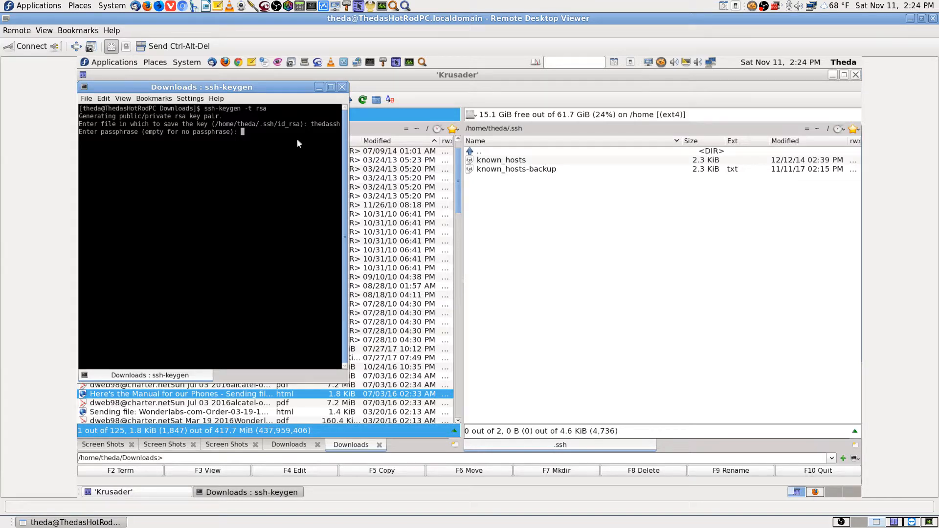
pyautogui.press('Return')
pyautogui.press('Return')
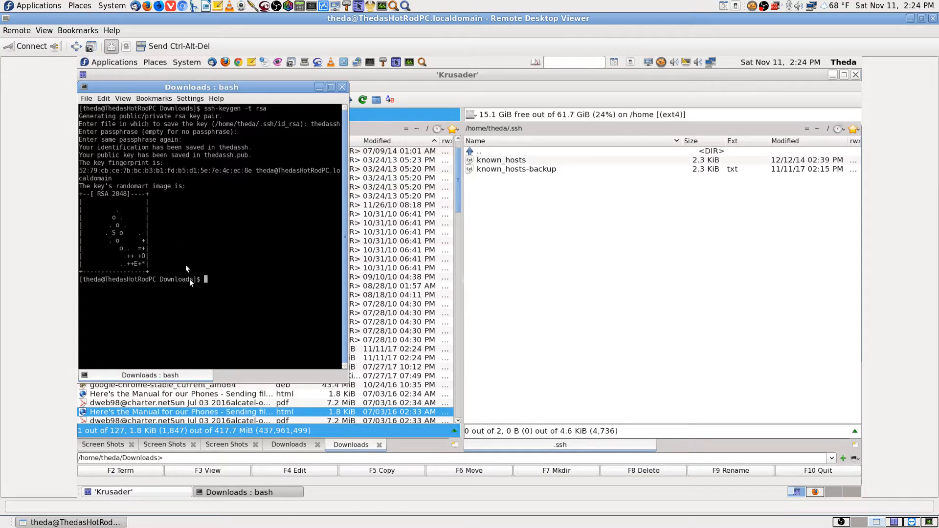
# Open Konsole's Save Output As dialog and enlarge it to show the Downloads contents
pyautogui.click(87, 99)
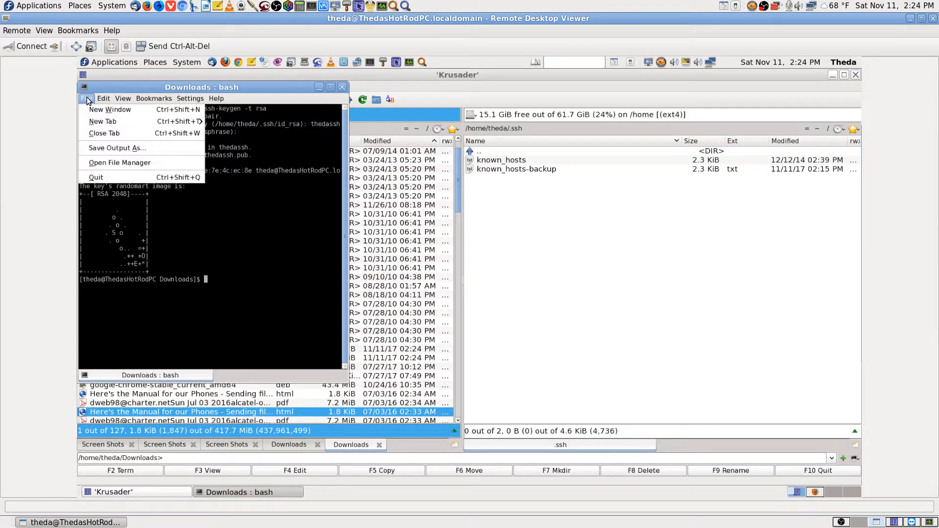
pyautogui.click(117, 147)
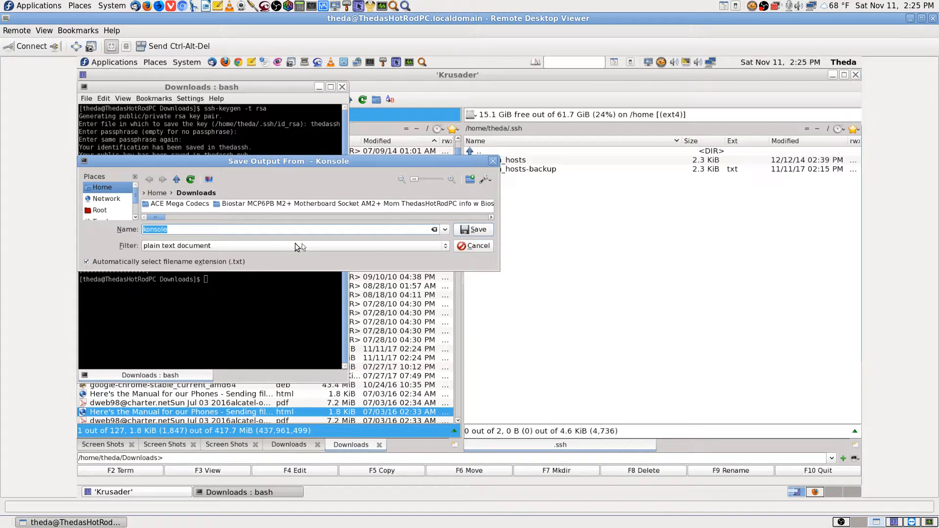
pyautogui.click(501, 269)
pyautogui.click(587, 415)
pyautogui.click(283, 493)
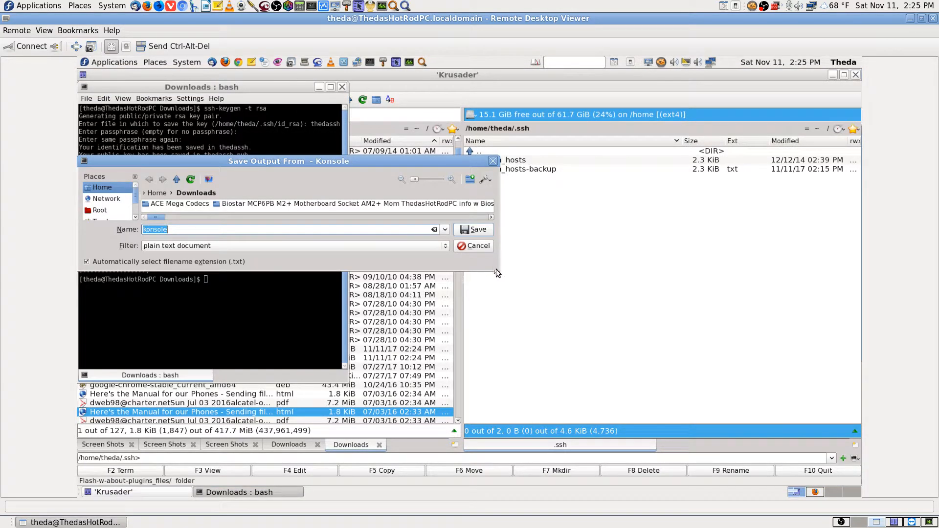
pyautogui.moveTo(497, 269); pyautogui.dragTo(662, 436)
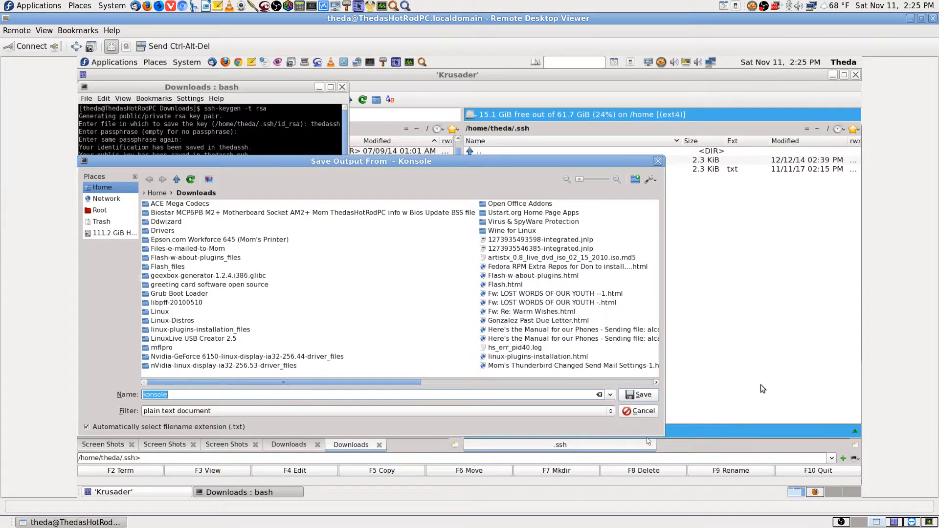
# Save the output as konsole-commands-make-thedassh-key-pairs.txt in Downloads
pyautogui.press('End')
pyautogui.write('-commands-make')
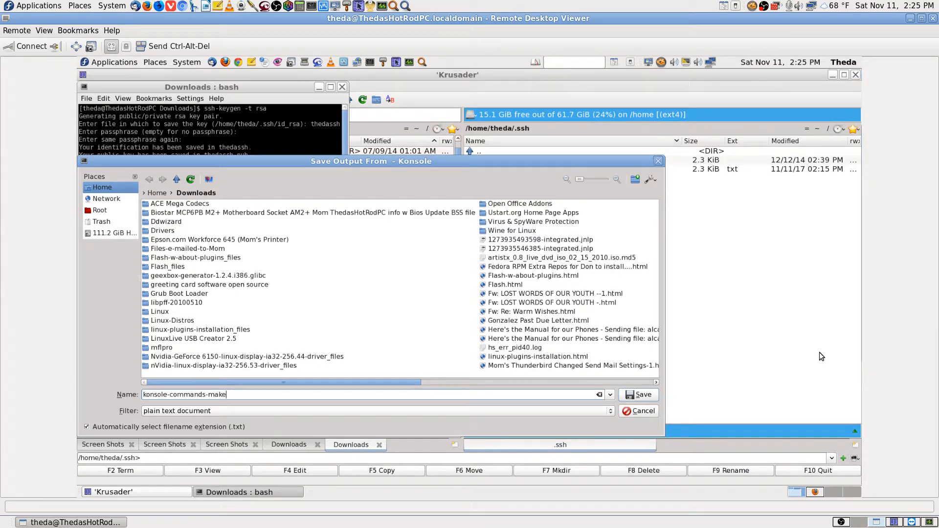
pyautogui.write('-theda-')
pyautogui.press('BackSpace')
pyautogui.write('ssh-key-pairs.txt')
pyautogui.press('Return')
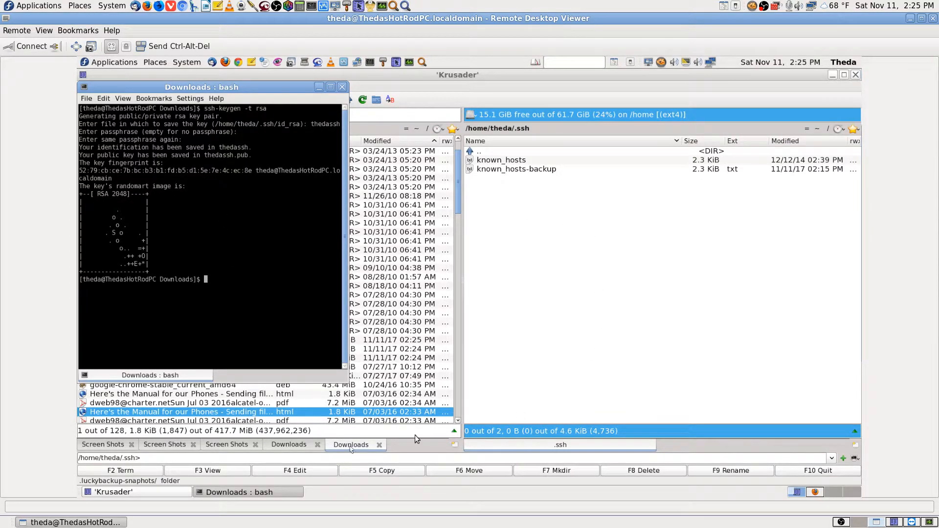
pyautogui.click(815, 492)
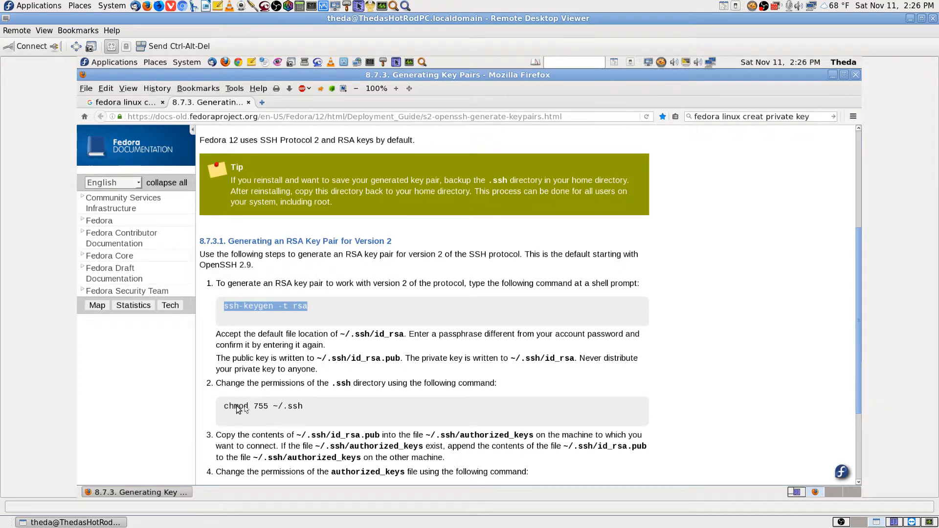
pyautogui.moveTo(224, 407); pyautogui.dragTo(300, 410)
pyautogui.rightClick(300, 410)
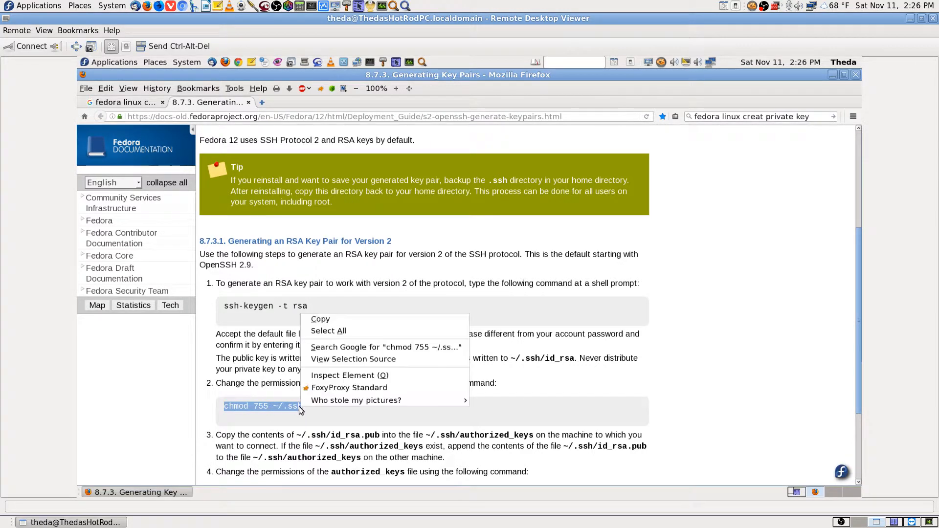
pyautogui.click(338, 320)
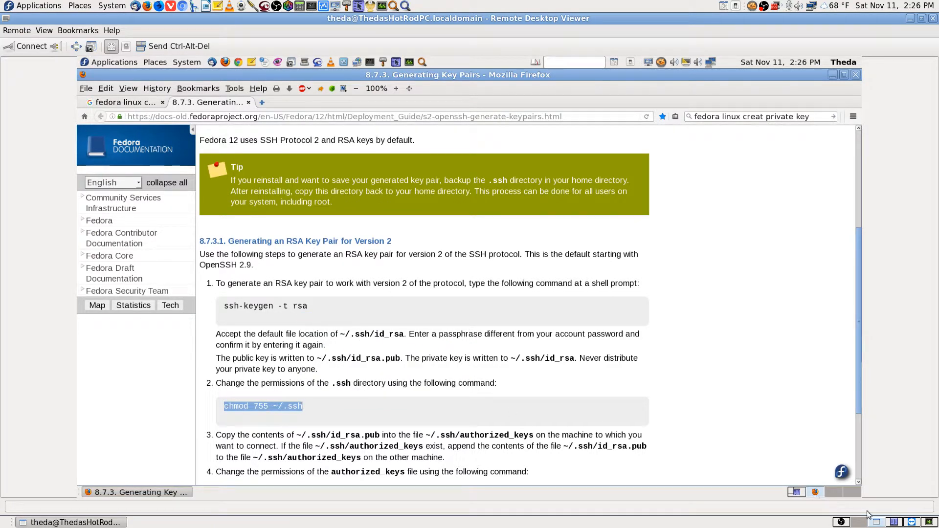
pyautogui.click(795, 493)
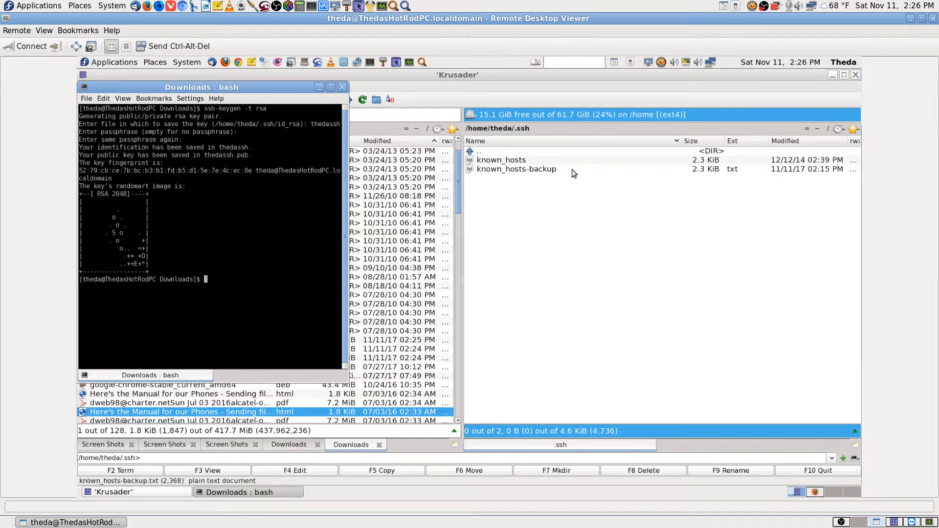
pyautogui.click(817, 493)
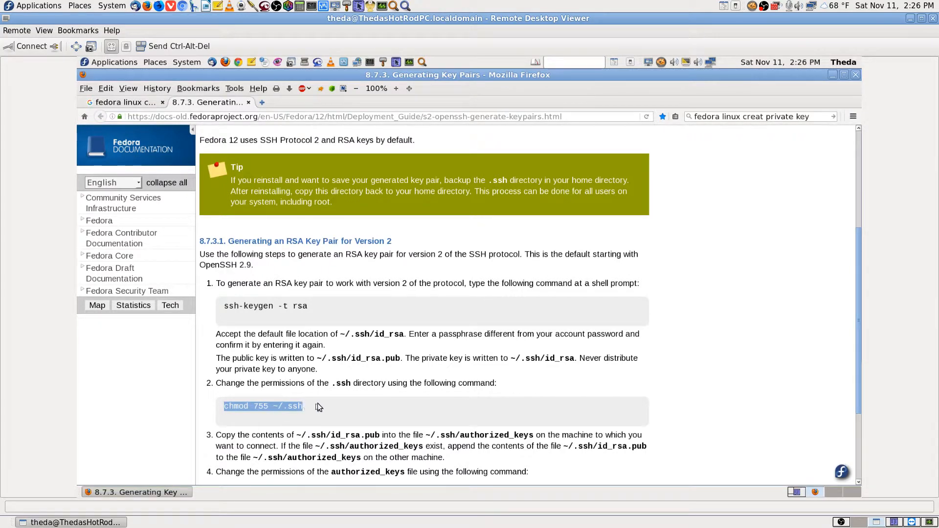
pyautogui.click(798, 494)
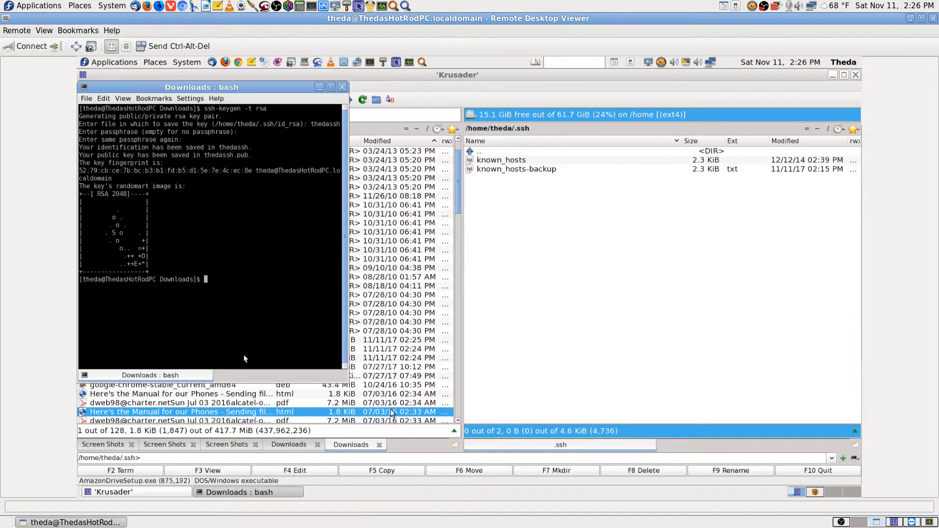
# Send the Krusader window and the Downloads bash terminal to Workspace 3, then view Workspace 3
pyautogui.click(83, 74)
pyautogui.moveTo(177, 184)
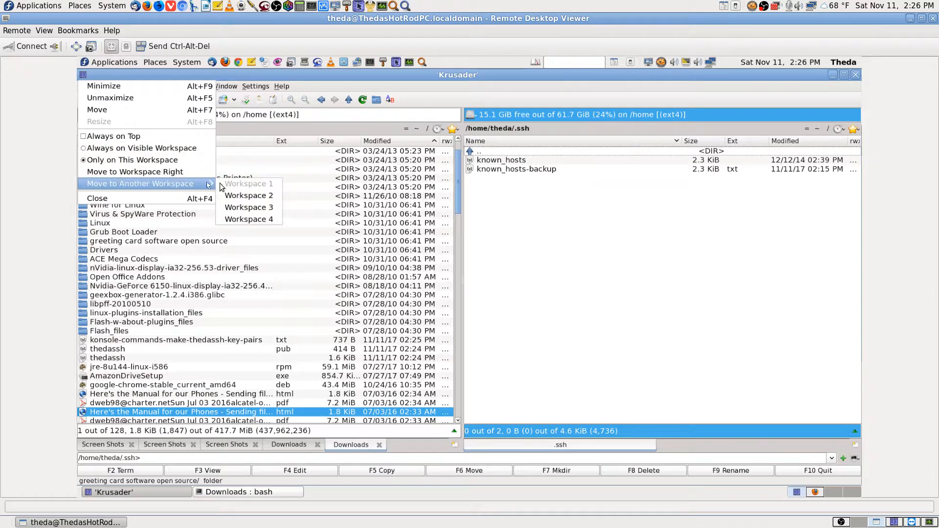
pyautogui.click(280, 208)
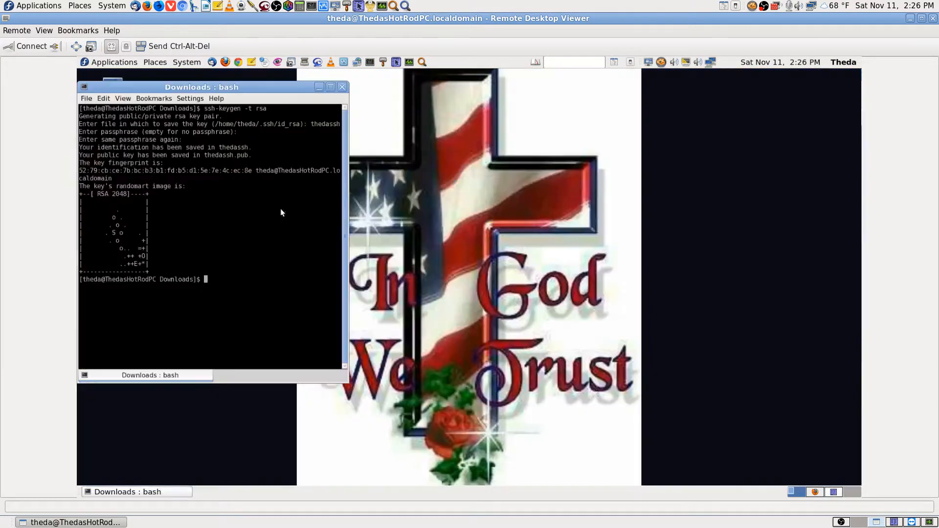
pyautogui.click(83, 86)
pyautogui.moveTo(197, 196)
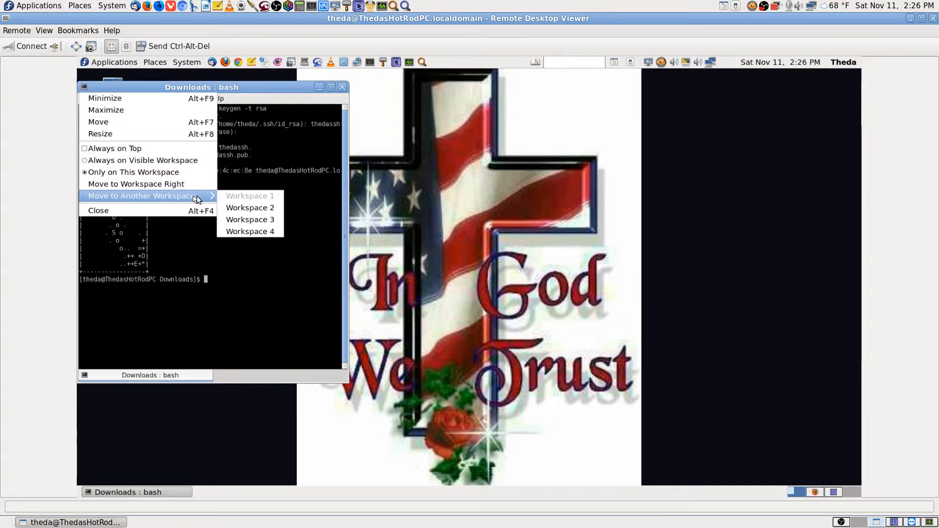
pyautogui.click(264, 219)
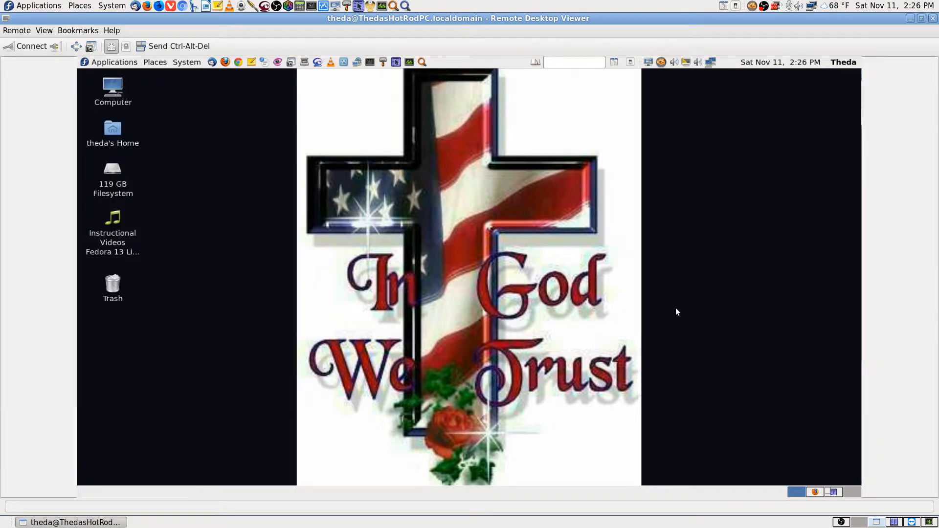
pyautogui.click(838, 494)
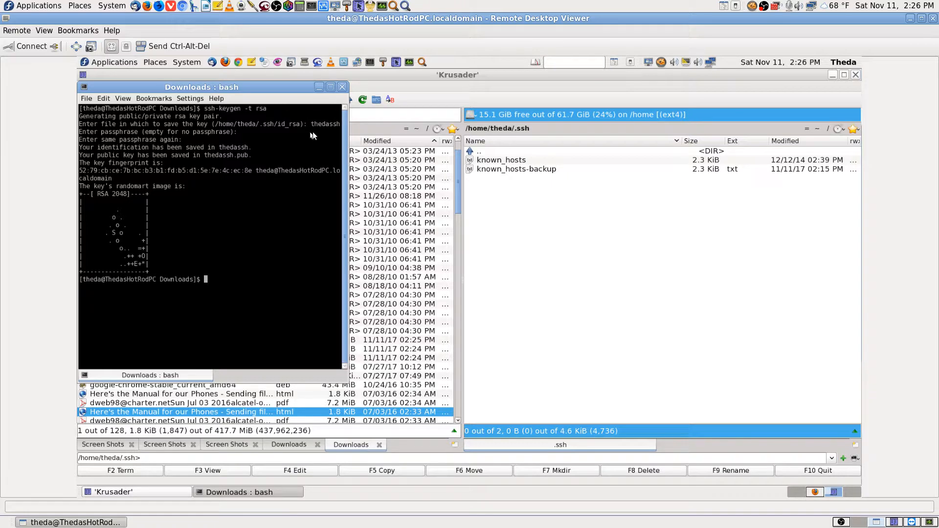
pyautogui.click(500, 149)
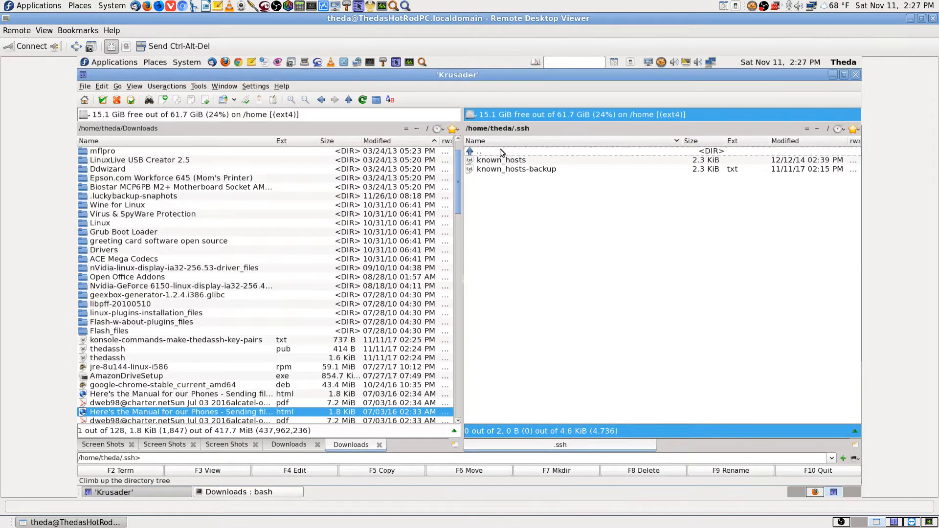
pyautogui.doubleClick(500, 150)
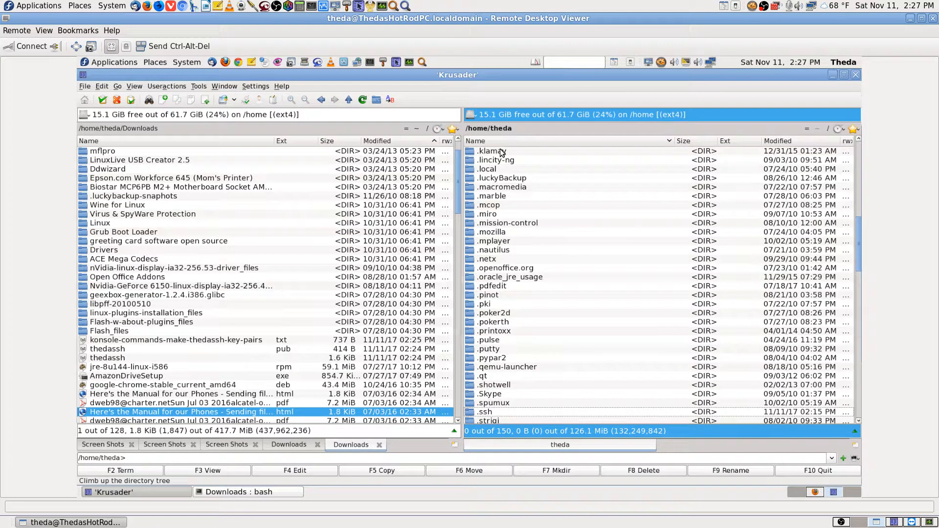
pyautogui.click(812, 142)
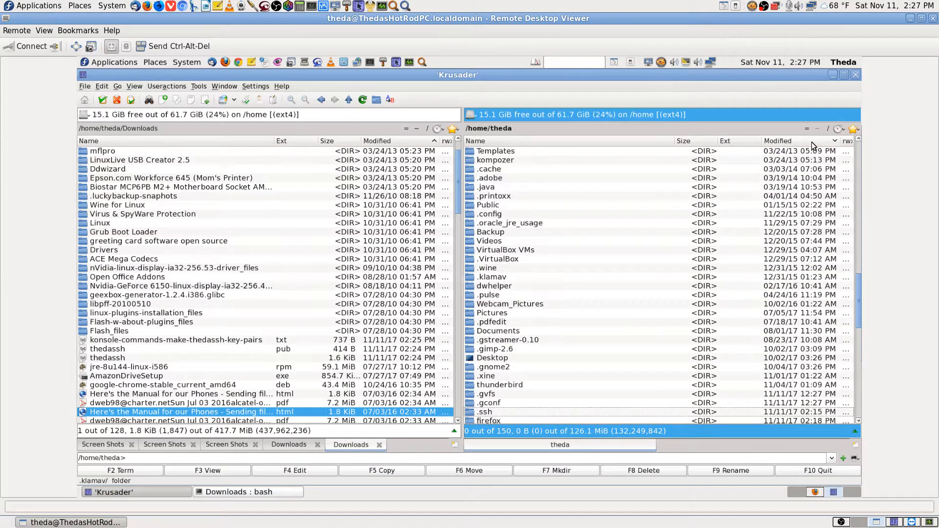
pyautogui.click(812, 142)
pyautogui.scroll(2, 556, 204)
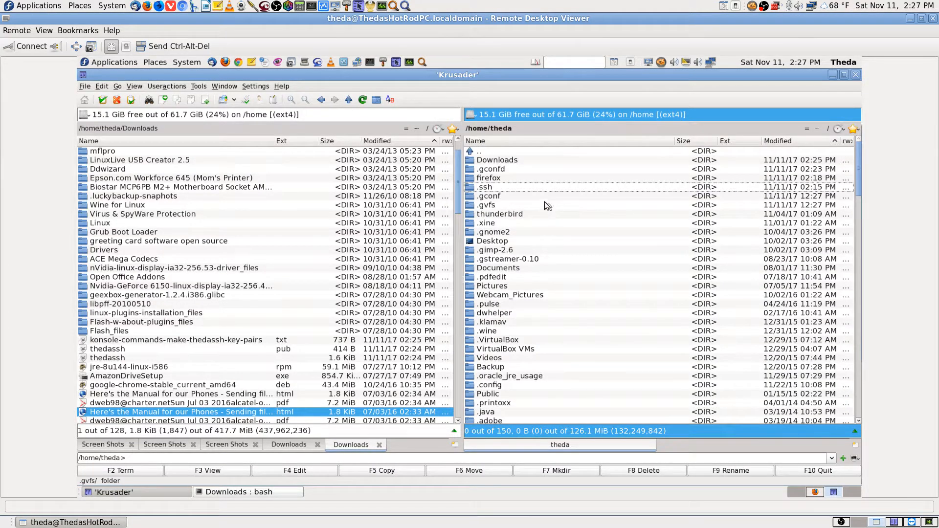
pyautogui.doubleClick(498, 188)
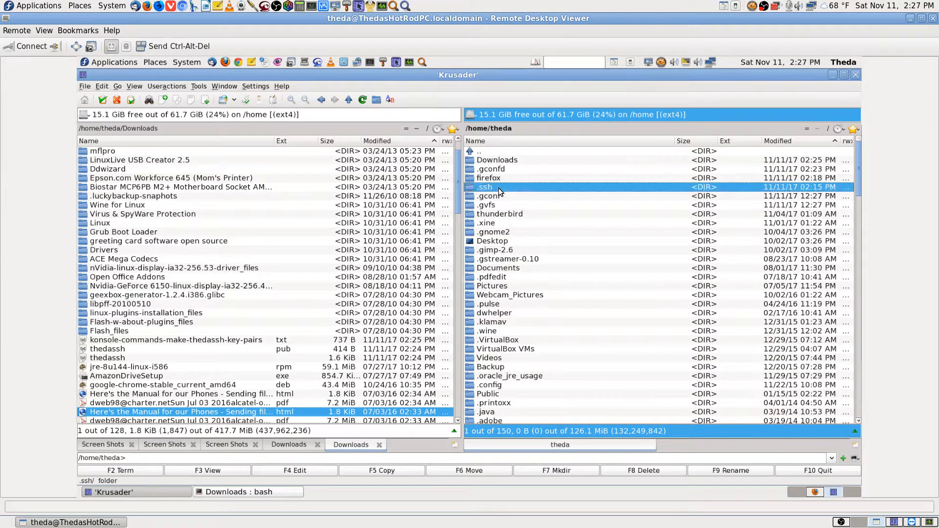
pyautogui.doubleClick(515, 151)
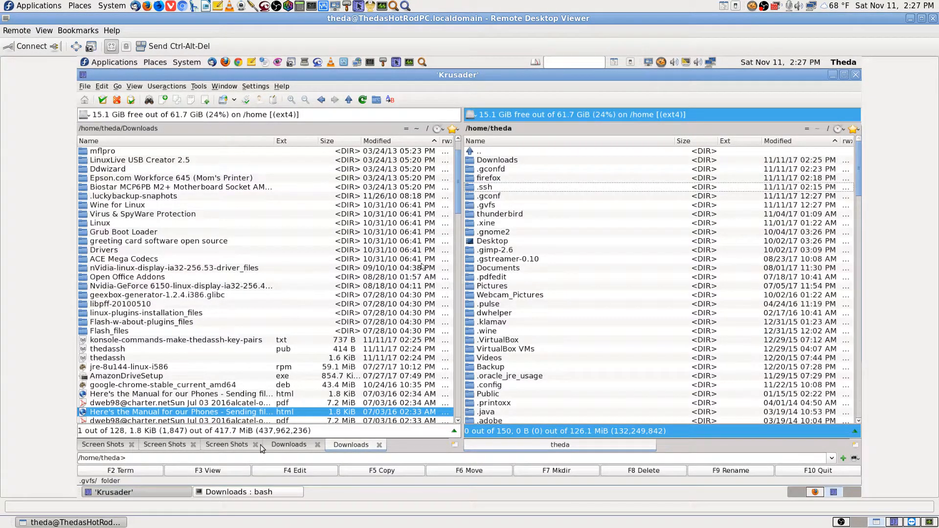
pyautogui.click(251, 493)
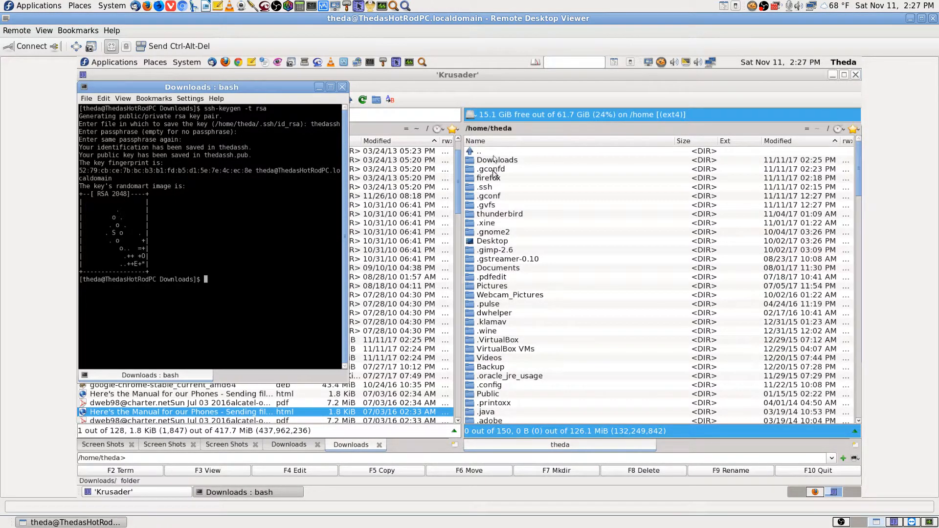
pyautogui.click(491, 187)
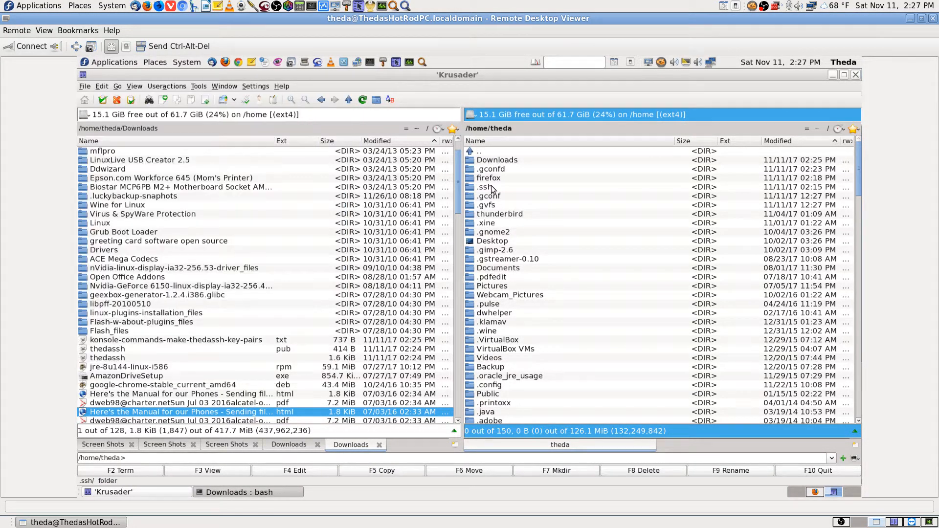
pyautogui.click(500, 142)
pyautogui.scroll(-1, 538, 302)
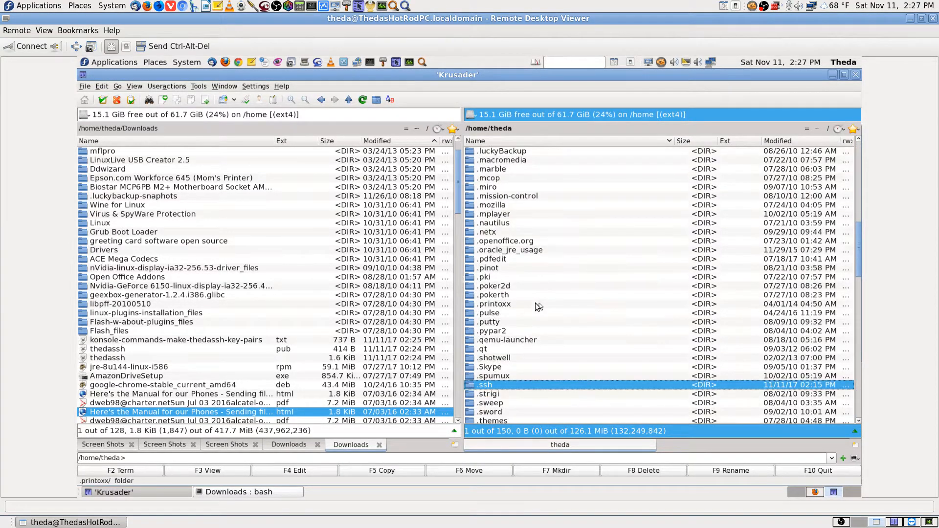
pyautogui.scroll(-1, 539, 306)
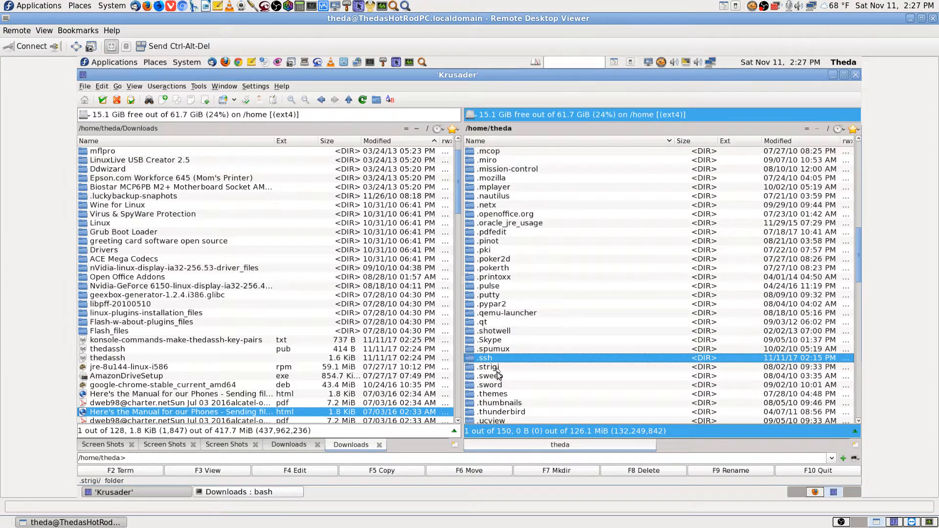
pyautogui.scroll(-6, 528, 362)
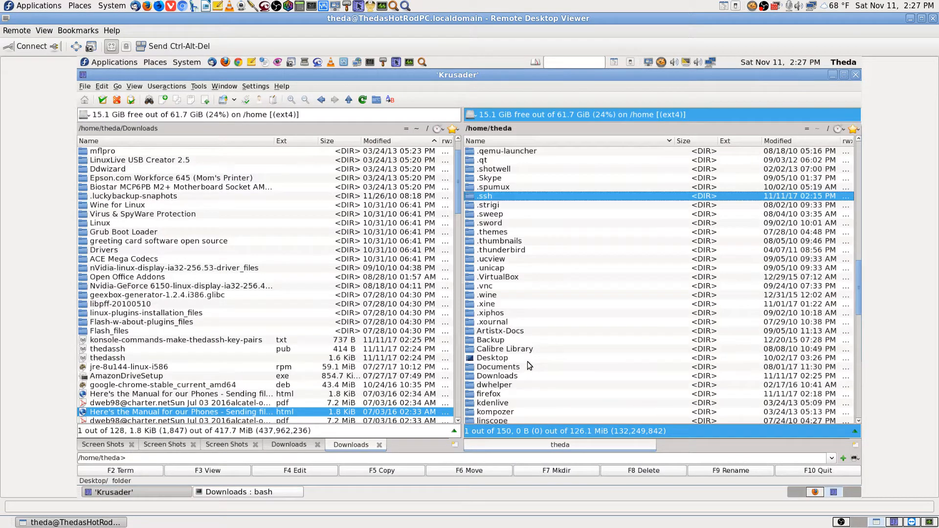
pyautogui.scroll(-15, 527, 362)
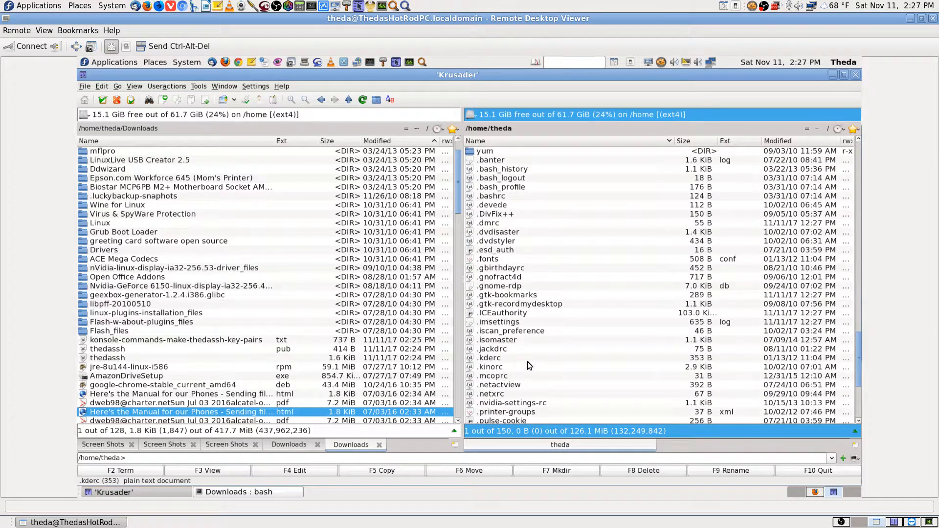
pyautogui.write('.ssh')
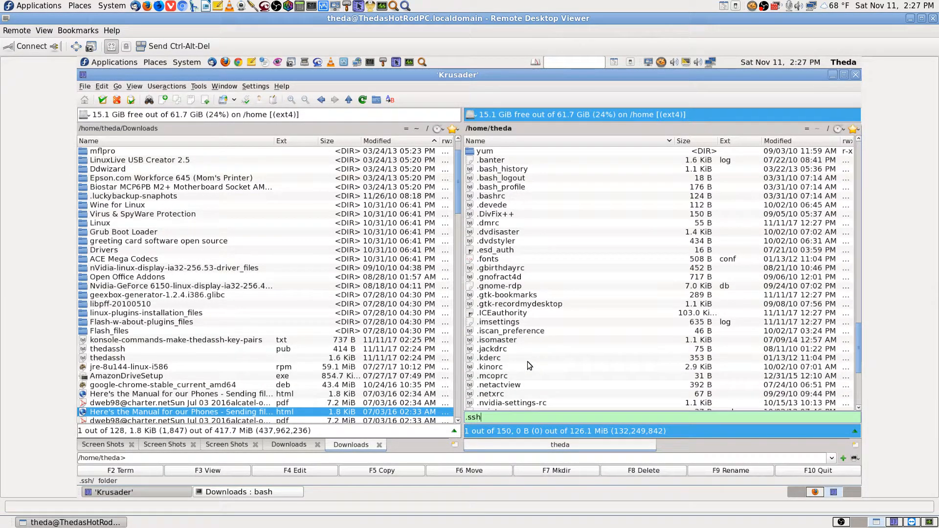
pyautogui.press('Down')
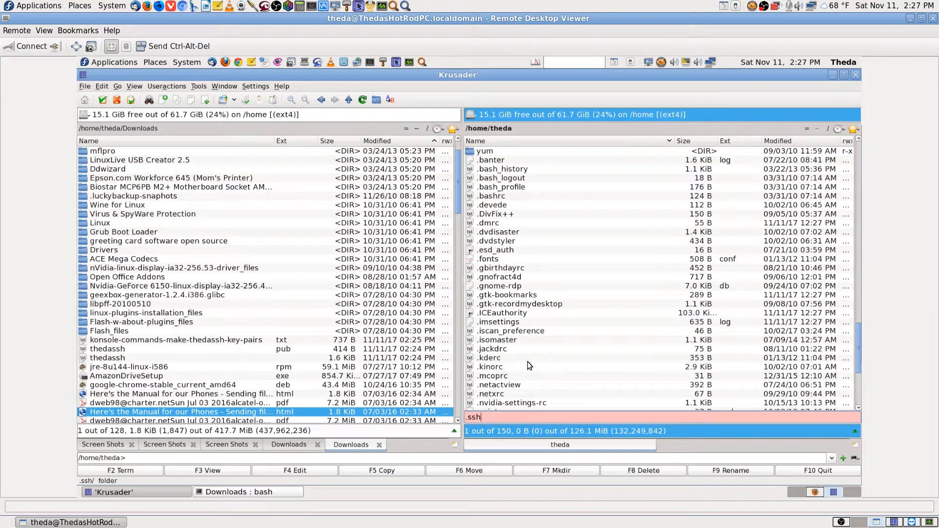
pyautogui.press('BackSpace')
pyautogui.press('BackSpace')
pyautogui.press('BackSpace')
pyautogui.press('BackSpace')
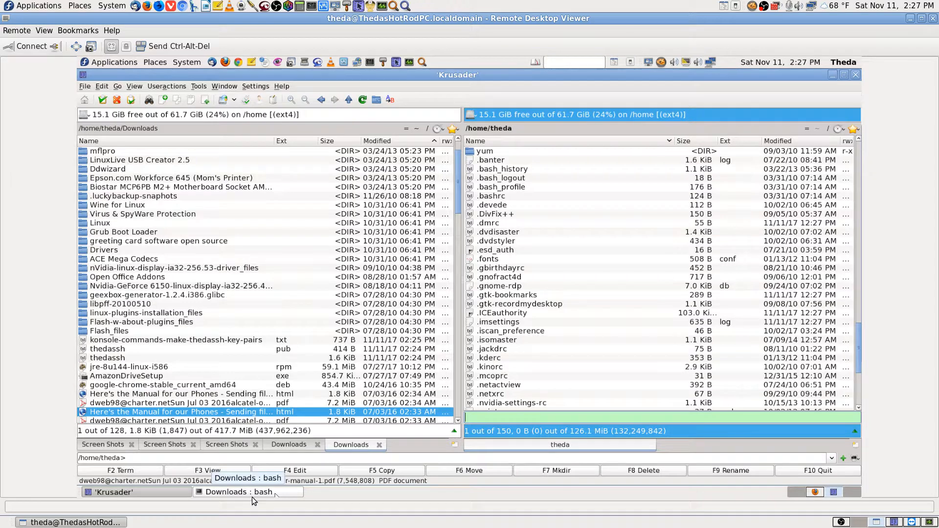
pyautogui.click(271, 492)
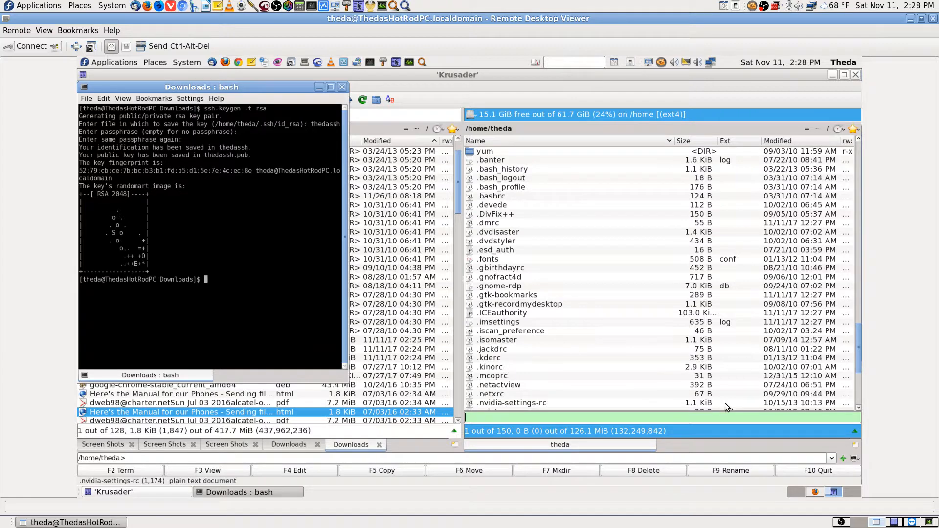
pyautogui.scroll(15, 608, 378)
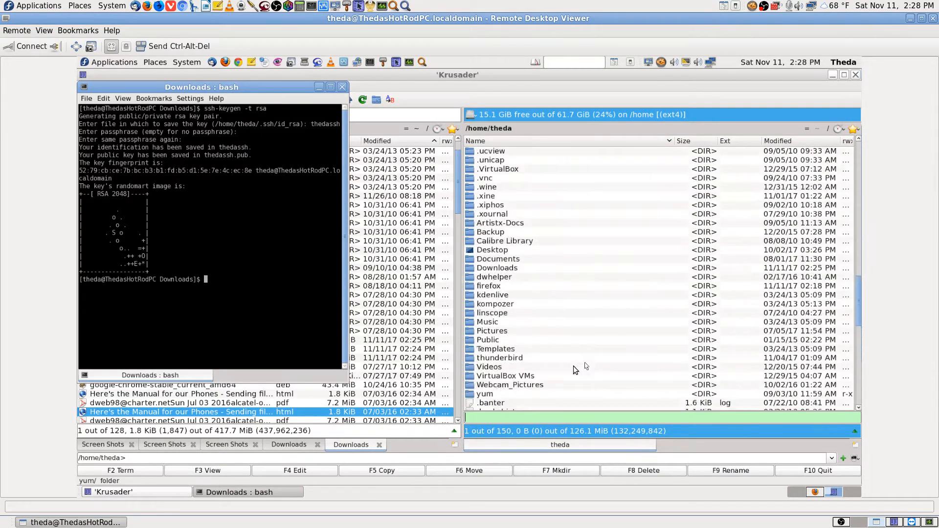
pyautogui.click(554, 331)
pyautogui.scroll(-2, 514, 332)
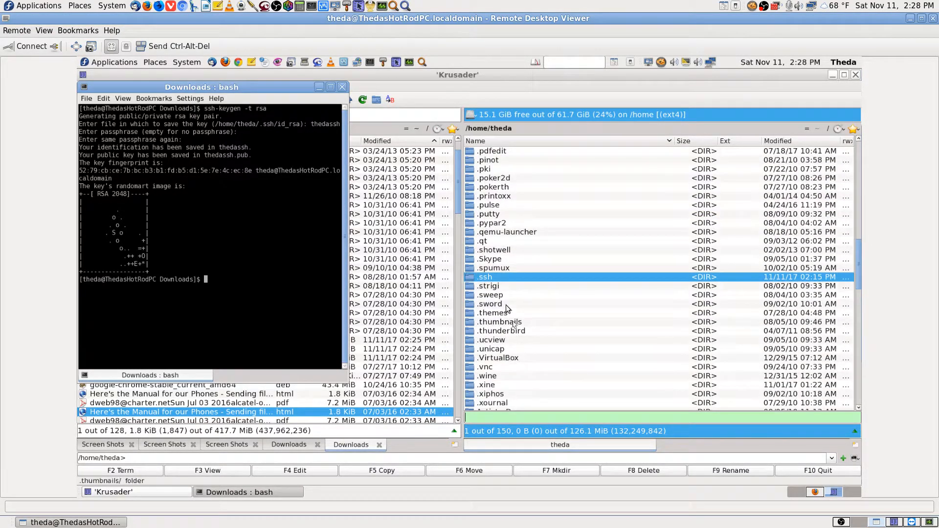
pyautogui.click(497, 281)
pyautogui.write('.')
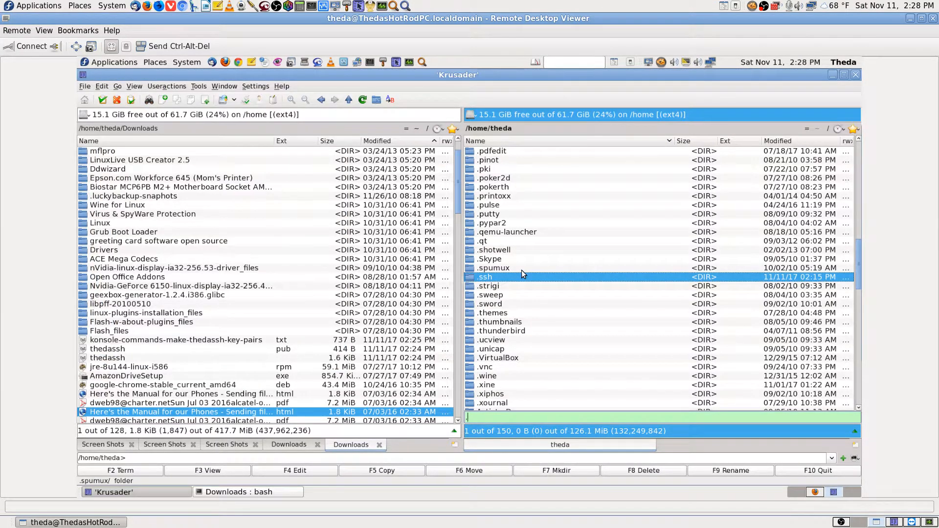
pyautogui.write('ssh_id')
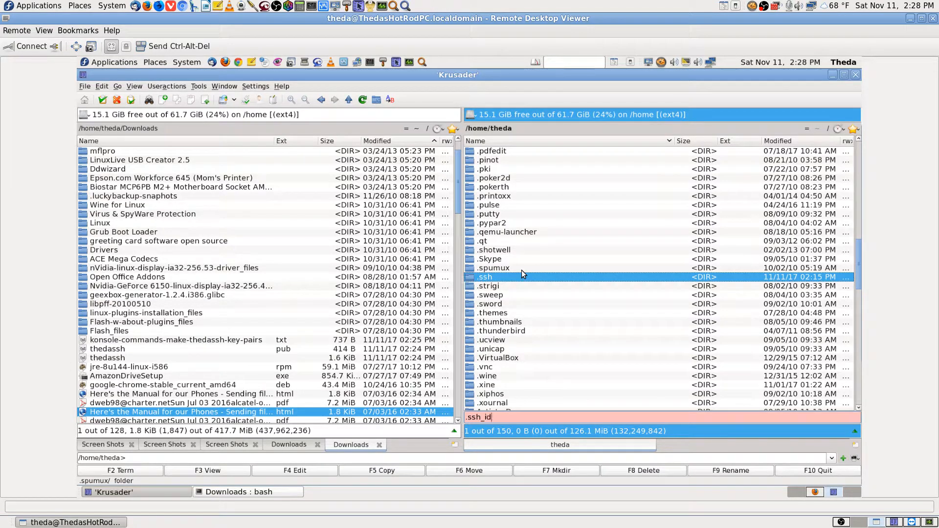
pyautogui.press('Return')
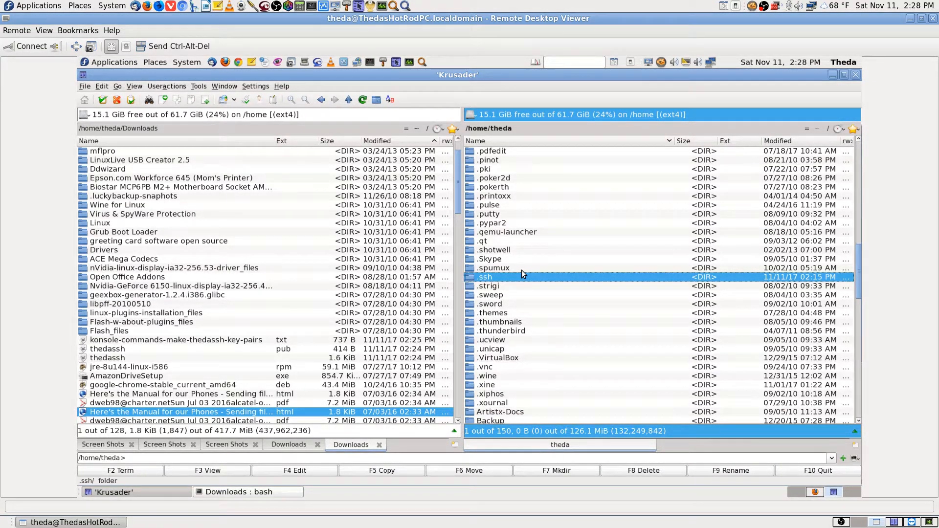
pyautogui.press('BackSpace')
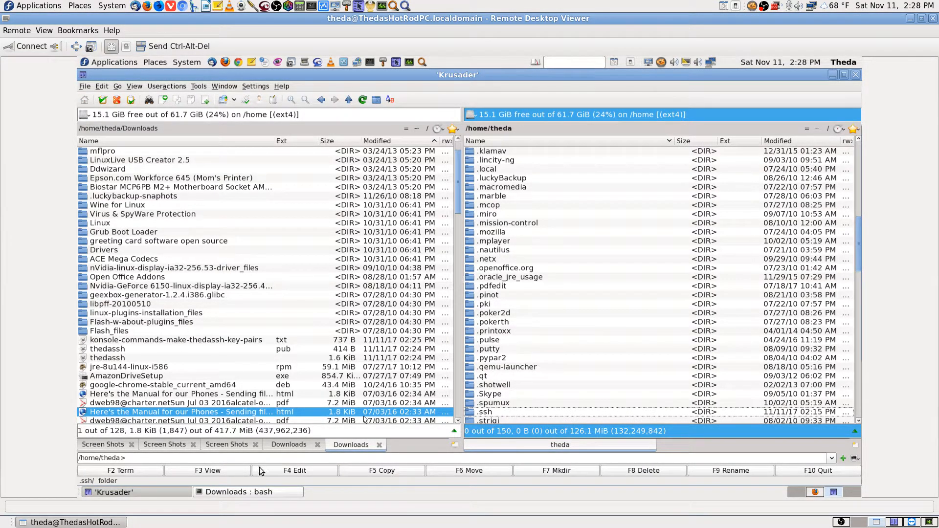
# Review the Fedora 8.7.3 Generating Key Pairs page in Firefox, then return to Krusader
pyautogui.click(818, 493)
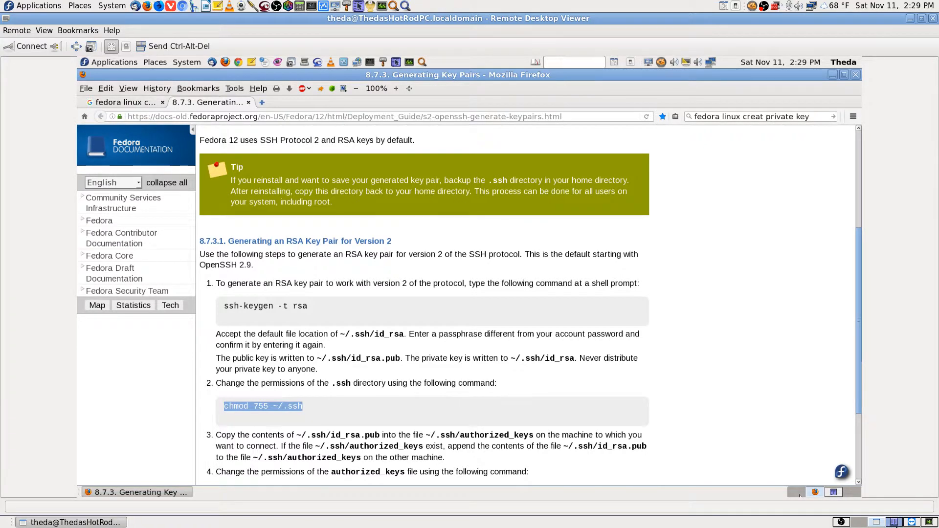
pyautogui.click(894, 522)
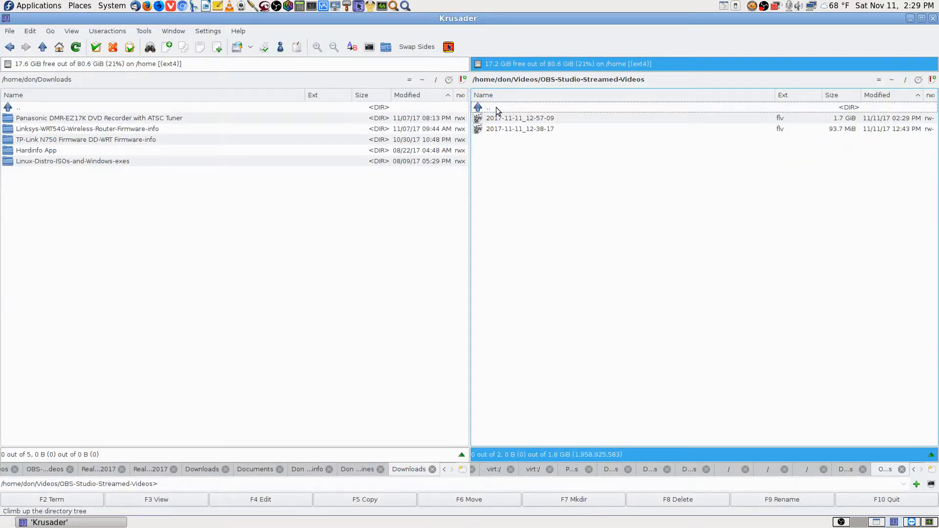
# Look for a .ssh folder at the filesystem root and try opening the root folder
pyautogui.click(905, 80)
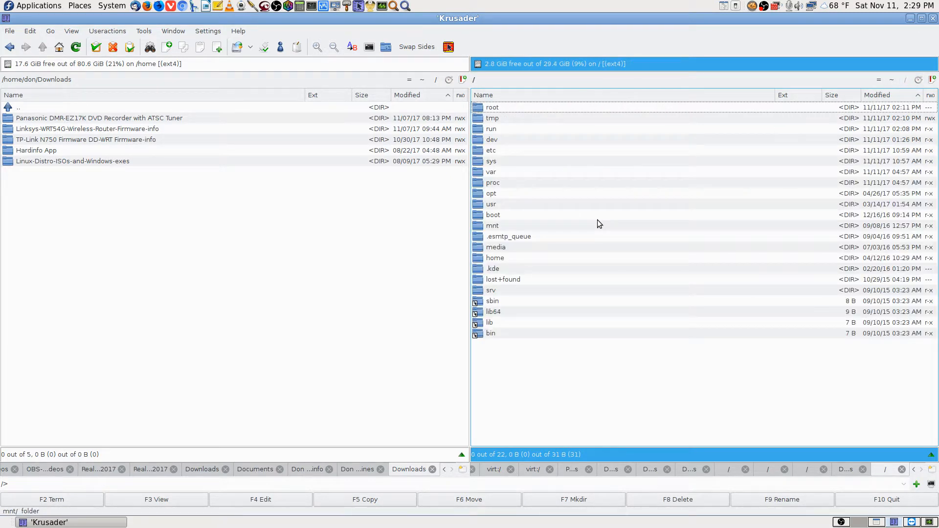
pyautogui.write('.ssh')
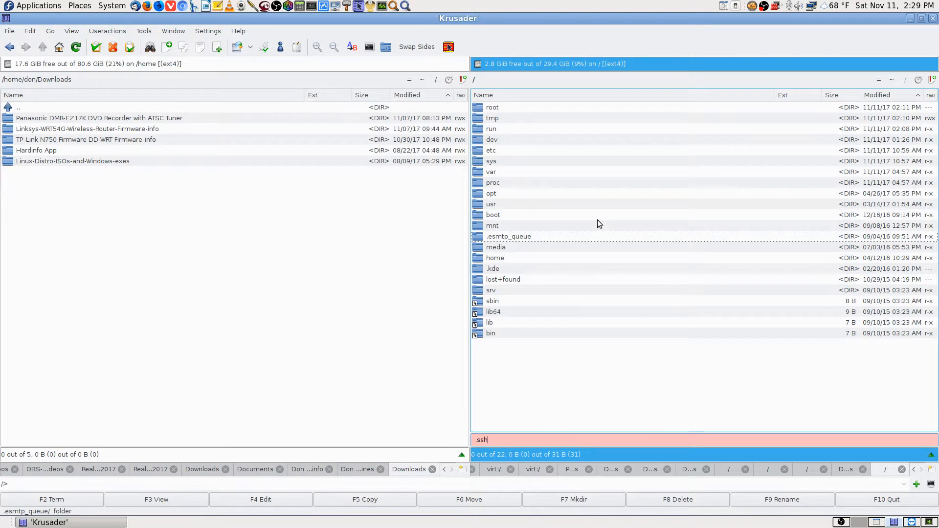
pyautogui.press('BackSpace')
pyautogui.press('BackSpace')
pyautogui.press('BackSpace')
pyautogui.write('ssh')
pyautogui.press('BackSpace')
pyautogui.press('BackSpace')
pyautogui.press('BackSpace')
pyautogui.press('BackSpace')
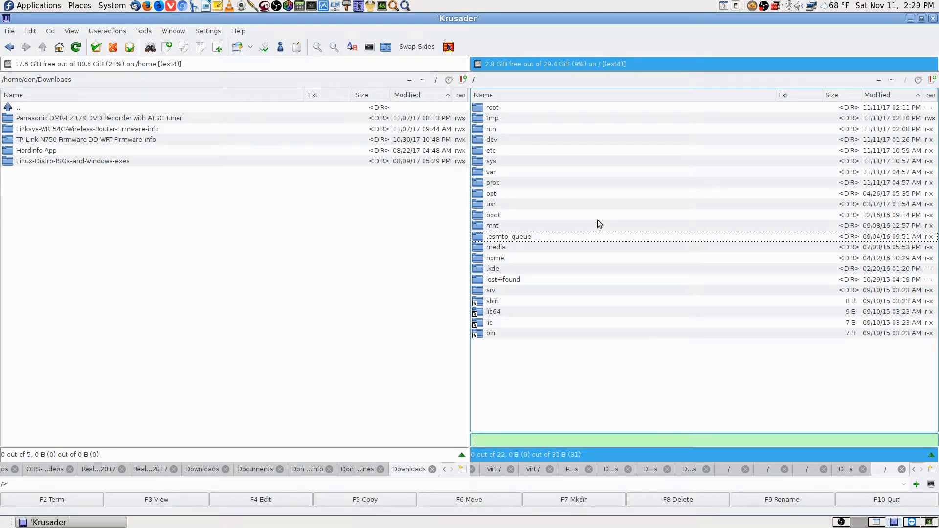
pyautogui.press('Up')
pyautogui.press('Up')
pyautogui.press('Up')
pyautogui.press('Up')
pyautogui.press('Up')
pyautogui.press('Up')
pyautogui.press('Up')
pyautogui.press('Up')
pyautogui.press('Up')
pyautogui.press('Up')
pyautogui.press('Up')
pyautogui.press('Up')
pyautogui.press('Up')
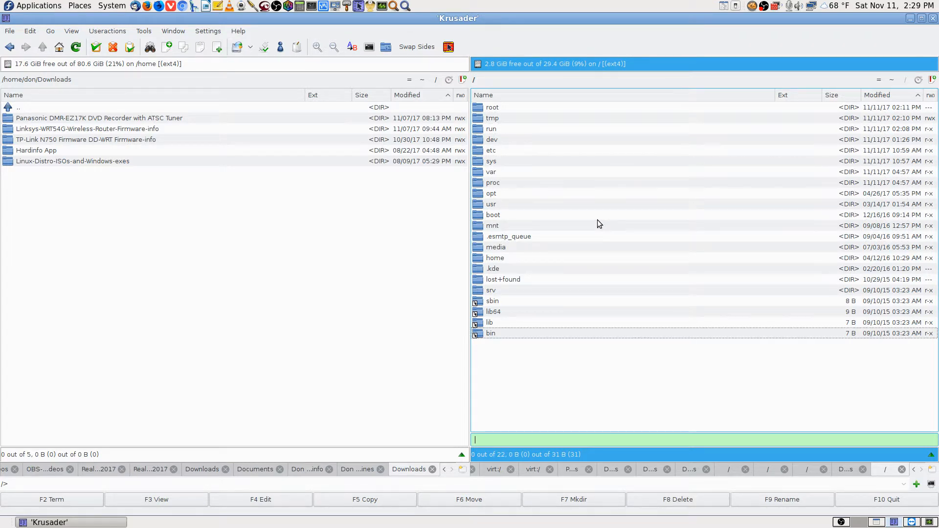
pyautogui.press('Down')
pyautogui.press('Return')
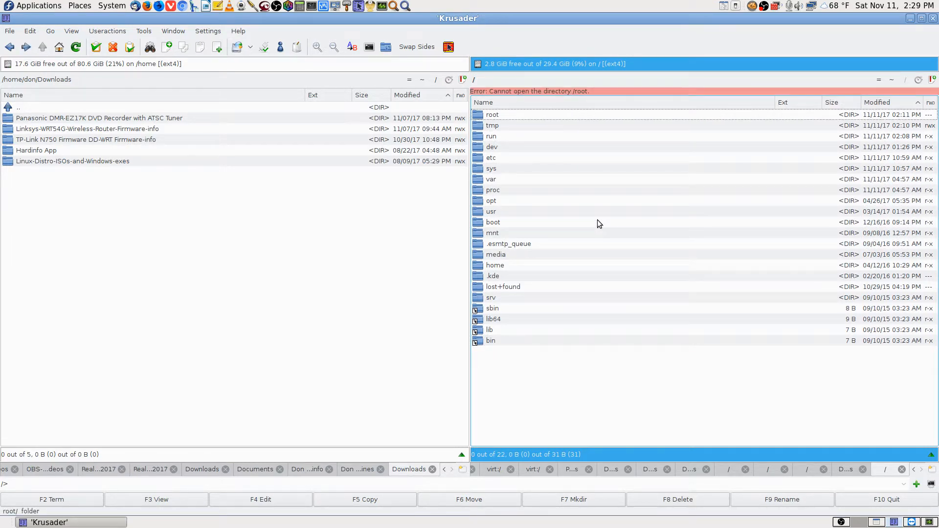
pyautogui.press('Down')
pyautogui.press('Down')
pyautogui.press('Down')
pyautogui.press('Down')
pyautogui.press('Down')
pyautogui.press('Down')
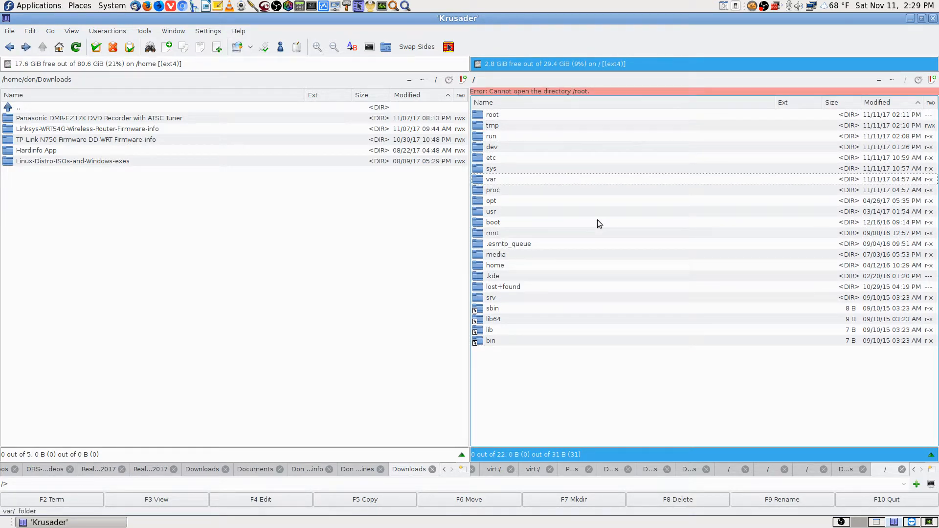
pyautogui.press('Down')
pyautogui.press('Down')
pyautogui.press('Down')
pyautogui.press('Down')
pyautogui.press('Down')
pyautogui.press('Down')
pyautogui.press('Down')
pyautogui.press('Down')
pyautogui.press('Down')
pyautogui.press('Down')
pyautogui.press('Down')
pyautogui.press('Down')
pyautogui.press('Down')
pyautogui.press('Down')
pyautogui.press('Down')
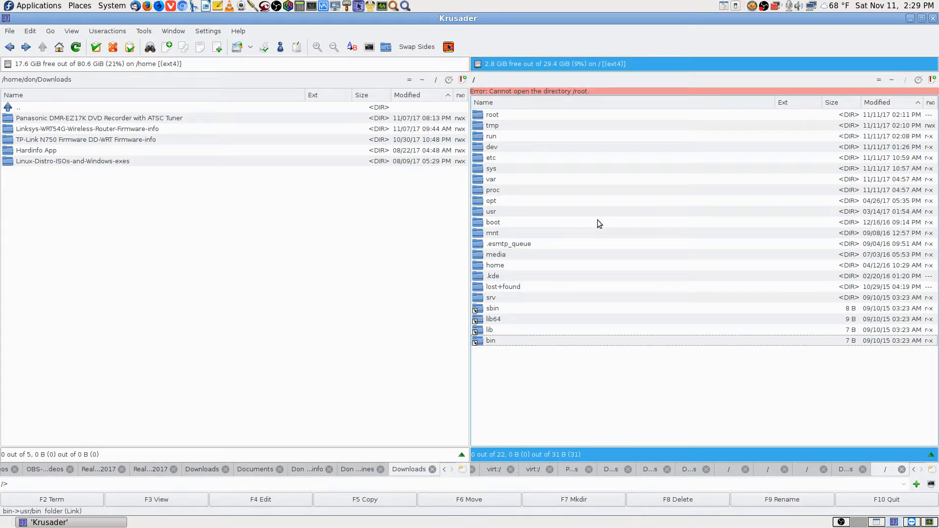
pyautogui.write('ss')
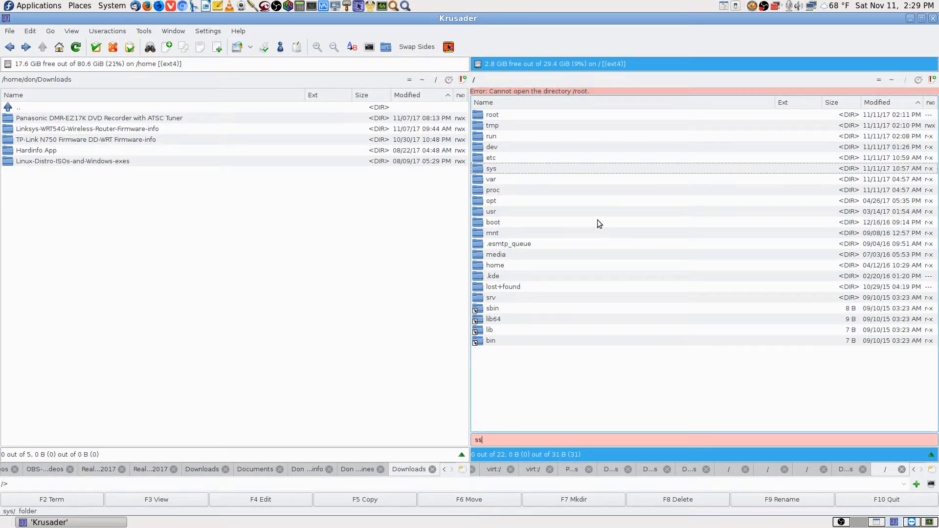
pyautogui.press('BackSpace')
pyautogui.press('BackSpace')
pyautogui.click(516, 113)
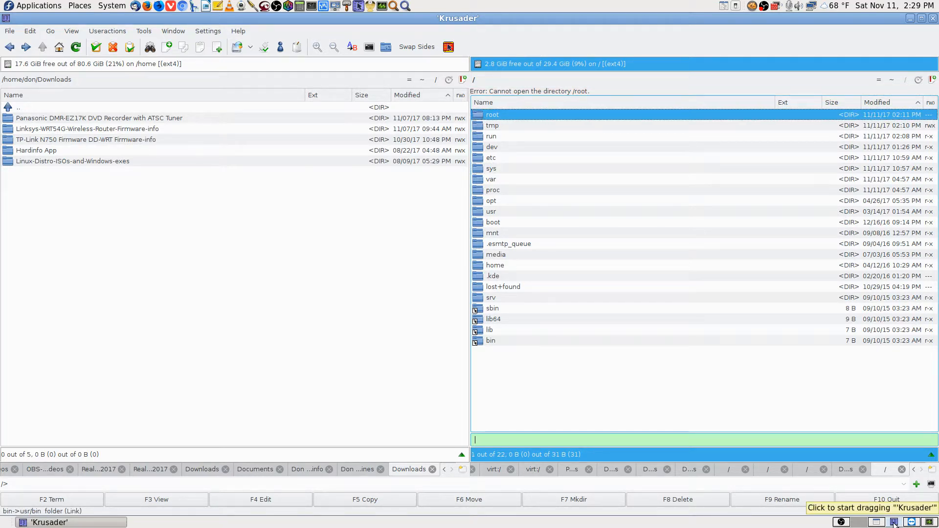
# Open the home folder's .ssh directory, showing known_hosts and known_hosts-backup.txt
pyautogui.click(889, 81)
pyautogui.write('ssh')
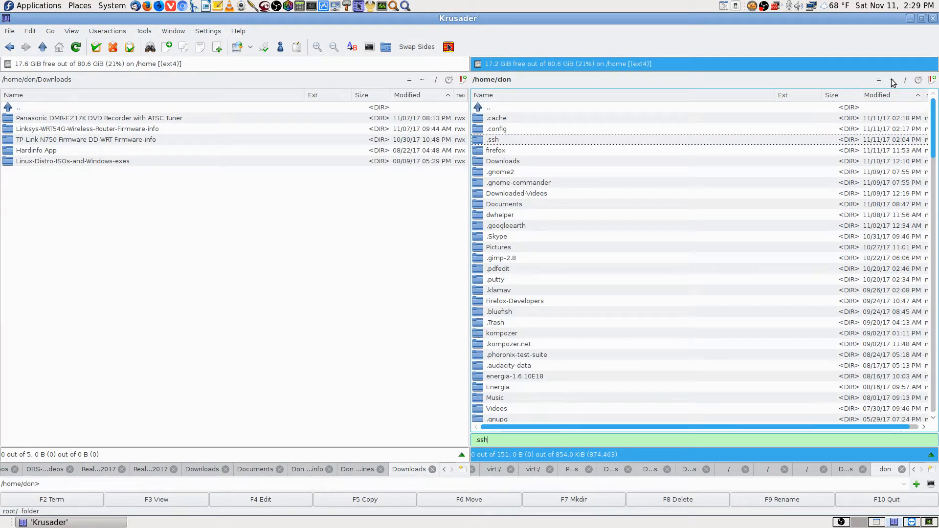
pyautogui.press('Return')
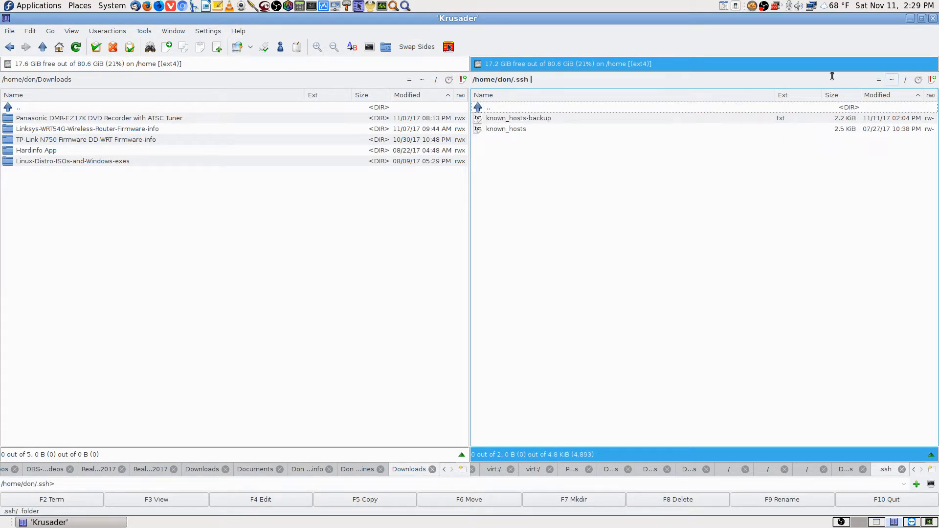
# Back in the home folder, inspect the .ssh folder's owner-only permissions and close unchanged
pyautogui.doubleClick(517, 109)
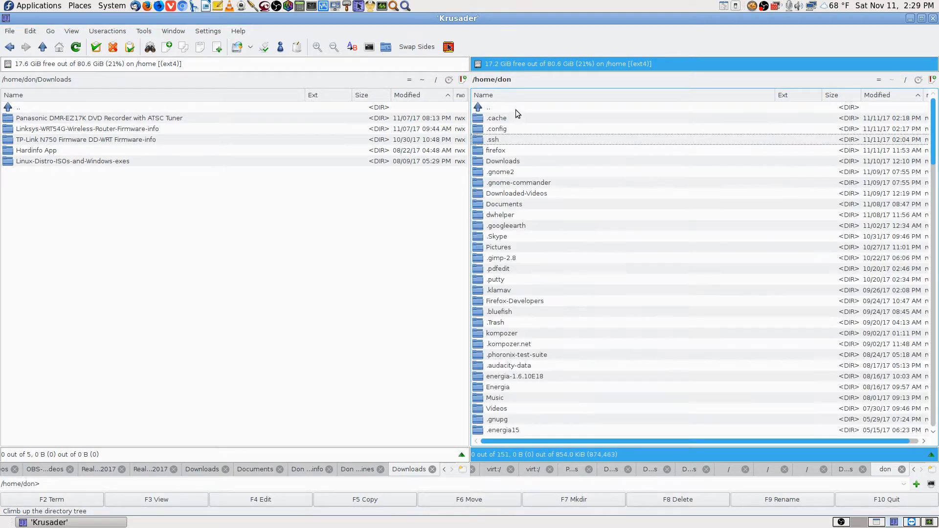
pyautogui.rightClick(498, 143)
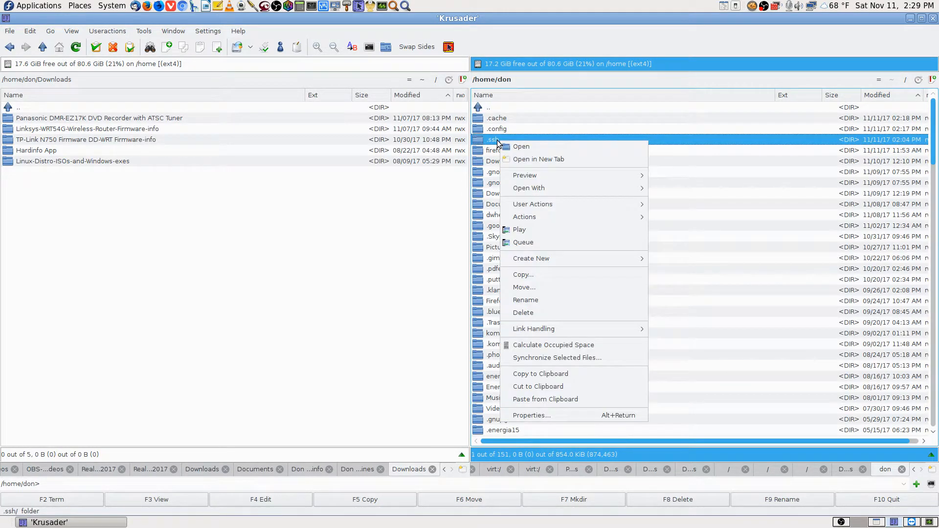
pyautogui.click(562, 416)
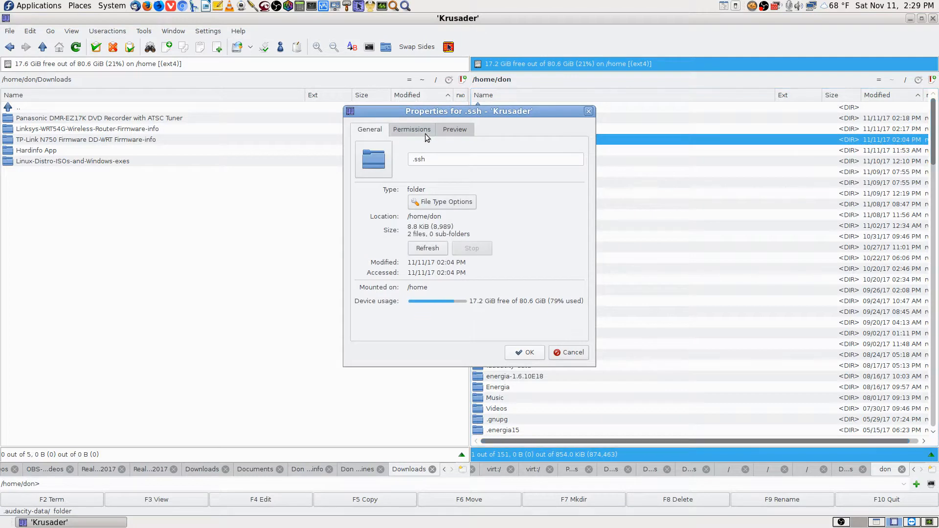
pyautogui.click(406, 130)
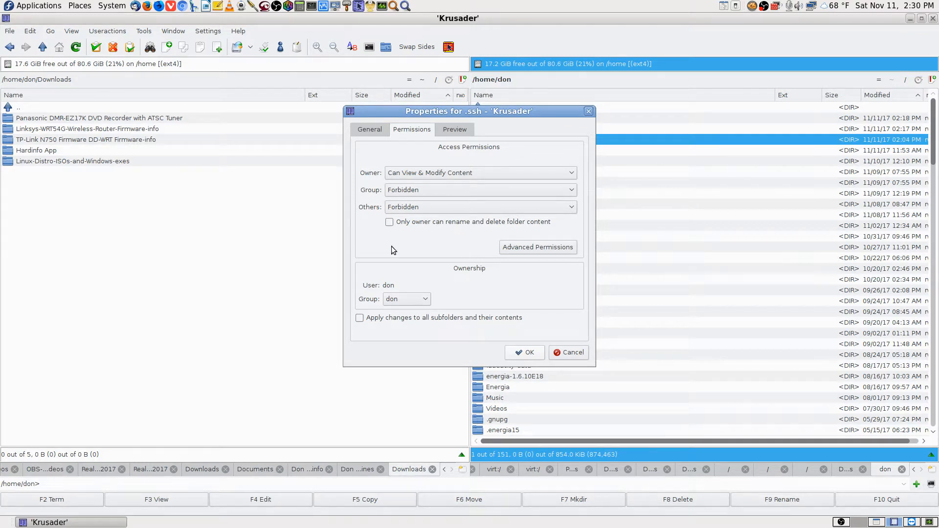
pyautogui.click(530, 251)
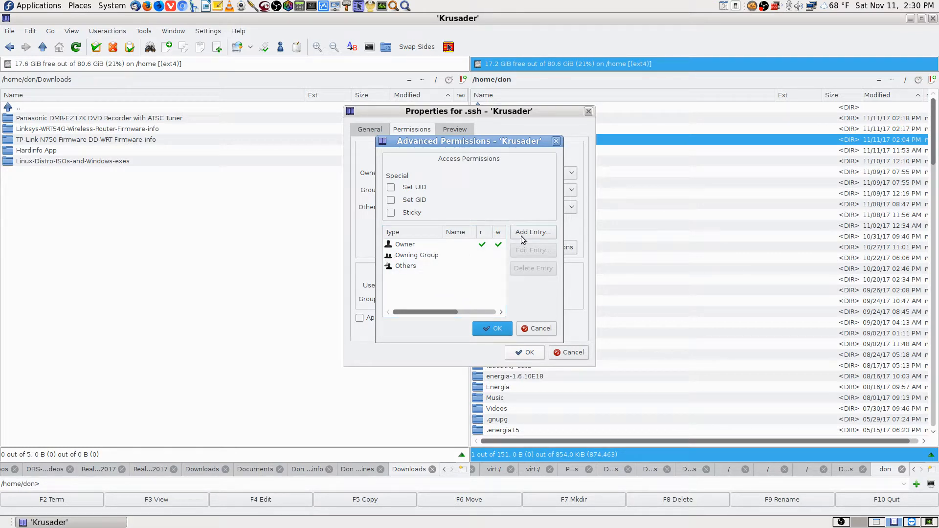
pyautogui.click(541, 328)
pyautogui.click(581, 354)
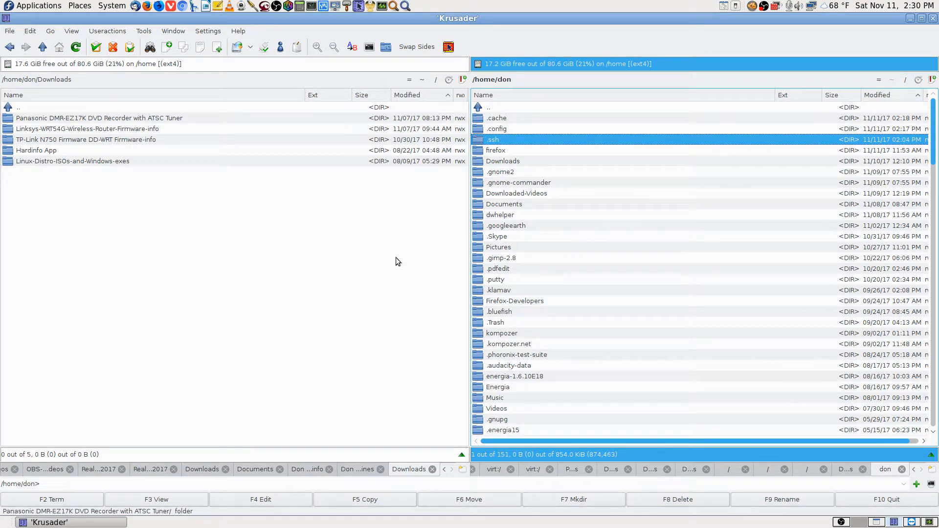
# Glance at the remote luckyBackup task, then open the Videos folder in local Krusader
pyautogui.click(912, 523)
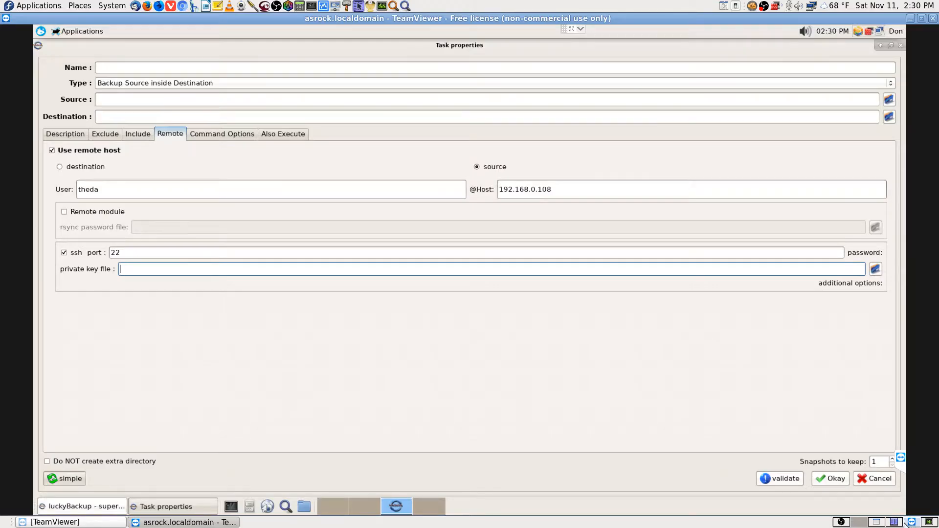
pyautogui.click(894, 522)
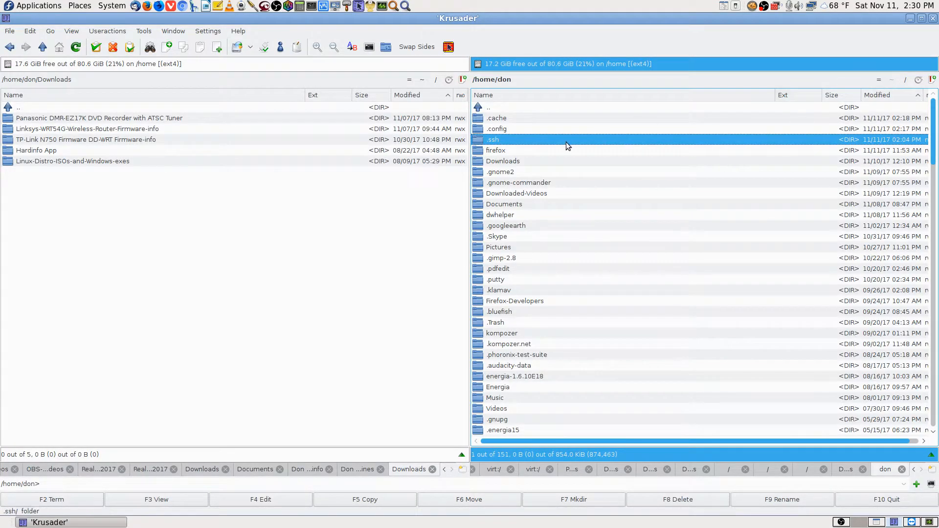
pyautogui.write('vid')
pyautogui.press('Return')
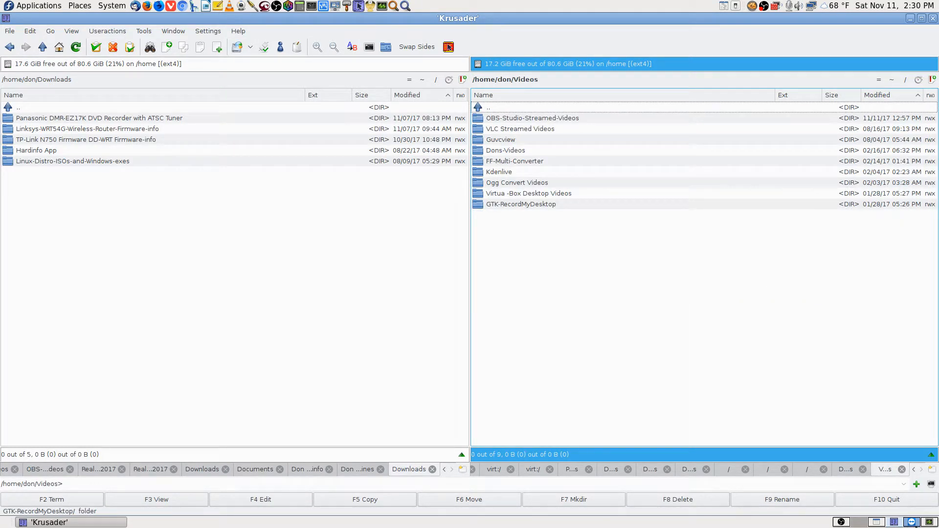
# Check the luckyBackup task's empty private key file field, then bring up the Fedora guide
pyautogui.click(912, 522)
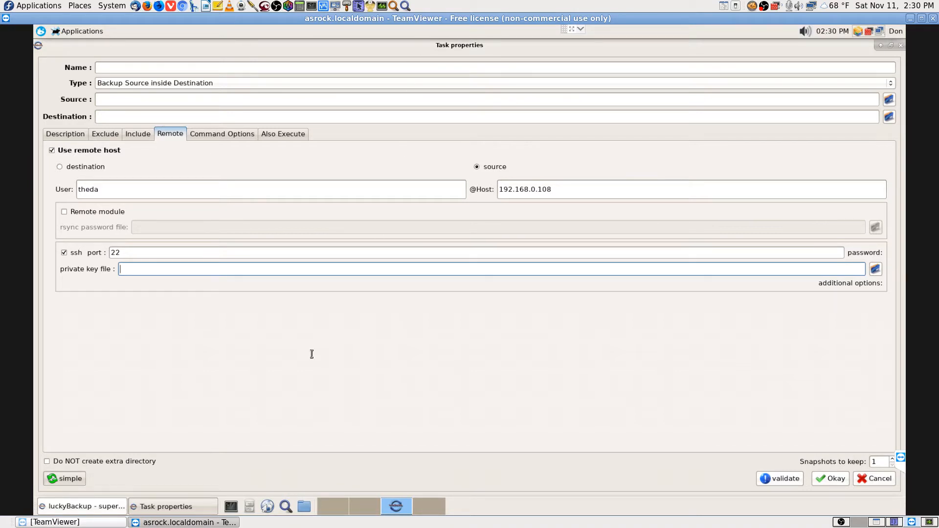
pyautogui.click(91, 524)
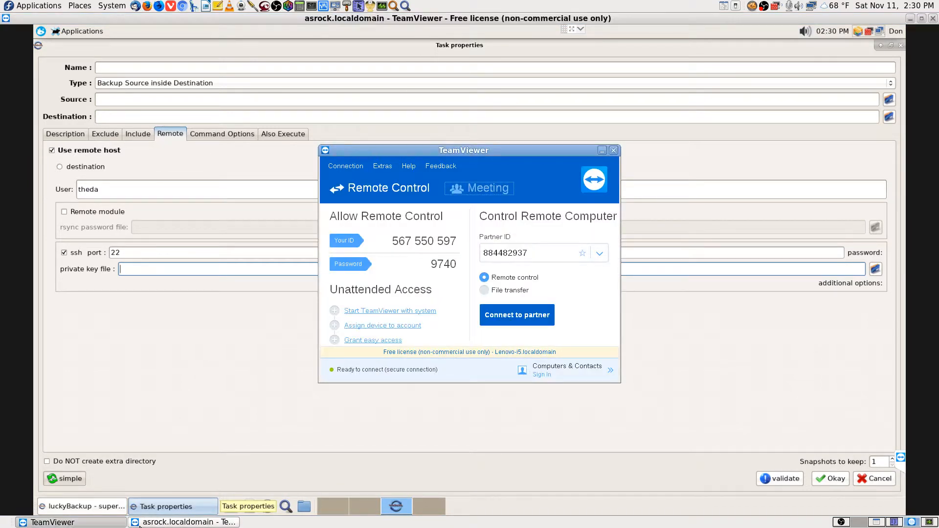
pyautogui.click(143, 526)
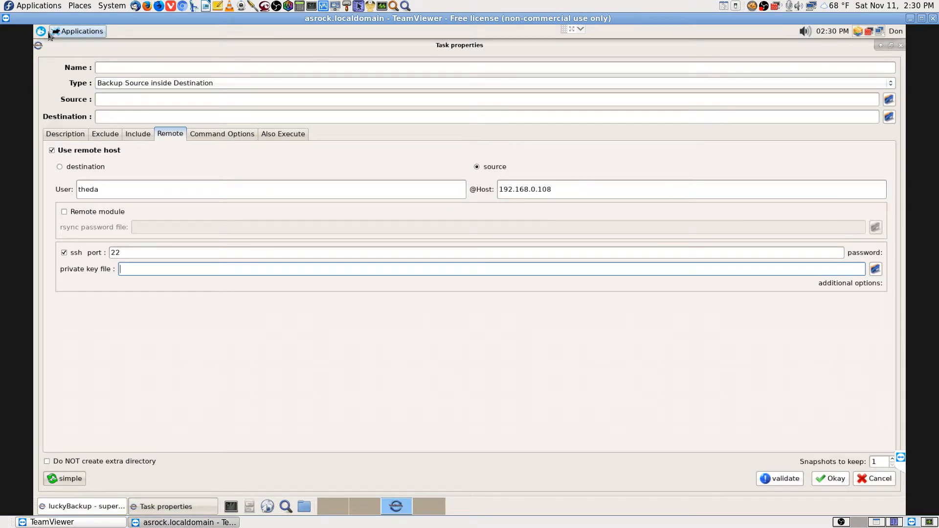
pyautogui.click(570, 29)
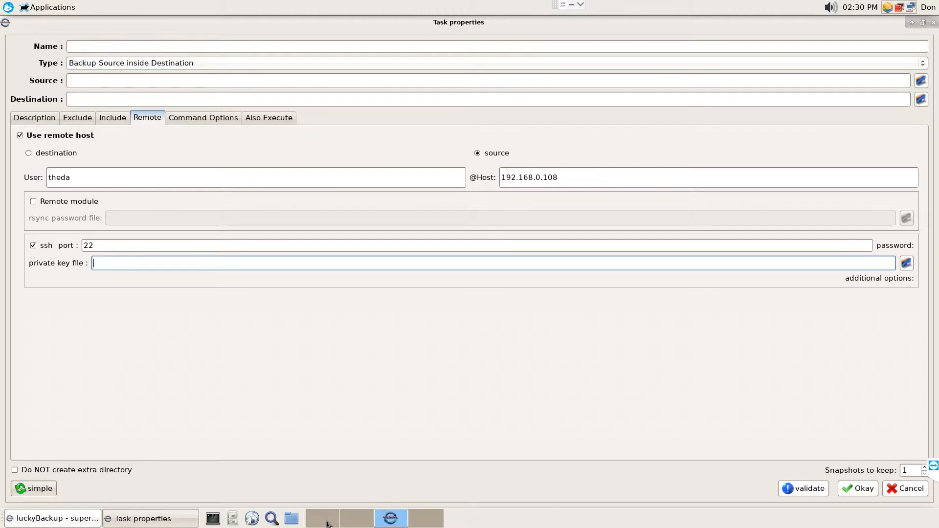
pyautogui.click(564, 5)
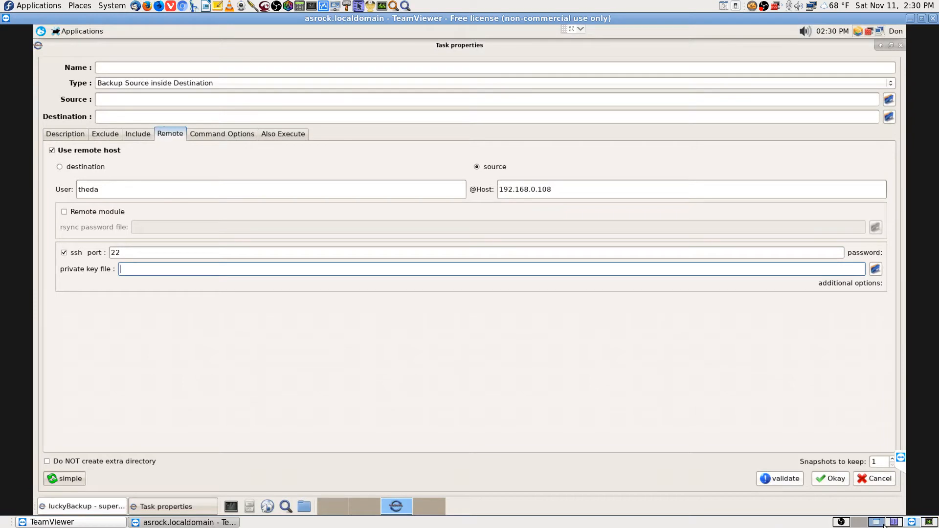
pyautogui.click(912, 522)
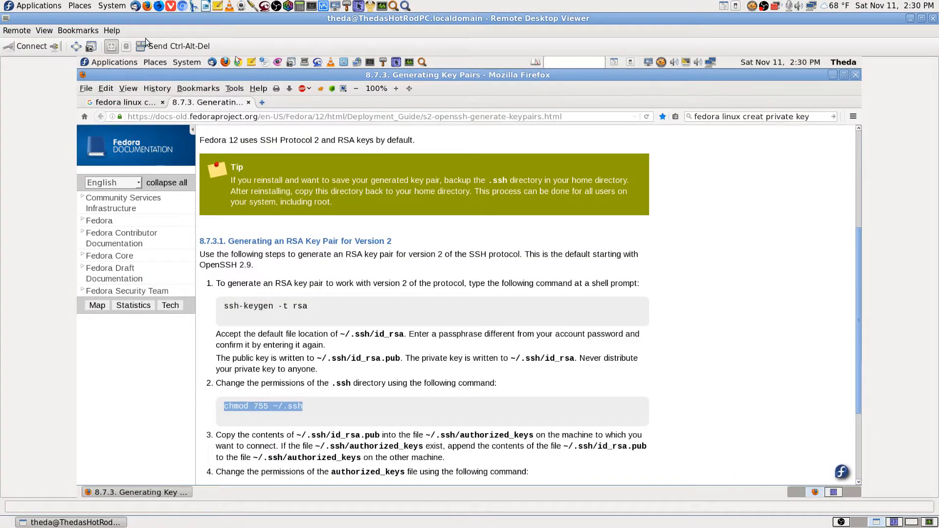
# Copy the chmod 755 ~/.ssh command from the full-screen Fedora key-pair guide
pyautogui.click(77, 47)
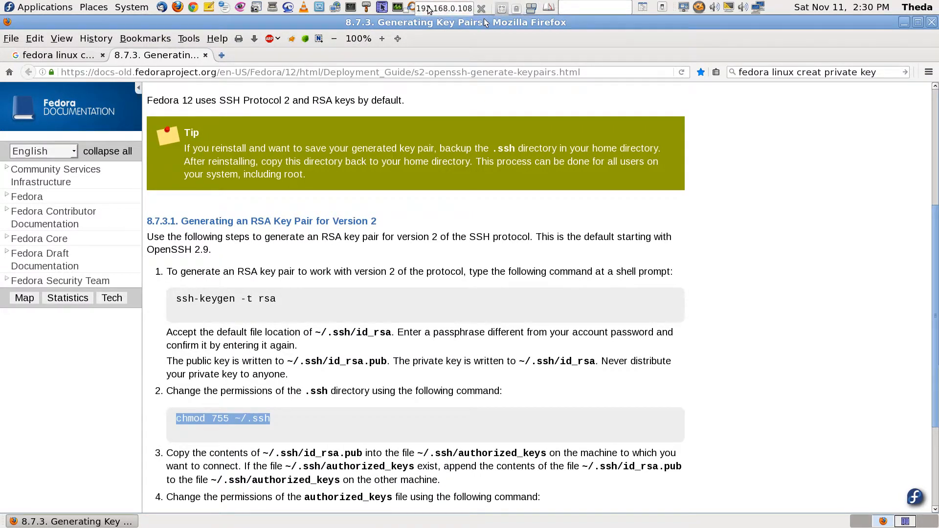
pyautogui.click(406, 9)
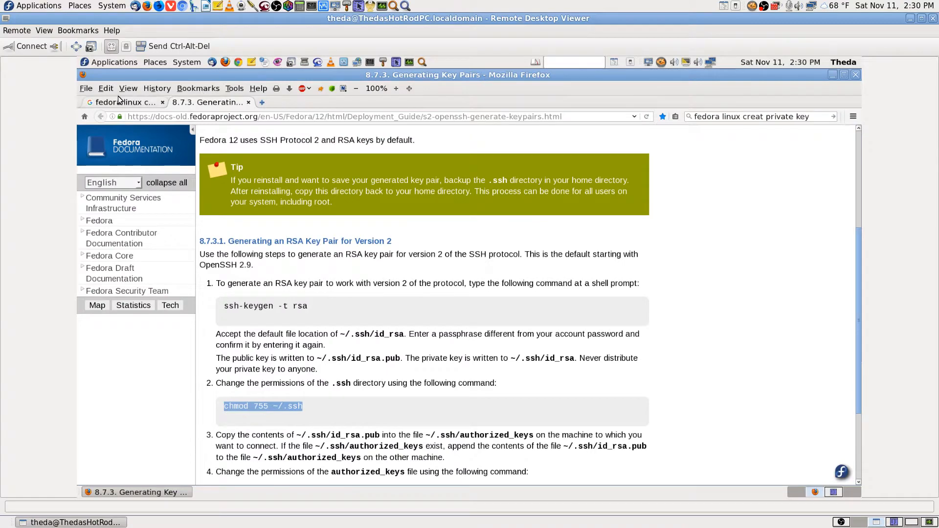
pyautogui.click(76, 47)
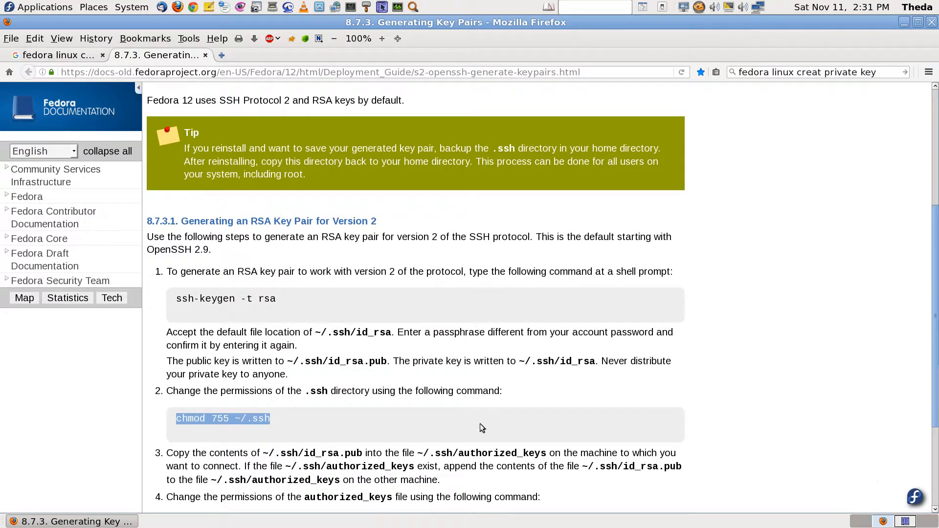
pyautogui.rightClick(251, 422)
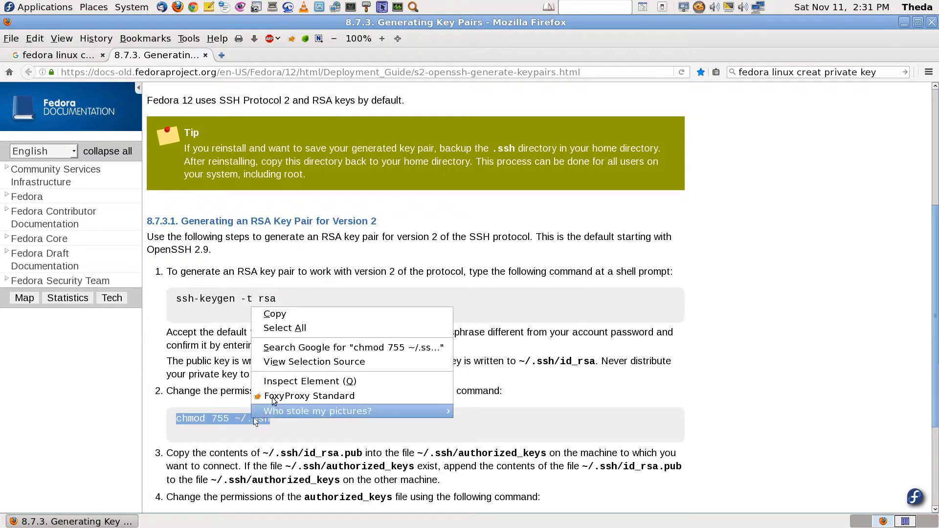
pyautogui.click(285, 313)
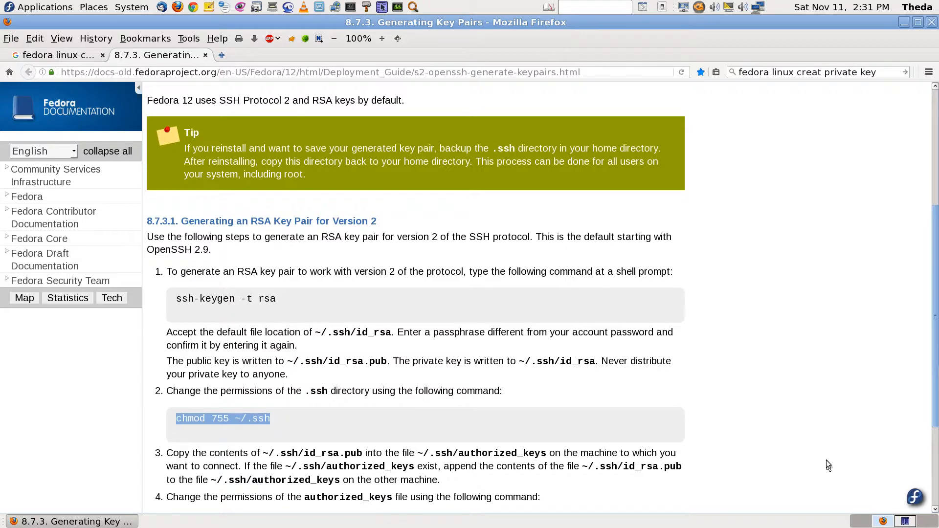
pyautogui.click(904, 523)
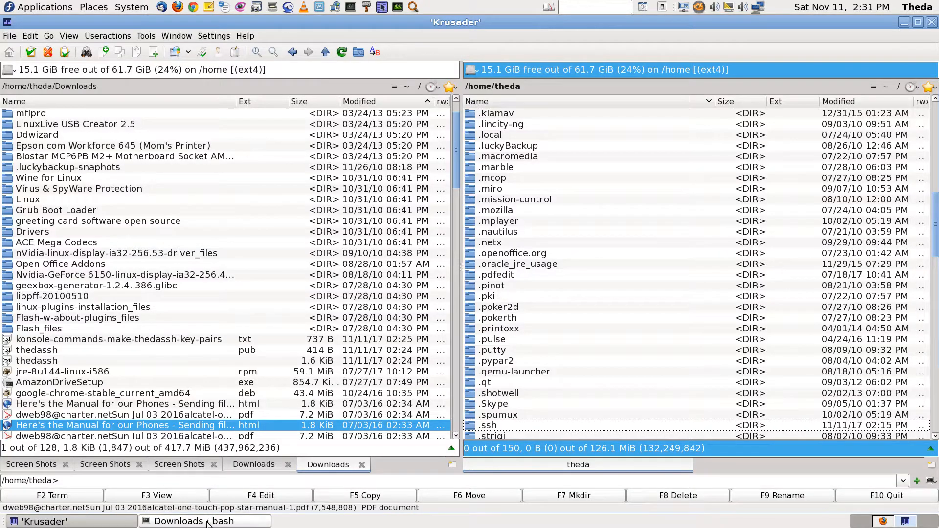
# Paste and run chmod 755 ~/.ssh in the bash terminal
pyautogui.click(208, 522)
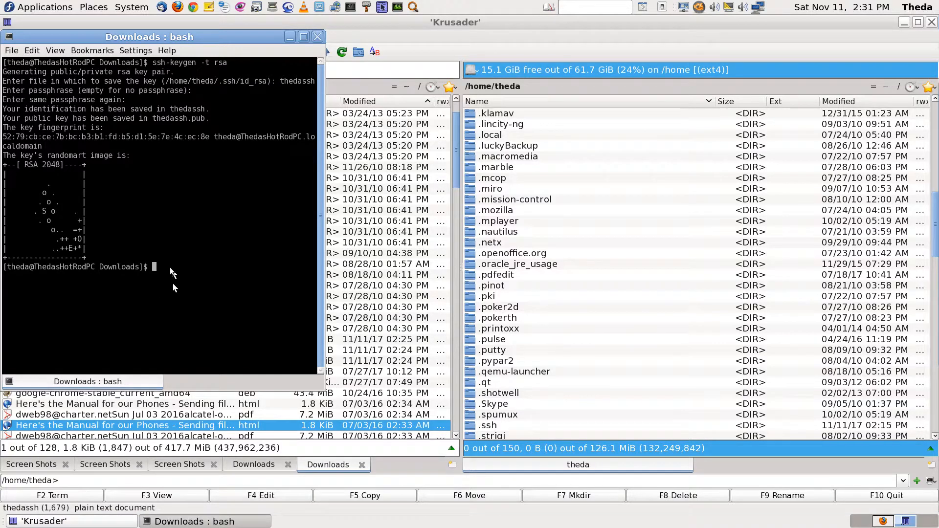
pyautogui.click(31, 51)
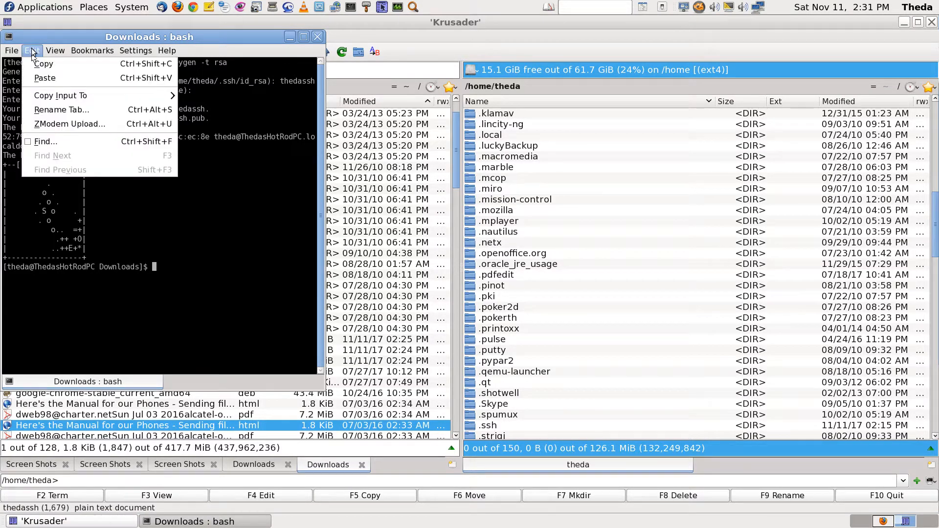
pyautogui.click(68, 79)
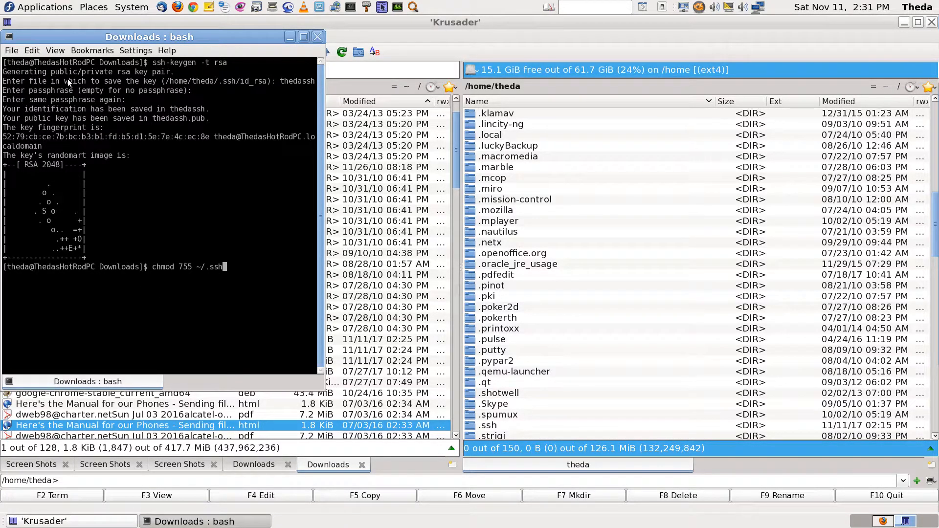
pyautogui.hotkey('ctrl', 'Left')
pyautogui.hotkey('ctrl', 'Left')
pyautogui.hotkey('ctrl', 'Left')
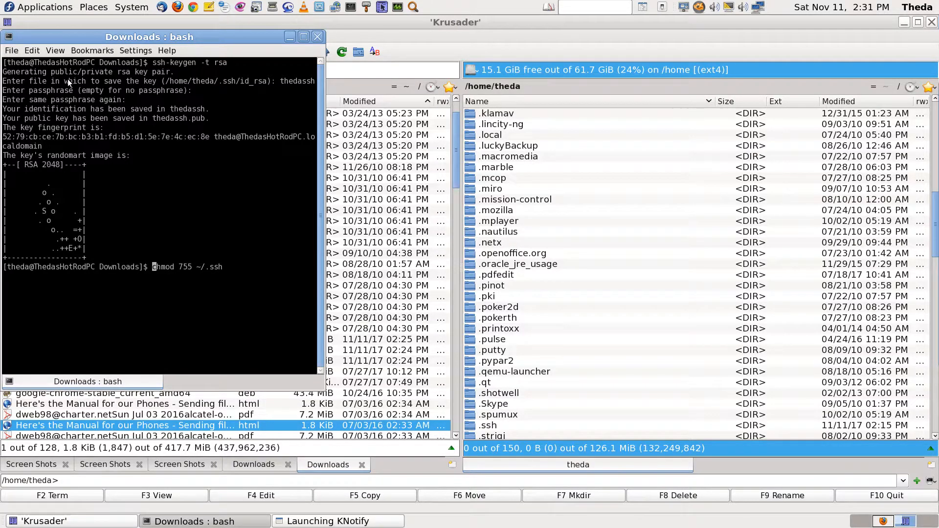
pyautogui.hotkey('ctrl', 'Right')
pyautogui.hotkey('ctrl', 'Right')
pyautogui.hotkey('ctrl', 'Right')
pyautogui.press('Return')
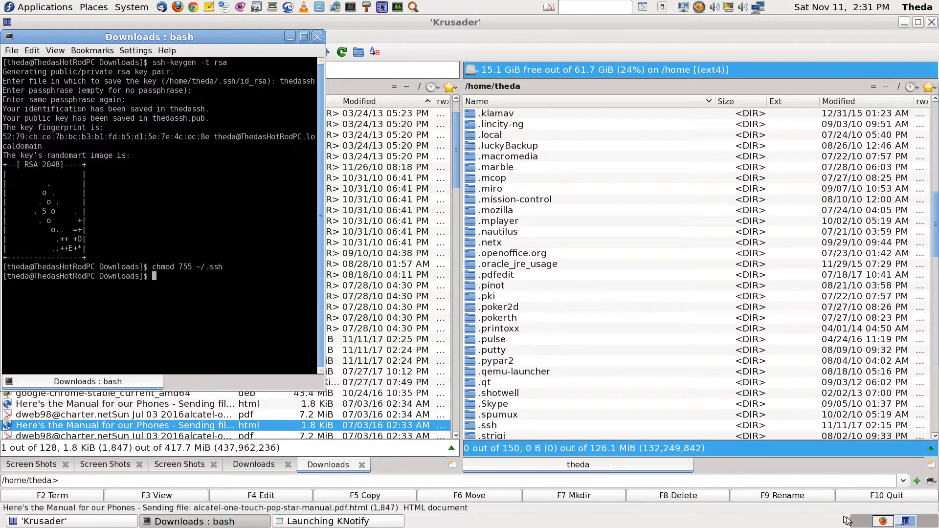
pyautogui.click(887, 523)
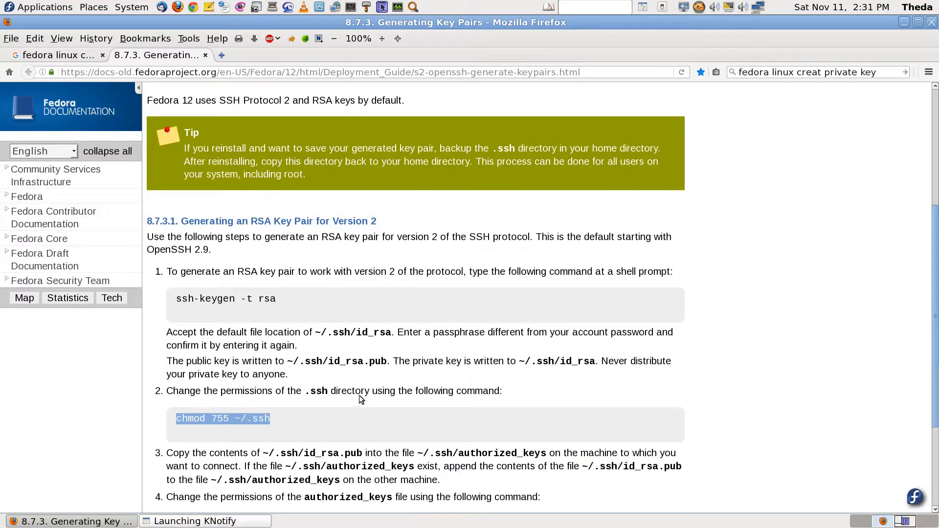
# Copy the chmod 644 ~/.ssh/authorized_keys command from step 4 of the guide
pyautogui.scroll(-3, 407, 447)
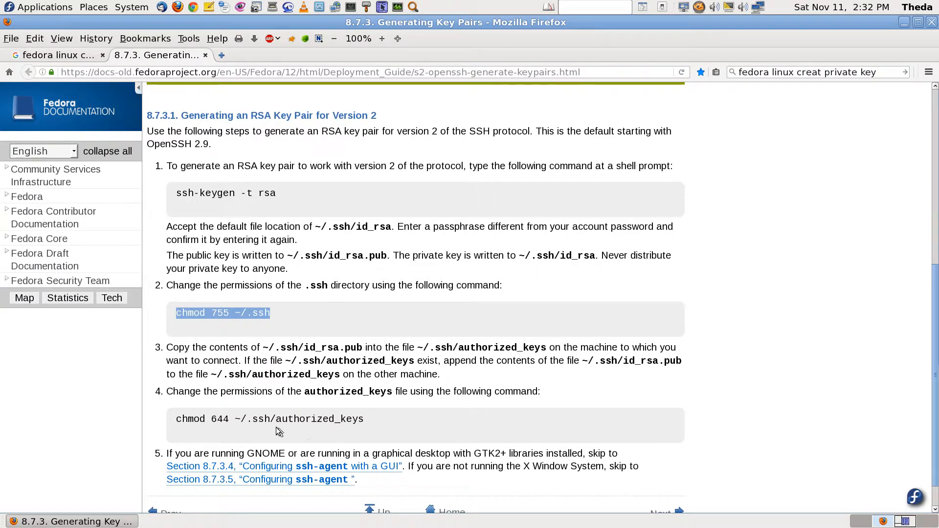
pyautogui.moveTo(177, 422); pyautogui.dragTo(366, 426)
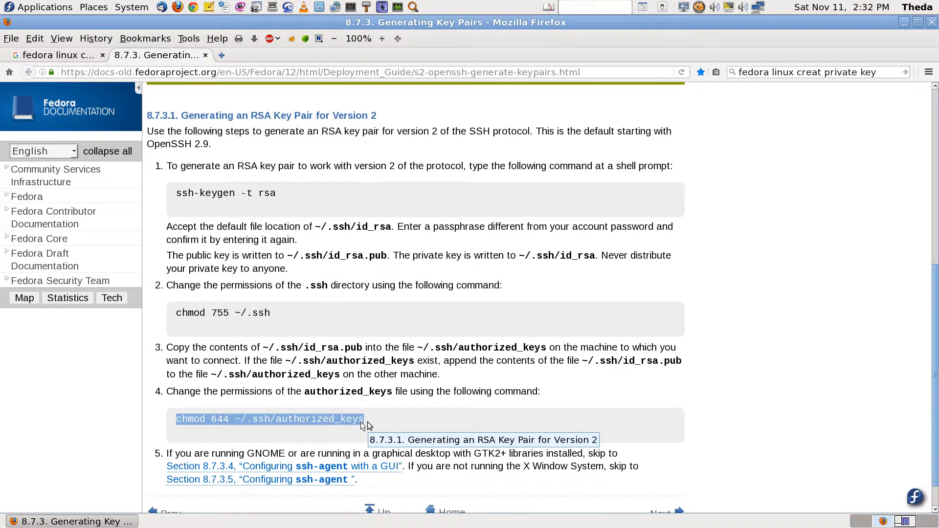
pyautogui.rightClick(348, 426)
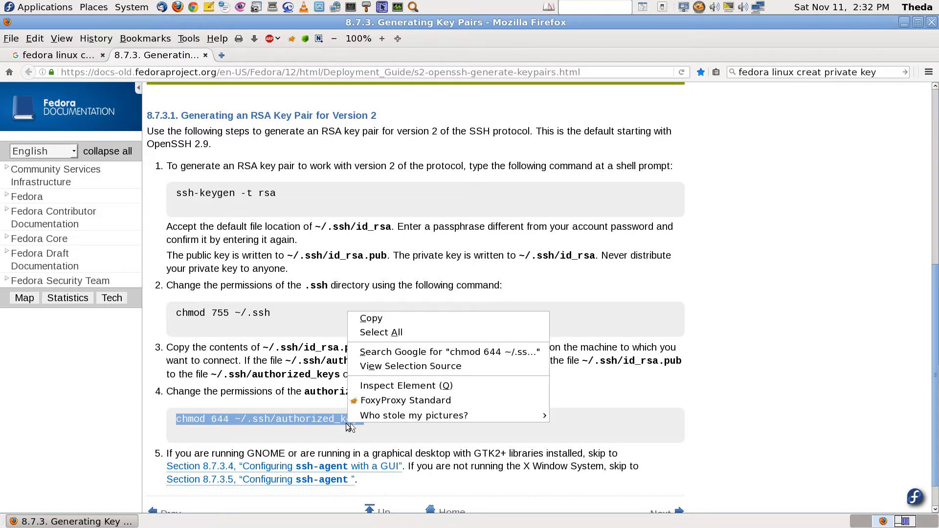
pyautogui.click(383, 322)
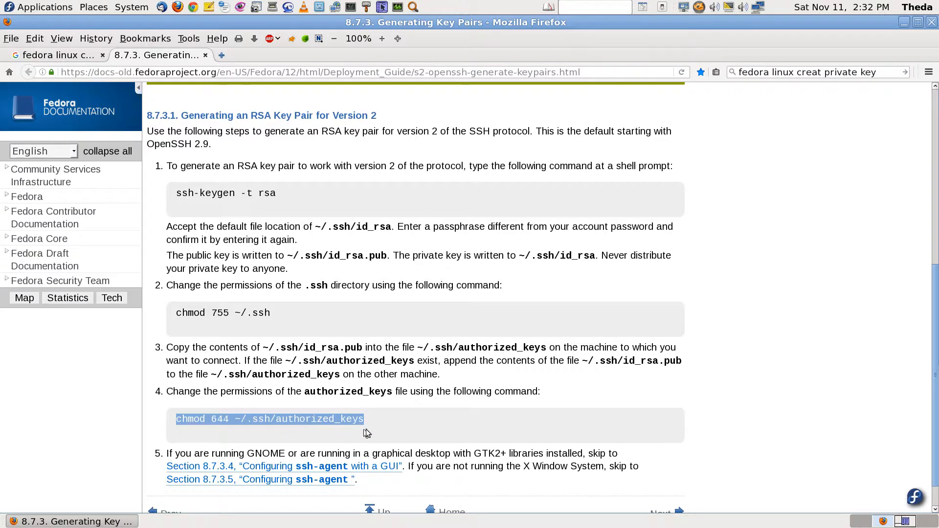
pyautogui.click(902, 521)
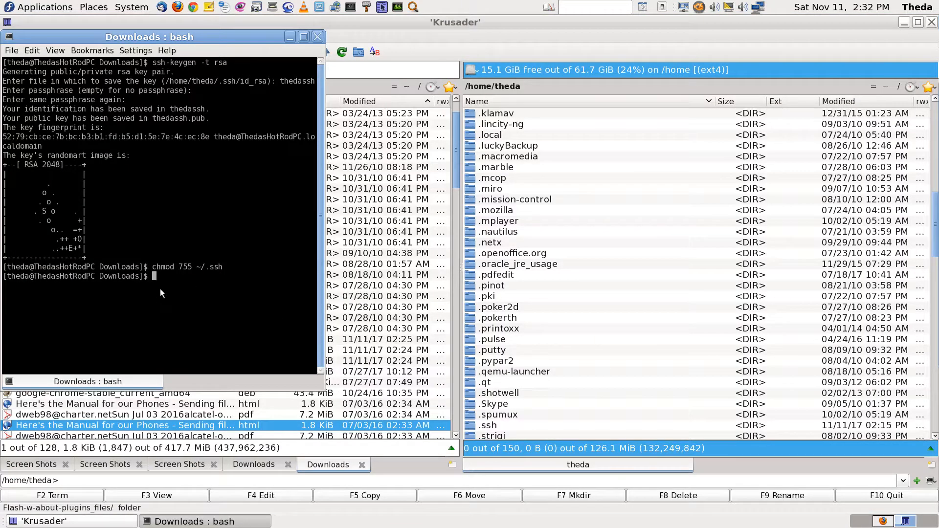
# Paste and run chmod 644 ~/.ssh/authorized_keys, which fails because the file is missing
pyautogui.rightClick(166, 292)
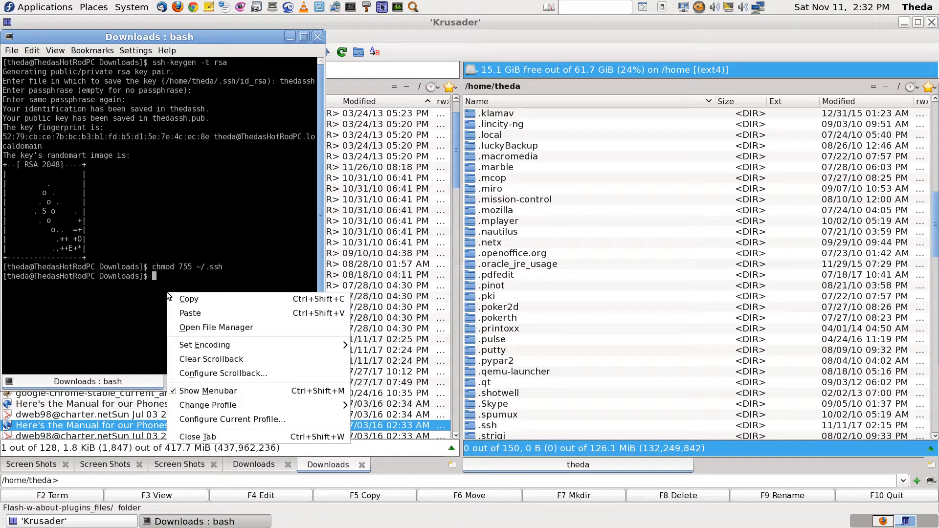
pyautogui.click(196, 315)
pyautogui.press('Return')
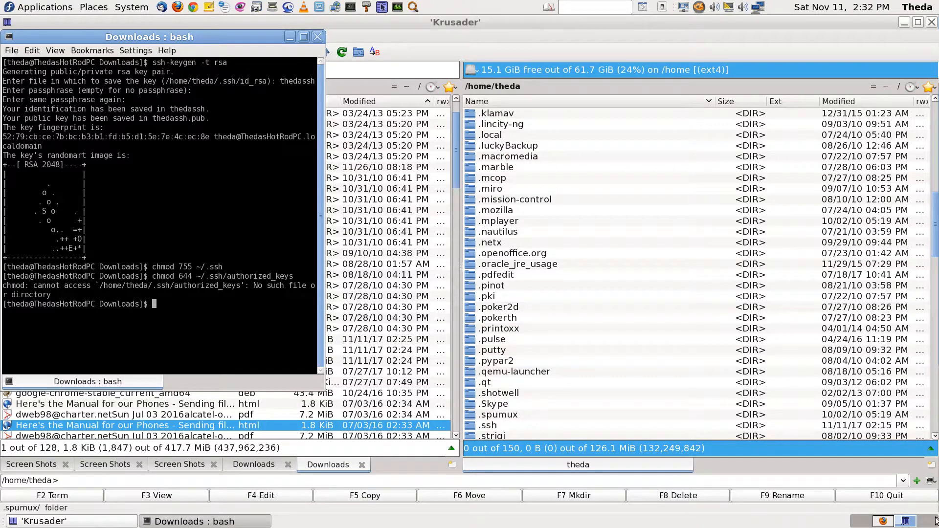
pyautogui.click(885, 521)
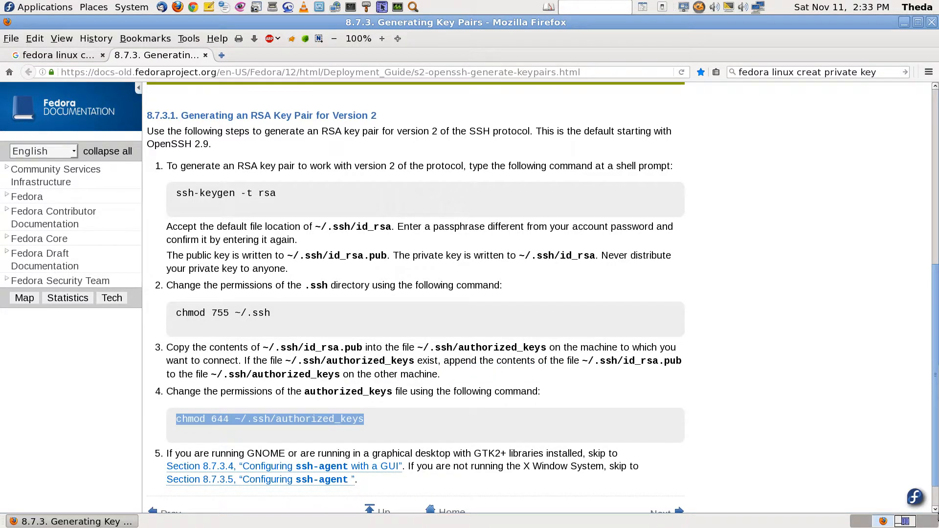
# Bring Krusader forward and check the contents of the home .ssh folder
pyautogui.click(905, 523)
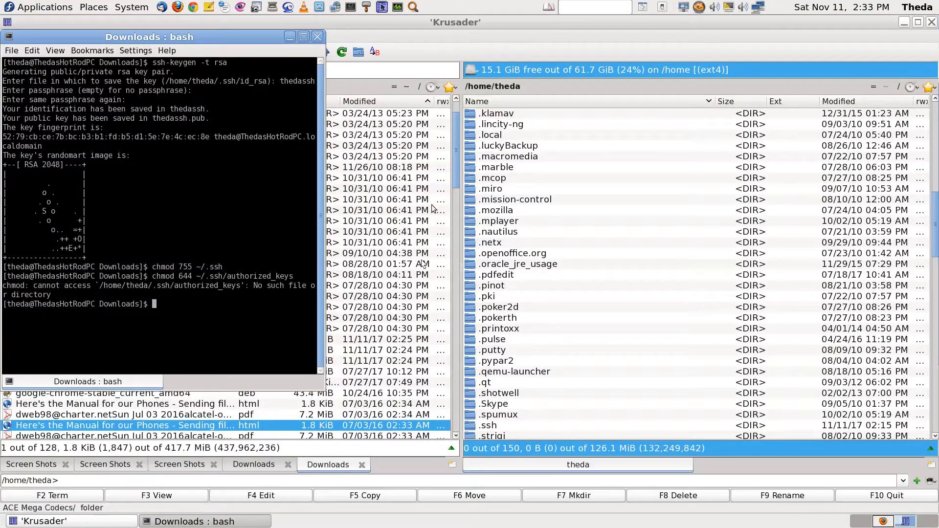
pyautogui.click(495, 185)
pyautogui.click(497, 190)
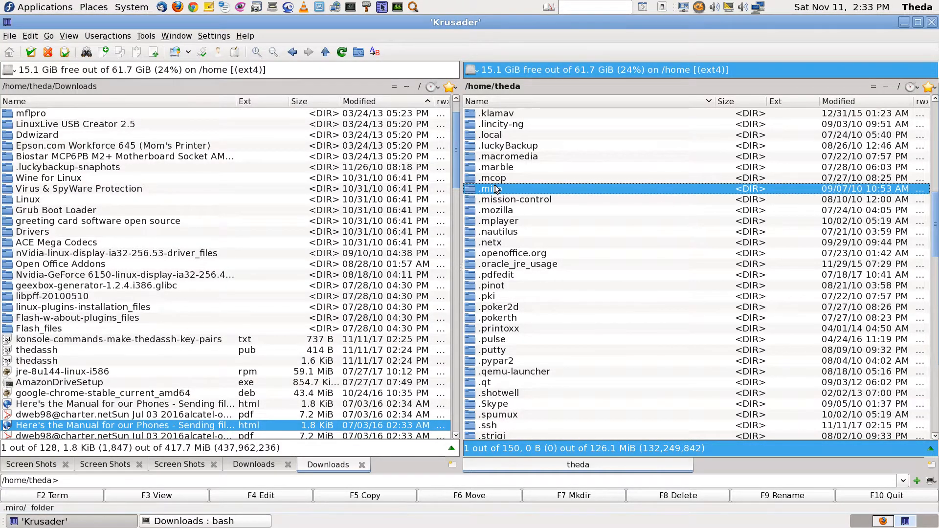
pyautogui.write('.ssh')
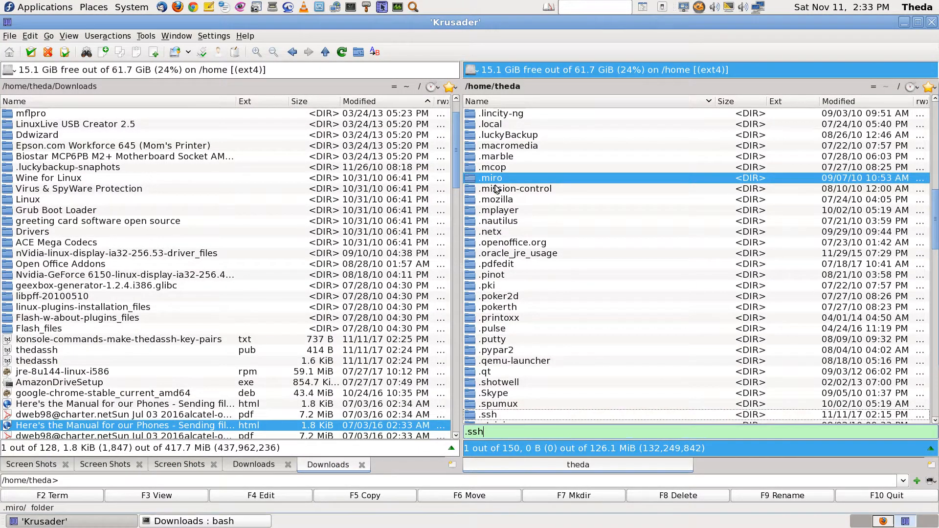
pyautogui.press('Return')
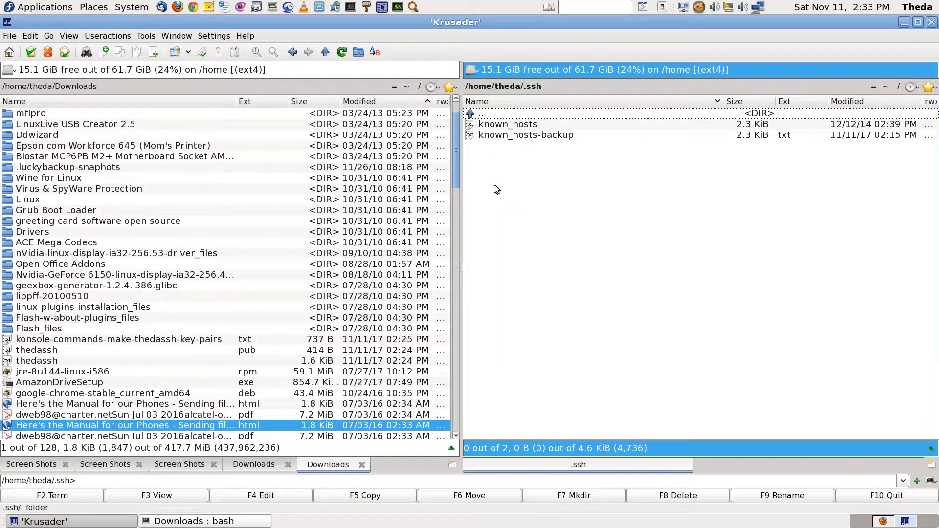
pyautogui.press('Return')
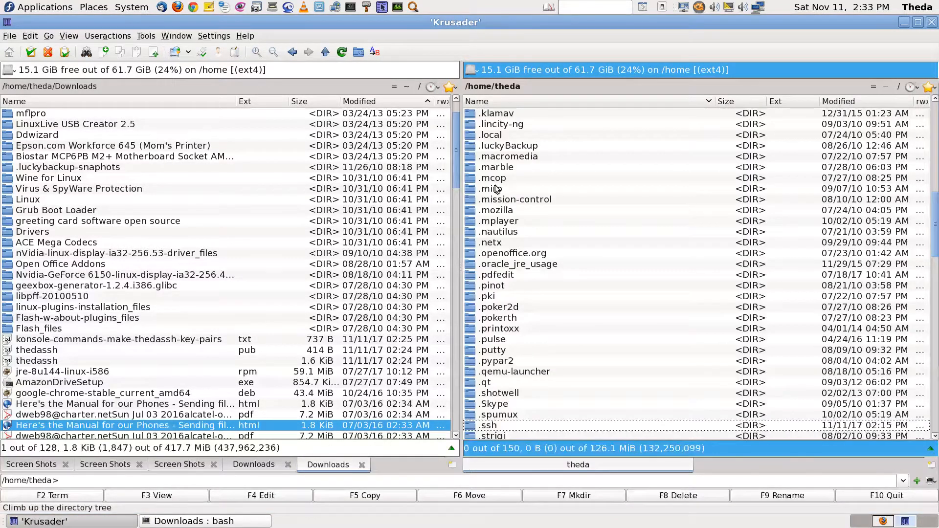
# Go up to the filesystem root and try opening /root, which is refused
pyautogui.scroll(-2, 496, 189)
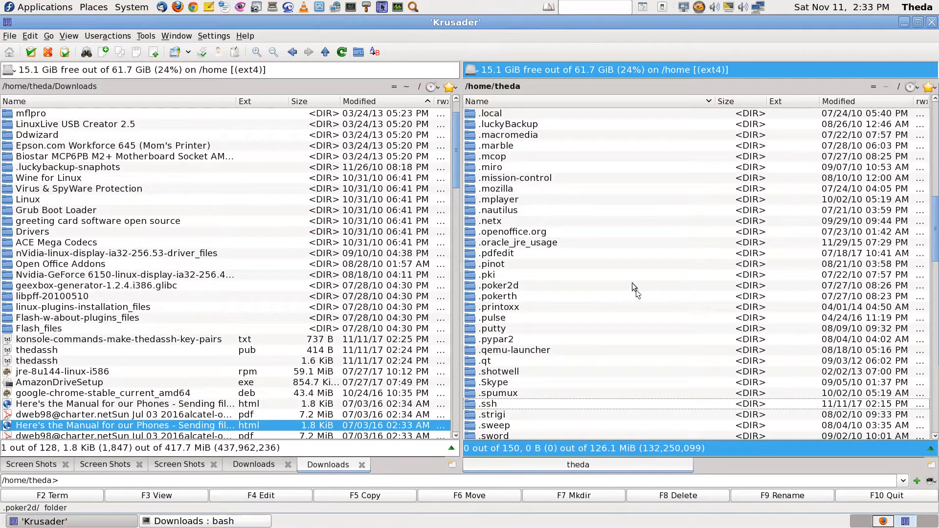
pyautogui.press('BackSpace')
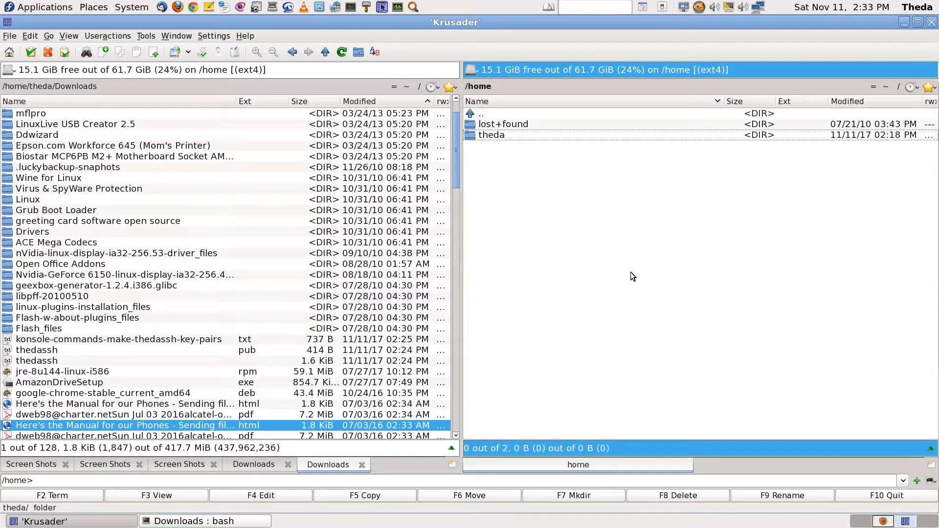
pyautogui.press('BackSpace')
pyautogui.write('.ssh')
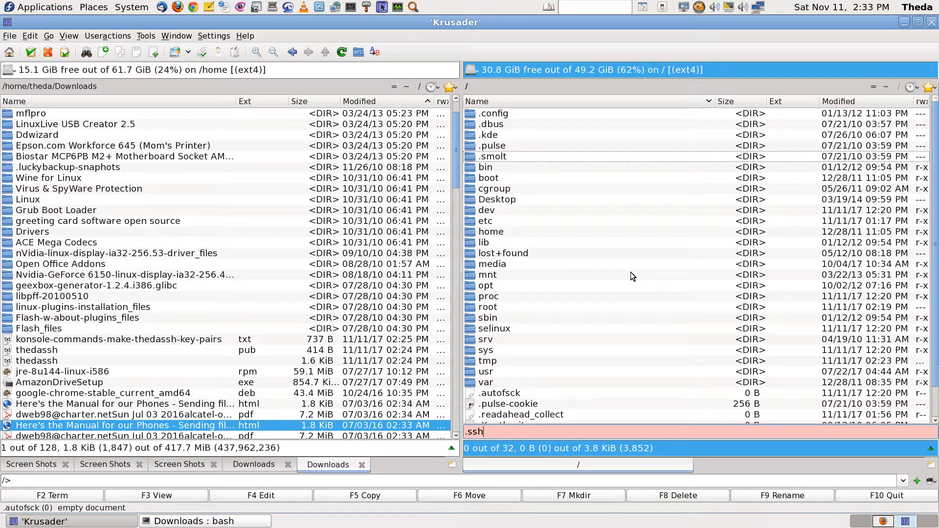
pyautogui.press('BackSpace')
pyautogui.press('BackSpace')
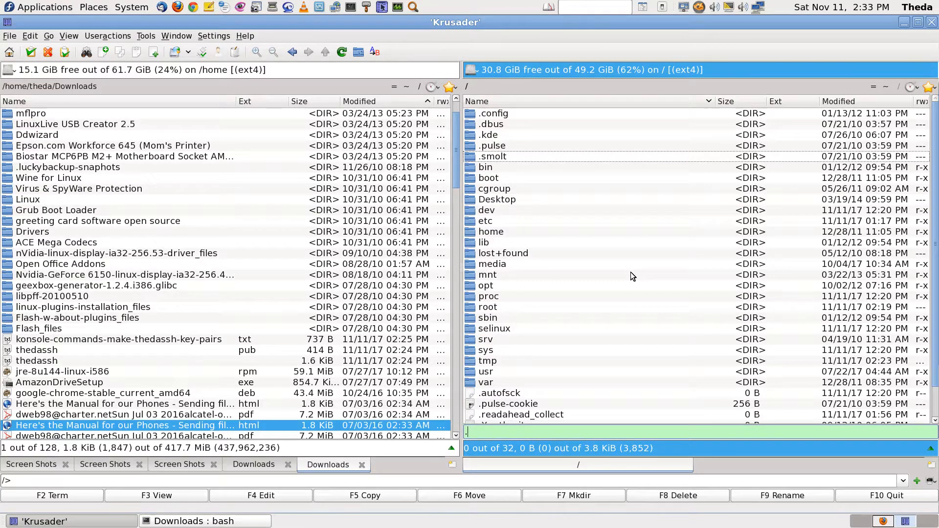
pyautogui.write('ssh')
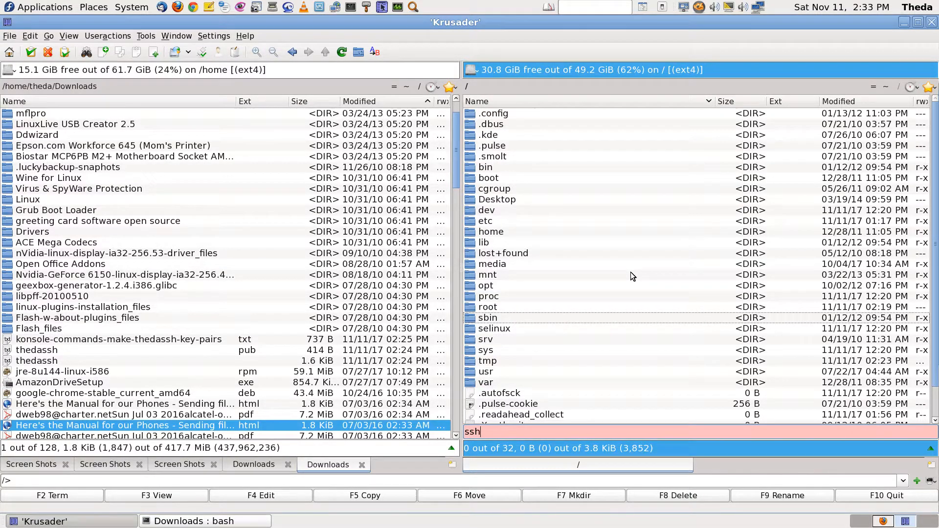
pyautogui.press('BackSpace')
pyautogui.press('BackSpace')
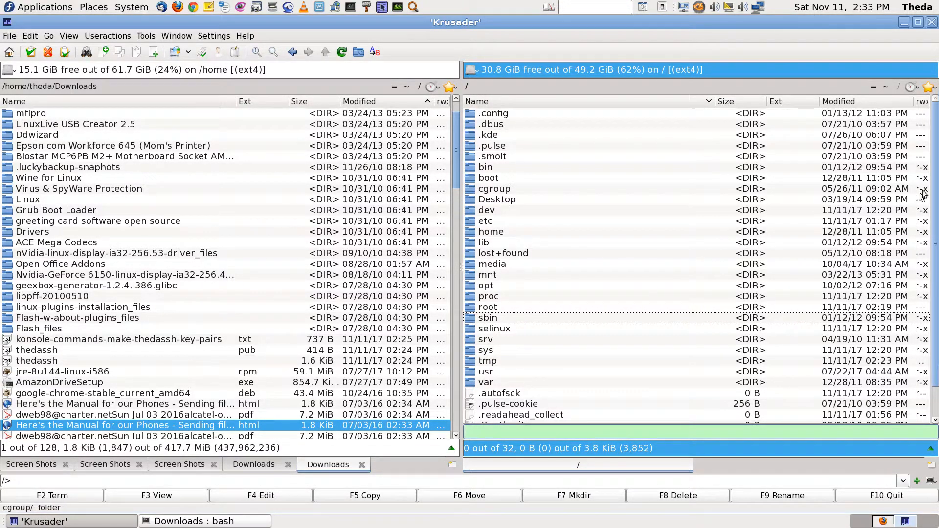
pyautogui.moveTo(935, 180); pyautogui.dragTo(937, 318)
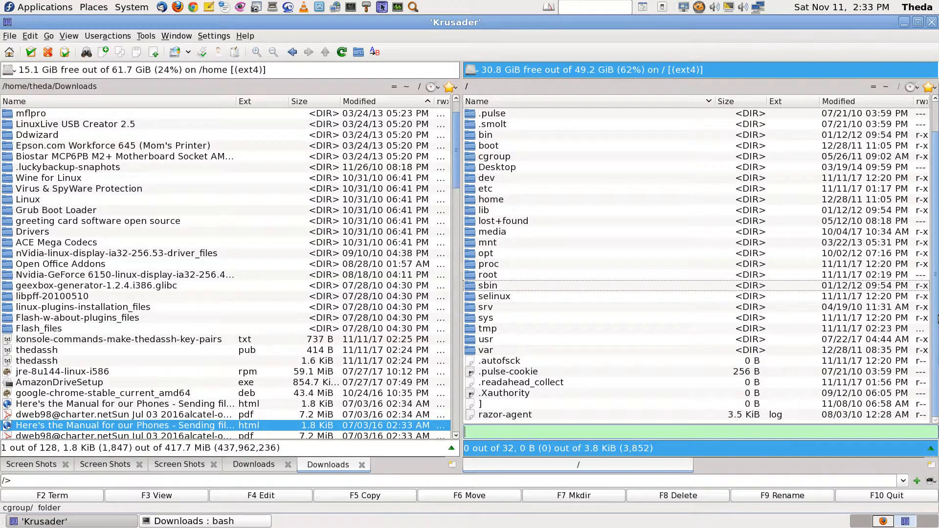
pyautogui.moveTo(938, 271); pyautogui.dragTo(912, 26)
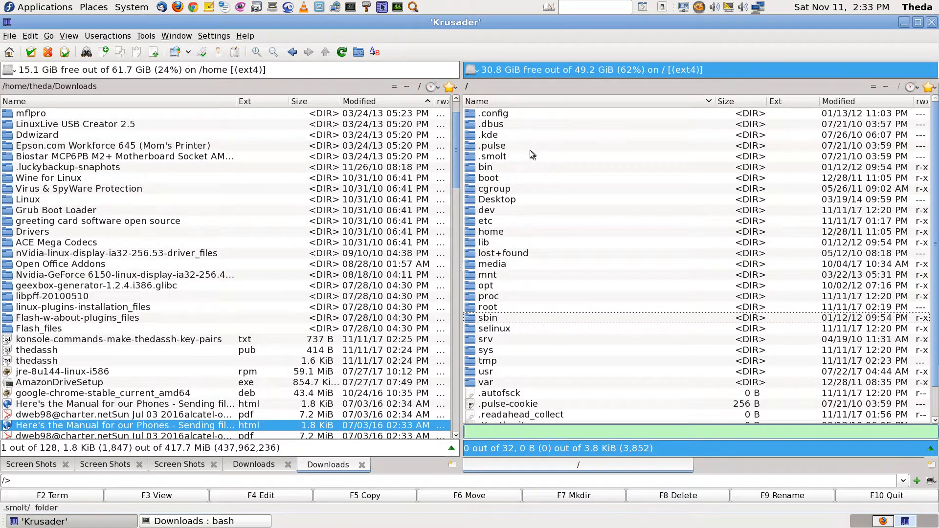
pyautogui.write('f')
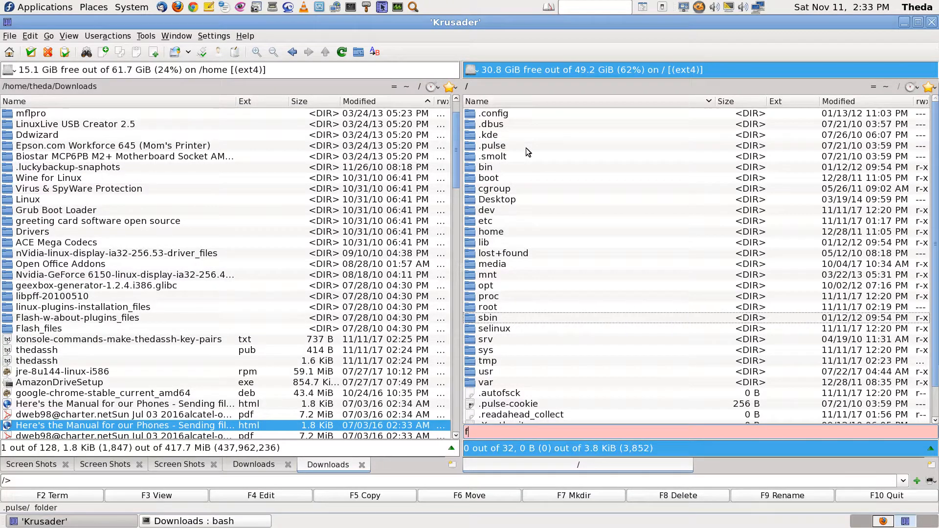
pyautogui.press('BackSpace')
pyautogui.scroll(-1, 526, 147)
pyautogui.press('Escape')
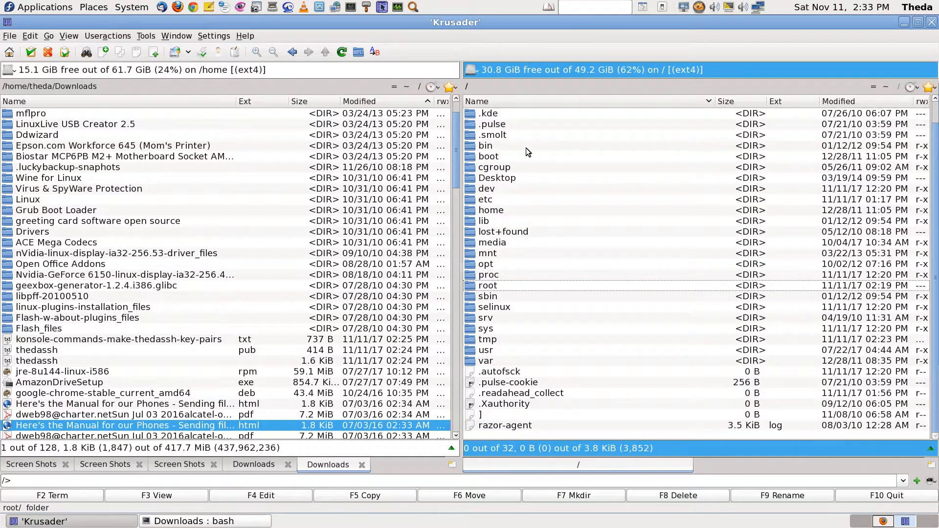
pyautogui.press('Return')
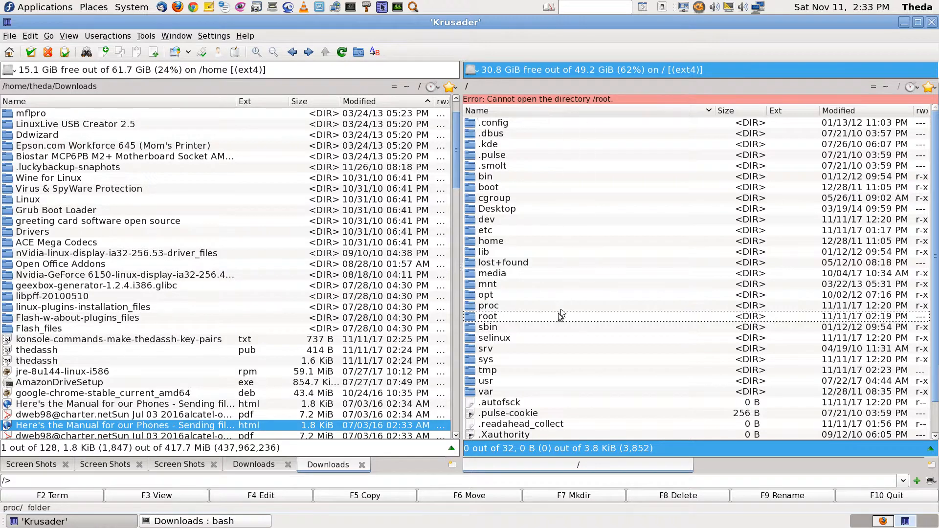
pyautogui.click(507, 339)
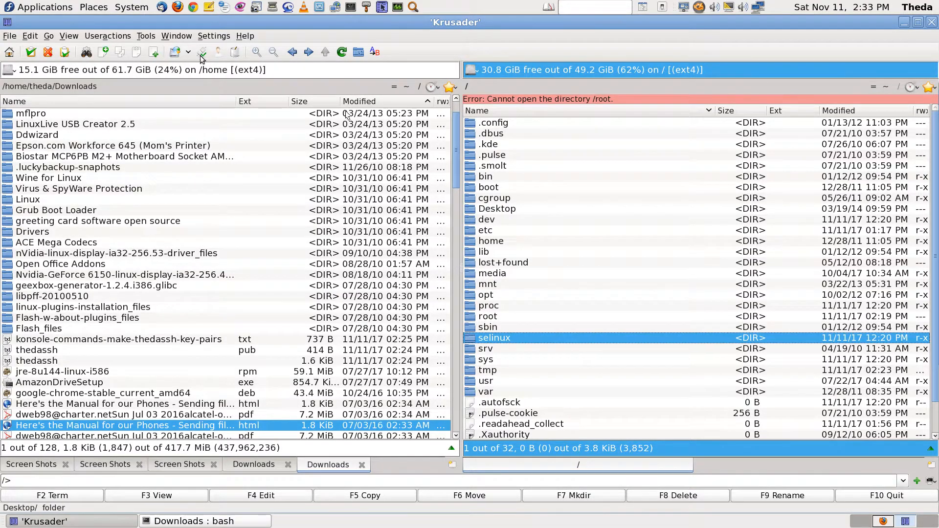
# Launch Krusader with root privileges using the root password and move it to the next workspace
pyautogui.click(146, 35)
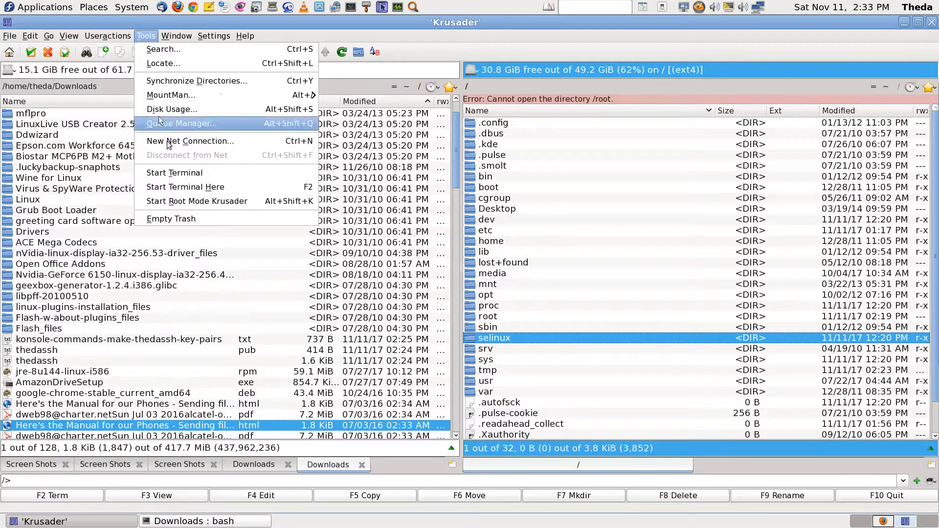
pyautogui.click(212, 201)
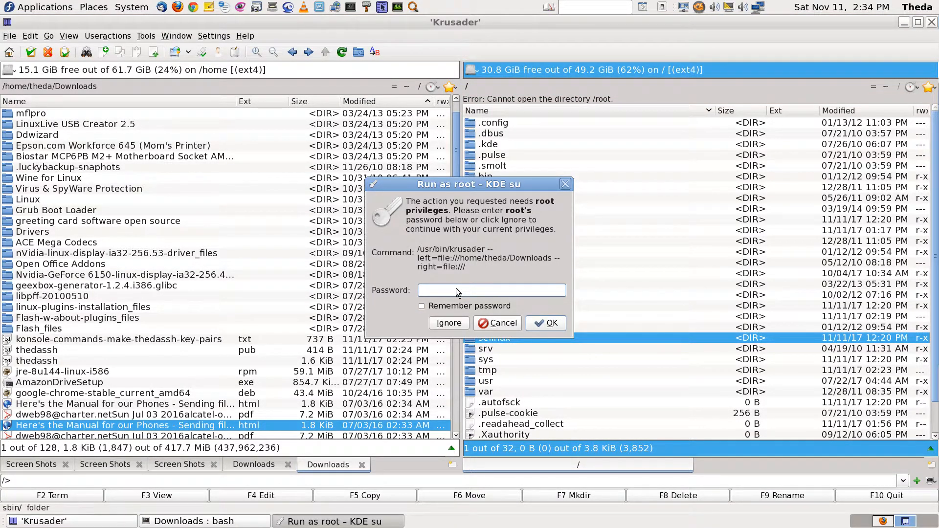
pyautogui.write('*****')
pyautogui.press('Return')
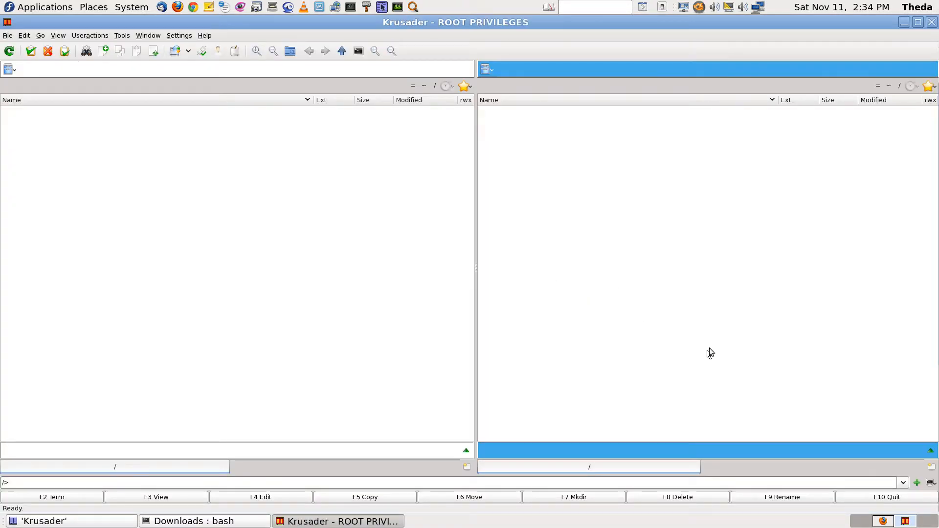
pyautogui.click(7, 22)
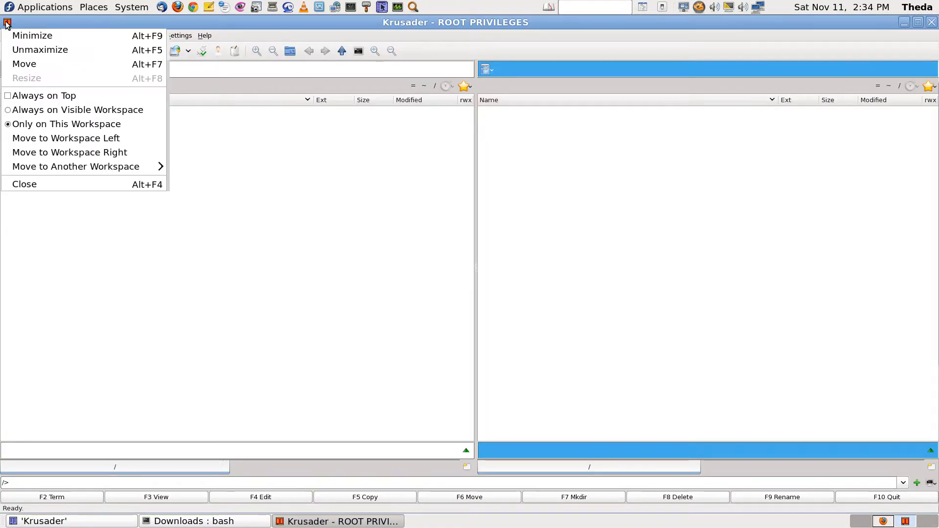
pyautogui.click(137, 156)
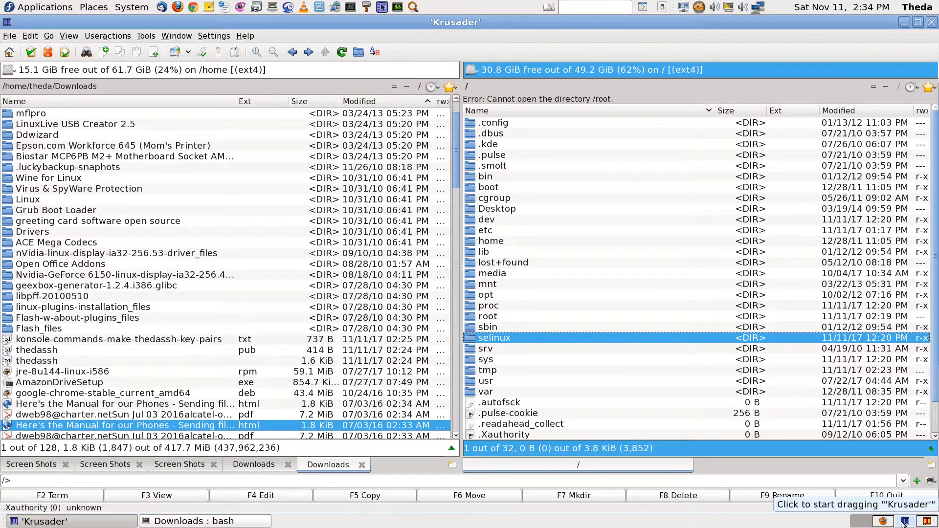
pyautogui.click(927, 521)
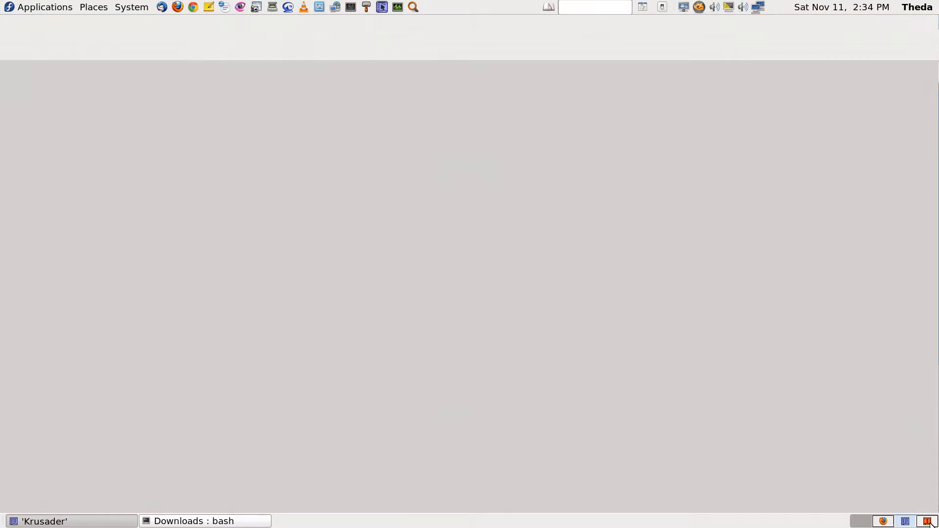
# In the root Krusader, open /root and its .ssh folder
pyautogui.click(559, 165)
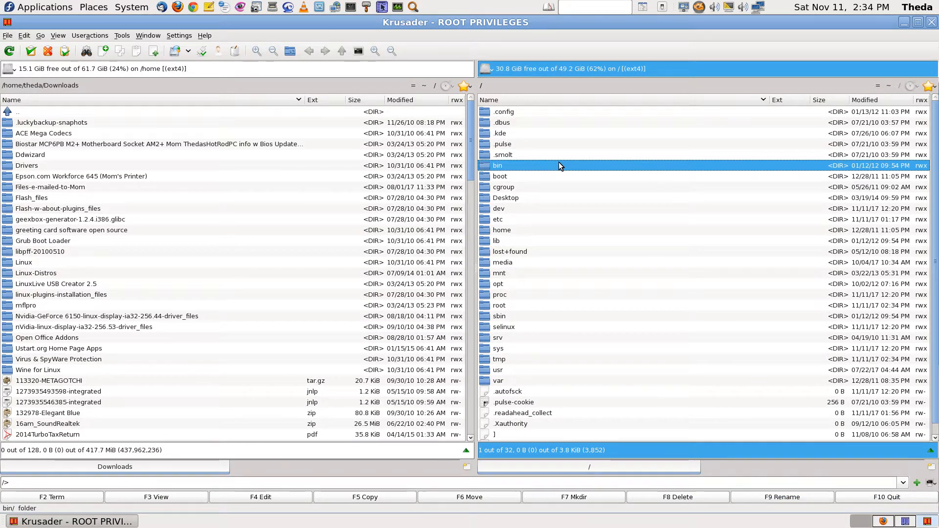
pyautogui.write('.ssh')
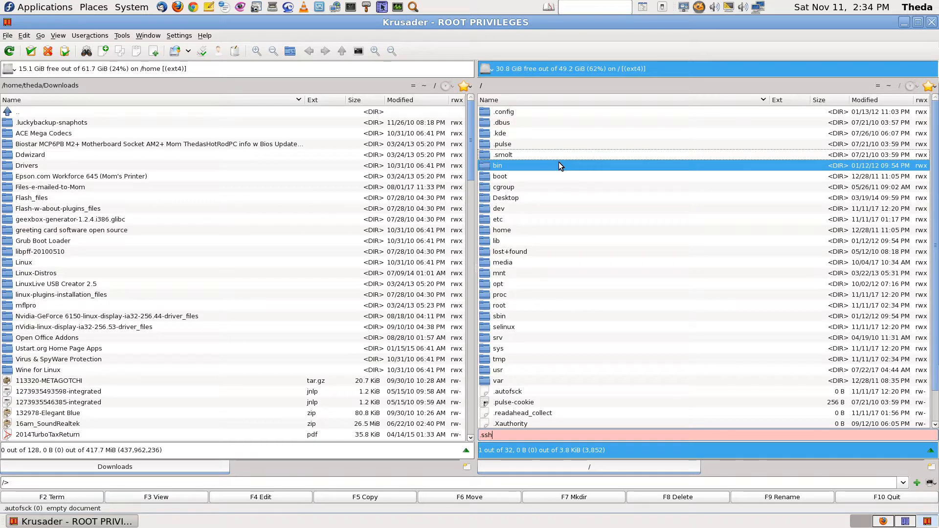
pyautogui.press('BackSpace')
pyautogui.press('BackSpace')
pyautogui.press('BackSpace')
pyautogui.write('ssh')
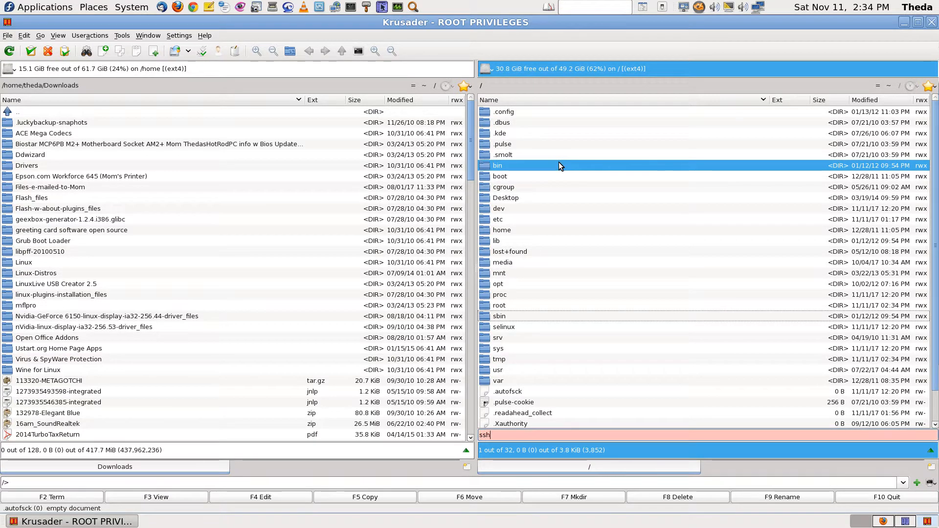
pyautogui.press('BackSpace')
pyautogui.press('BackSpace')
pyautogui.press('BackSpace')
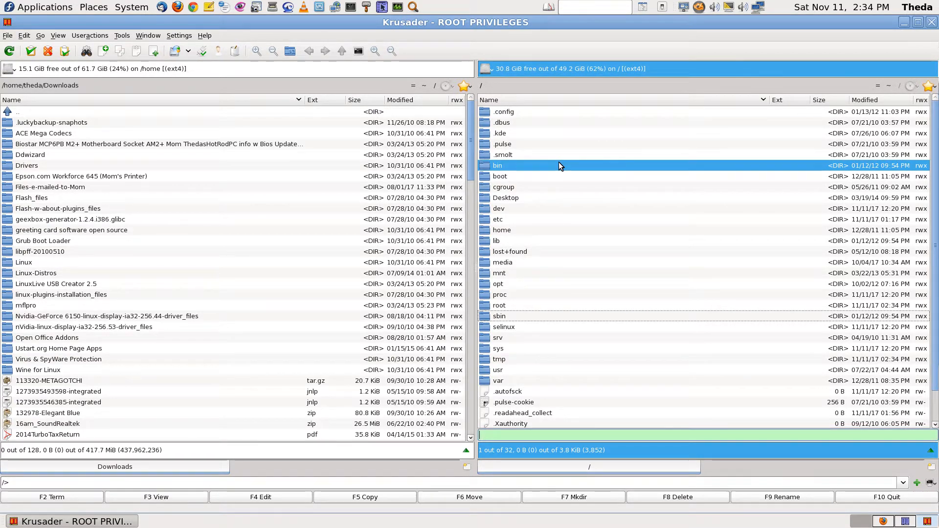
pyautogui.write('root')
pyautogui.press('Return')
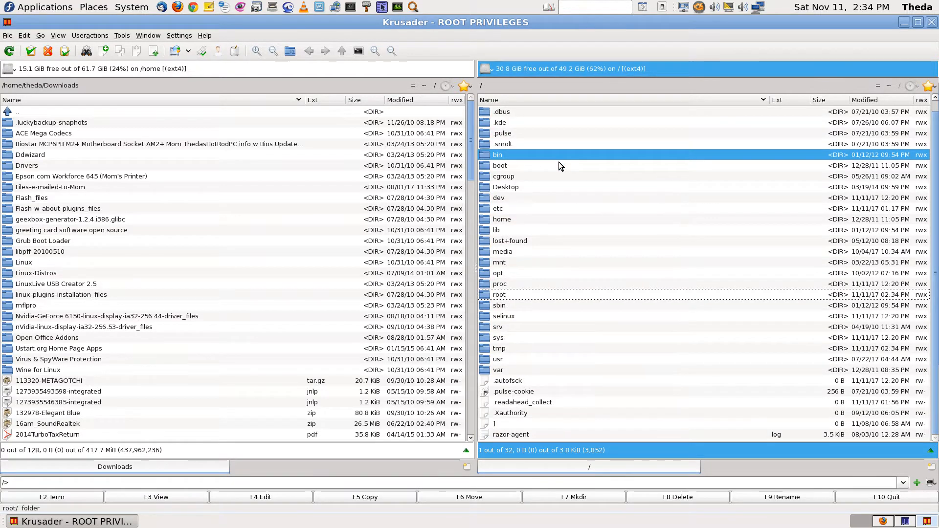
pyautogui.write('.ssh')
pyautogui.press('Return')
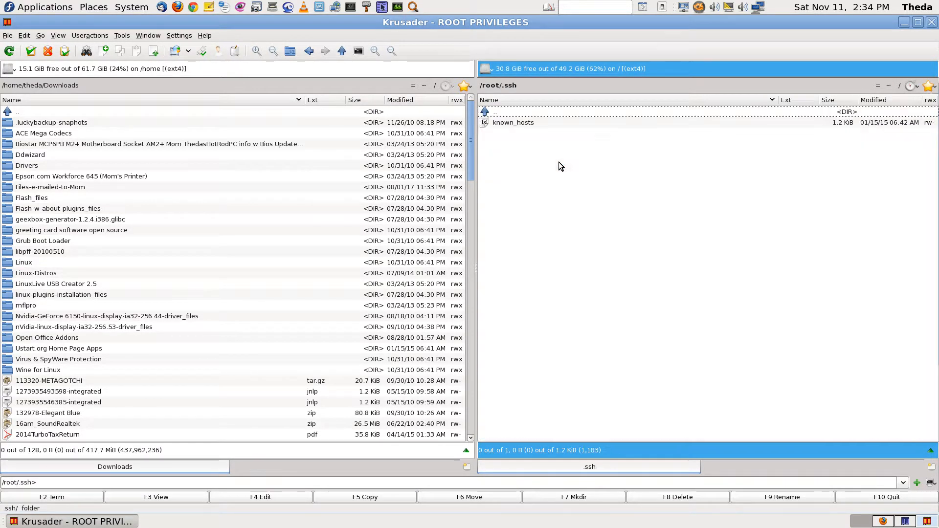
pyautogui.press('BackSpace')
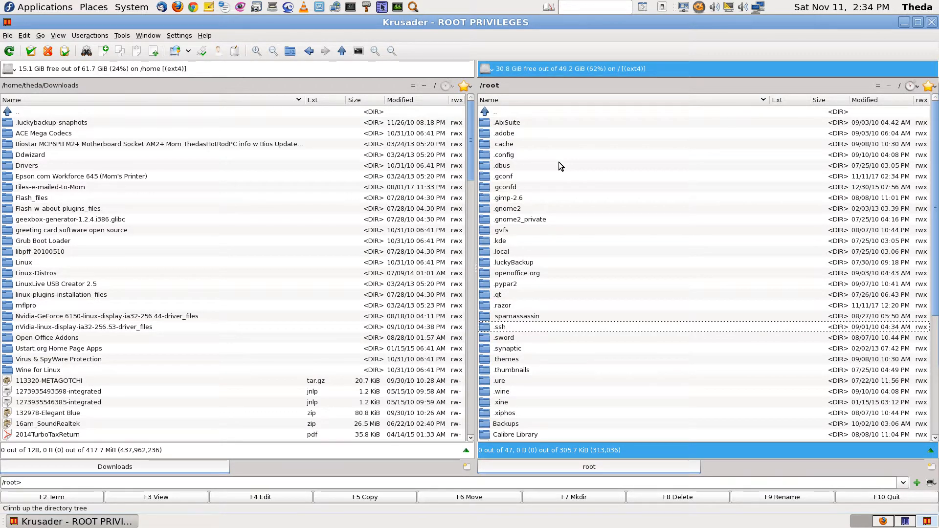
# Climb from /root back to the top-level filesystem folders
pyautogui.write('.')
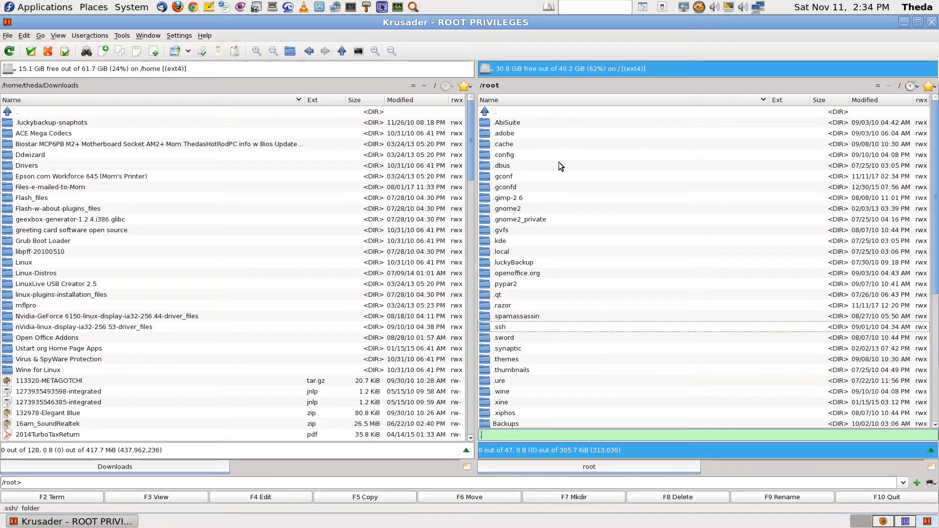
pyautogui.write('sshd')
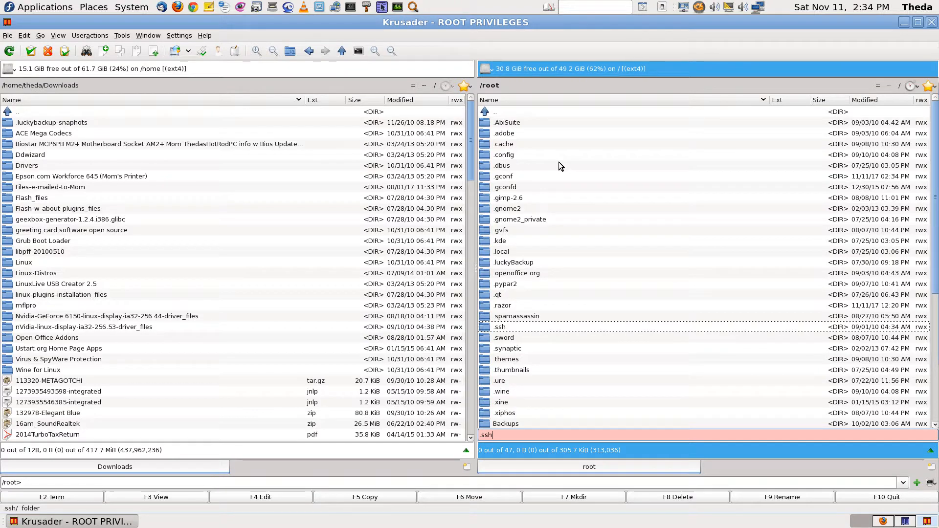
pyautogui.press('BackSpace')
pyautogui.press('BackSpace')
pyautogui.press('BackSpace')
pyautogui.press('BackSpace')
pyautogui.press('BackSpace')
pyautogui.write('ssh')
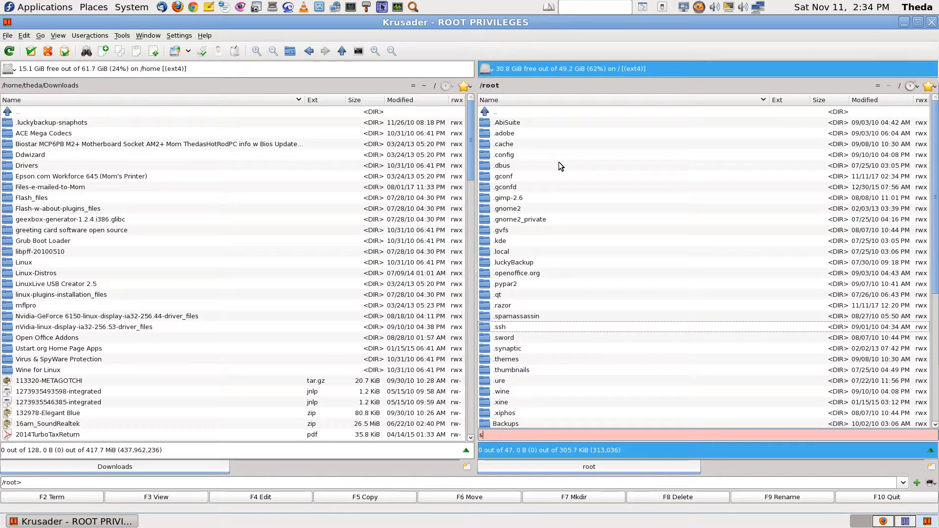
pyautogui.press('BackSpace')
pyautogui.press('BackSpace')
pyautogui.press('BackSpace')
pyautogui.click(504, 112)
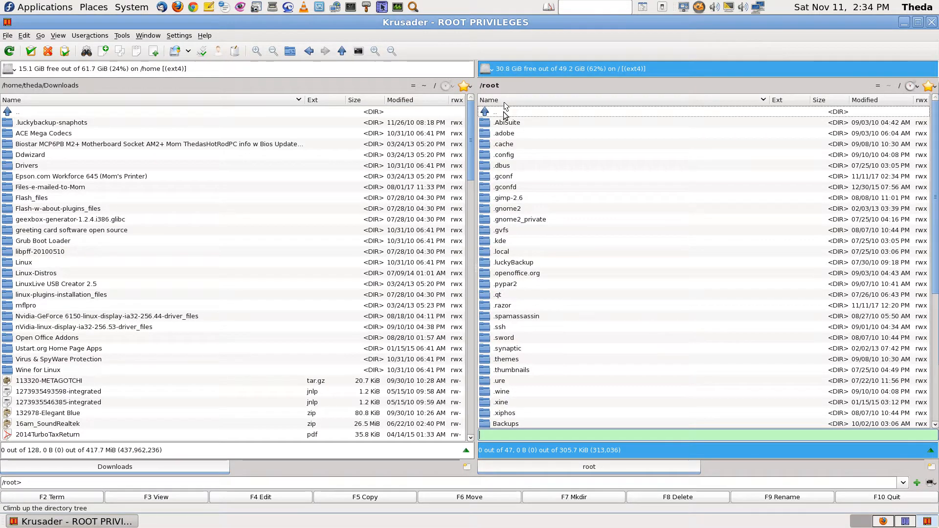
pyautogui.doubleClick(504, 113)
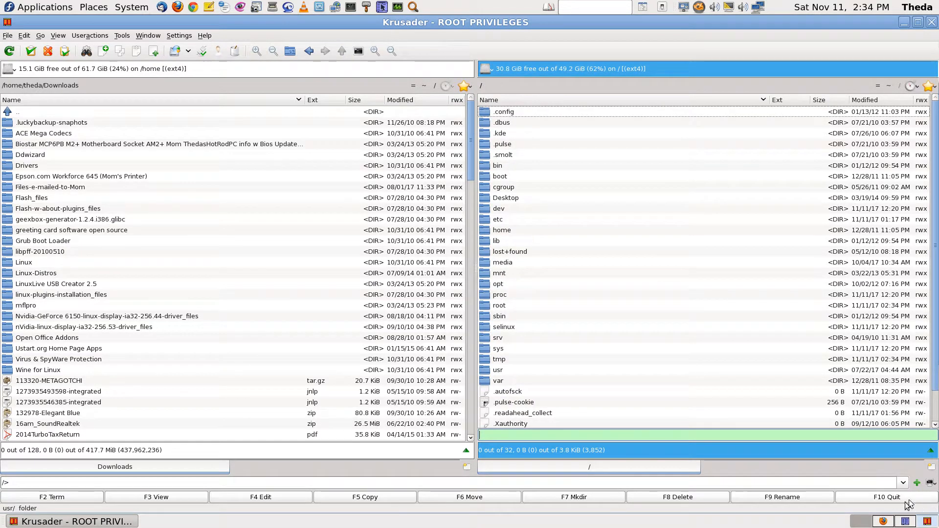
pyautogui.click(884, 521)
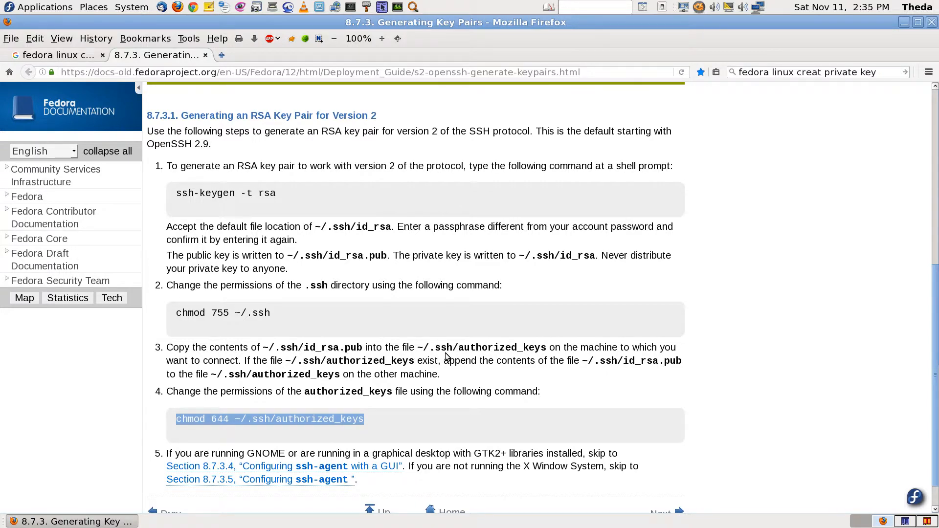
# Compare the Fedora RSA key-pair docs with the Downloads bash terminal output, ending on the terminal workspace
pyautogui.click(908, 522)
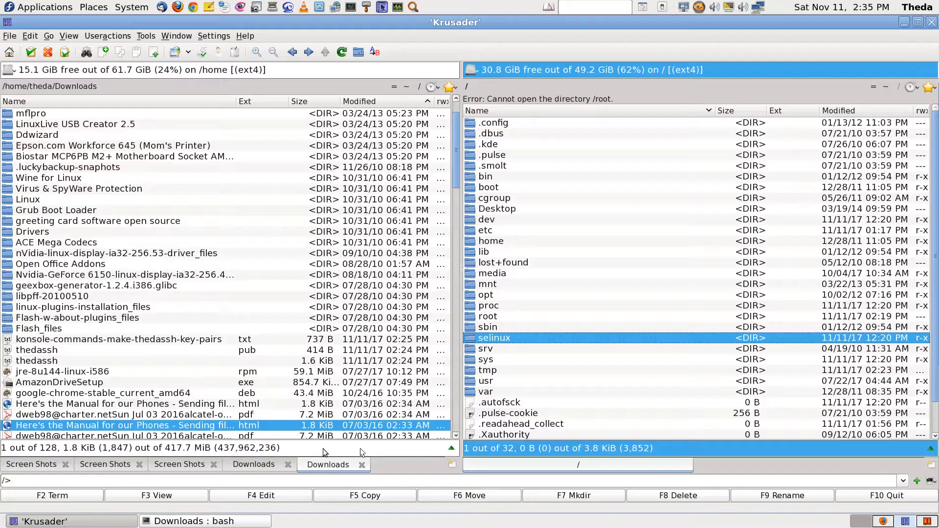
pyautogui.click(192, 522)
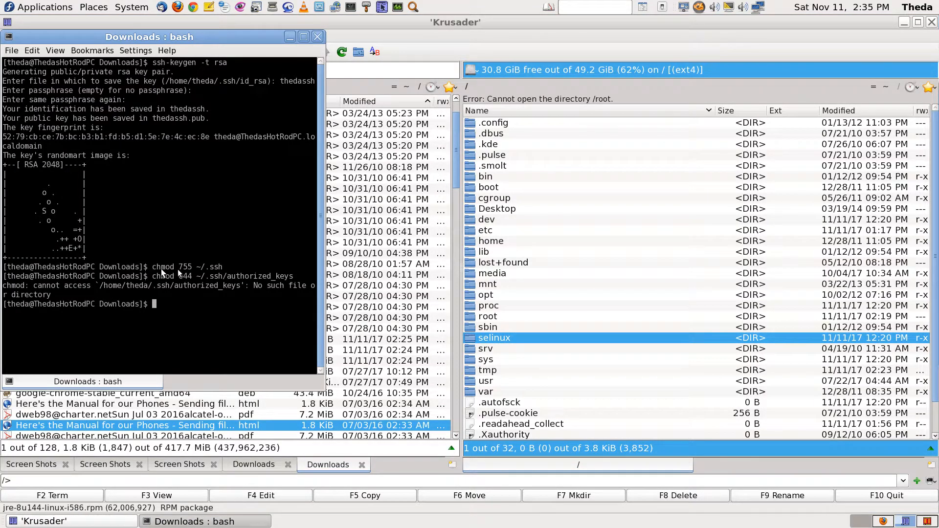
pyautogui.click(889, 522)
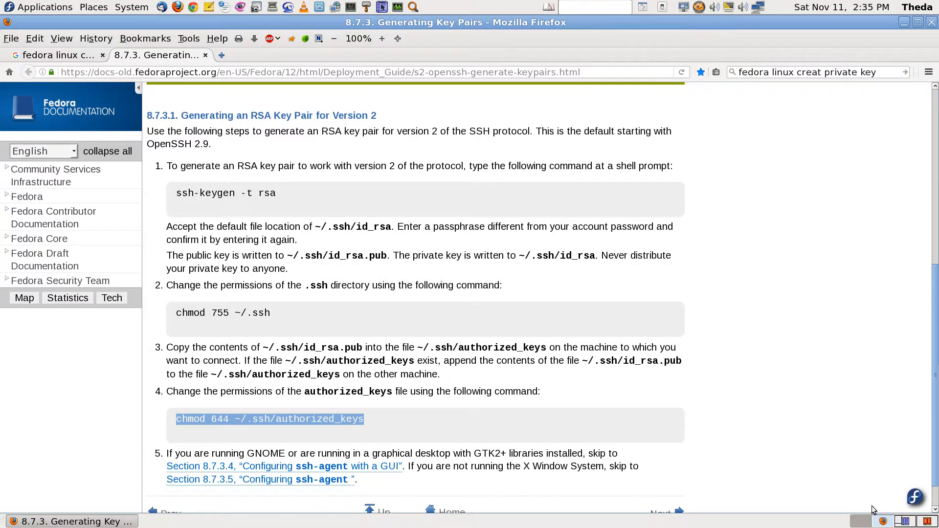
pyautogui.click(905, 521)
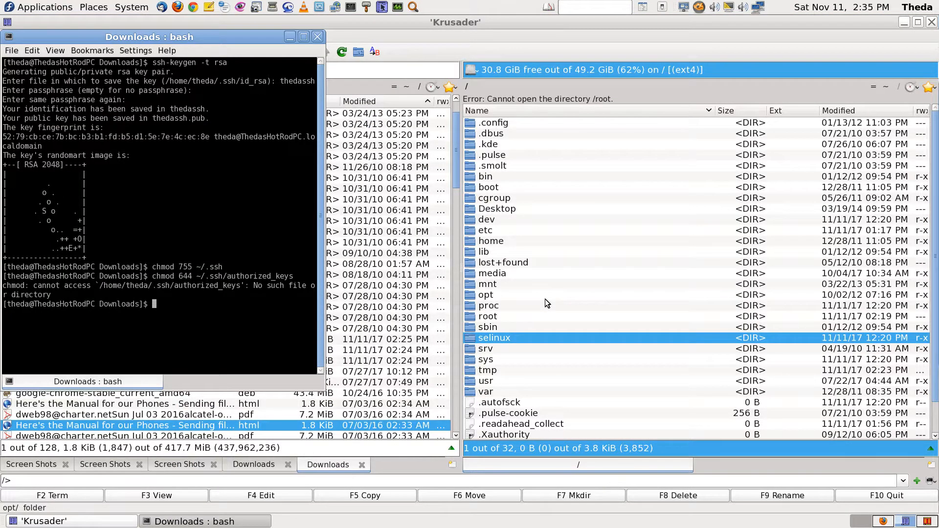
pyautogui.write('ho')
pyautogui.press('BackSpace')
pyautogui.press('BackSpace')
# In Krusader's right panel, go from /home into the user's home folder and open .ssh
pyautogui.click(545, 299)
pyautogui.click(545, 298)
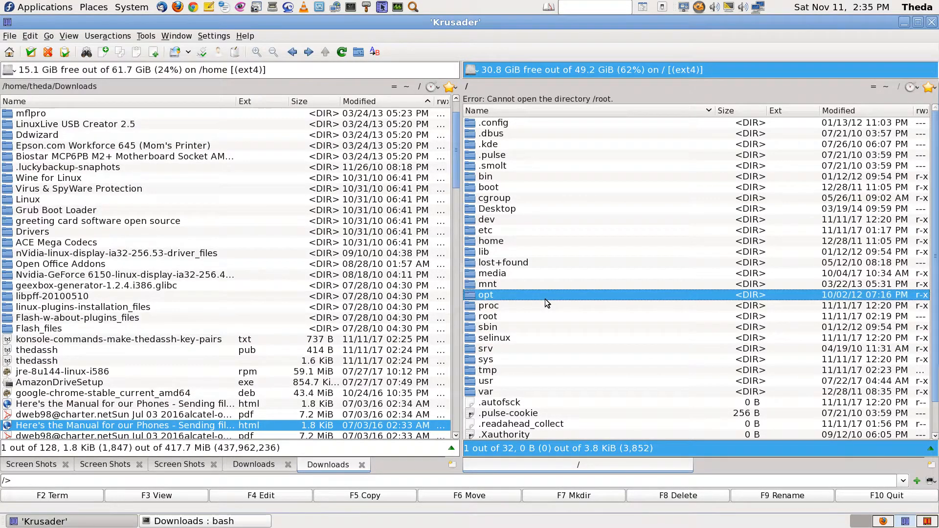
pyautogui.press('Return')
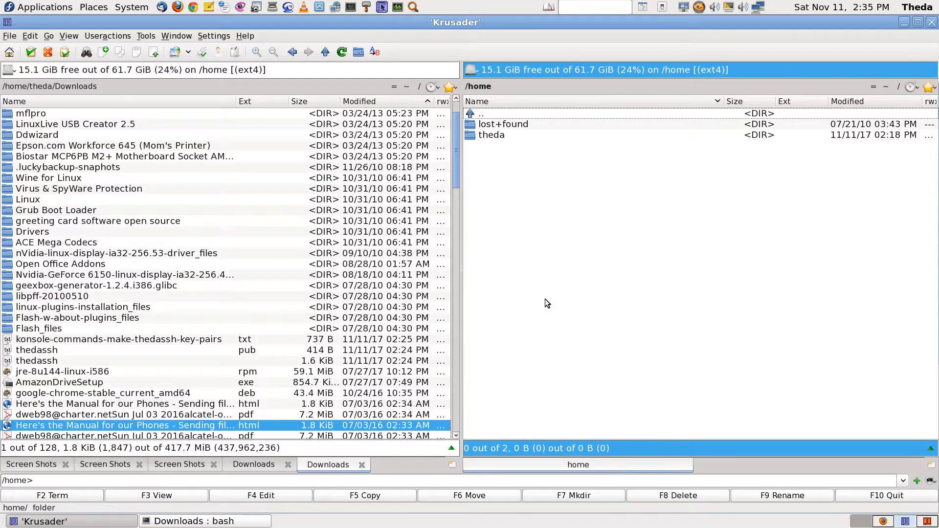
pyautogui.press('Down')
pyautogui.press('Down')
pyautogui.press('Return')
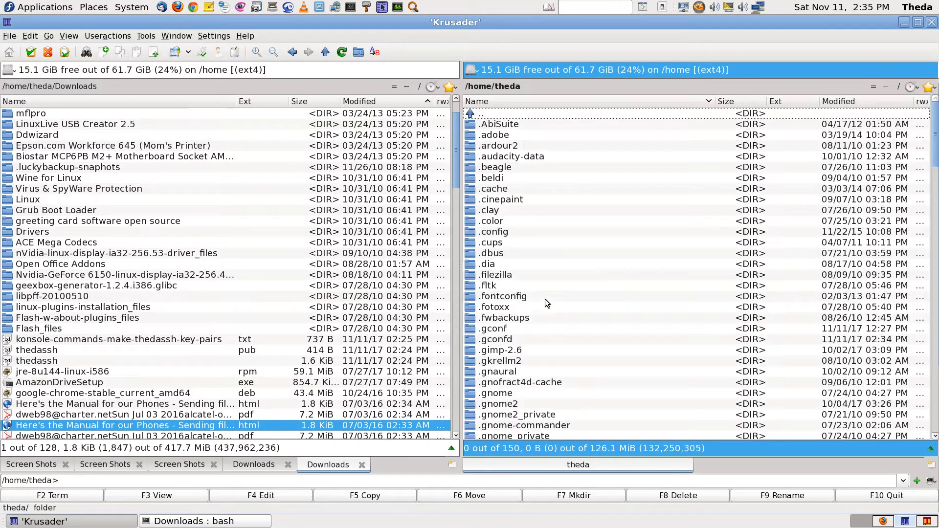
pyautogui.write('.ssh')
pyautogui.press('Return')
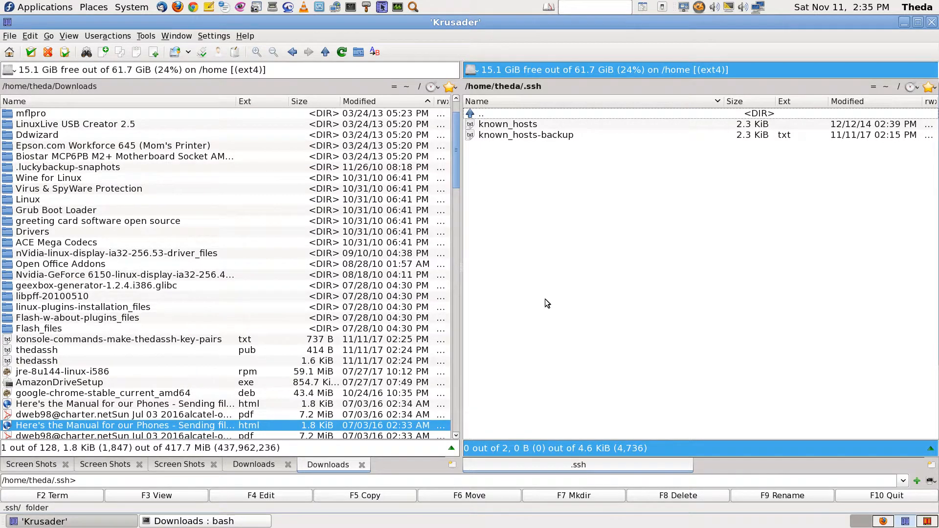
# Step in and out of ~/.ssh to confirm it holds only known_hosts and known_hosts-backup
pyautogui.press('BackSpace')
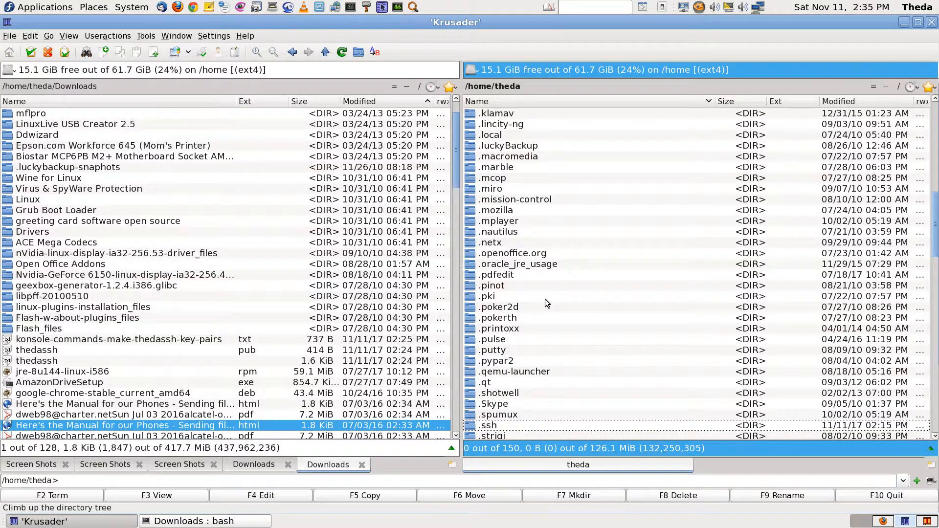
pyautogui.press('Return')
pyautogui.press('BackSpace')
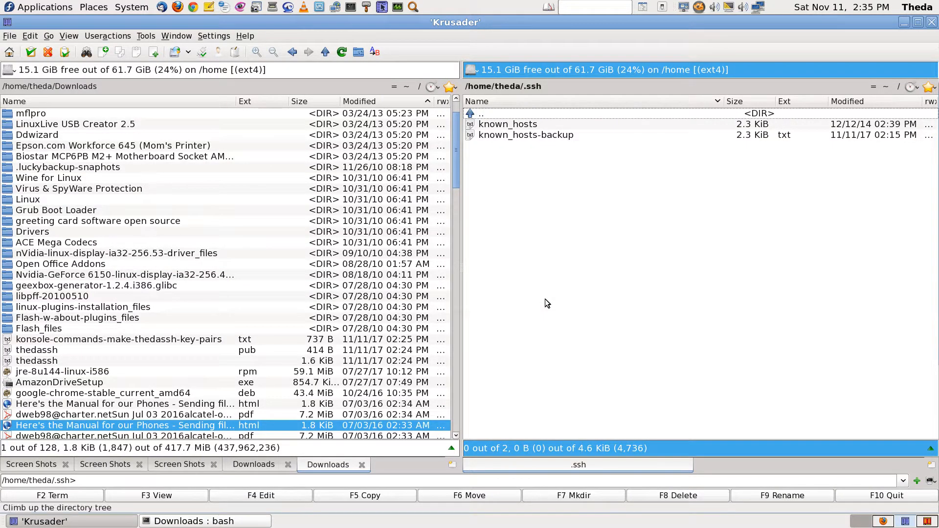
pyautogui.press('Return')
pyautogui.press('BackSpace')
pyautogui.press('Return')
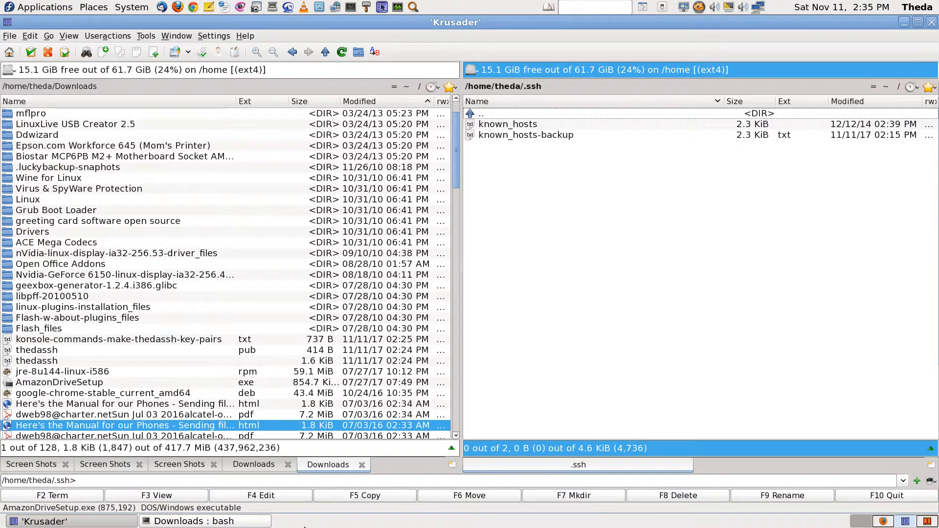
# Check the bash terminal, then reopen .ssh via quick search and return to the home folder
pyautogui.click(267, 522)
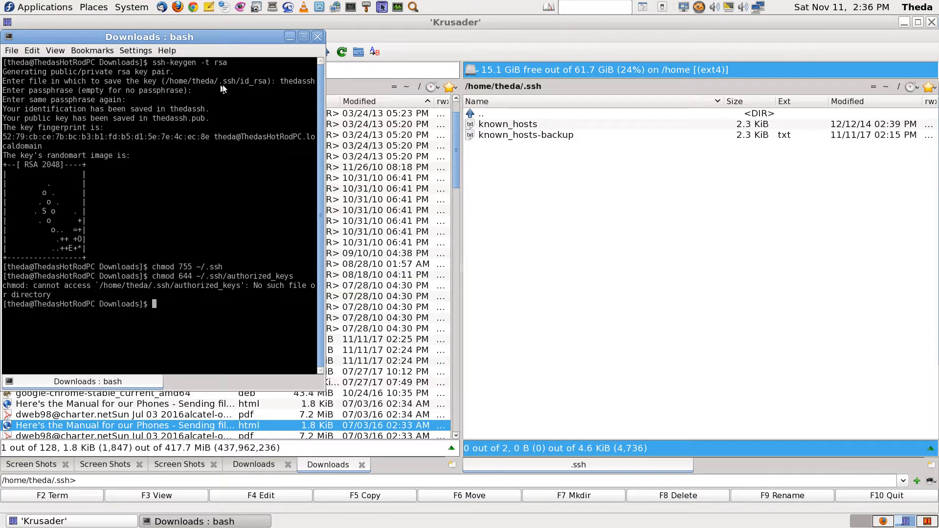
pyautogui.click(588, 177)
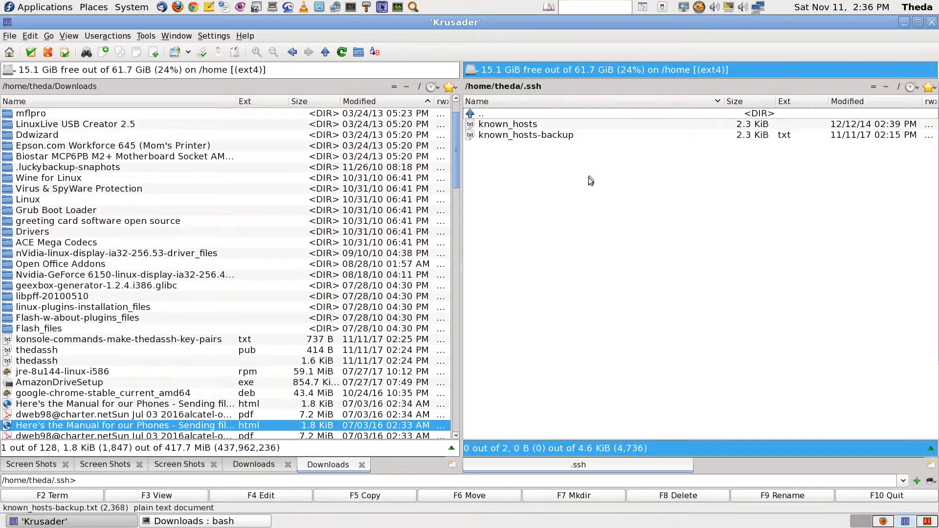
pyautogui.press('BackSpace')
pyautogui.write('.ss')
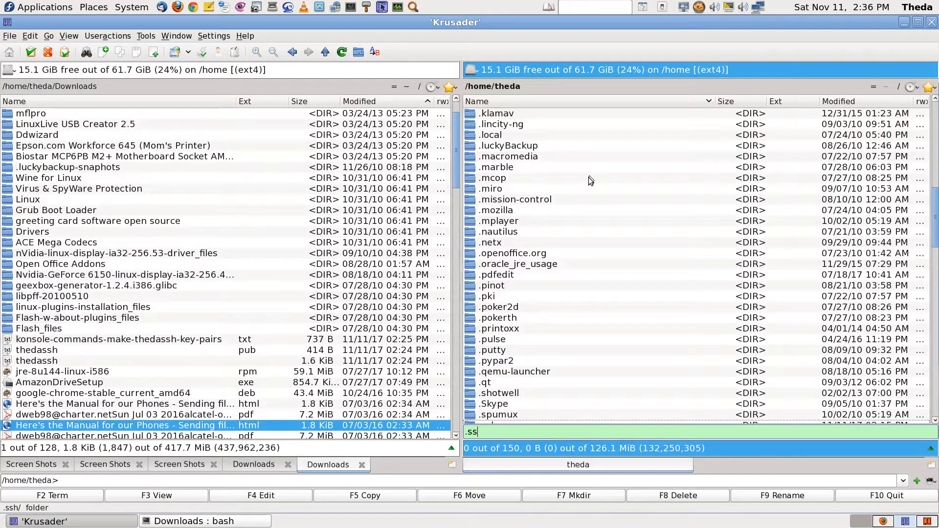
pyautogui.write('h')
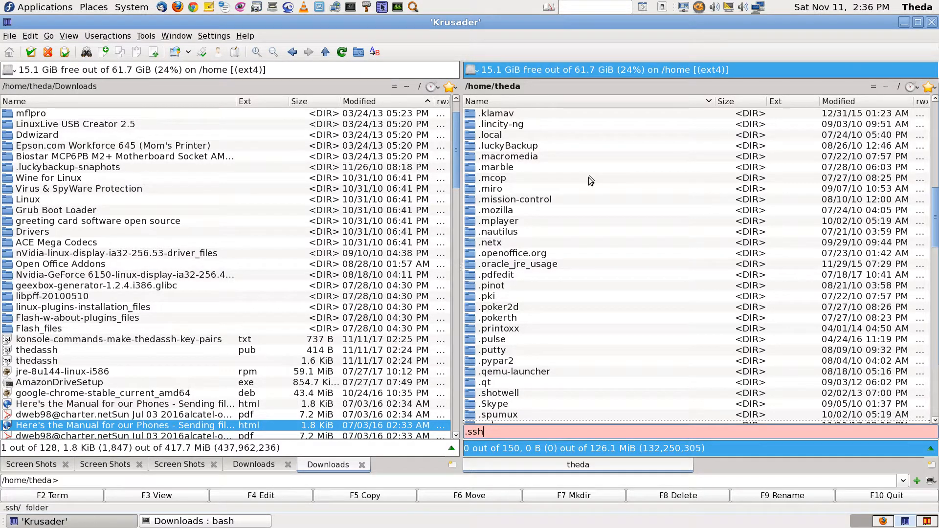
pyautogui.press('BackSpace')
pyautogui.press('BackSpace')
pyautogui.press('BackSpace')
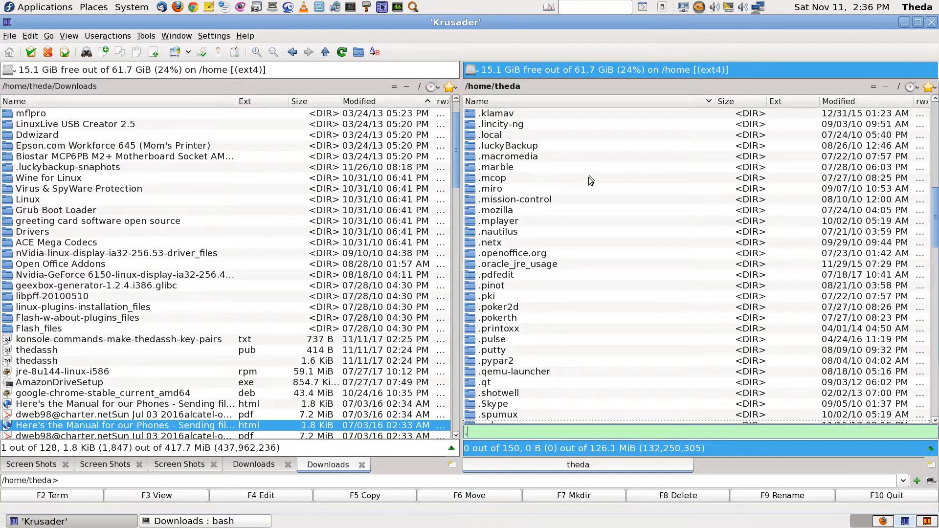
pyautogui.write('ssh')
pyautogui.press('Return')
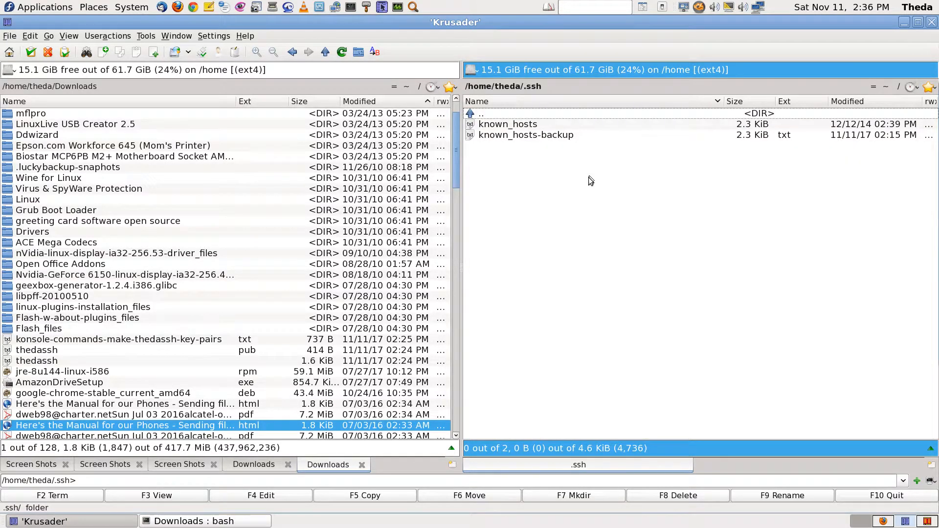
pyautogui.press('BackSpace')
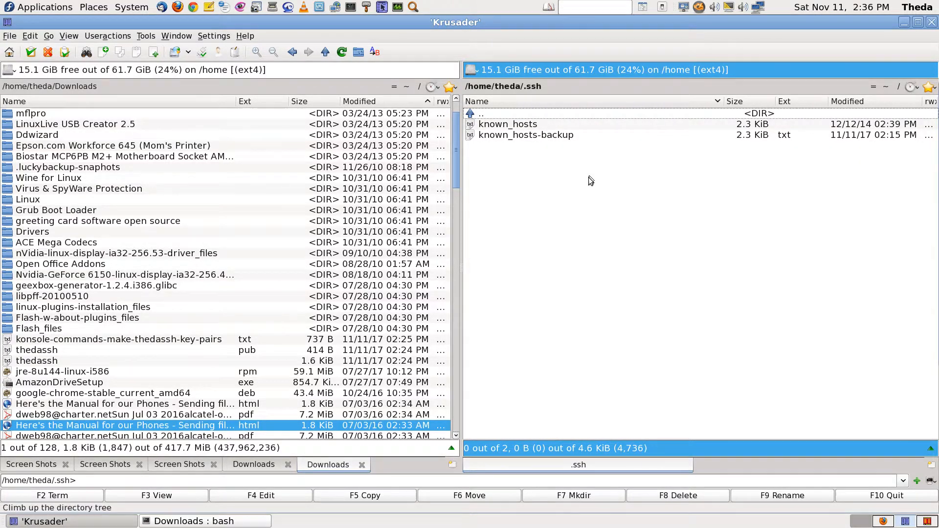
pyautogui.scroll(-1, 589, 177)
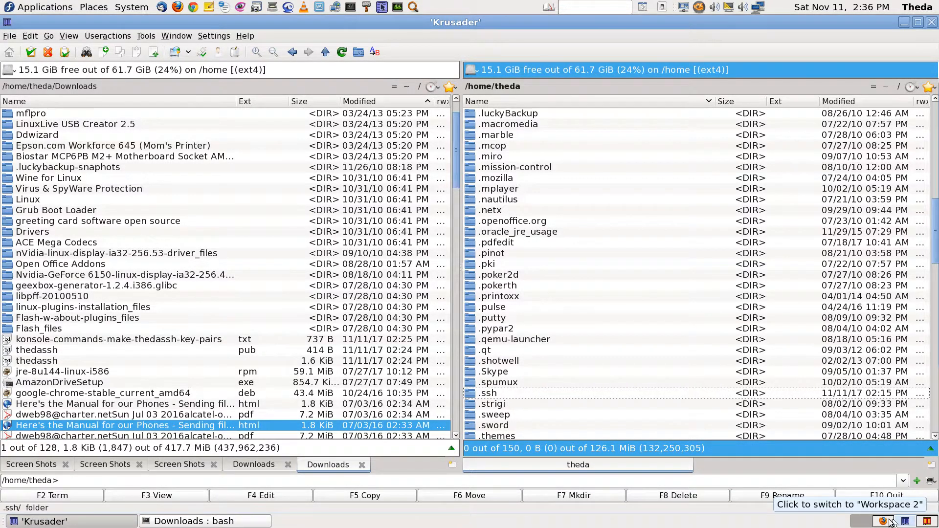
# Scroll the Fedora Generating Key Pairs guide down toward its Prev/Up/Home/Next links
pyautogui.click(910, 524)
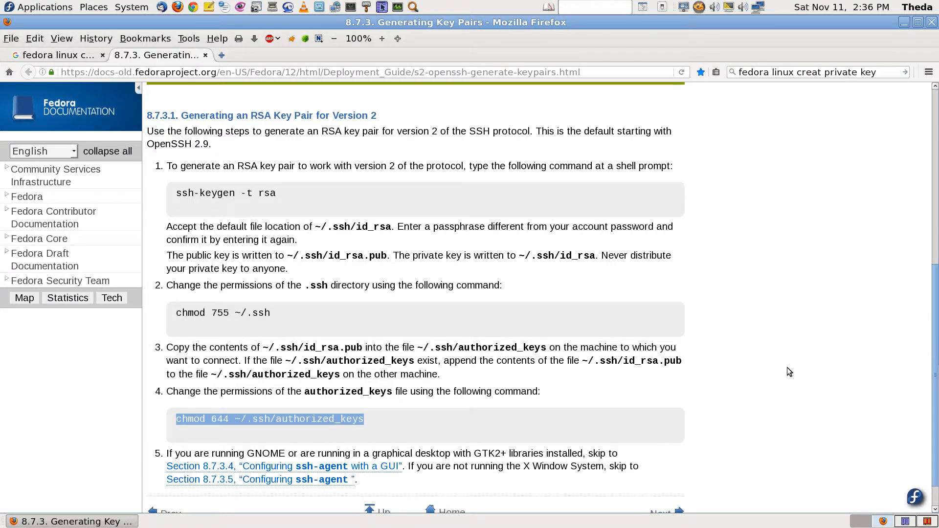
pyautogui.scroll(-1, 788, 368)
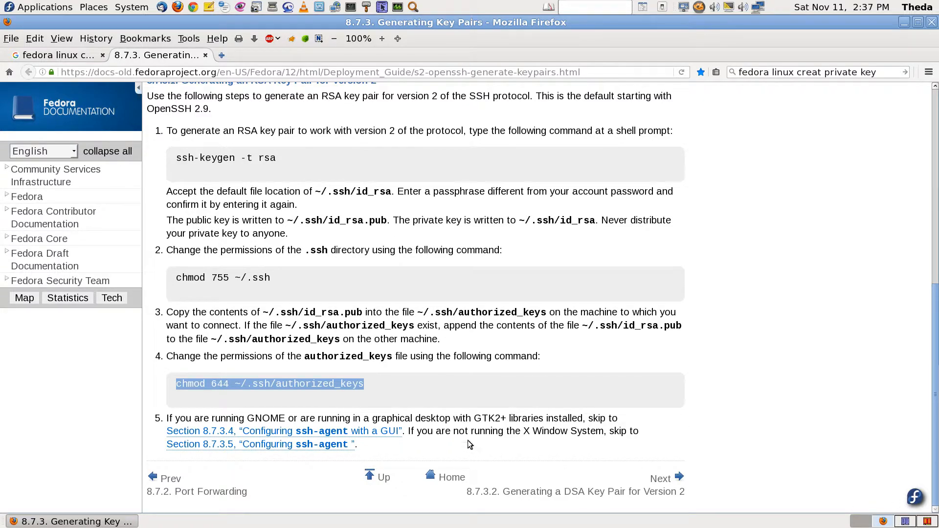
# Leave the Fedora key-pair guide and bring the Krusader file manager workspace to the front
pyautogui.click(905, 521)
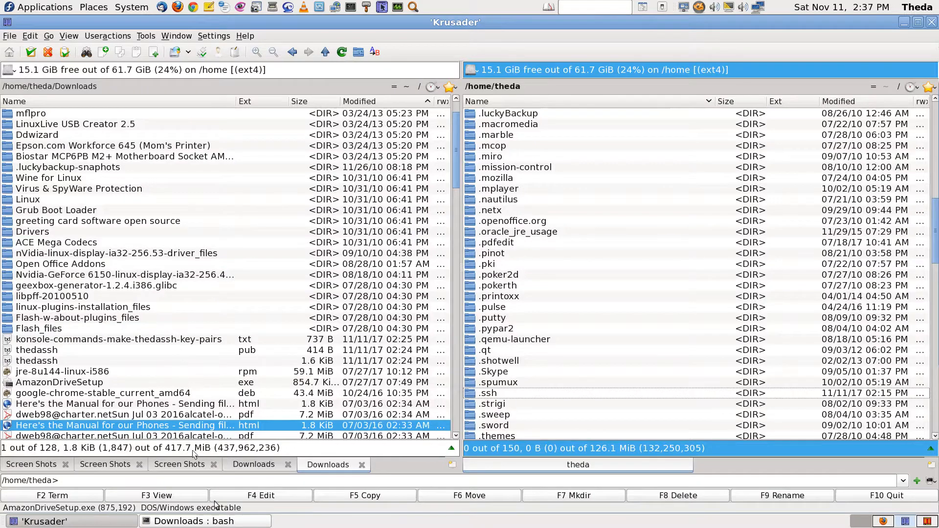
pyautogui.click(221, 521)
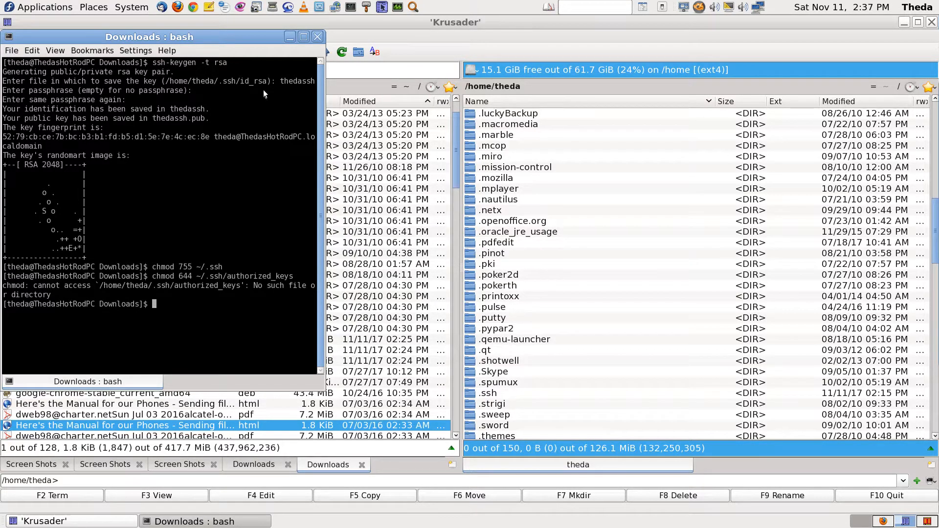
pyautogui.click(303, 37)
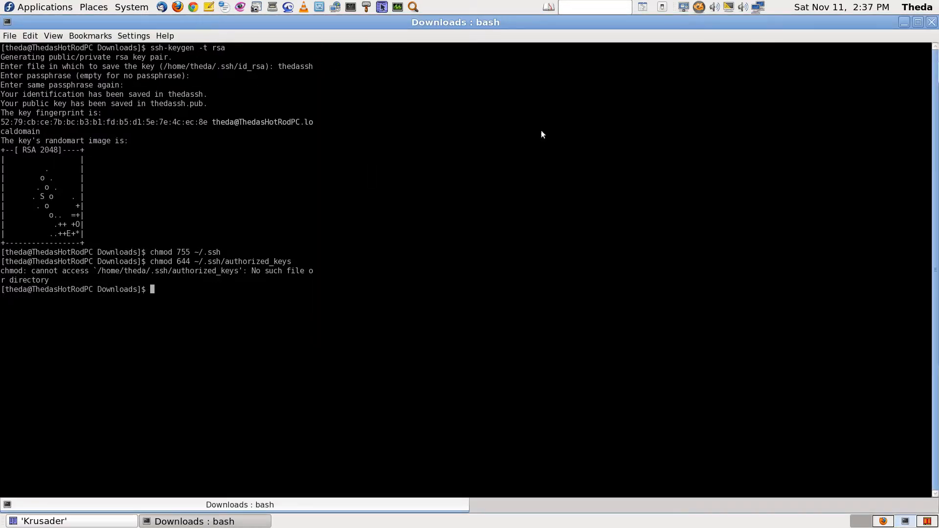
pyautogui.click(918, 22)
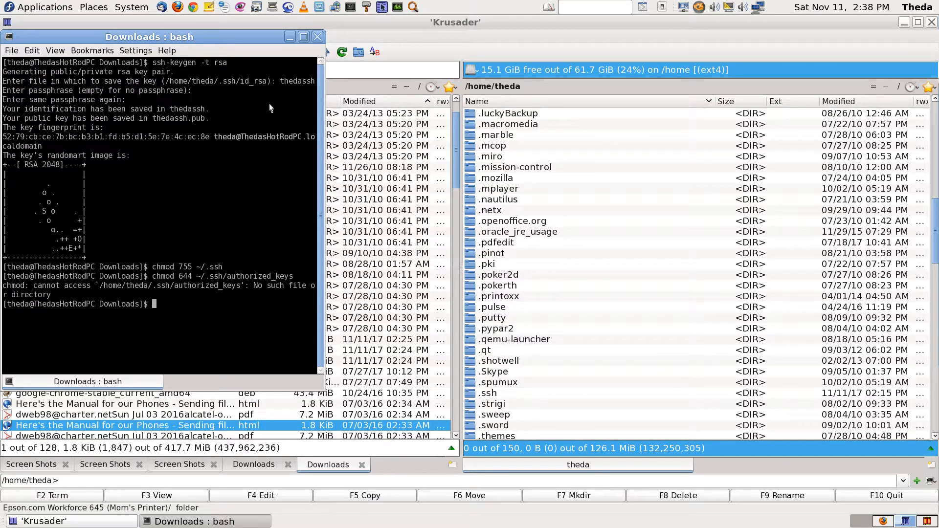
pyautogui.click(526, 186)
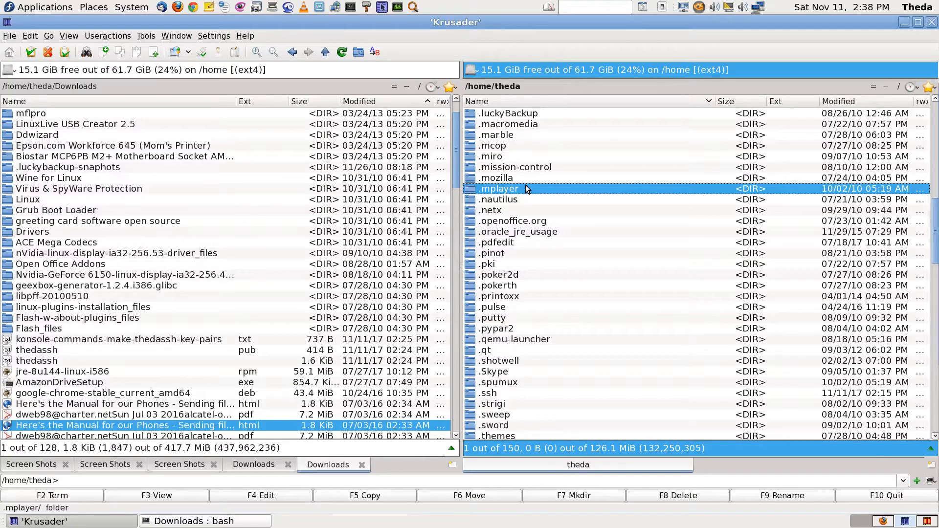
pyautogui.write('thed')
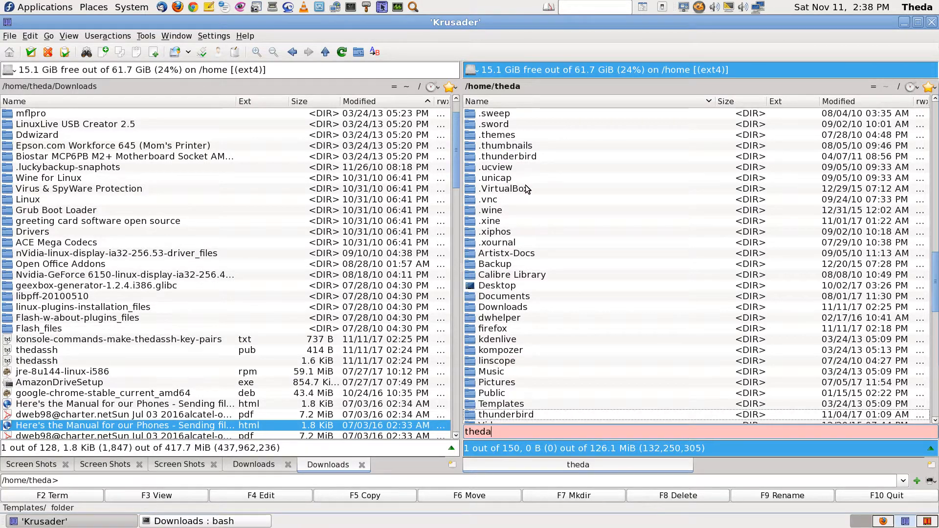
pyautogui.write('a')
pyautogui.press('BackSpace')
pyautogui.press('BackSpace')
pyautogui.press('BackSpace')
pyautogui.press('BackSpace')
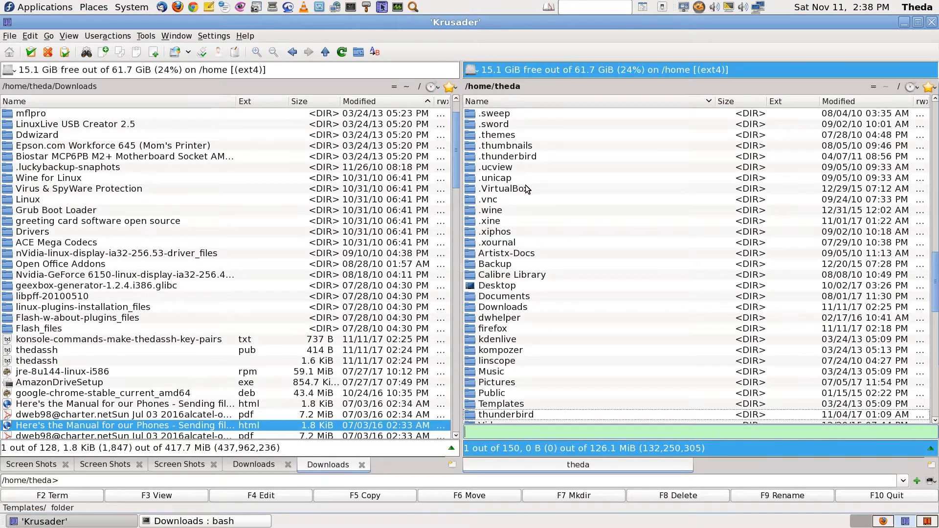
pyautogui.write('theda')
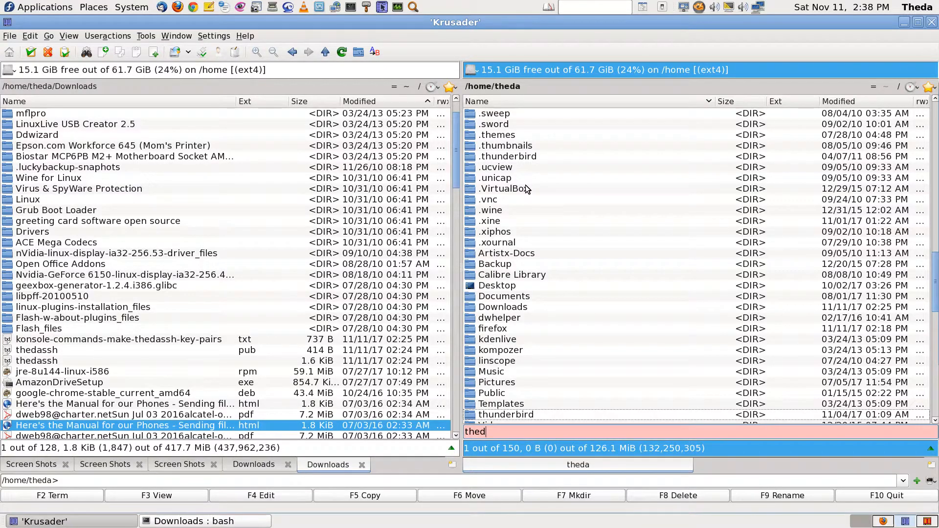
pyautogui.press('BackSpace')
pyautogui.press('BackSpace')
pyautogui.press('BackSpace')
pyautogui.press('BackSpace')
pyautogui.press('Down')
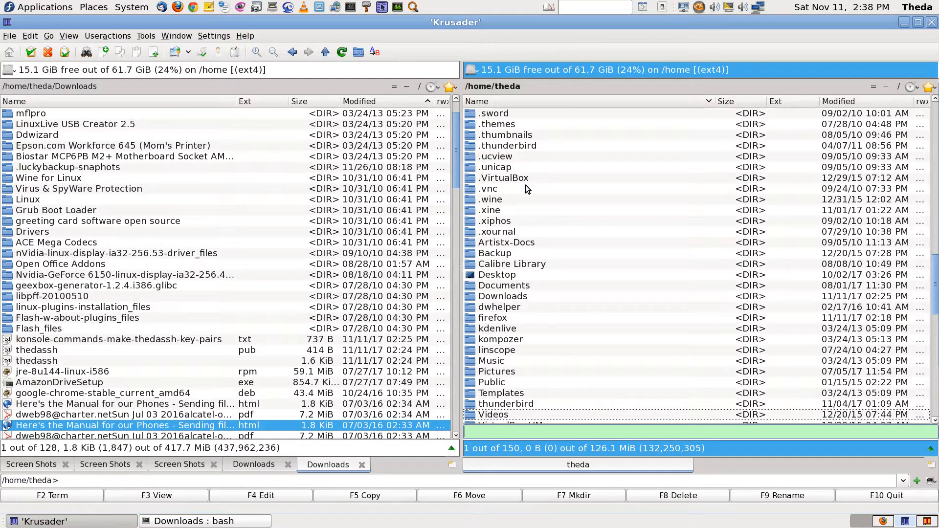
pyautogui.press('Up')
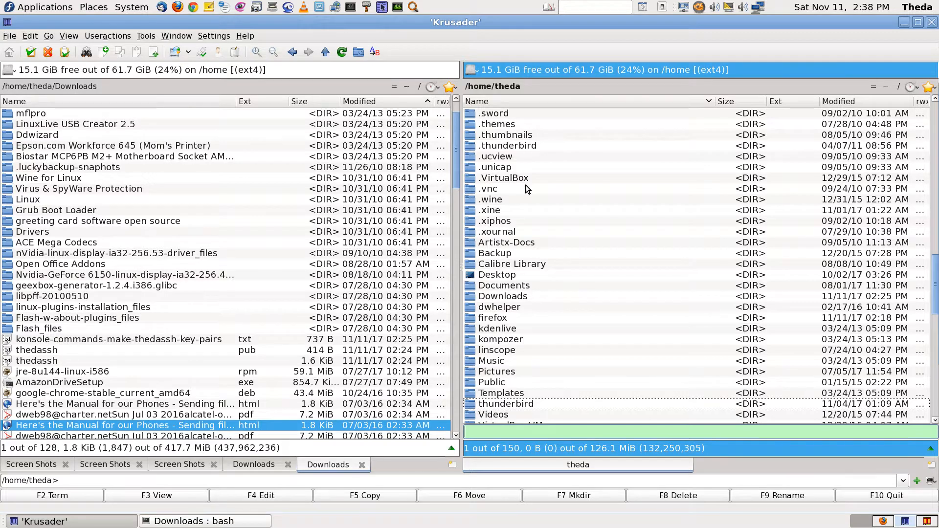
pyautogui.press('Escape')
pyautogui.press('BackSpace')
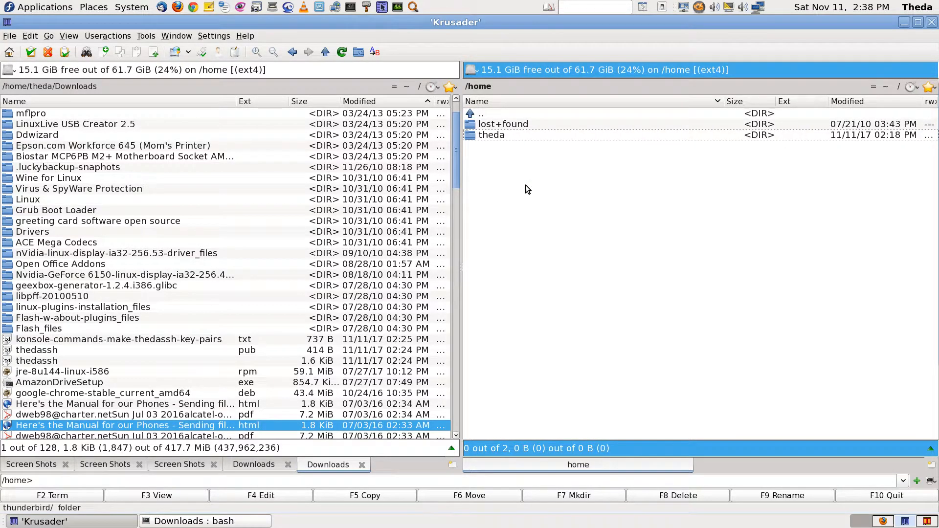
pyautogui.press('BackSpace')
pyautogui.write('theda')
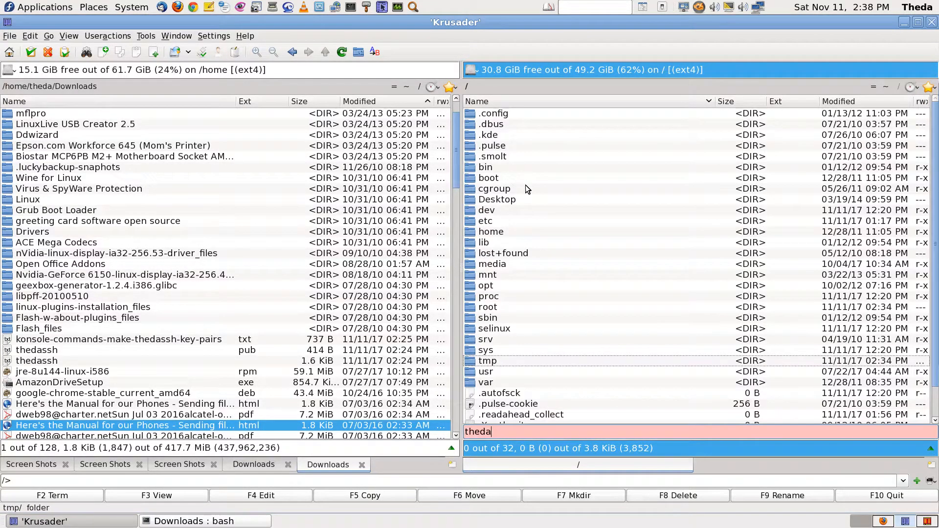
pyautogui.press('BackSpace')
pyautogui.press('BackSpace')
pyautogui.press('BackSpace')
pyautogui.press('BackSpace')
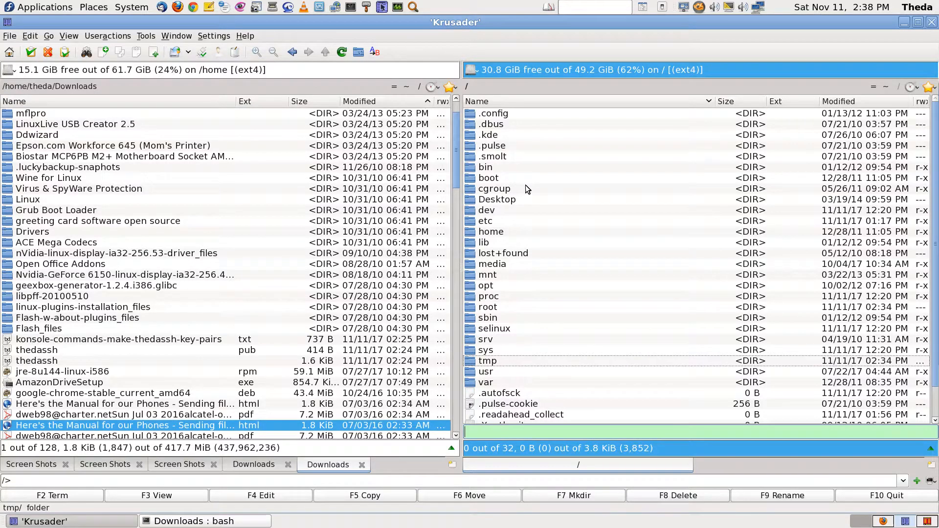
pyautogui.write('h')
pyautogui.press('Return')
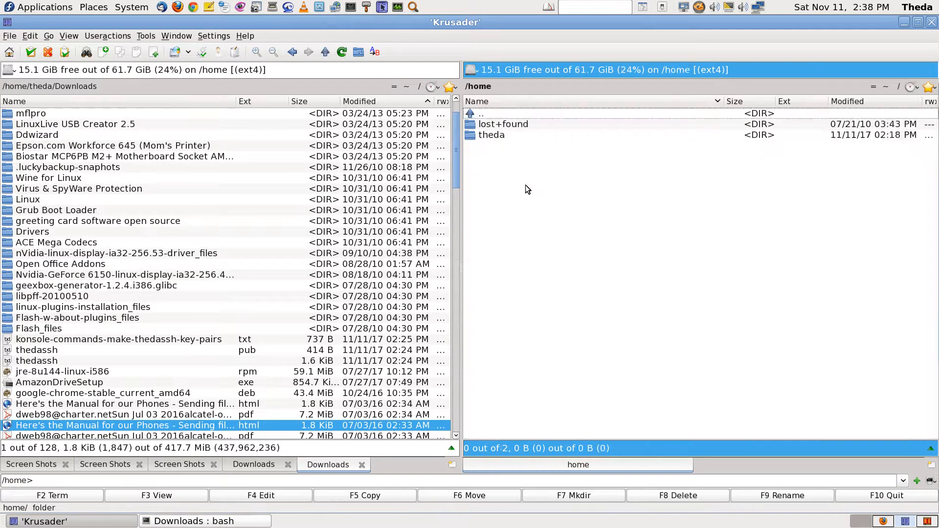
pyautogui.write('the')
pyautogui.press('Return')
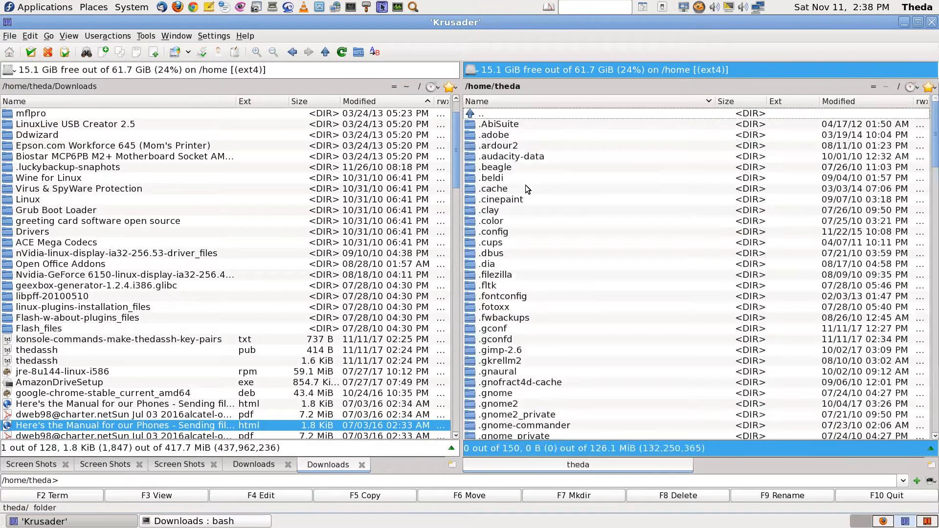
# In the root-privileged Krusader, quick-search the right panel and open the /root folder
pyautogui.click(929, 522)
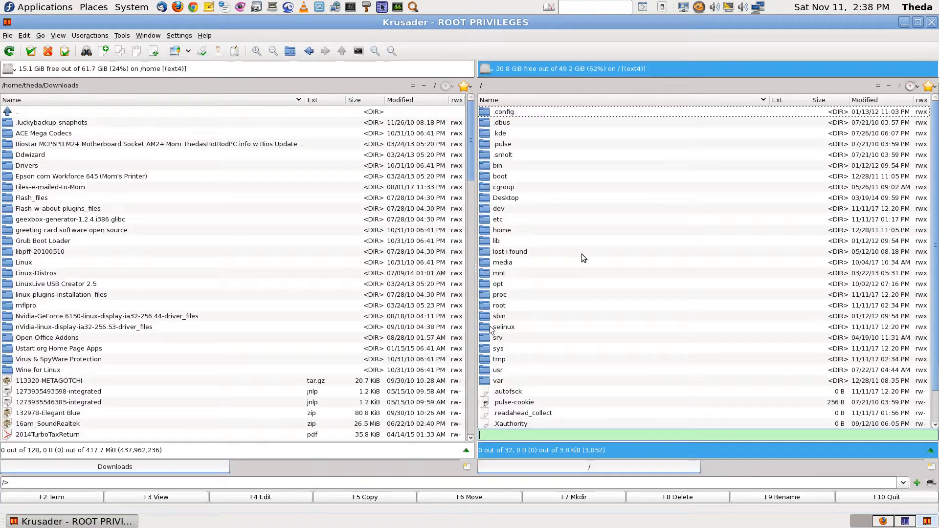
pyautogui.click(526, 126)
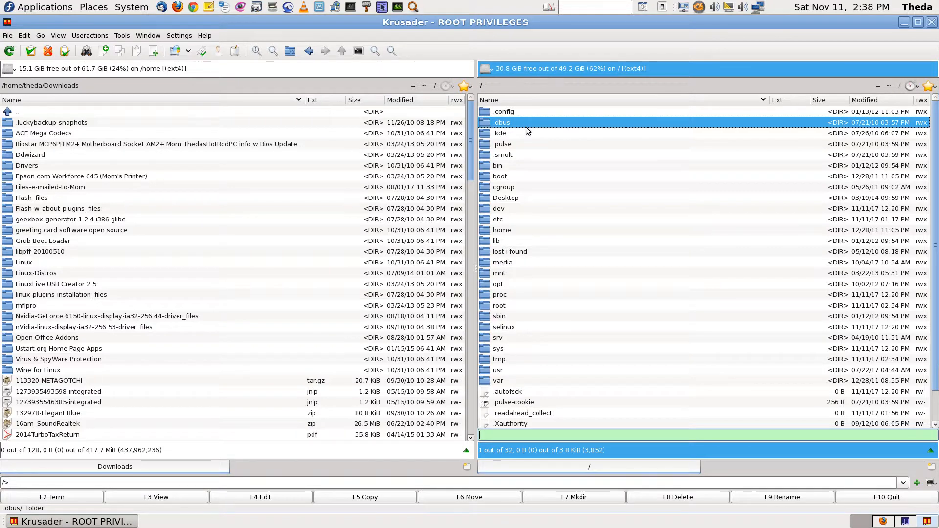
pyautogui.write('thed')
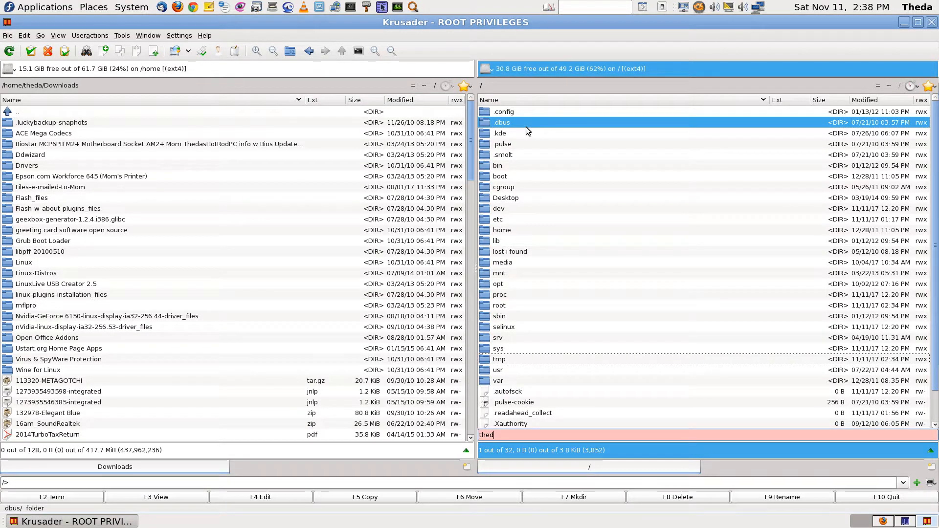
pyautogui.press('BackSpace')
pyautogui.press('BackSpace')
pyautogui.press('BackSpace')
pyautogui.press('BackSpace')
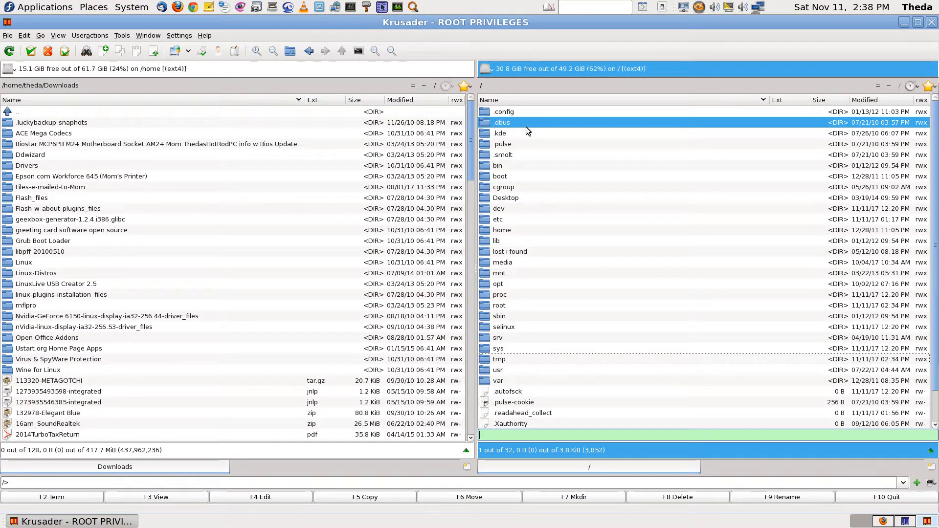
pyautogui.write('romg')
pyautogui.press('Escape')
pyautogui.press('Return')
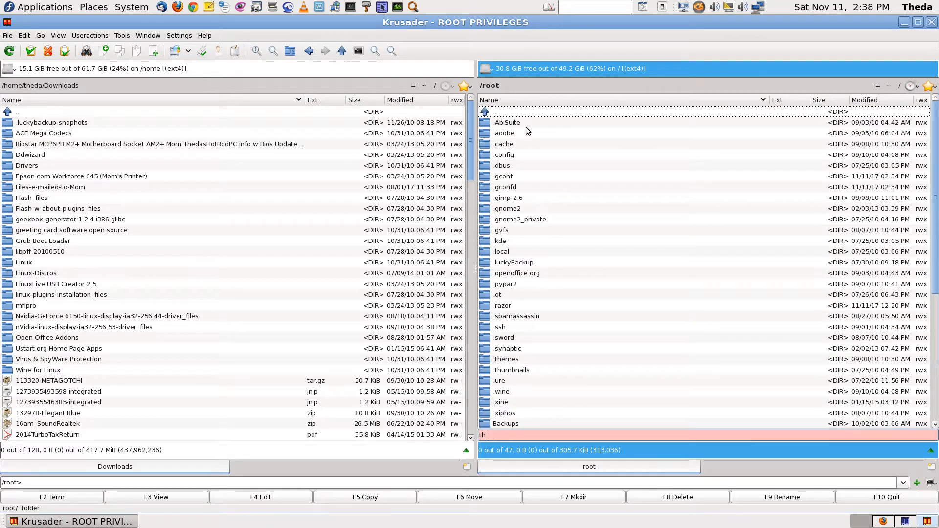
# Return to the filesystem's top folder and enter thedassh as the Search dialog's file name
pyautogui.write('theda')
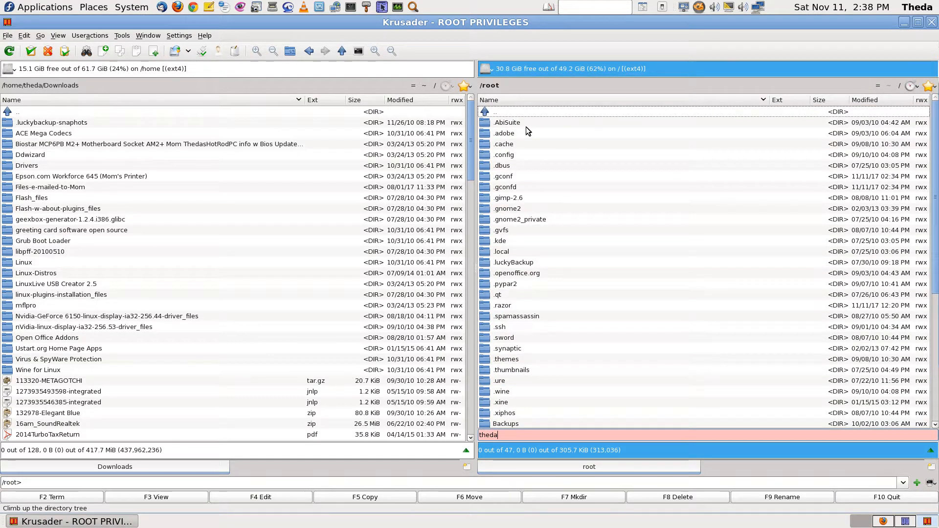
pyautogui.press('Escape')
pyautogui.press('BackSpace')
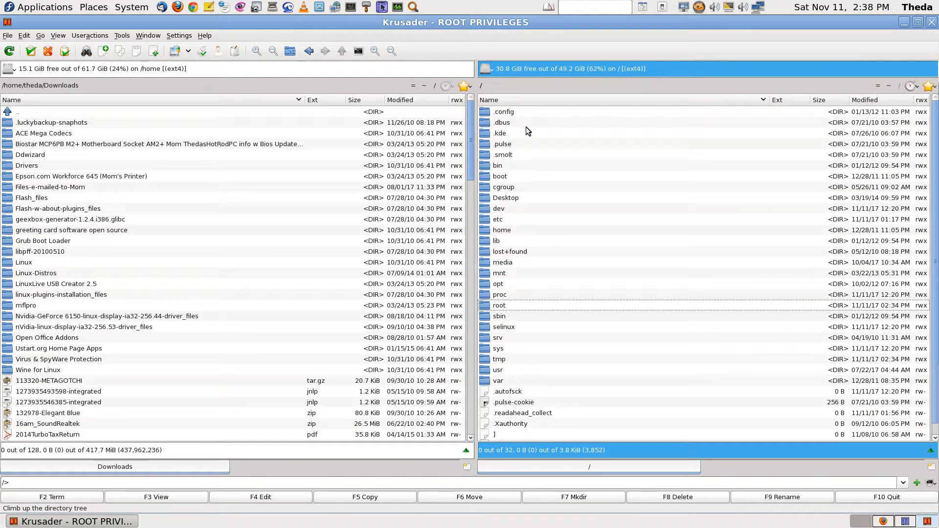
pyautogui.click(85, 52)
pyautogui.write('thedassh')
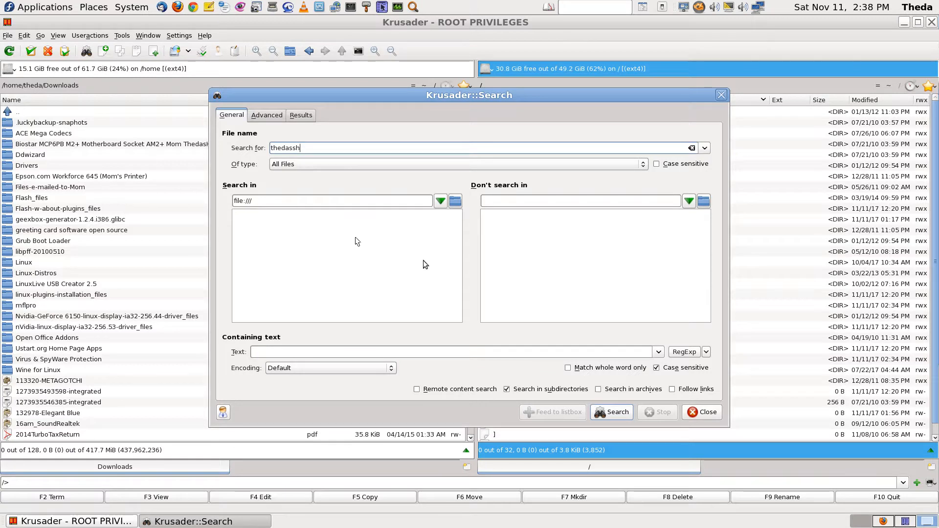
# Run a case-insensitive search for thedassh, then return to the Fedora key-pair guide
pyautogui.click(656, 368)
pyautogui.click(622, 411)
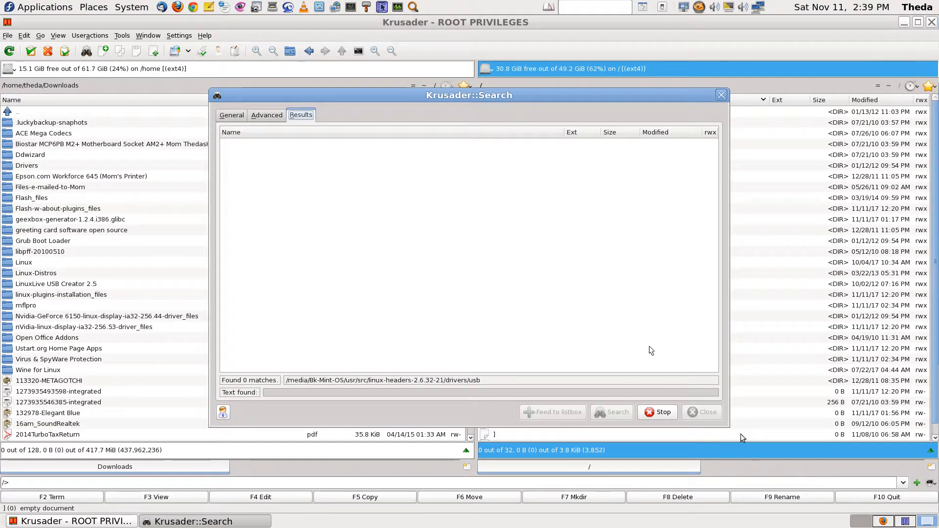
pyautogui.click(906, 522)
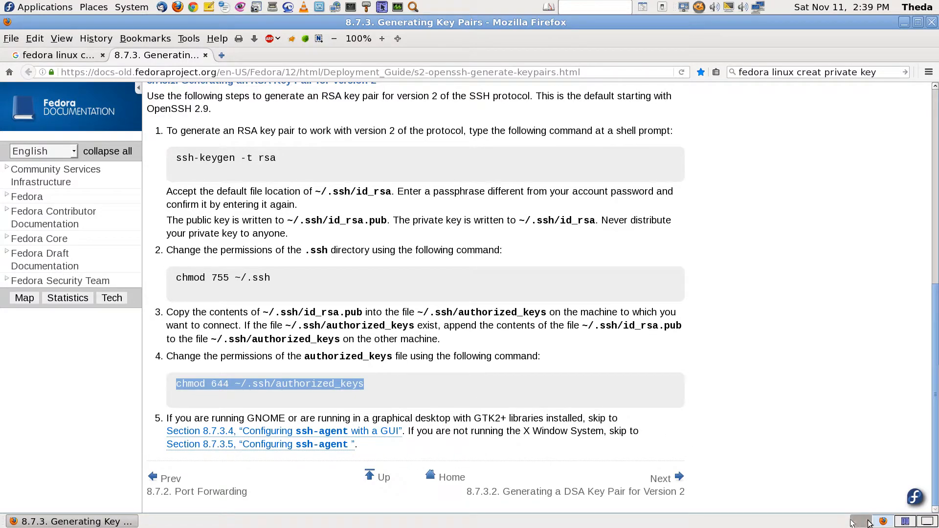
# Bring the Downloads bash terminal, with its chmod output, to the front over Krusader
pyautogui.click(906, 523)
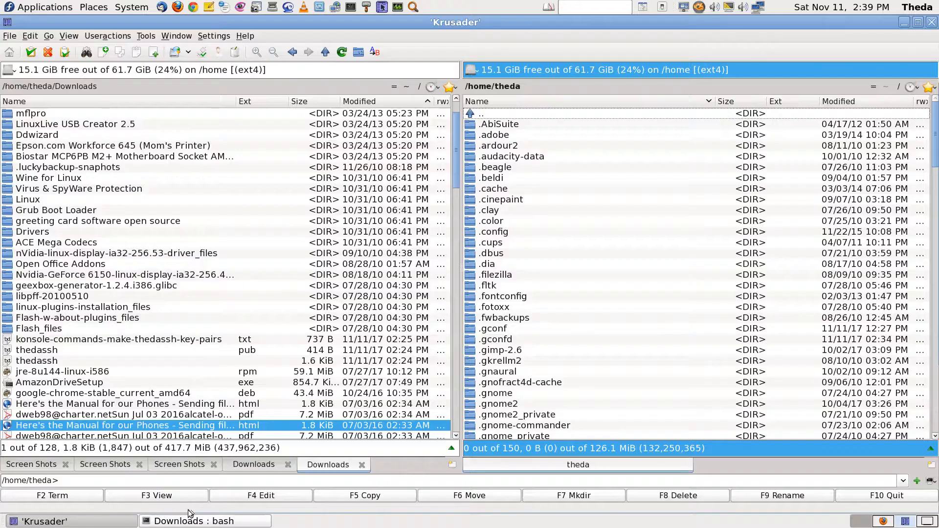
pyautogui.click(191, 521)
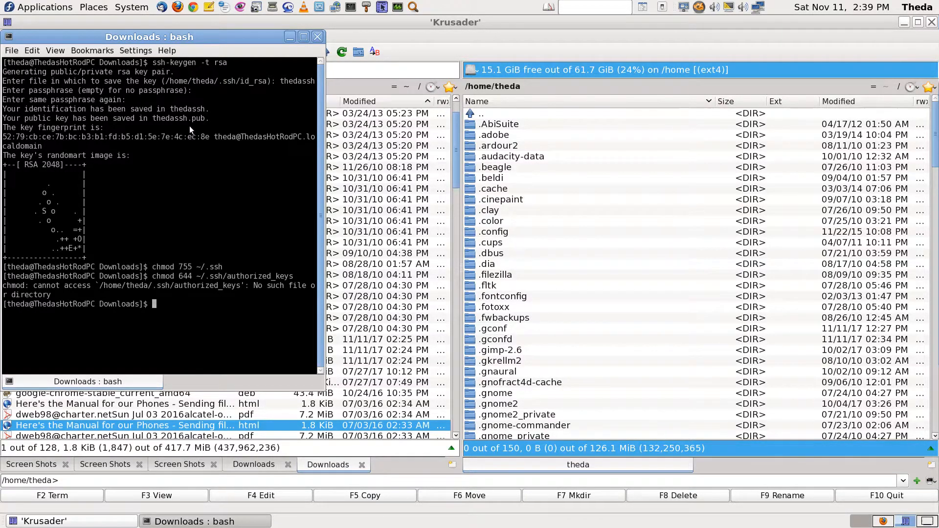
# Quick-search the home folder panel for theda, .h and .theda entries, finding no match
pyautogui.click(535, 184)
pyautogui.click(535, 185)
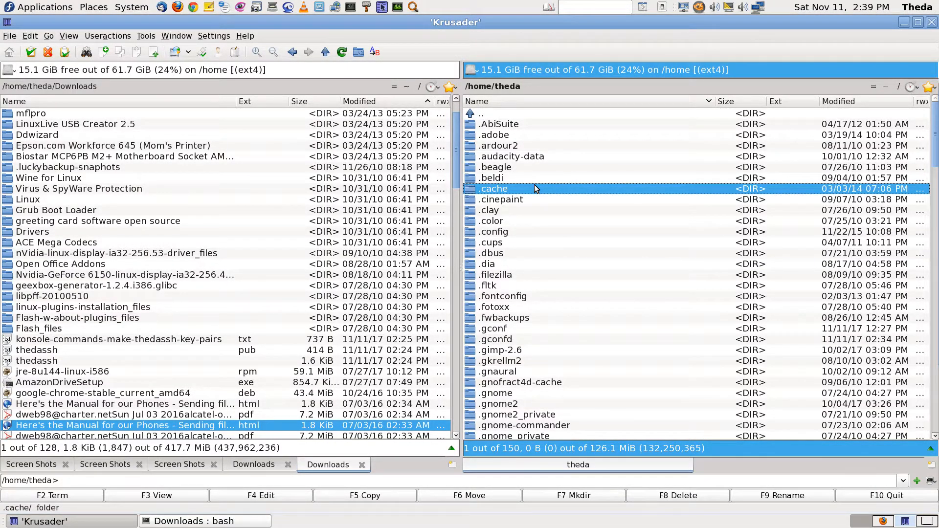
pyautogui.write('theda')
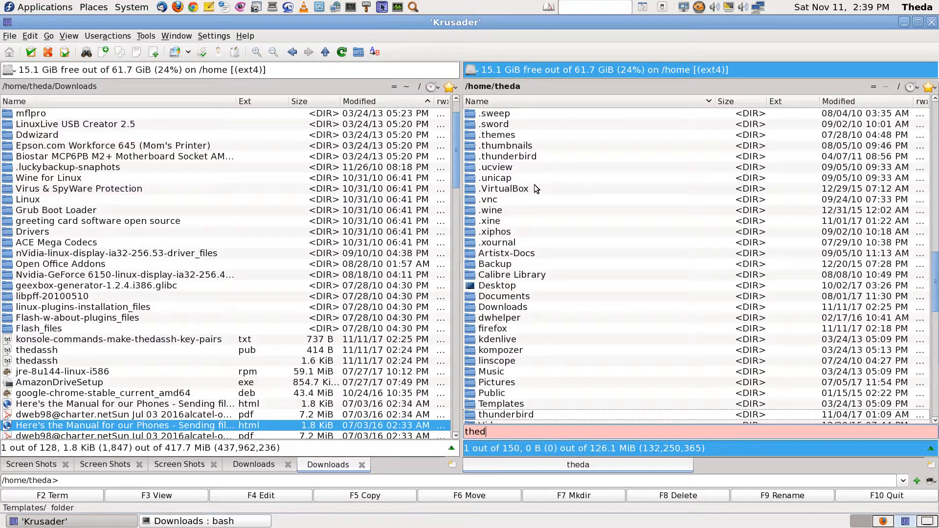
pyautogui.press('BackSpace')
pyautogui.press('BackSpace')
pyautogui.press('BackSpace')
pyautogui.press('BackSpace')
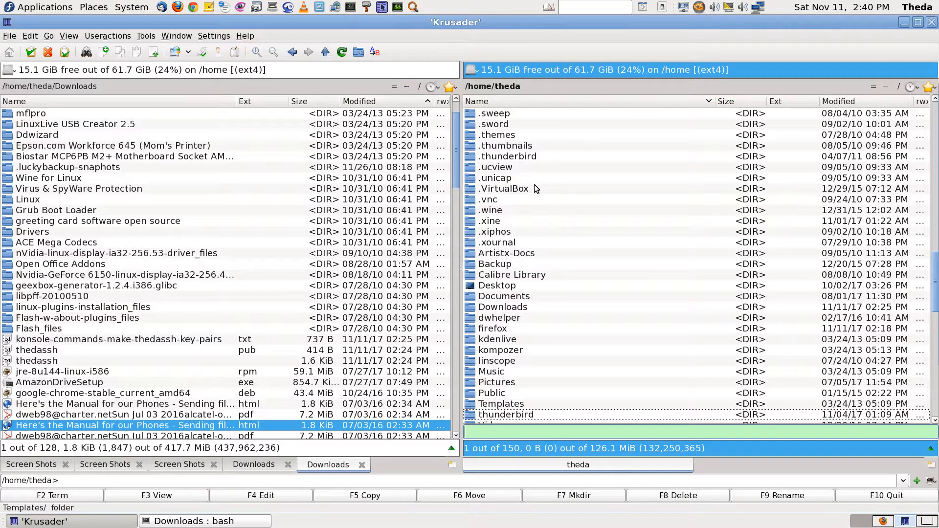
pyautogui.write('.hted')
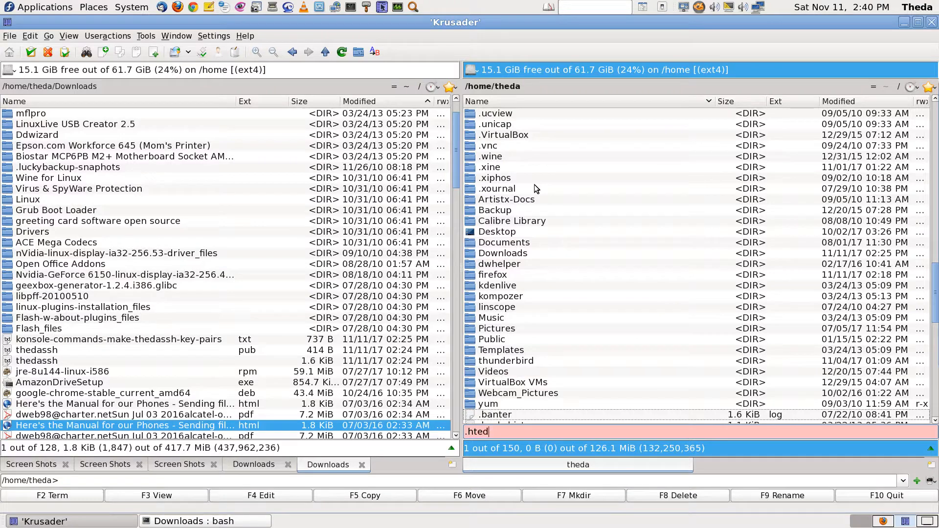
pyautogui.press('BackSpace')
pyautogui.press('BackSpace')
pyautogui.write('.theda')
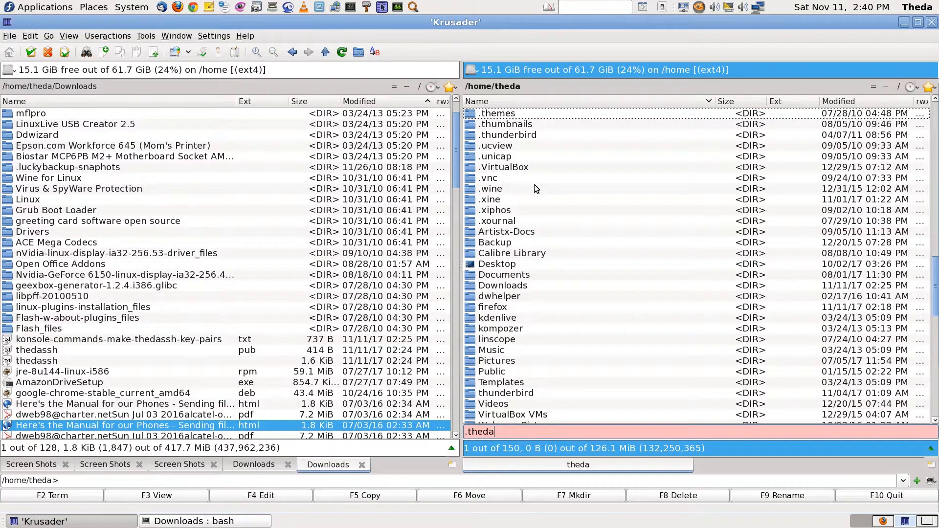
pyautogui.press('BackSpace')
pyautogui.press('BackSpace')
pyautogui.press('BackSpace')
pyautogui.press('BackSpace')
pyautogui.press('BackSpace')
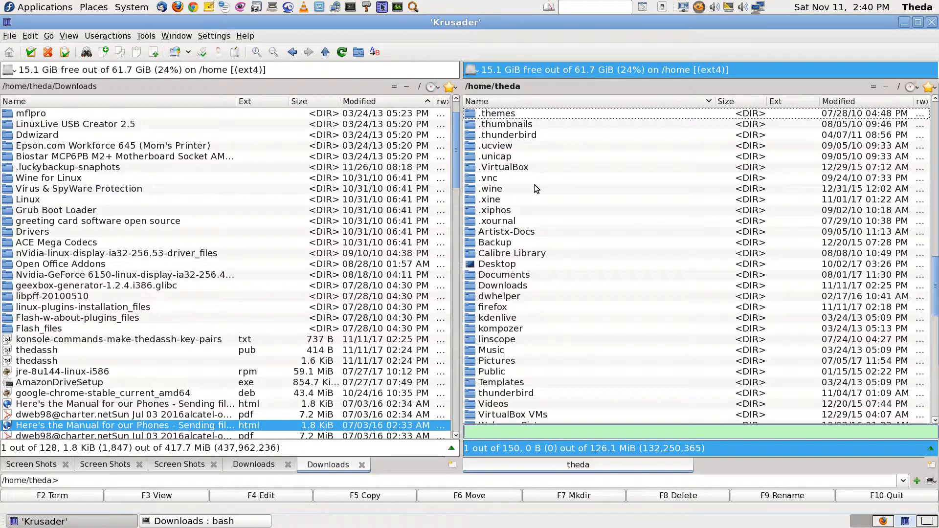
# Scroll through the /home/theda listing, then bring Firefox with the key-pair guide forward
pyautogui.scroll(5, 697, 347)
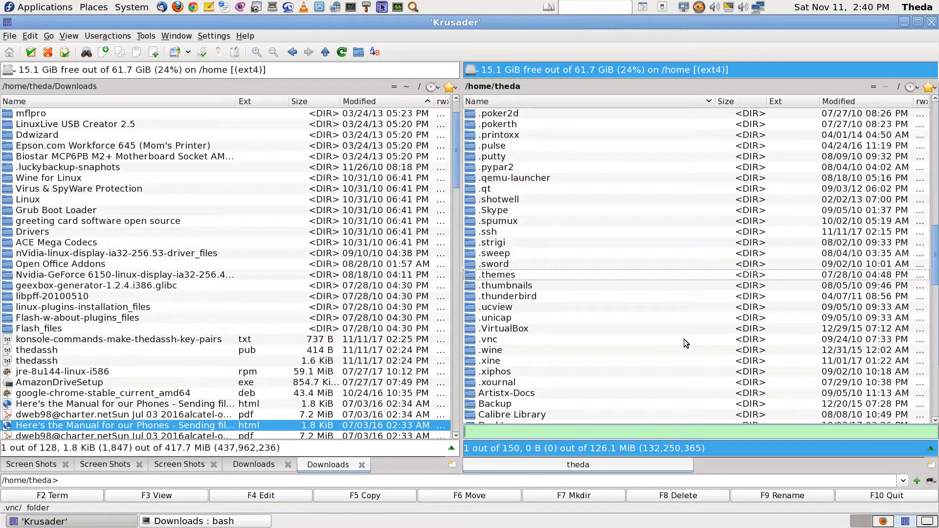
pyautogui.scroll(-3, 684, 339)
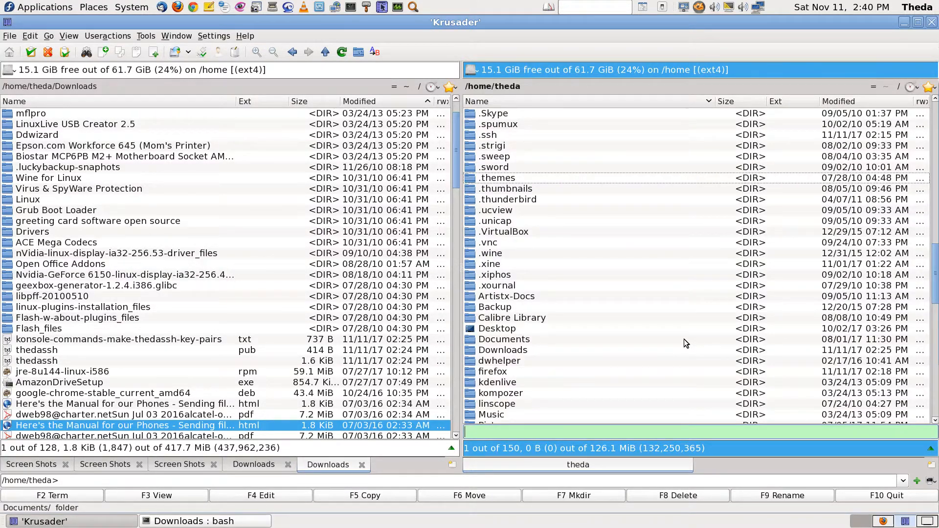
pyautogui.scroll(-7, 684, 339)
pyautogui.scroll(-6, 684, 339)
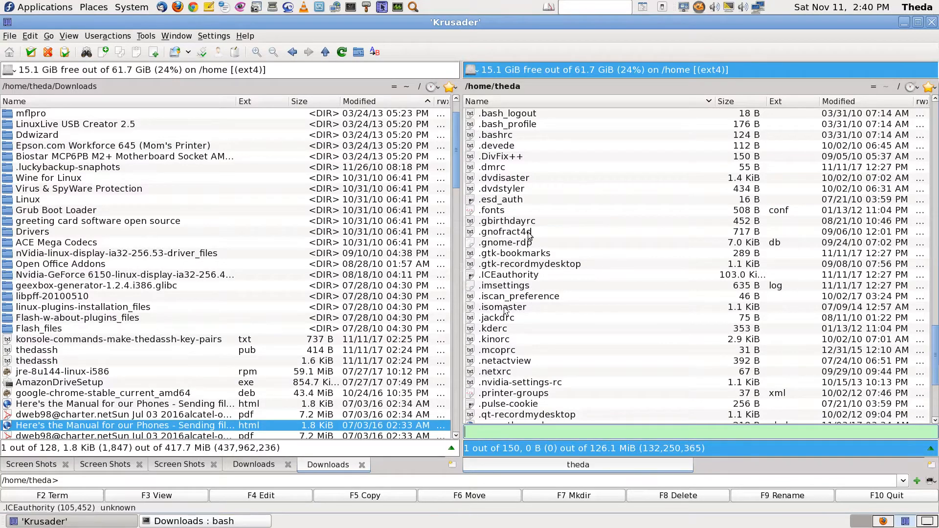
pyautogui.scroll(20, 668, 325)
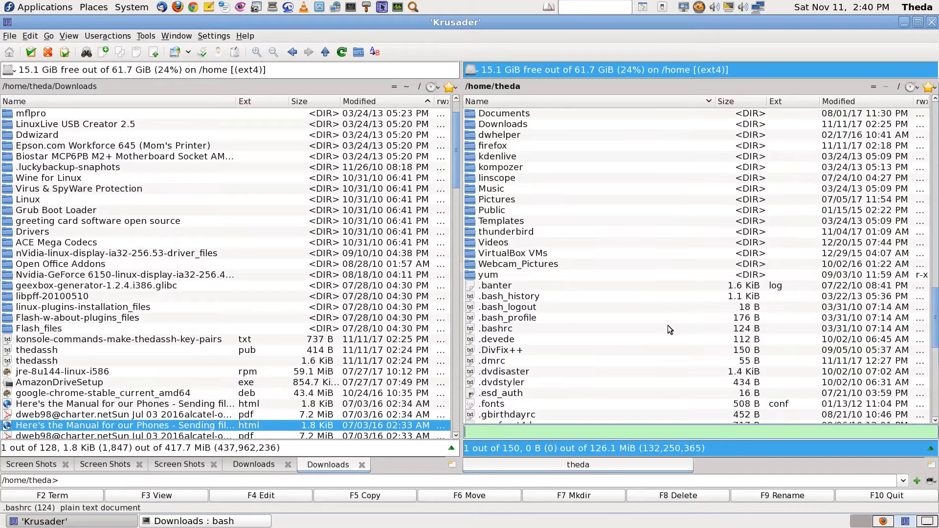
pyautogui.scroll(7, 668, 325)
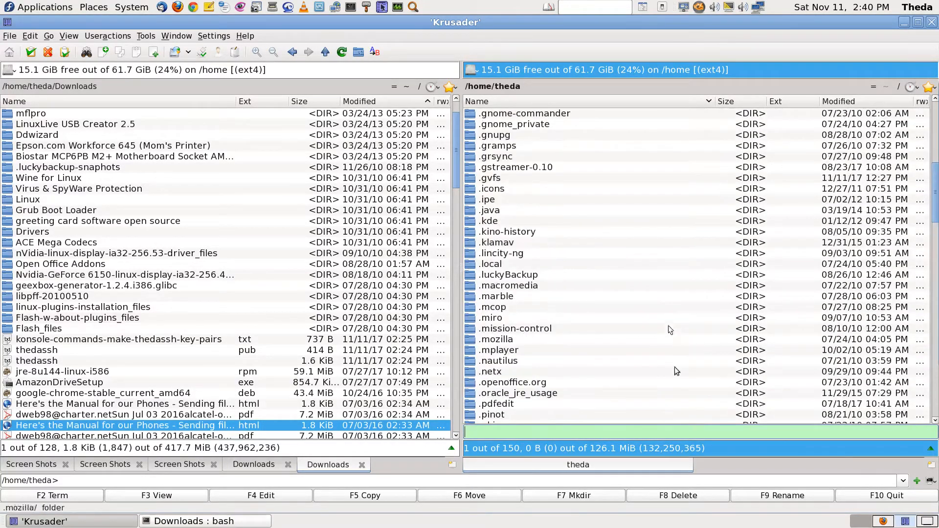
pyautogui.click(882, 521)
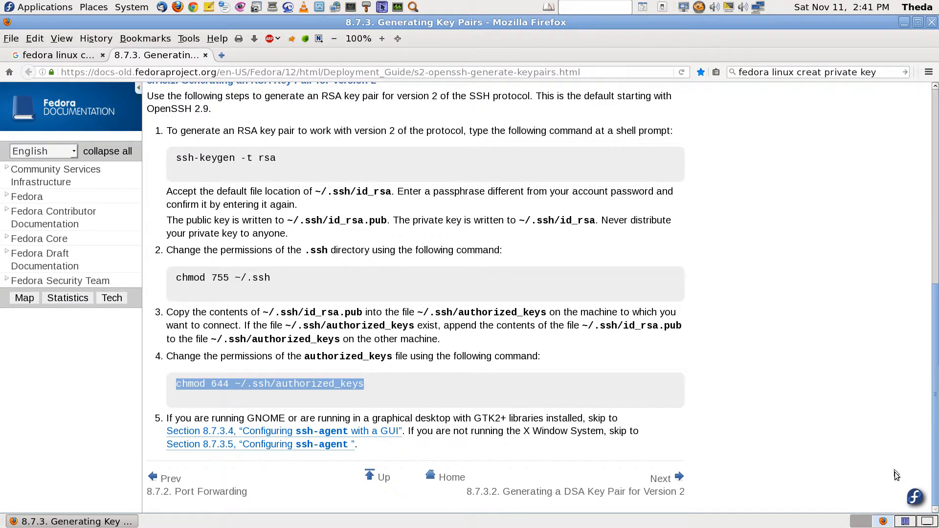
# Cycle through the file manager and root search workspaces, then exit the remote viewer's full screen
pyautogui.click(906, 522)
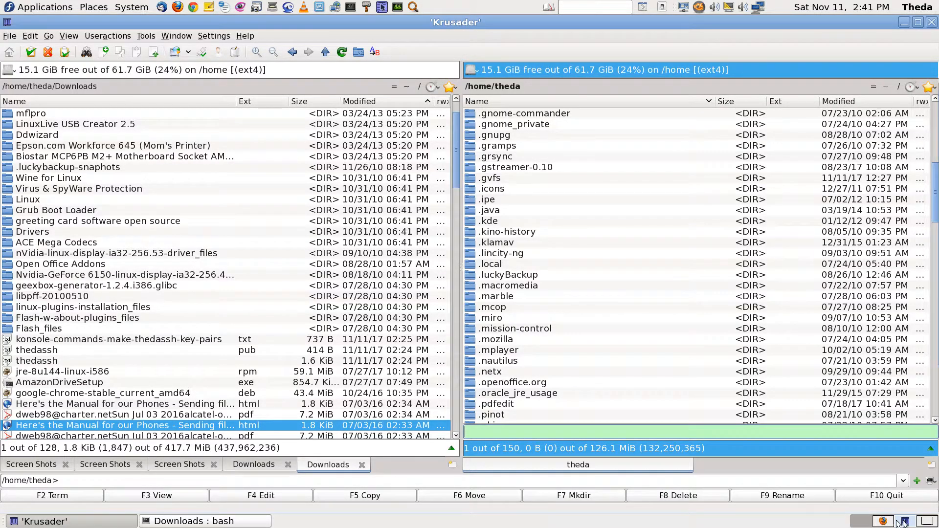
pyautogui.click(928, 521)
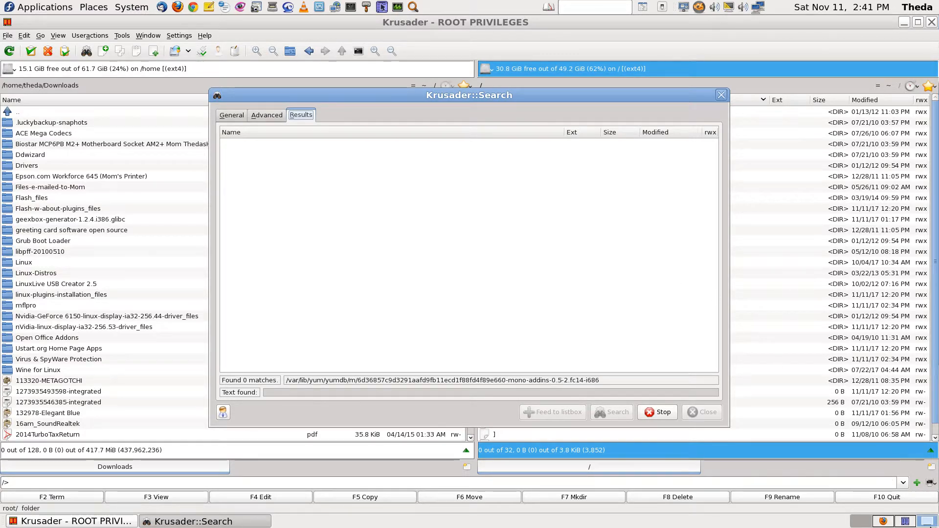
pyautogui.click(905, 521)
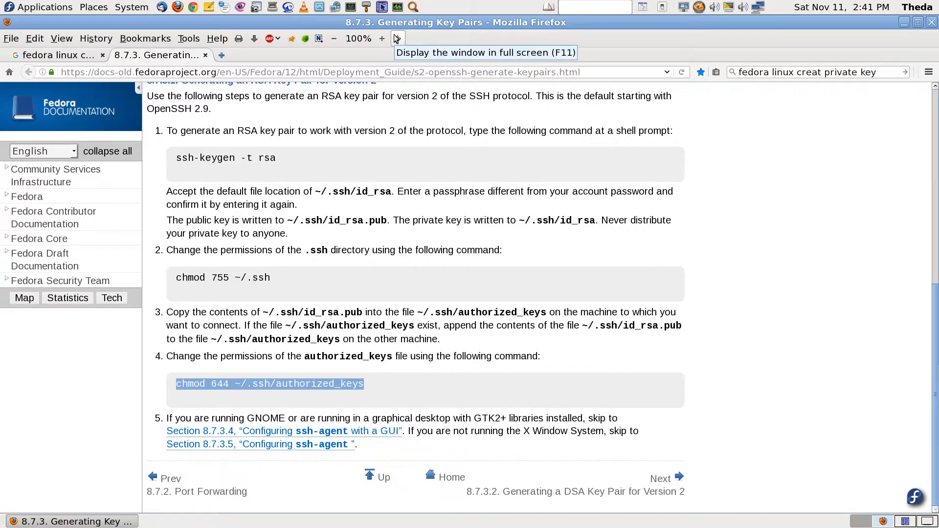
pyautogui.moveTo(447, 2)
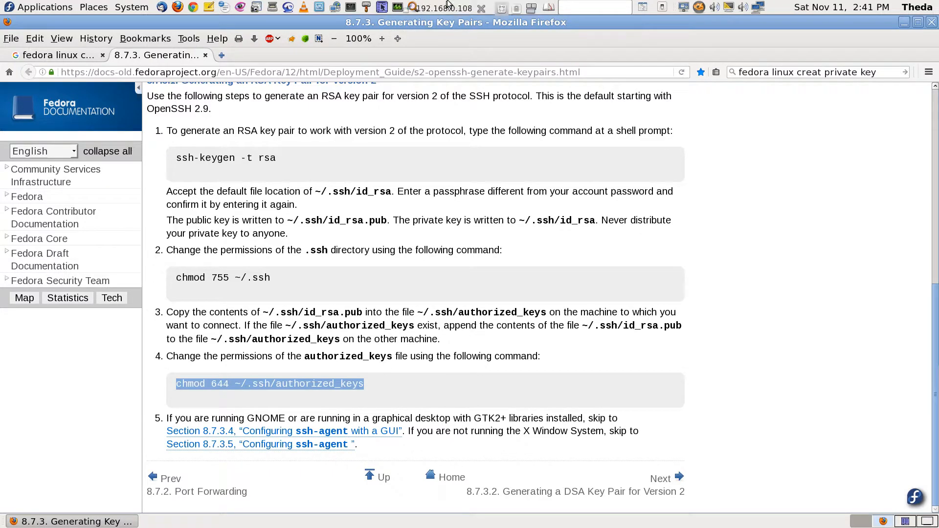
pyautogui.click(408, 8)
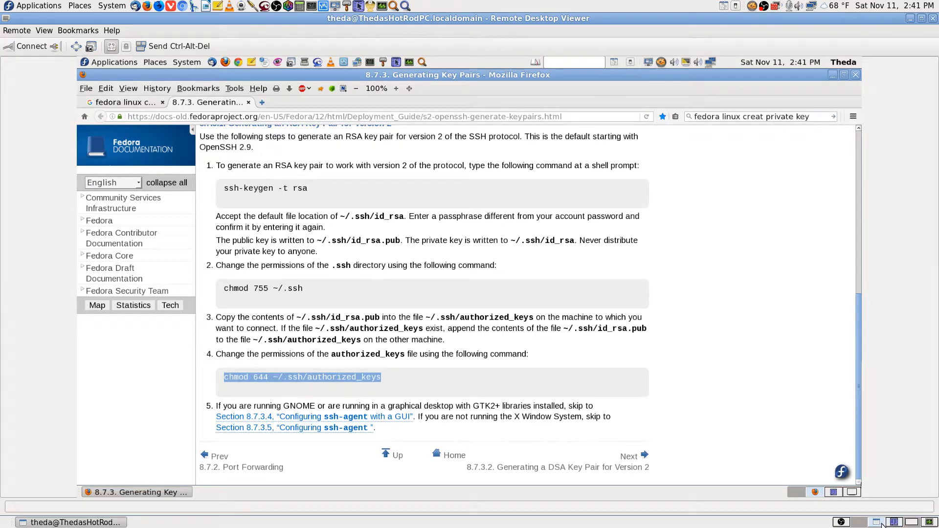
# Maximize the TeamViewer session, switch the remote desktop to workspace two, and open its Applications menu
pyautogui.click(913, 523)
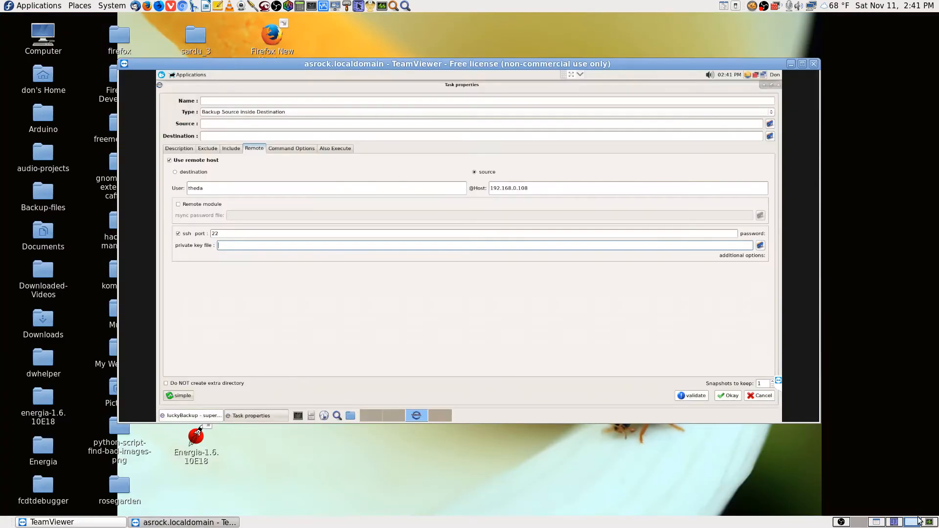
pyautogui.click(802, 64)
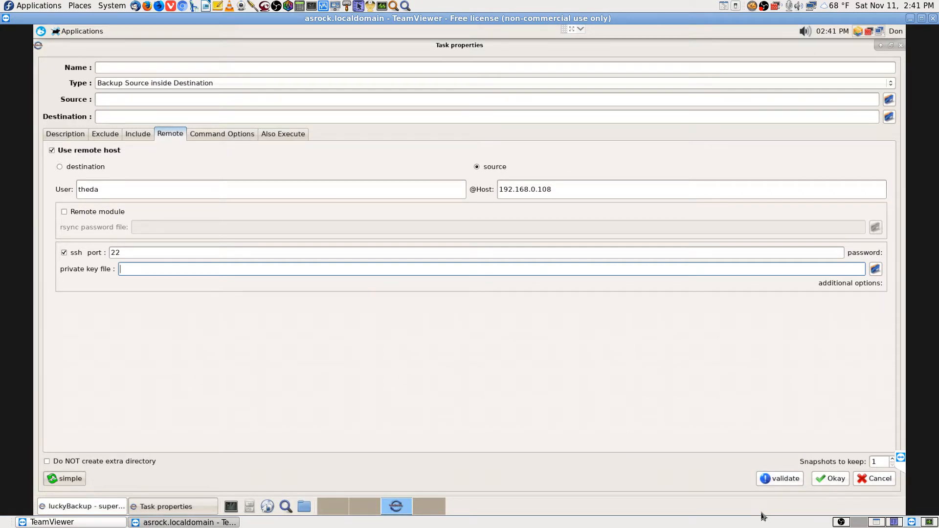
pyautogui.click(430, 510)
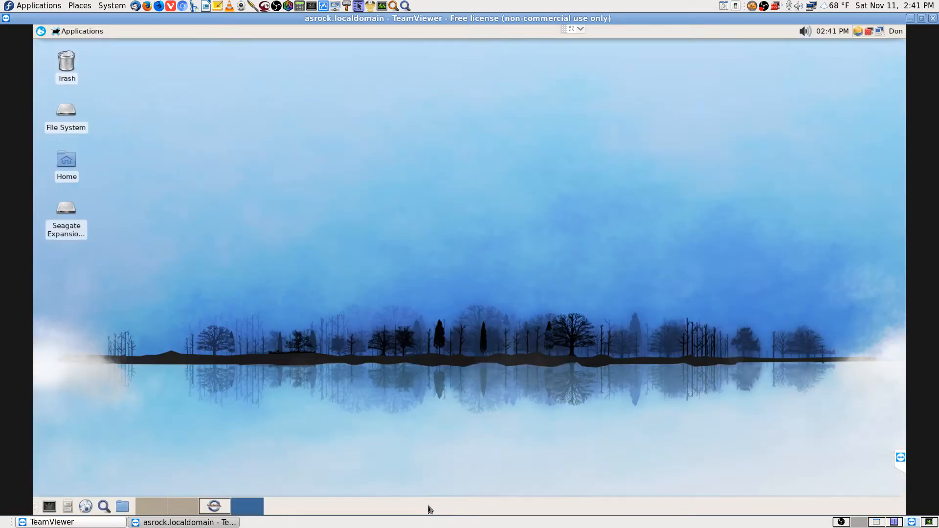
pyautogui.click(207, 508)
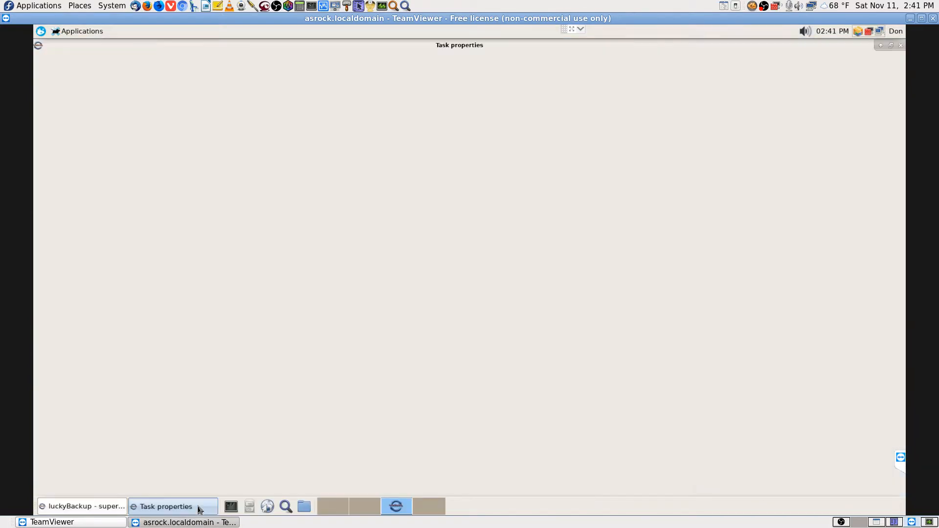
pyautogui.click(365, 507)
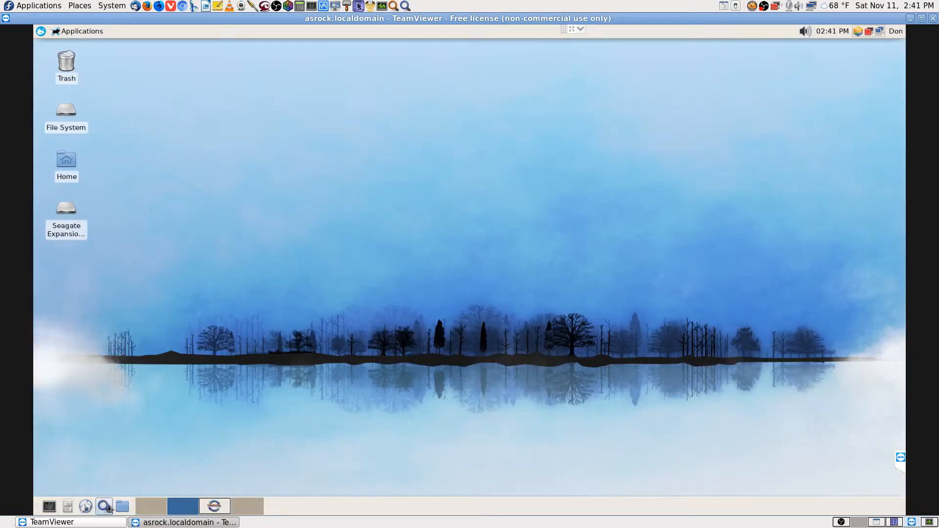
pyautogui.click(41, 32)
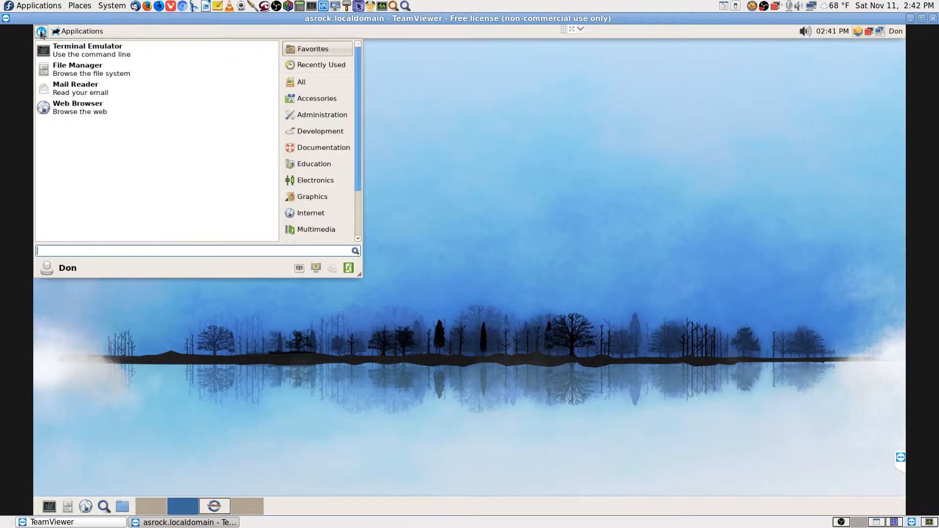
# Launch Krusader on the remote machine, enter ~/.ssh, then climb up to the root folder
pyautogui.write('krus')
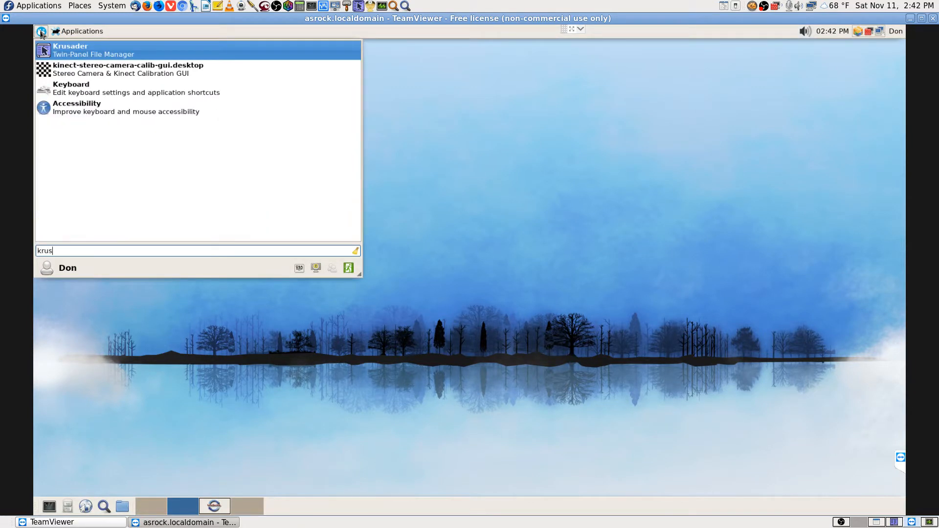
pyautogui.press('Return')
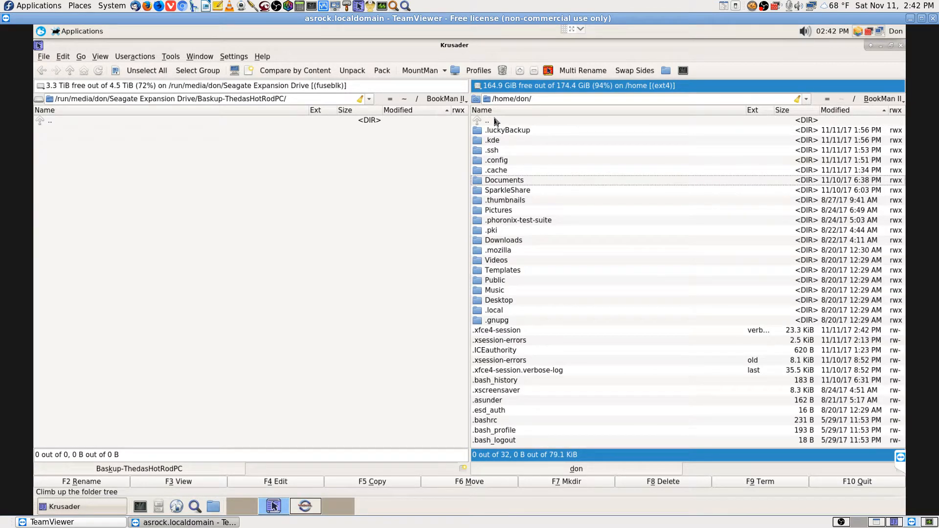
pyautogui.write('.ssh')
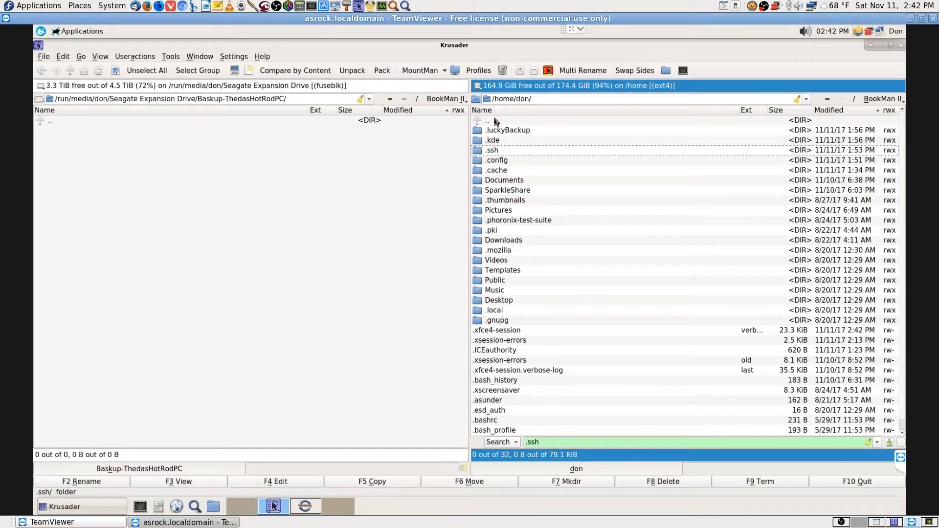
pyautogui.press('Return')
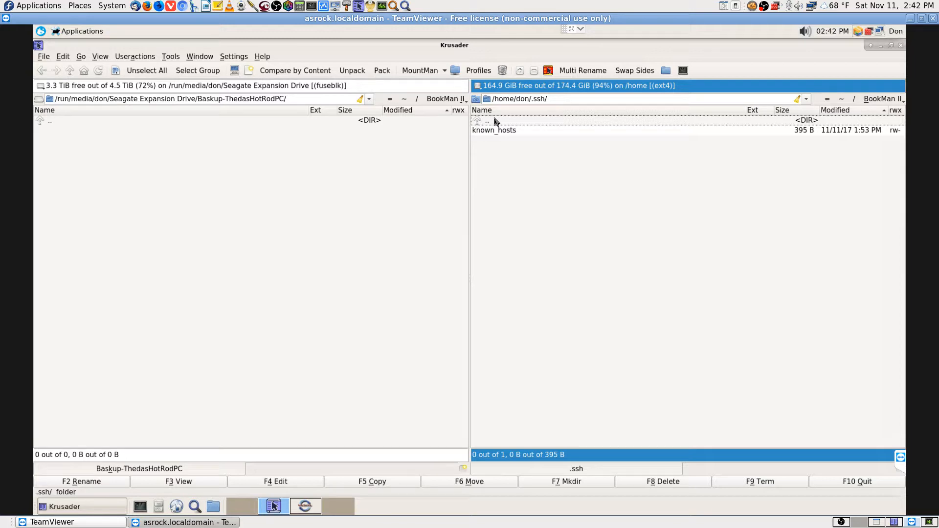
pyautogui.doubleClick(495, 121)
pyautogui.doubleClick(495, 122)
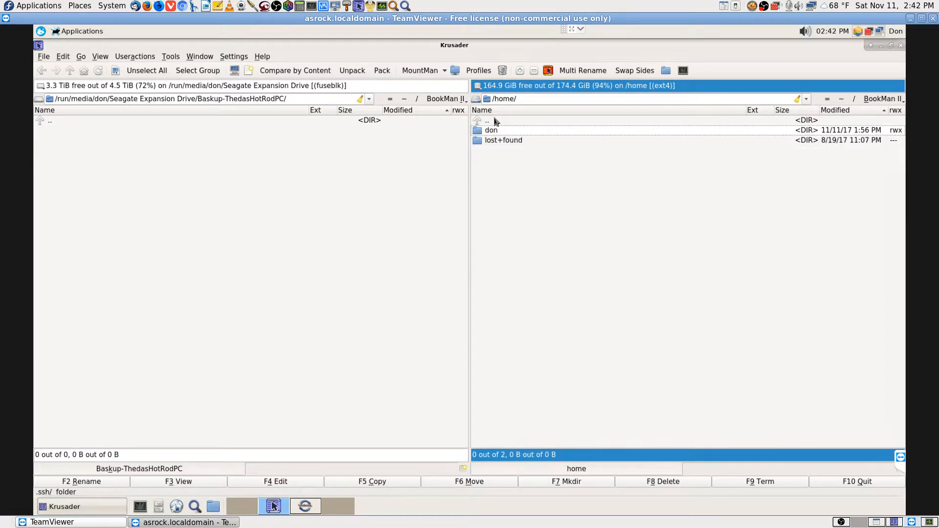
pyautogui.doubleClick(495, 121)
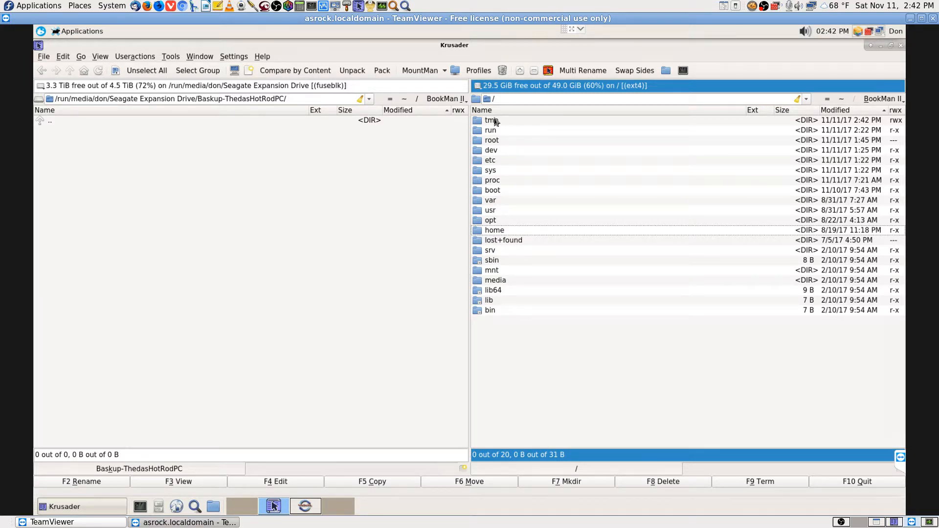
# Quick-search for root and try to open /root, which proves inaccessible
pyautogui.write('ss')
pyautogui.press('BackSpace')
pyautogui.press('BackSpace')
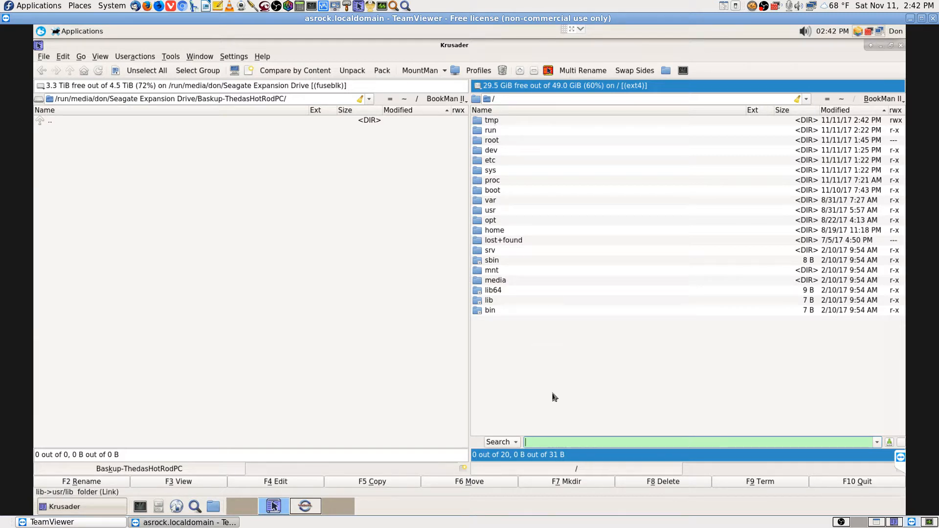
pyautogui.press('Up')
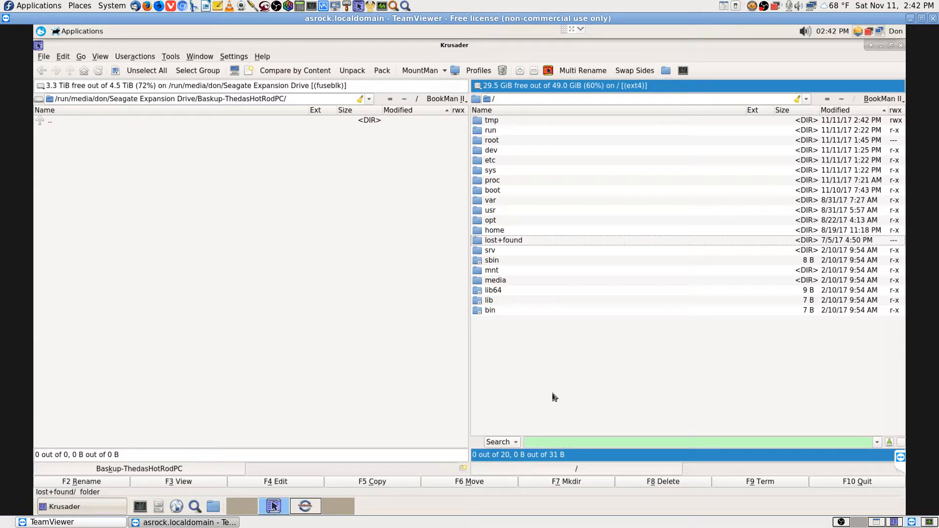
pyautogui.write('f')
pyautogui.write('o')
pyautogui.press('BackSpace')
pyautogui.press('BackSpace')
pyautogui.write('root')
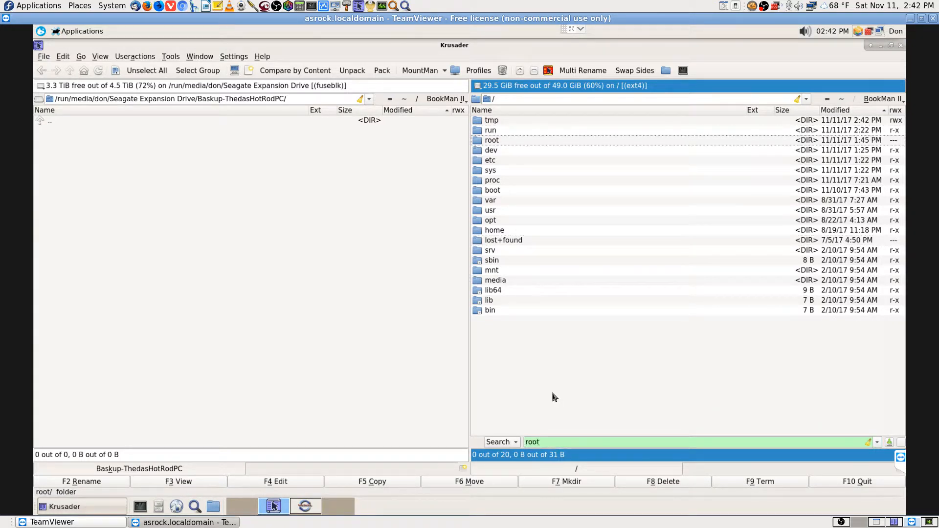
pyautogui.press('Return')
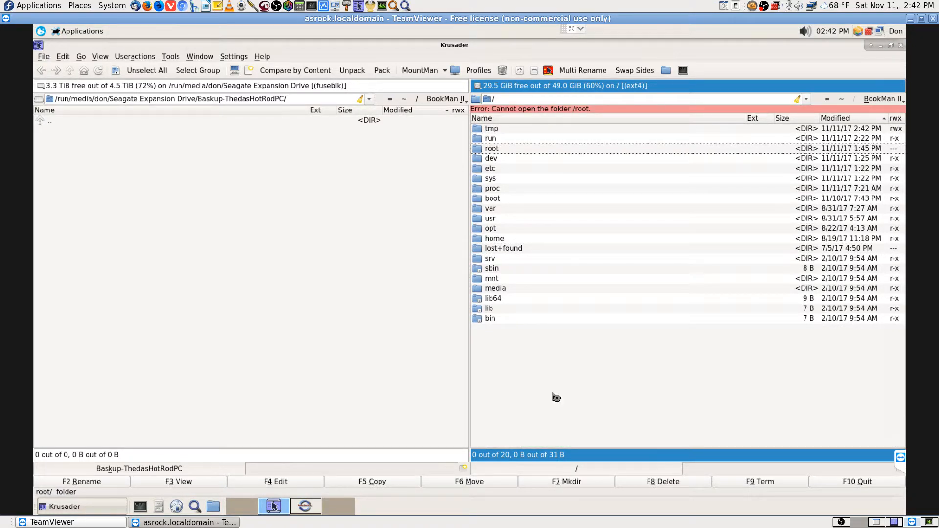
# Open /home, then the user's home folder, then its Documents folder
pyautogui.click(499, 239)
pyautogui.press('Return')
pyautogui.doubleClick(527, 131)
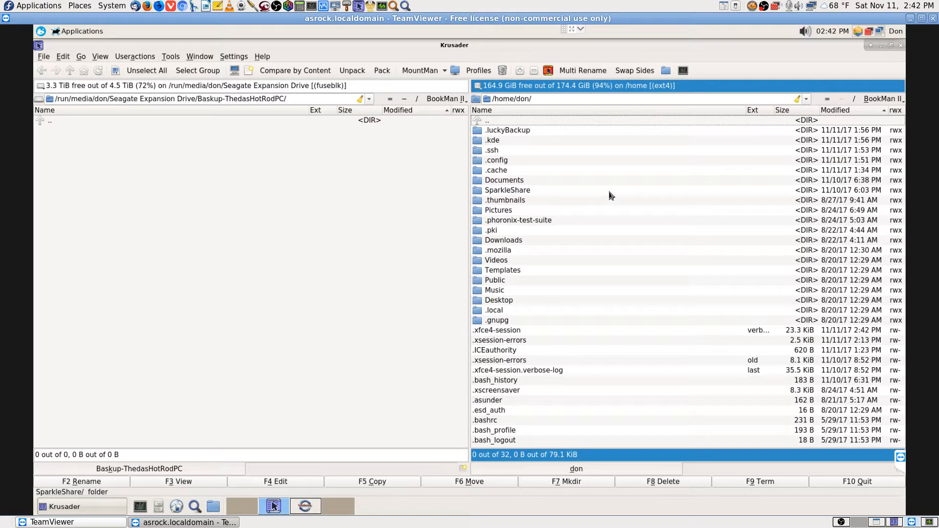
pyautogui.write('doc')
pyautogui.press('Return')
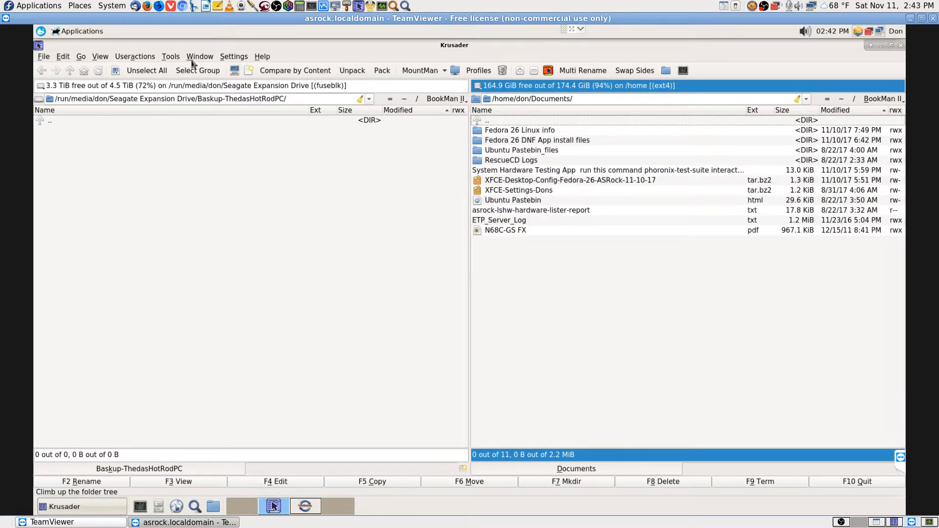
# Try Tools > Start Root Mode Krusader, dismiss the missing-kdesu error, then return to Remote Desktop Viewer
pyautogui.click(171, 57)
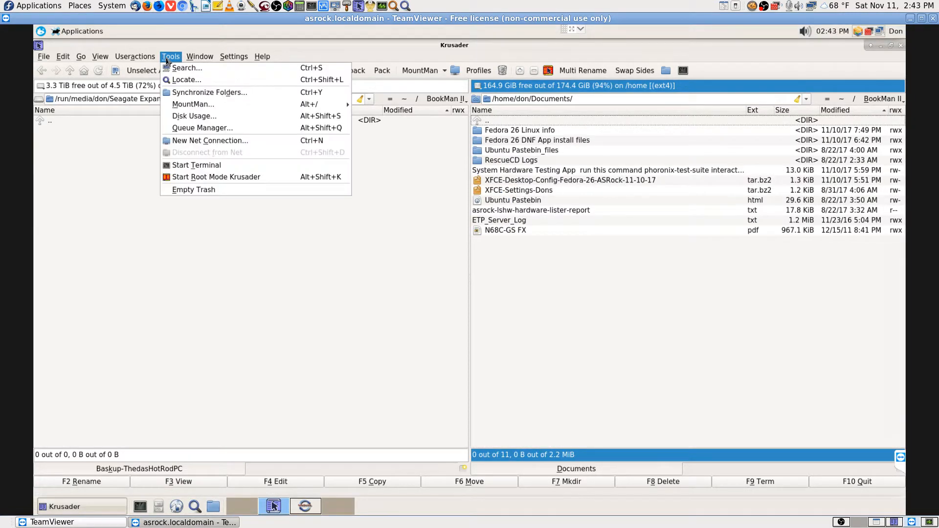
pyautogui.click(207, 178)
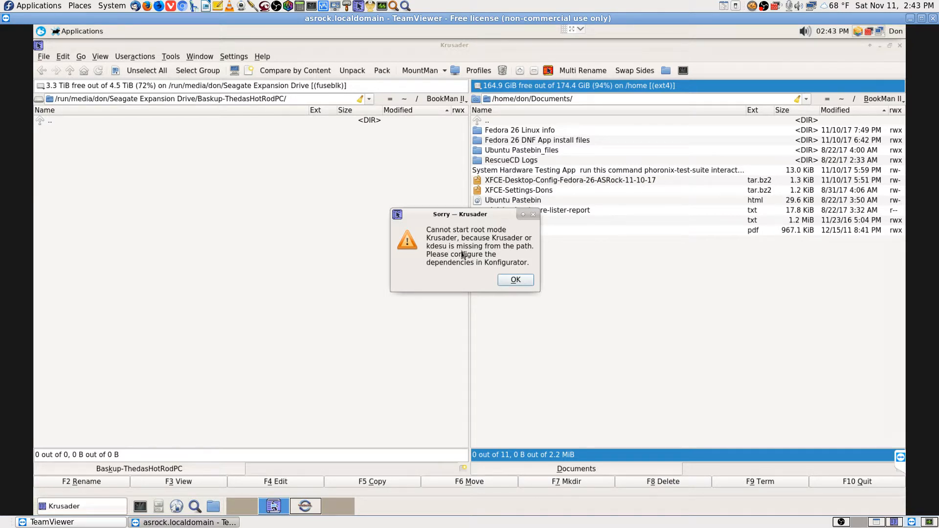
pyautogui.doubleClick(437, 248)
pyautogui.click(516, 281)
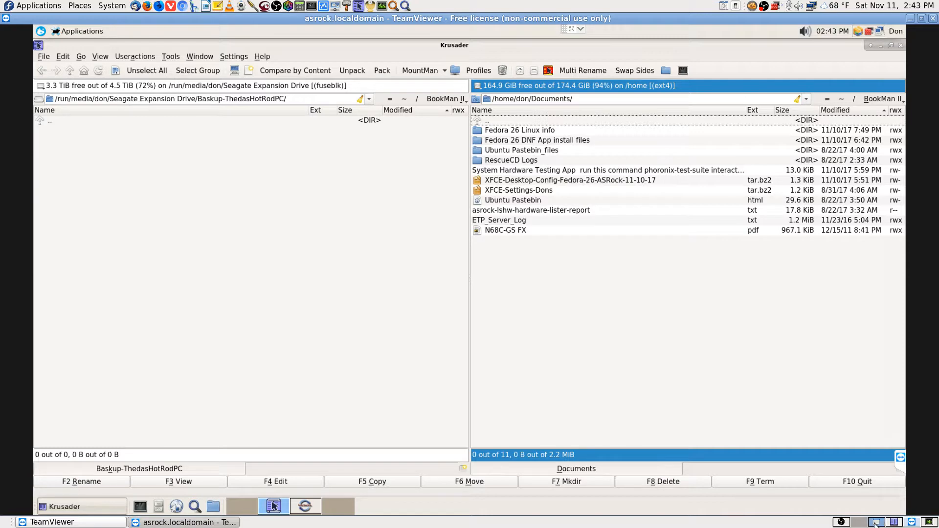
pyautogui.click(895, 522)
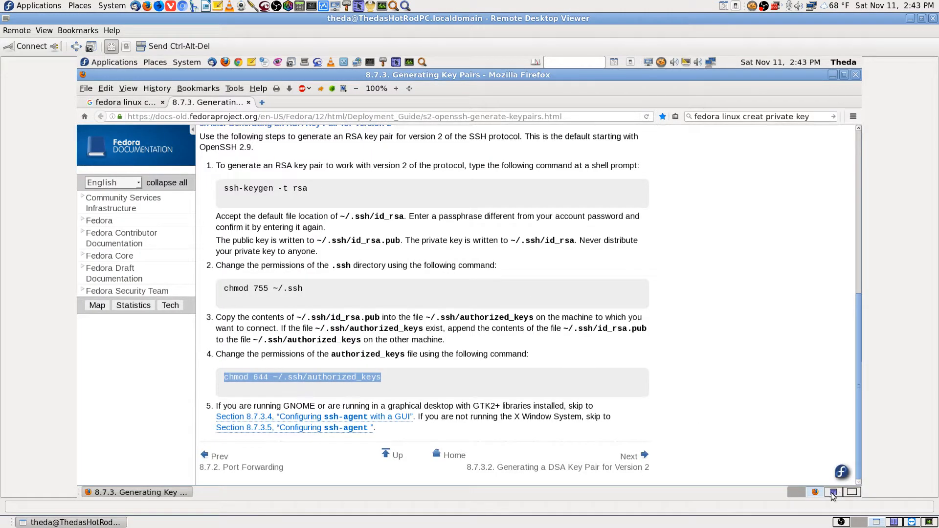
# Switch the remote desktop to workspace two to view root Krusader's thedassh search results
pyautogui.click(851, 492)
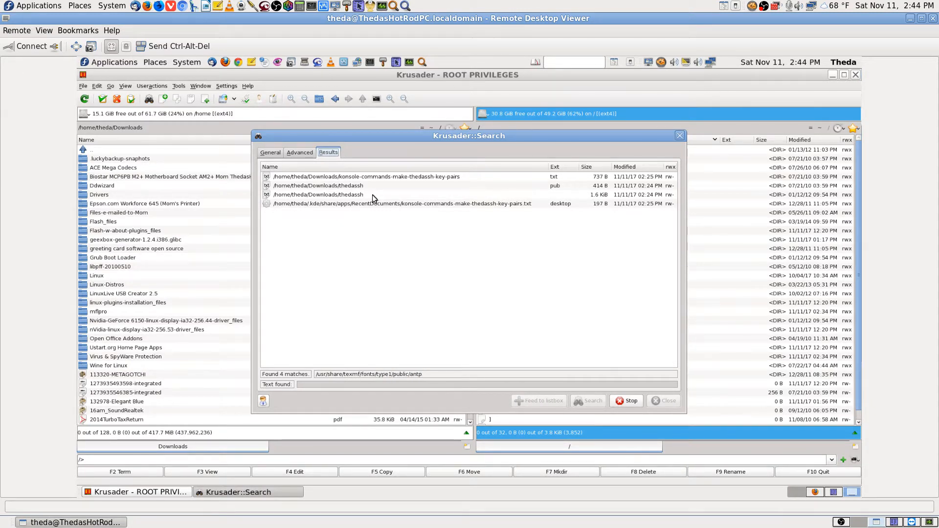
# Quick-search the Downloads listing for 'theda' and select the thedassh.pub and thedassh key files
pyautogui.click(834, 492)
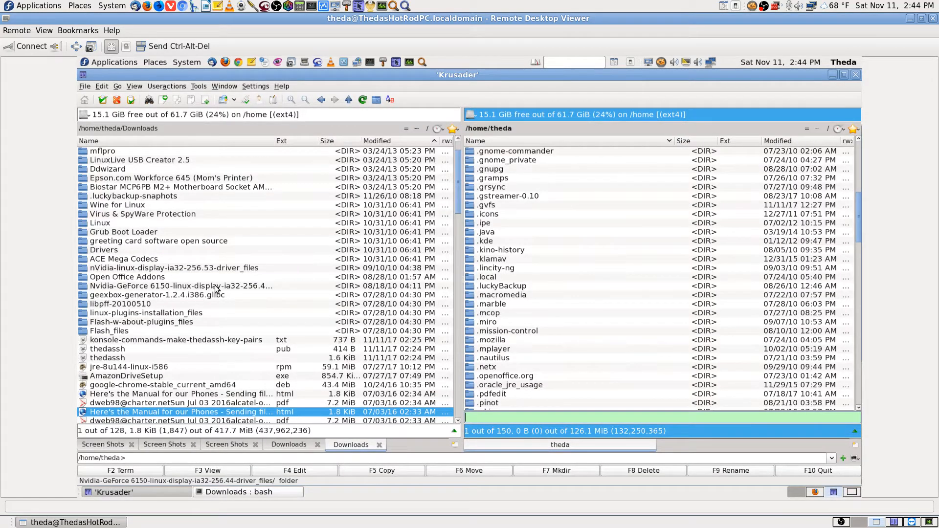
pyautogui.click(215, 287)
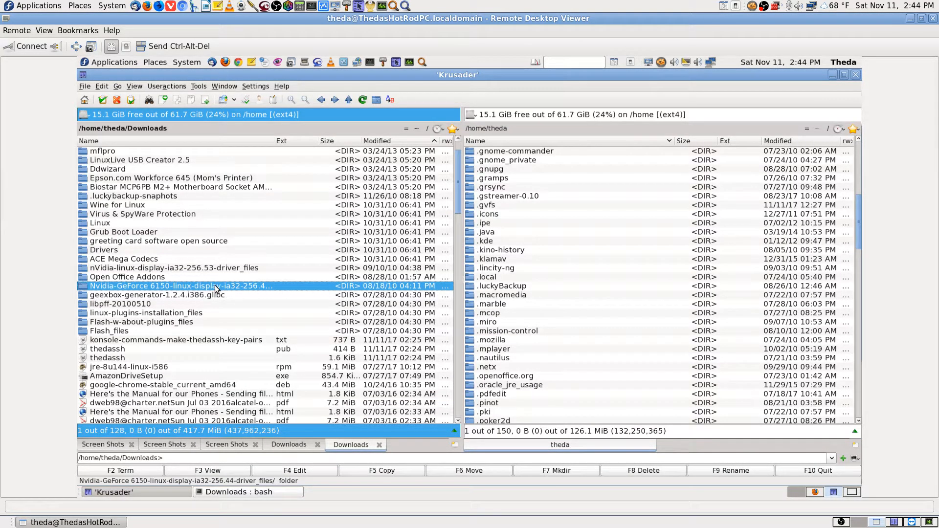
pyautogui.write('she')
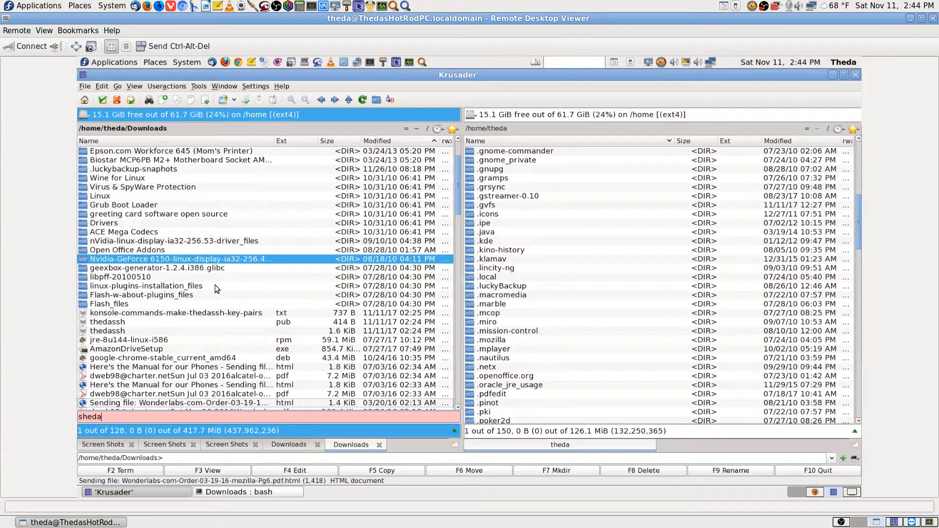
pyautogui.write('da')
pyautogui.press('BackSpace')
pyautogui.press('BackSpace')
pyautogui.press('BackSpace')
pyautogui.press('BackSpace')
pyautogui.press('BackSpace')
pyautogui.write('theda')
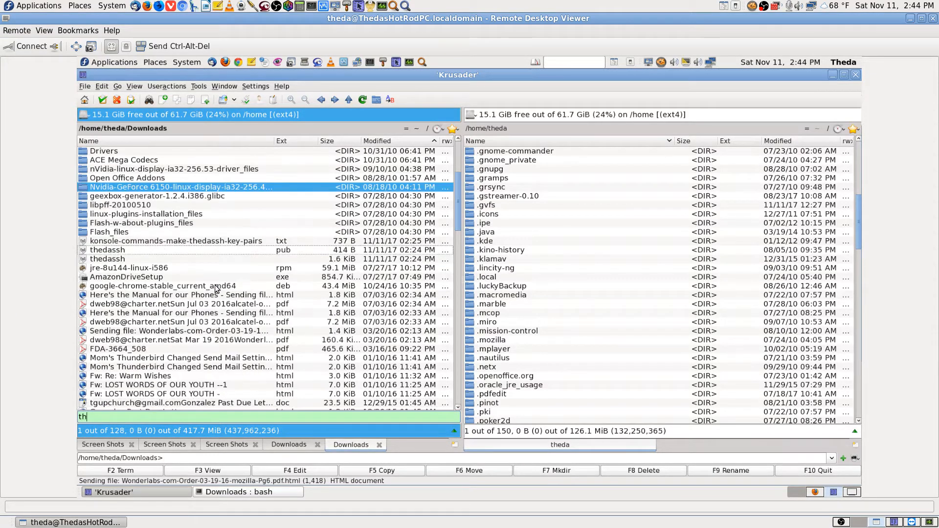
pyautogui.press('BackSpace')
pyautogui.press('BackSpace')
pyautogui.press('BackSpace')
pyautogui.press('BackSpace')
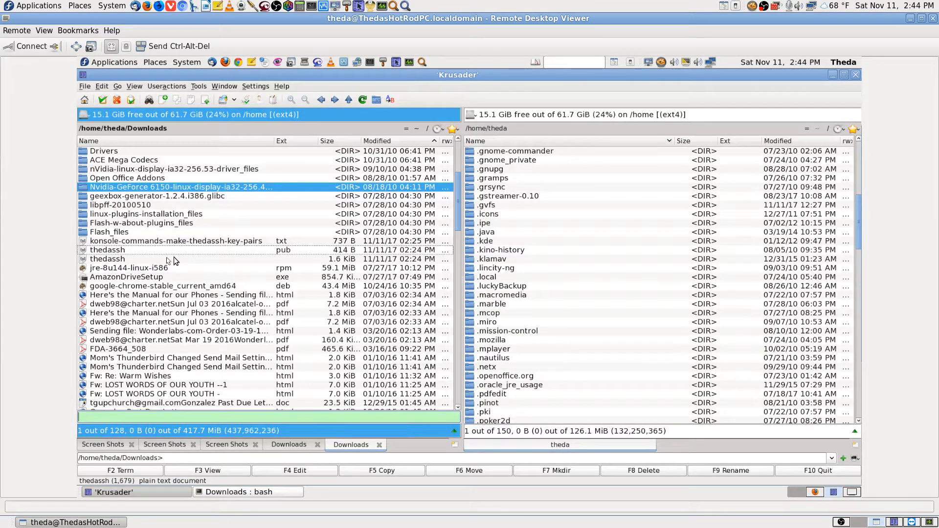
pyautogui.click(204, 250)
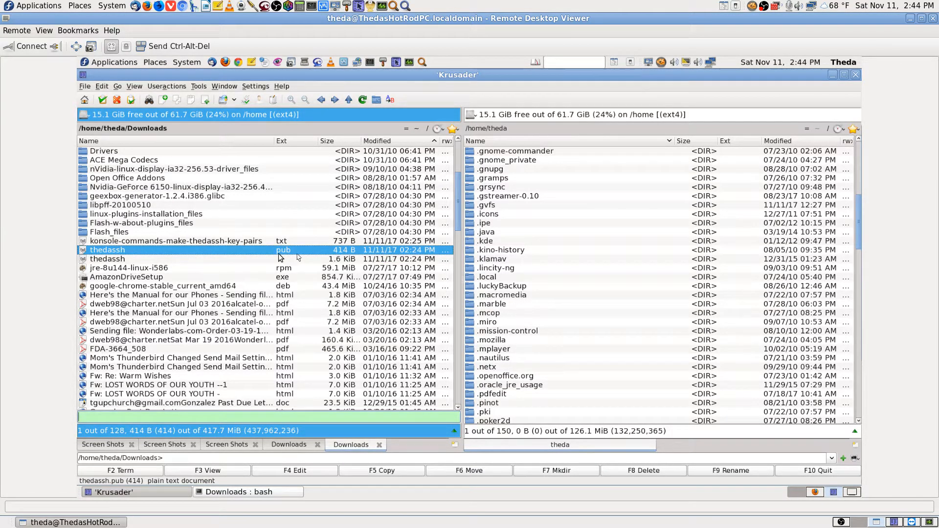
pyautogui.click(128, 258)
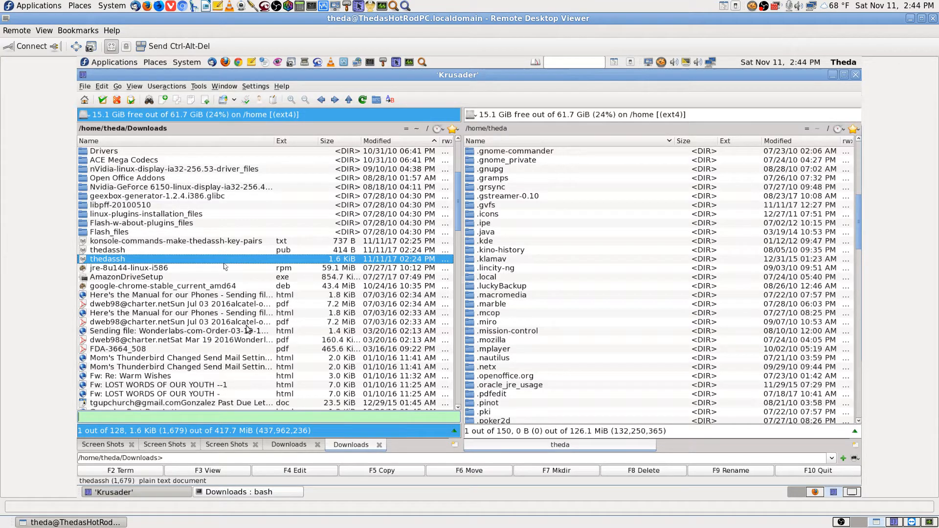
# Stop and close the root Krusader's file search, then bring up the Downloads terminal
pyautogui.click(853, 492)
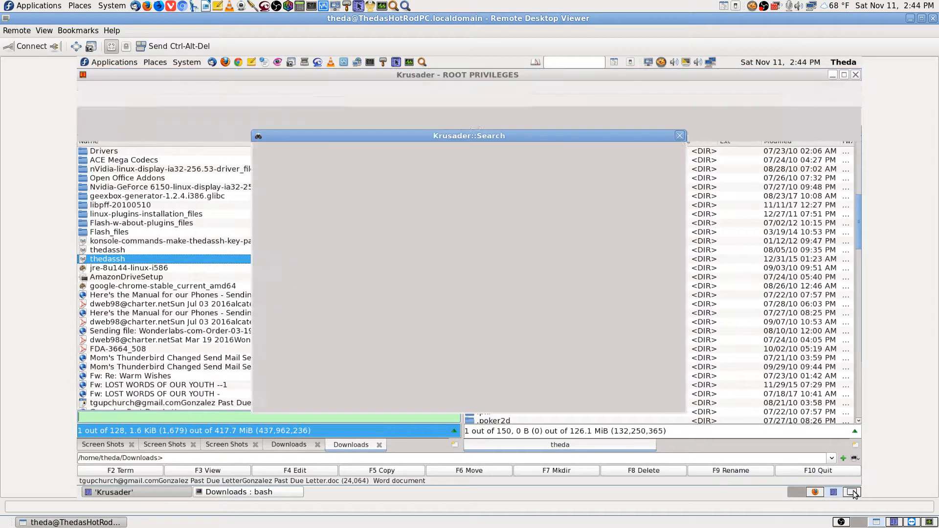
pyautogui.click(631, 402)
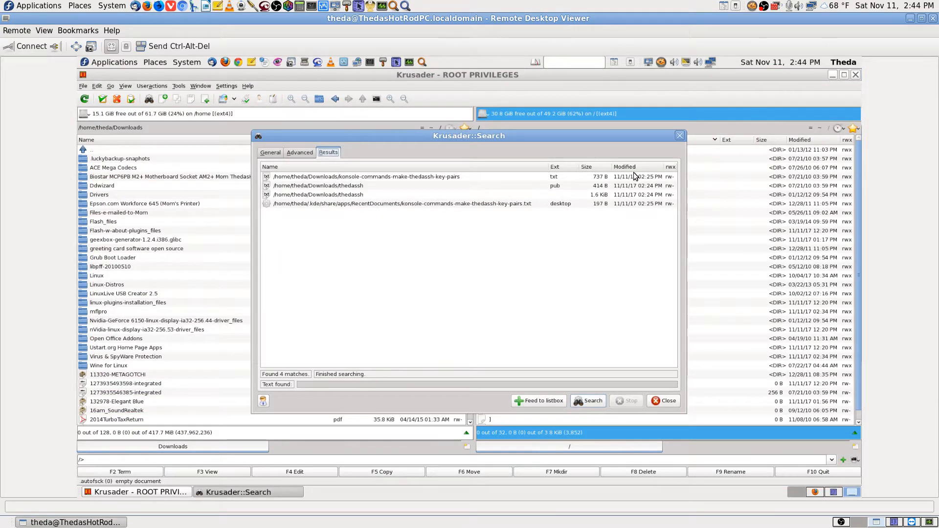
pyautogui.click(666, 402)
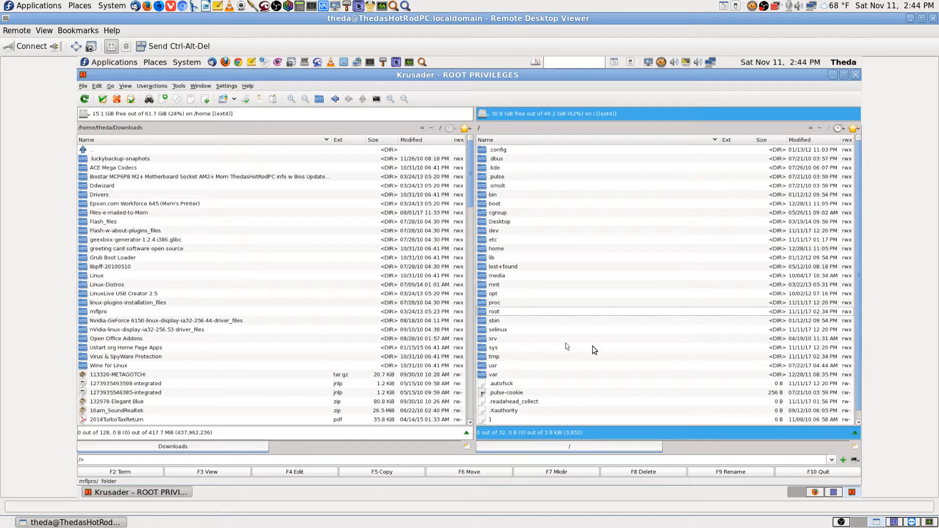
pyautogui.click(834, 492)
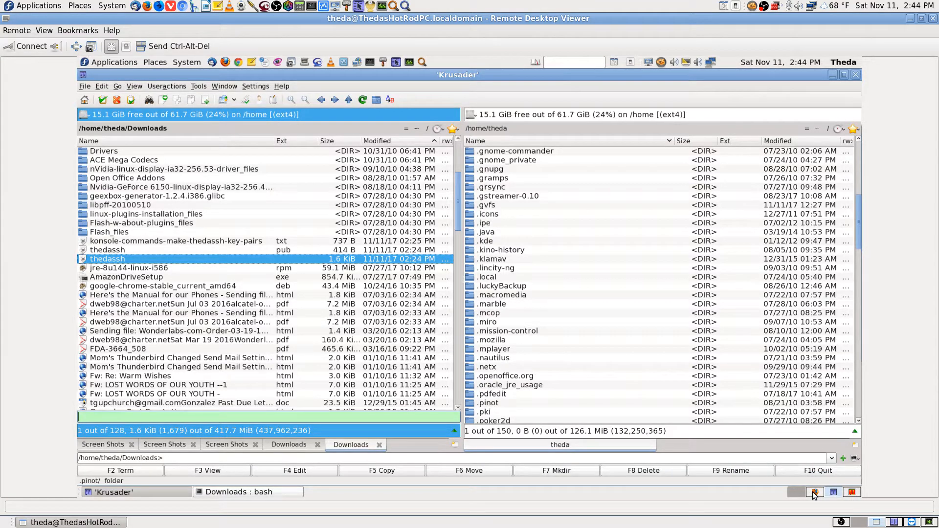
pyautogui.click(815, 492)
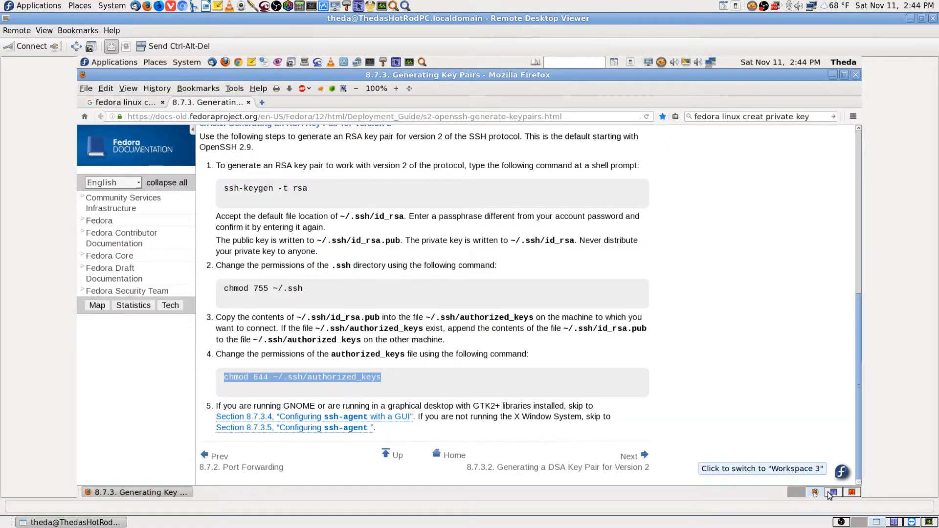
pyautogui.click(834, 492)
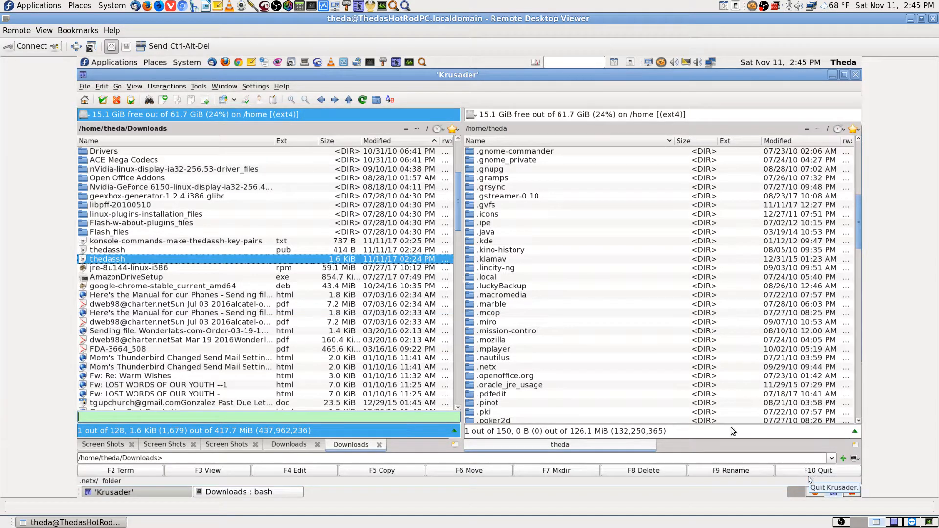
pyautogui.click(275, 494)
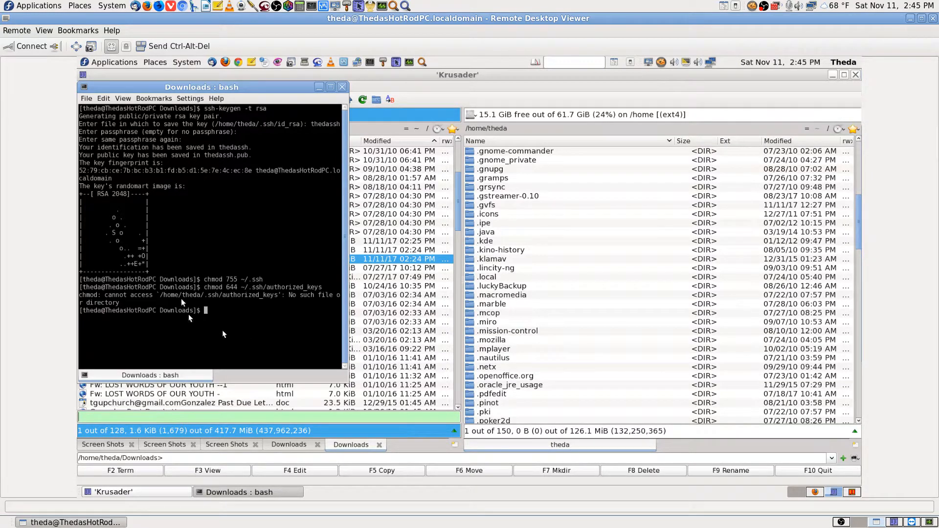
# Switch to the workspace showing the Fedora guide on generating key pairs in Firefox
pyautogui.click(811, 494)
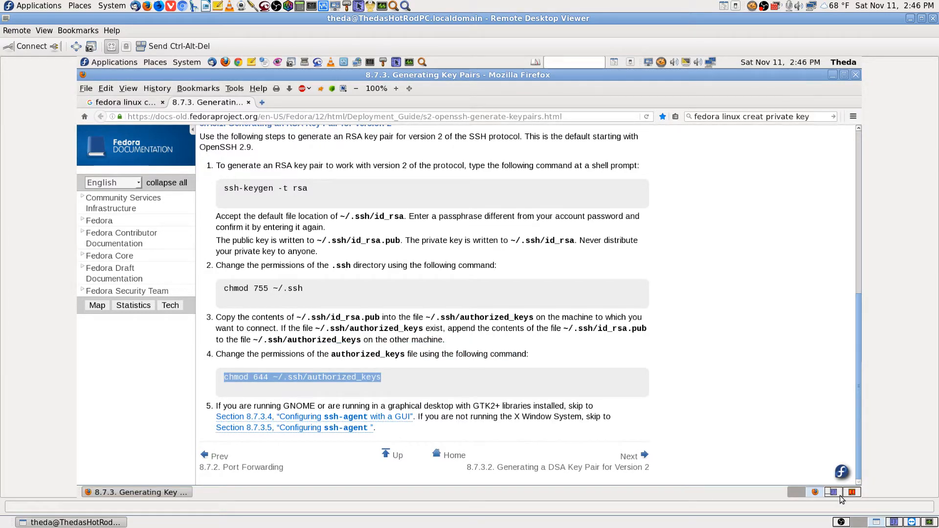
# View the ssh-rsa public key inside thedassh.pub with F3, then close the viewer
pyautogui.click(816, 491)
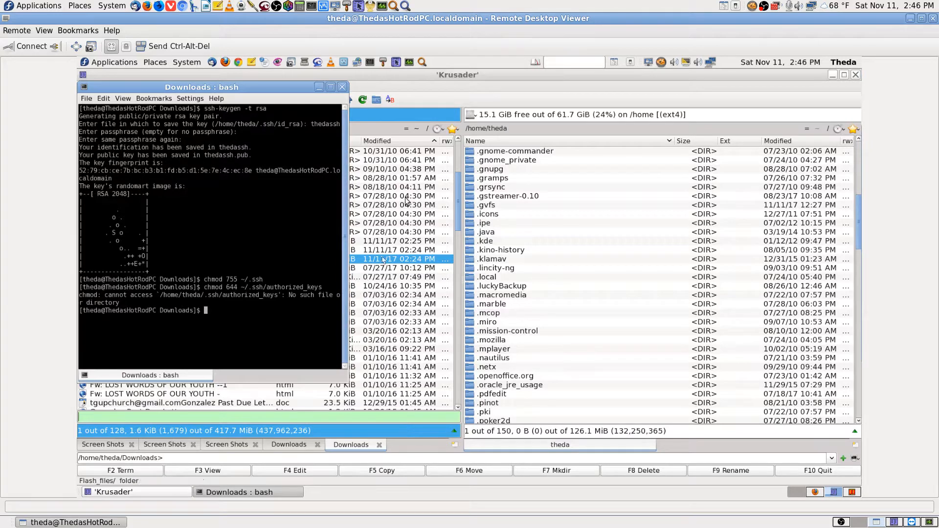
pyautogui.click(428, 95)
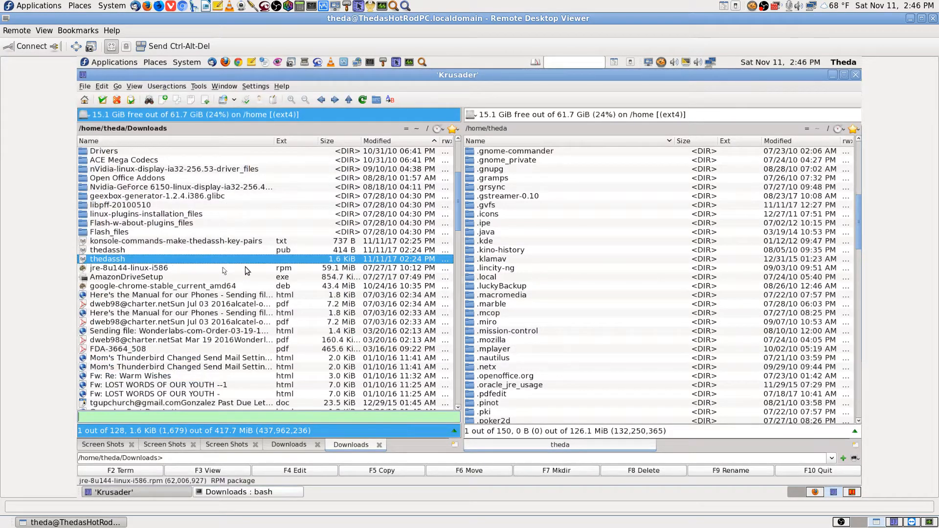
pyautogui.click(270, 251)
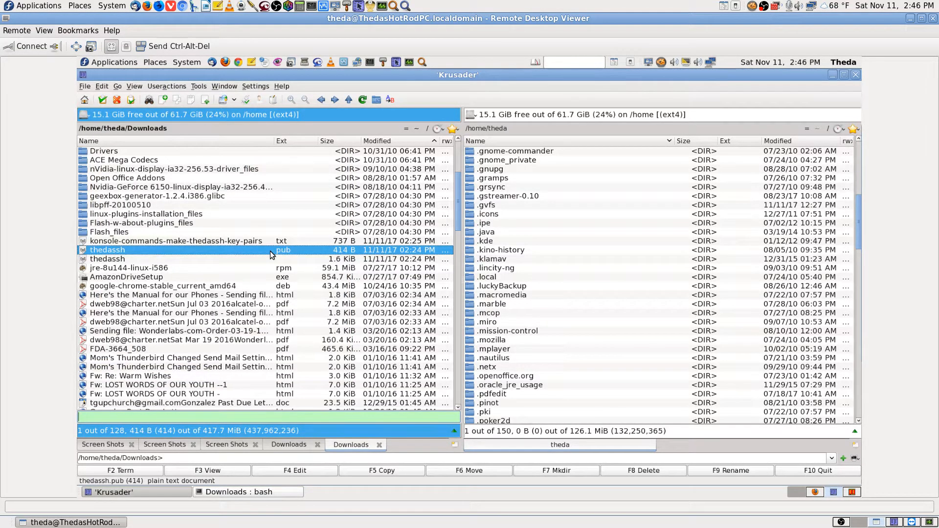
pyautogui.click(236, 469)
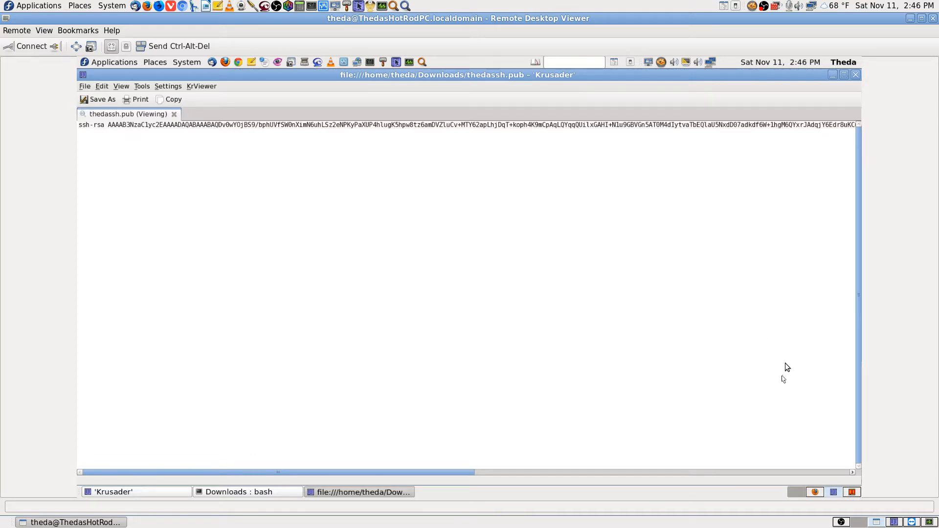
pyautogui.click(855, 75)
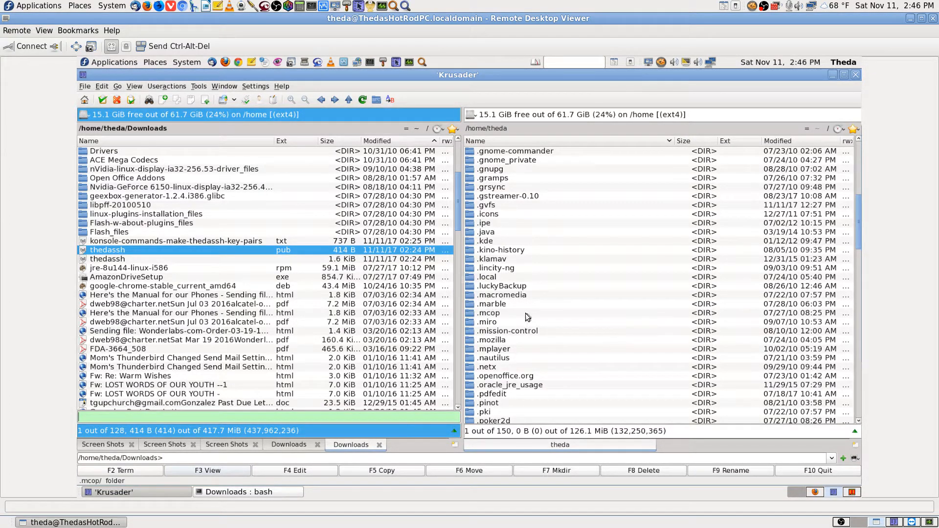
pyautogui.rightClick(711, 62)
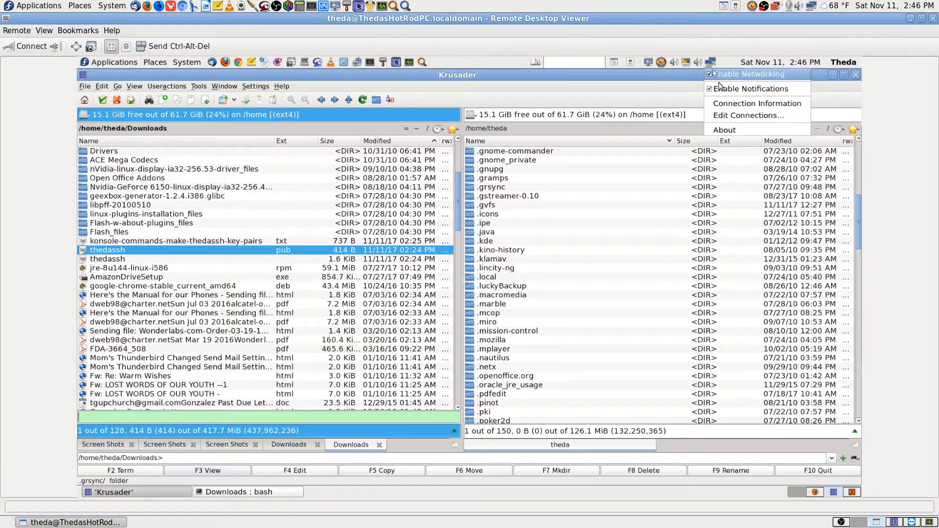
pyautogui.click(729, 104)
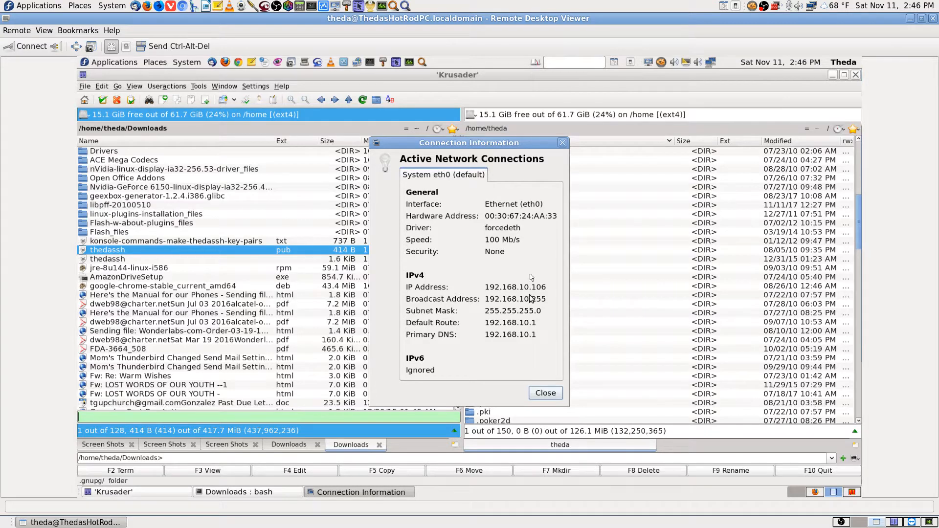
pyautogui.click(550, 394)
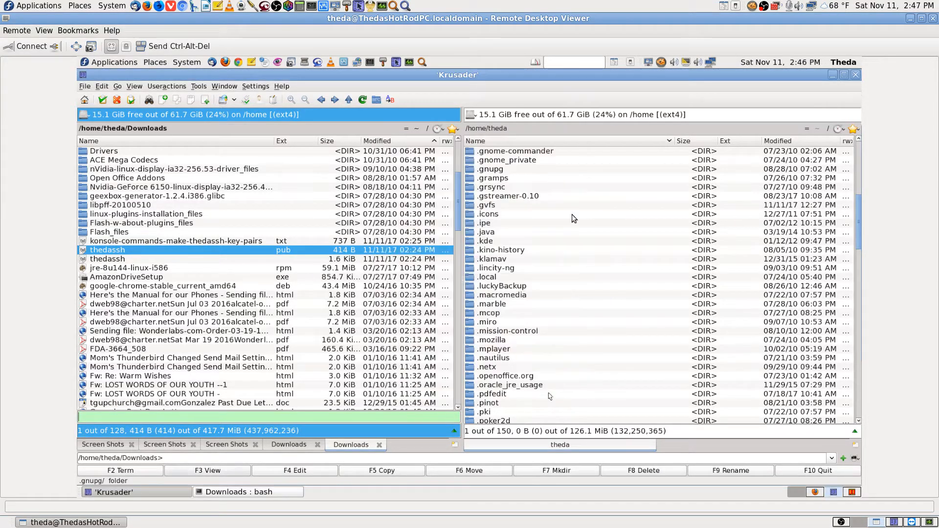
pyautogui.click(133, 259)
pyautogui.click(213, 472)
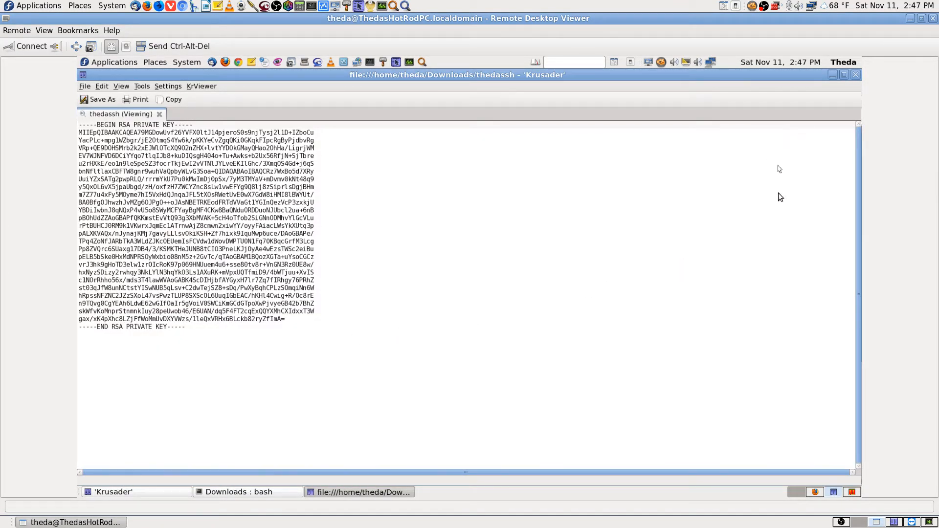
pyautogui.click(855, 75)
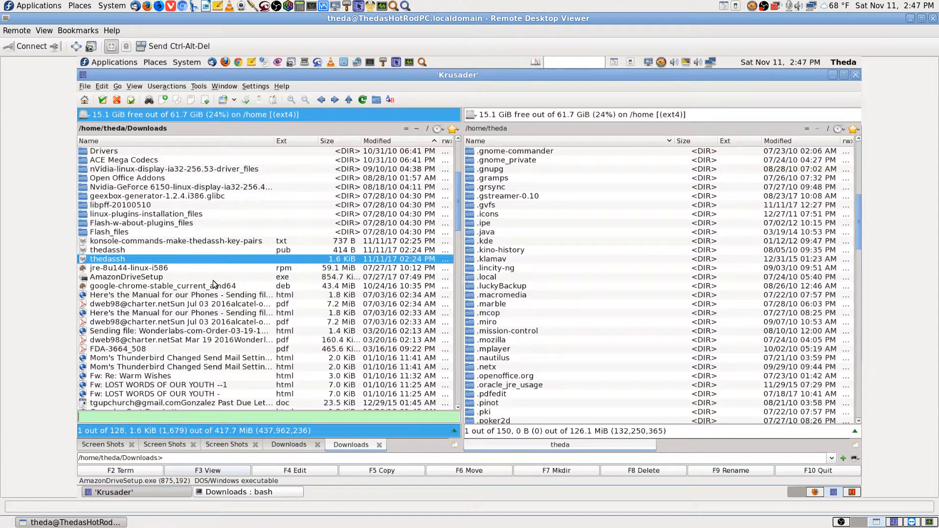
# Quick-search and open /home/theda/.ssh in the second panel, keeping thedassh.pub selected in Downloads
pyautogui.click(201, 249)
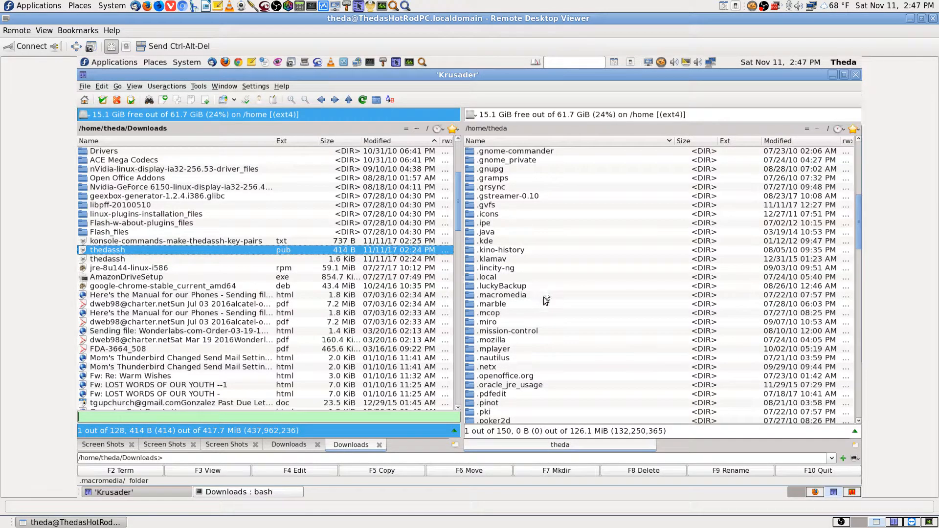
pyautogui.click(509, 295)
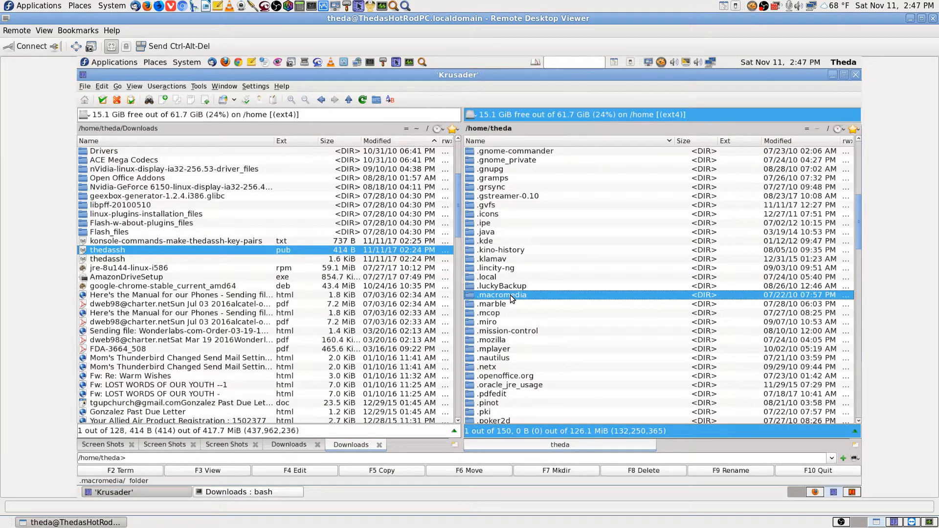
pyautogui.write('.ssh')
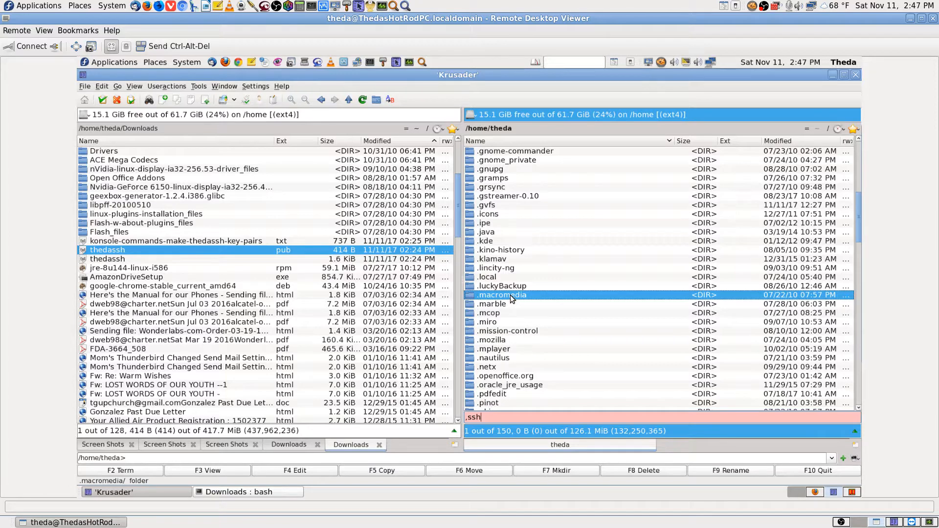
pyautogui.press('BackSpace')
pyautogui.press('BackSpace')
pyautogui.press('BackSpace')
pyautogui.press('BackSpace')
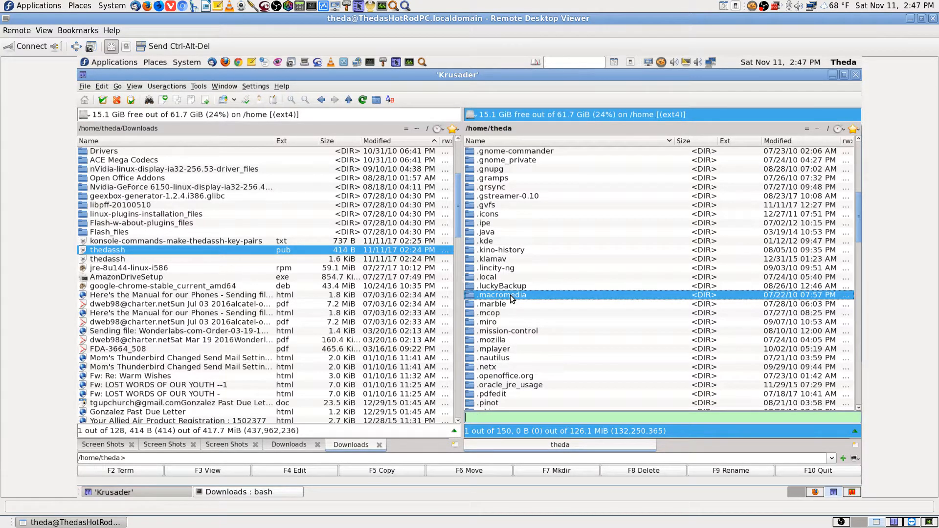
pyautogui.write('.ssh')
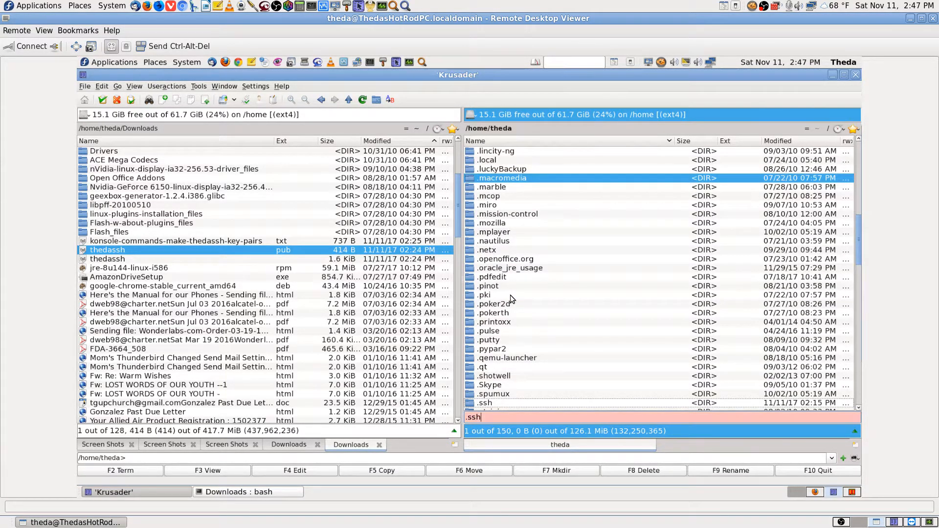
pyautogui.press('Return')
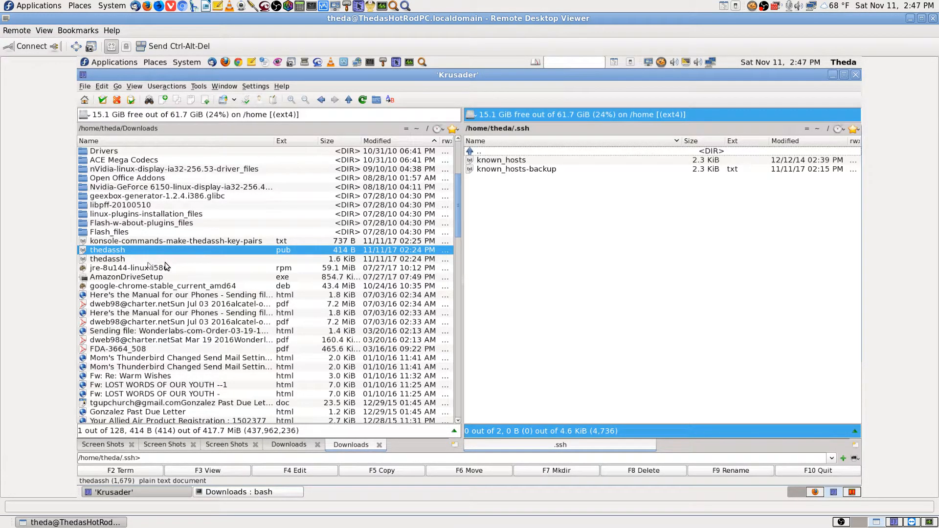
pyautogui.keyDown('ctrl'); pyautogui.click(137, 260); pyautogui.keyUp('ctrl')
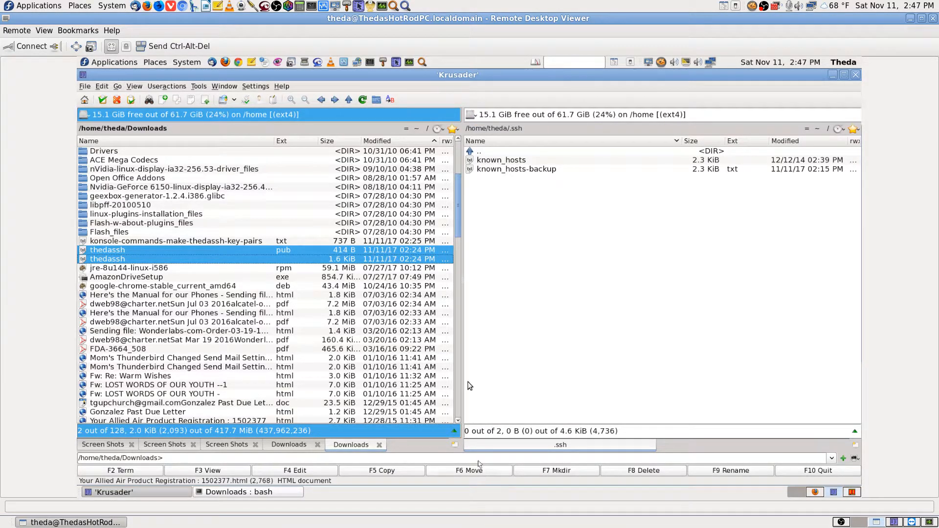
pyautogui.click(246, 242)
pyautogui.click(188, 251)
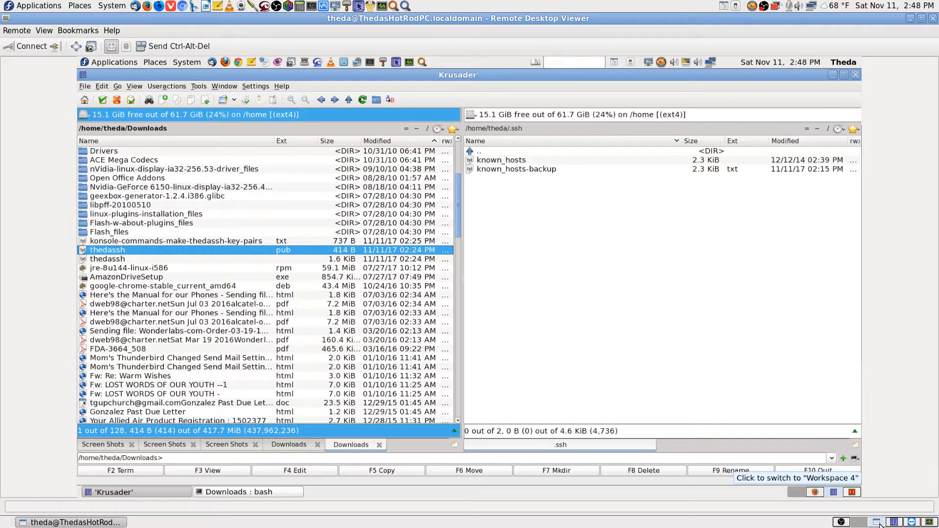
pyautogui.click(816, 493)
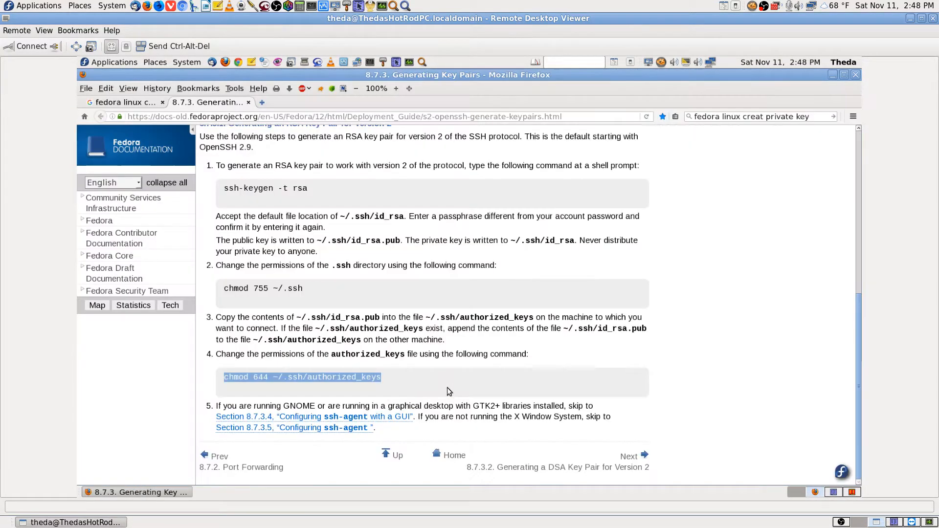
pyautogui.click(272, 370)
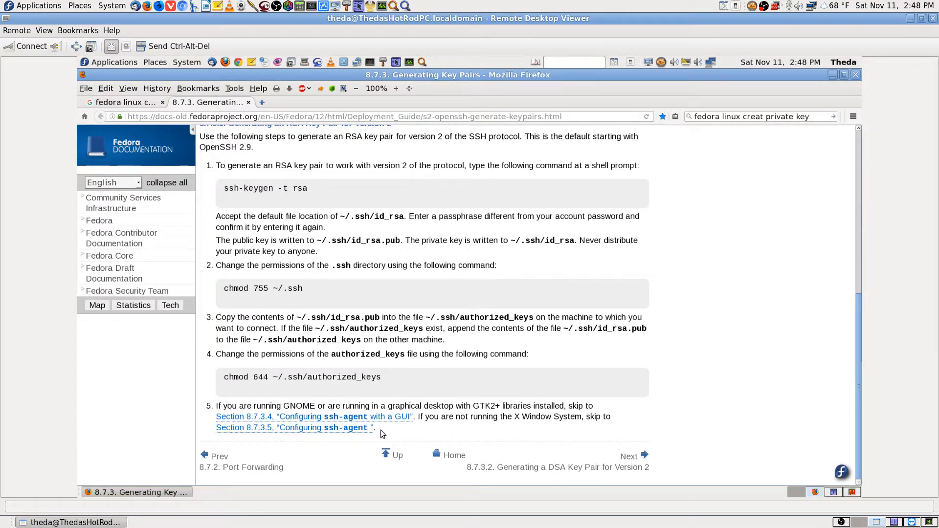
pyautogui.click(833, 492)
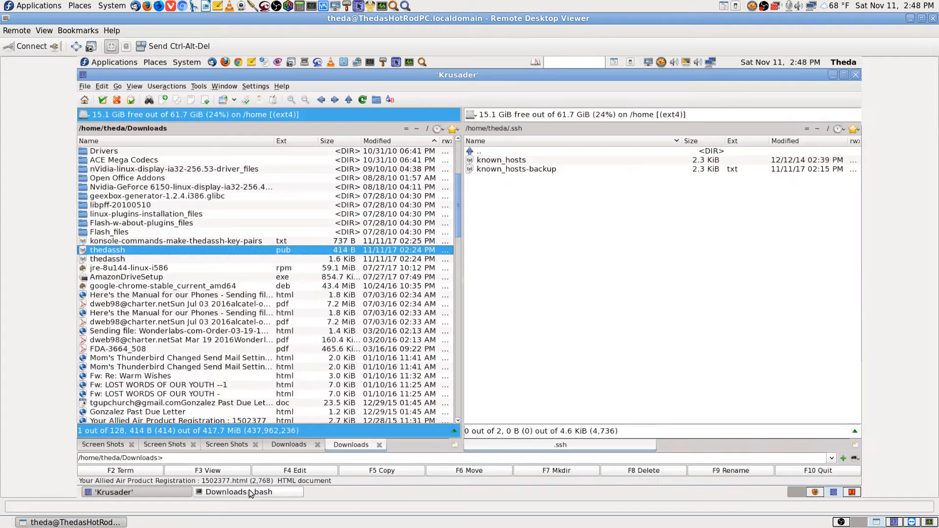
pyautogui.click(249, 493)
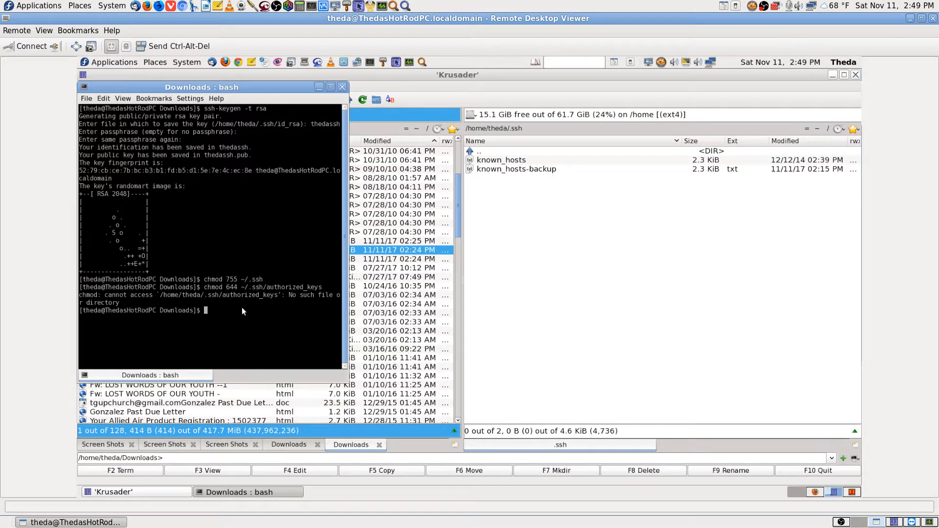
pyautogui.click(556, 319)
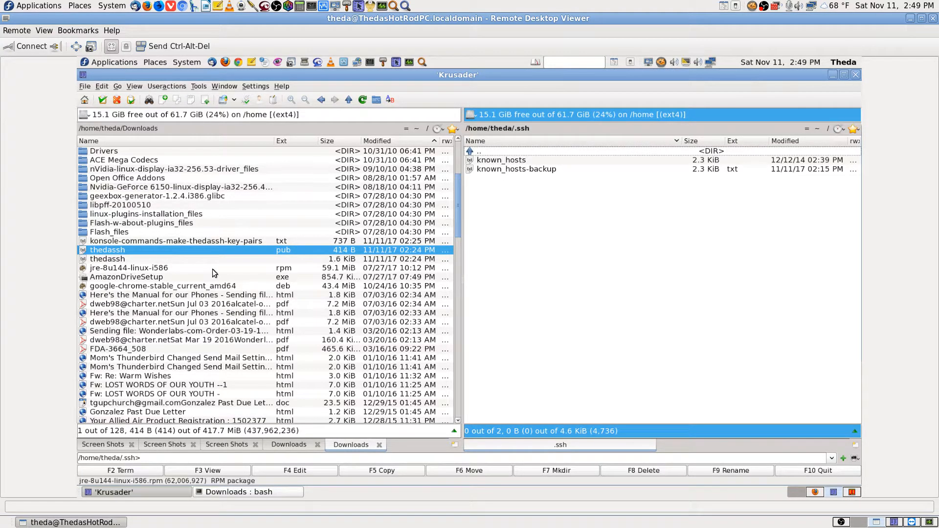
pyautogui.click(225, 492)
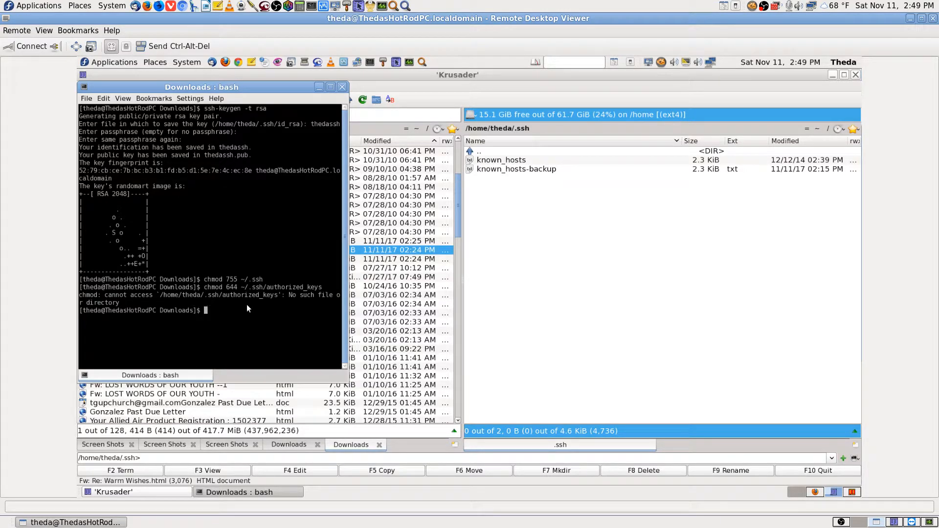
pyautogui.click(567, 329)
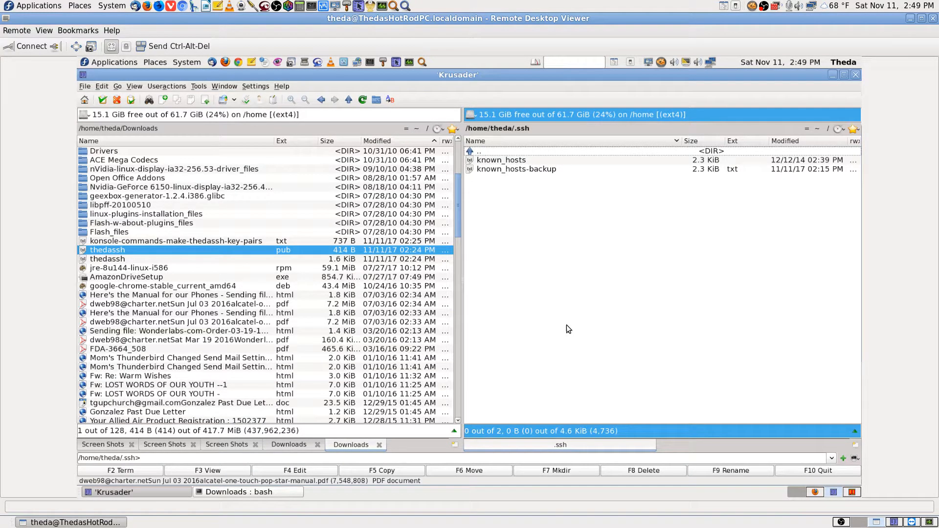
pyautogui.click(814, 494)
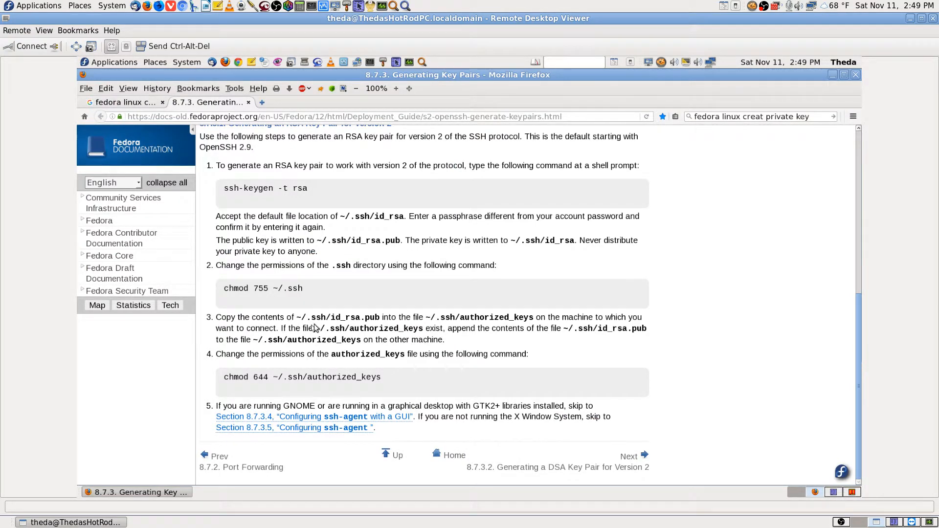
pyautogui.click(833, 493)
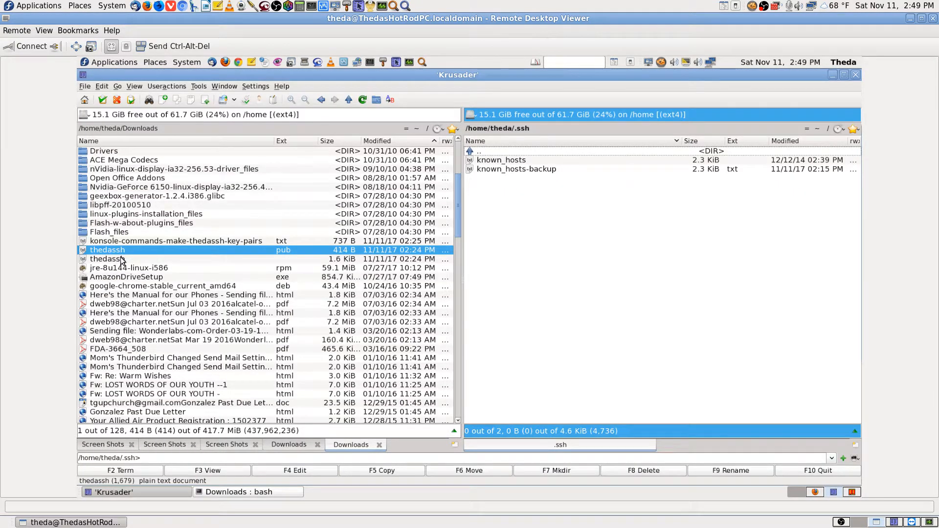
# Move thedassh and thedassh.pub from Downloads into /home/theda/.ssh with F6
pyautogui.keyDown('ctrl'); pyautogui.click(121, 259); pyautogui.keyUp('ctrl')
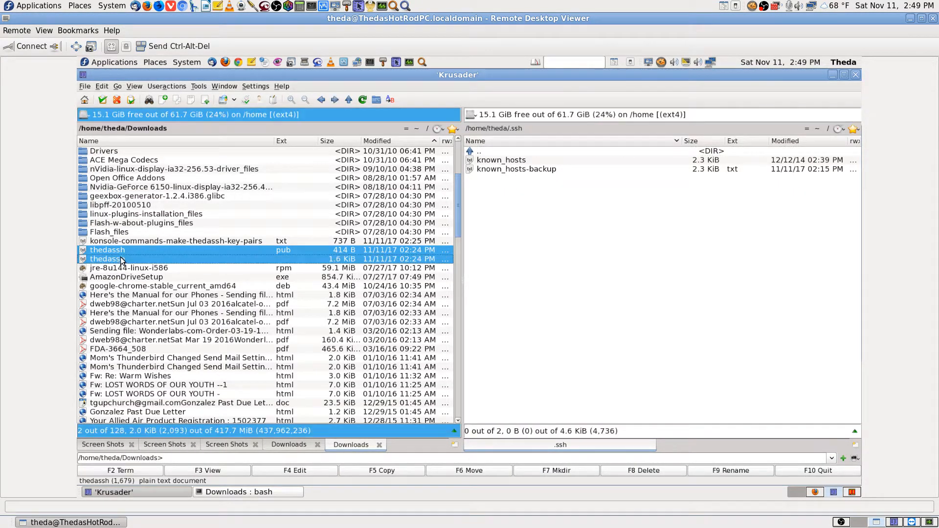
pyautogui.click(455, 472)
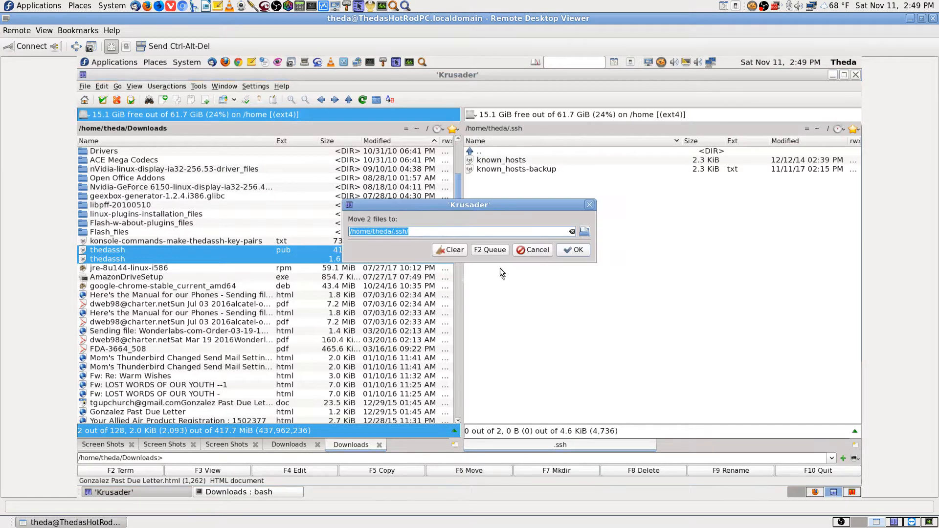
pyautogui.click(571, 251)
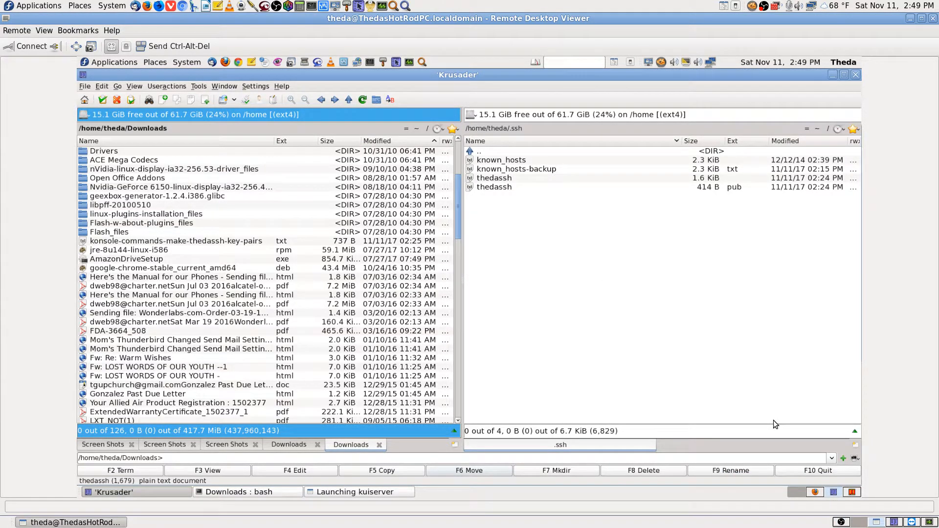
pyautogui.click(815, 495)
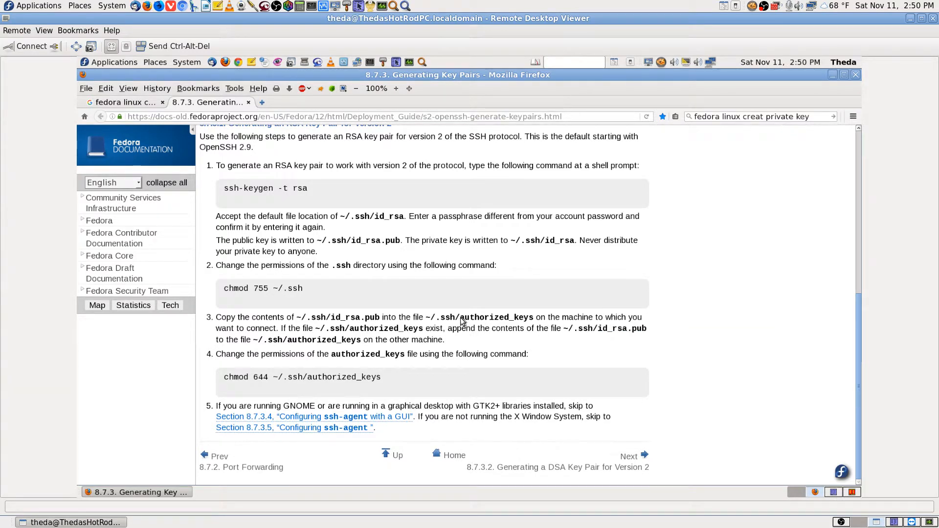
# Copy the file name 'authorized_keys' from step 3 of the Fedora key-pair guide
pyautogui.moveTo(460, 318); pyautogui.dragTo(532, 322)
pyautogui.rightClick(529, 322)
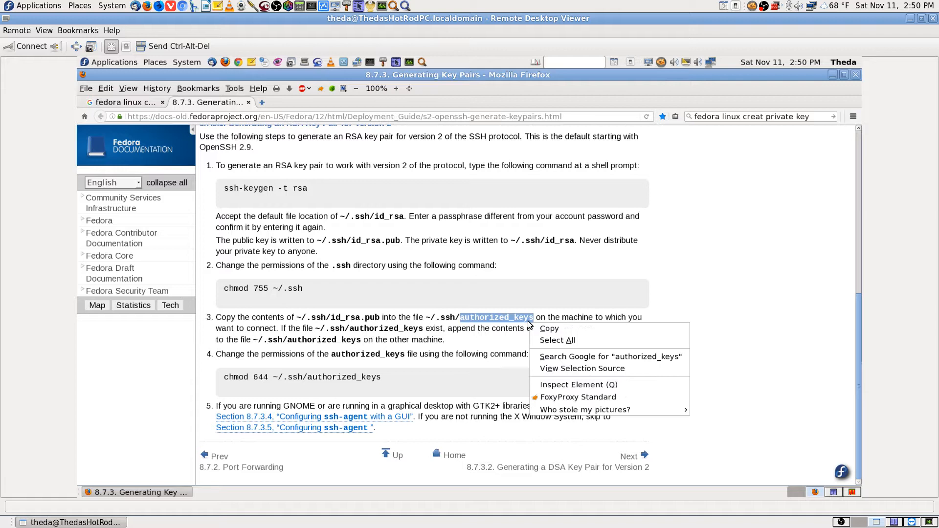
pyautogui.click(551, 331)
pyautogui.click(745, 376)
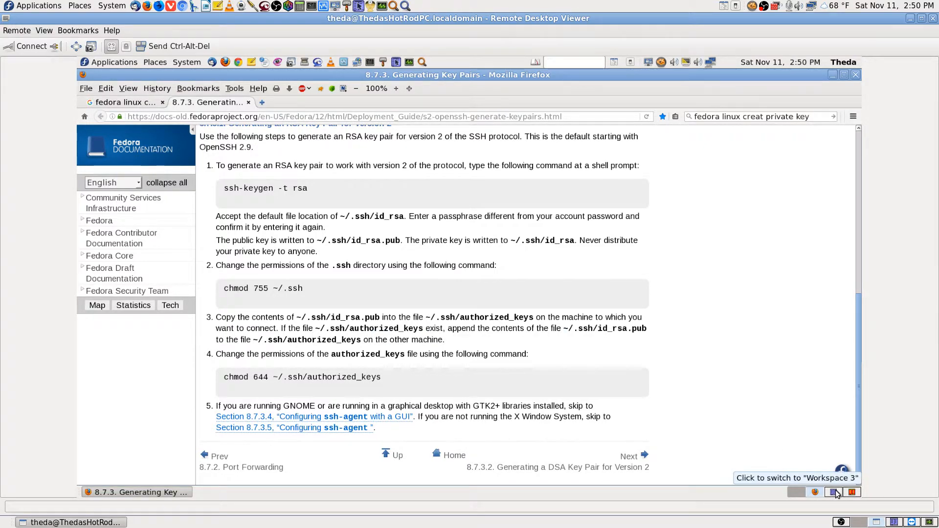
pyautogui.click(913, 524)
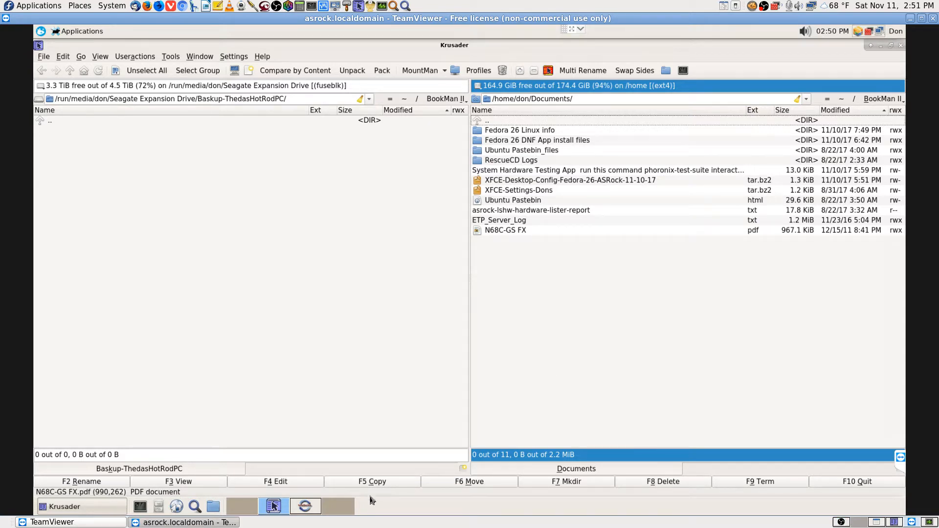
# Launch Remote Desktop Viewer via a 'remote' menu search, maximize it and dismiss the shortcuts notice
pyautogui.click(335, 511)
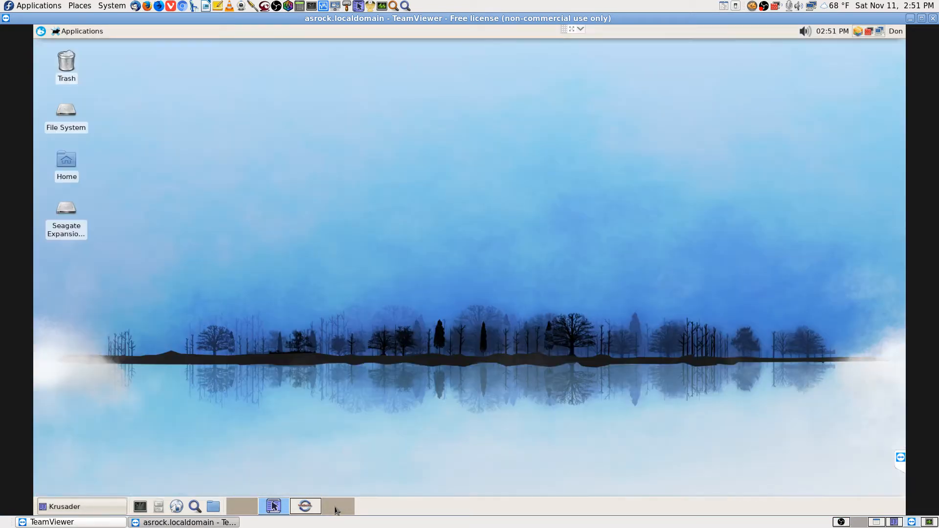
pyautogui.click(42, 32)
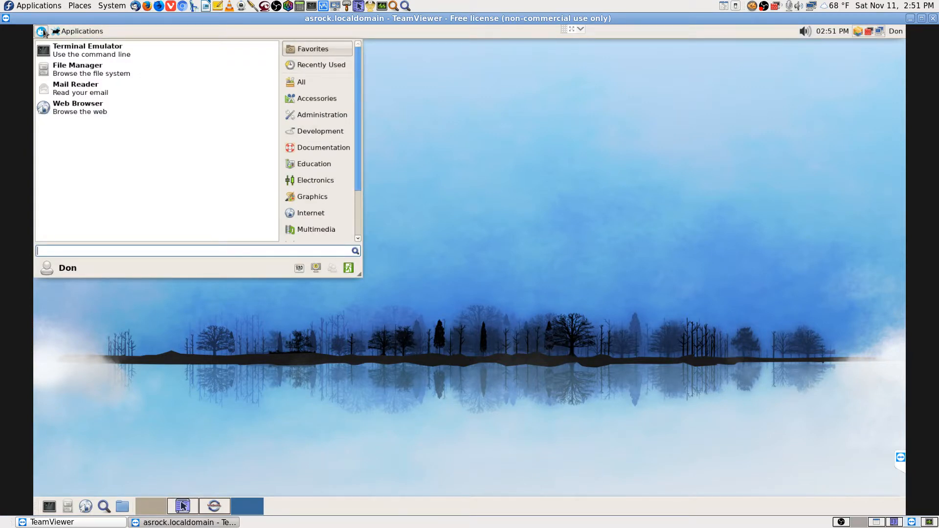
pyautogui.write('remote')
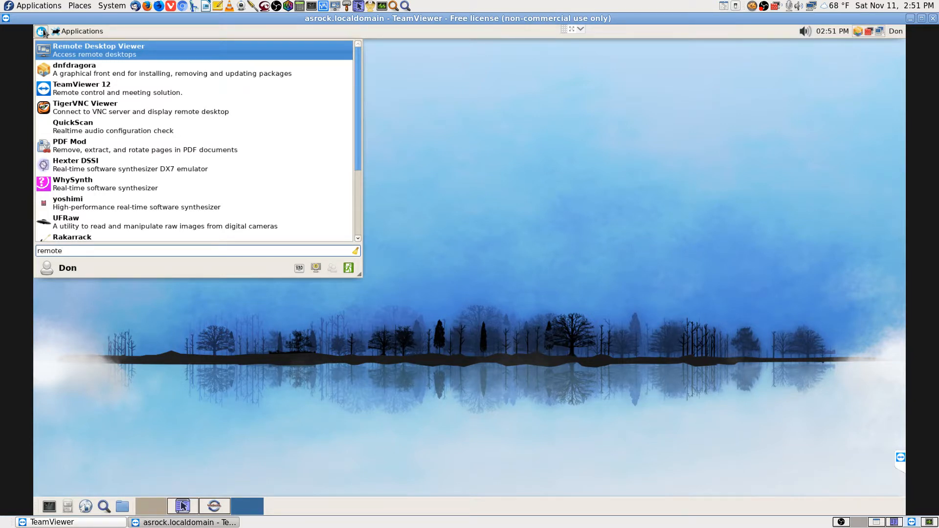
pyautogui.press('Return')
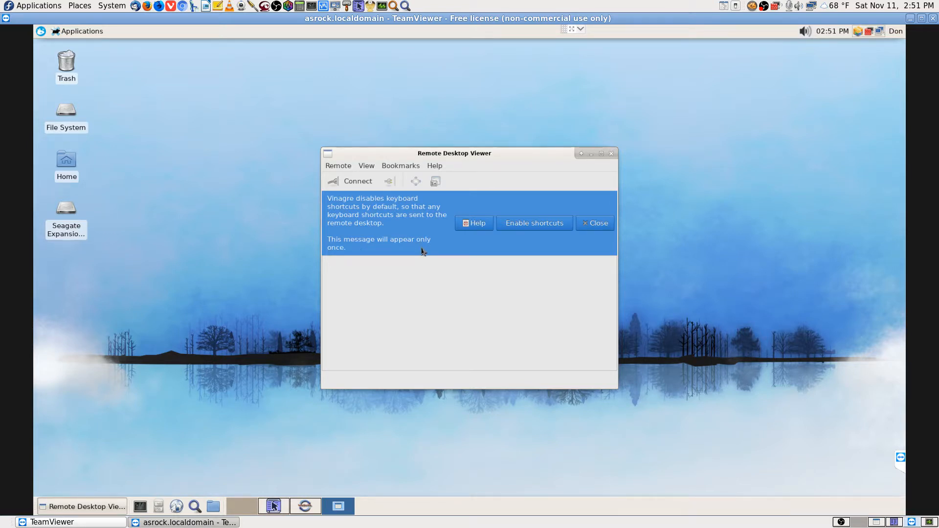
pyautogui.click(601, 155)
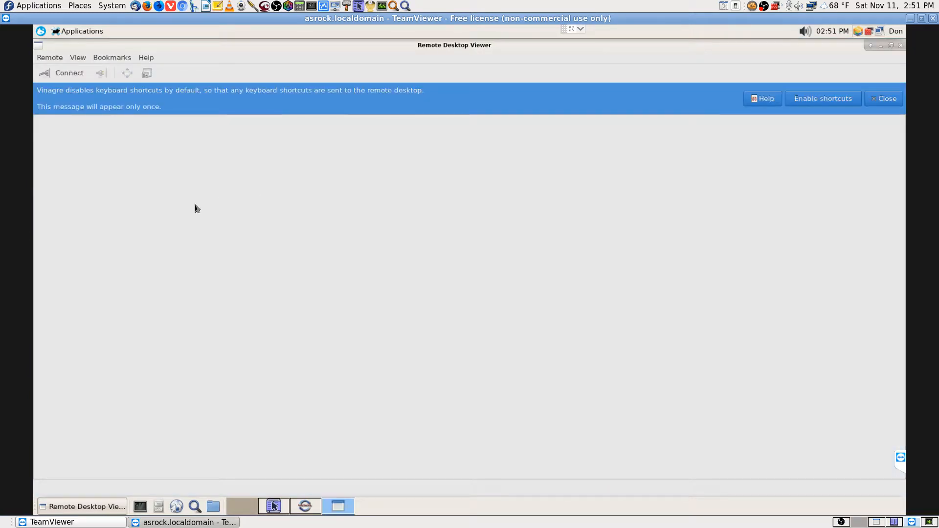
pyautogui.click(883, 98)
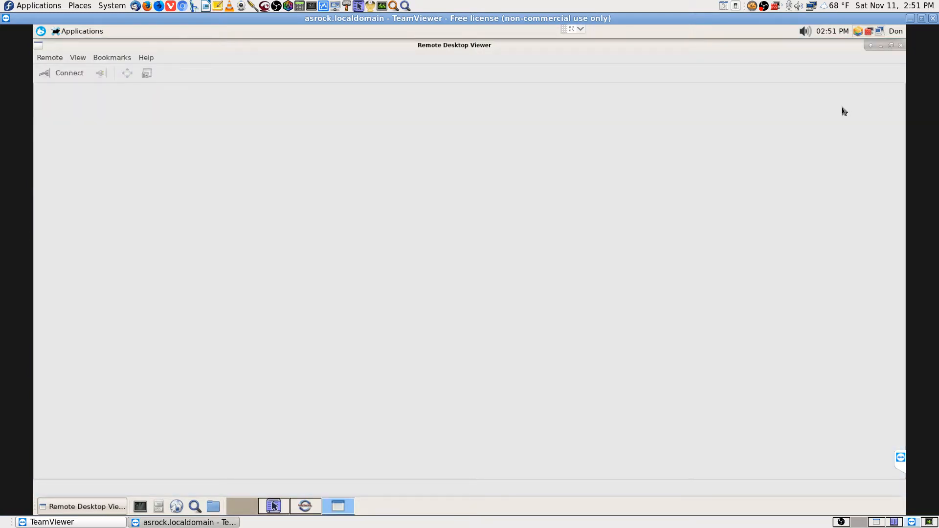
# Try an SSH connection to 192.168.0.108, then close it at the password prompt
pyautogui.click(69, 73)
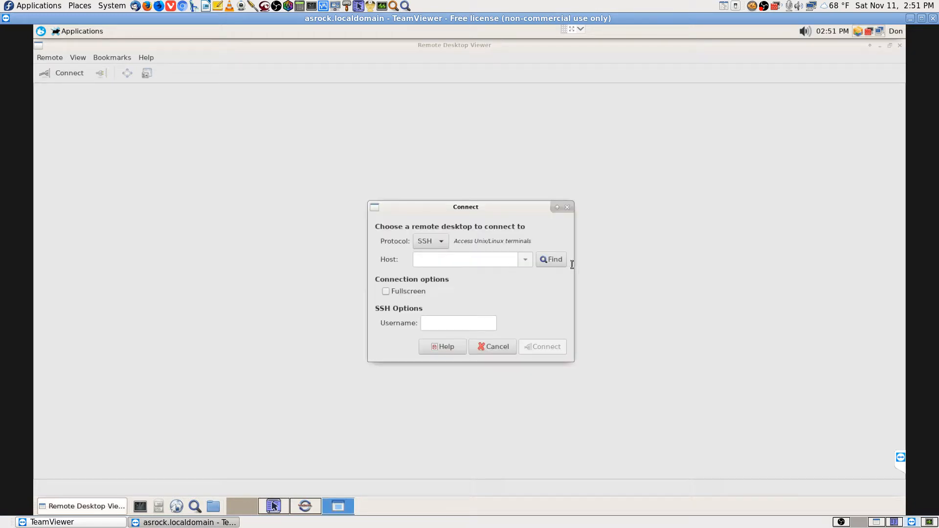
pyautogui.click(465, 257)
pyautogui.write('192.168.0.108')
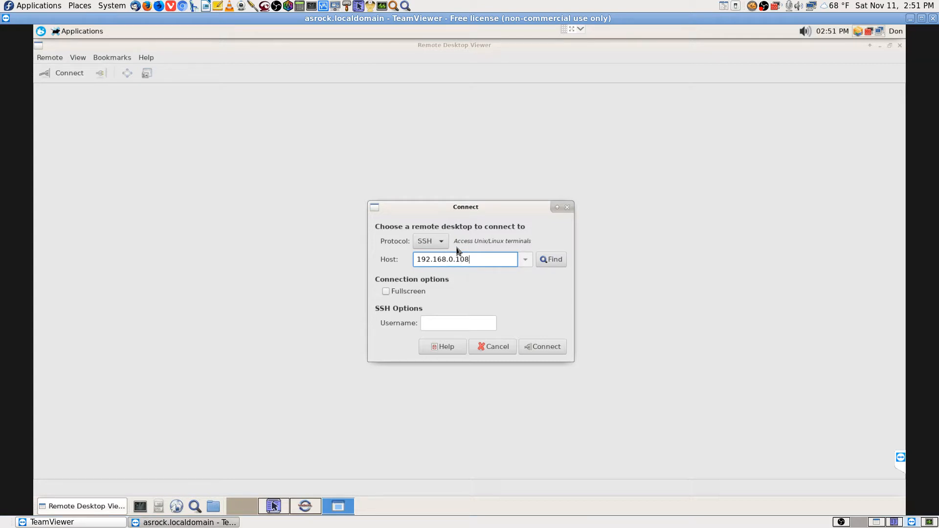
pyautogui.press('Return')
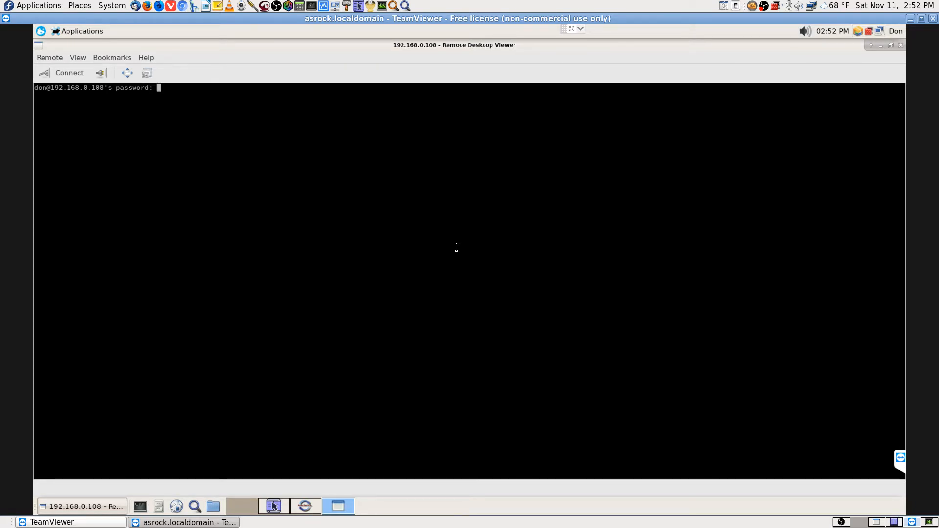
pyautogui.click(100, 73)
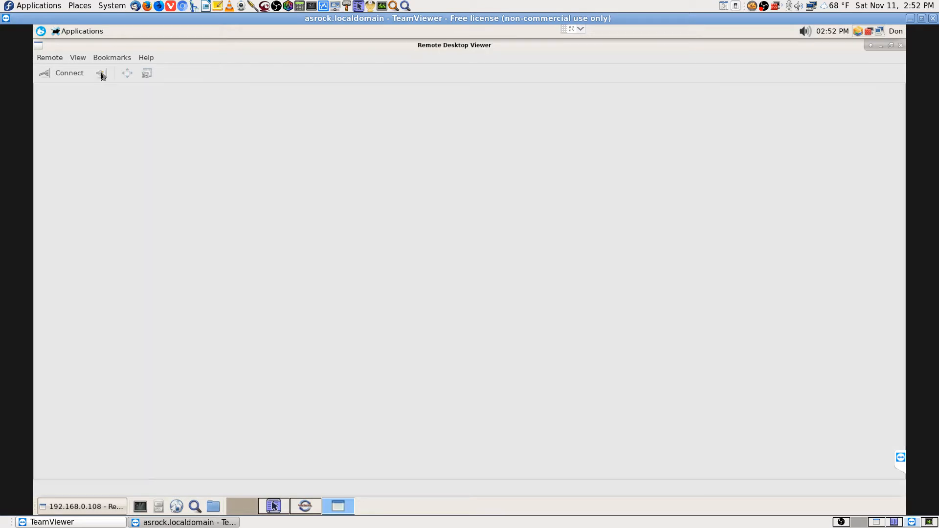
# Start a new connection to host 192.168.0.108 using the VNC protocol
pyautogui.click(76, 74)
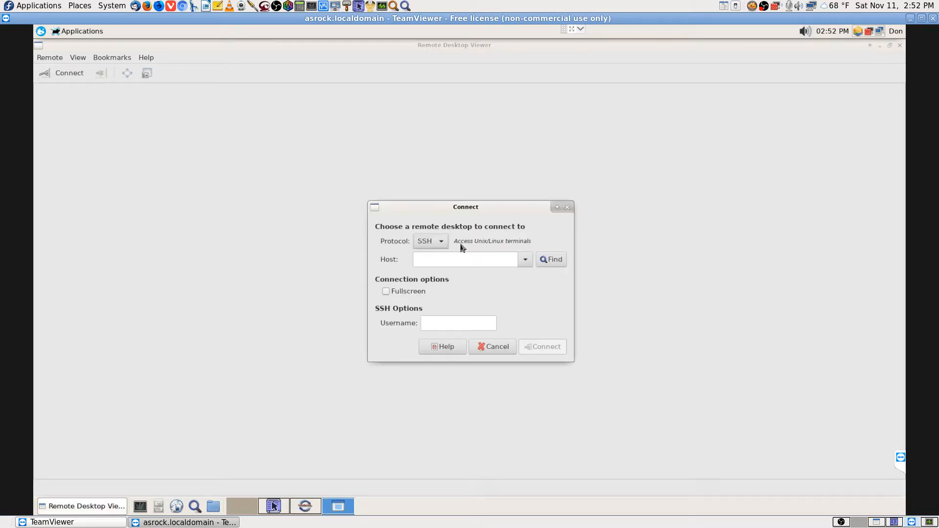
pyautogui.click(440, 242)
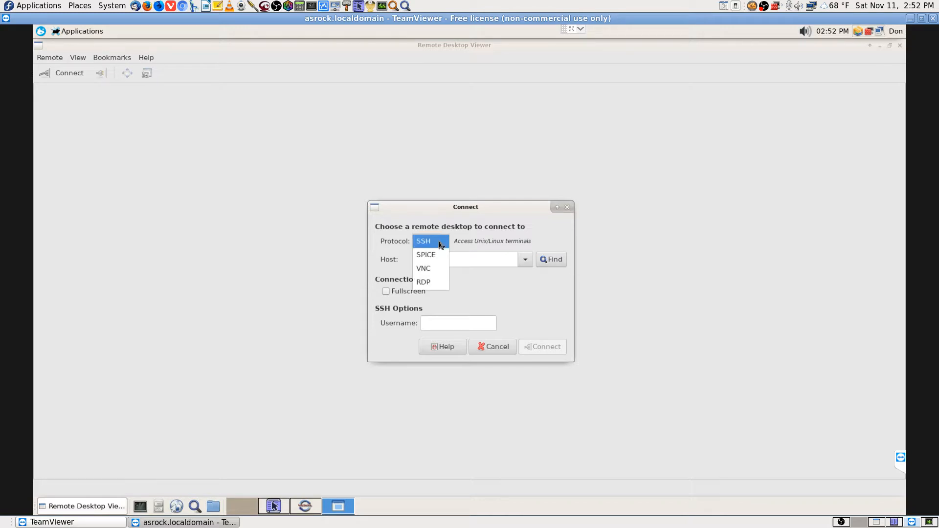
pyautogui.click(429, 274)
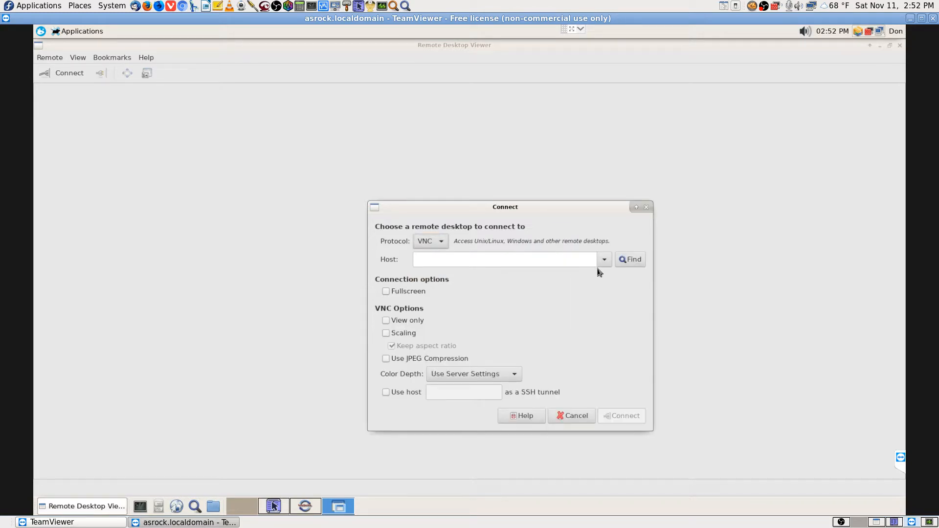
pyautogui.click(566, 261)
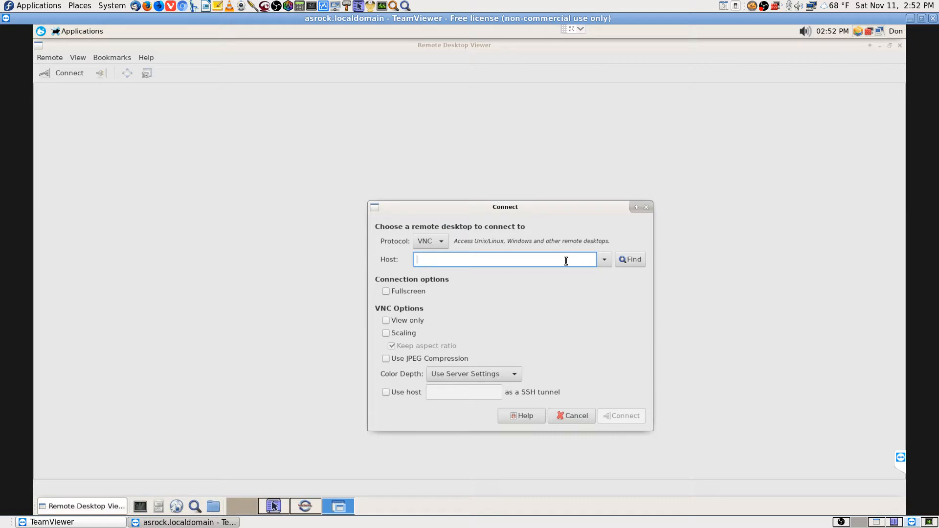
pyautogui.write('192.168.0.108')
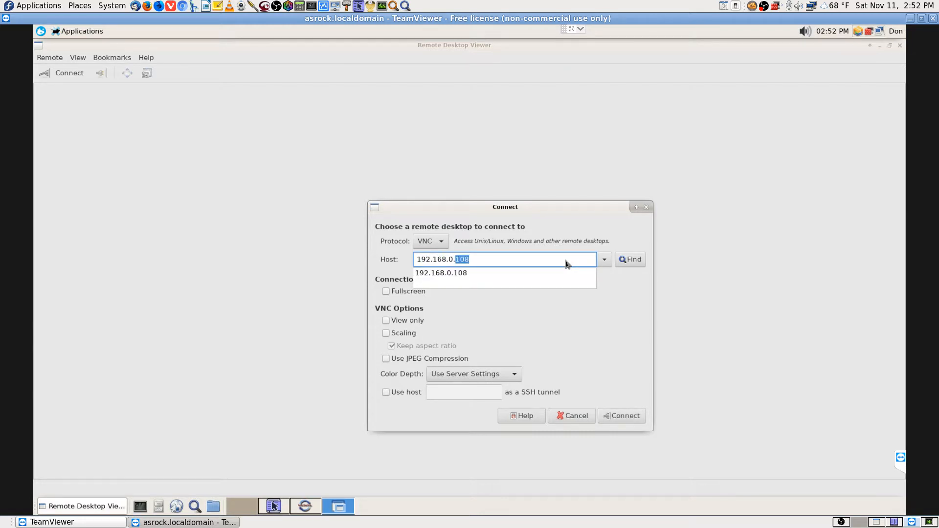
pyautogui.click(433, 242)
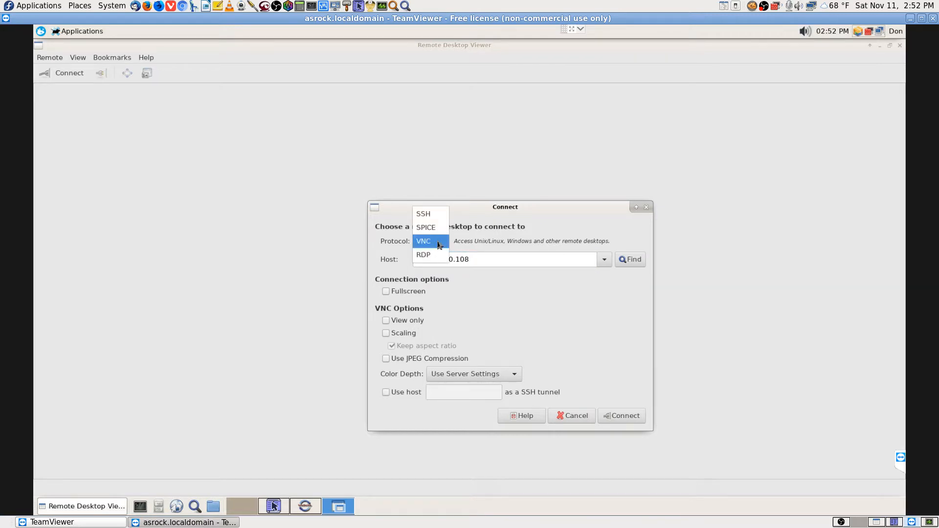
pyautogui.click(439, 245)
pyautogui.click(523, 260)
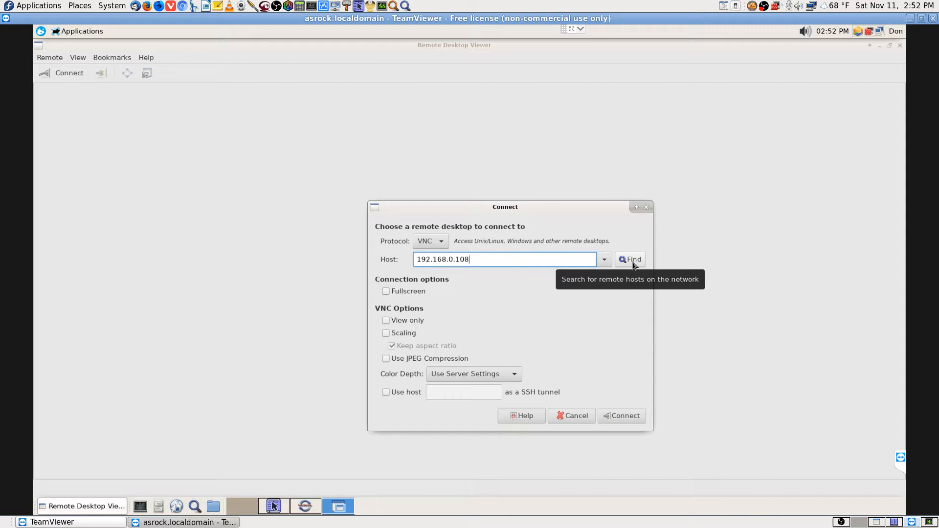
pyautogui.click(619, 417)
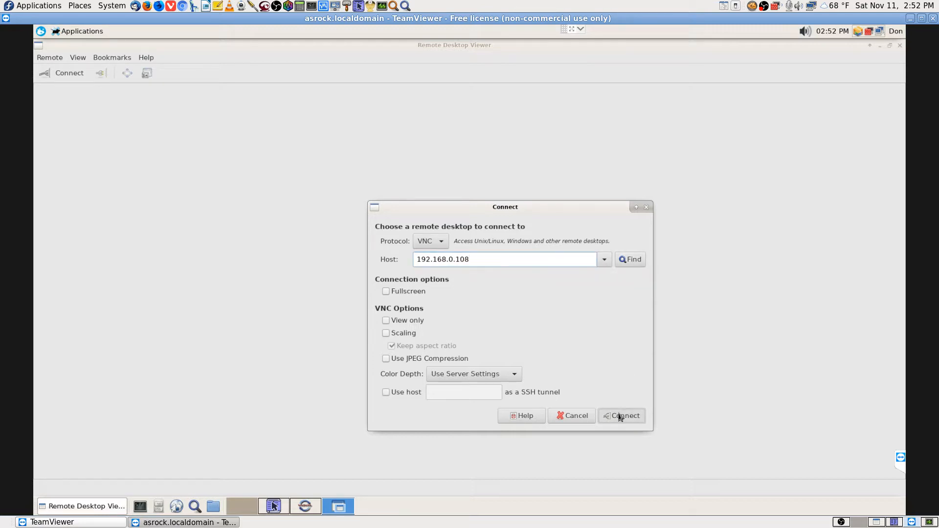
# Enter the VNC password and scale the remote desktop to fit the viewer
pyautogui.write('***')
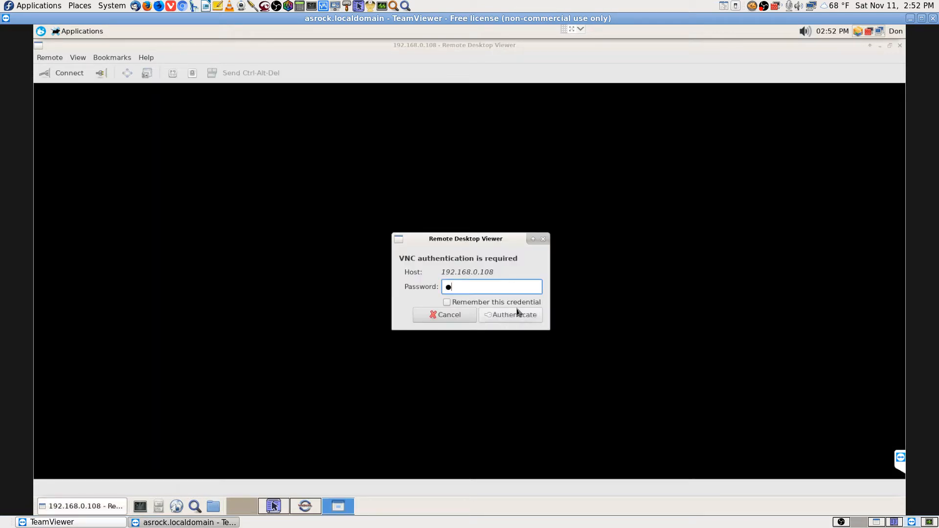
pyautogui.write('****')
pyautogui.click(518, 314)
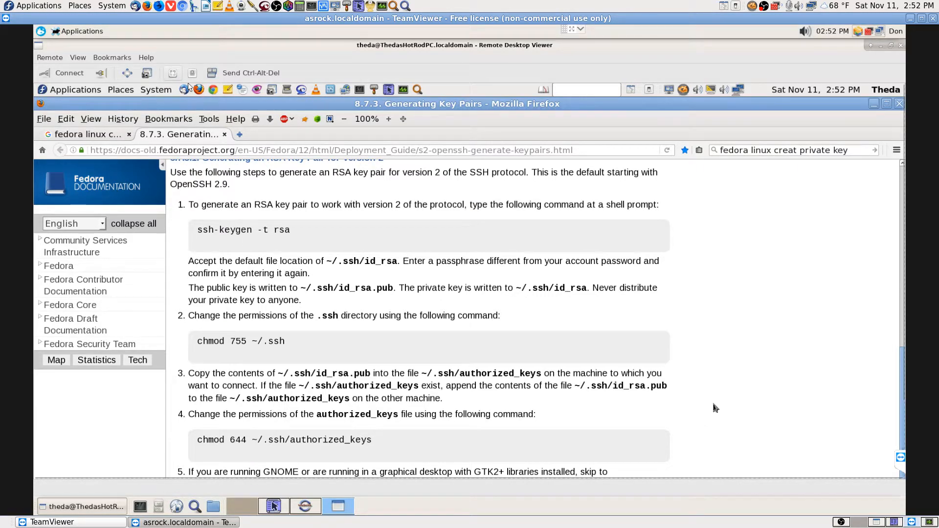
pyautogui.click(173, 74)
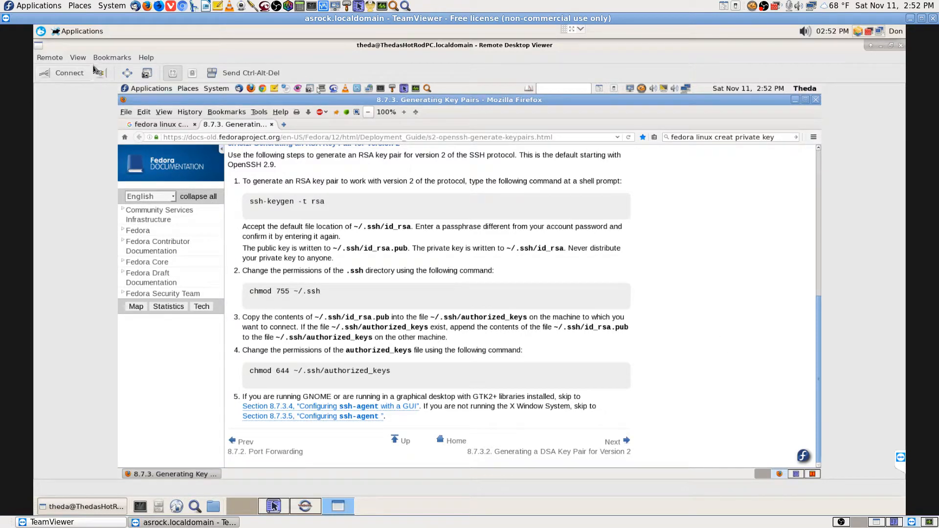
pyautogui.click(60, 60)
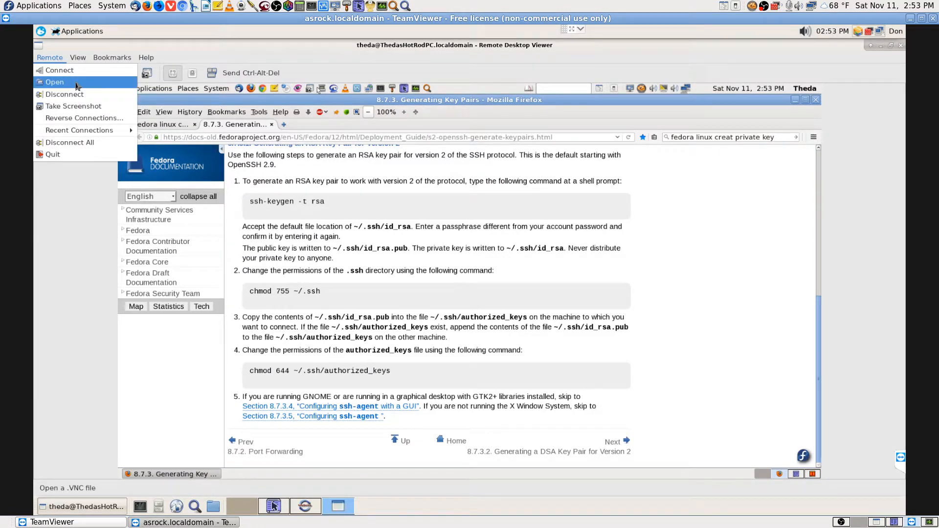
pyautogui.click(71, 223)
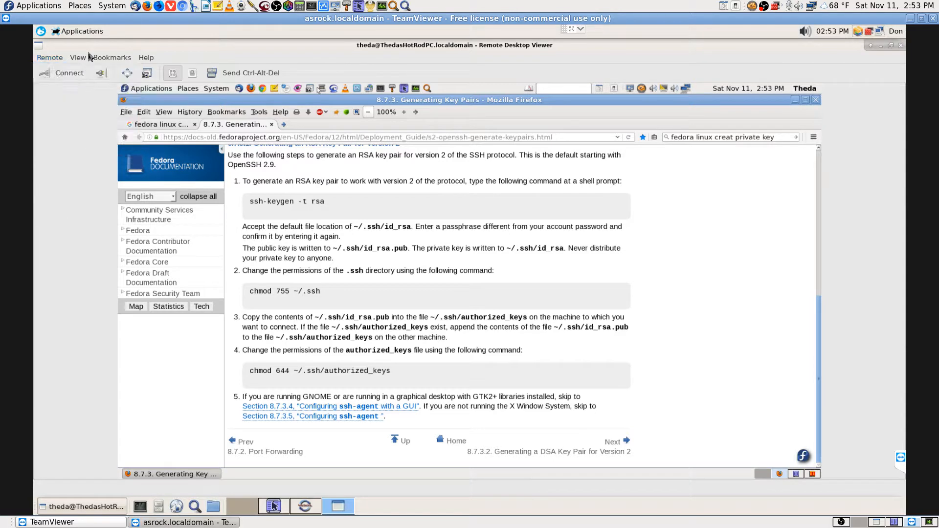
pyautogui.click(85, 60)
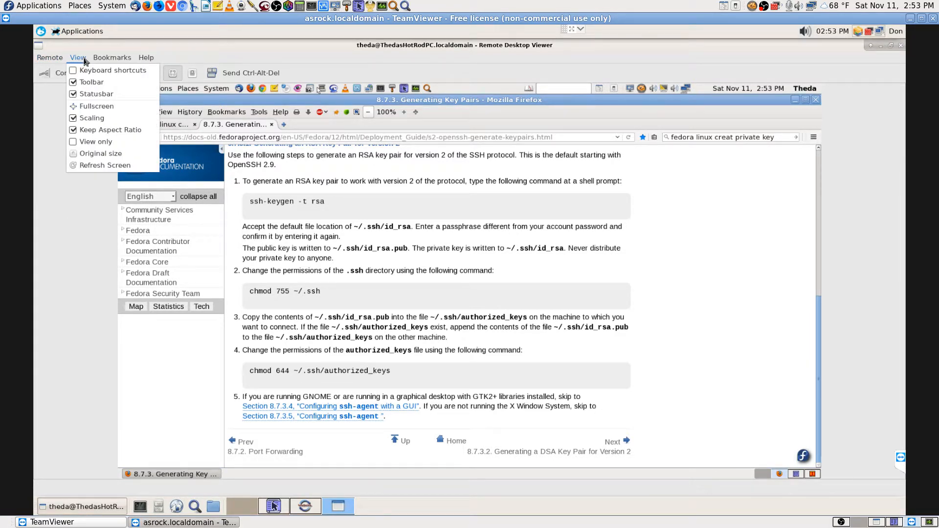
pyautogui.click(87, 208)
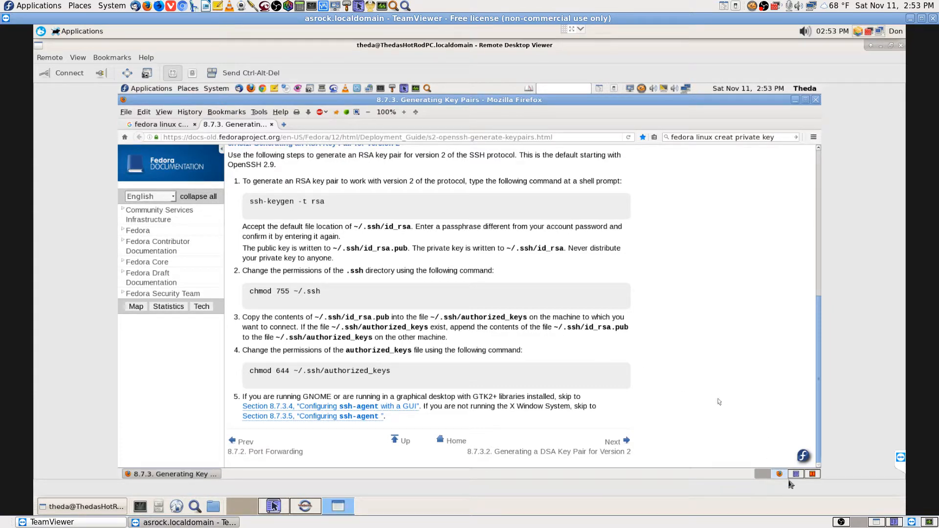
# Return to the TeamViewer window and disconnect the VNC session to 192.168.0.108
pyautogui.click(877, 522)
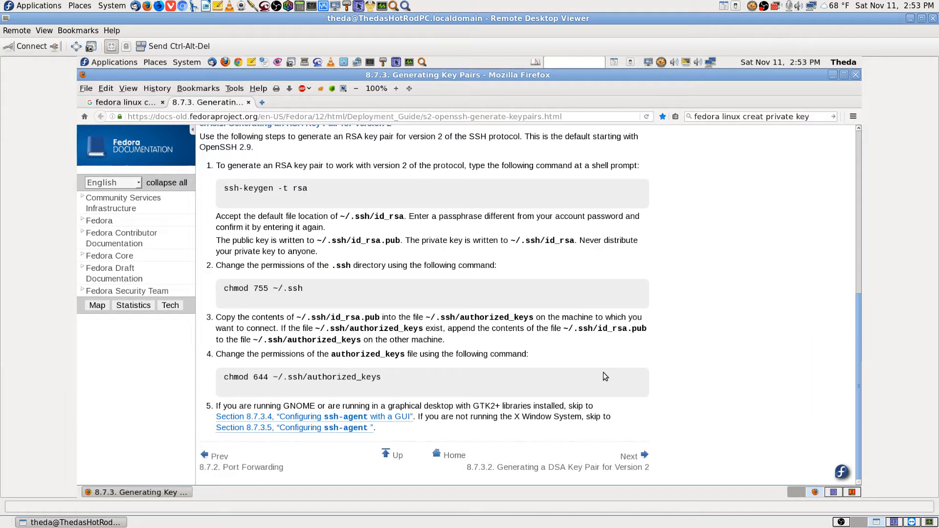
pyautogui.click(911, 522)
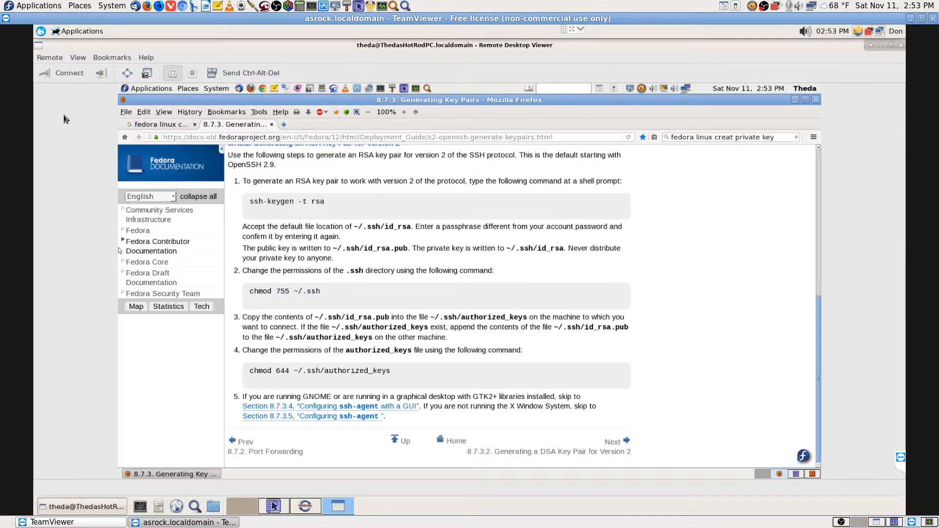
pyautogui.click(50, 58)
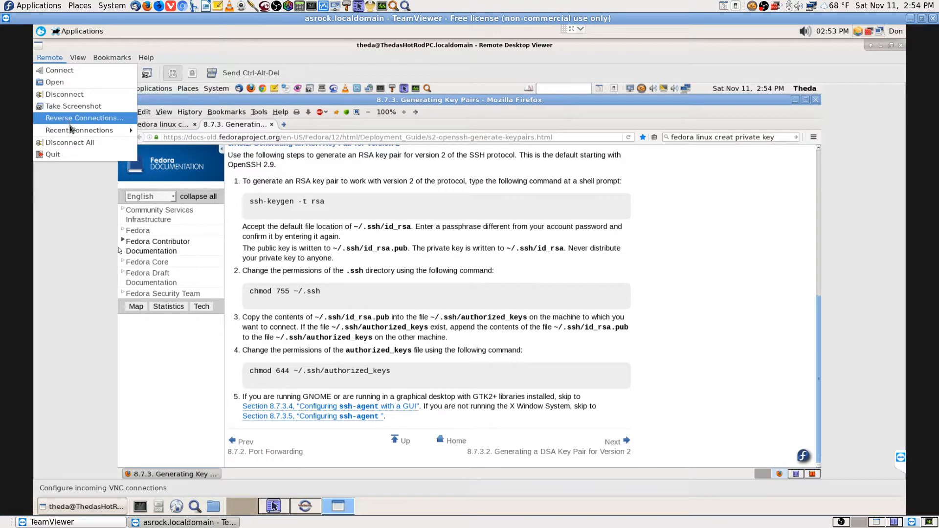
pyautogui.moveTo(83, 60)
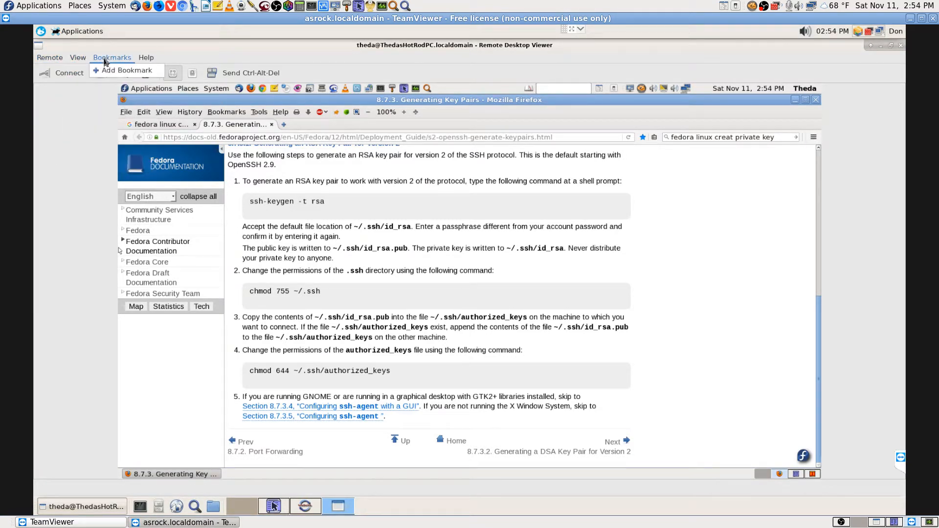
pyautogui.moveTo(160, 60)
pyautogui.click(140, 75)
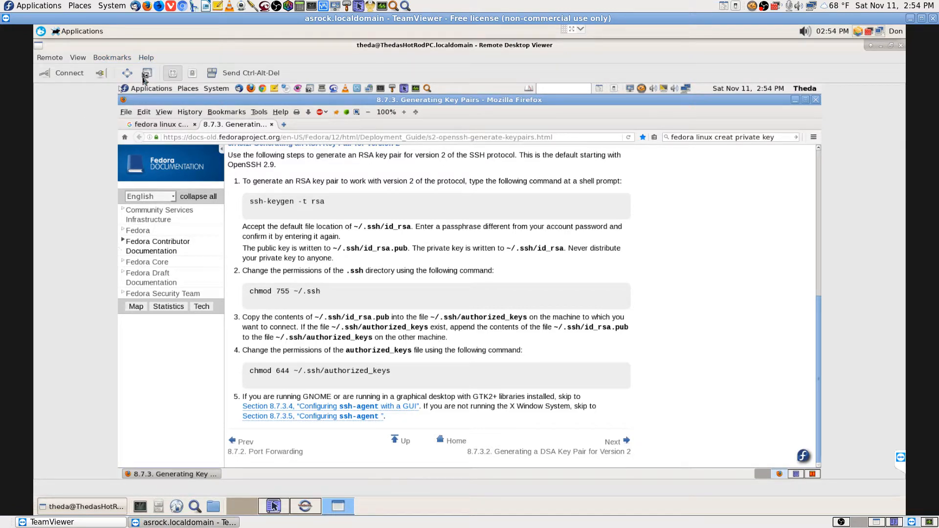
pyautogui.click(101, 73)
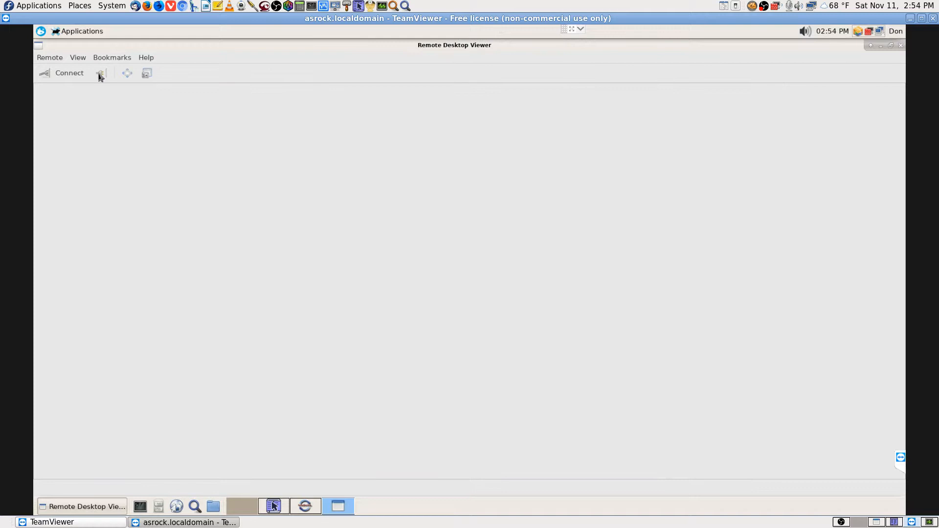
# Cancel a new connection after toggling its protocol between SSH and VNC, then close Remote Desktop Viewer
pyautogui.click(69, 73)
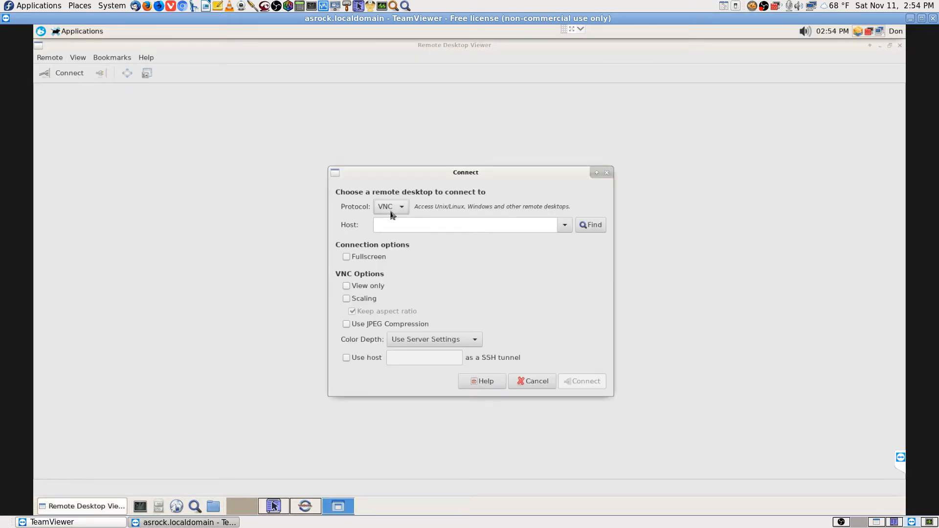
pyautogui.click(405, 211)
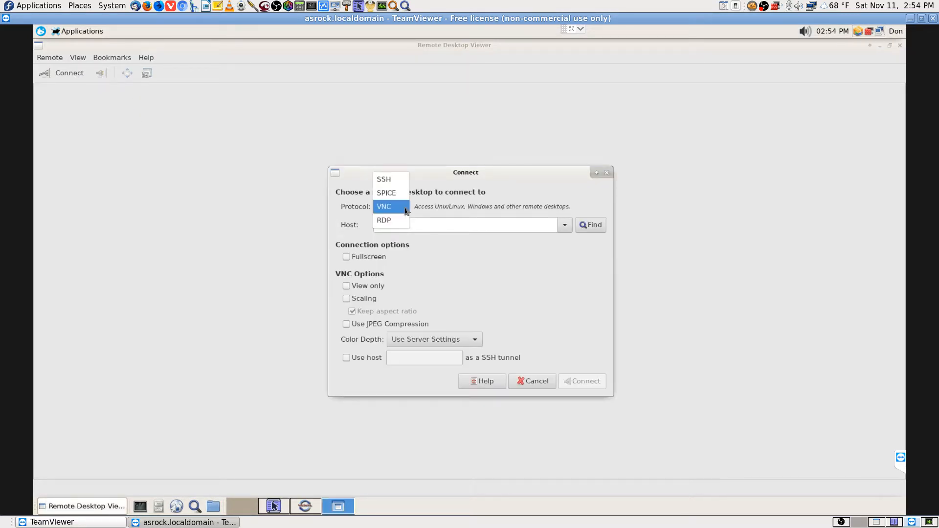
pyautogui.click(405, 211)
pyautogui.click(405, 210)
pyautogui.click(385, 179)
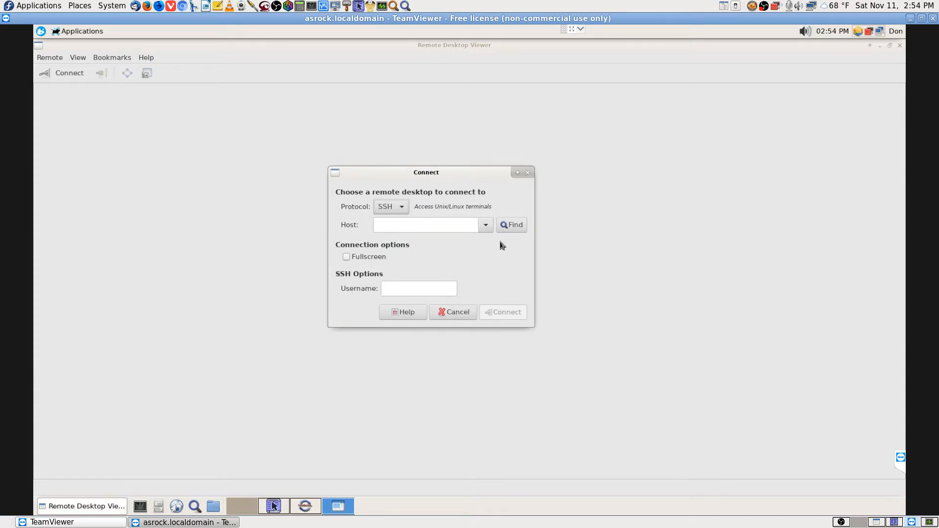
pyautogui.click(401, 209)
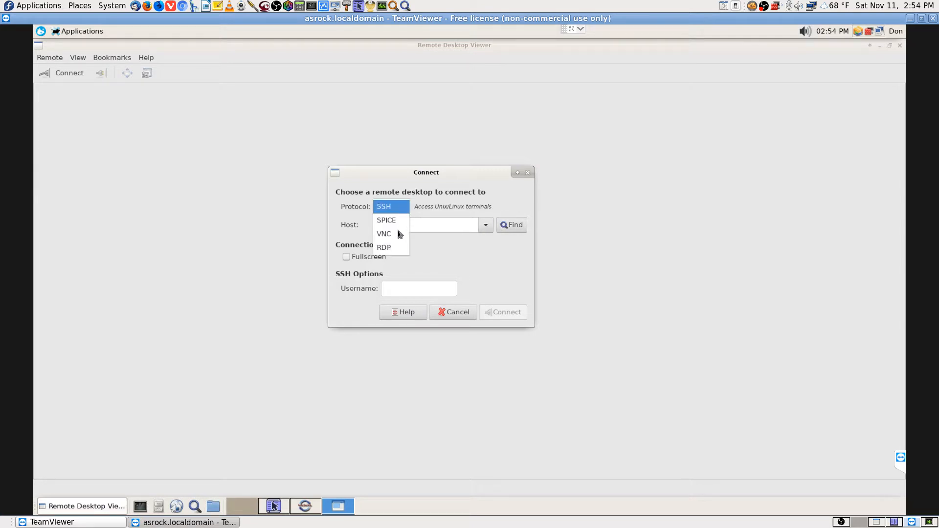
pyautogui.click(400, 233)
pyautogui.click(531, 382)
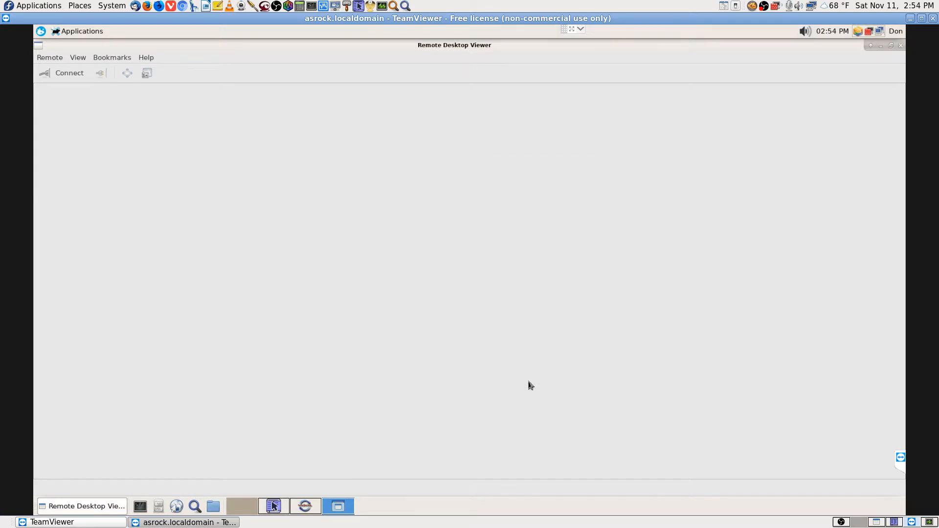
pyautogui.click(900, 45)
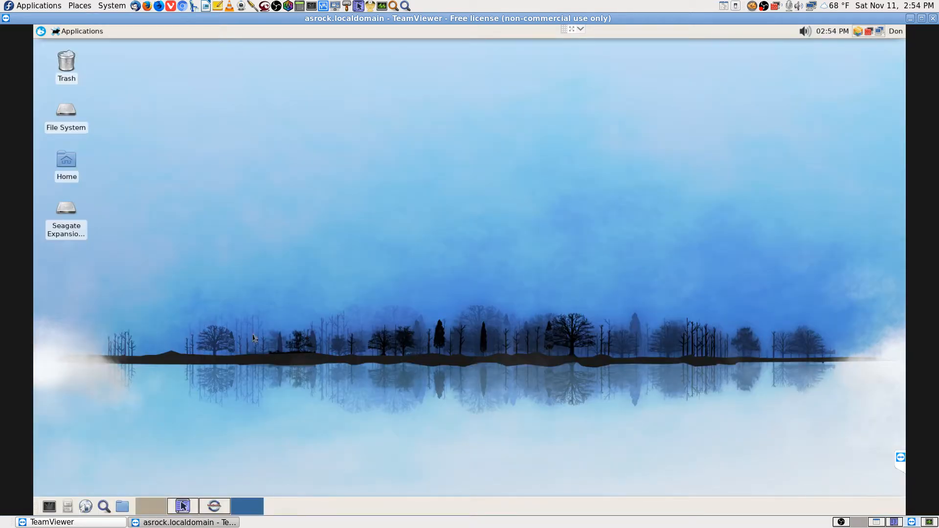
# In Krusader's right panel, try opening sftp://192.168.0.108
pyautogui.click(214, 507)
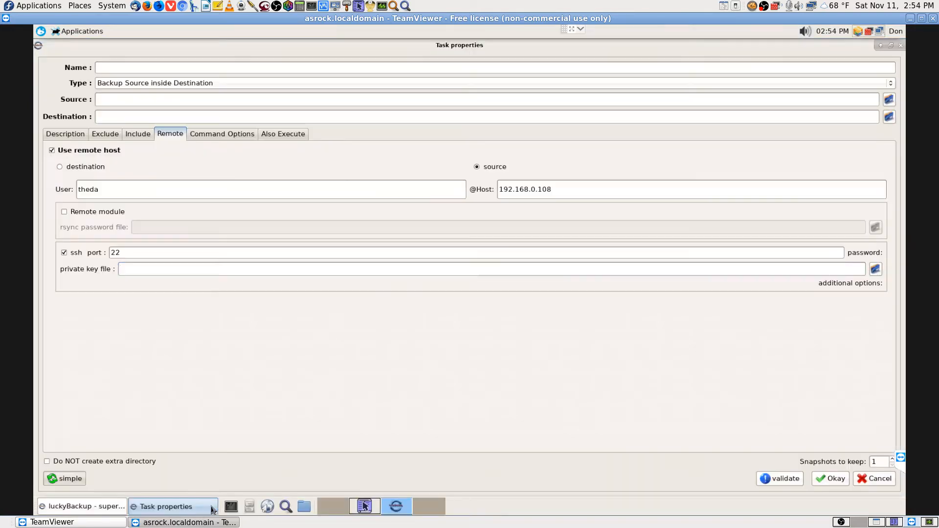
pyautogui.click(366, 509)
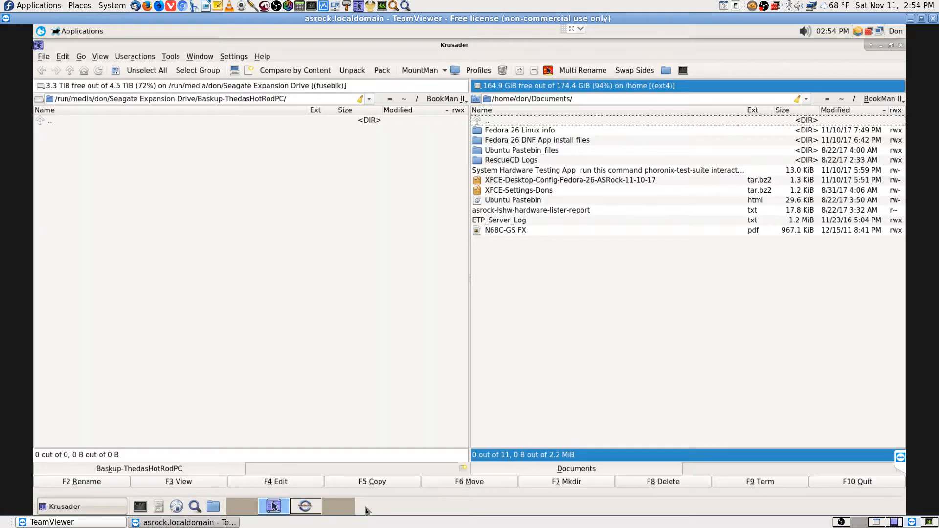
pyautogui.click(583, 98)
pyautogui.write('sftp')
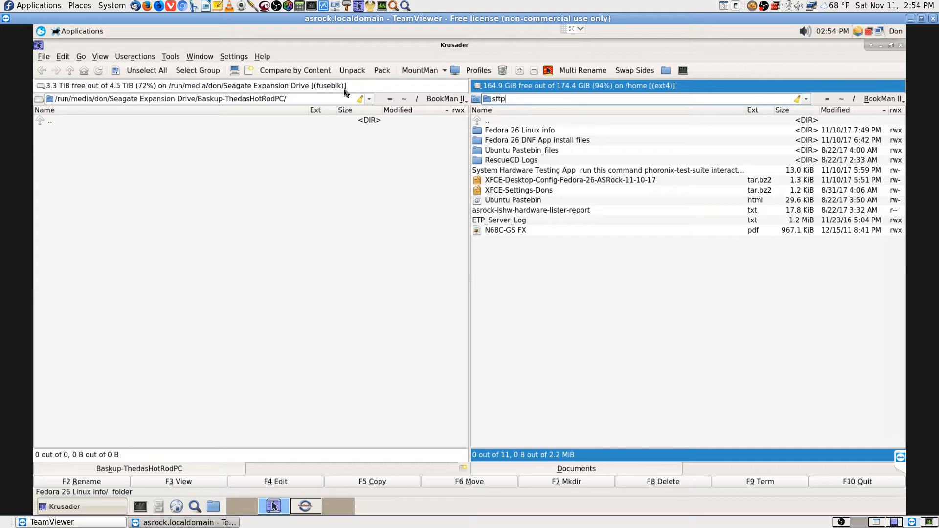
pyautogui.write('://')
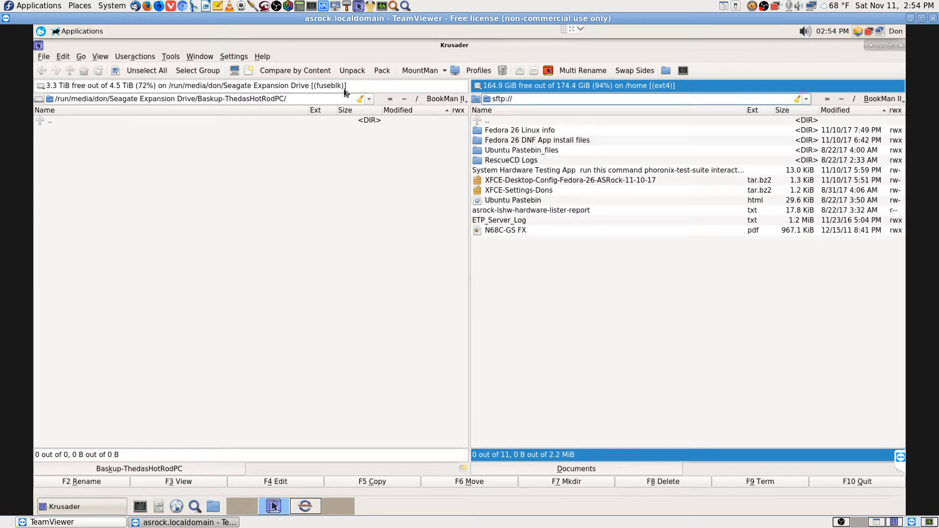
pyautogui.write('192.168.0.108')
pyautogui.press('Return')
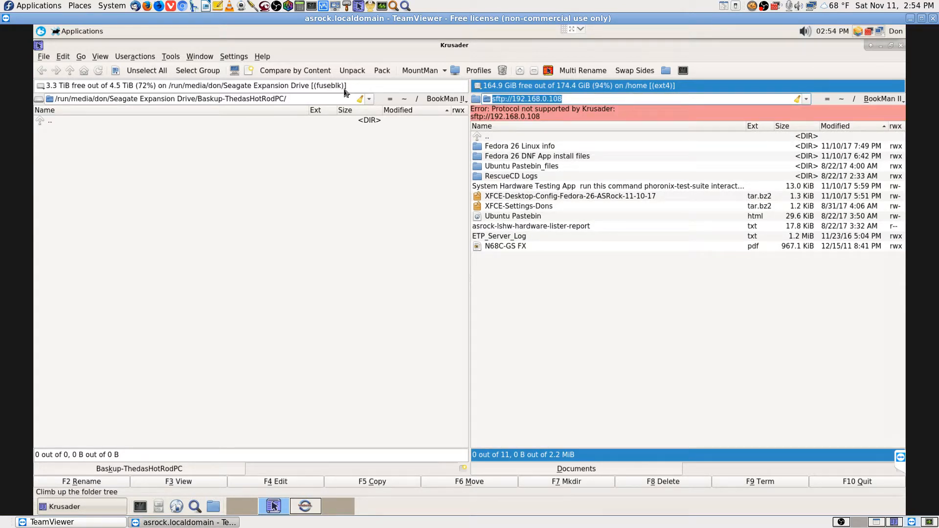
# Change the last digits of the sftp address and retry it
pyautogui.press('End')
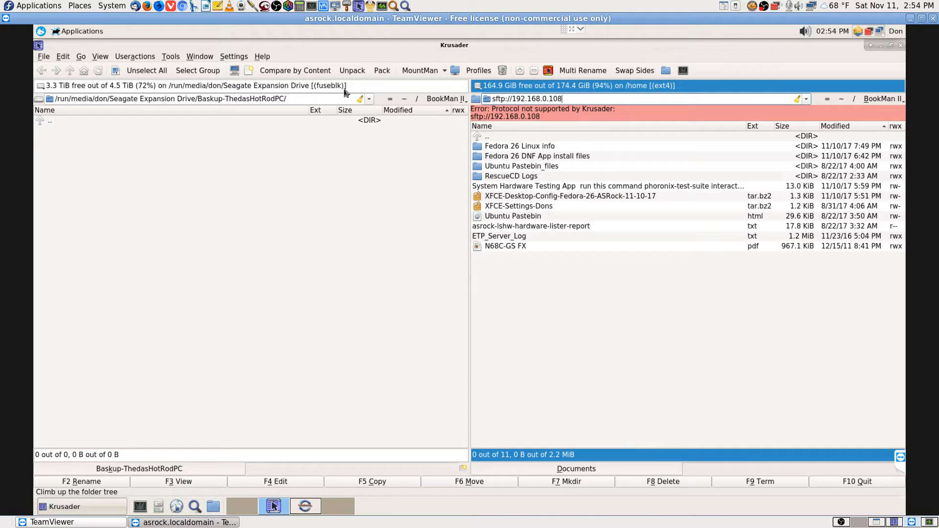
pyautogui.press('Left')
pyautogui.press('Delete')
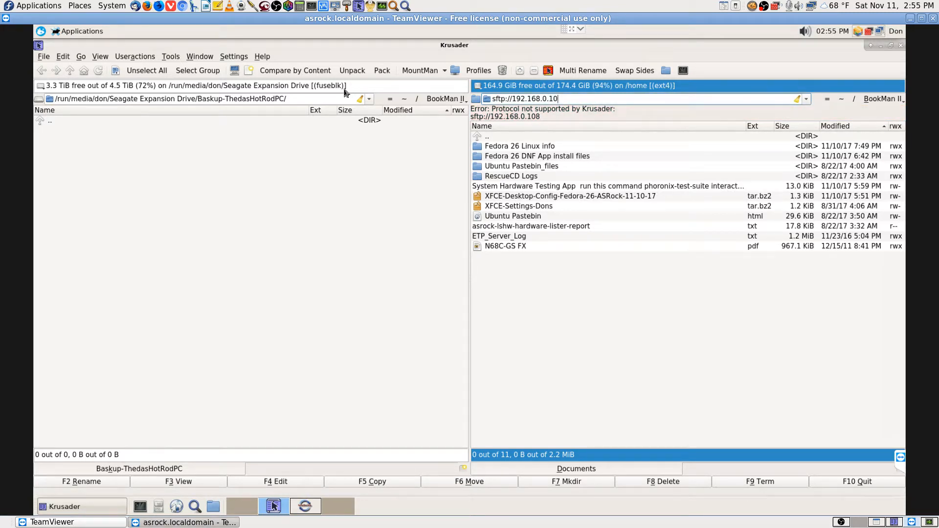
pyautogui.write('68.1')
pyautogui.press('Return')
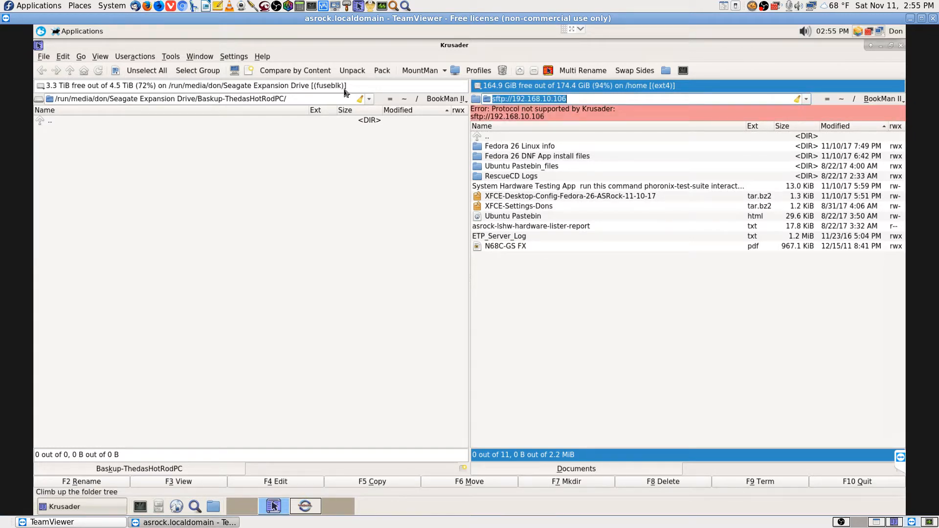
# Try opening the remote machine as ftp://192.168.0.108 instead
pyautogui.press('Left')
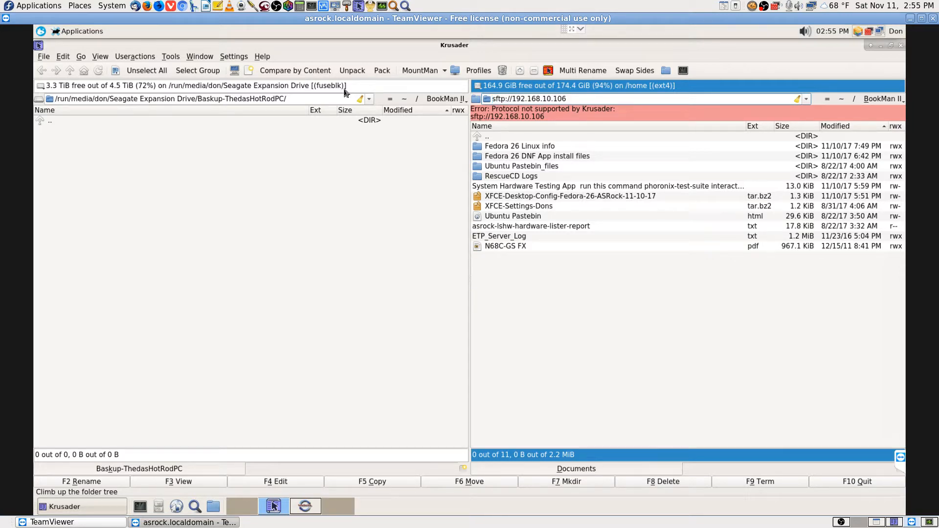
pyautogui.press('Delete')
pyautogui.press('Delete')
pyautogui.press('Delete')
pyautogui.press('Delete')
pyautogui.press('Delete')
pyautogui.press('Delete')
pyautogui.press('Delete')
pyautogui.press('Delete')
pyautogui.press('Delete')
pyautogui.press('Delete')
pyautogui.press('Delete')
pyautogui.press('Delete')
pyautogui.press('Delete')
pyautogui.press('Delete')
pyautogui.press('Delete')
pyautogui.press('Delete')
pyautogui.press('Delete')
pyautogui.press('Delete')
pyautogui.press('Delete')
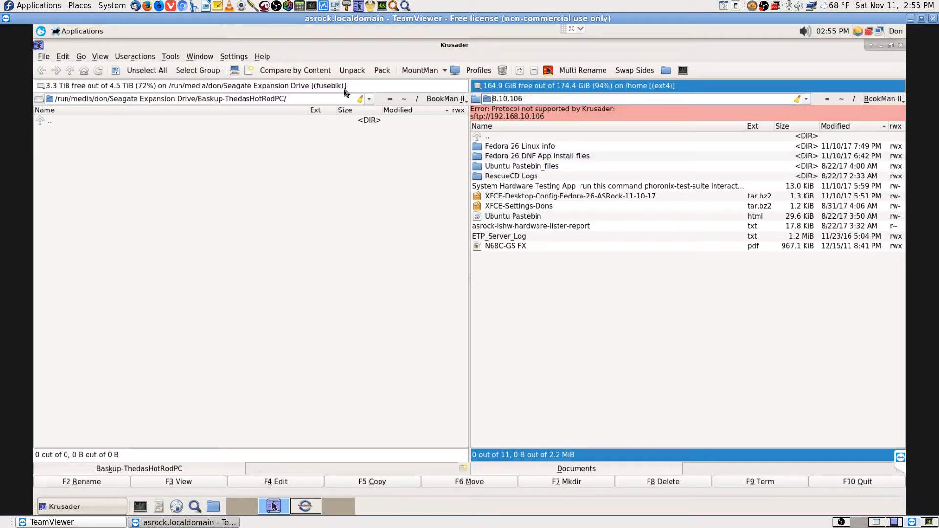
pyautogui.press('Delete')
pyautogui.press('Delete')
pyautogui.write('ft')
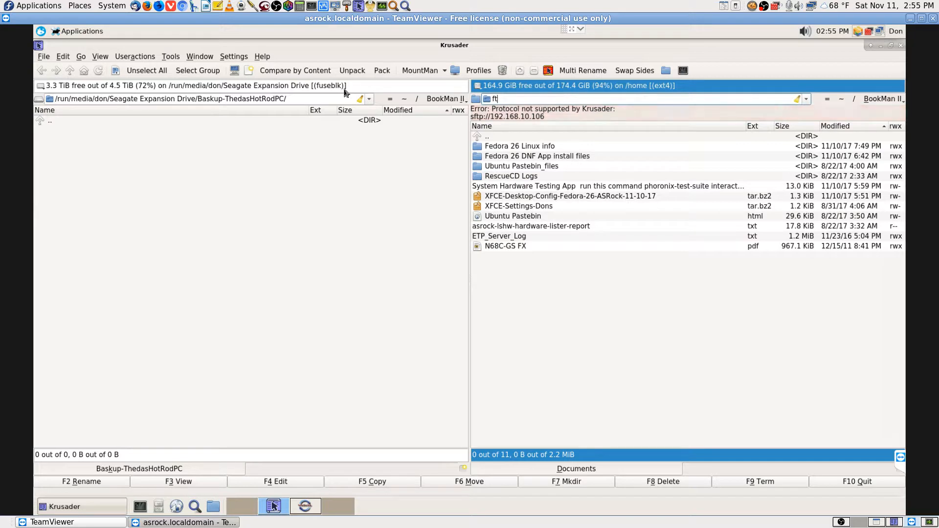
pyautogui.write('p://192.168.0.108')
pyautogui.press('Return')
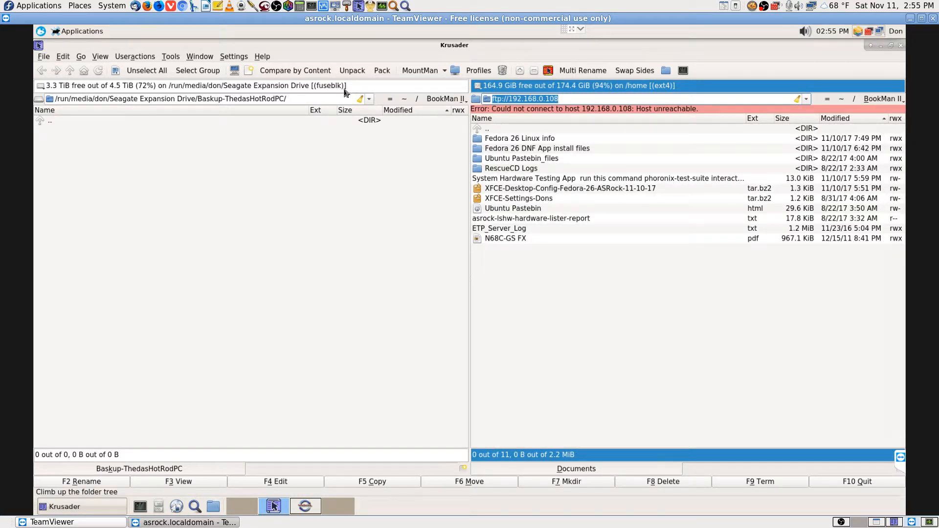
# Switch the address to smb://192.168.0.108 and try opening it
pyautogui.press('Home')
pyautogui.press('Delete')
pyautogui.press('Delete')
pyautogui.press('Delete')
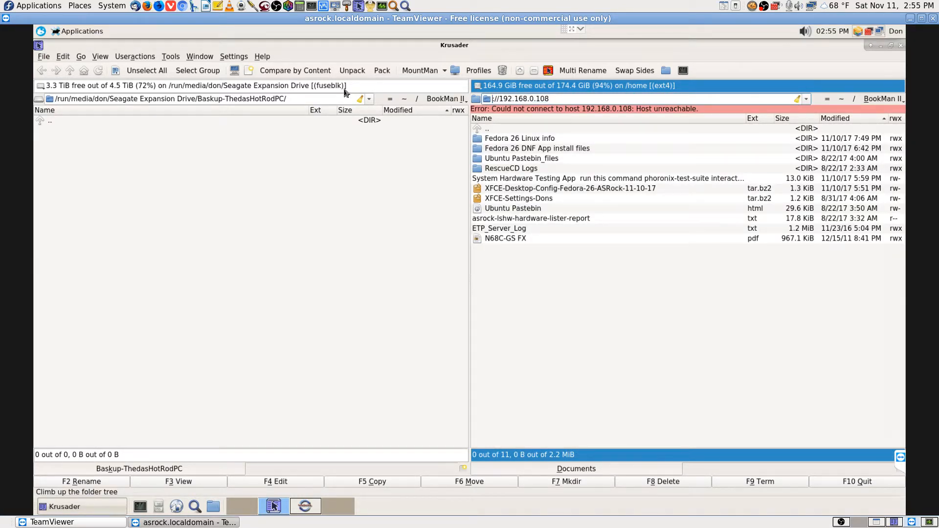
pyautogui.write('smb')
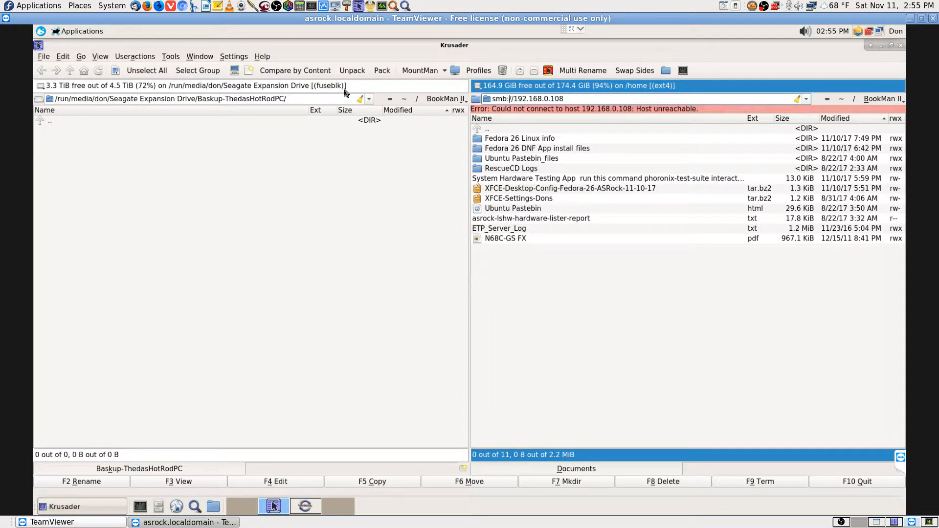
pyautogui.press('Return')
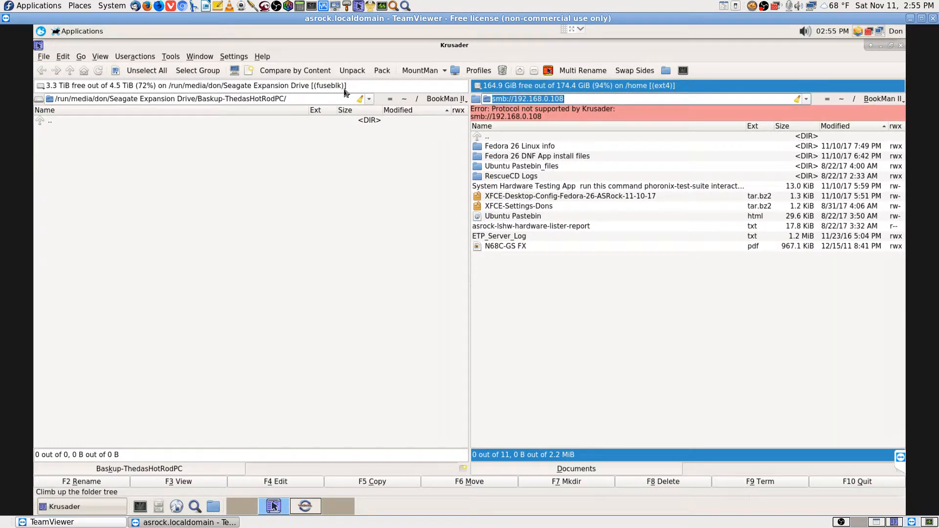
# Return the right panel to the Documents folder
pyautogui.press('BackSpace')
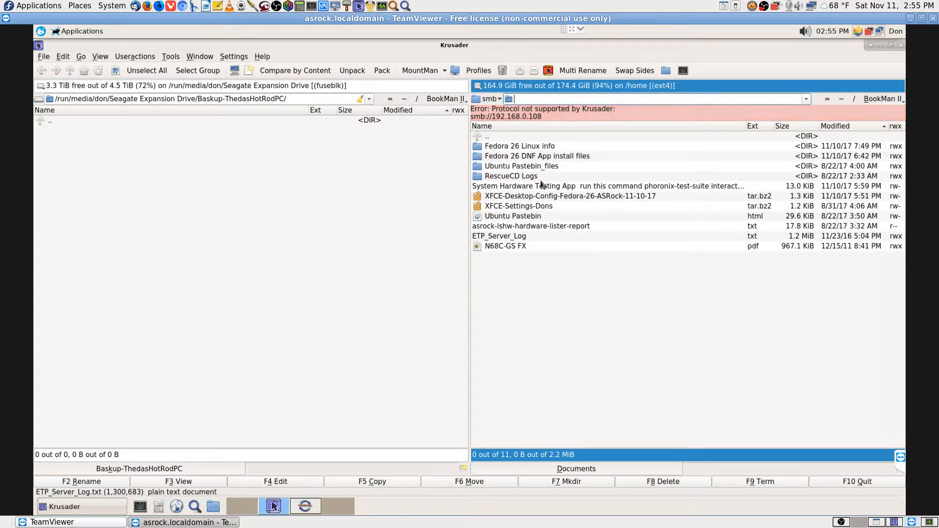
pyautogui.click(496, 148)
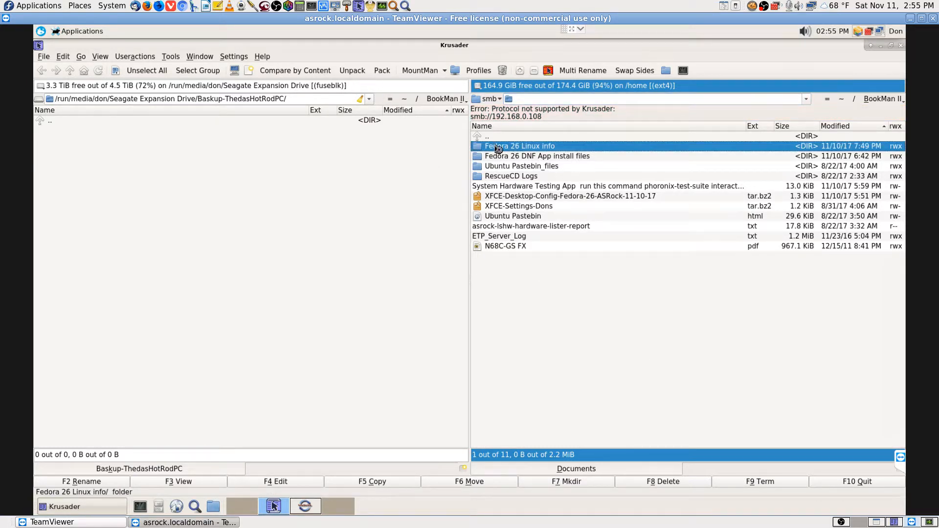
pyautogui.doubleClick(496, 147)
pyautogui.press('BackSpace')
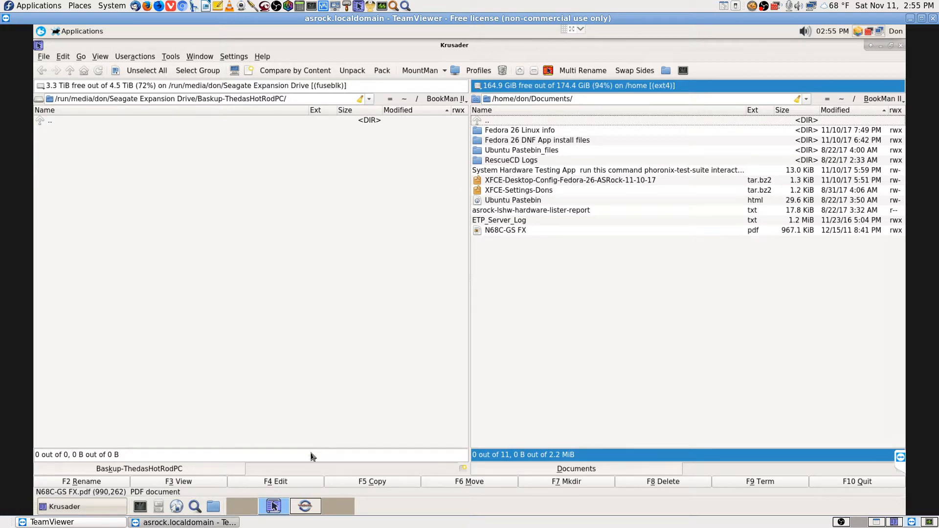
# Close the file manager and search the Applications menu for ftp
pyautogui.click(901, 45)
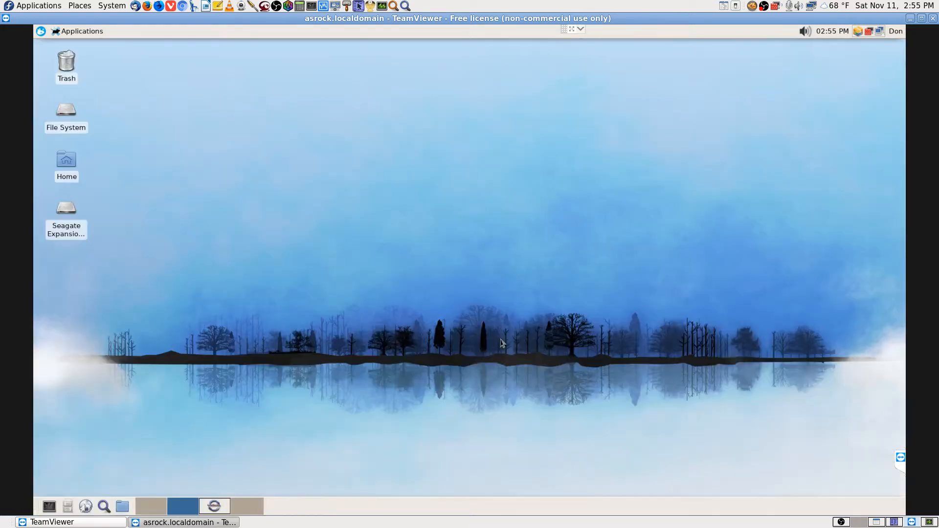
pyautogui.click(211, 510)
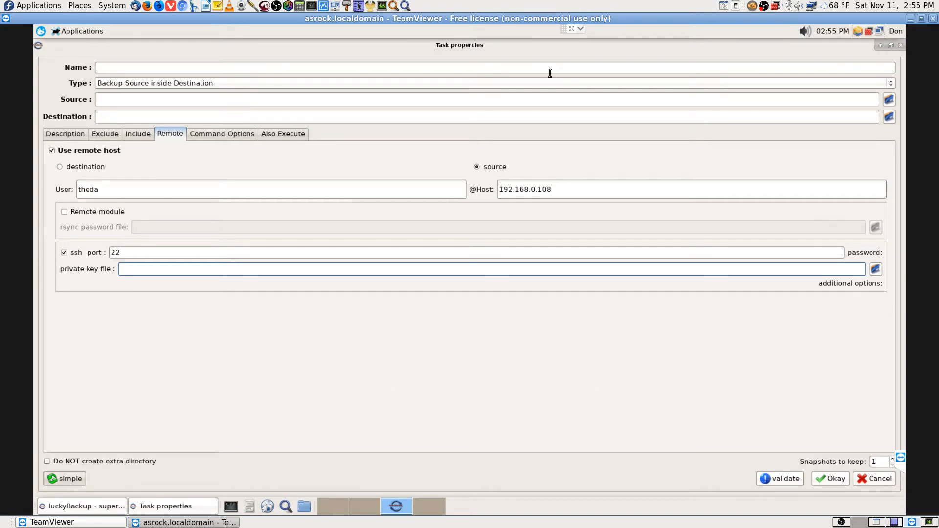
pyautogui.click(44, 32)
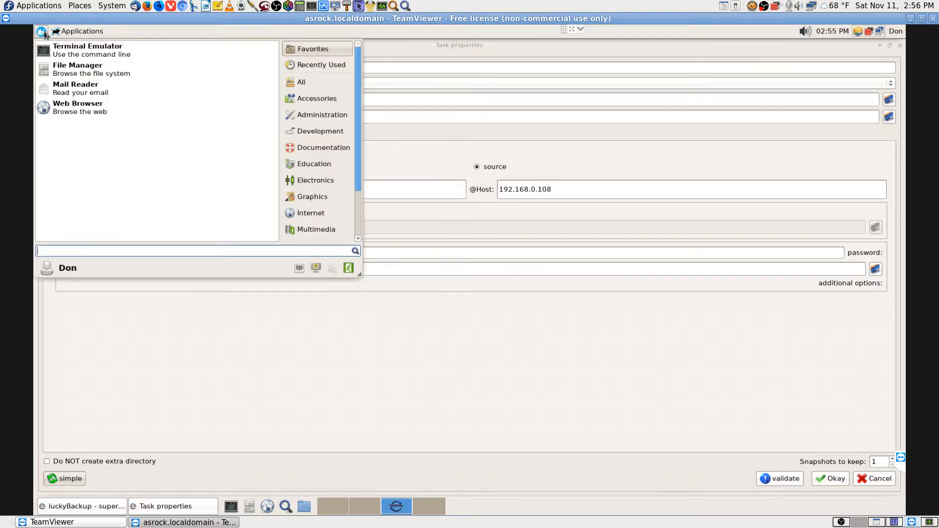
pyautogui.write('ftp')
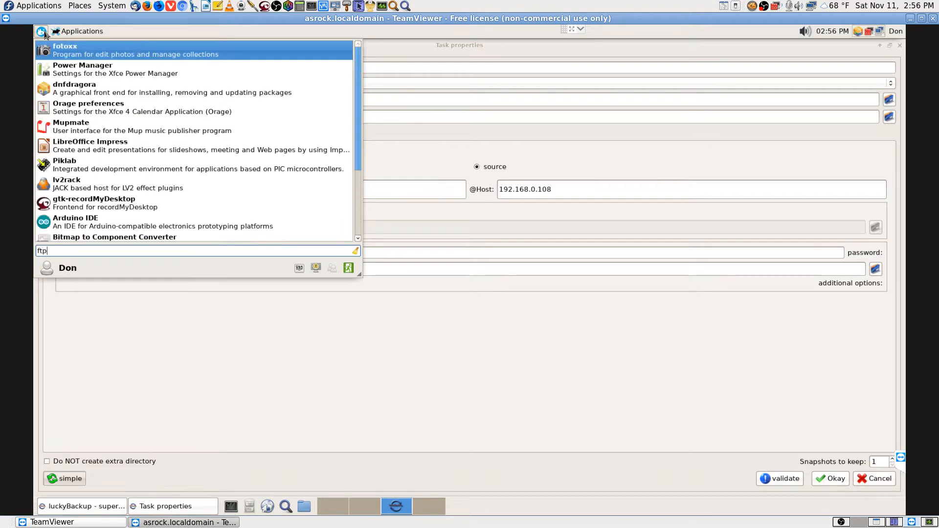
pyautogui.press('Down')
pyautogui.press('Down')
pyautogui.press('Down')
pyautogui.press('Down')
pyautogui.press('Down')
pyautogui.press('Down')
pyautogui.press('Down')
pyautogui.press('Down')
pyautogui.press('Down')
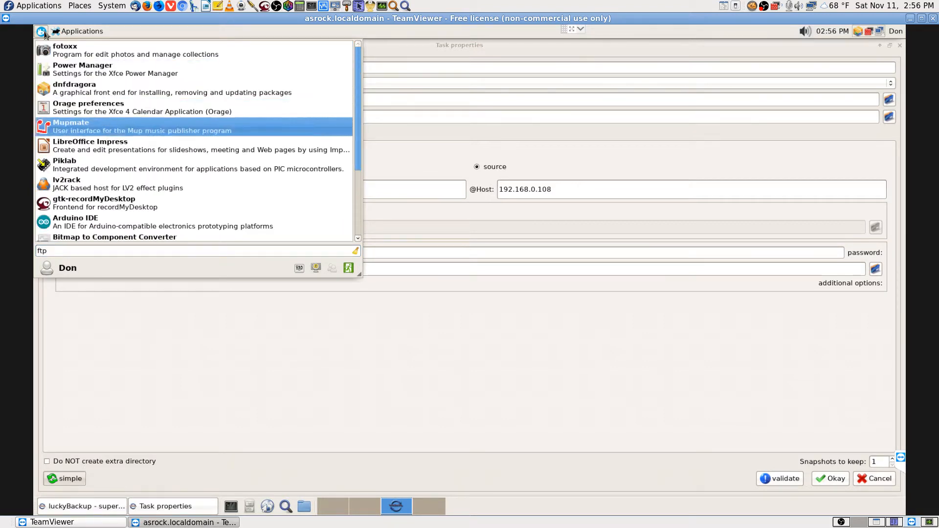
pyautogui.press('Down')
pyautogui.press('Down')
pyautogui.press('Down')
pyautogui.press('Down')
pyautogui.press('Down')
pyautogui.press('Down')
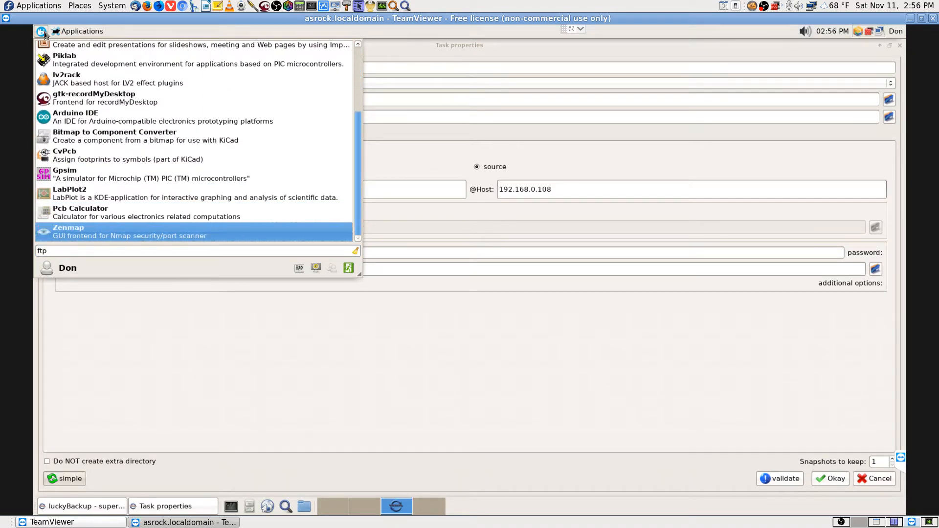
pyautogui.press('BackSpace')
pyautogui.press('BackSpace')
pyautogui.press('BackSpace')
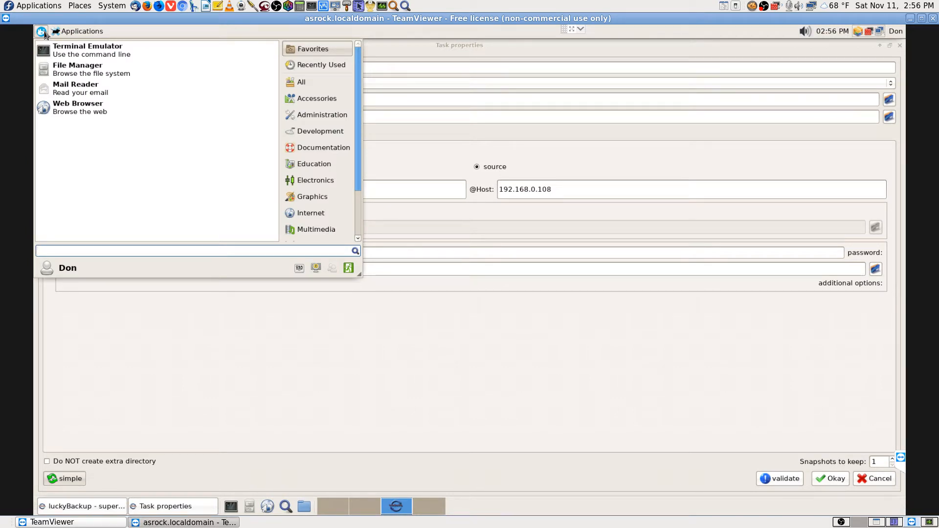
# Search for dnf, launch Yum Extender (DNF), and show the empty desktop workspace
pyautogui.write('dnf')
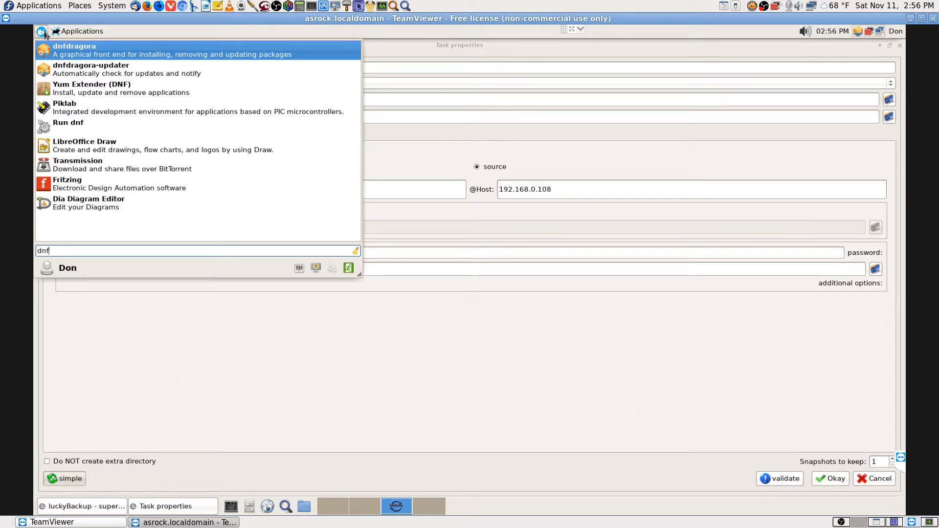
pyautogui.press('Down')
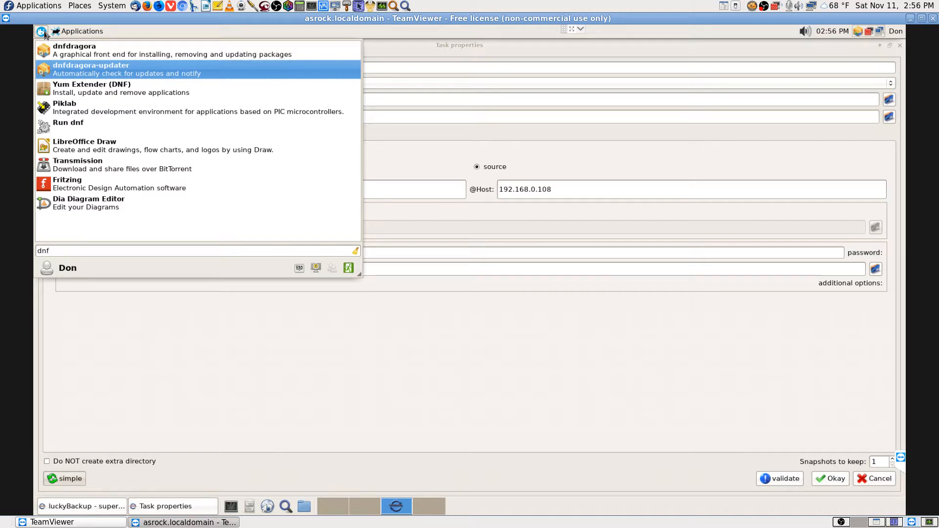
pyautogui.press('Up')
pyautogui.press('Down')
pyautogui.press('Down')
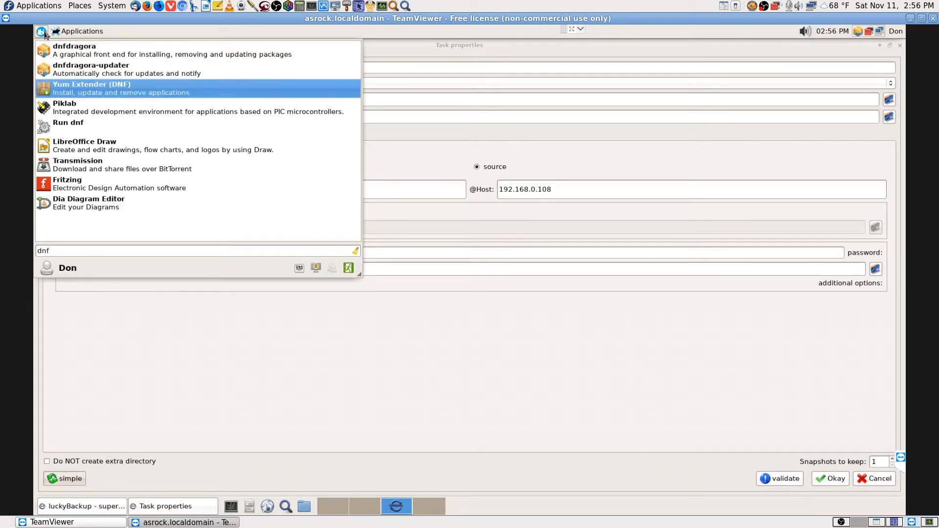
pyautogui.press('Return')
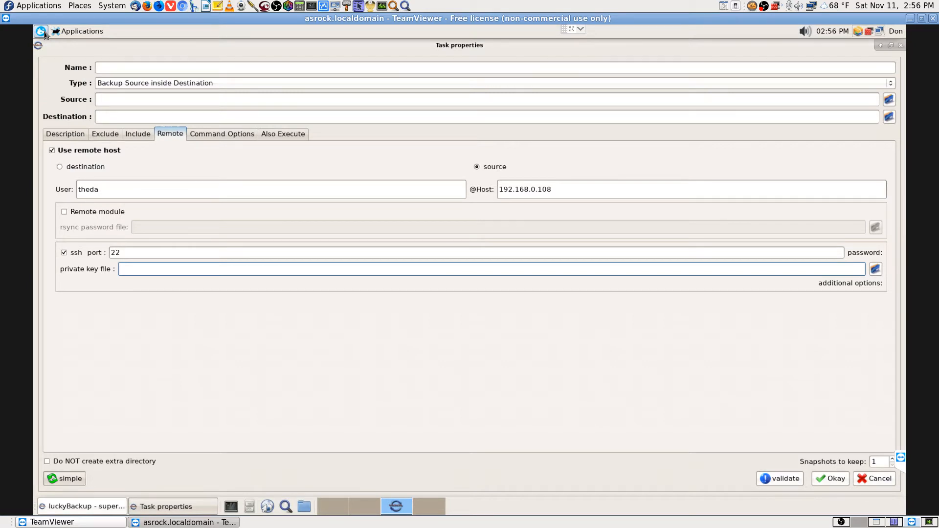
pyautogui.click(430, 509)
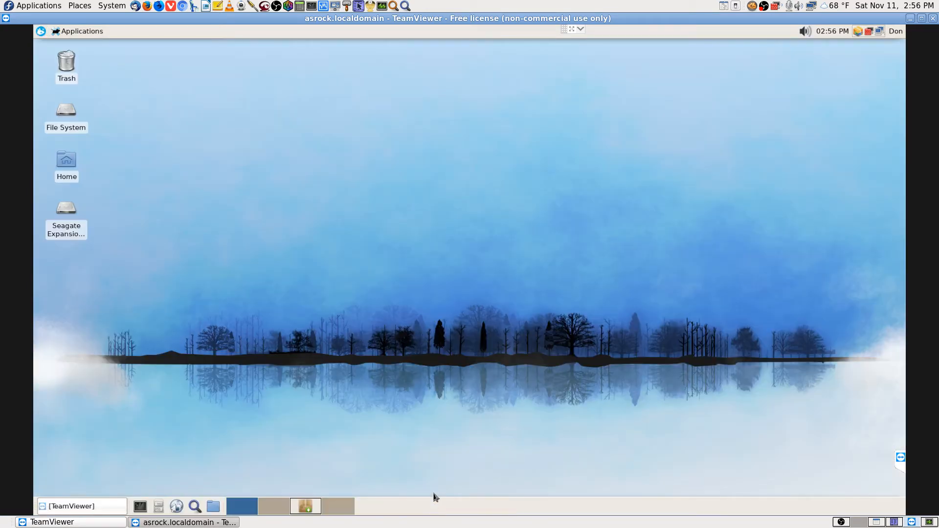
# Move the Yum Extender window to workspace 4 and switch there
pyautogui.click(316, 509)
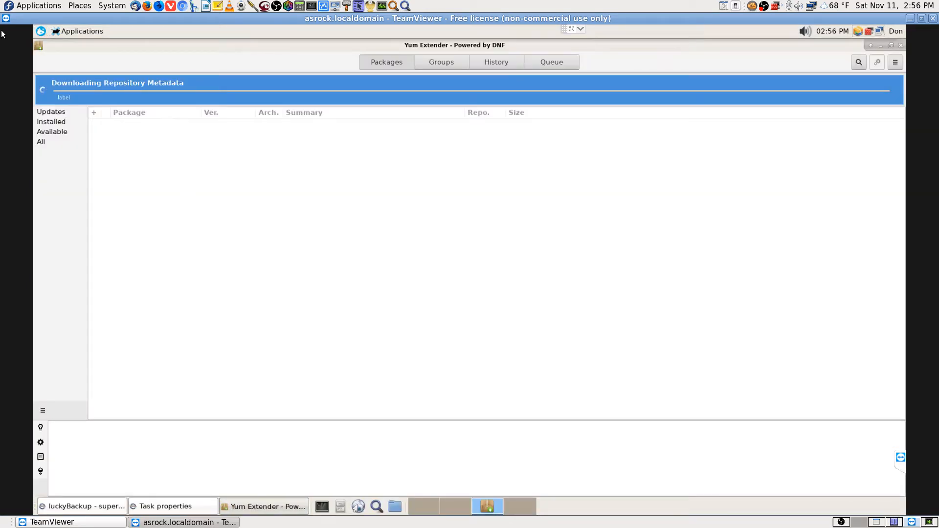
pyautogui.click(39, 49)
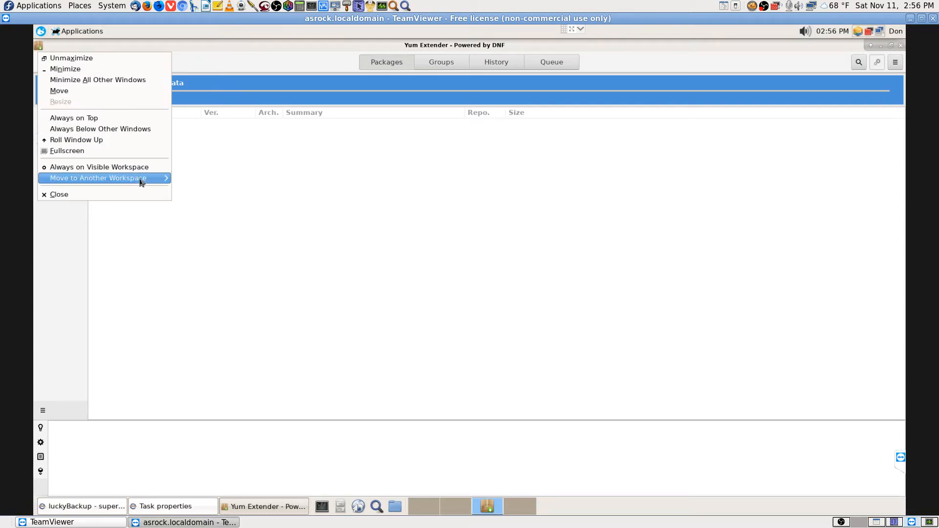
pyautogui.moveTo(163, 180)
pyautogui.click(236, 211)
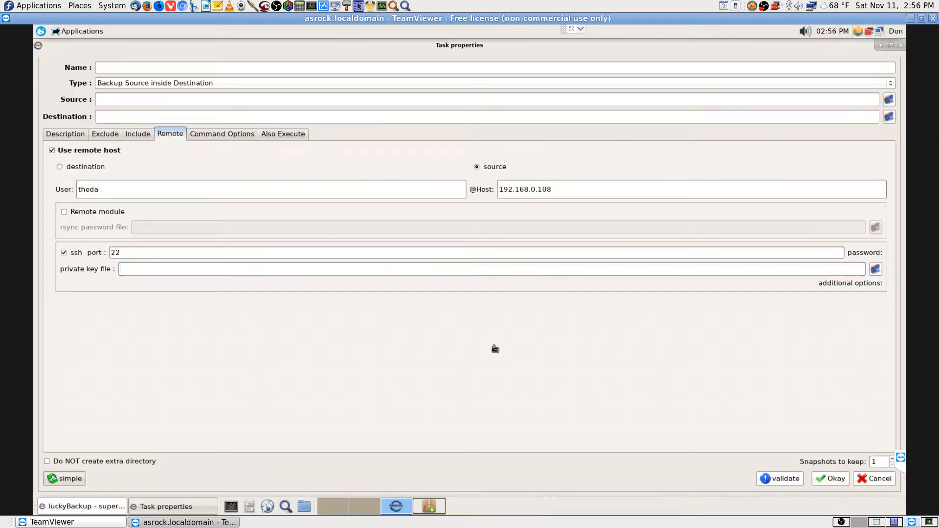
pyautogui.click(431, 507)
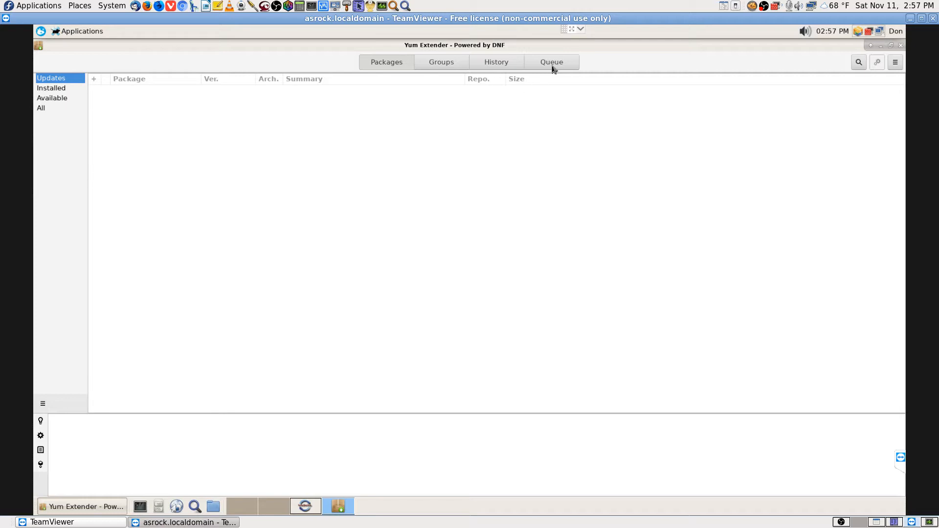
# Search packages for filezilla and mark filezilla 3.28.0 for installation
pyautogui.click(860, 63)
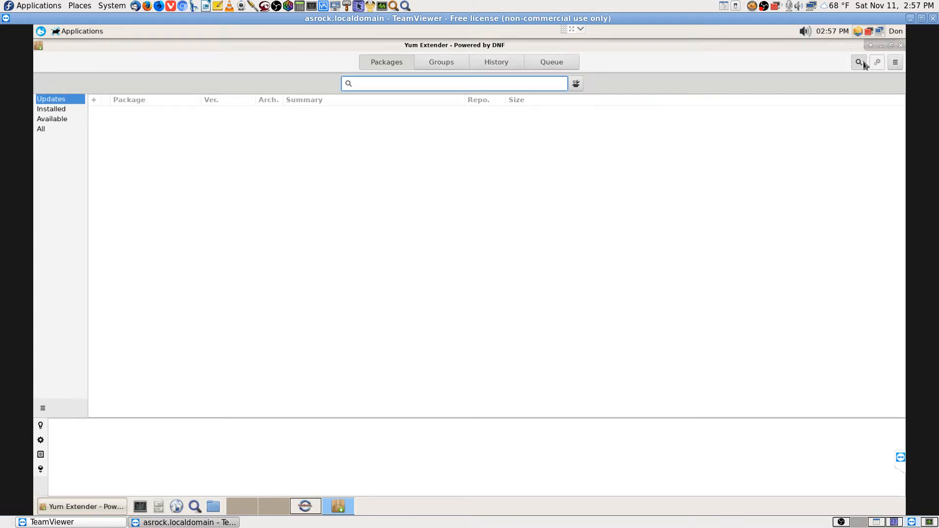
pyautogui.write('filezilla')
pyautogui.press('Return')
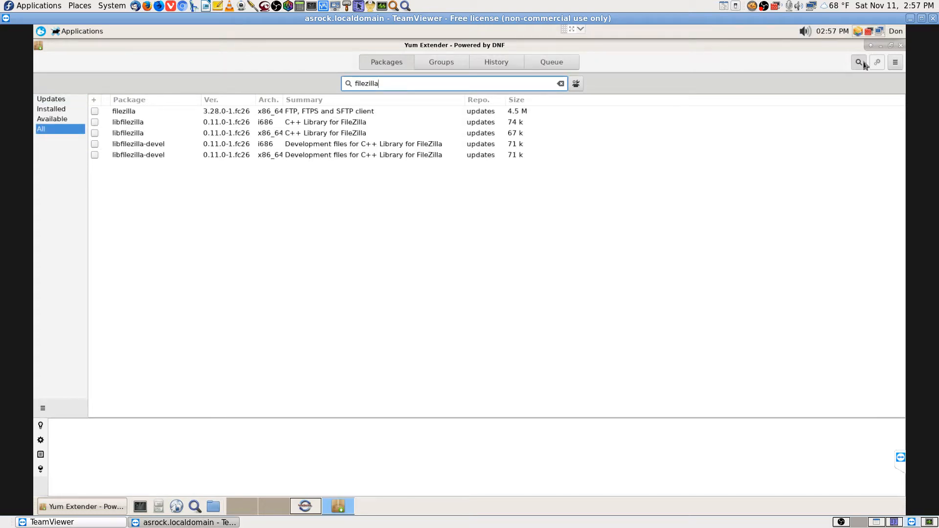
pyautogui.click(123, 113)
pyautogui.click(95, 112)
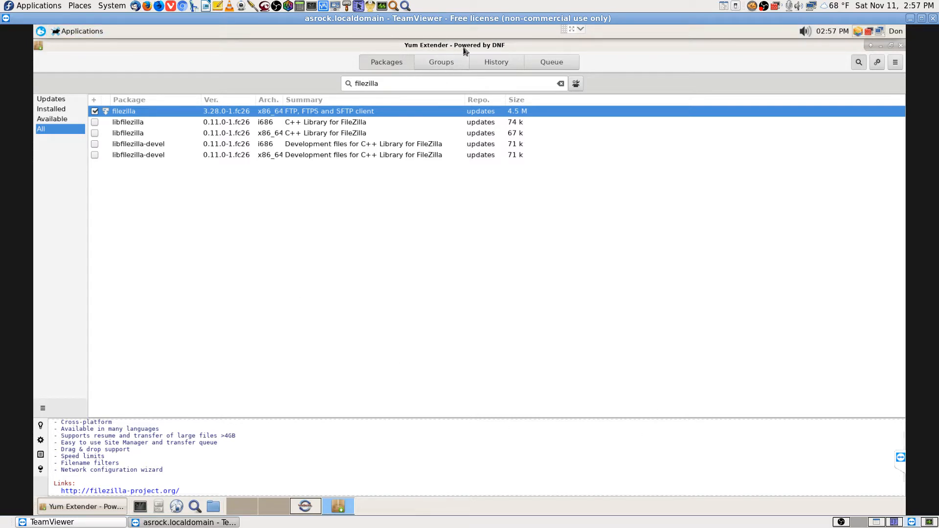
pyautogui.click(574, 29)
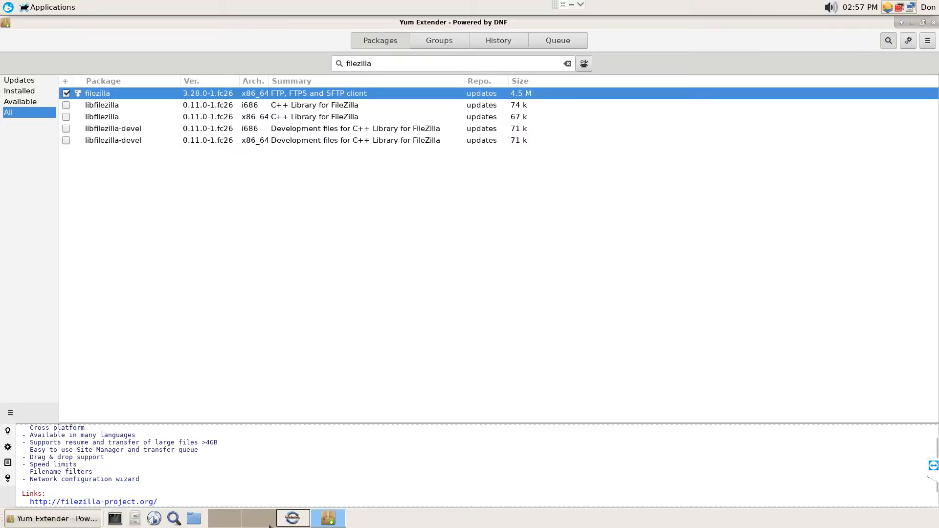
# Apply the pending install of filezilla and libfilezilla, authorising with the root password
pyautogui.click(908, 45)
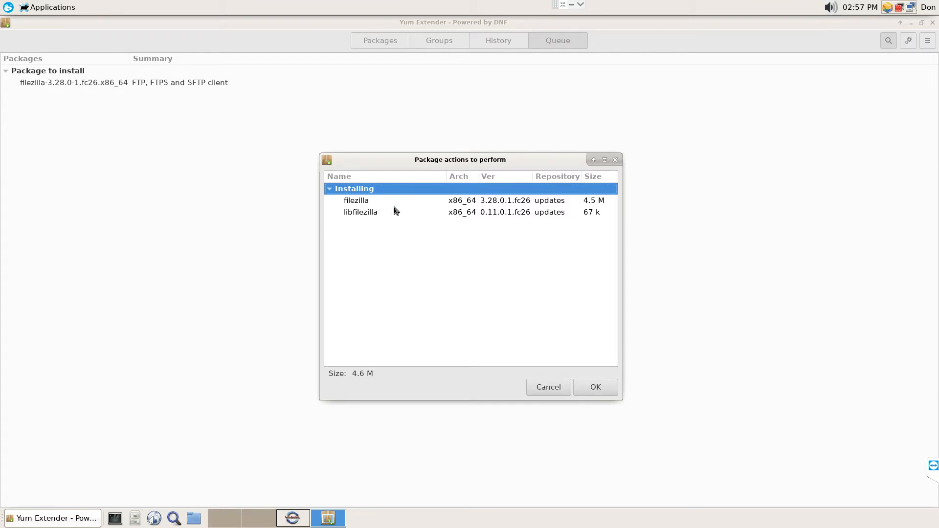
pyautogui.click(606, 389)
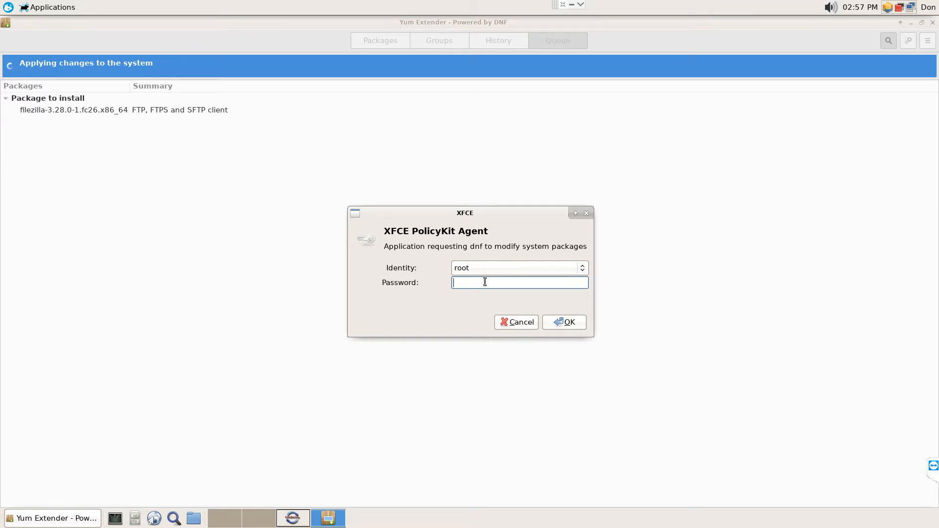
pyautogui.write('**********')
pyautogui.press('Return')
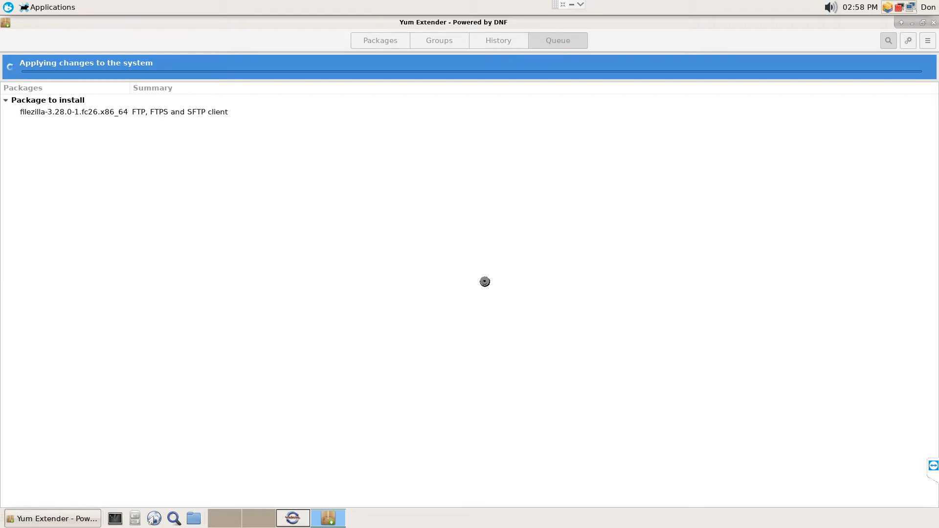
# Exit full screen and maximize the TeamViewer remote session window
pyautogui.click(564, 5)
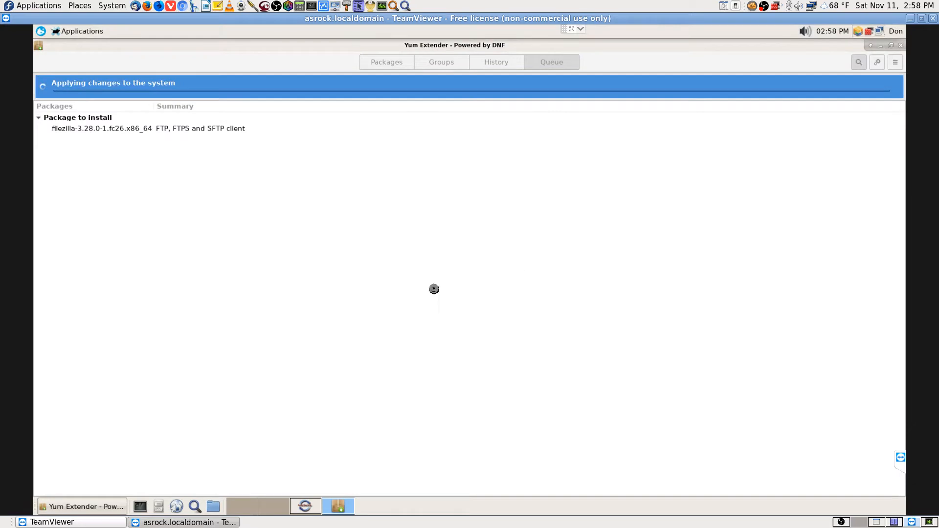
pyautogui.click(842, 522)
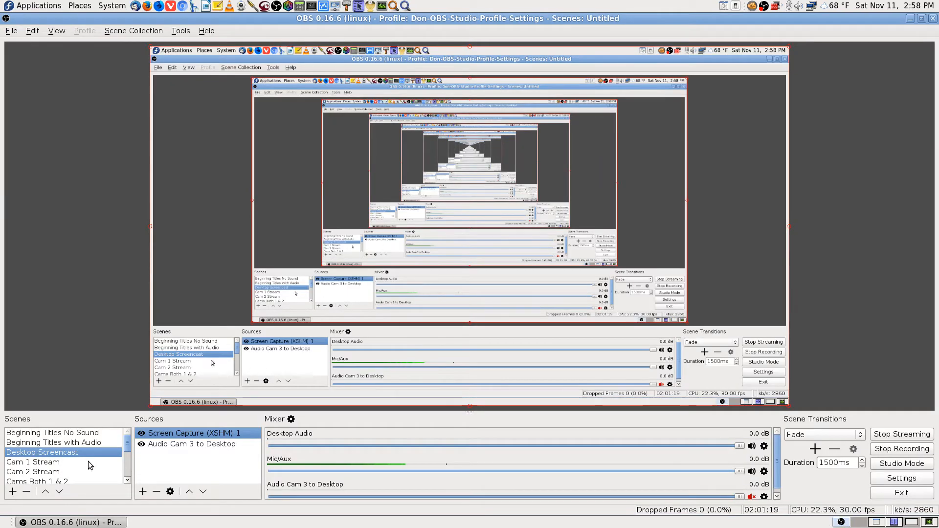
pyautogui.click(894, 523)
pyautogui.click(911, 522)
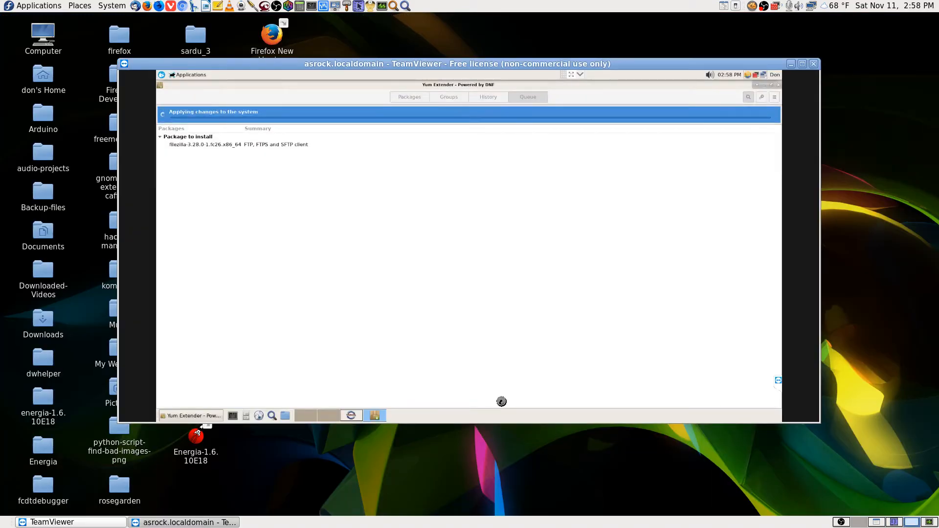
pyautogui.click(801, 64)
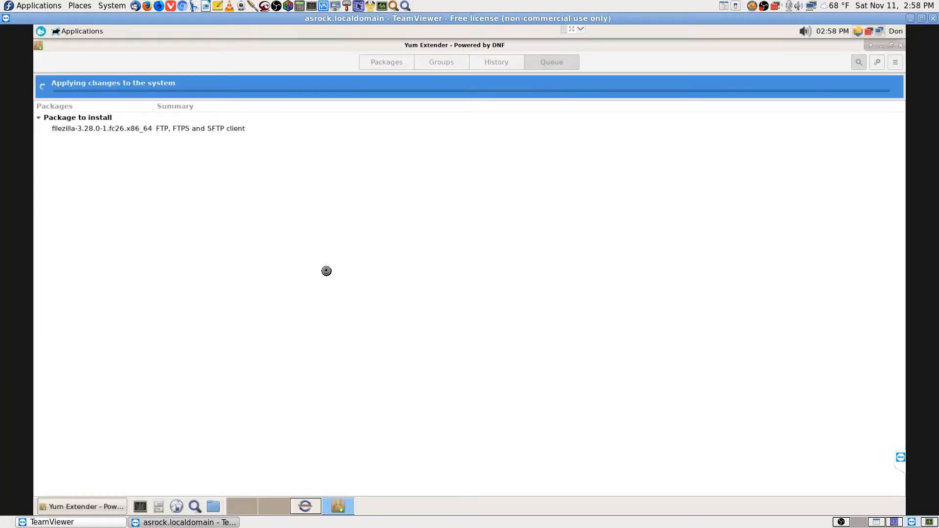
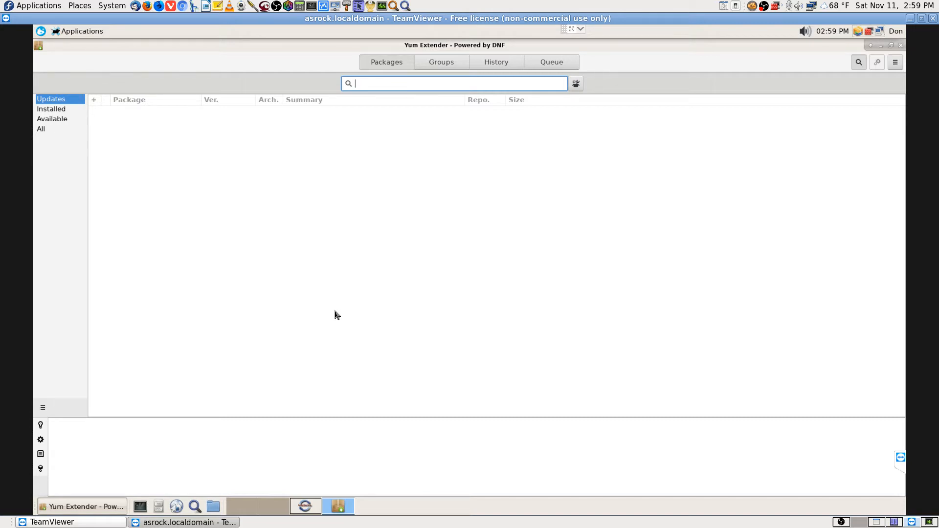
# Search all packages for filezilla, then close Yum Extender
pyautogui.write('filezilla')
pyautogui.press('Return')
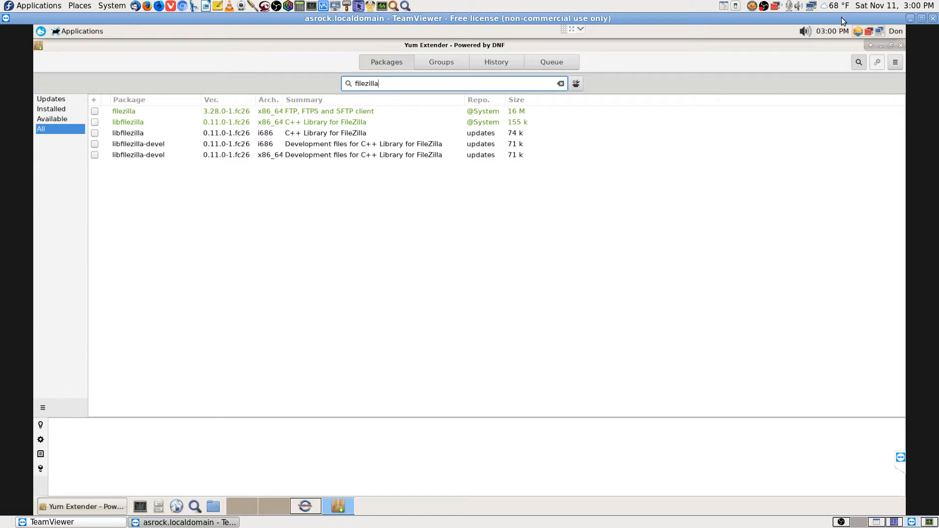
pyautogui.click(901, 45)
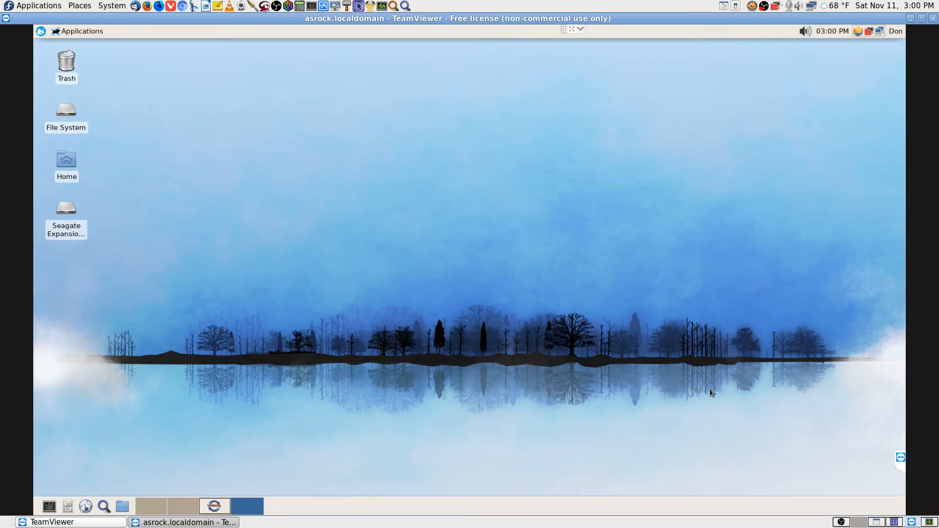
# Copy the remote IPv4 address 192.168.0.106 from Connection Information, then return to Krusader
pyautogui.click(897, 523)
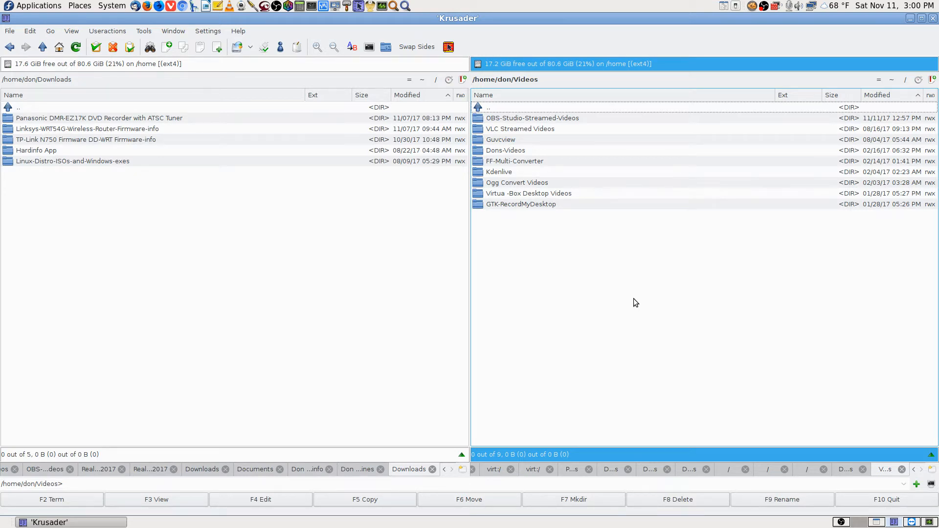
pyautogui.click(911, 522)
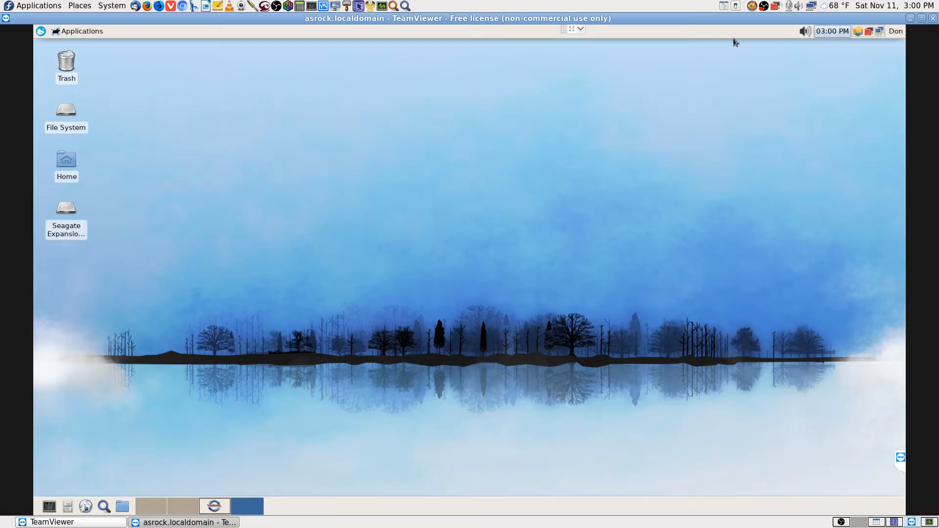
pyautogui.click(875, 35)
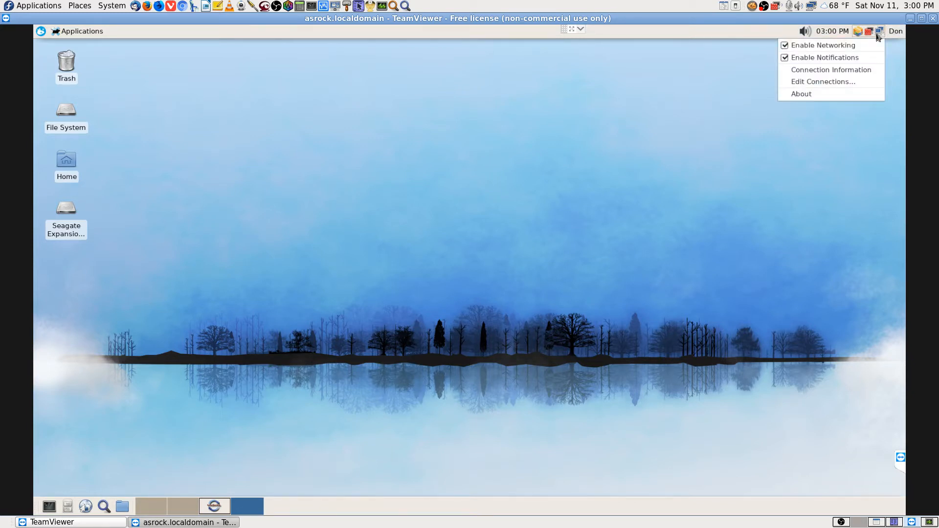
pyautogui.click(846, 77)
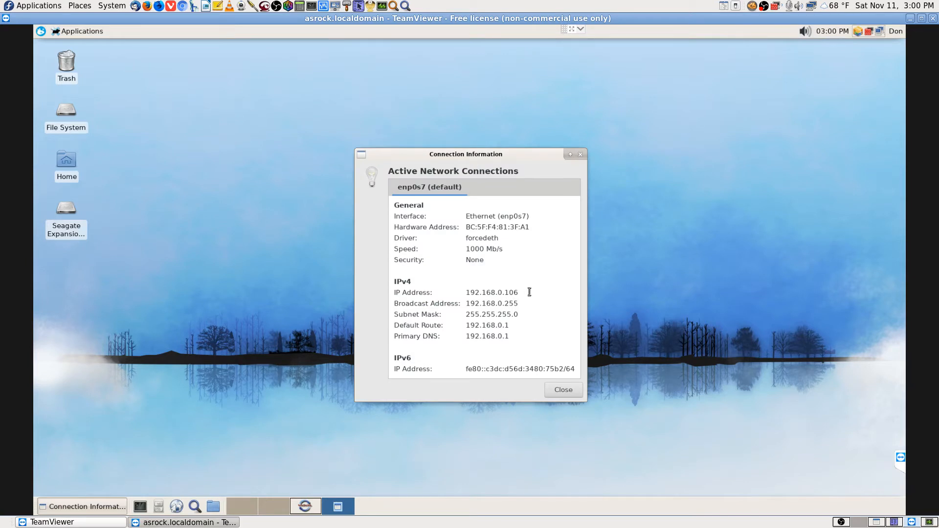
pyautogui.moveTo(520, 293); pyautogui.dragTo(456, 293)
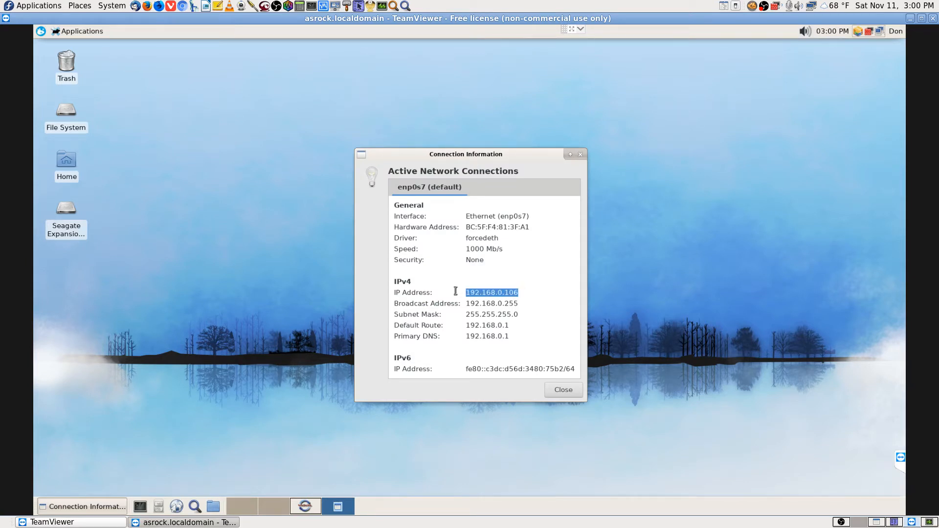
pyautogui.rightClick(509, 297)
pyautogui.click(538, 313)
pyautogui.click(564, 390)
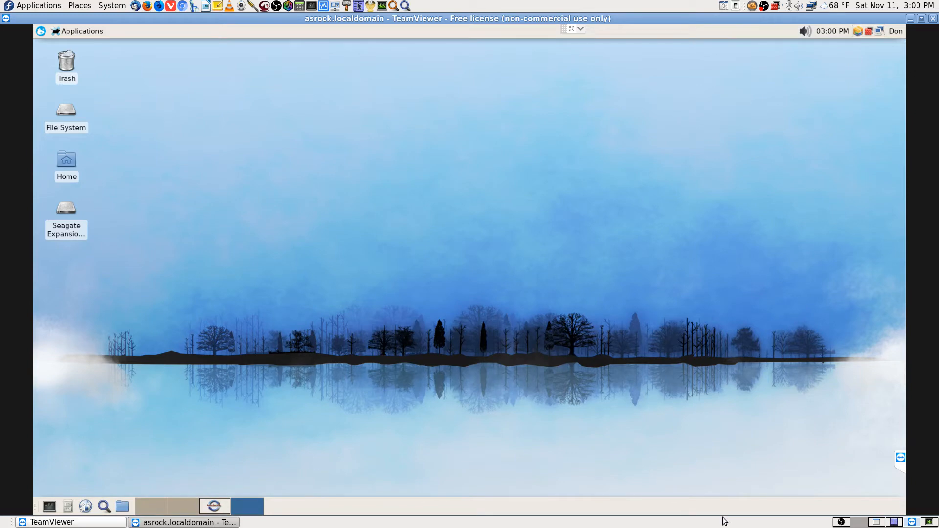
pyautogui.click(893, 522)
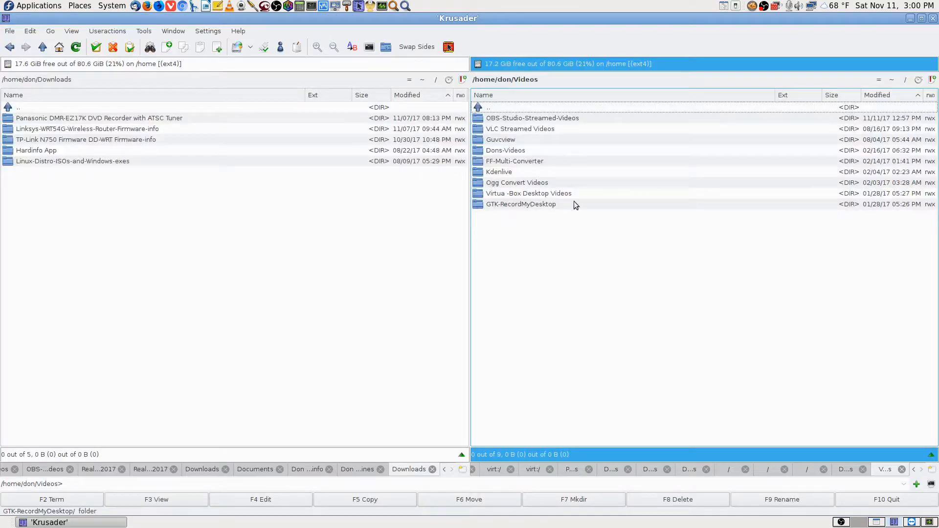
# Point Krusader's right panel at sftp://192.168.0.106, open OBS-Studio-Streamed-Videos, then return to TeamViewer
pyautogui.click(566, 80)
pyautogui.moveTo(510, 80); pyautogui.dragTo(350, 78)
pyautogui.press('Delete')
pyautogui.press('Delete')
pyautogui.press('Delete')
pyautogui.press('Delete')
pyautogui.press('Delete')
pyautogui.press('Delete')
pyautogui.press('Delete')
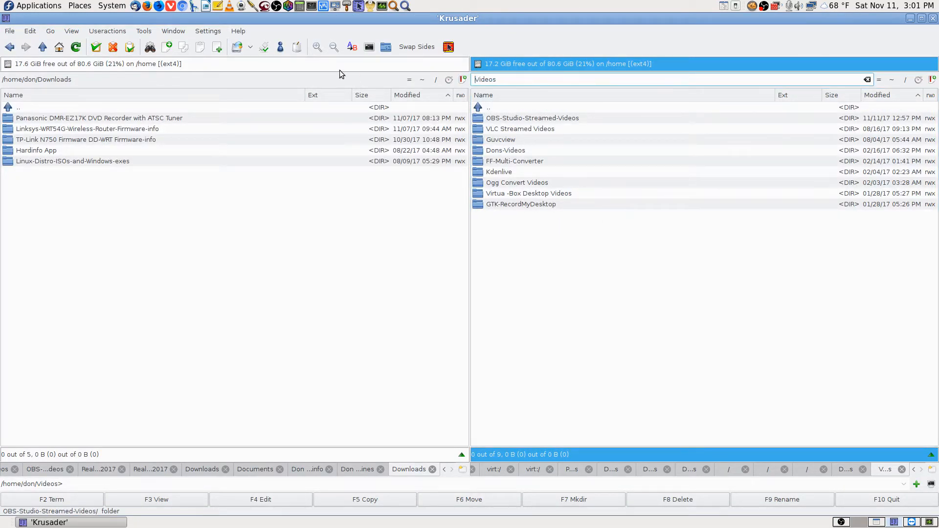
pyautogui.write('sftp:')
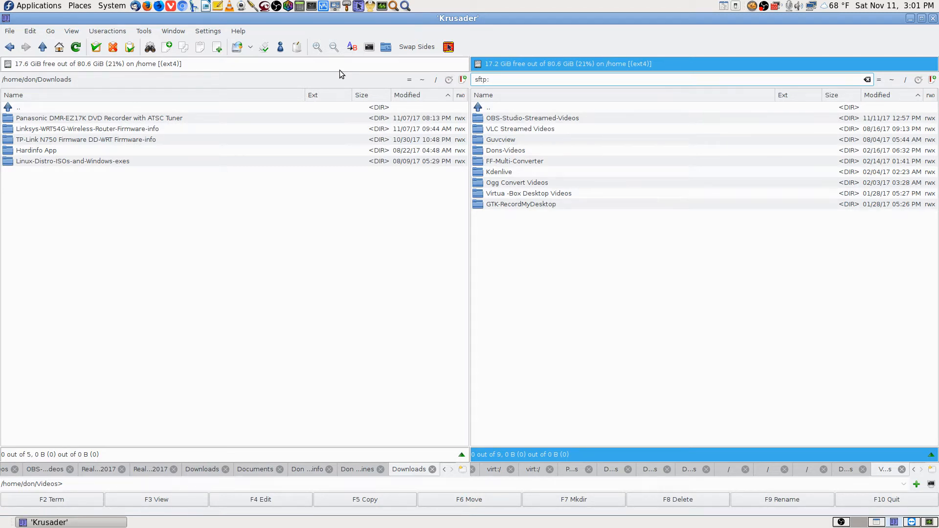
pyautogui.write('//192.168.0.106')
pyautogui.press('Return')
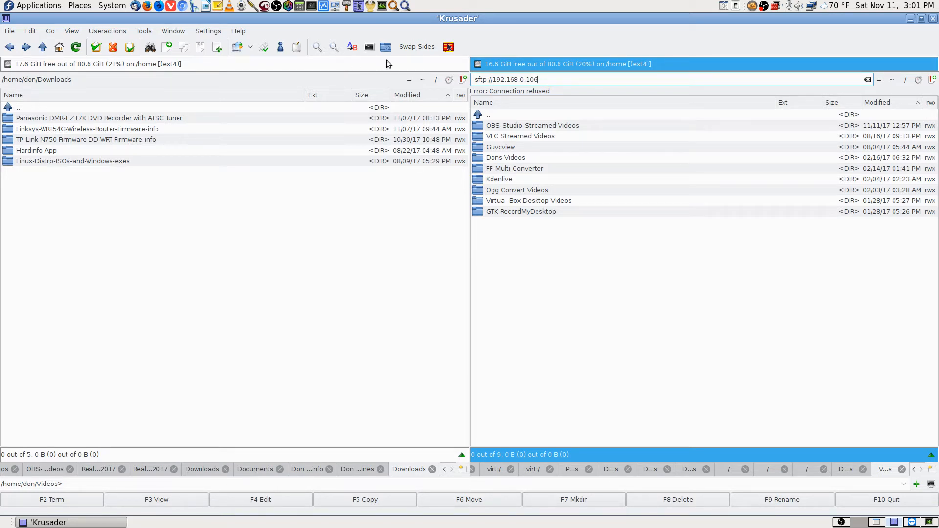
pyautogui.doubleClick(538, 128)
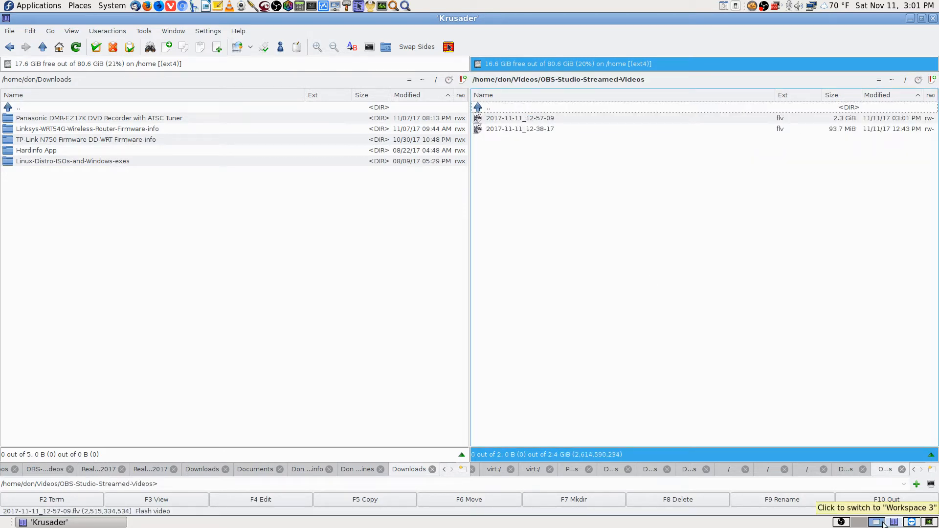
pyautogui.click(911, 522)
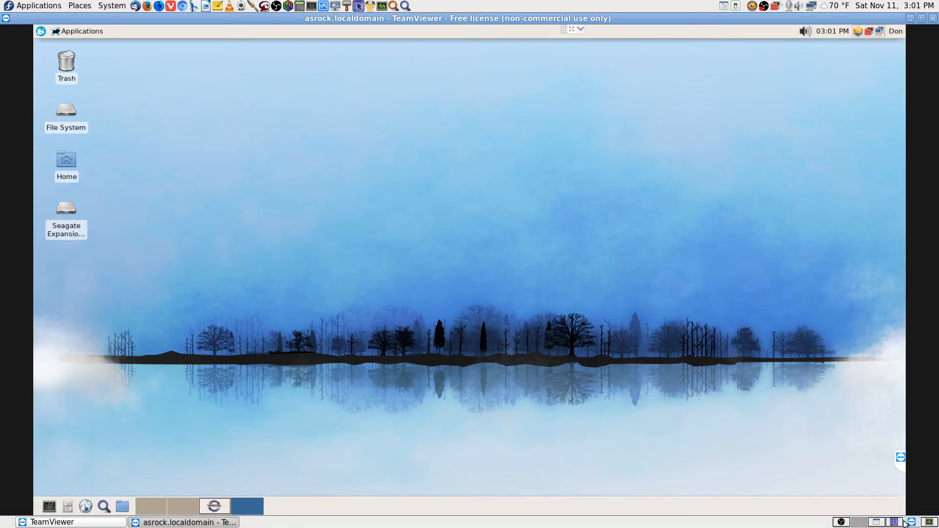
# Launch FileZilla from the remote desktop's applications menu by searching 'file'
pyautogui.click(876, 522)
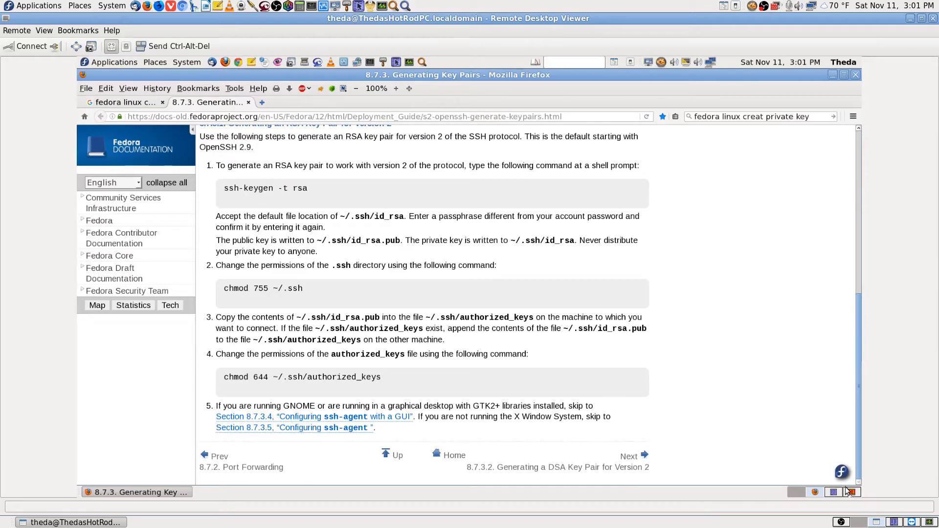
pyautogui.click(913, 523)
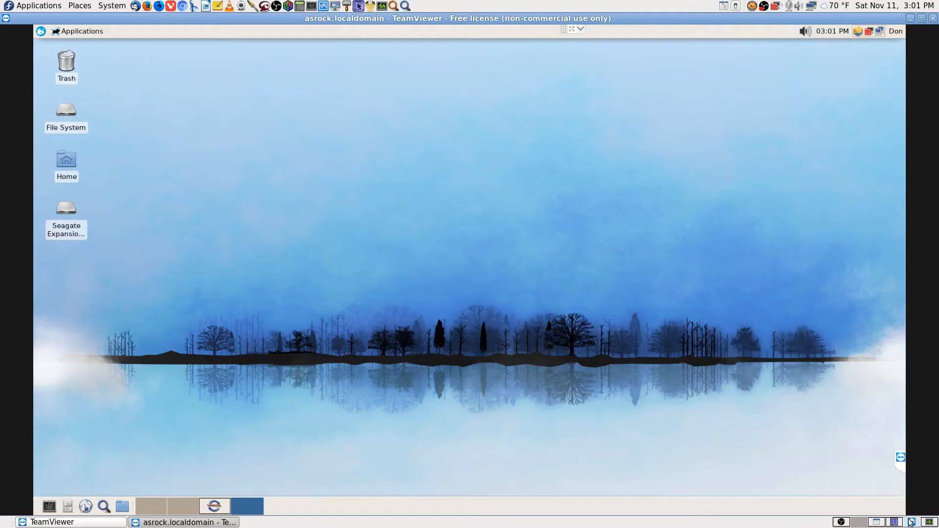
pyautogui.click(41, 32)
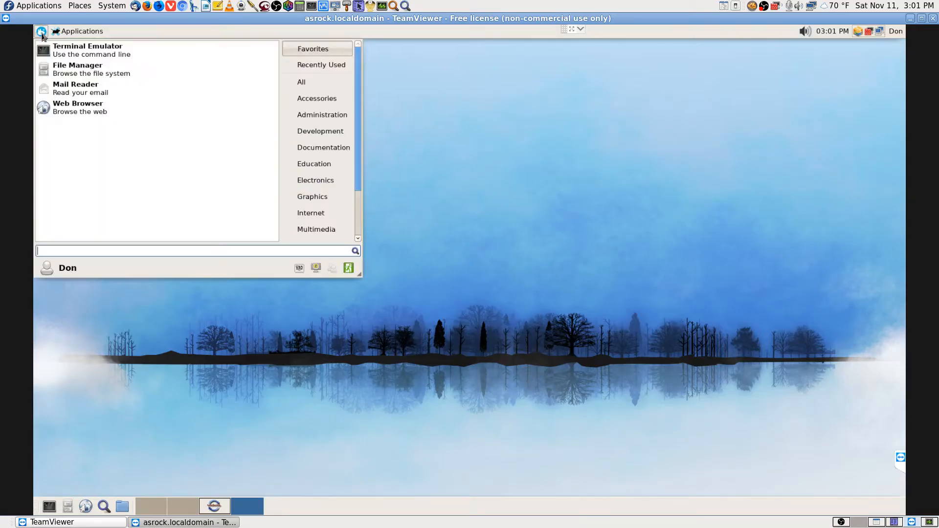
pyautogui.write('file')
pyautogui.press('Down')
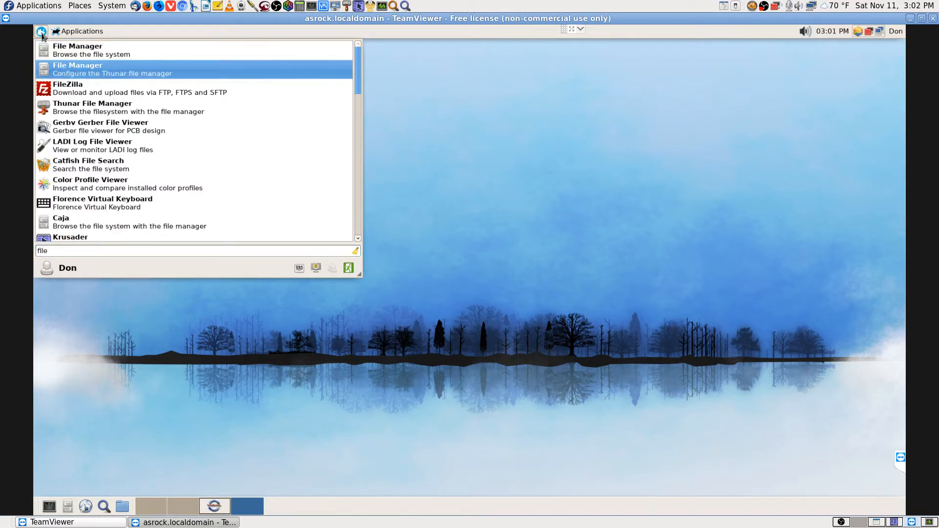
pyautogui.press('Down')
pyautogui.press('Return')
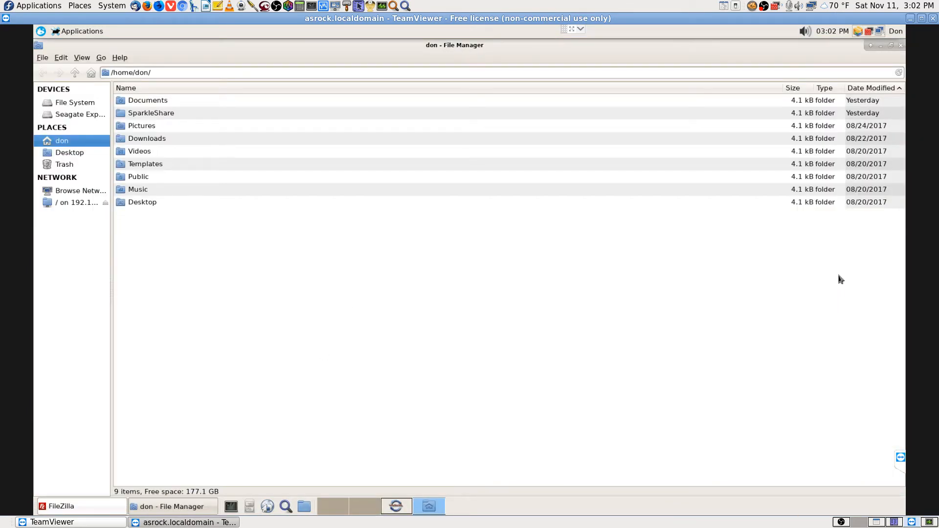
# Close the extra File Manager window and dismiss FileZilla's welcome message
pyautogui.click(892, 46)
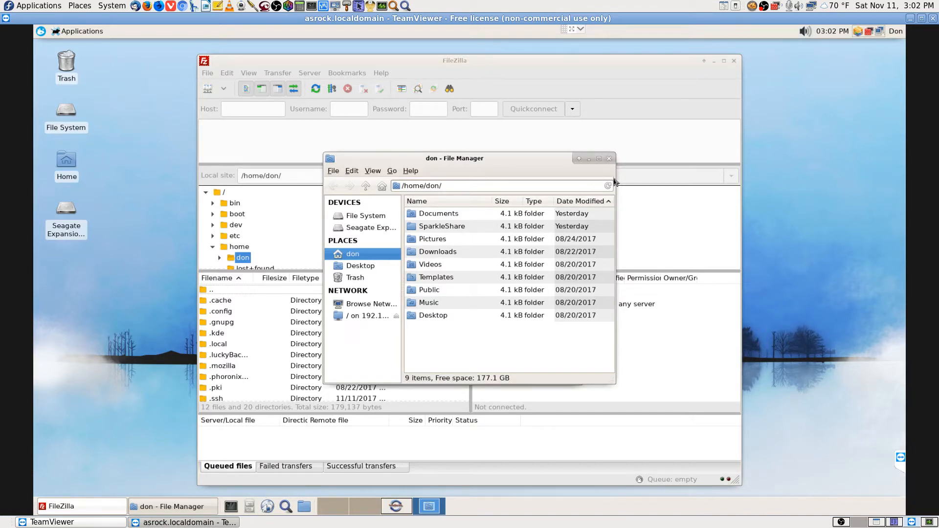
pyautogui.click(609, 158)
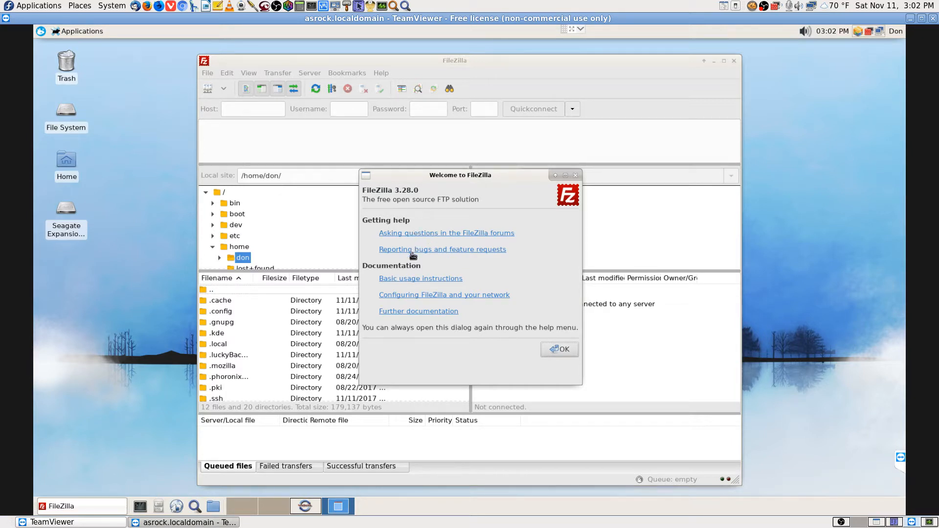
pyautogui.click(560, 349)
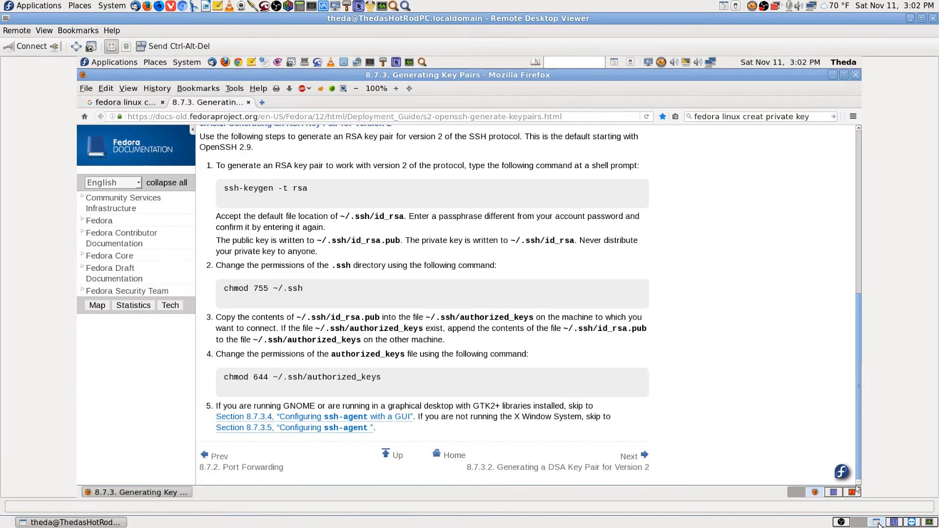
# Copy the saved host 192.168.0.108 from Remote Desktop Viewer's Connect dialog, then cancel
pyautogui.click(876, 522)
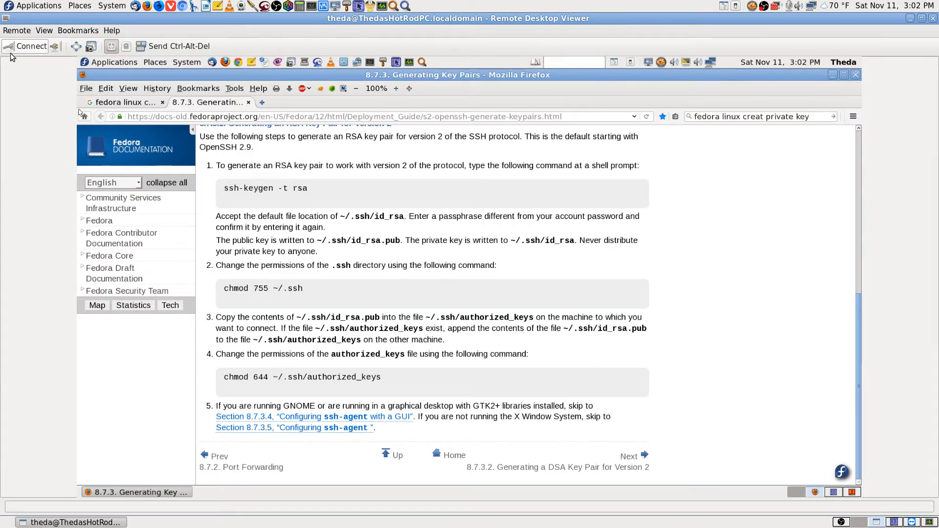
pyautogui.click(28, 47)
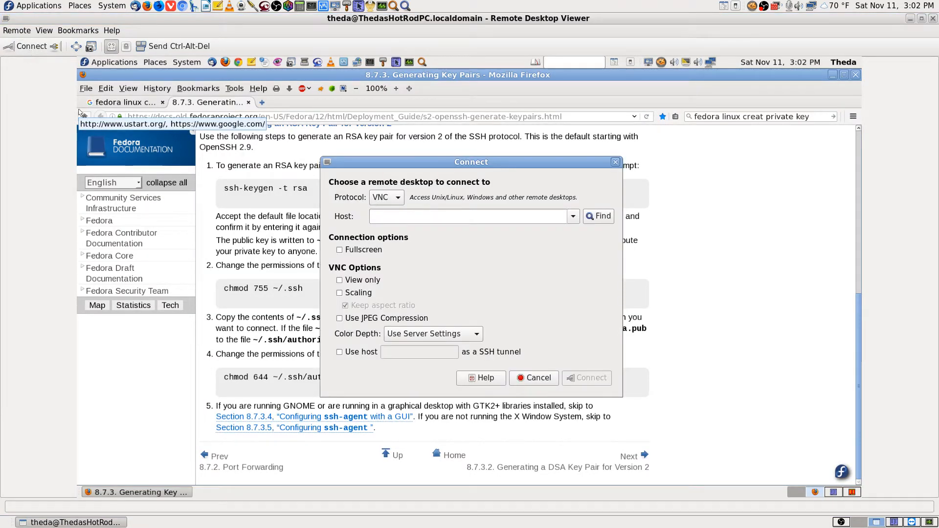
pyautogui.click(572, 217)
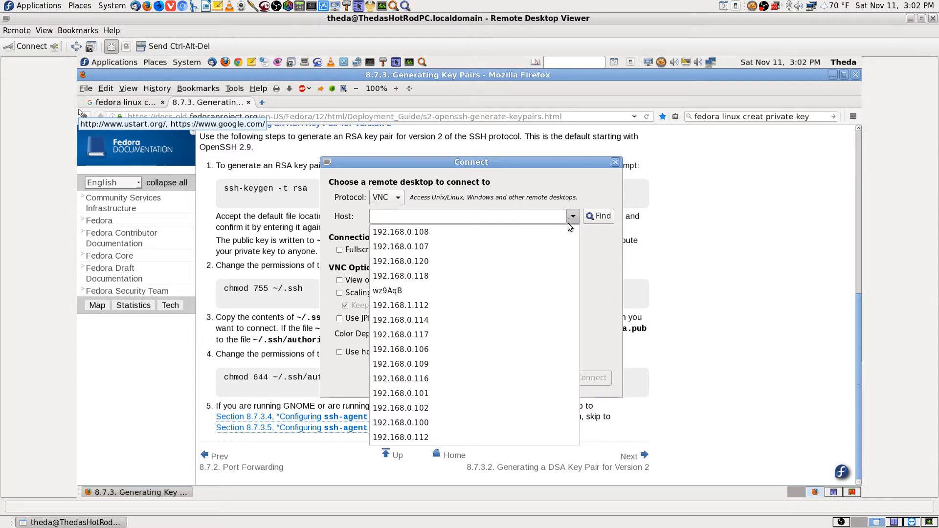
pyautogui.click(400, 231)
pyautogui.tripleClick(376, 215)
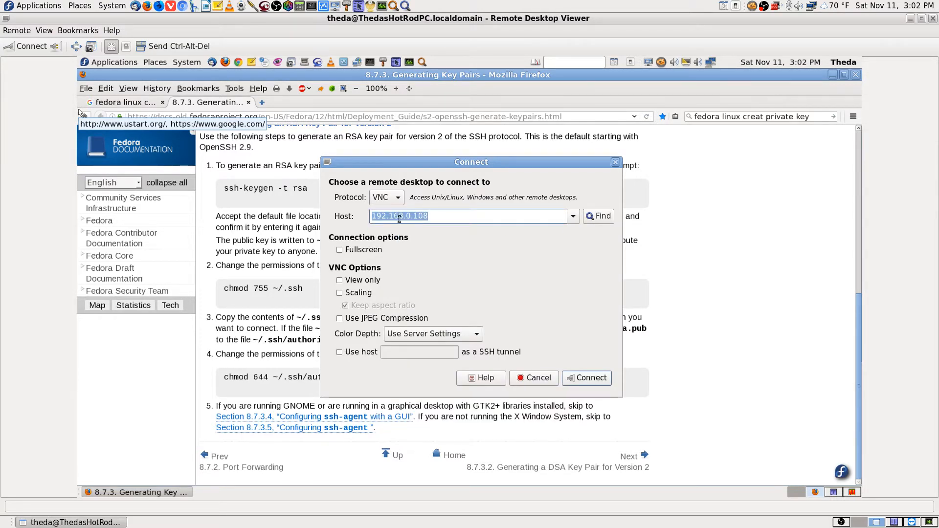
pyautogui.rightClick(399, 216)
pyautogui.click(426, 230)
pyautogui.click(535, 378)
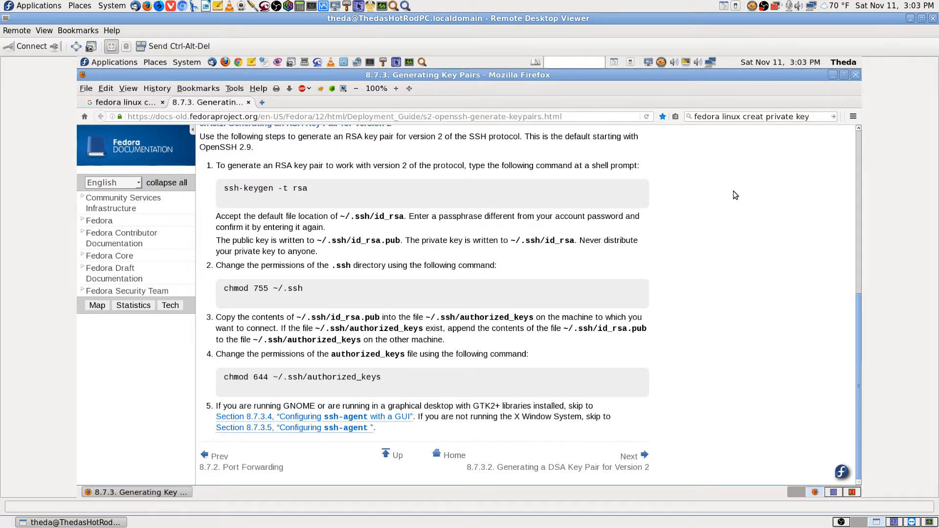
# Recheck the Fedora key-pair guide in Firefox, then switch to the TeamViewer FileZilla workspace
pyautogui.click(153, 104)
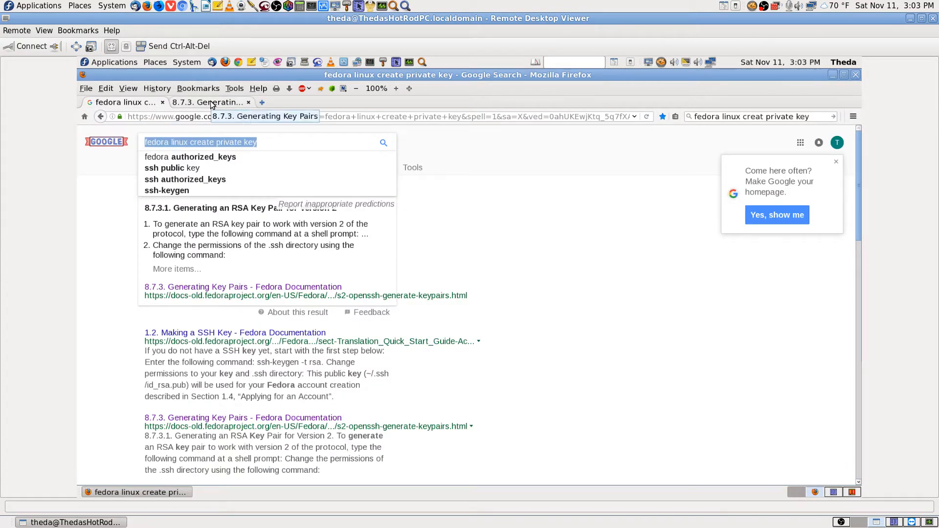
pyautogui.click(212, 104)
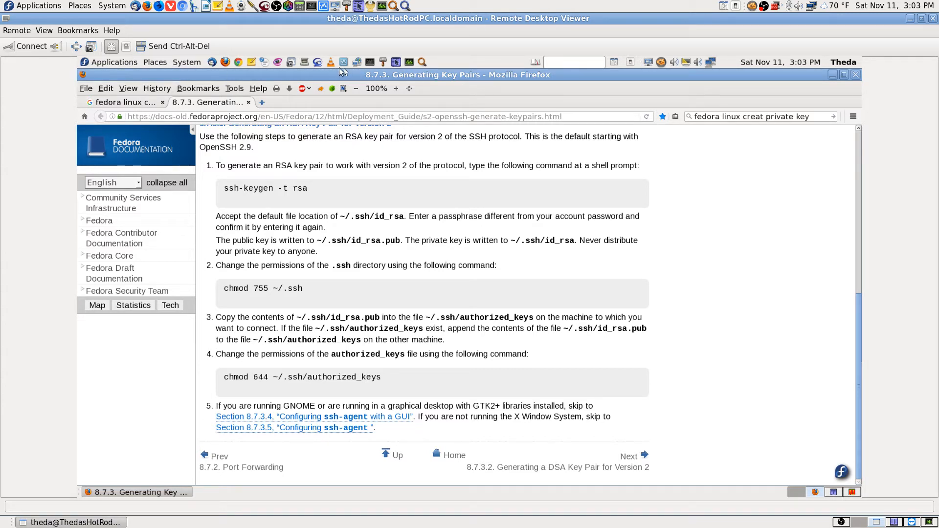
pyautogui.click(122, 64)
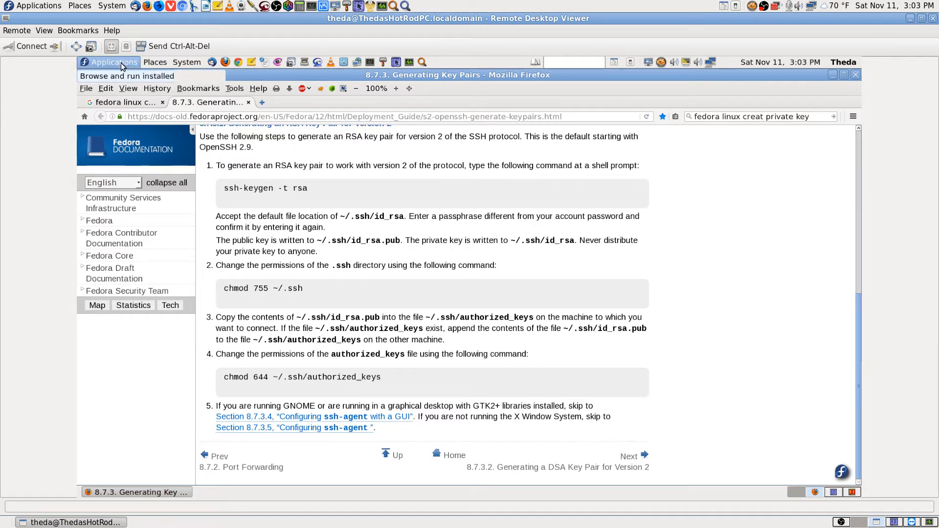
pyautogui.click(700, 202)
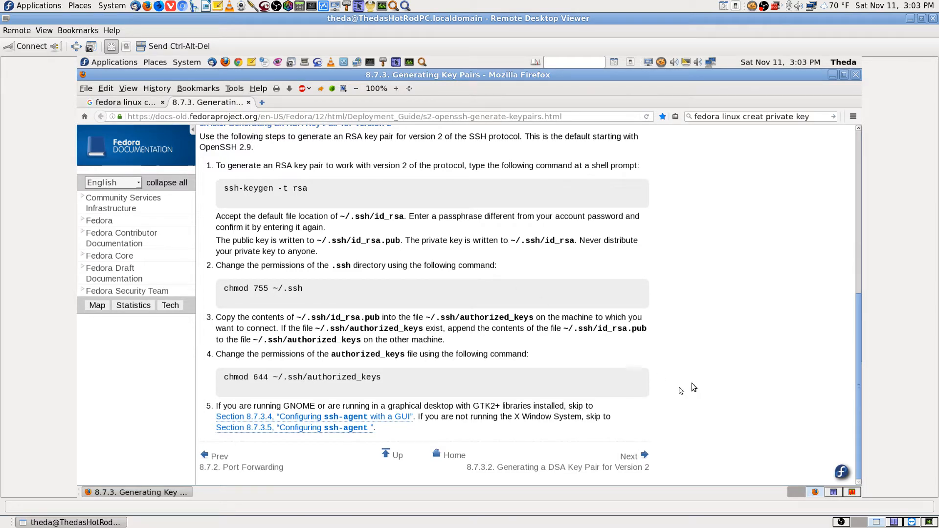
pyautogui.click(912, 522)
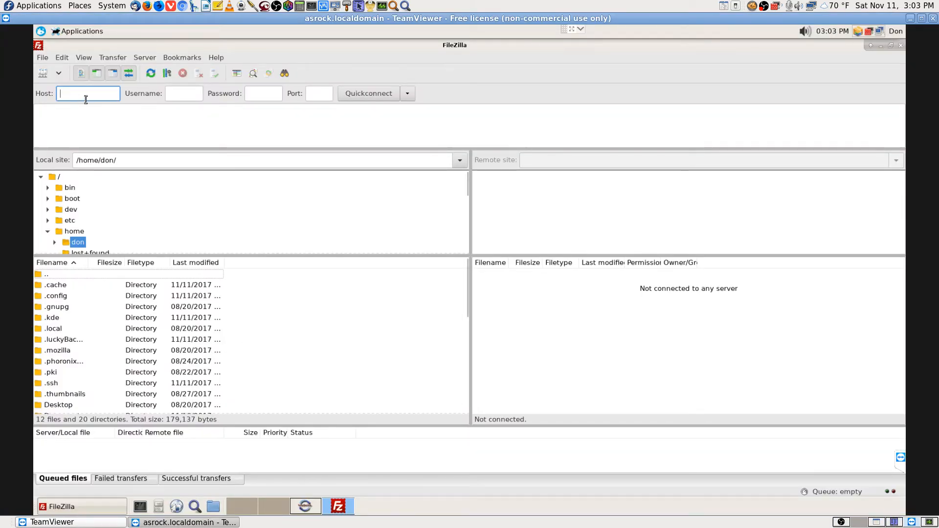
# Quickconnect to host 192.168.0.108 on port 22 with the username and password
pyautogui.write('192.168.0.108')
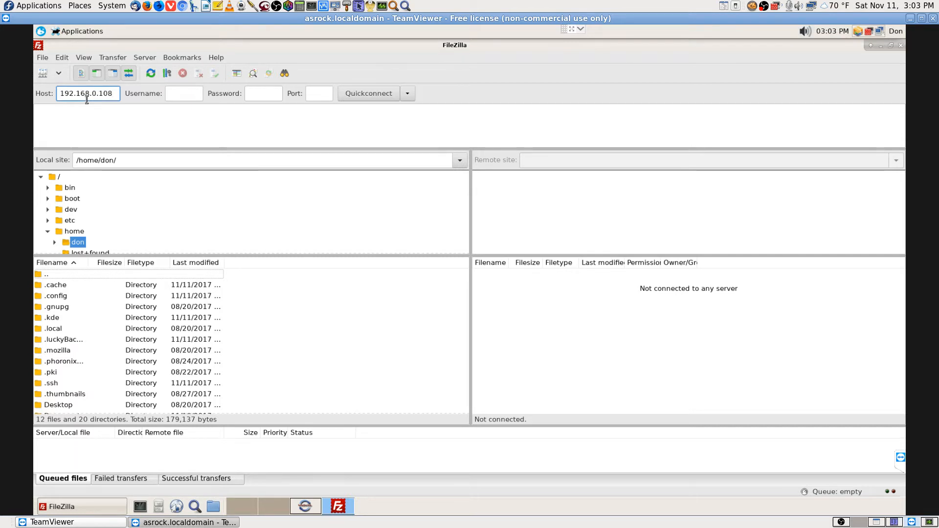
pyautogui.click(185, 93)
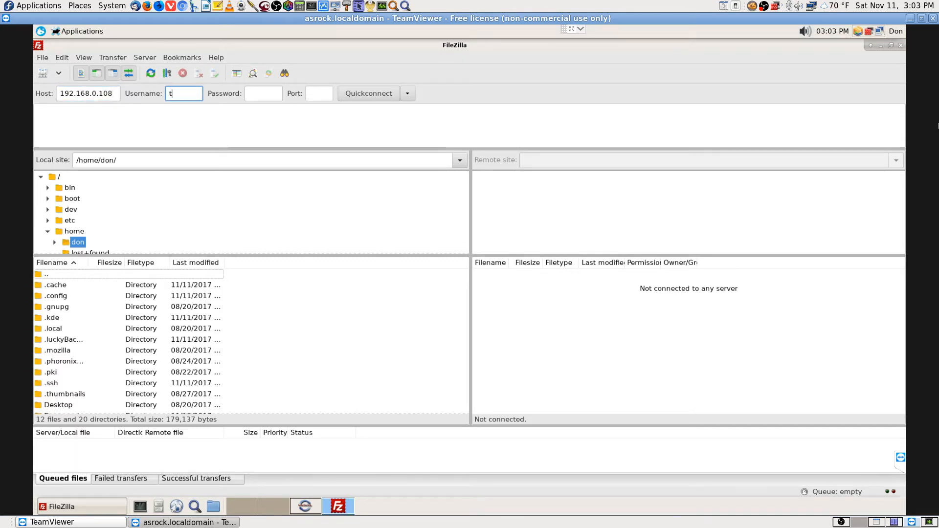
pyautogui.press('Tab')
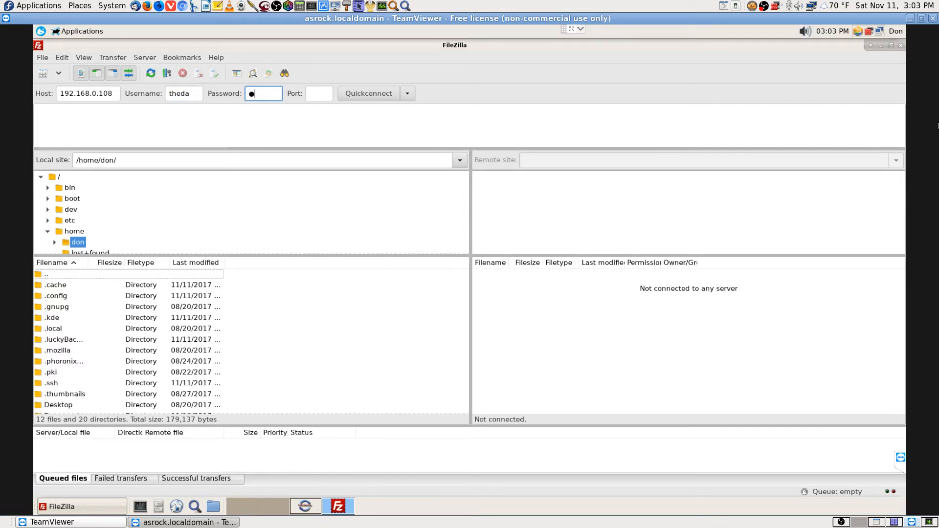
pyautogui.write('●●●●●●')
pyautogui.press('Tab')
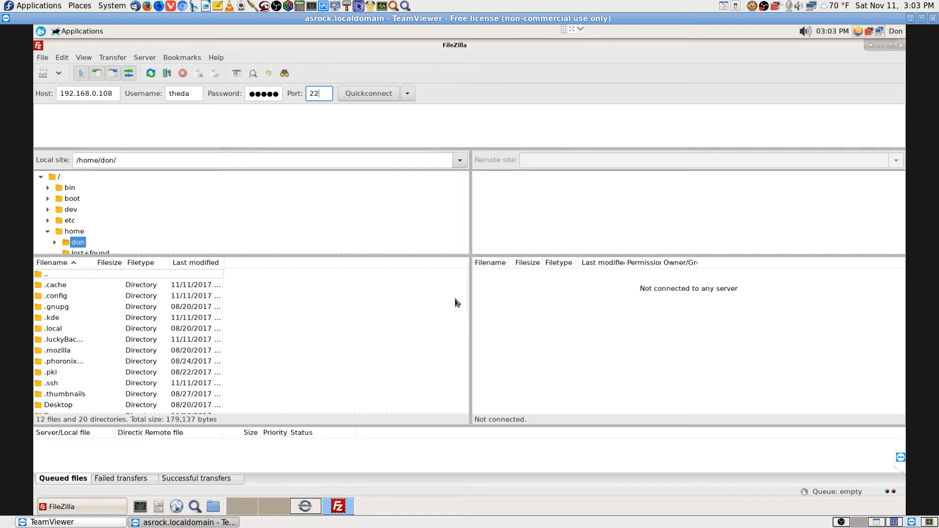
pyautogui.click(371, 94)
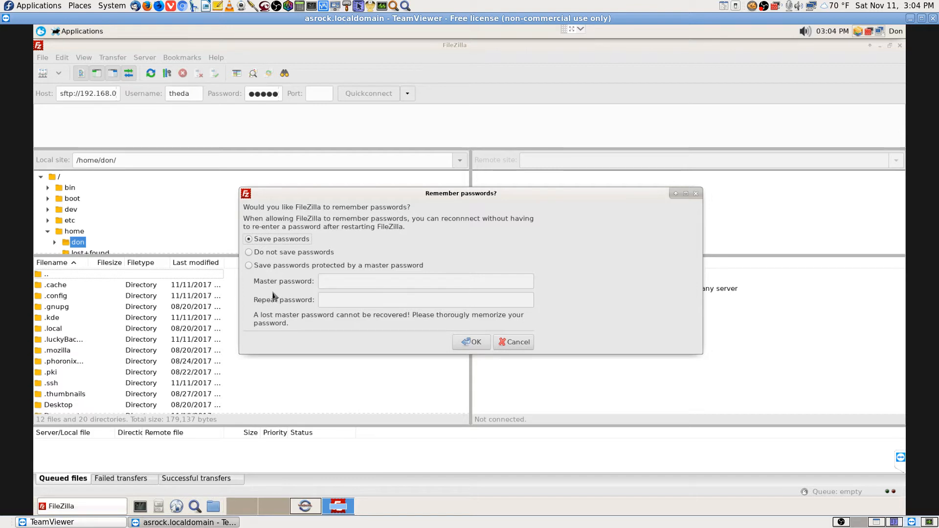
# Choose not to save passwords and always trust the server's host key
pyautogui.click(249, 252)
pyautogui.click(472, 341)
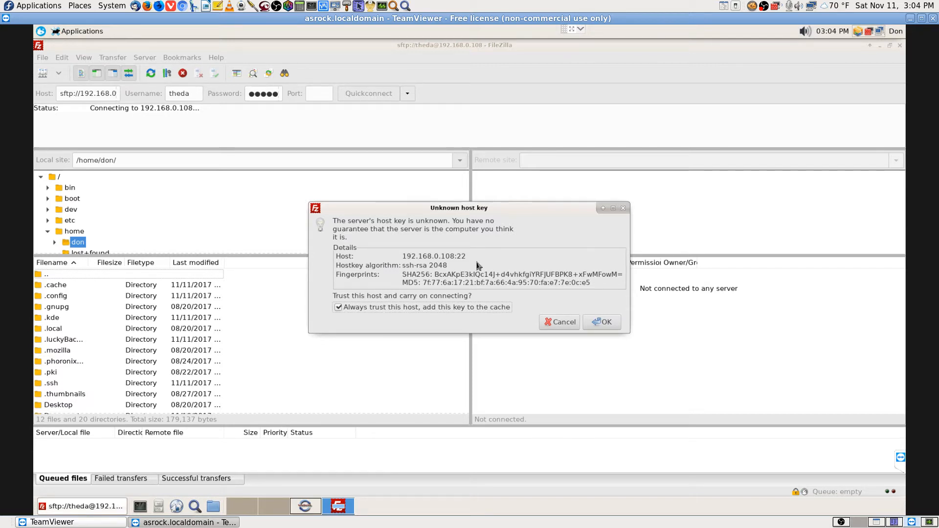
pyautogui.click(605, 324)
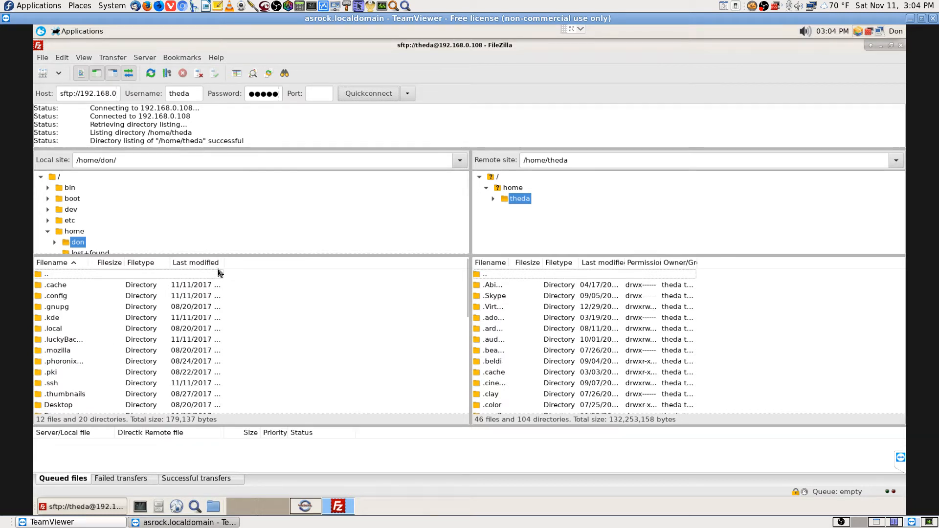
# Widen the Last modified, Owner/Group and Filename columns in the local and remote lists
pyautogui.moveTo(240, 263); pyautogui.dragTo(272, 265)
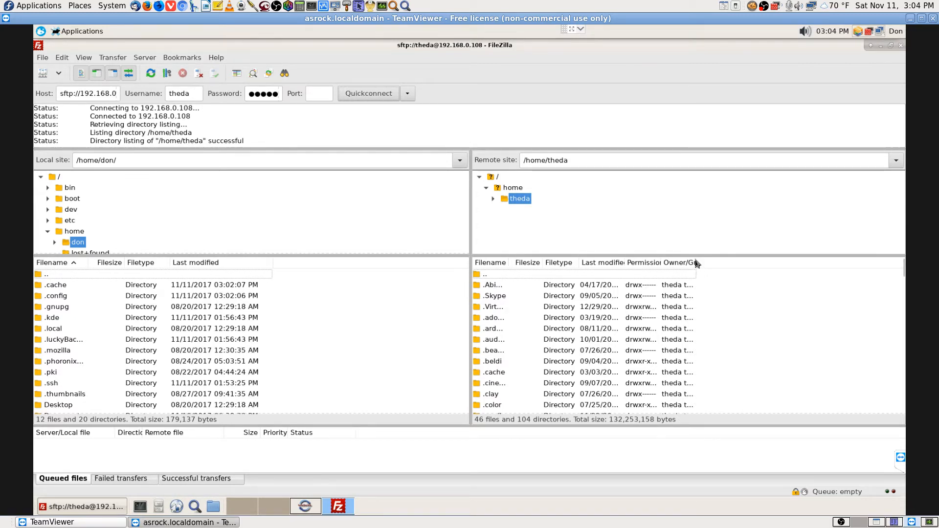
pyautogui.moveTo(699, 261); pyautogui.dragTo(745, 267)
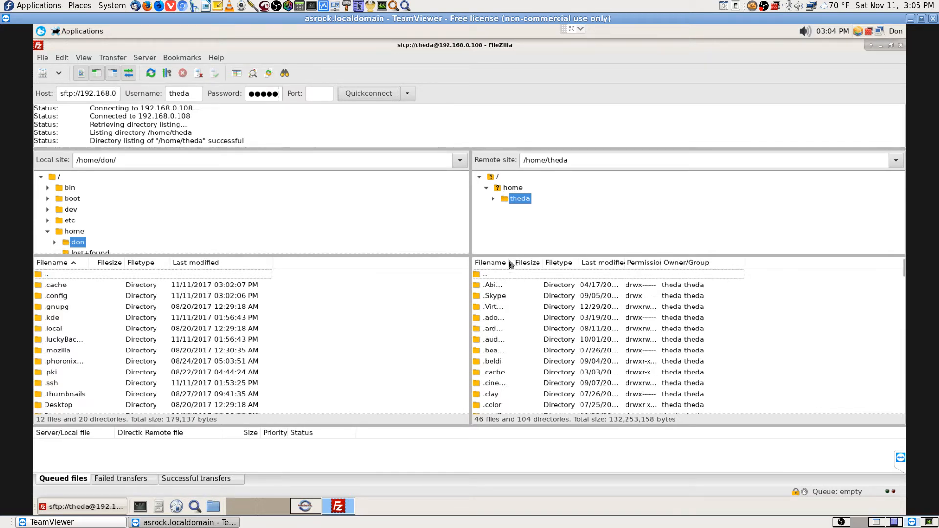
pyautogui.moveTo(510, 263); pyautogui.dragTo(703, 261)
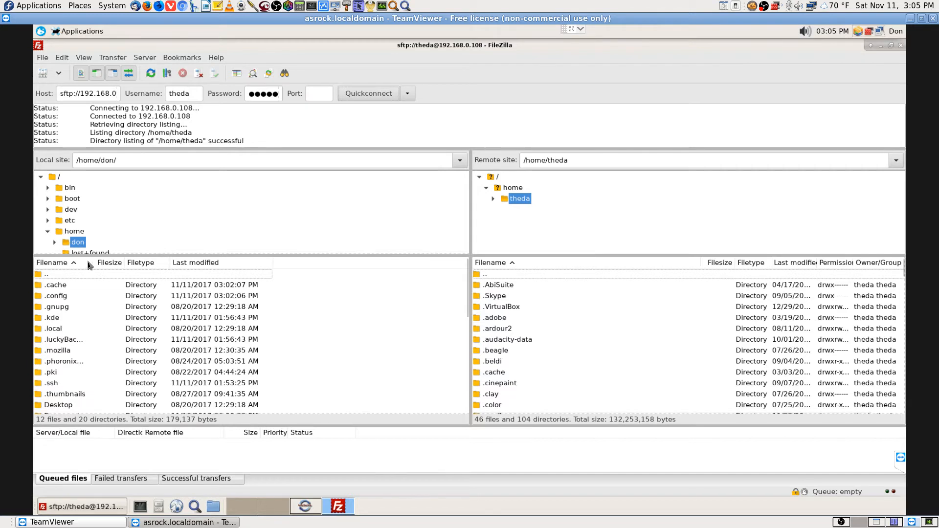
pyautogui.moveTo(93, 263); pyautogui.dragTo(273, 273)
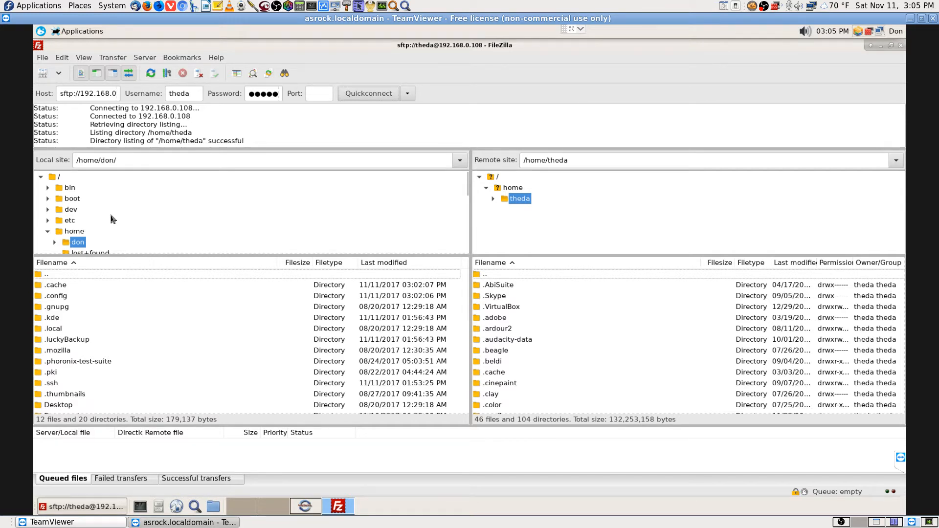
# Browse the local tree through /home, /media, /mnt and /run into /run/media
pyautogui.scroll(-2, 113, 230)
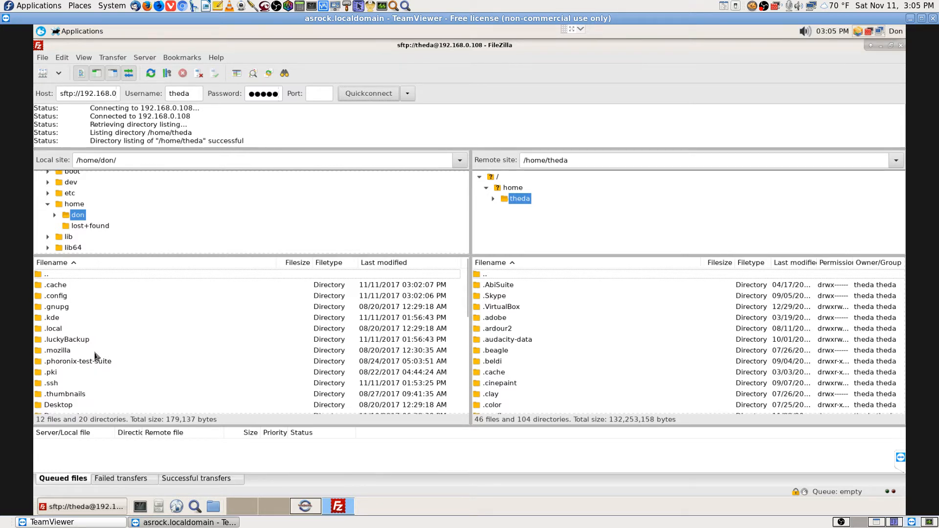
pyautogui.scroll(-2, 91, 356)
pyautogui.scroll(2, 91, 356)
pyautogui.click(48, 206)
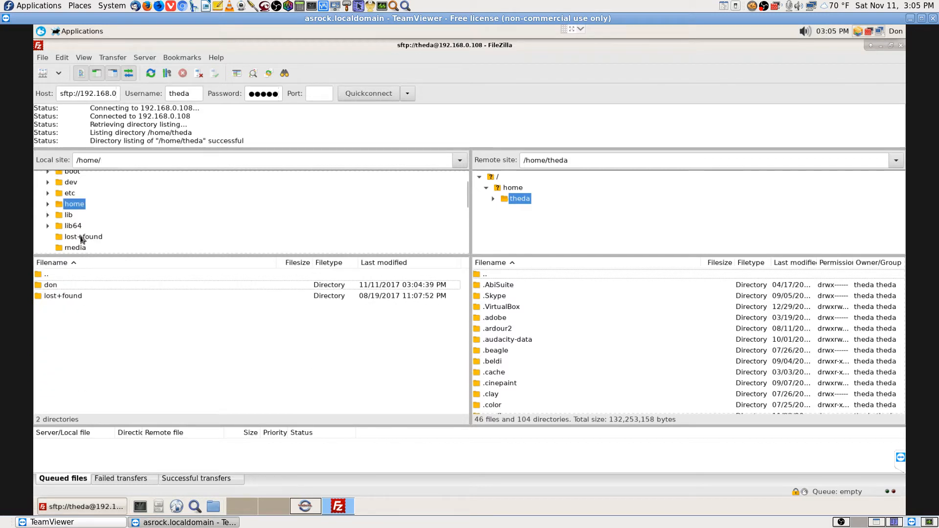
pyautogui.click(82, 248)
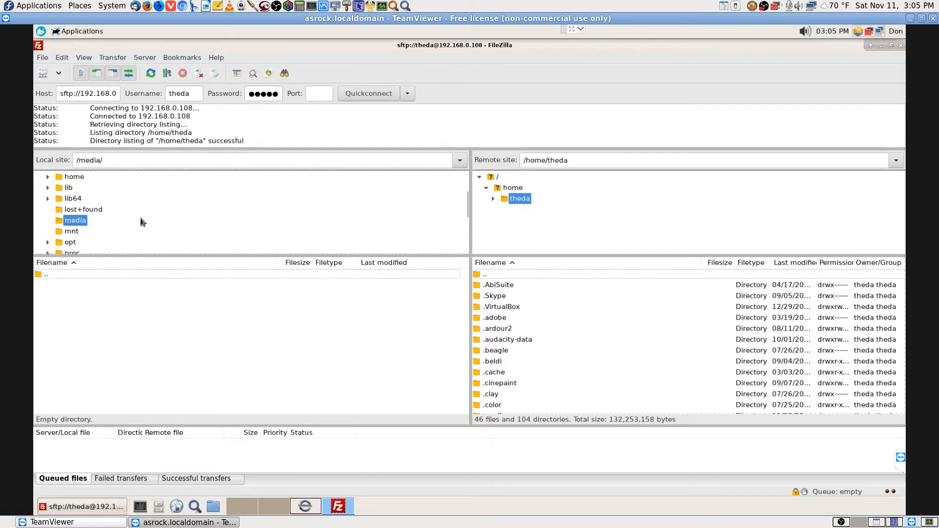
pyautogui.click(88, 230)
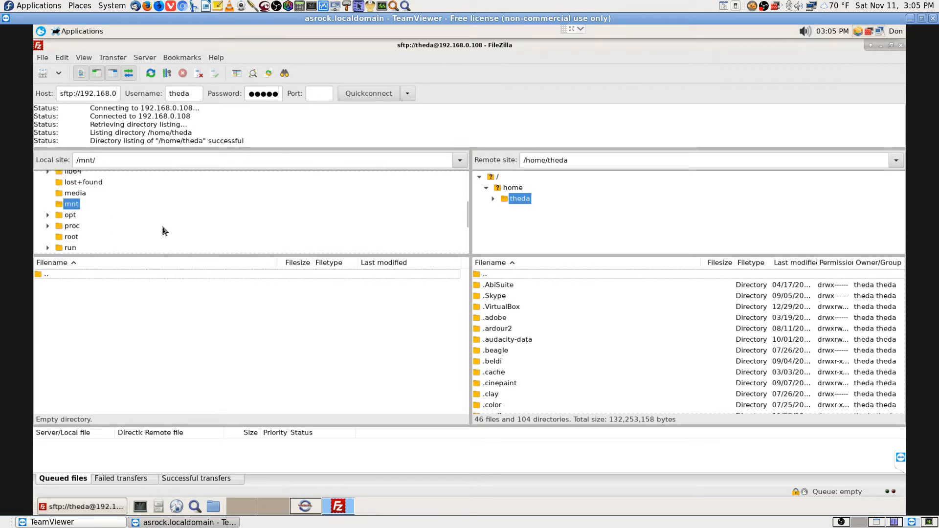
pyautogui.click(73, 234)
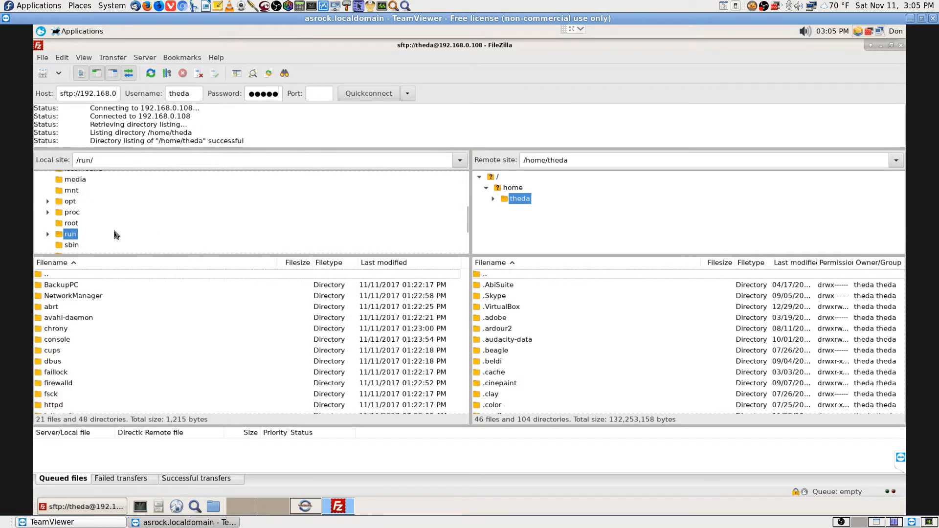
pyautogui.click(78, 362)
pyautogui.press('n')
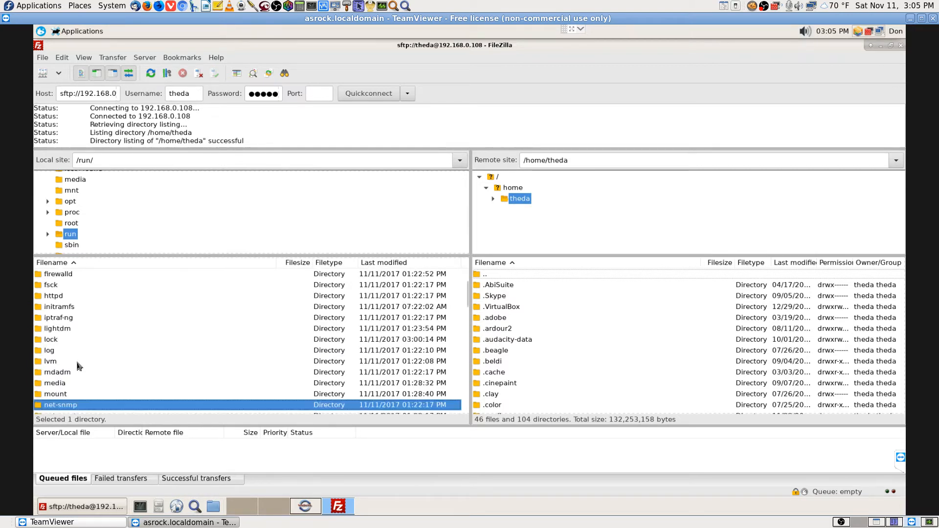
pyautogui.press('m')
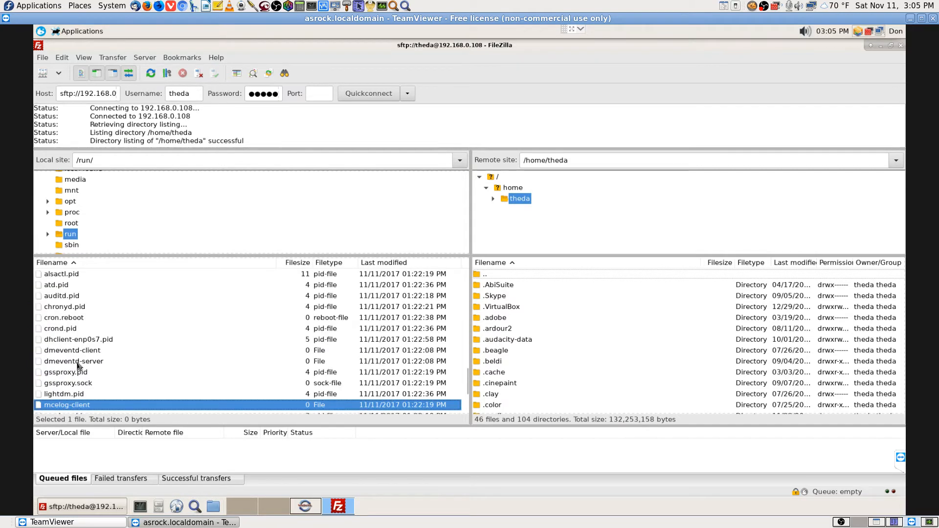
pyautogui.press('m')
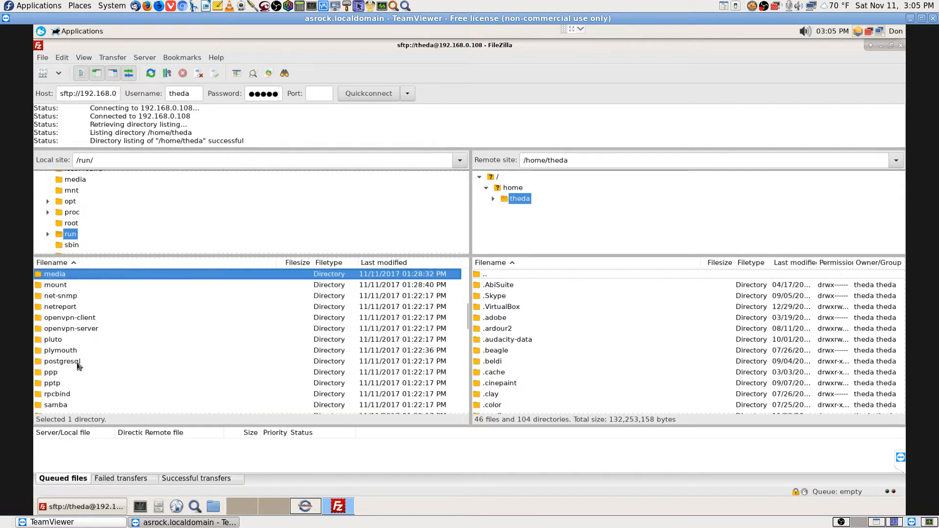
pyautogui.press('Return')
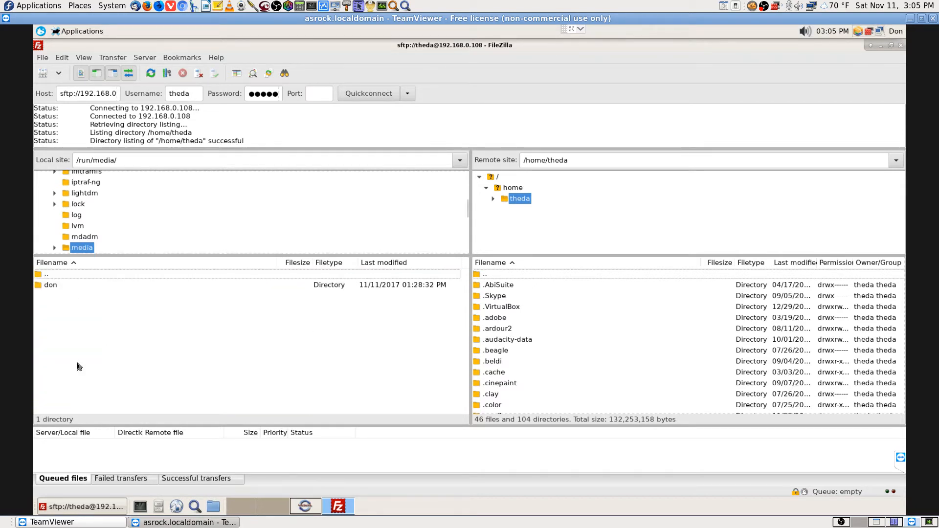
# Open the Seagate Expansion Drive's Backup-ThedasHotRodPC folder as the local destination
pyautogui.doubleClick(51, 286)
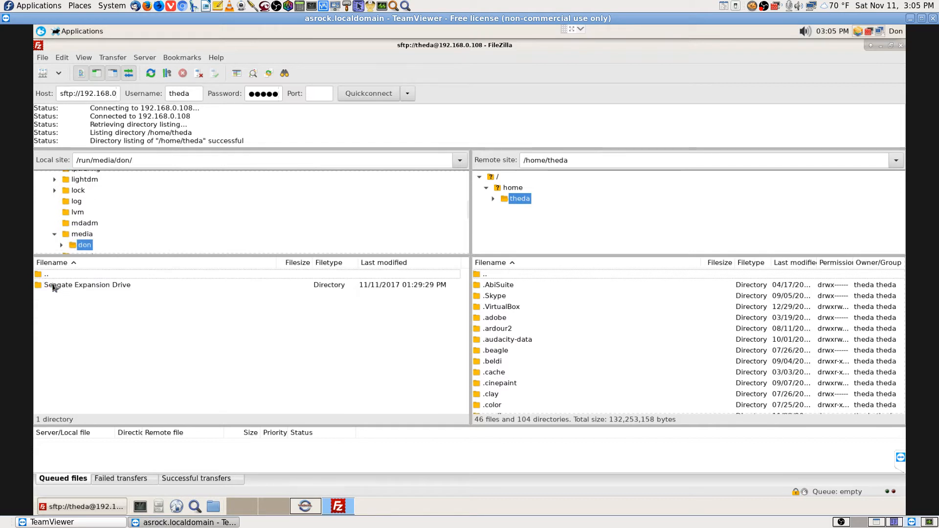
pyautogui.doubleClick(126, 287)
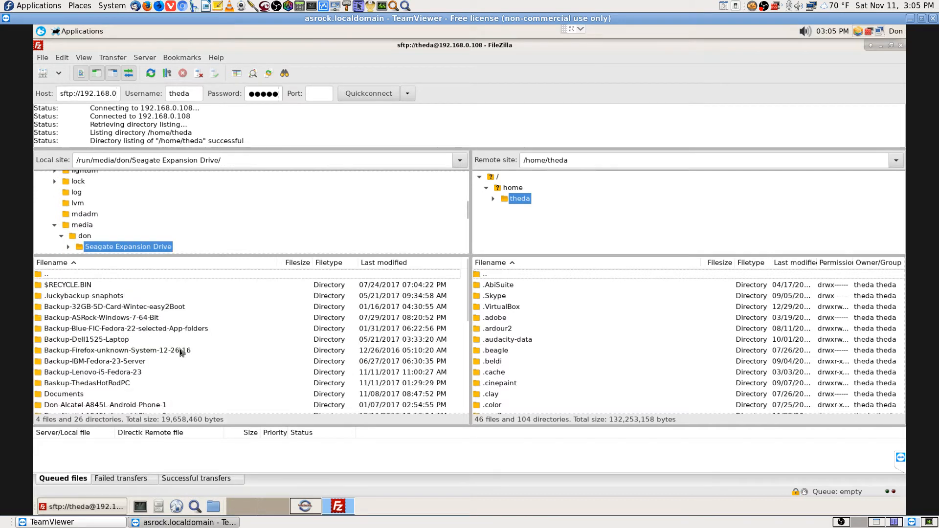
pyautogui.click(103, 382)
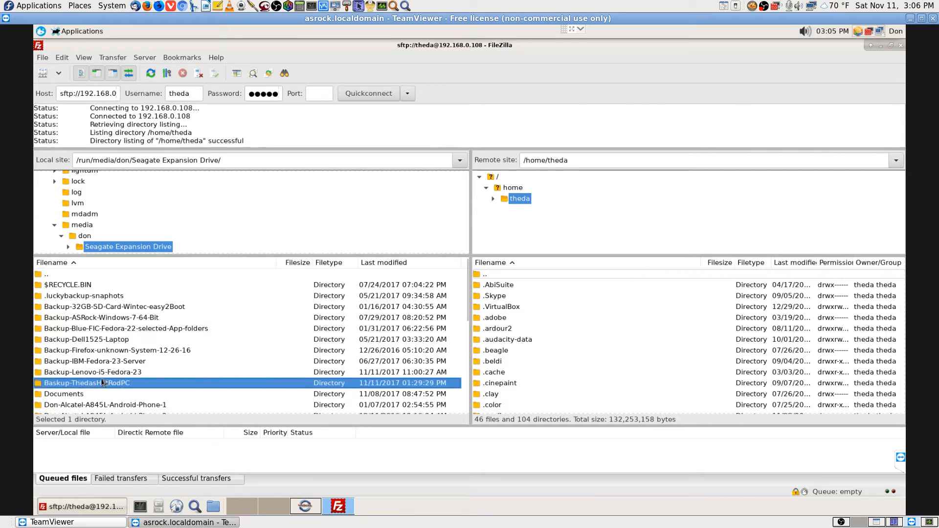
pyautogui.doubleClick(103, 382)
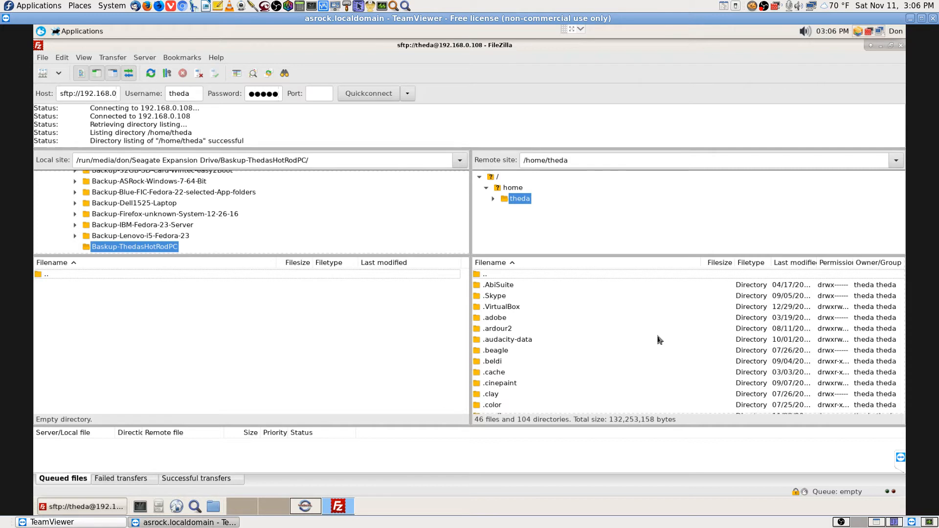
# Go up to the remote /home folder and select theda's folder
pyautogui.click(509, 276)
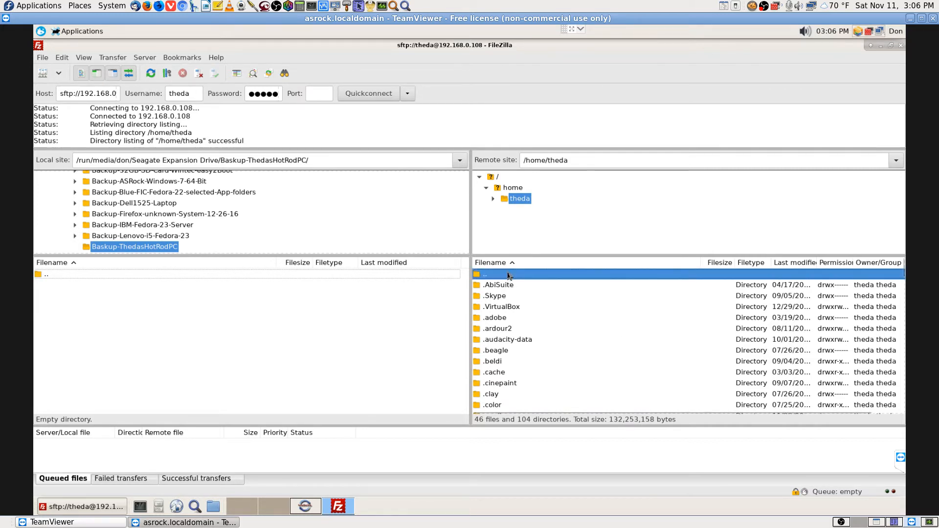
pyautogui.doubleClick(508, 275)
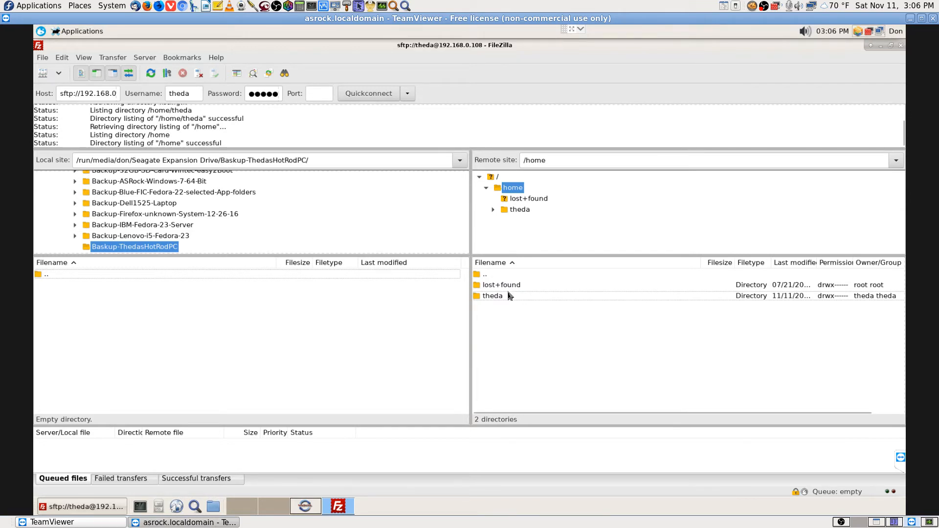
pyautogui.click(506, 297)
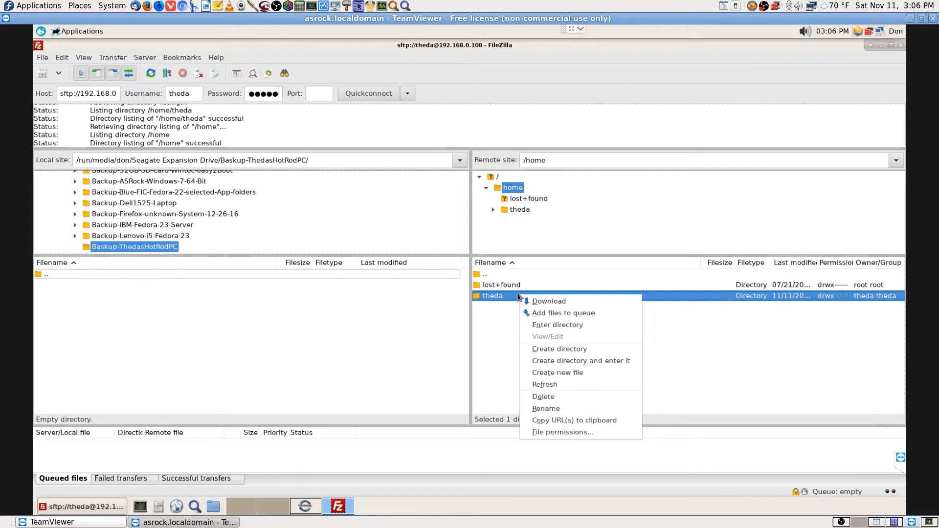
# Download the remote home folder into Backup-ThedasHotRodPC, then bring up luckyBackup's remote task properties
pyautogui.click(558, 303)
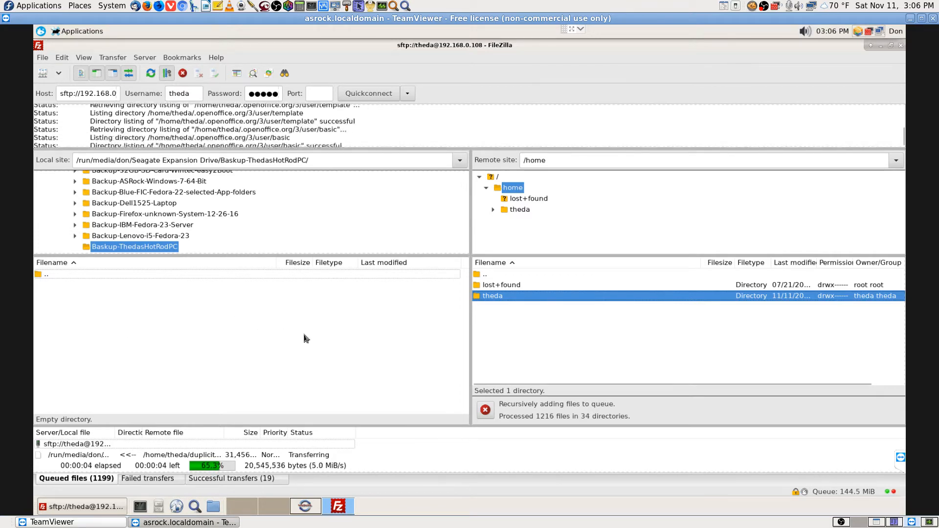
pyautogui.click(503, 274)
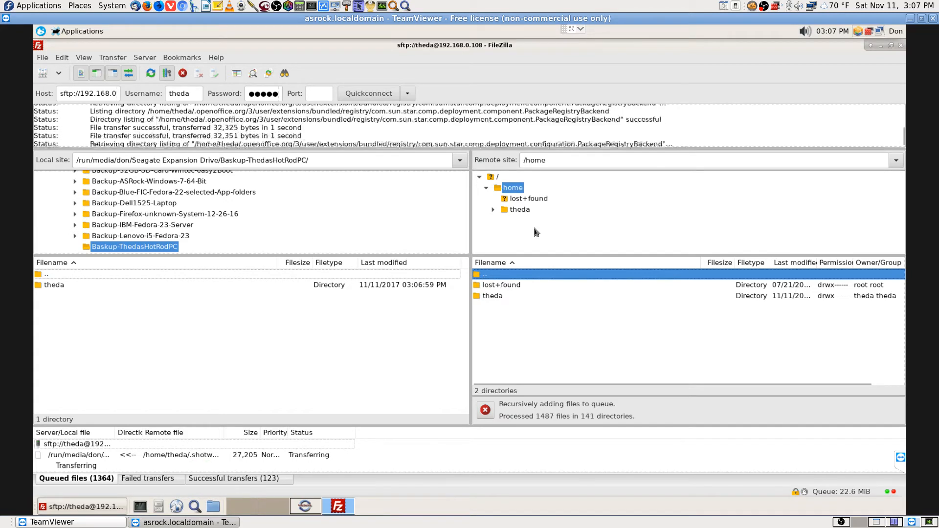
pyautogui.click(540, 200)
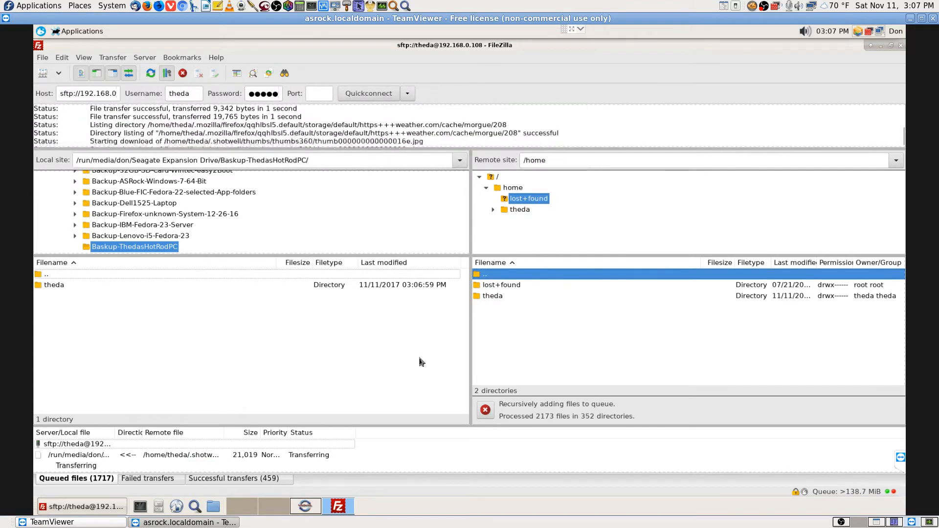
pyautogui.click(310, 506)
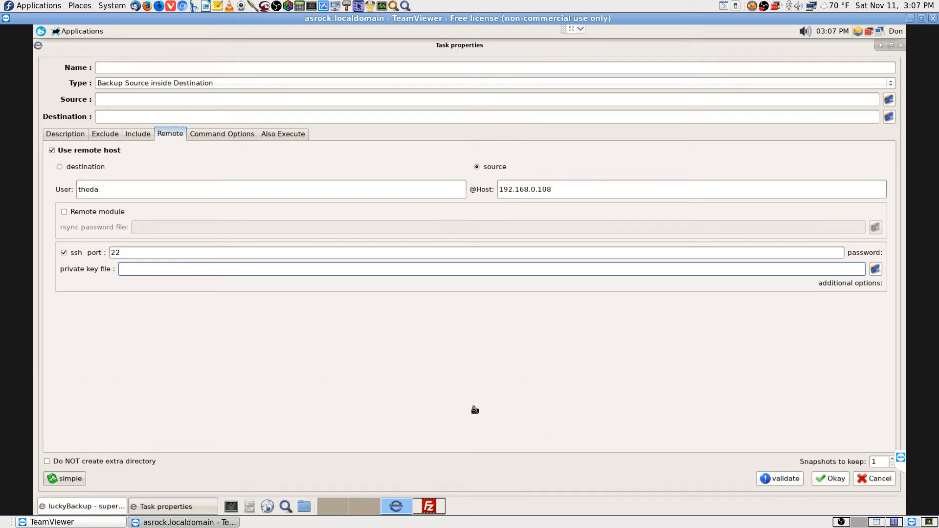
# Switch back to FileZilla on workspace 4, where the home-folder download is running
pyautogui.click(433, 508)
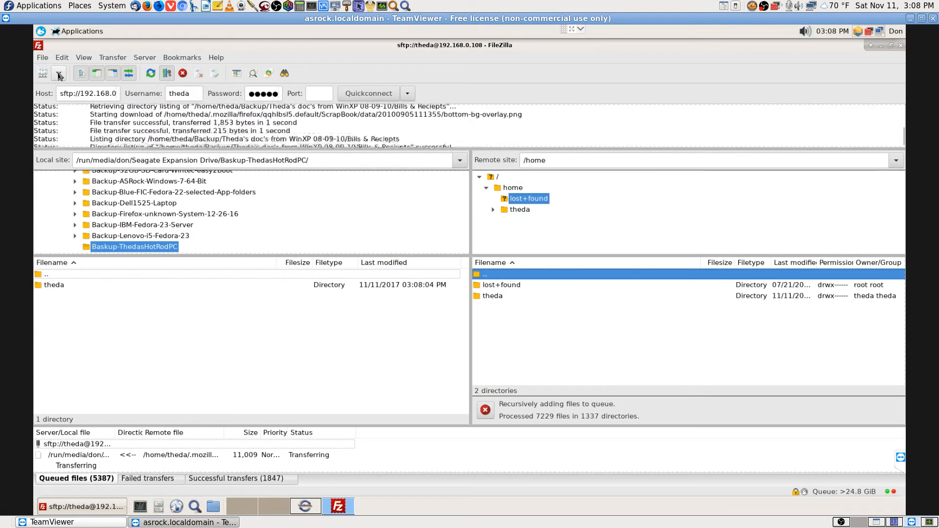
# Start a new bookmark for the current local and remote folders from the Bookmarks menu
pyautogui.click(59, 76)
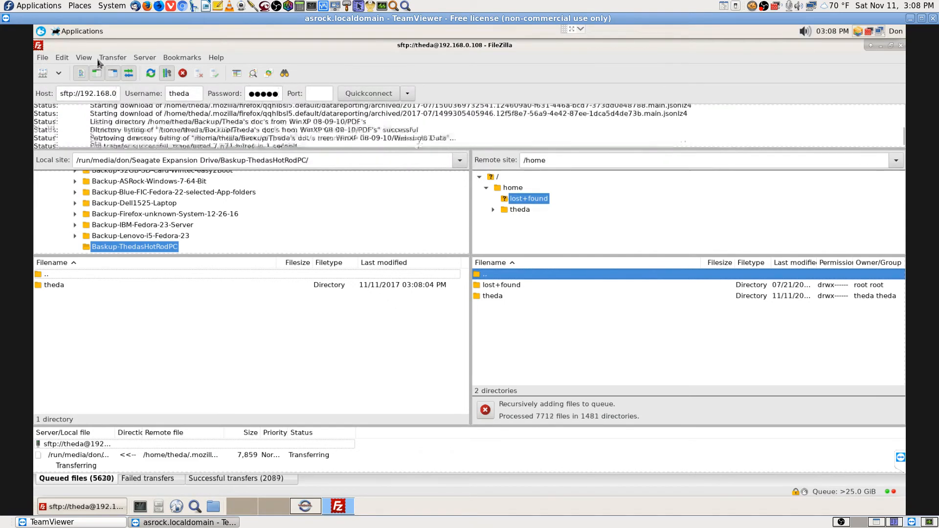
pyautogui.click(113, 58)
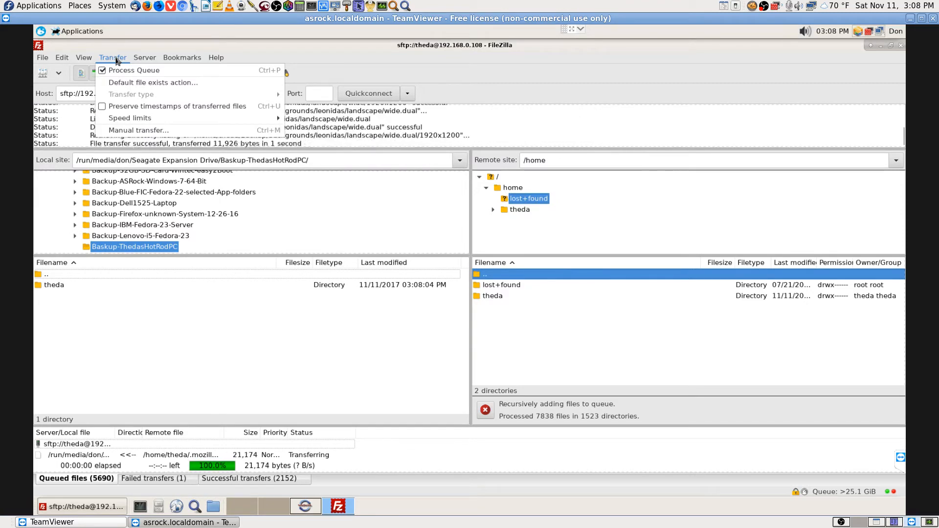
pyautogui.moveTo(153, 61)
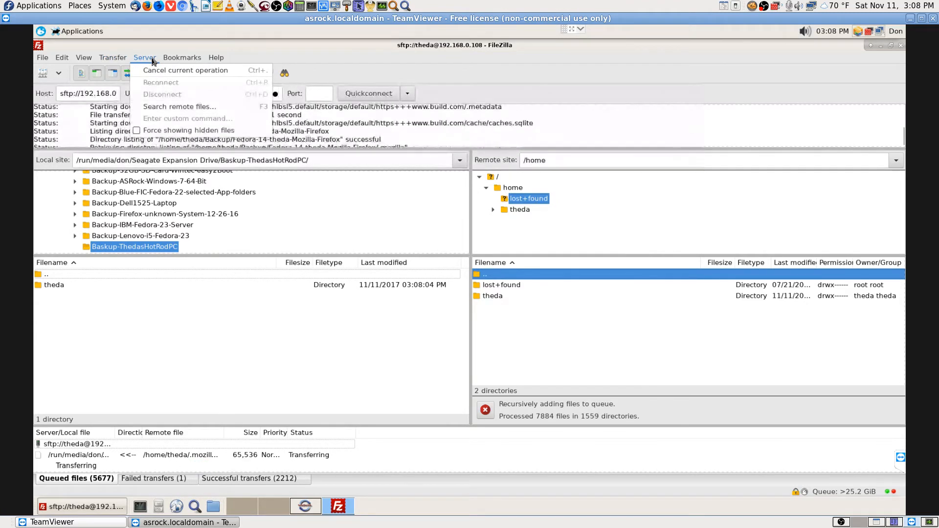
pyautogui.moveTo(186, 61)
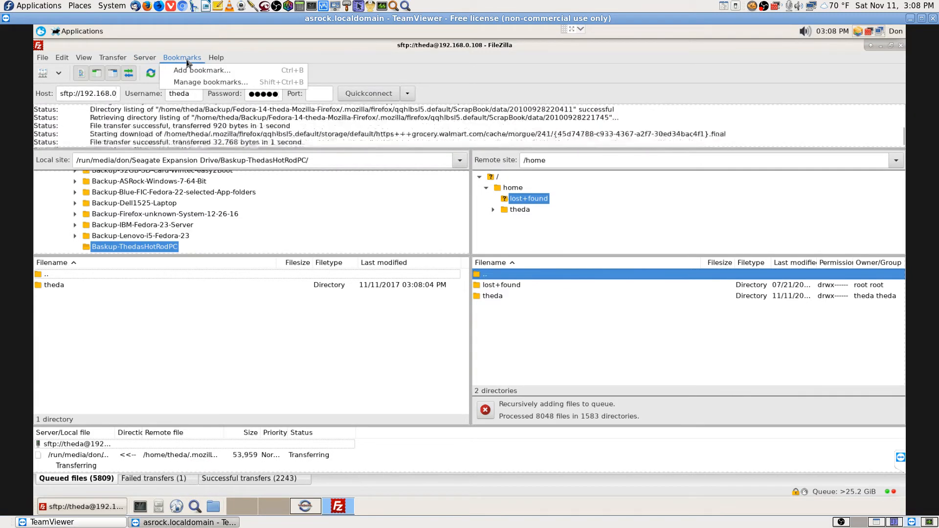
pyautogui.click(198, 70)
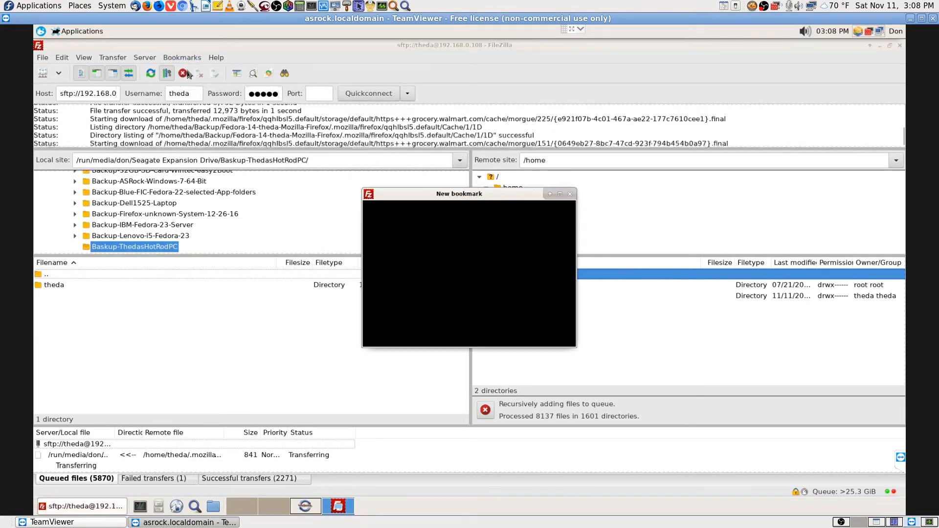
# Name the new bookmark 'ThedasHotRodPC to Segate USB HD', correcting typos along the way
pyautogui.click(416, 237)
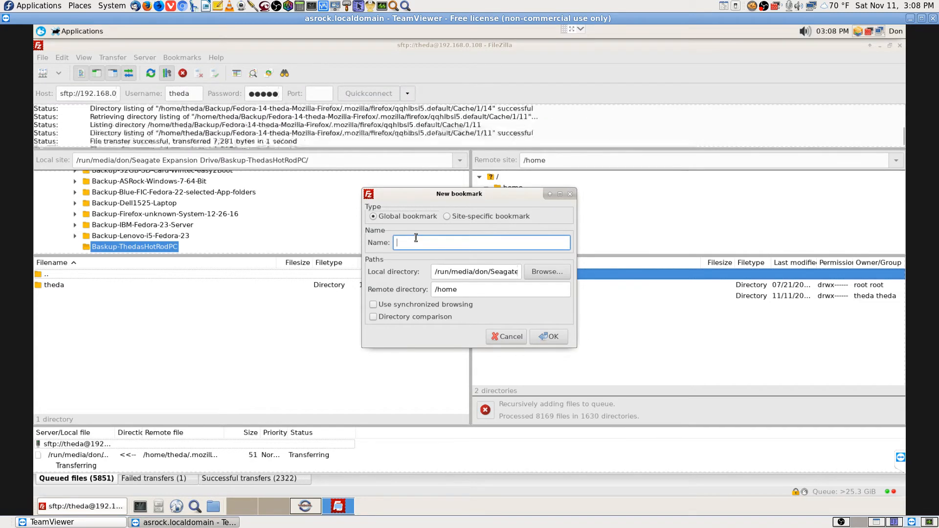
pyautogui.write('Tj')
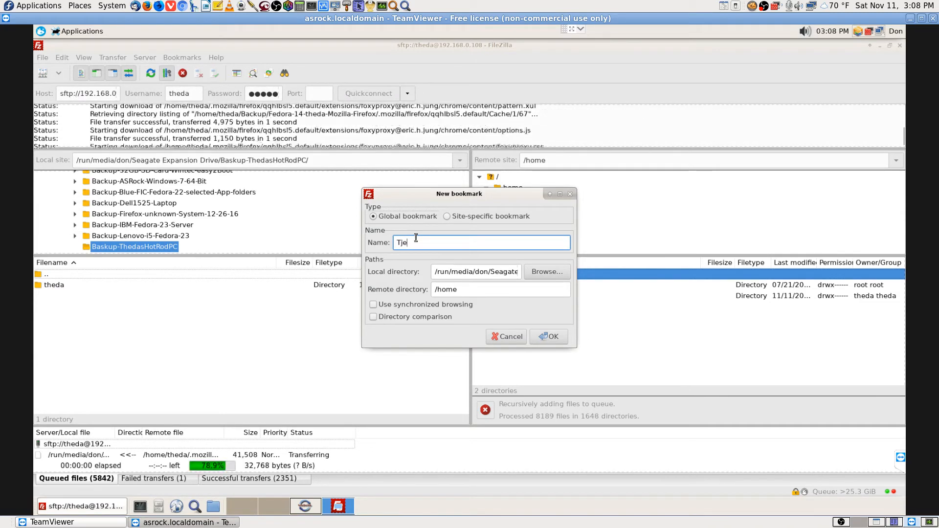
pyautogui.press('BackSpace')
pyautogui.write('hedasHo')
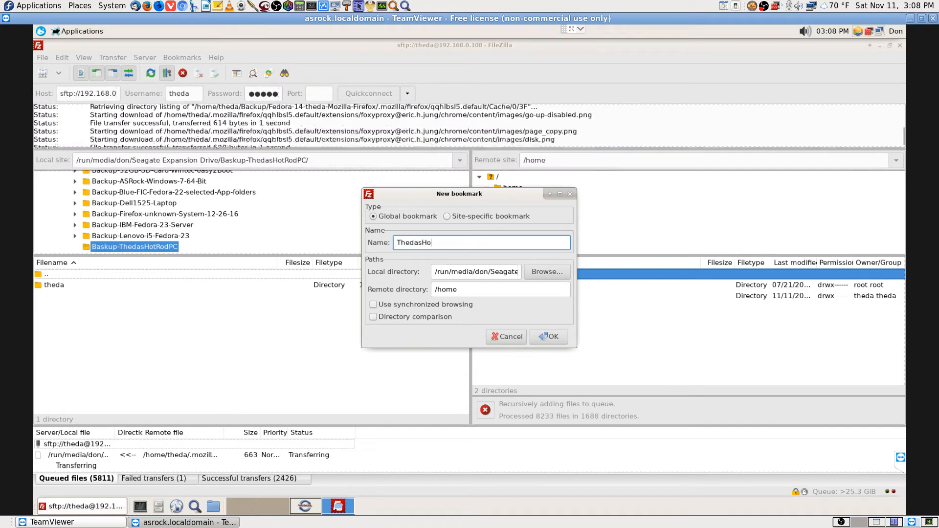
pyautogui.write('tRoc')
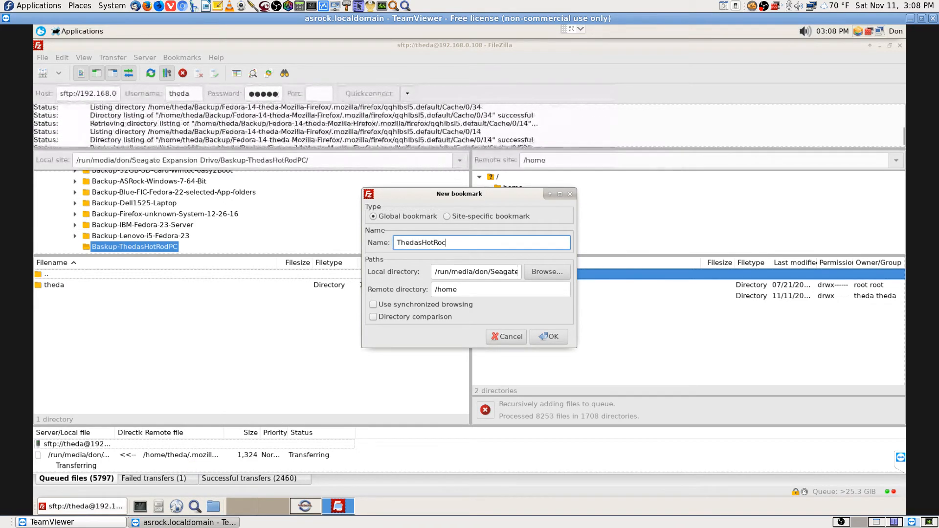
pyautogui.press('BackSpace')
pyautogui.write('dPC')
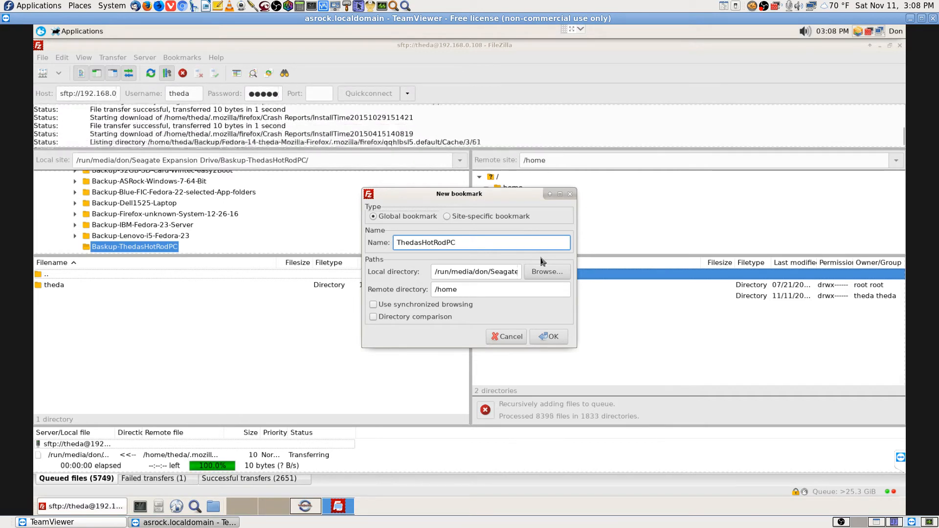
pyautogui.write('to ')
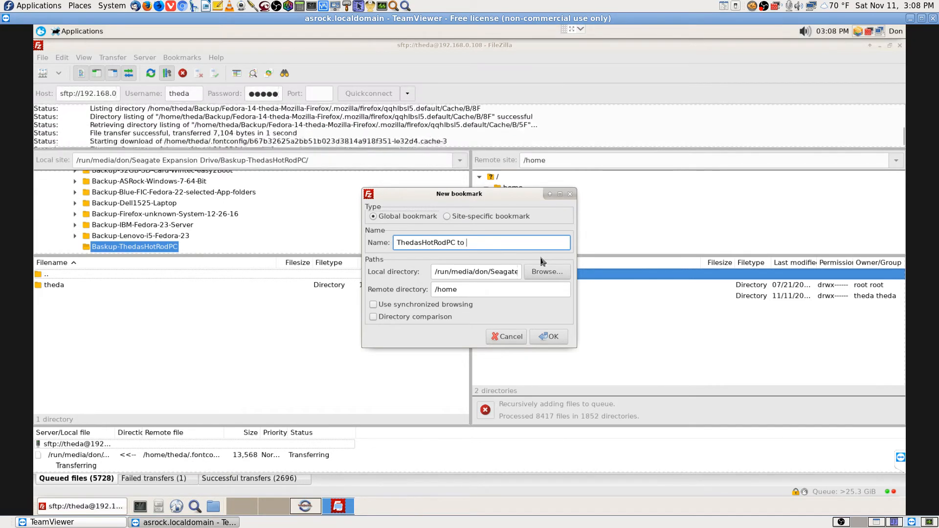
pyautogui.write('Segate USB')
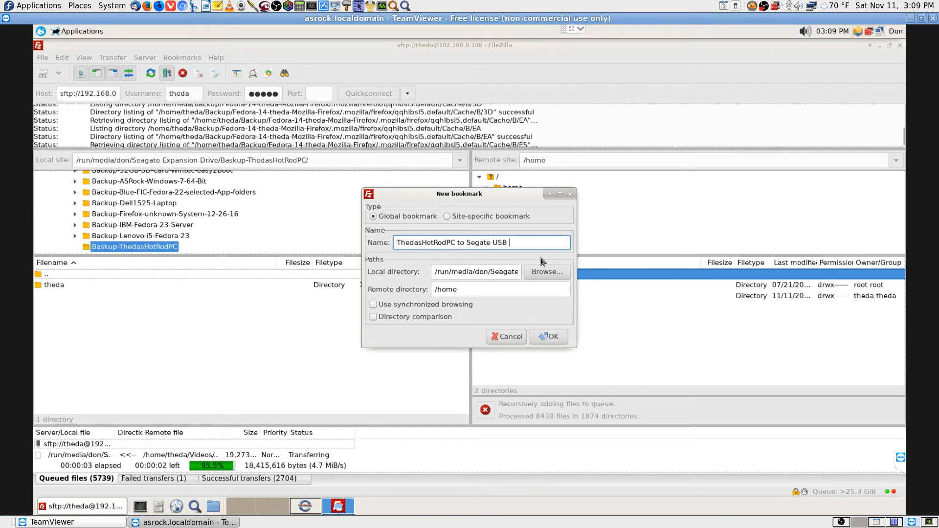
pyautogui.write(' JD')
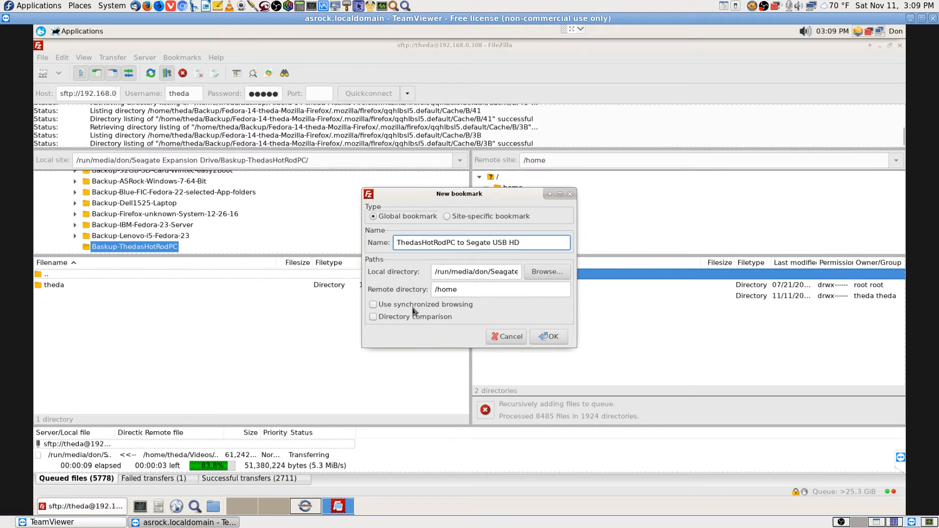
# Confirm the ThedasHotRodPC bookmark with OK while the download continues
pyautogui.click(550, 337)
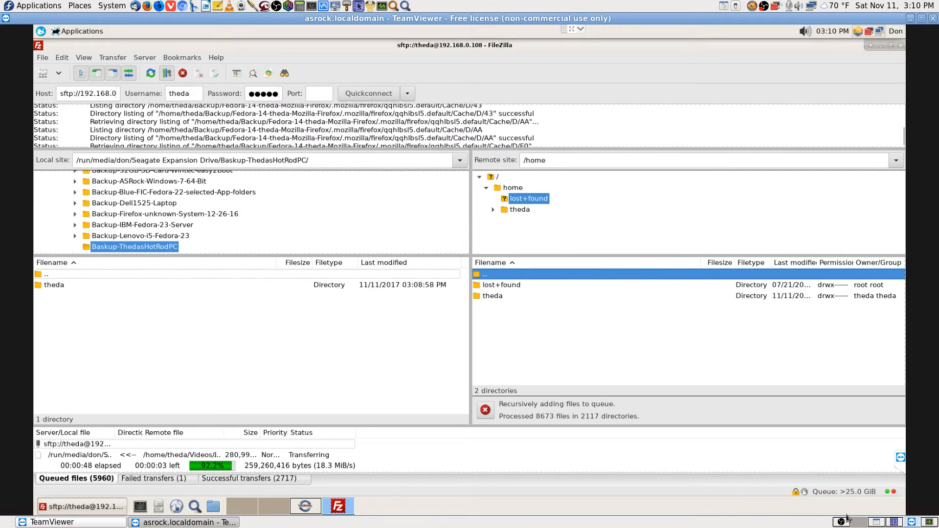
# On the remote desktop, close Krusader and Firefox, confirming closing both tabs
pyautogui.click(877, 523)
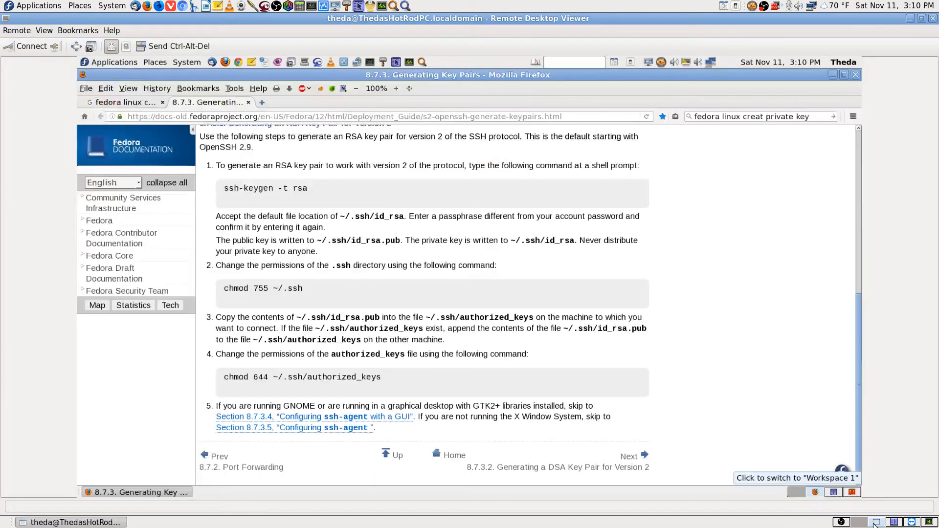
pyautogui.click(852, 492)
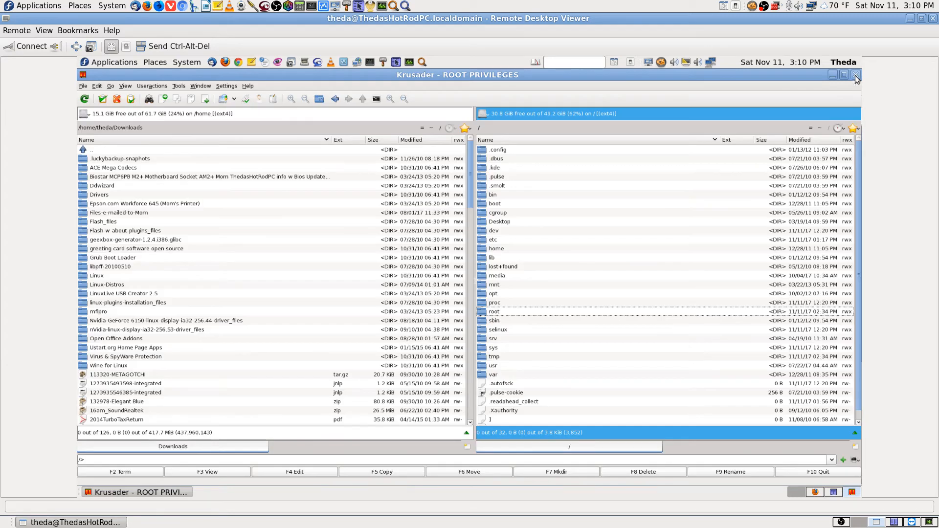
pyautogui.click(855, 75)
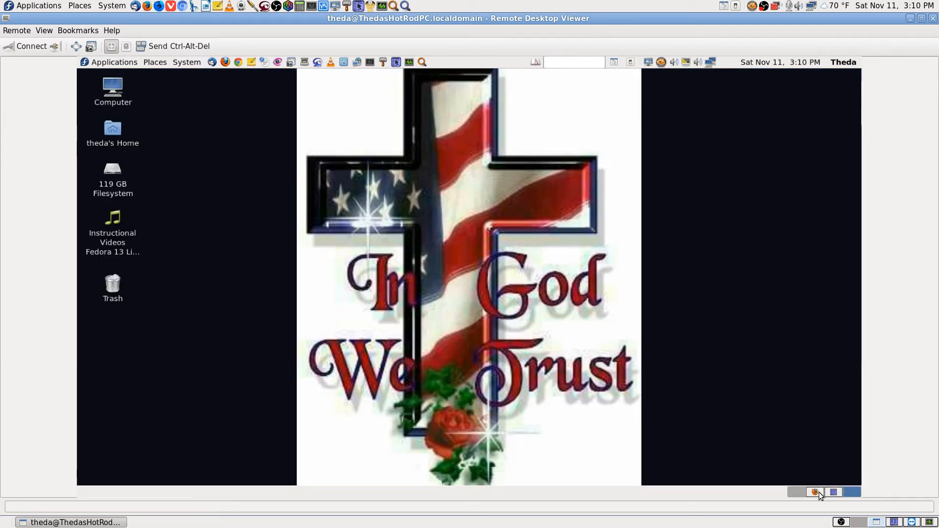
pyautogui.click(817, 492)
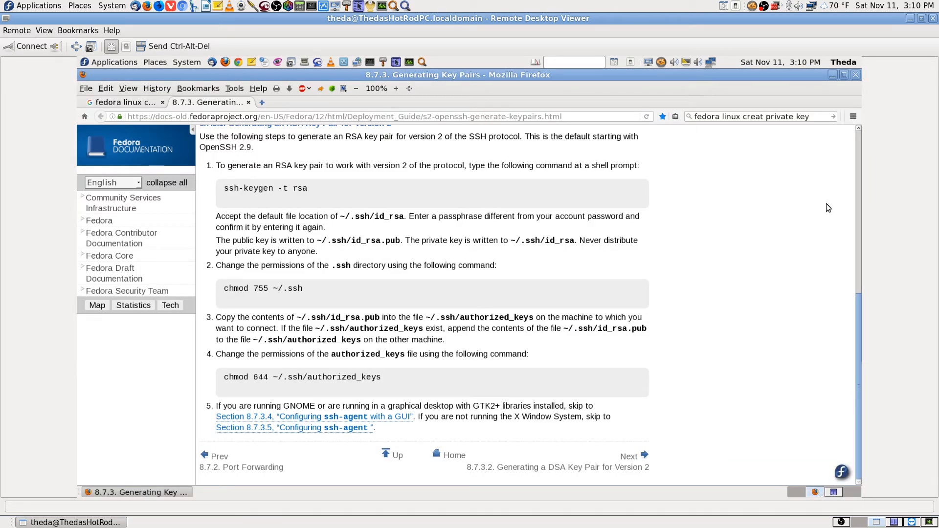
pyautogui.click(859, 72)
pyautogui.click(573, 302)
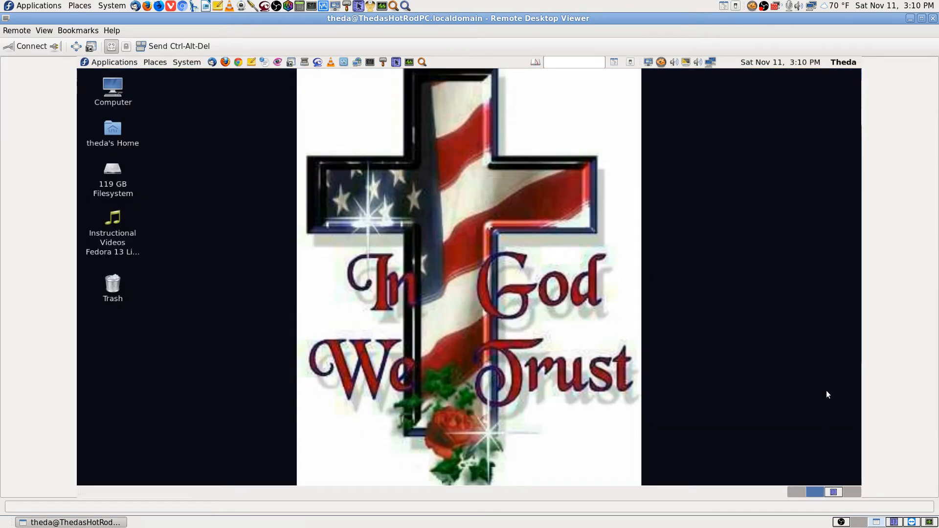
# Close the remaining Krusader window and the bash terminal, then disconnect from the remote machine
pyautogui.click(833, 493)
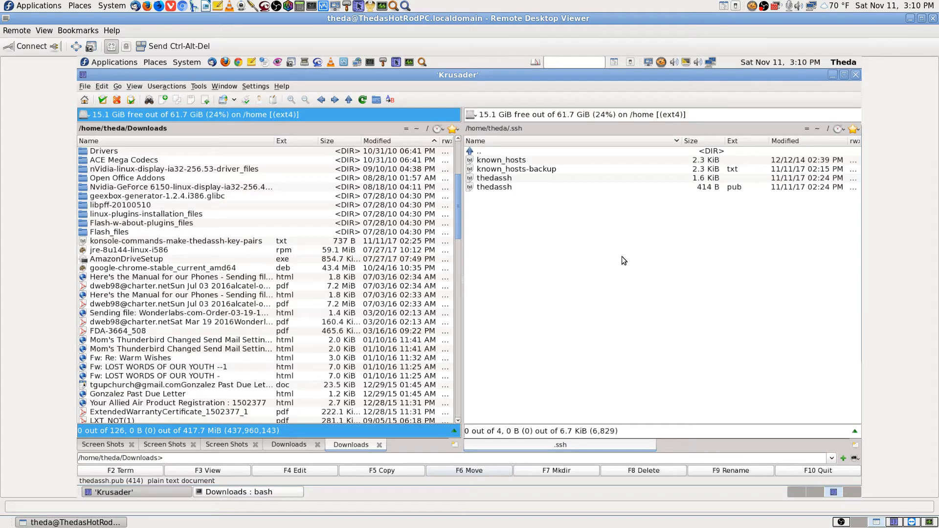
pyautogui.click(857, 75)
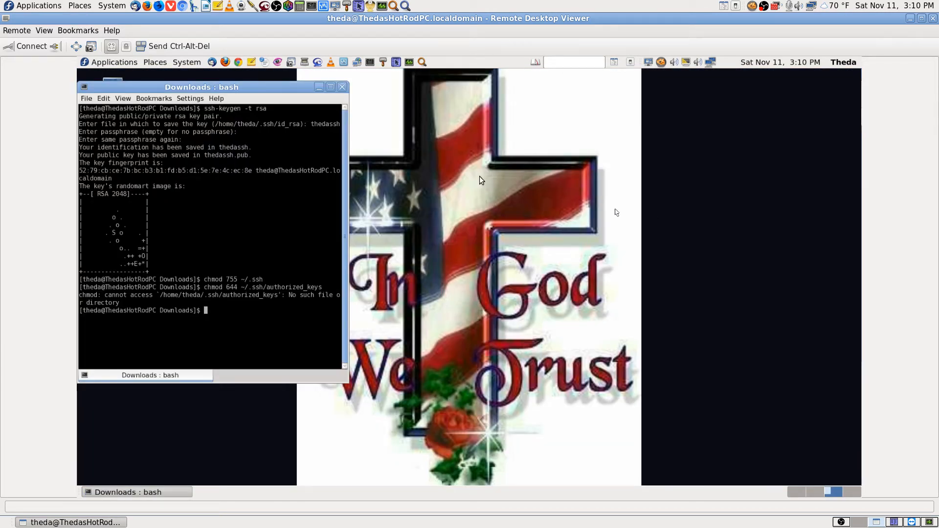
pyautogui.click(342, 87)
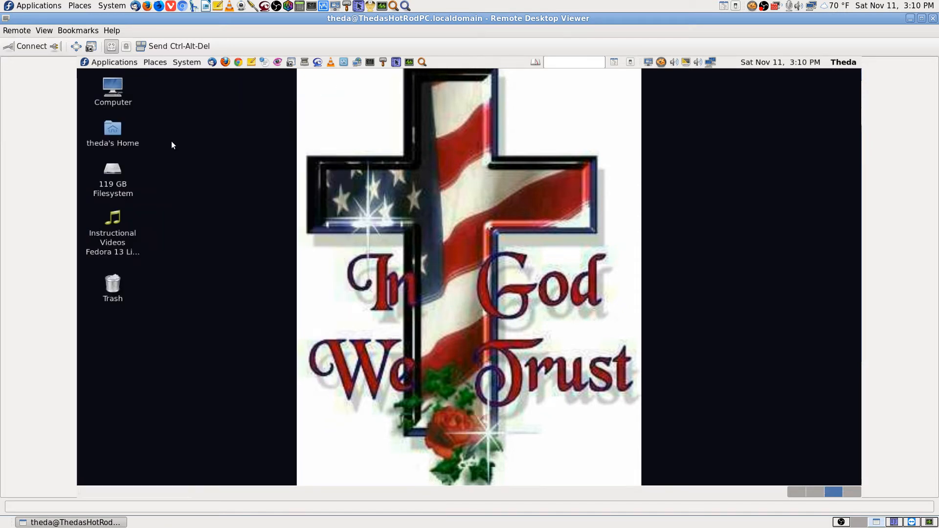
pyautogui.click(56, 46)
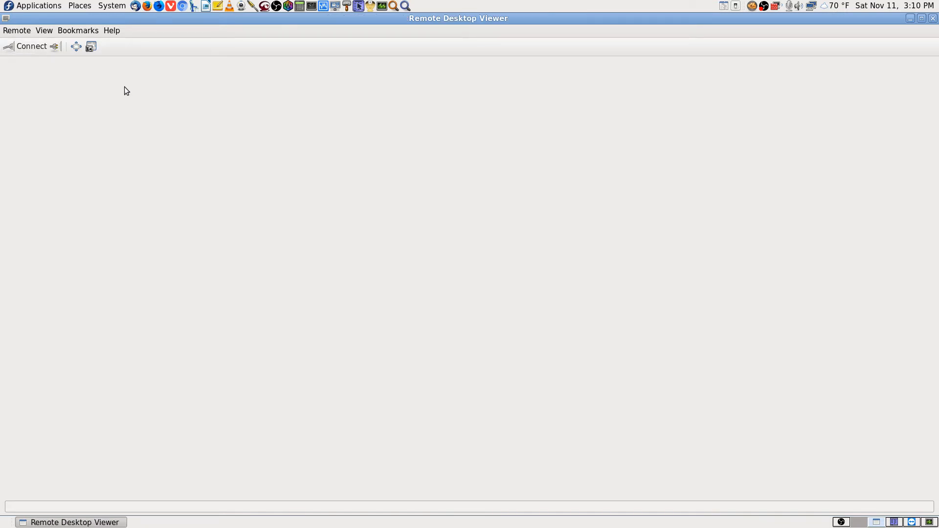
# Close Remote Desktop Viewer and switch to the workspace holding the FileZilla transfer
pyautogui.click(933, 19)
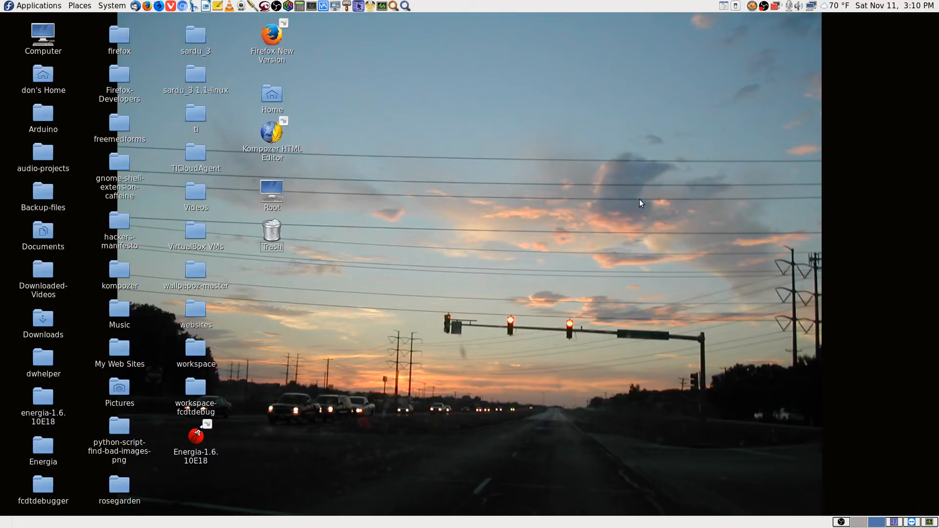
pyautogui.click(912, 522)
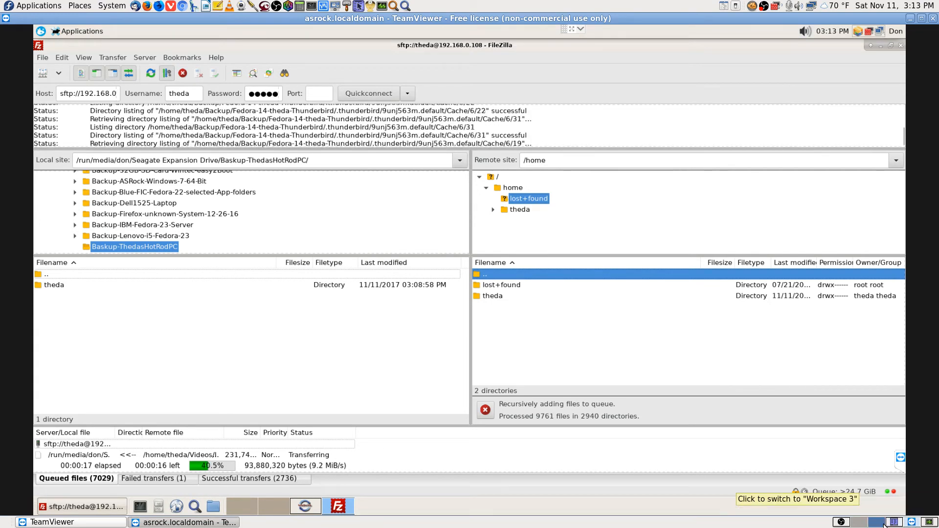
# Return to the TeamViewer FileZilla workspace and select the '..' parent entry in the local list
pyautogui.click(911, 523)
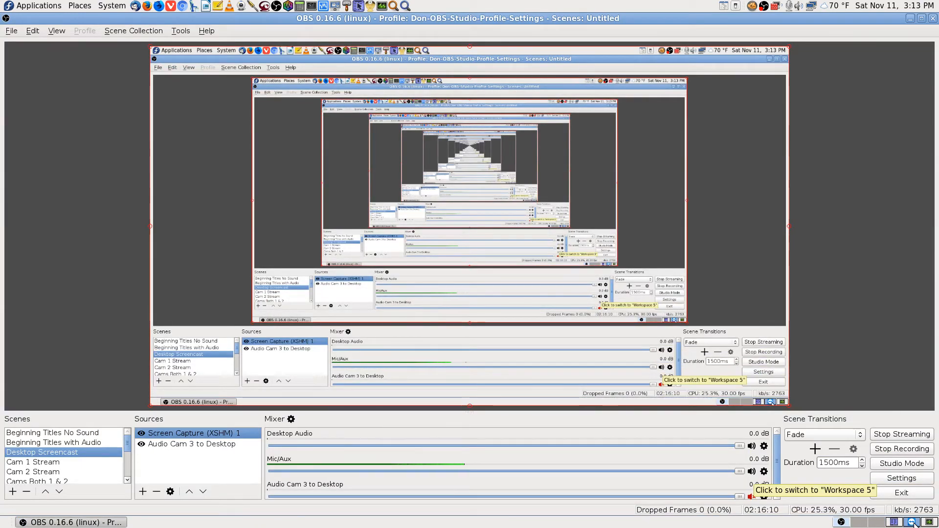
pyautogui.click(875, 523)
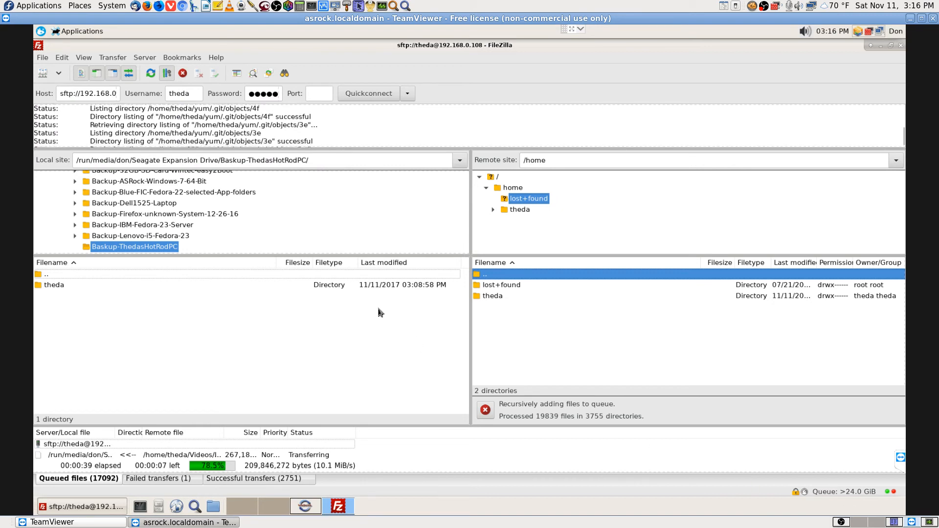
pyautogui.click(72, 276)
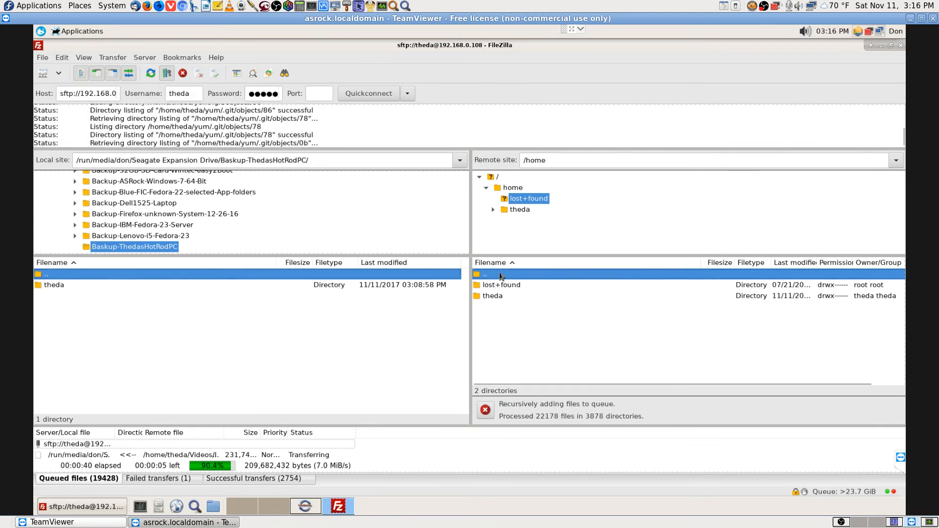
# Browse theda's remote folder, return to /home, select theda and lost+found, then switch to OBS
pyautogui.click(520, 210)
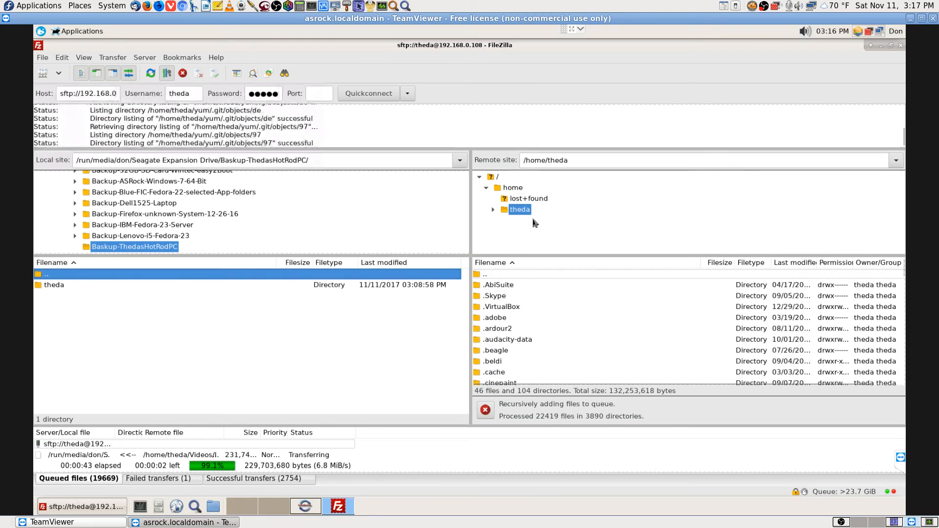
pyautogui.click(515, 188)
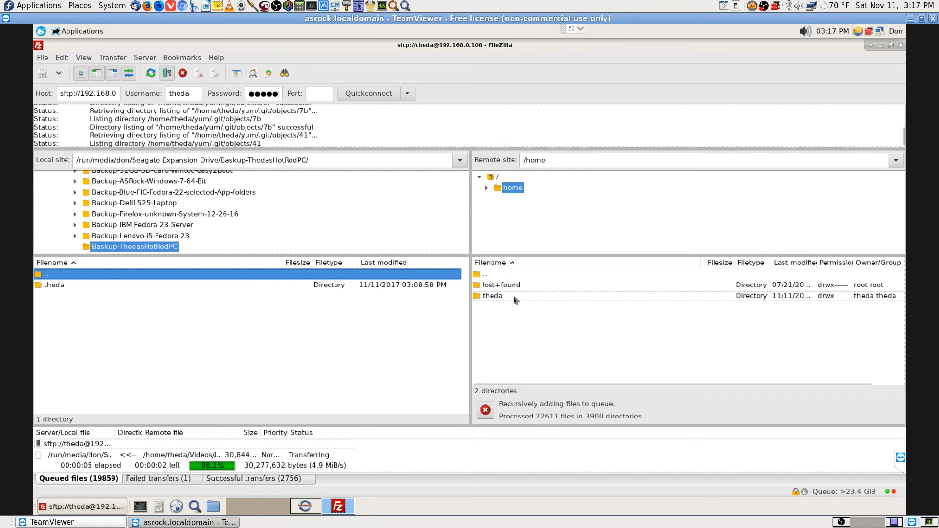
pyautogui.click(516, 296)
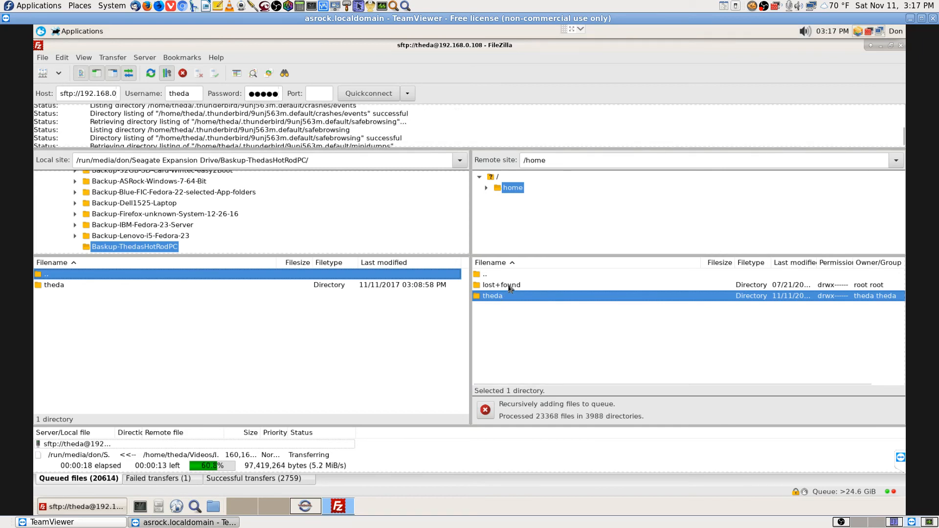
pyautogui.click(509, 287)
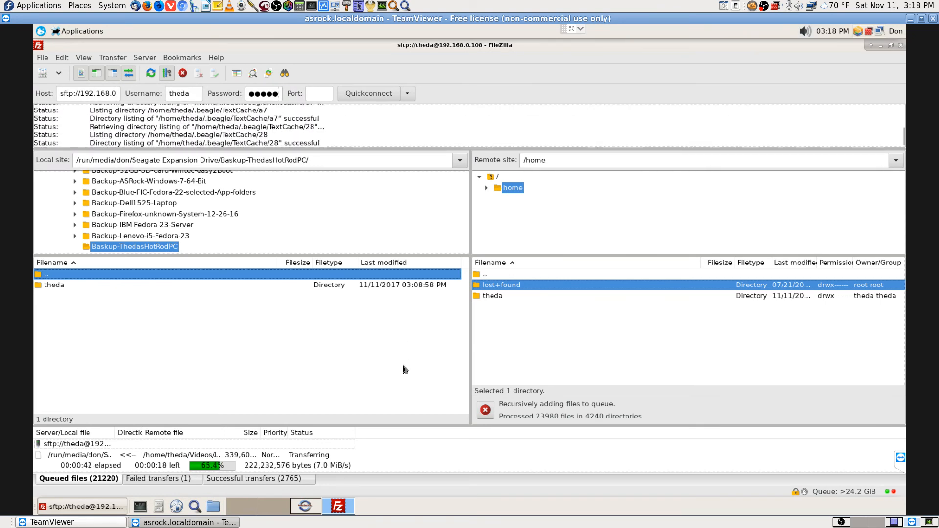
pyautogui.click(842, 523)
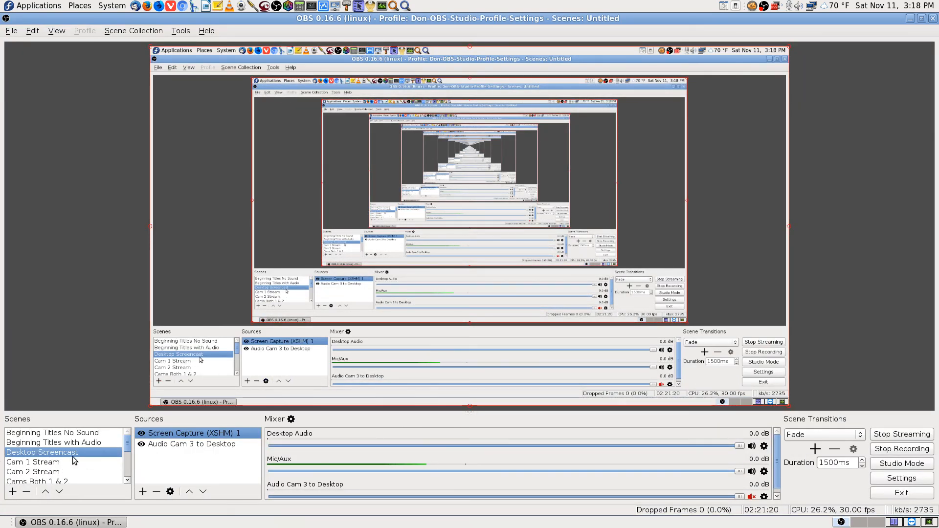
# Close the extra google.com tab, unmute then re-mute the live preview, and close Firefox
pyautogui.click(855, 523)
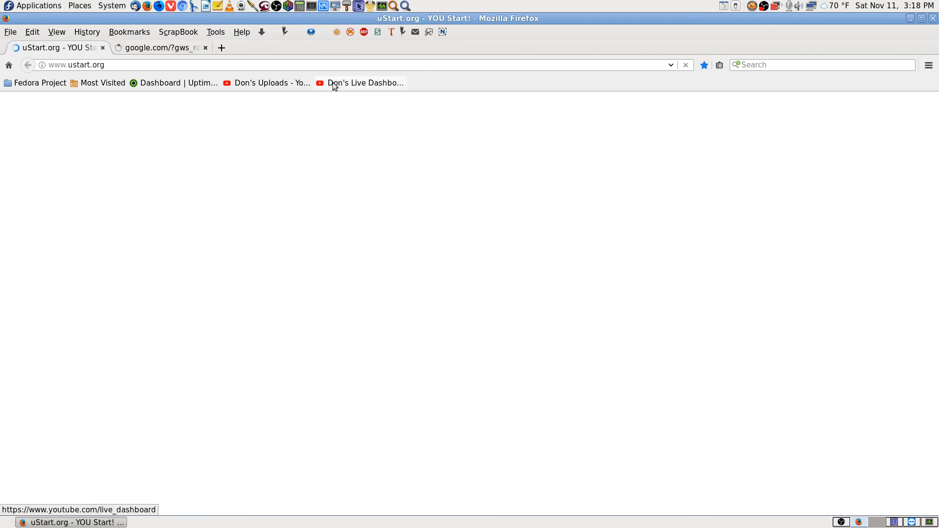
pyautogui.click(205, 48)
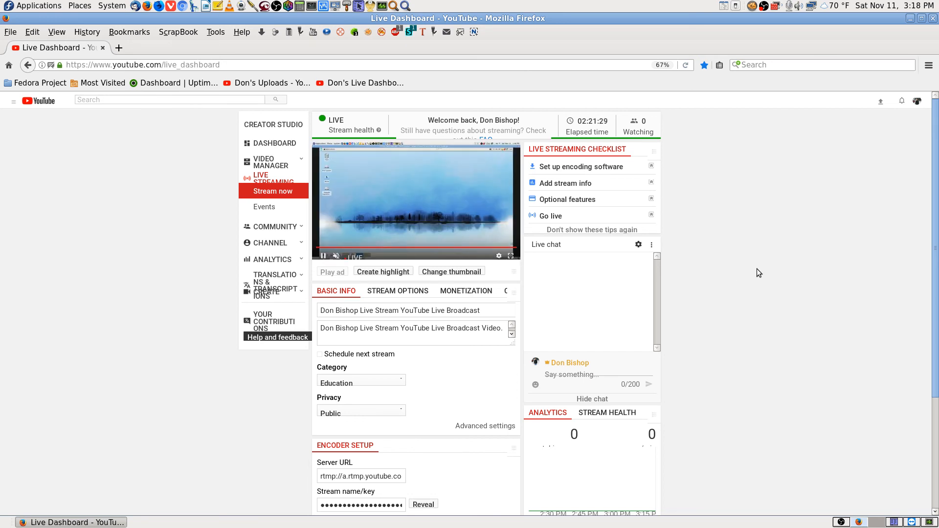
pyautogui.click(337, 256)
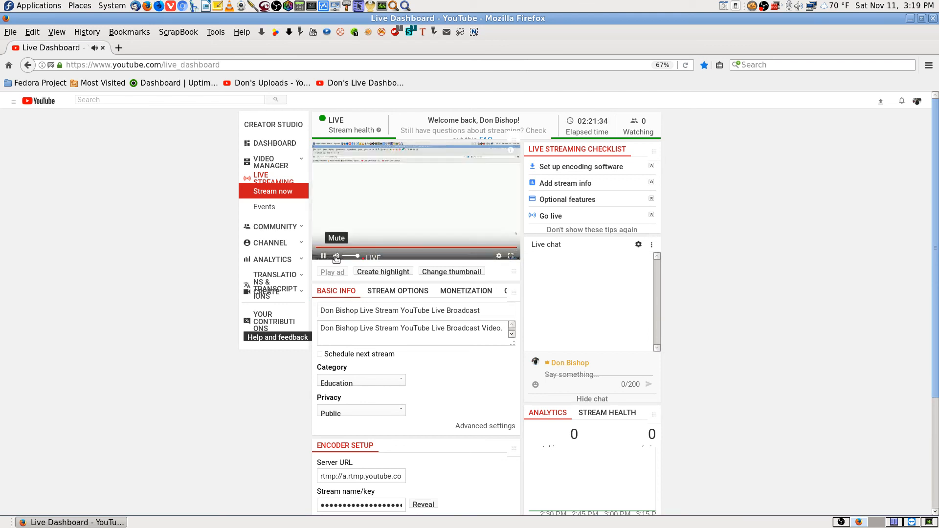
pyautogui.click(336, 258)
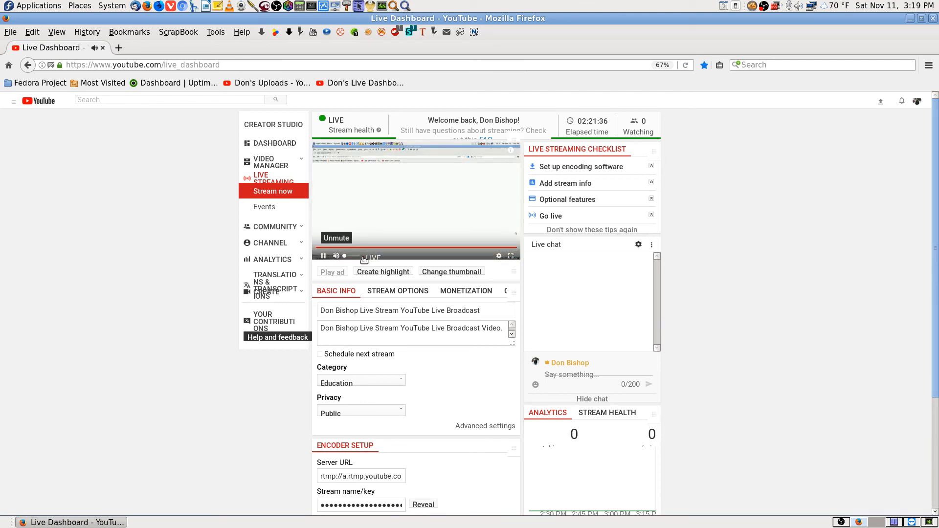
pyautogui.click(934, 19)
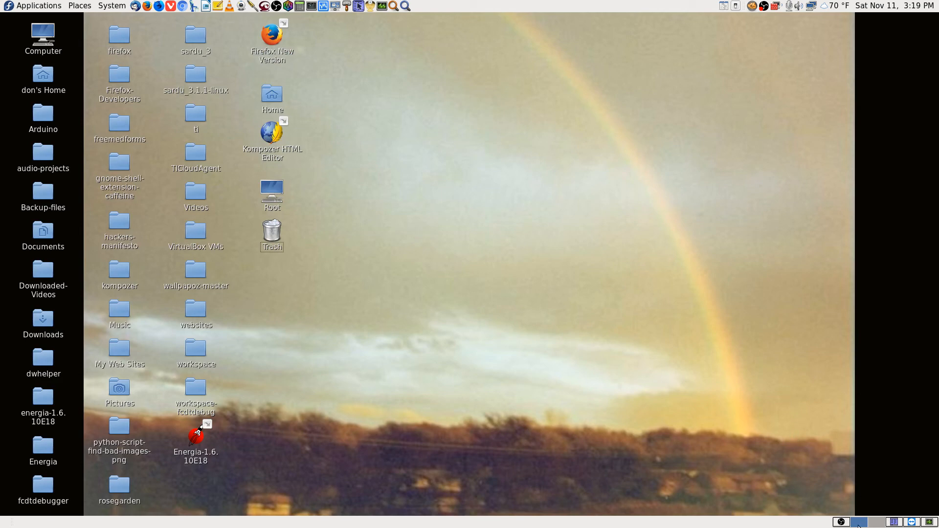
# Restore OBS Studio and switch the broadcast from Desktop Screencast to the Cam 1 Stream scene
pyautogui.click(842, 523)
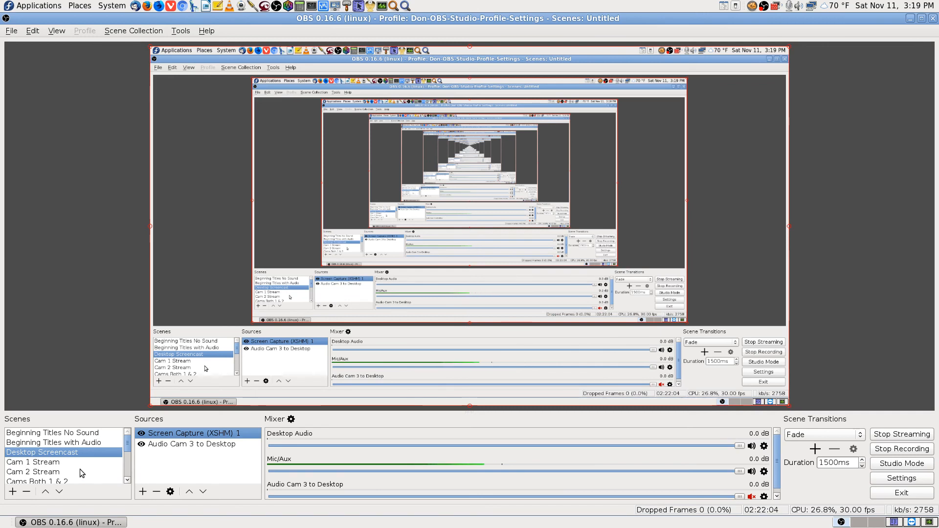
pyautogui.scroll(-1, 80, 469)
pyautogui.scroll(1, 80, 469)
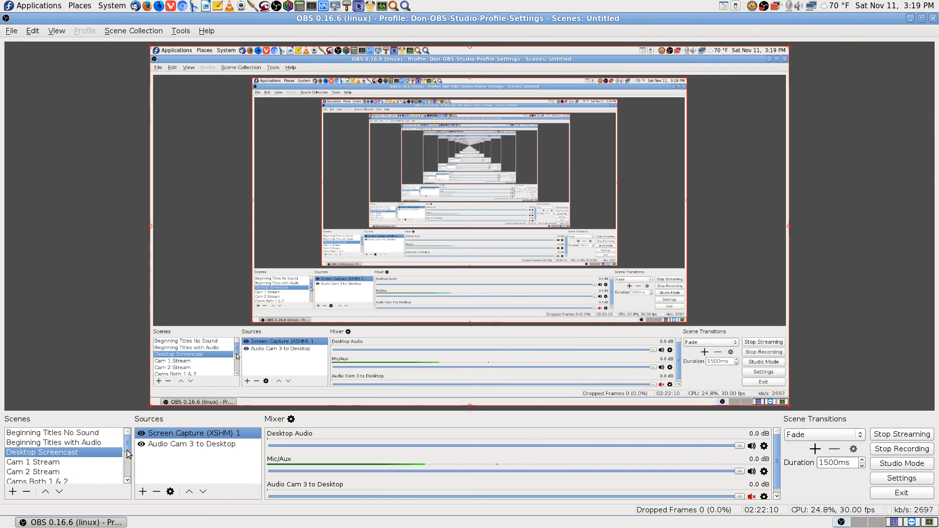
pyautogui.moveTo(127, 448); pyautogui.dragTo(127, 462)
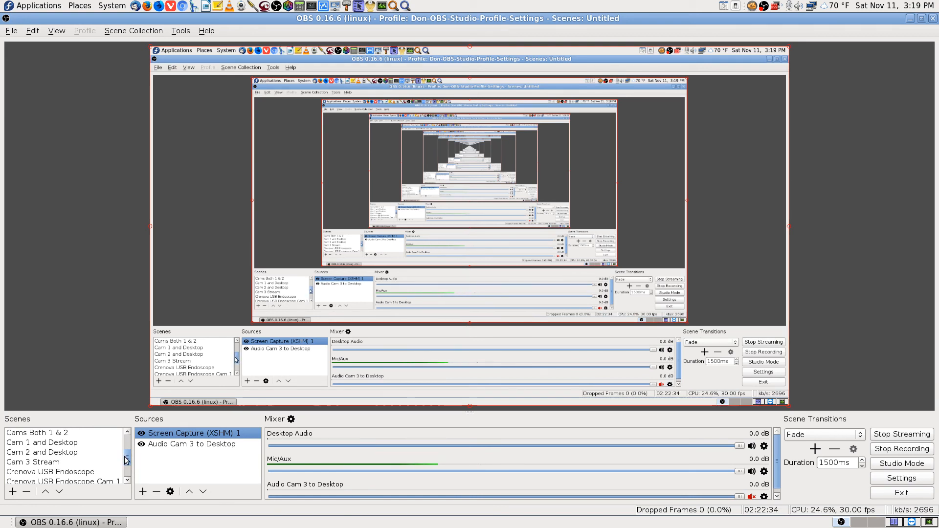
pyautogui.moveTo(125, 460); pyautogui.dragTo(127, 465)
pyautogui.scroll(3, 124, 464)
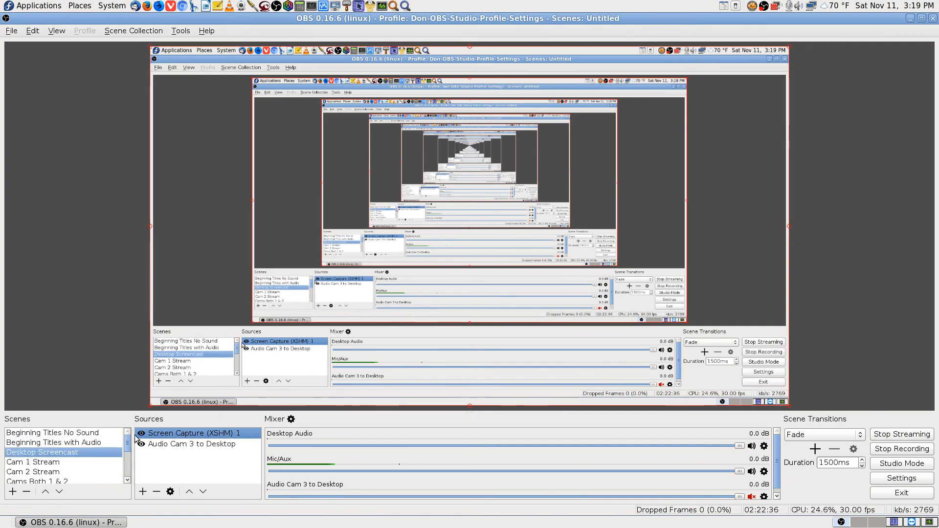
pyautogui.click(60, 462)
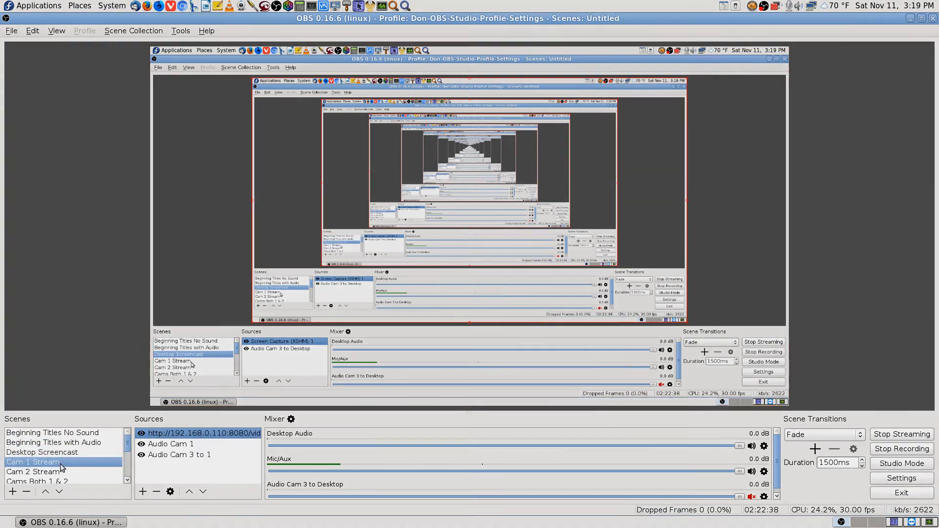